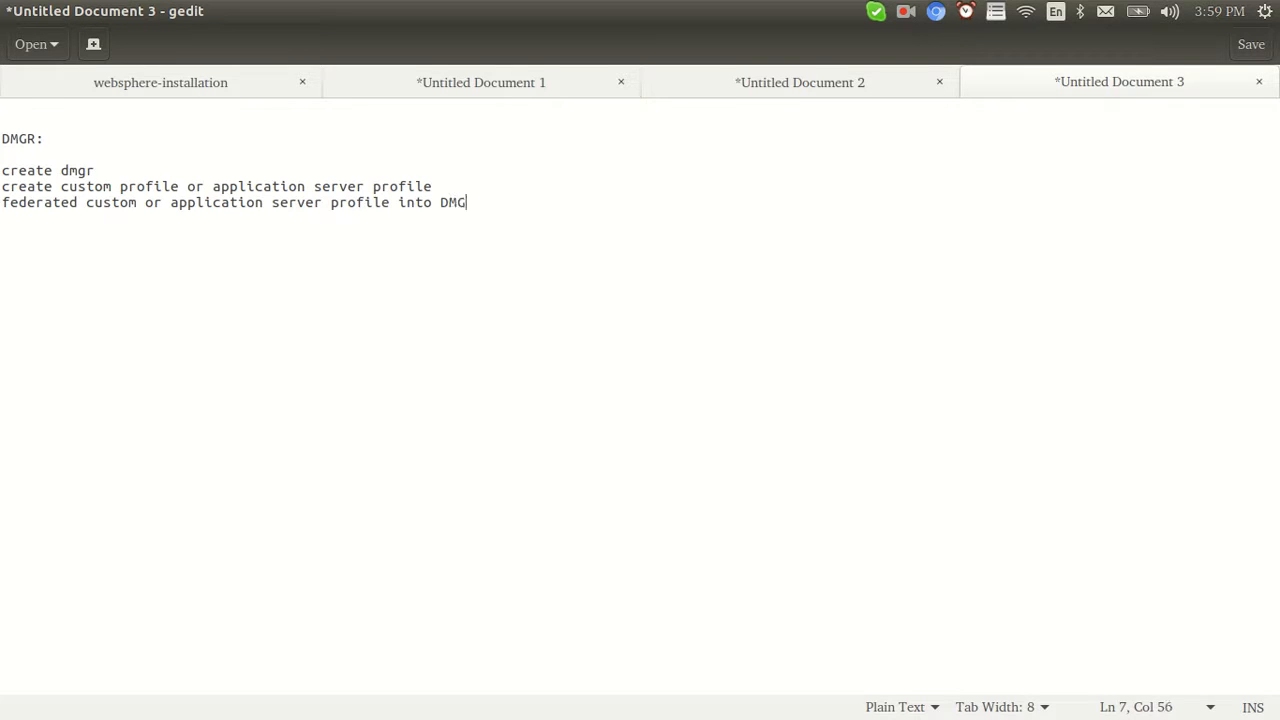
# Below the DMGR steps, add a 'Cell:' heading with lines 'create dmgr' and 'create appli.server'
pyautogui.press('Return')
pyautogui.press('Return')
pyautogui.press('Return')
pyautogui.press('Return')
pyautogui.write('Cell:')
pyautogui.press('Return')
pyautogui.press('Return')
pyautogui.write('create dmgr')
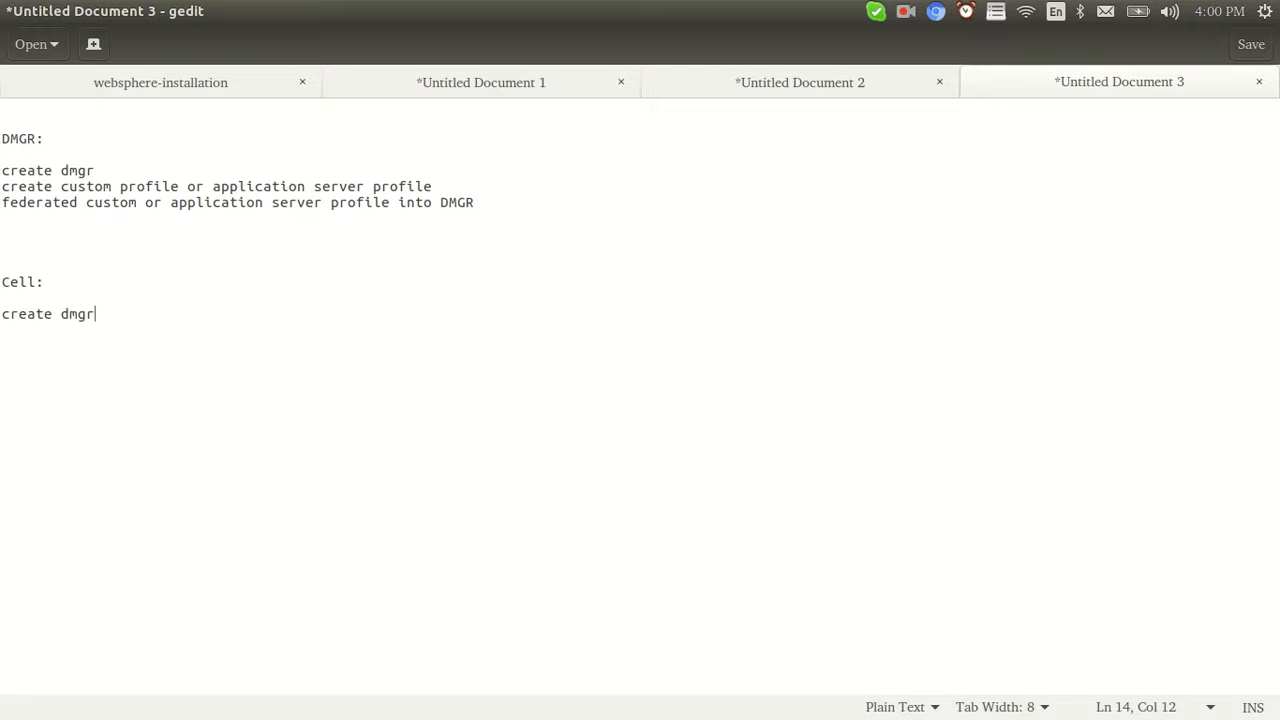
pyautogui.press('Return')
pyautogui.write('create a')
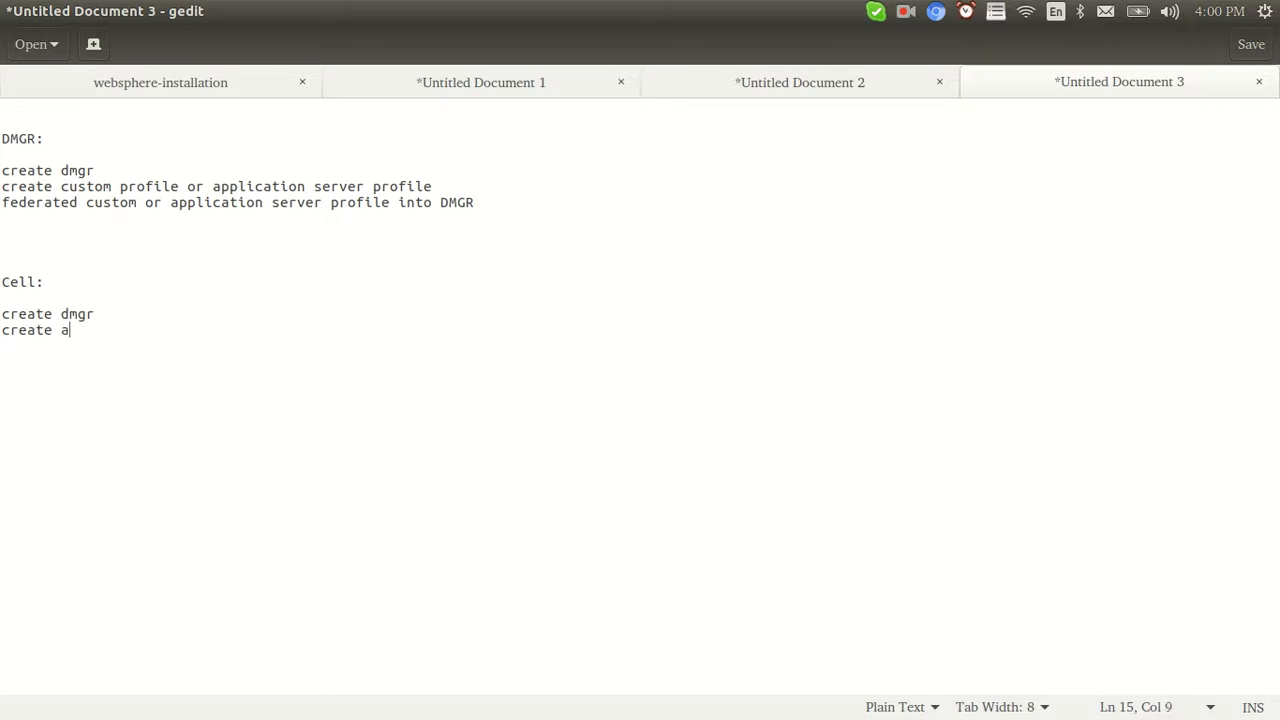
pyautogui.write('ppli.server')
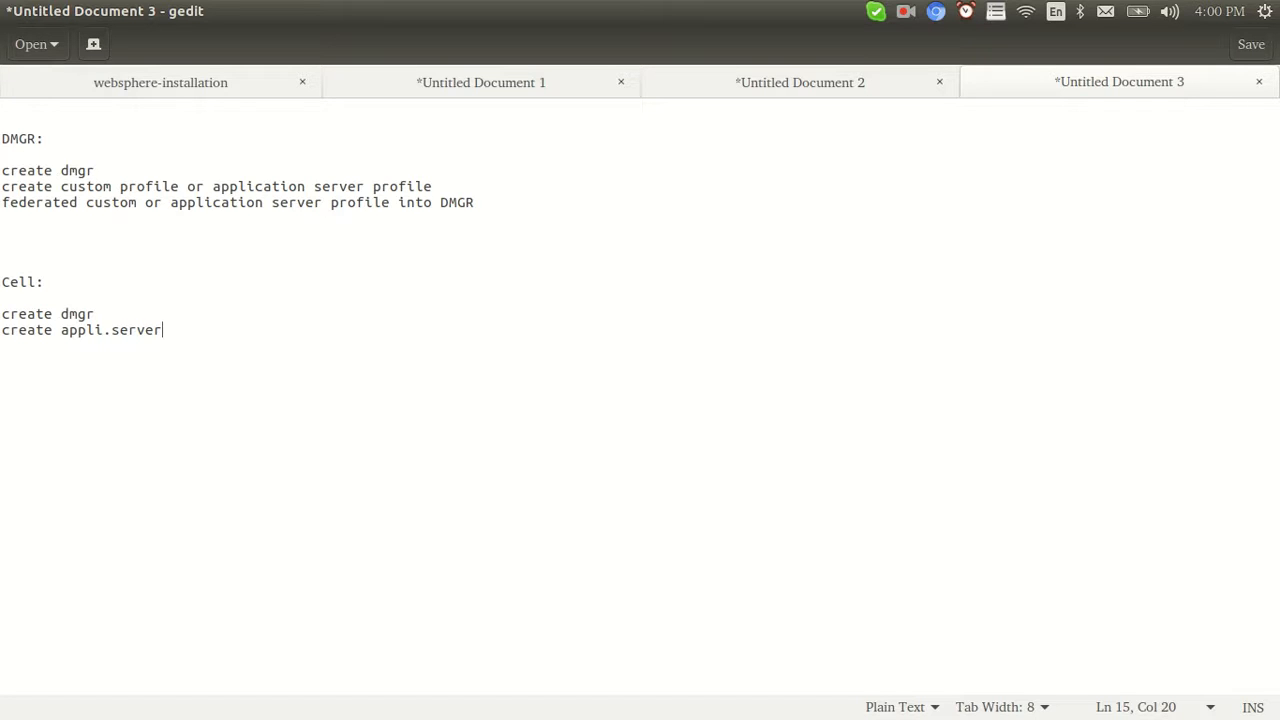
# Highlight the federate step, the Cell: heading and the two Cell steps to point them out
pyautogui.moveTo(484, 204); pyautogui.dragTo(2, 205)
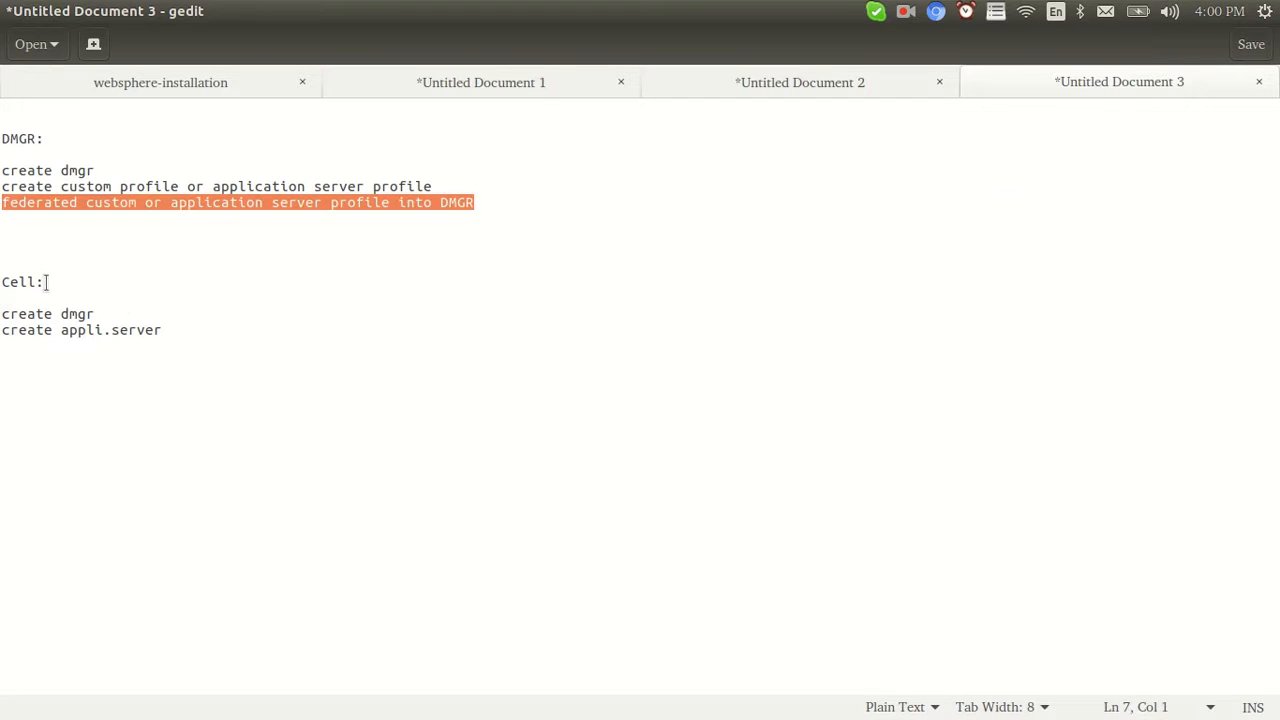
pyautogui.moveTo(44, 282); pyautogui.dragTo(1, 282)
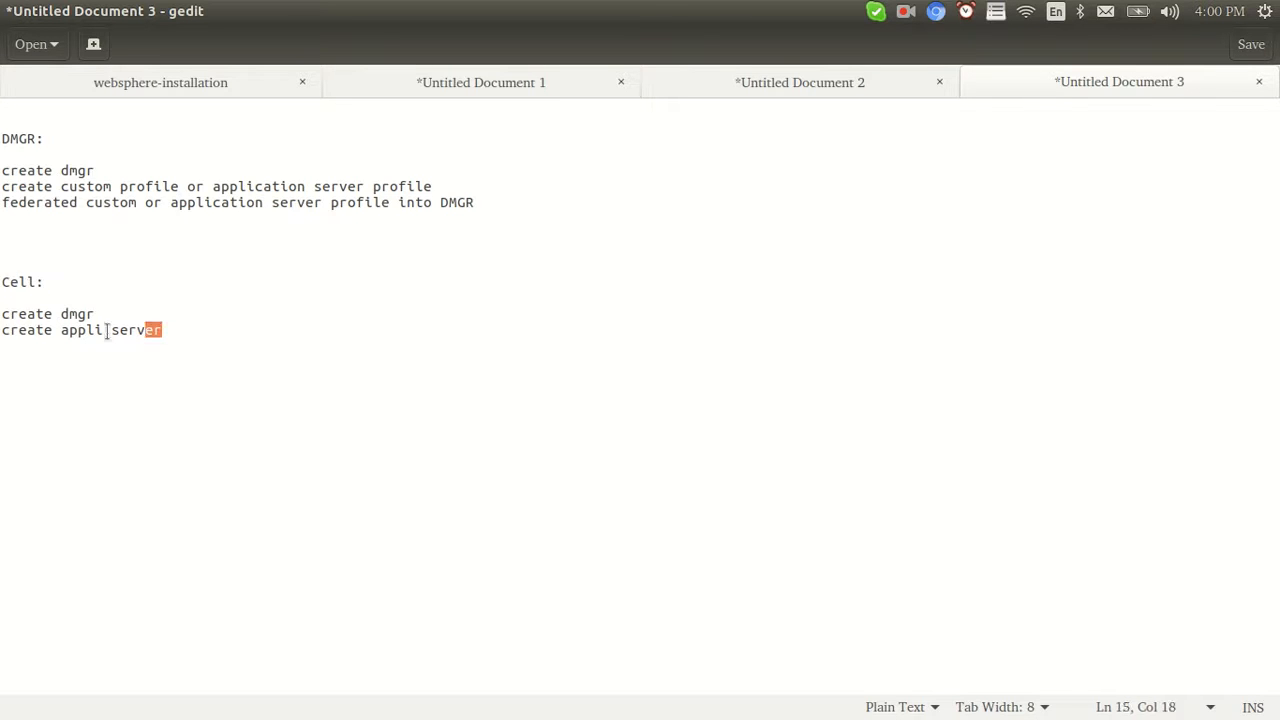
pyautogui.moveTo(162, 331); pyautogui.dragTo(2, 313)
pyautogui.click(168, 342)
# Highlight the 'create dmgr' and 'create appli.server' lines, then switch to Untitled Document 2
pyautogui.moveTo(100, 313); pyautogui.dragTo(2, 310)
pyautogui.moveTo(163, 333); pyautogui.dragTo(36, 332)
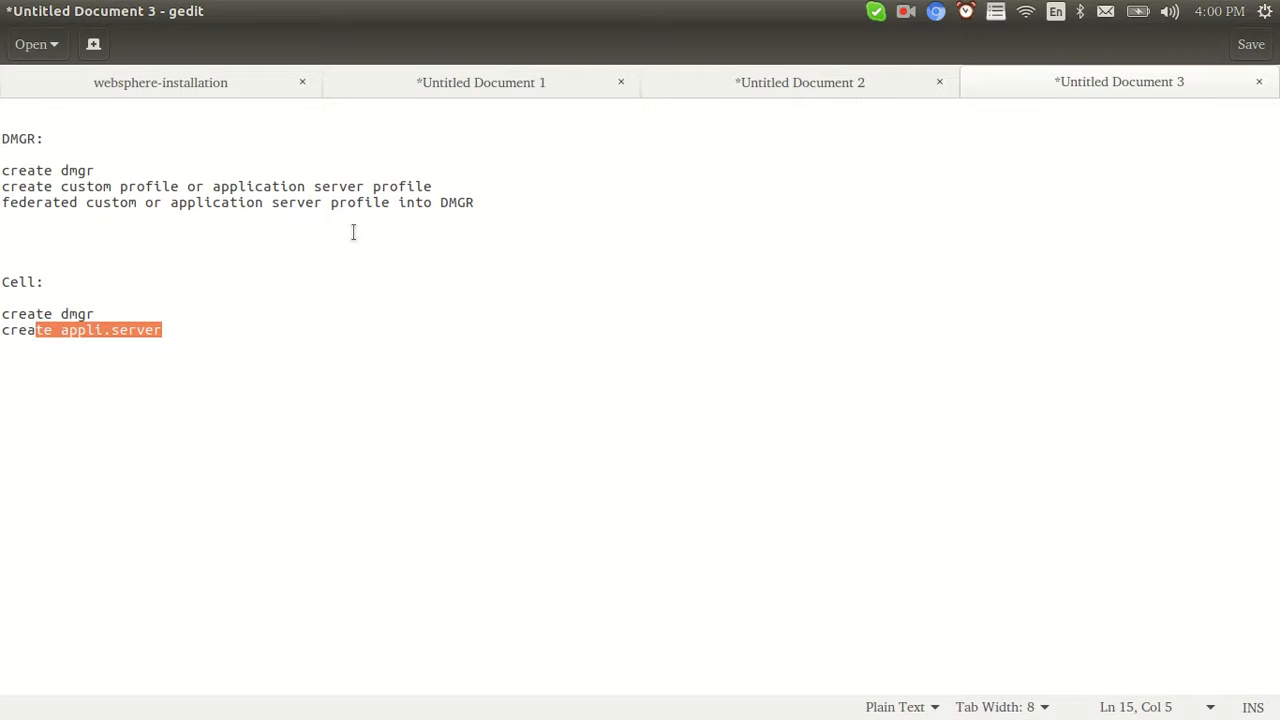
pyautogui.click(714, 90)
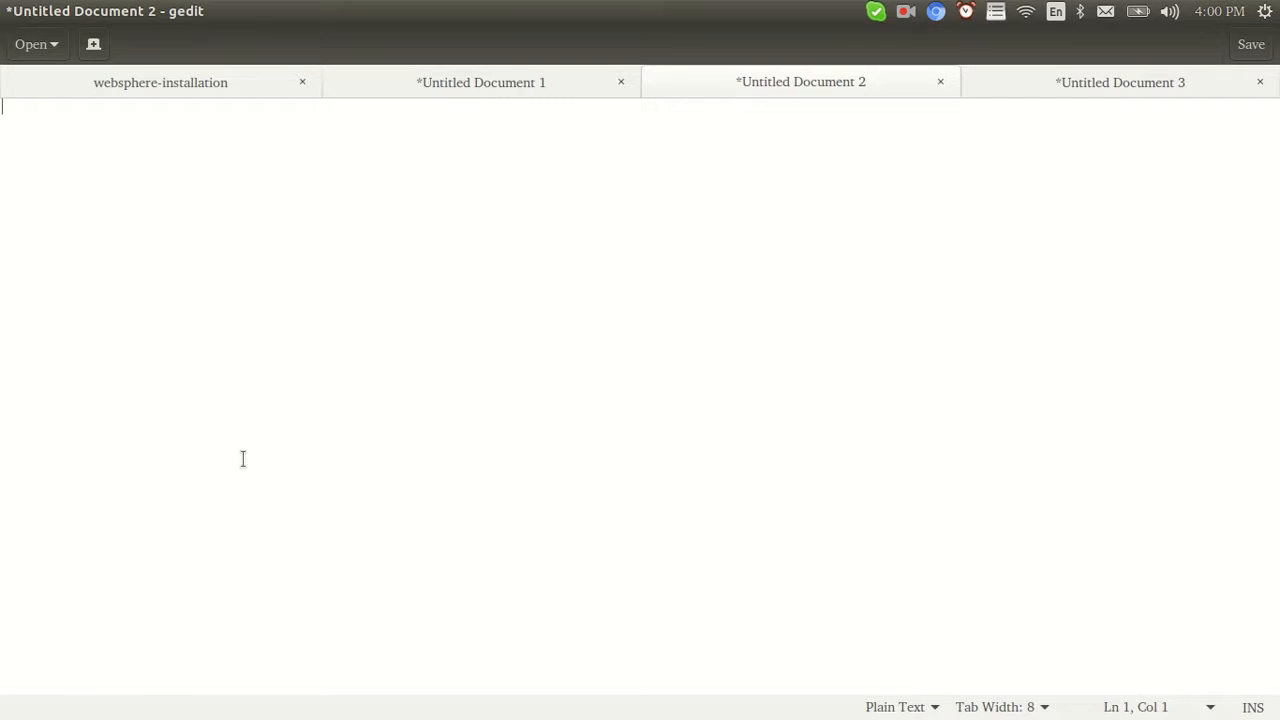
# In Untitled Document 1, highlight the CELL PROFILE, DMGR and APPLICATION SERVER PROFILE headings
pyautogui.click(508, 83)
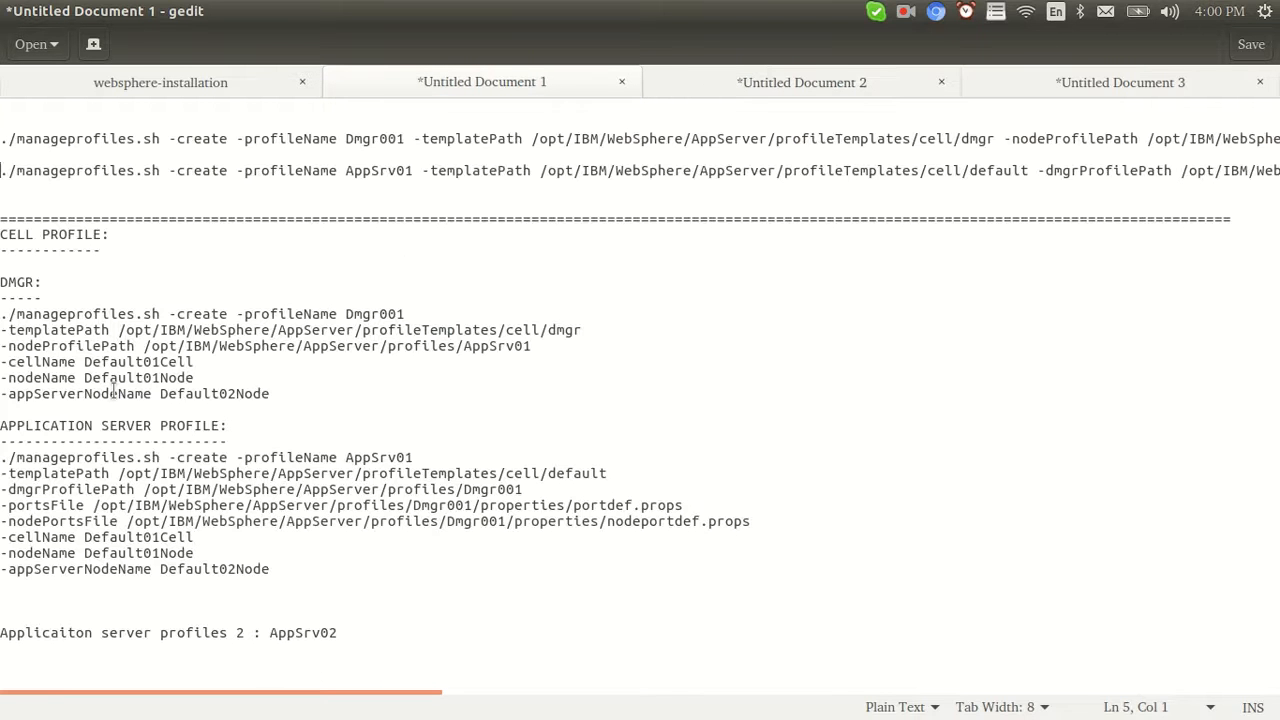
pyautogui.tripleClick(118, 234)
pyautogui.click(118, 234)
pyautogui.tripleClick(118, 234)
pyautogui.click(68, 266)
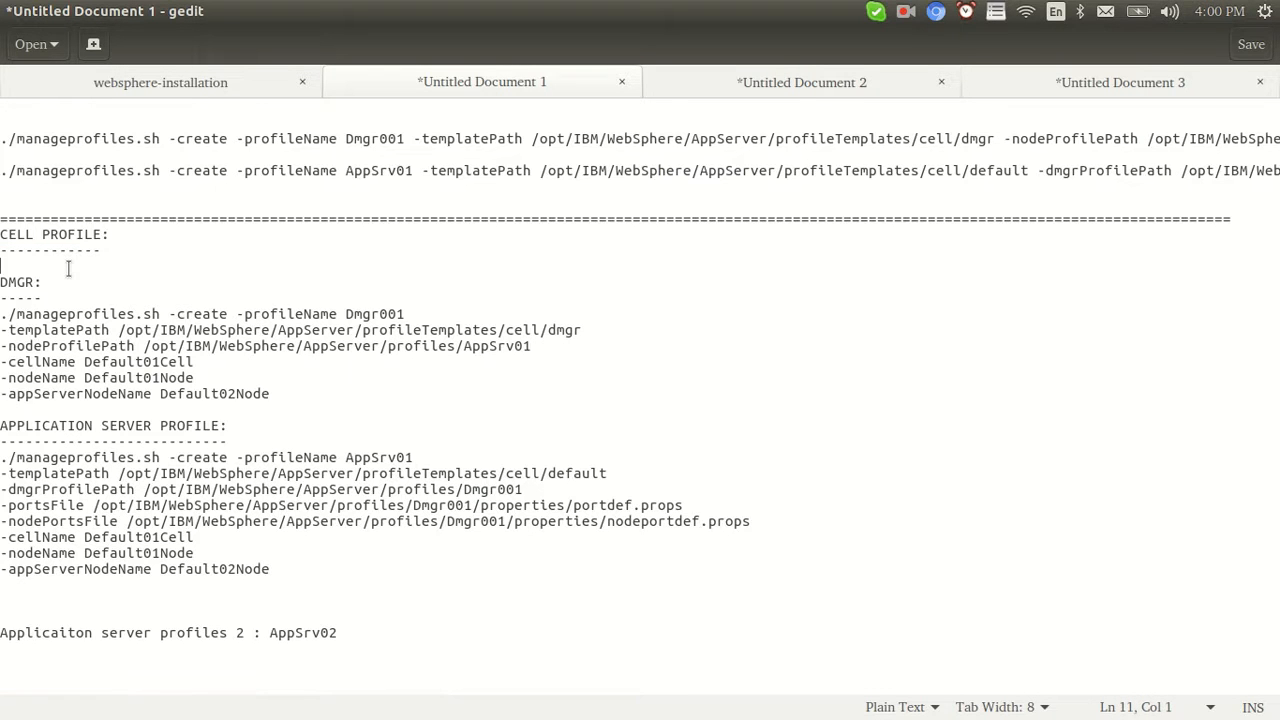
pyautogui.moveTo(46, 282); pyautogui.dragTo(1, 277)
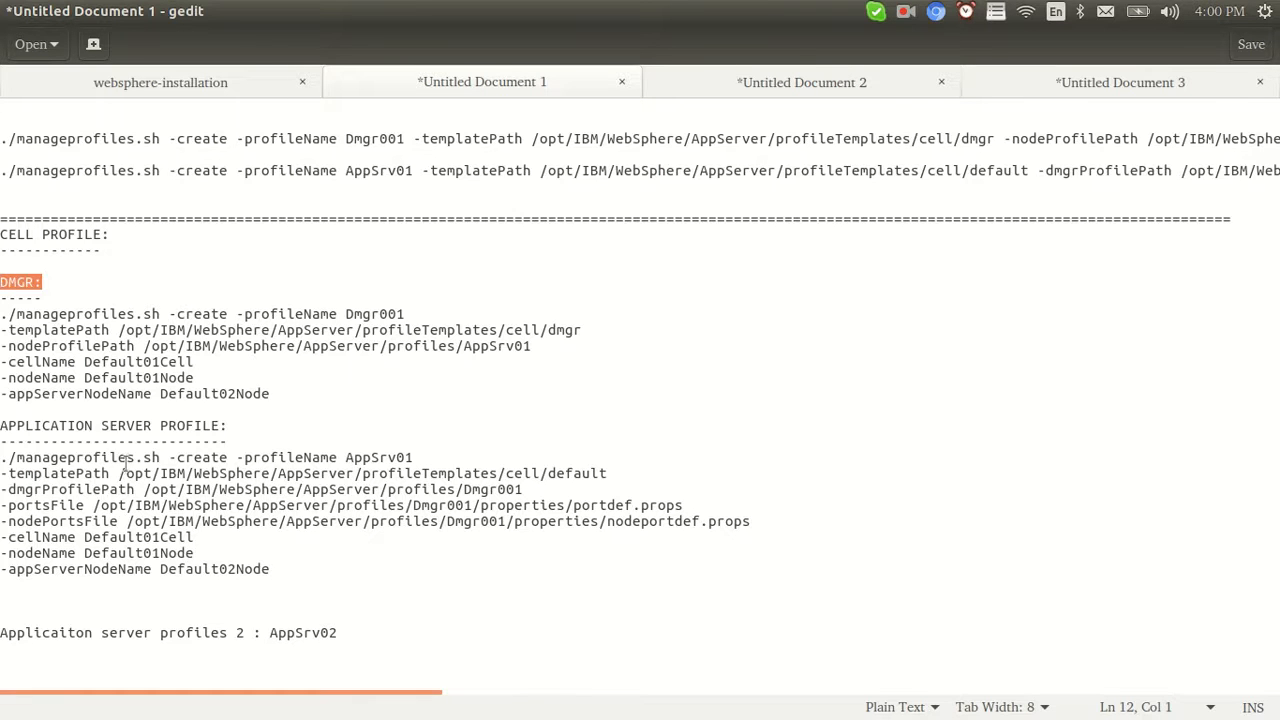
pyautogui.moveTo(176, 426); pyautogui.dragTo(1, 420)
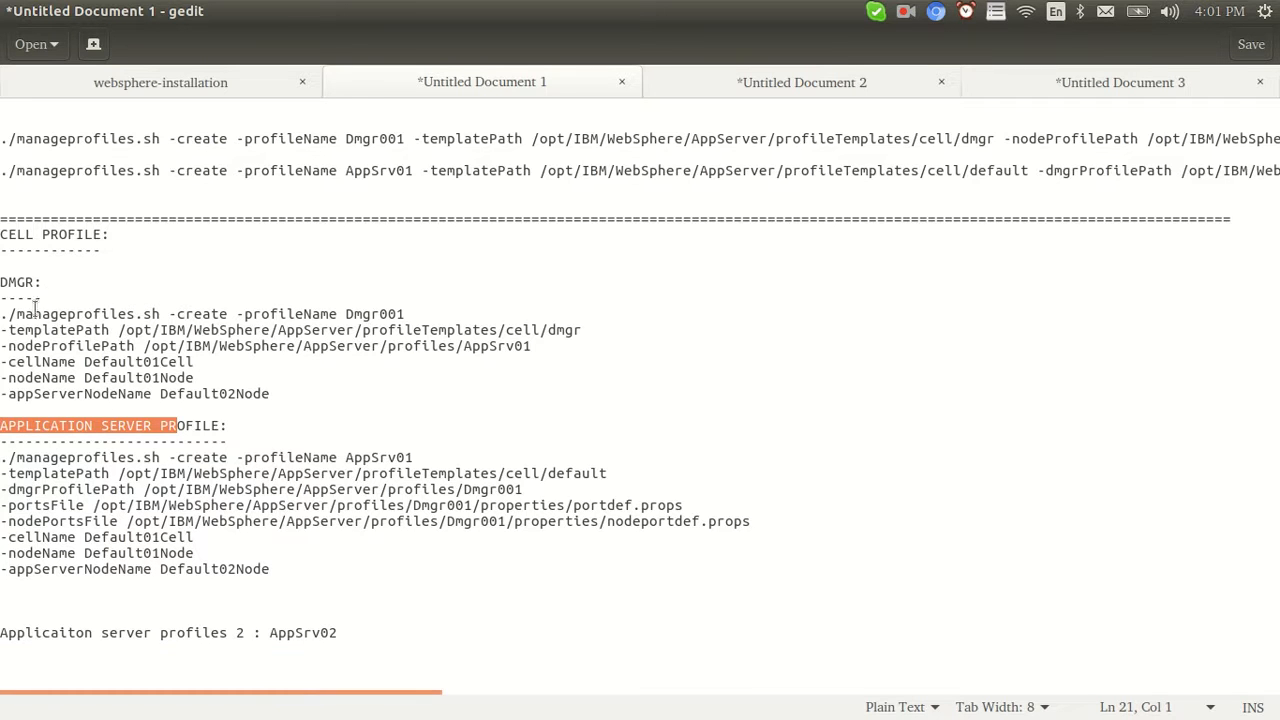
# Walk through the DMGR command: manageprofiles, create, profileName Dmgr001 and templatePath
pyautogui.moveTo(16, 314); pyautogui.dragTo(153, 314)
pyautogui.doubleClick(189, 314)
pyautogui.doubleClick(315, 314)
pyautogui.doubleClick(381, 312)
pyautogui.doubleClick(87, 330)
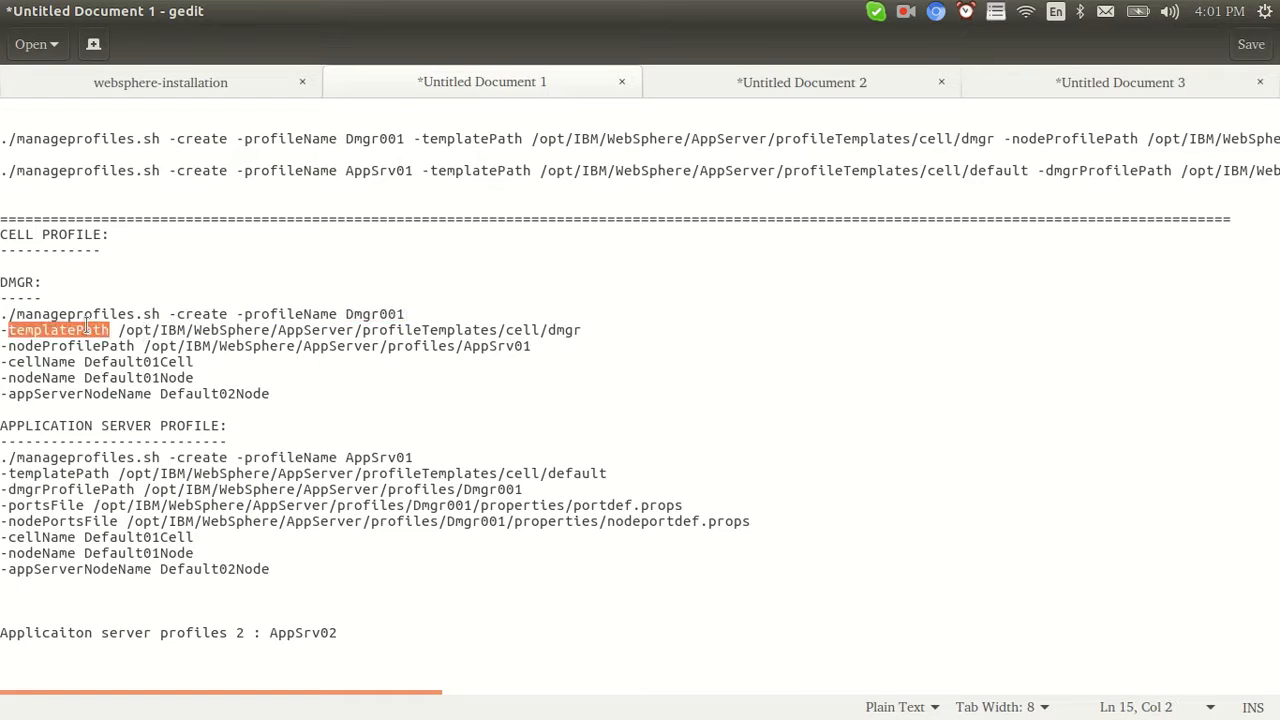
pyautogui.click(546, 330)
pyautogui.moveTo(546, 330); pyautogui.dragTo(118, 330)
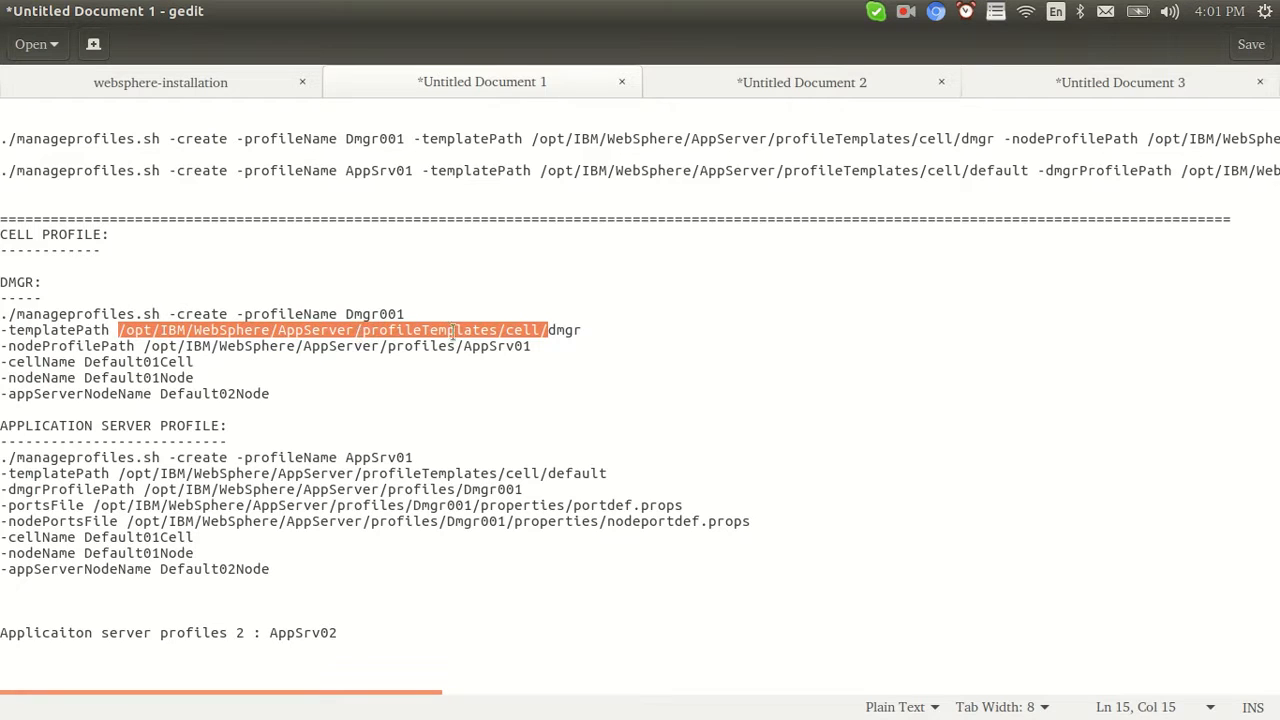
pyautogui.click(510, 330)
pyautogui.moveTo(582, 330); pyautogui.dragTo(549, 330)
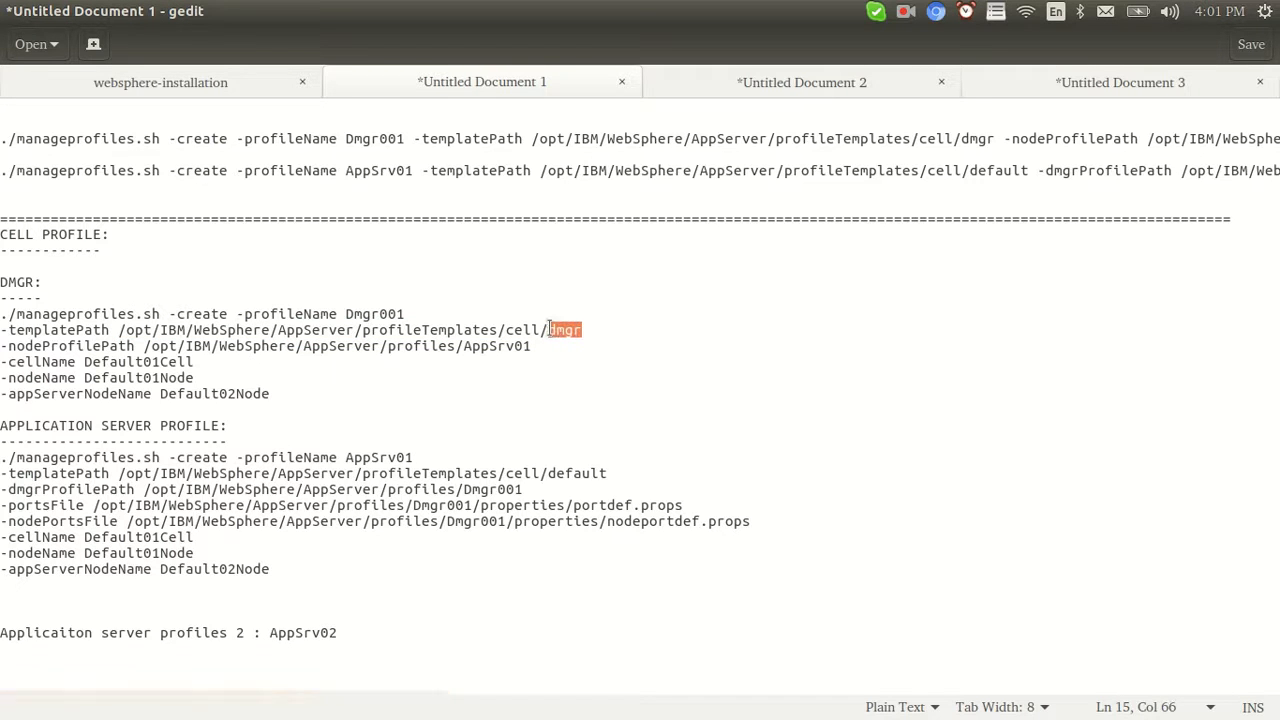
pyautogui.moveTo(213, 425); pyautogui.dragTo(2, 428)
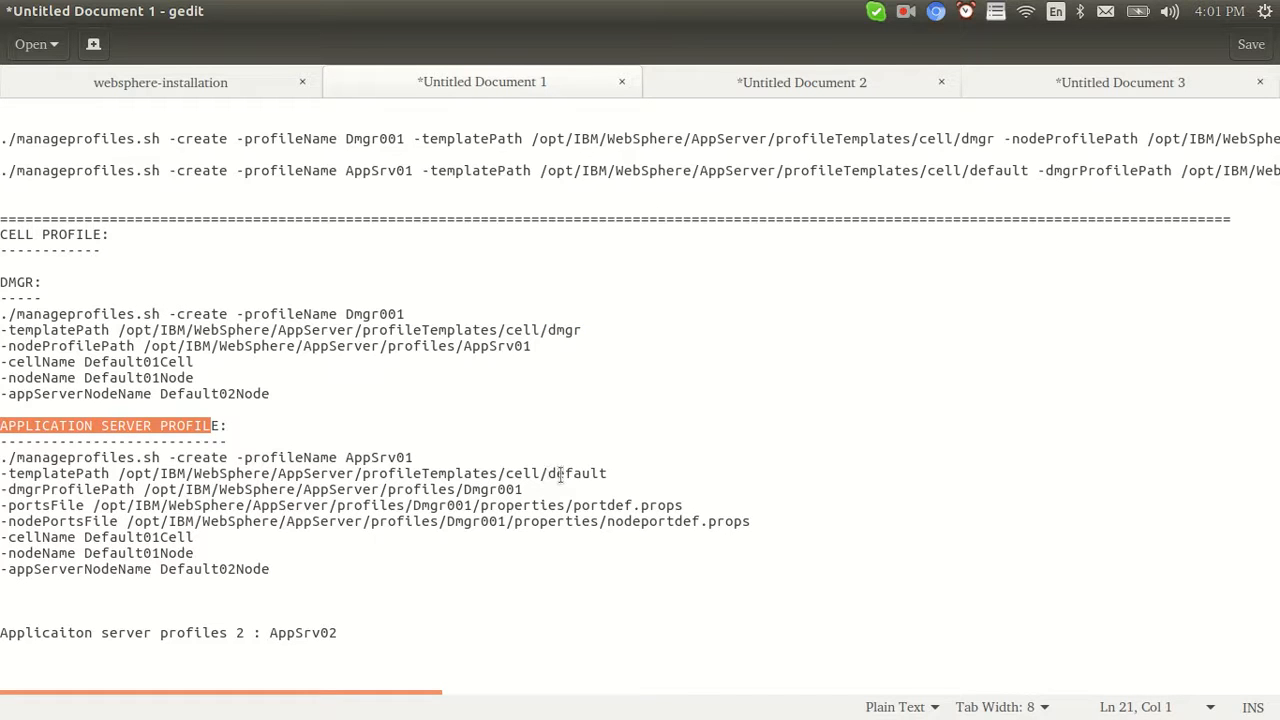
pyautogui.moveTo(607, 473); pyautogui.dragTo(504, 472)
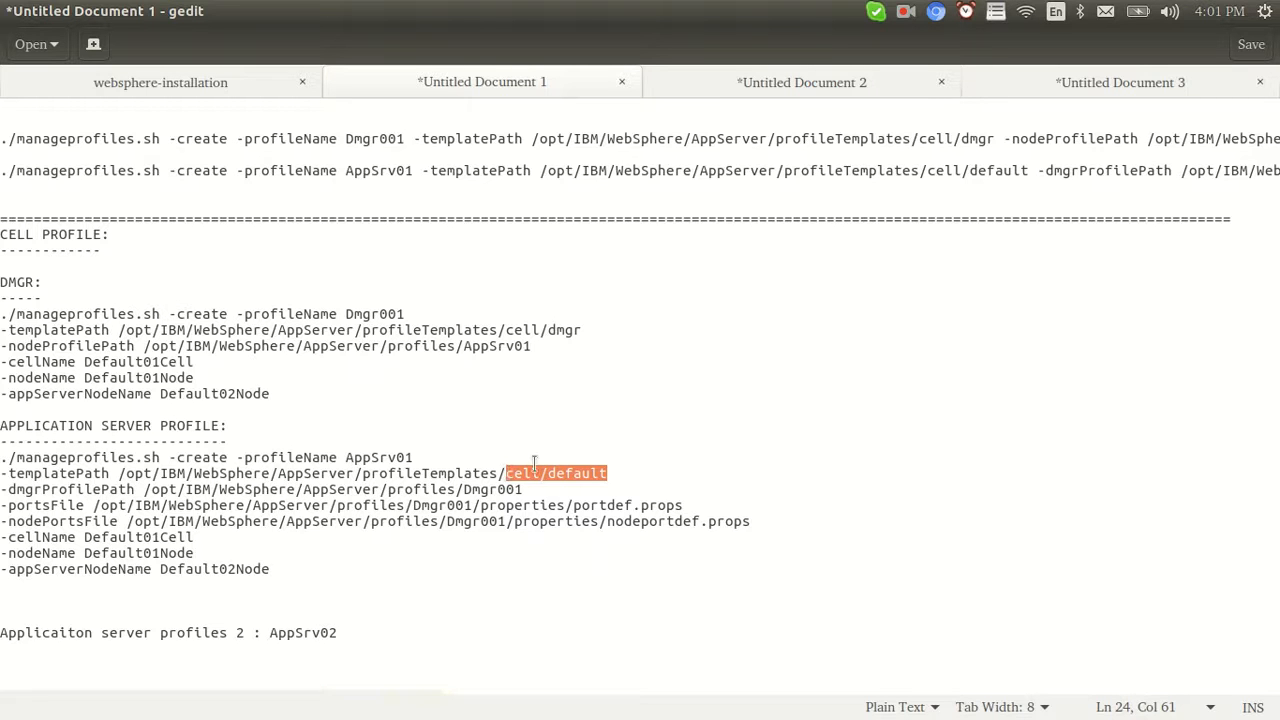
pyautogui.doubleClick(570, 330)
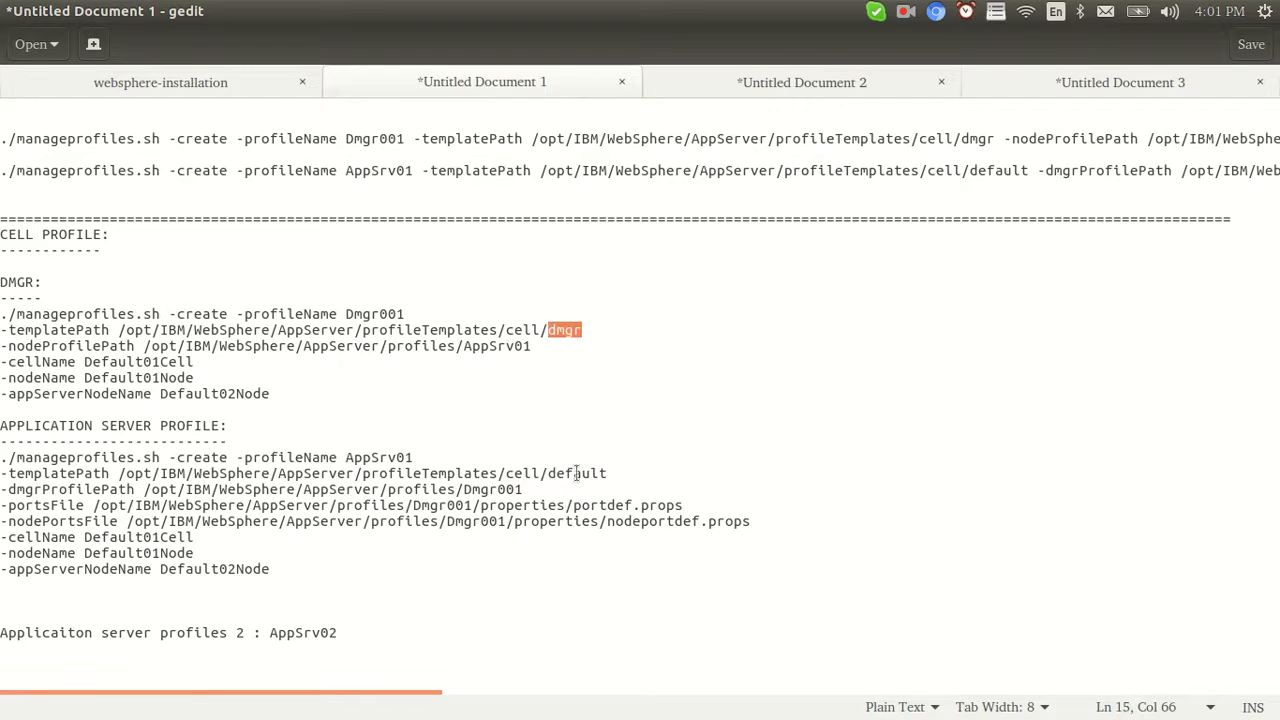
pyautogui.doubleClick(576, 473)
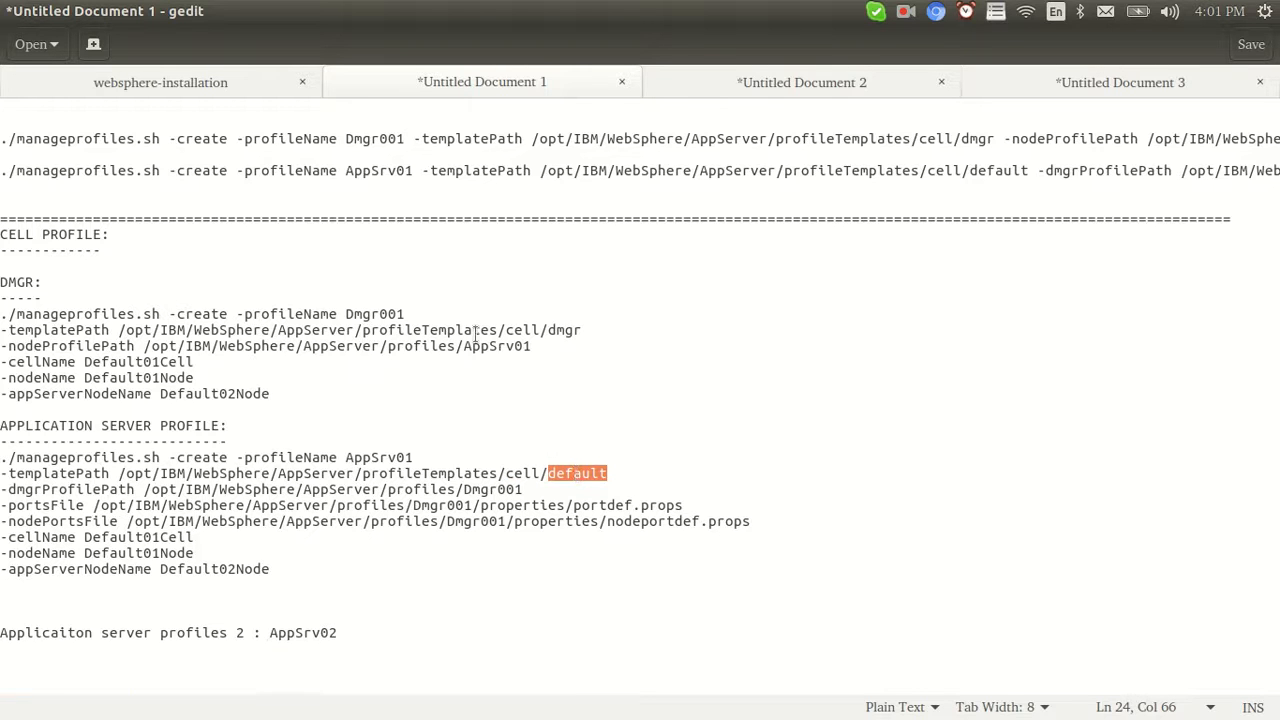
pyautogui.moveTo(582, 330); pyautogui.dragTo(3, 330)
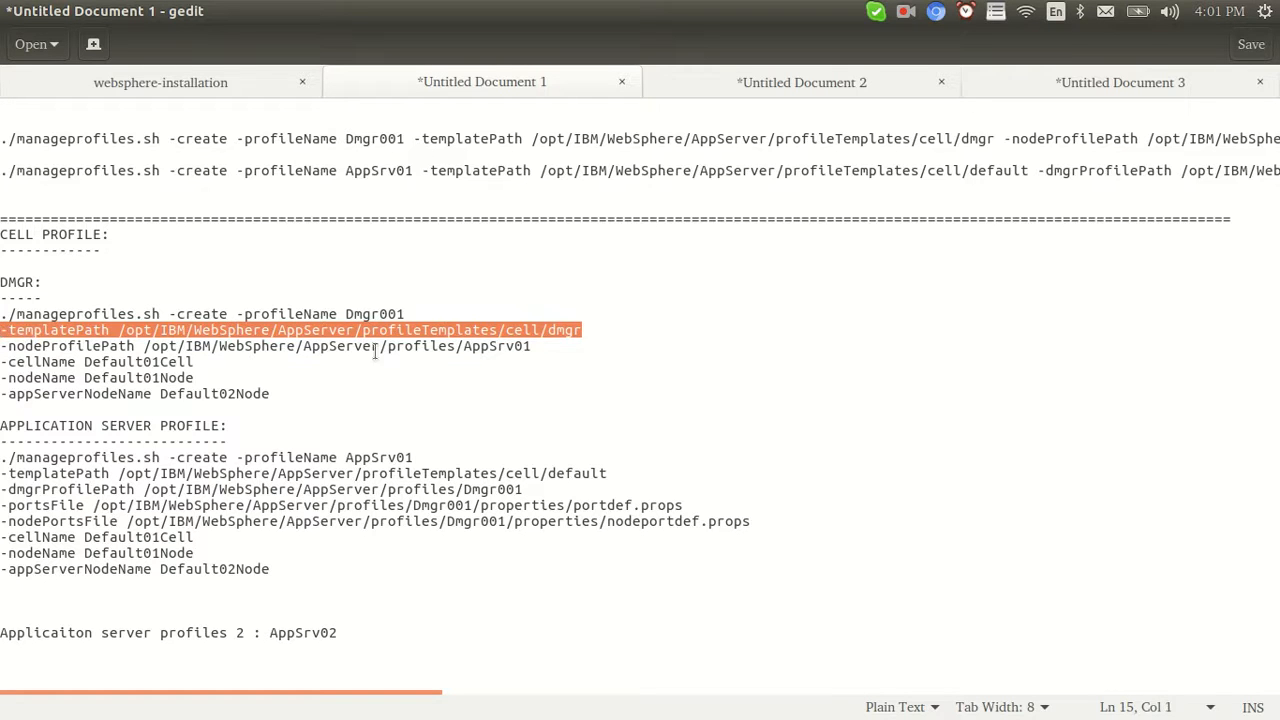
pyautogui.click(482, 346)
pyautogui.moveTo(584, 330); pyautogui.dragTo(505, 330)
pyautogui.doubleClick(57, 347)
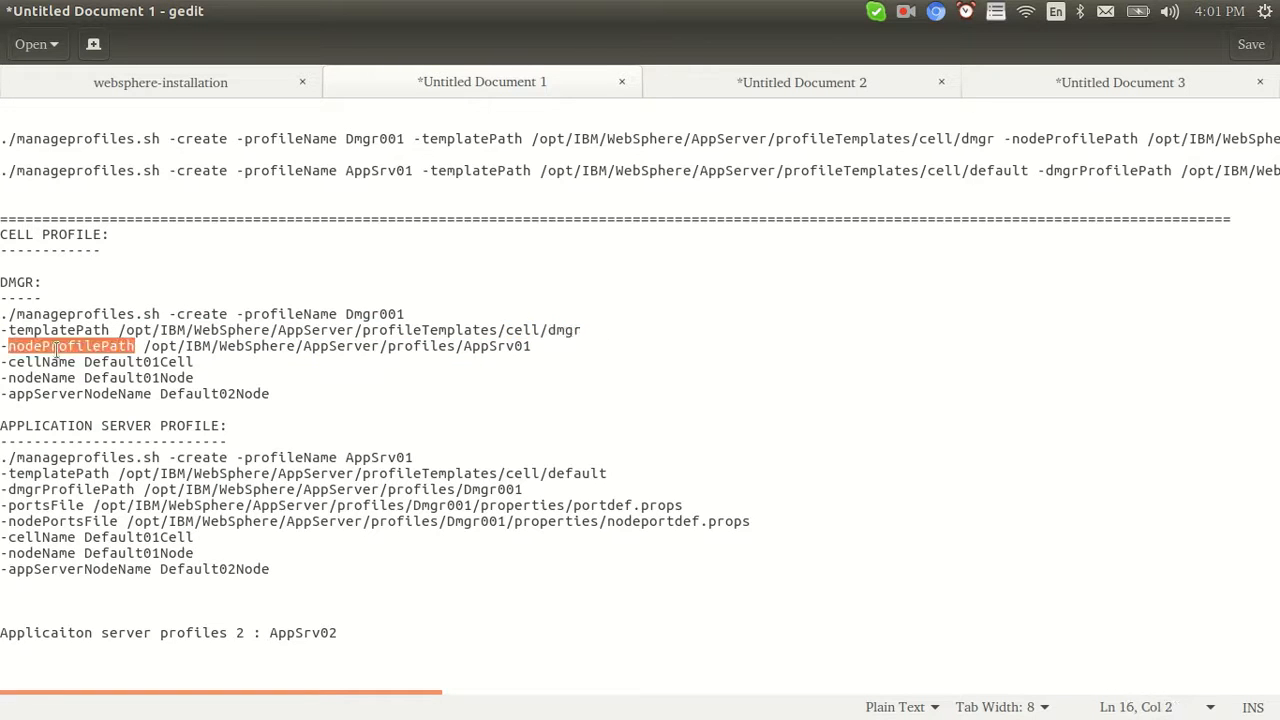
pyautogui.click(530, 346)
pyautogui.moveTo(530, 346); pyautogui.dragTo(388, 346)
pyautogui.click(484, 346)
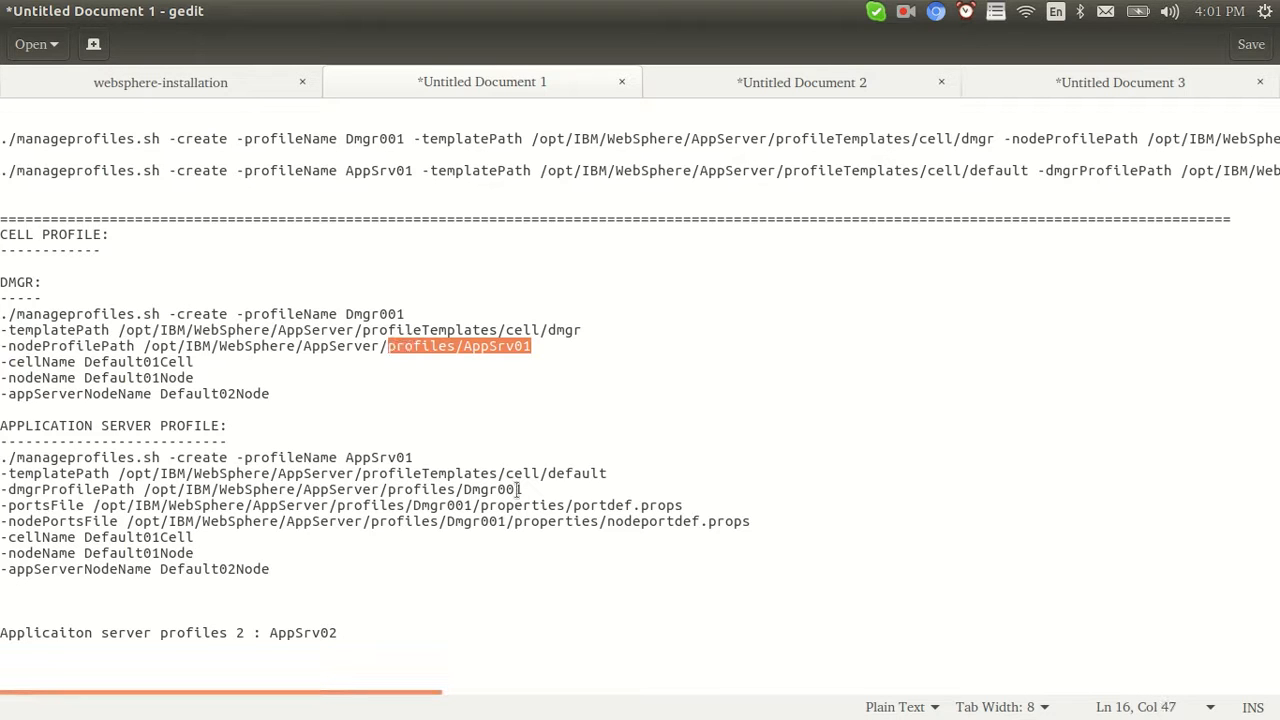
pyautogui.doubleClick(352, 460)
pyautogui.moveTo(532, 346); pyautogui.dragTo(2, 346)
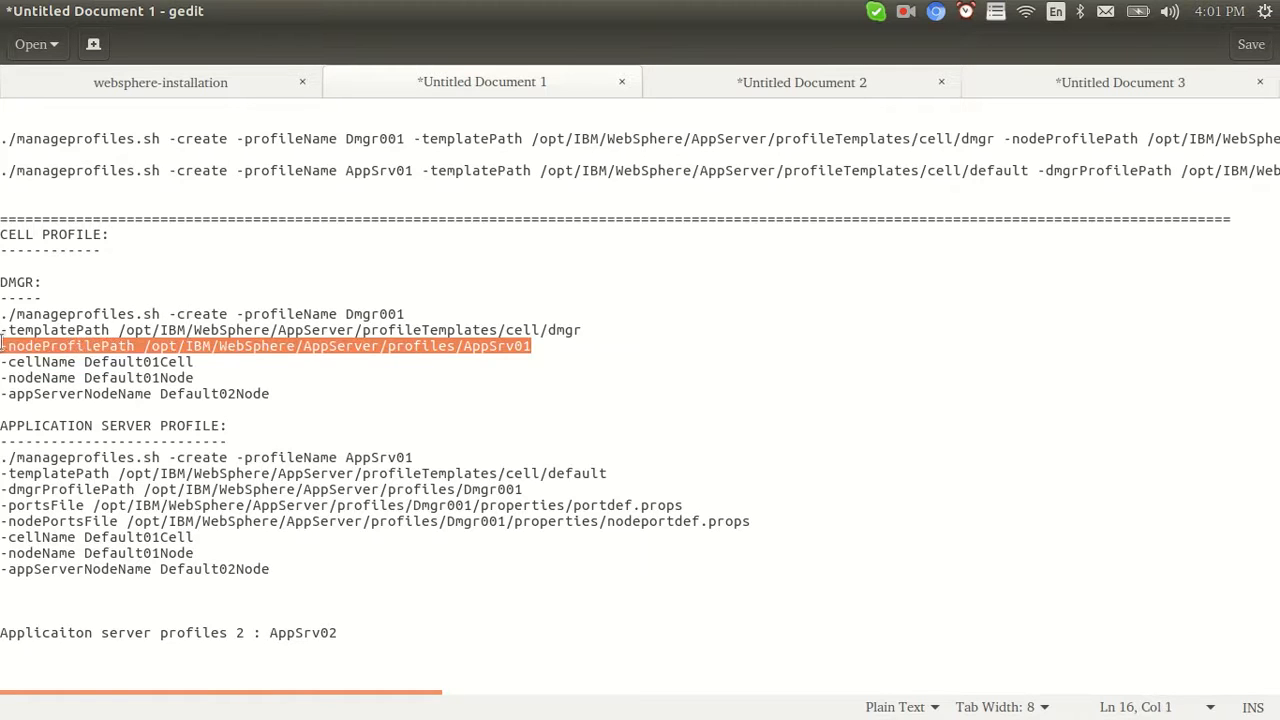
pyautogui.click(133, 373)
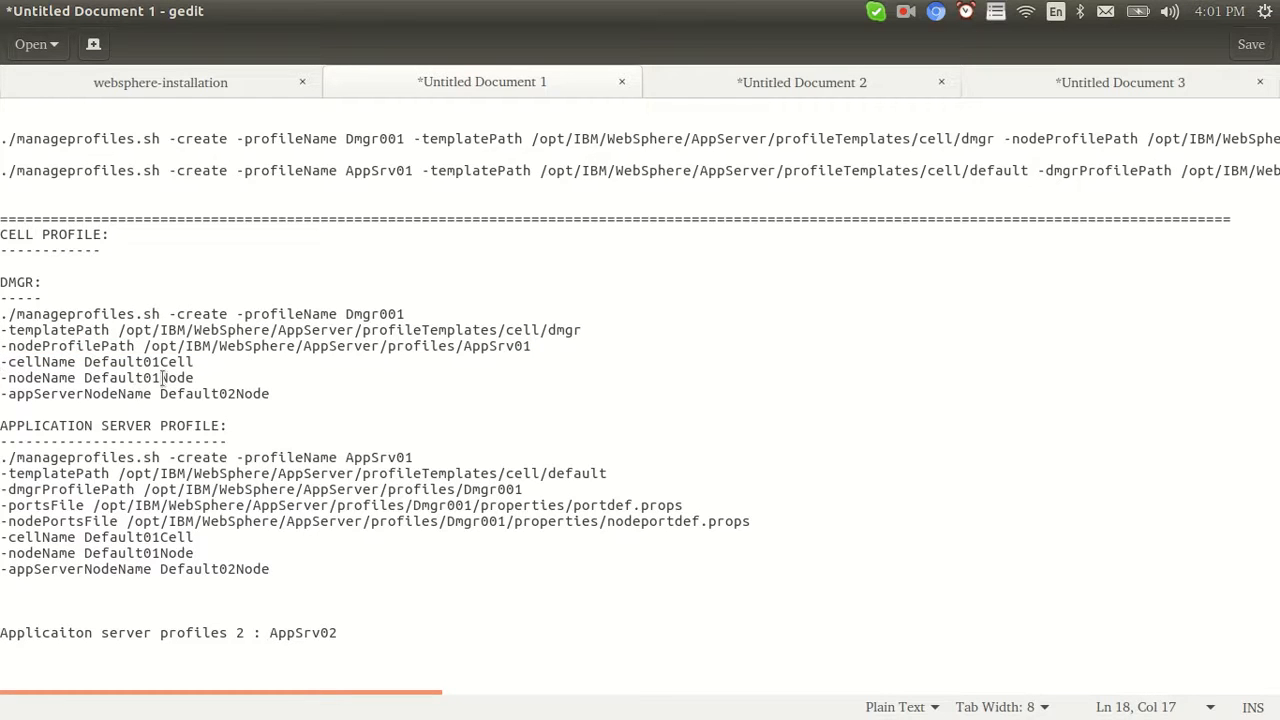
pyautogui.moveTo(270, 394); pyautogui.dragTo(2, 368)
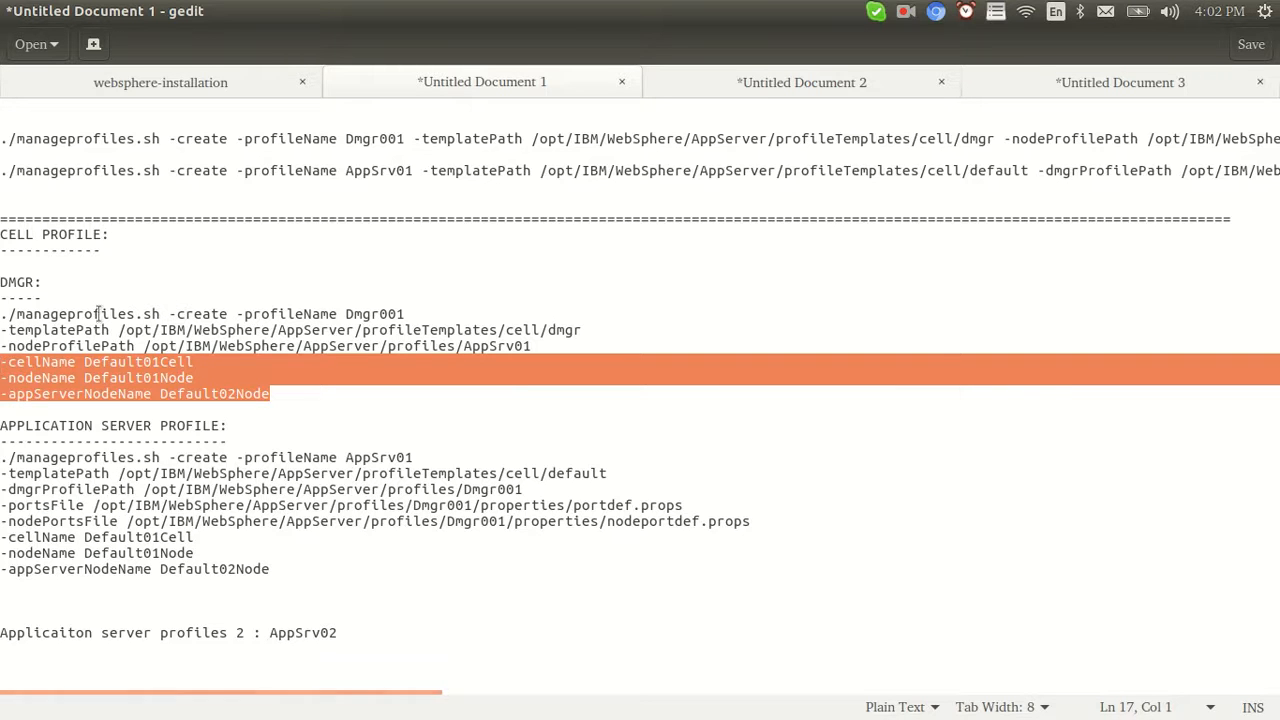
pyautogui.click(130, 457)
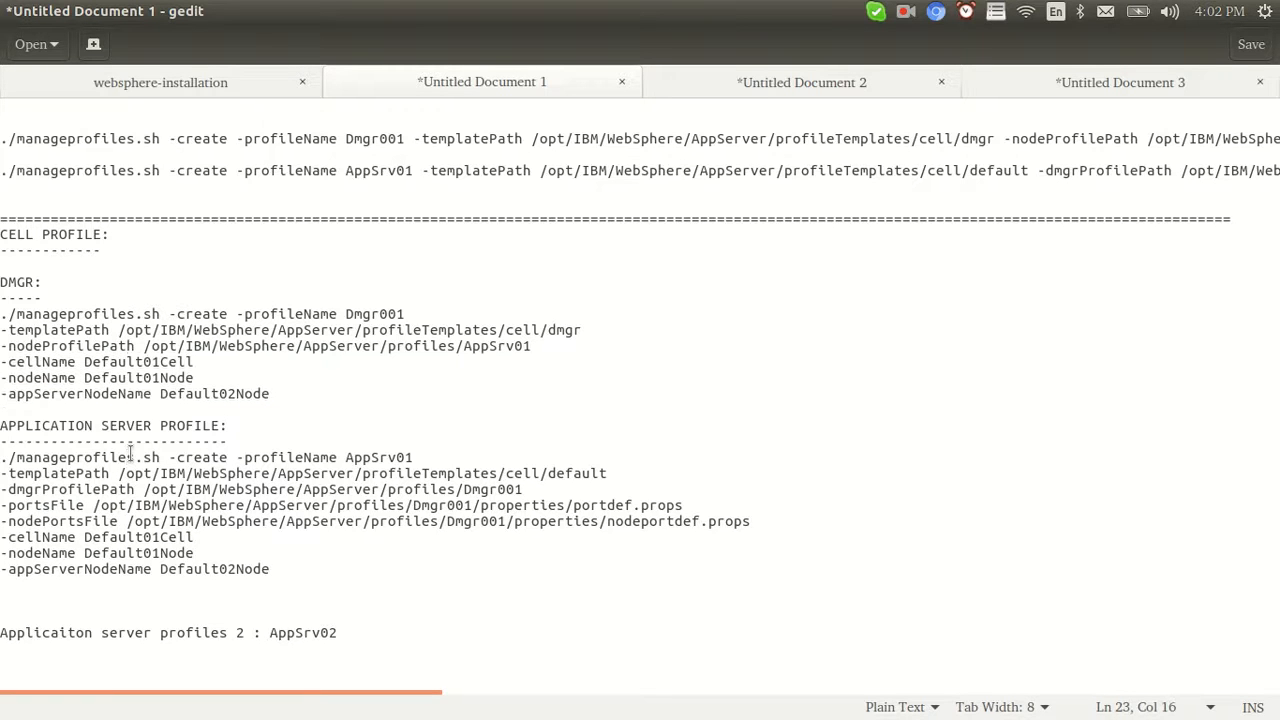
pyautogui.doubleClick(44, 362)
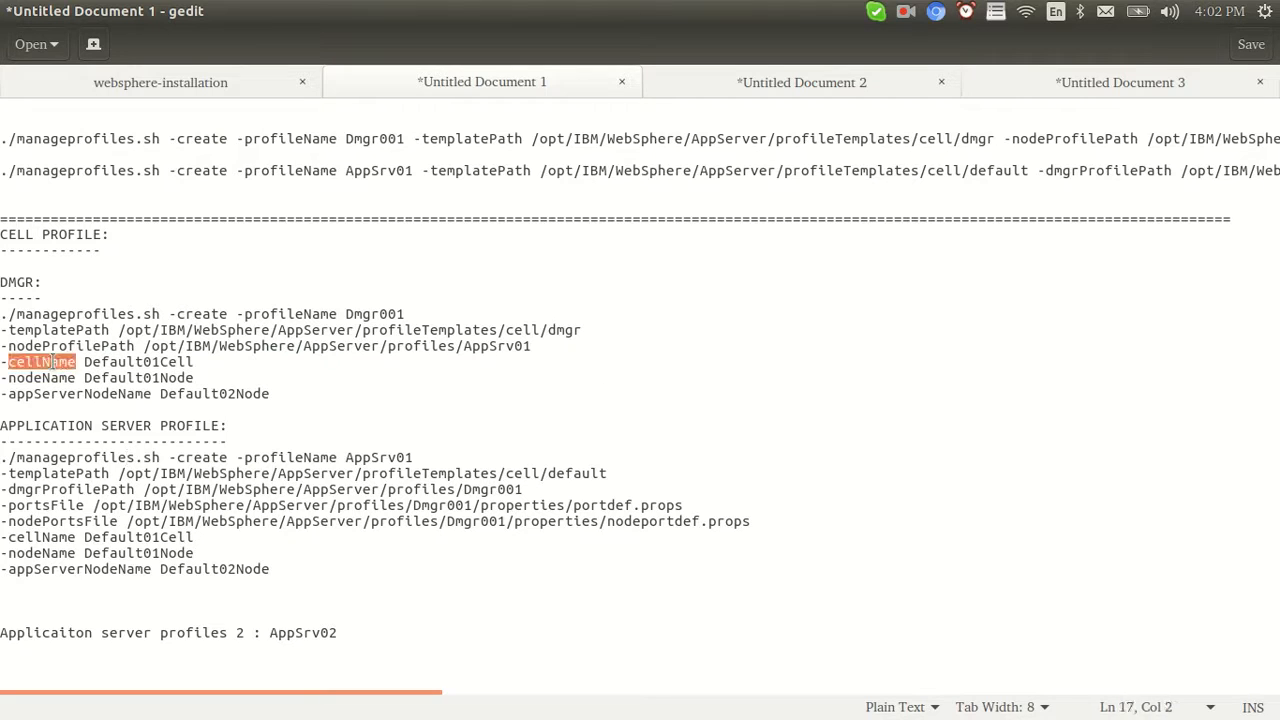
pyautogui.doubleClick(45, 378)
pyautogui.doubleClick(82, 393)
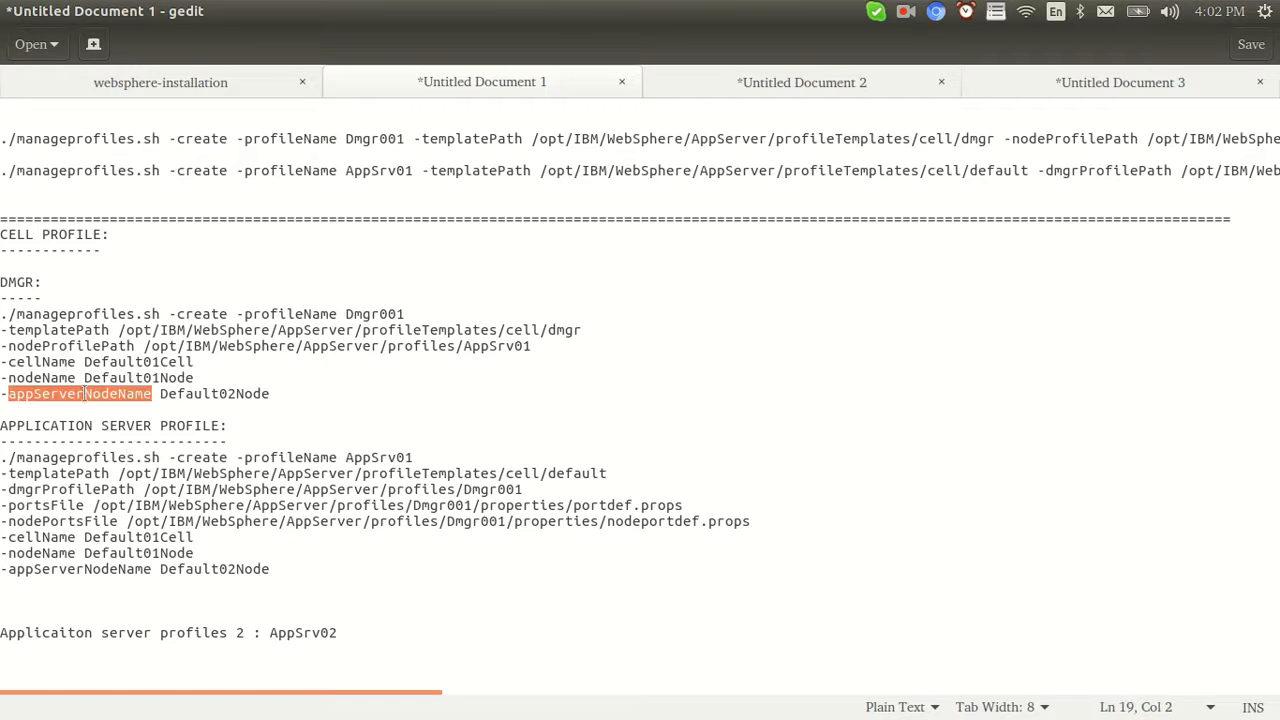
pyautogui.moveTo(273, 396); pyautogui.dragTo(2, 358)
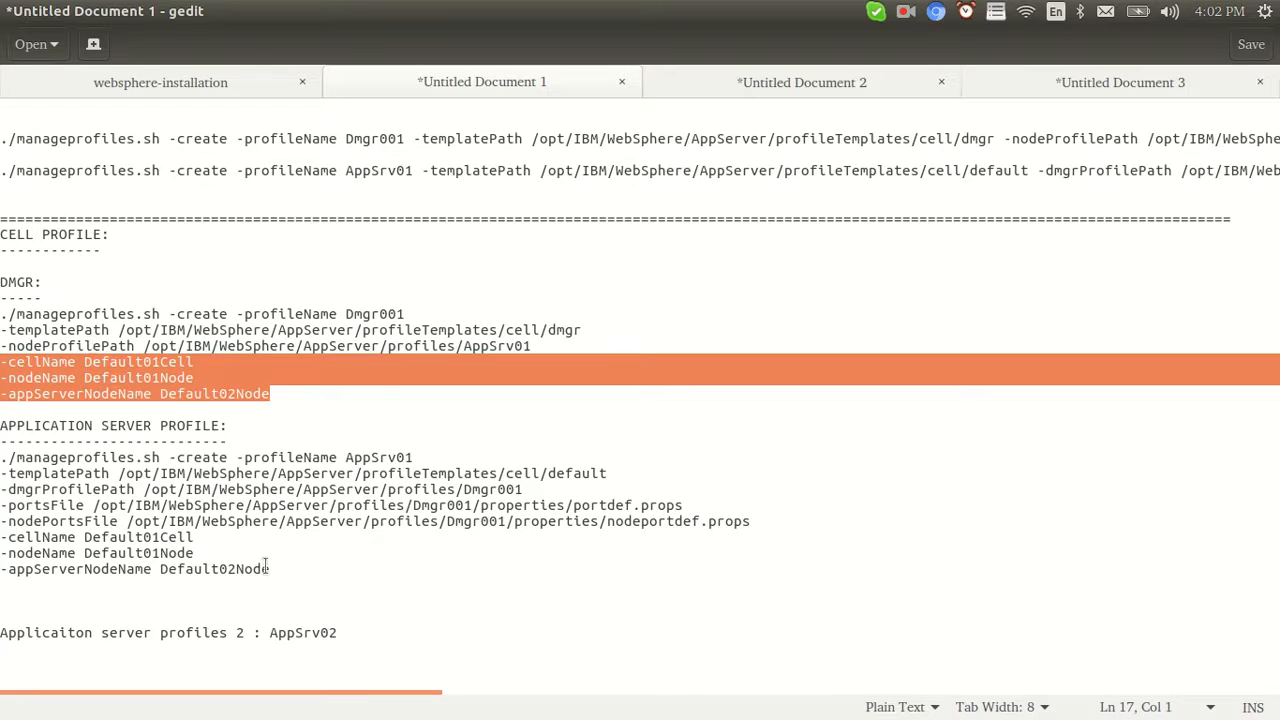
pyautogui.moveTo(274, 570); pyautogui.dragTo(3, 537)
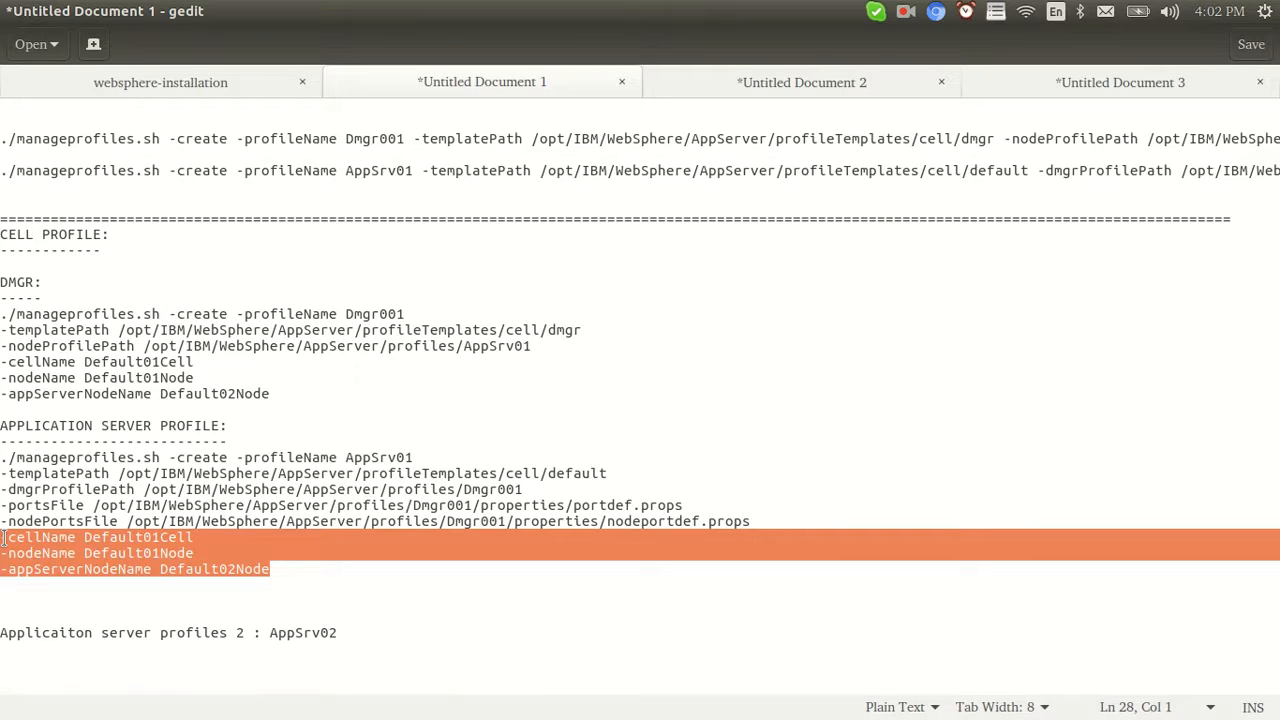
pyautogui.click(133, 348)
pyautogui.moveTo(271, 395); pyautogui.dragTo(2, 276)
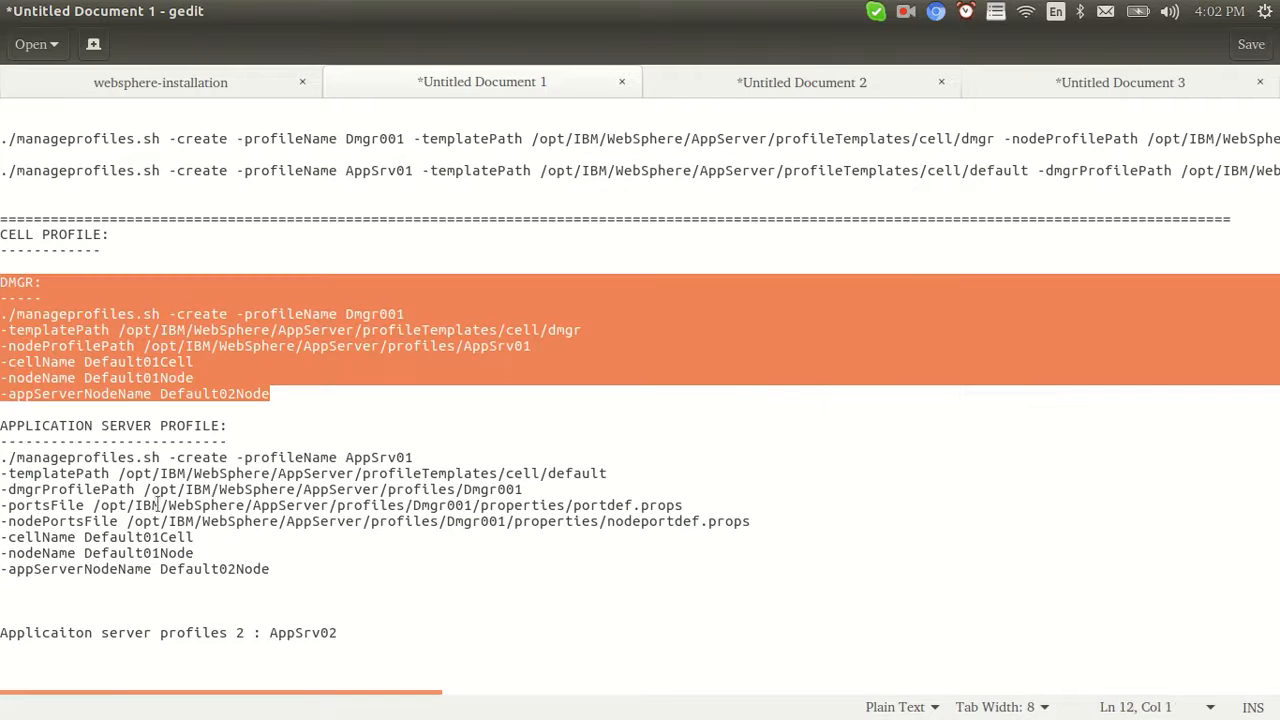
# Highlight manageprofiles, the AppSrv01 profile name and the cell/default templatePath in the application server command
pyautogui.doubleClick(55, 457)
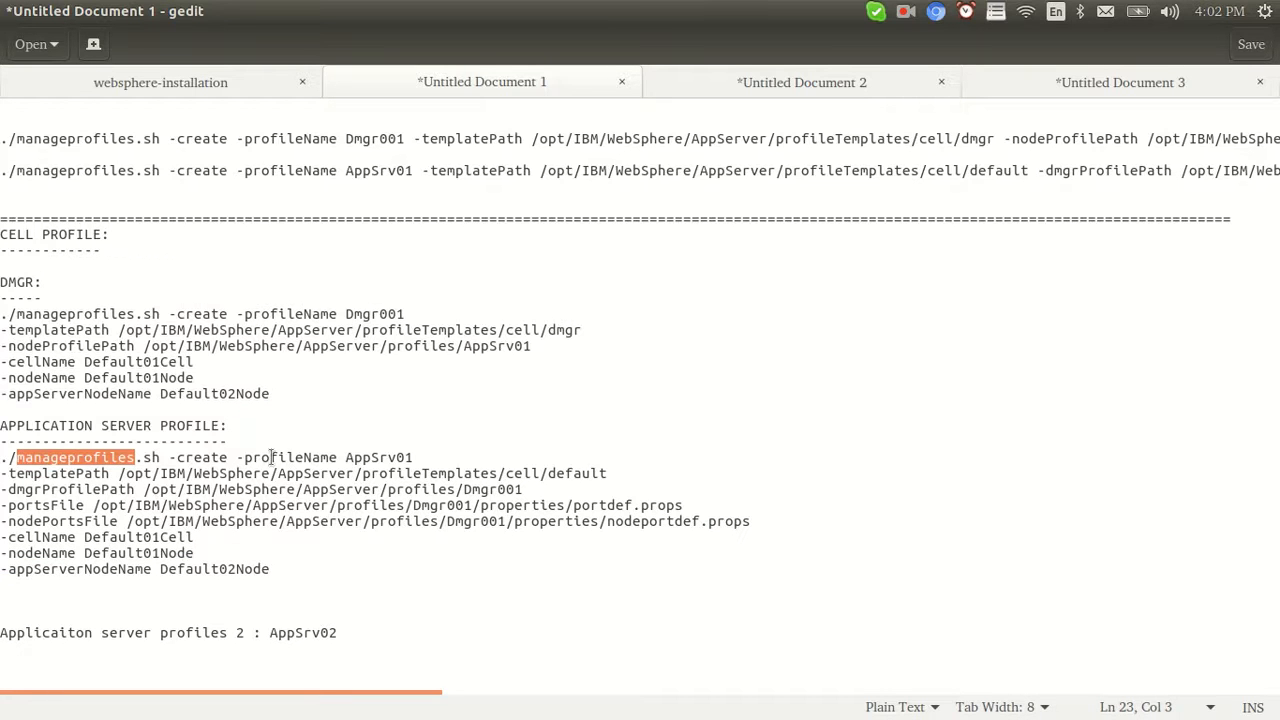
pyautogui.doubleClick(382, 457)
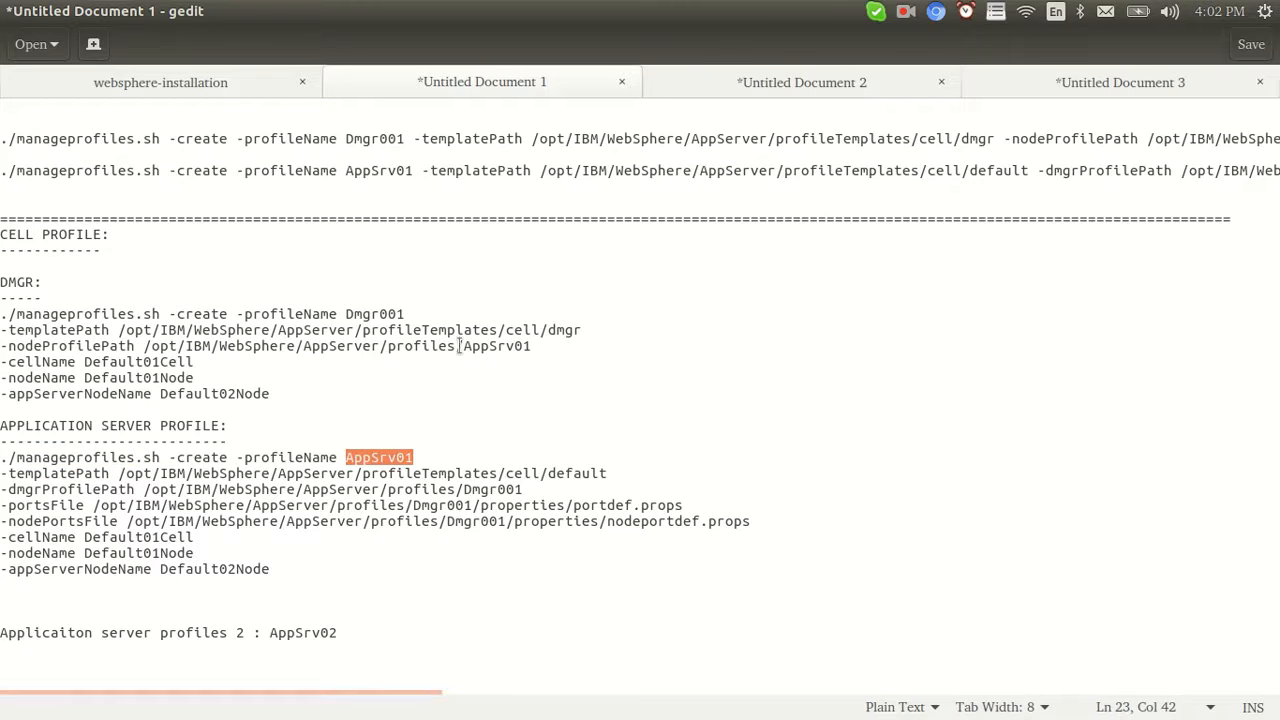
pyautogui.moveTo(462, 346); pyautogui.dragTo(532, 346)
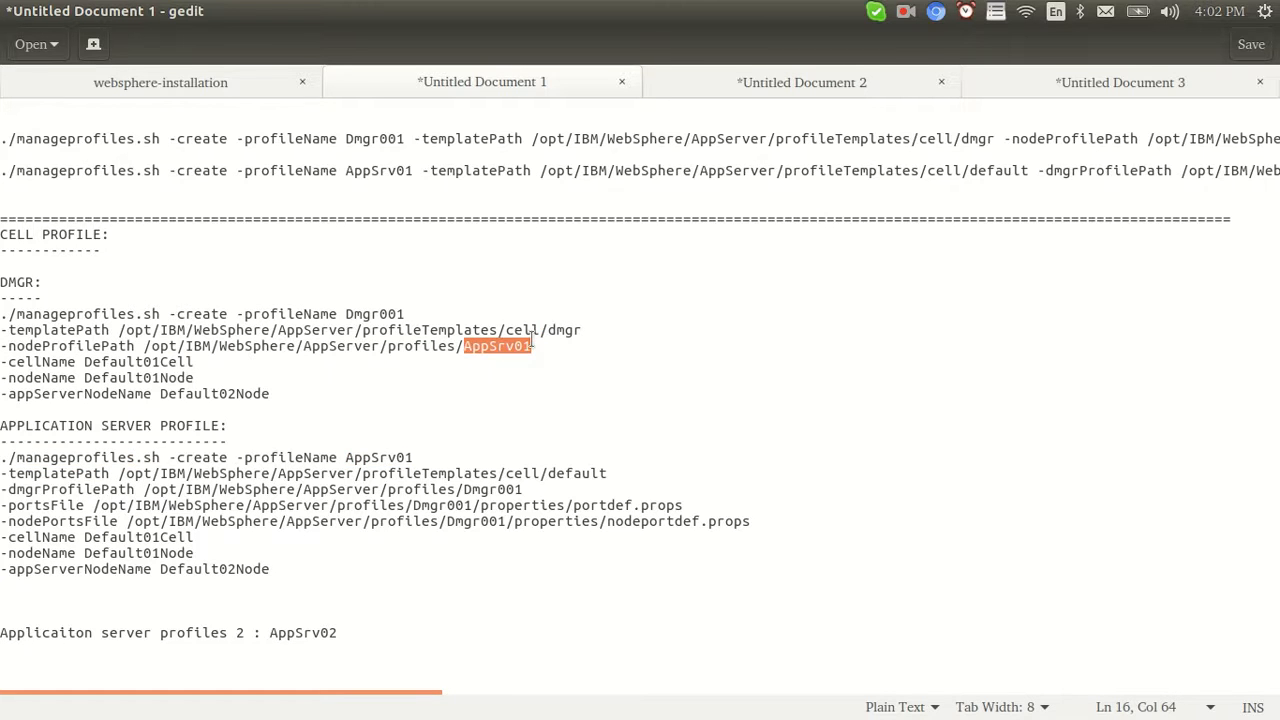
pyautogui.click(372, 457)
pyautogui.doubleClick(372, 457)
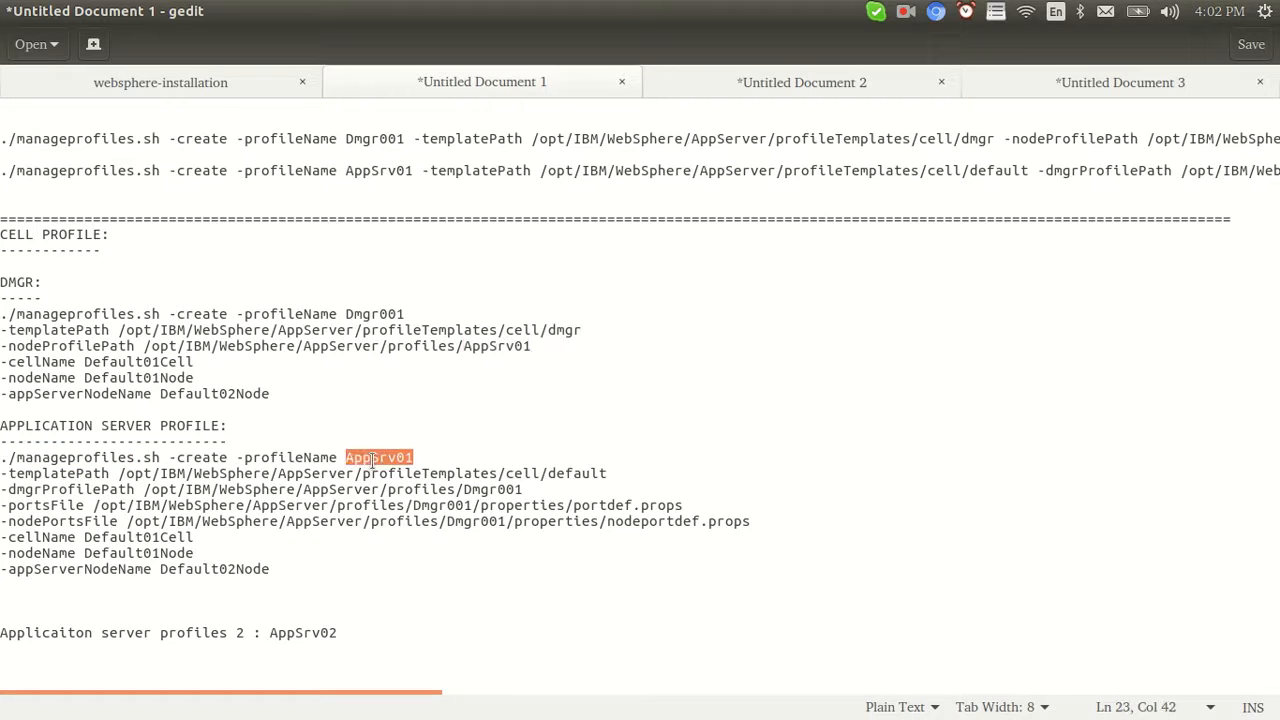
pyautogui.doubleClick(62, 473)
pyautogui.moveTo(550, 473); pyautogui.dragTo(497, 473)
pyautogui.moveTo(612, 473); pyautogui.dragTo(447, 473)
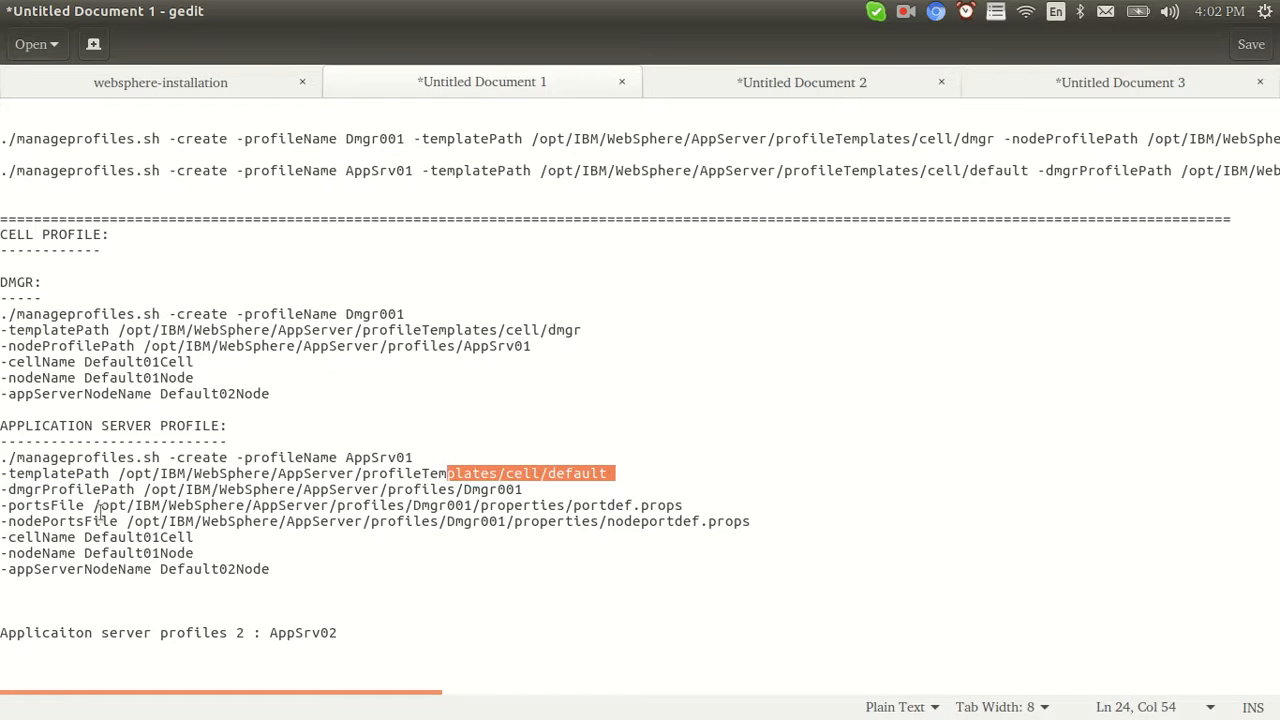
# Highlight the dmgrProfilePath profiles/Dmgr001, the portsFile and nodePortsFile lines and portdef
pyautogui.doubleClick(58, 490)
pyautogui.moveTo(533, 490); pyautogui.dragTo(385, 497)
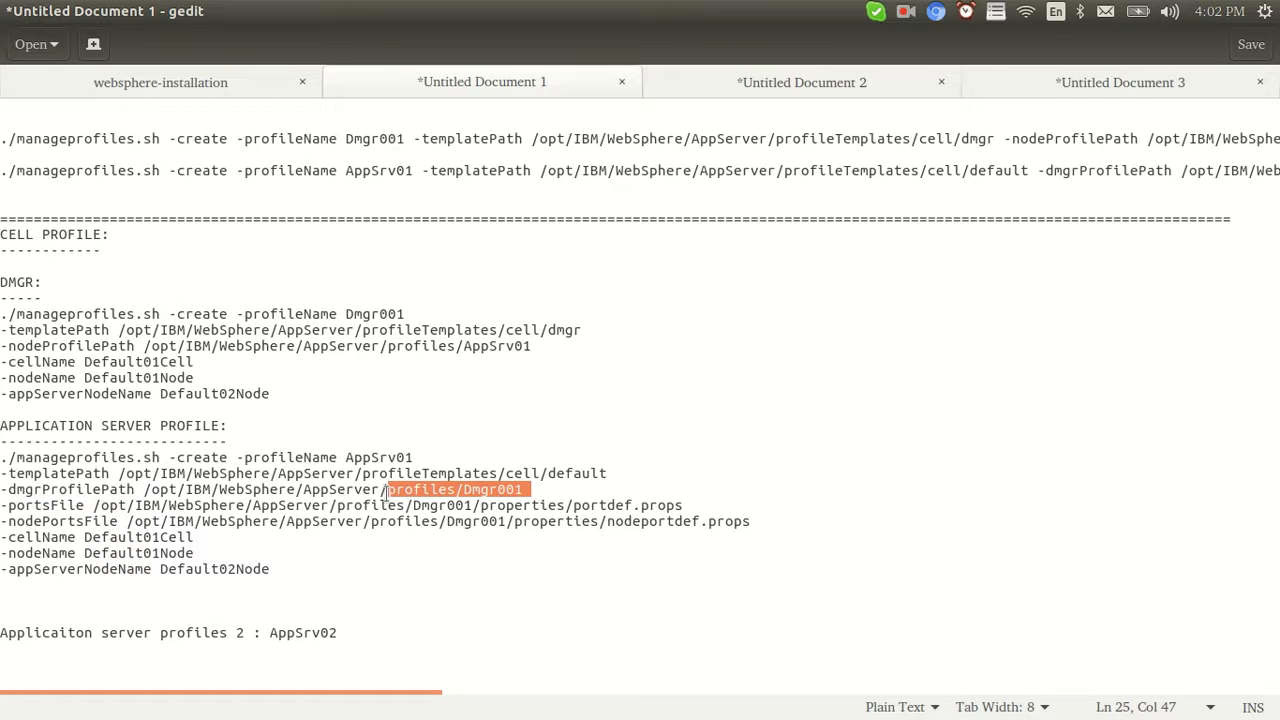
pyautogui.doubleClick(356, 314)
pyautogui.moveTo(527, 496); pyautogui.dragTo(754, 527)
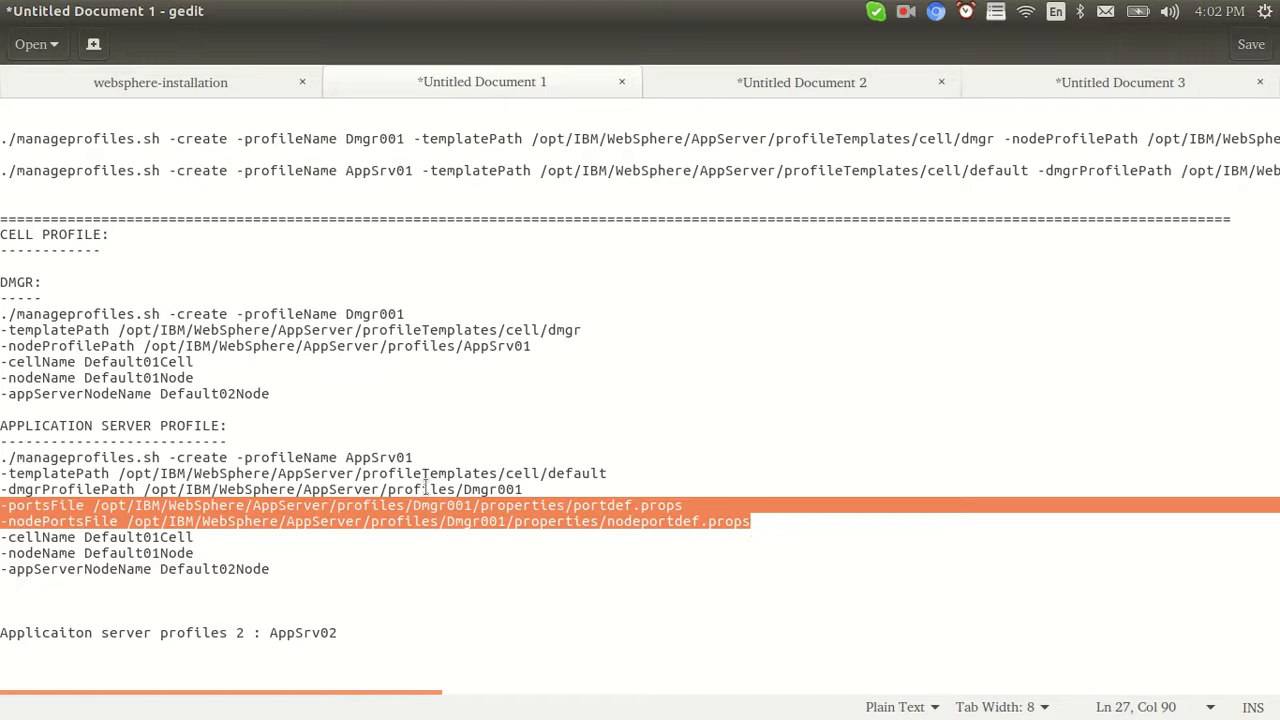
pyautogui.doubleClick(380, 457)
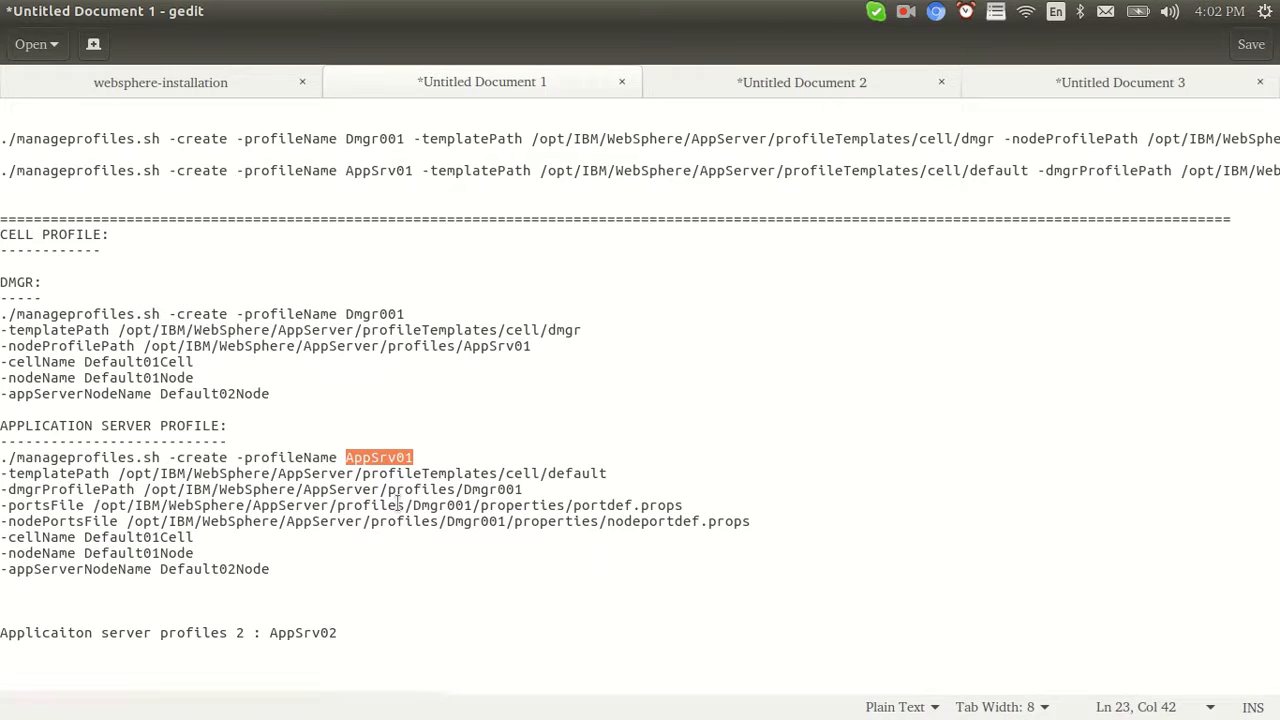
pyautogui.doubleClick(602, 505)
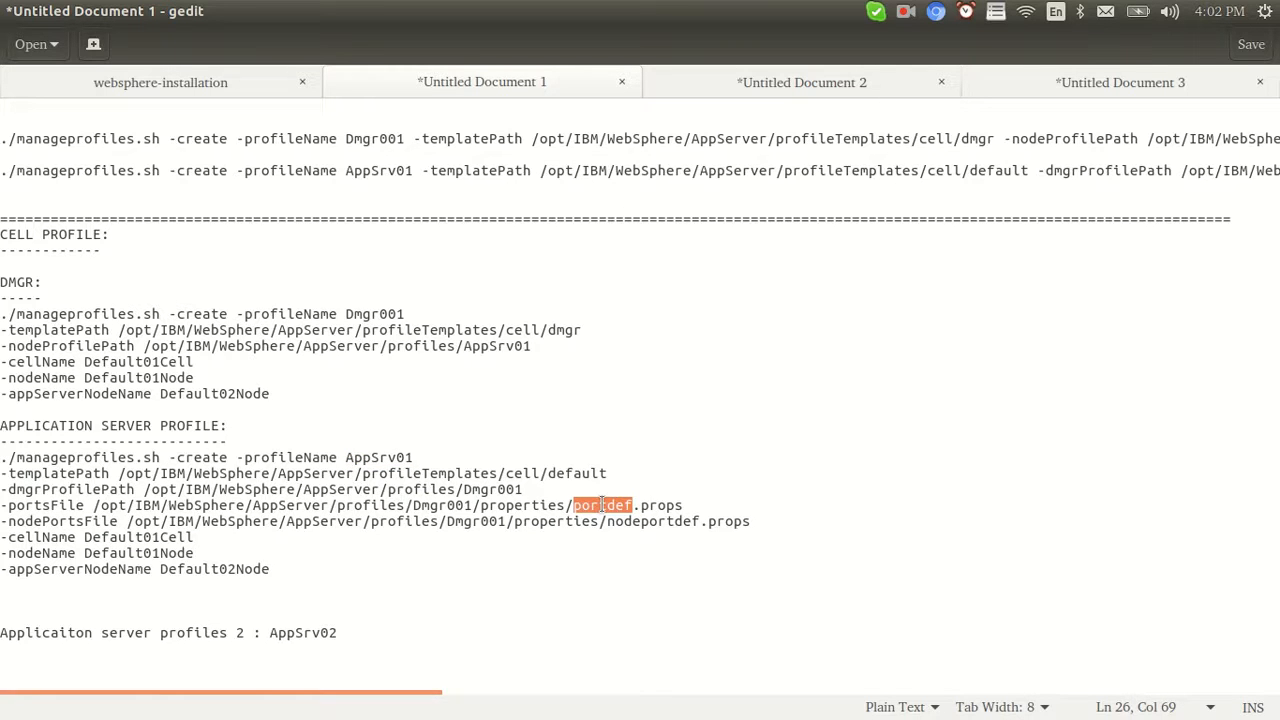
# Compare the cell and node name lines of the application server and DMGR commands
pyautogui.moveTo(3, 537); pyautogui.dragTo(280, 567)
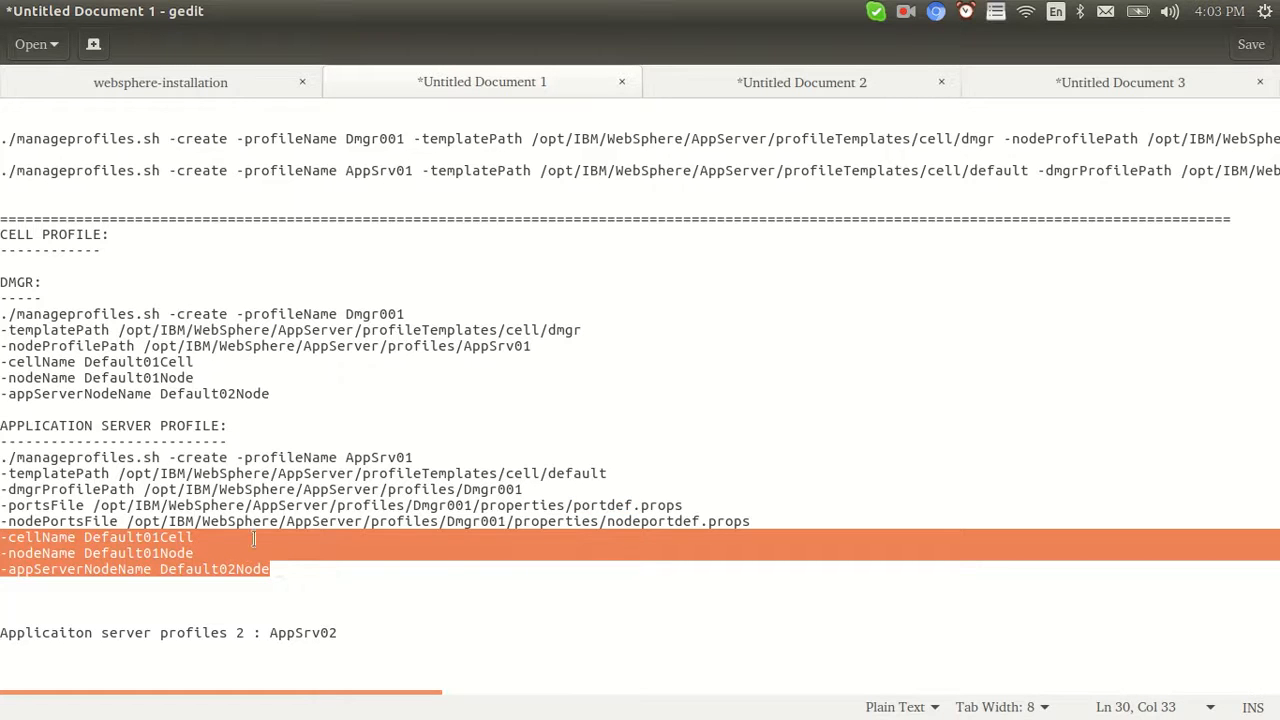
pyautogui.moveTo(272, 393); pyautogui.dragTo(3, 362)
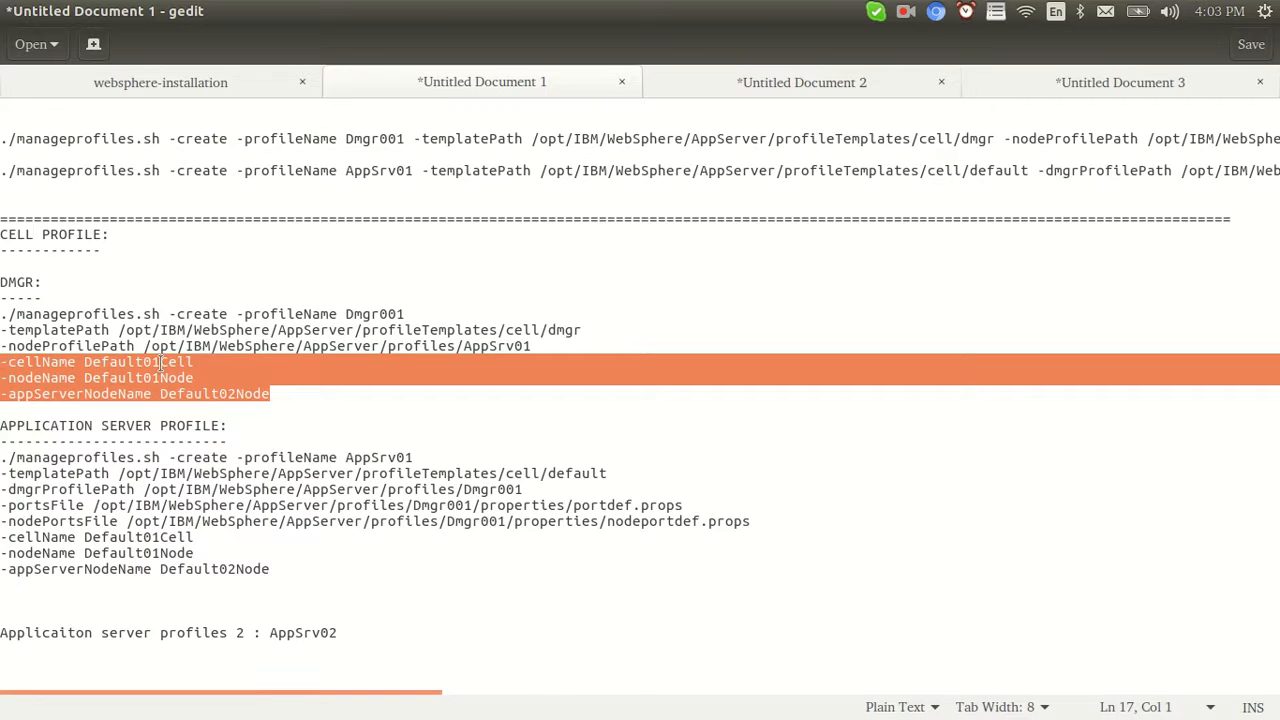
pyautogui.click(121, 537)
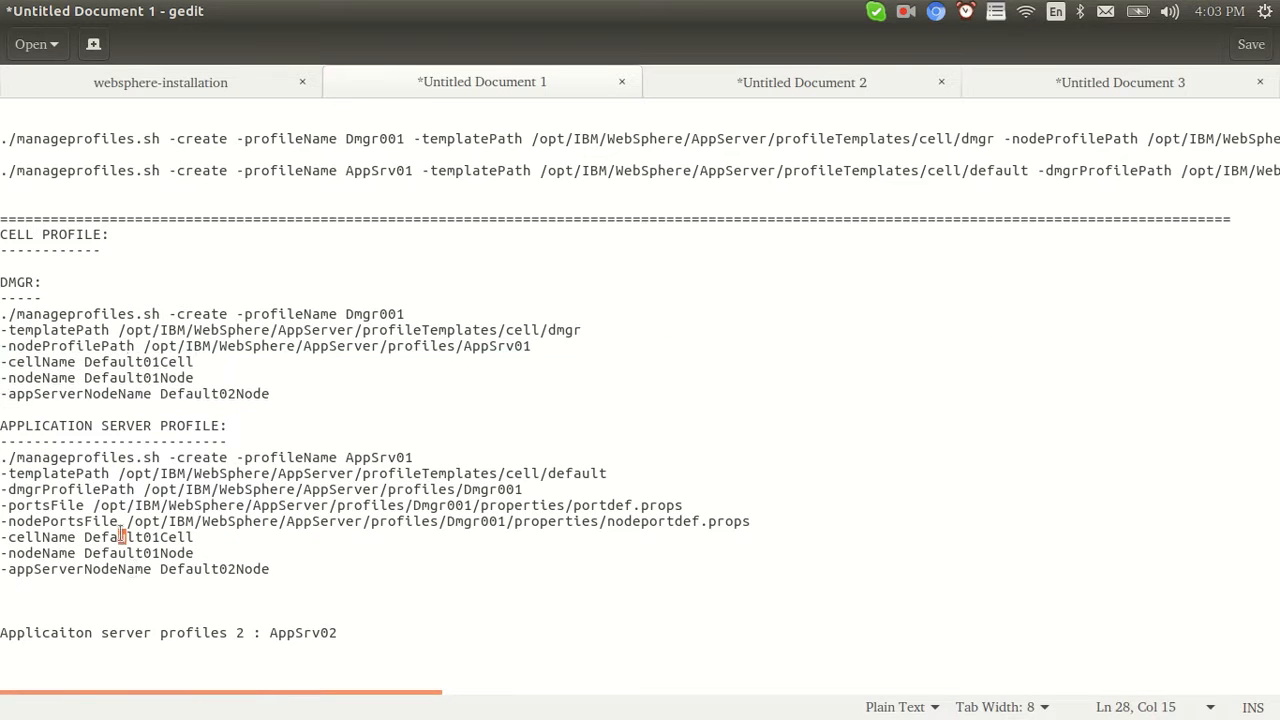
pyautogui.click(150, 521)
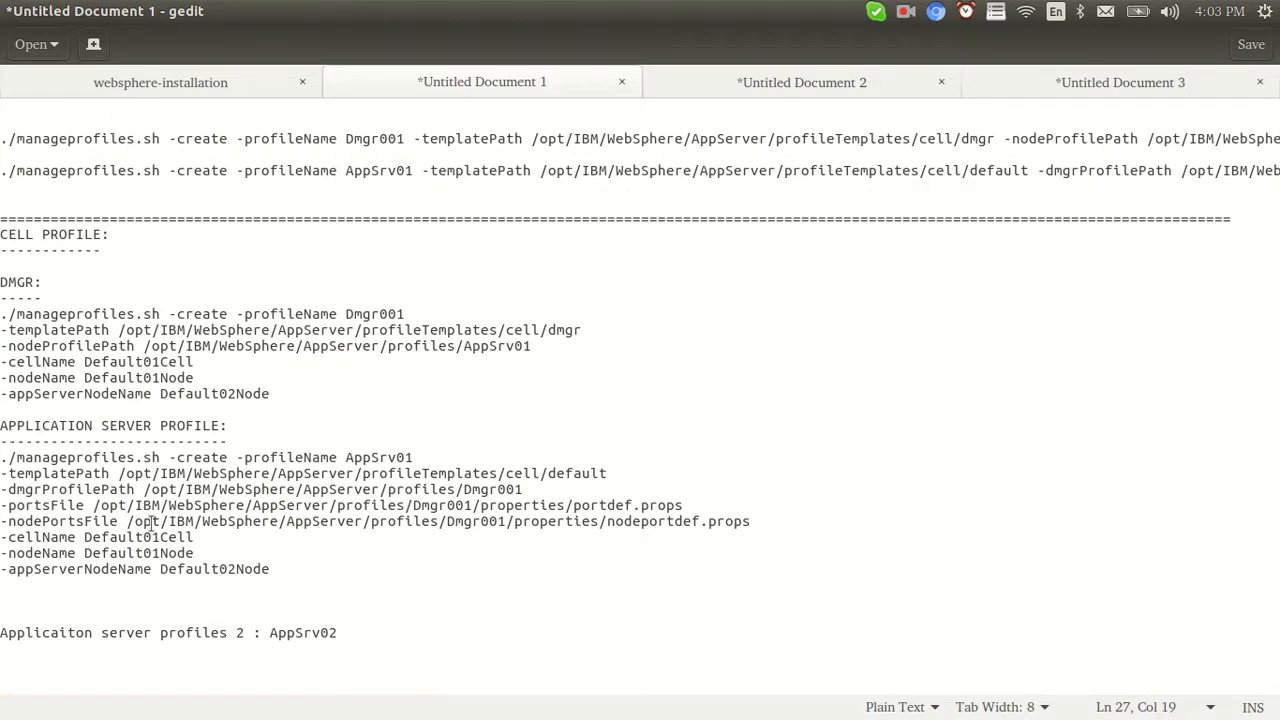
# Bring the root terminal window to the front and flip between its two sessions
pyautogui.hotkey('alt', 'Tab')
pyautogui.hotkey('alt', 'Tab')
pyautogui.hotkey('alt', 'Tab')
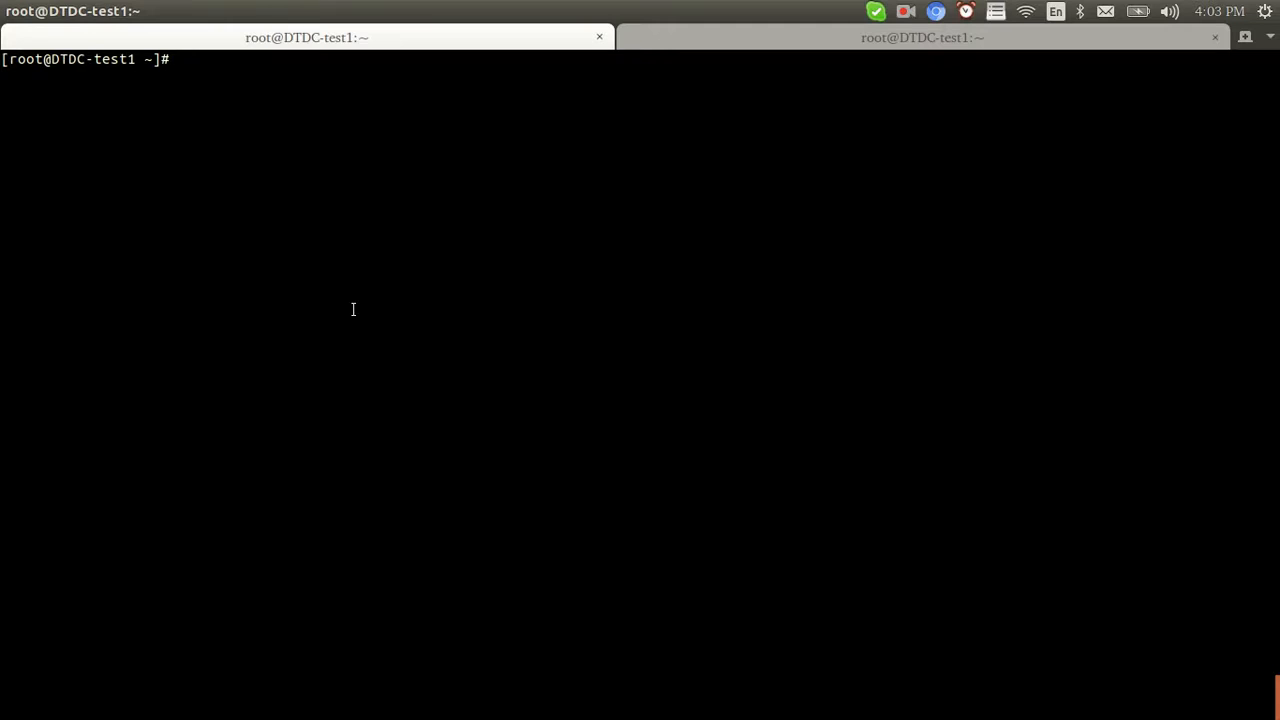
pyautogui.click(672, 46)
pyautogui.click(486, 46)
# On slide 3, list '1.create dmgr,' and '2.create application server profile' below the outline
pyautogui.hotkey('alt', 'Tab')
pyautogui.hotkey('alt', 'Tab')
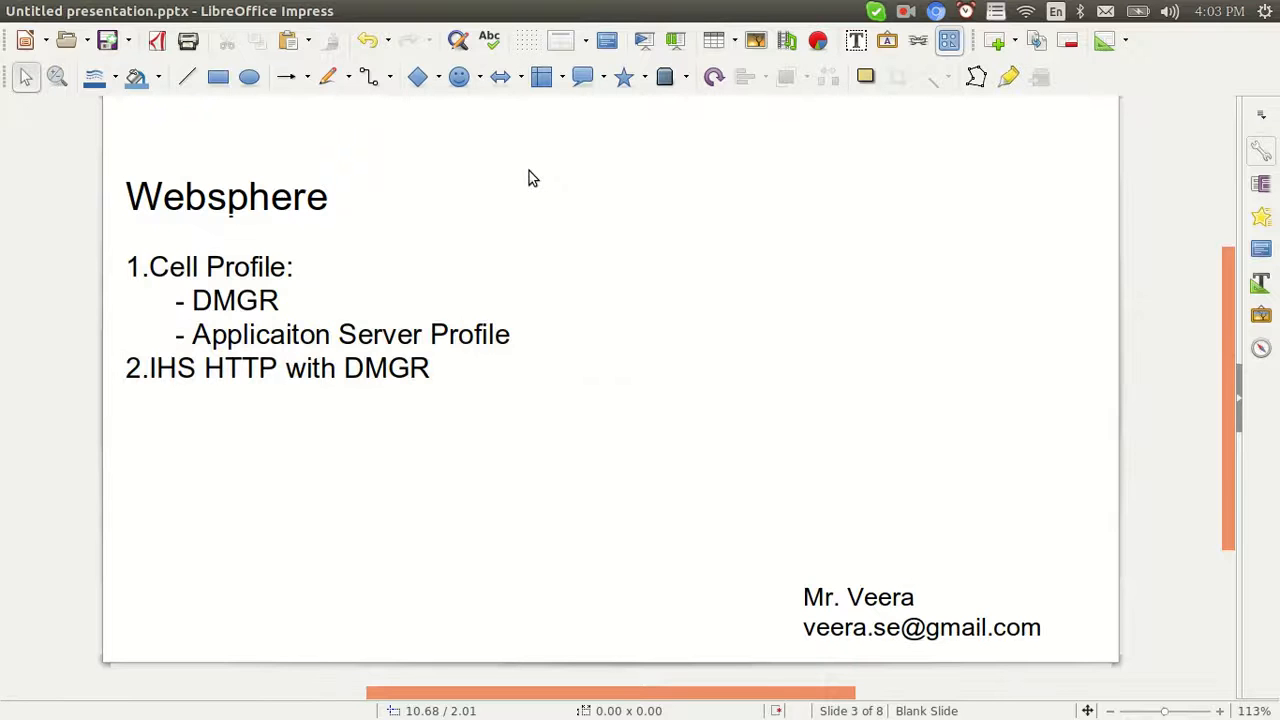
pyautogui.press('Return')
pyautogui.press('Return')
pyautogui.write('1.create dmgr')
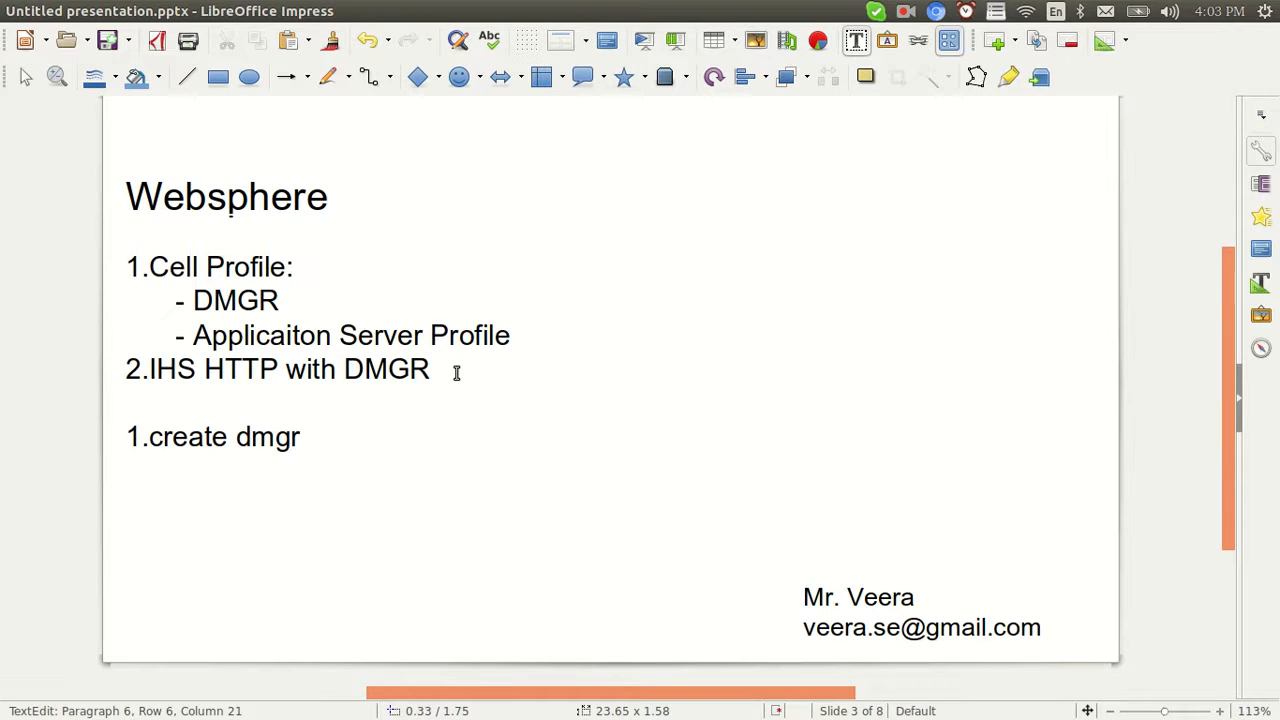
pyautogui.write(',')
pyautogui.press('Return')
pyautogui.write('2.create ')
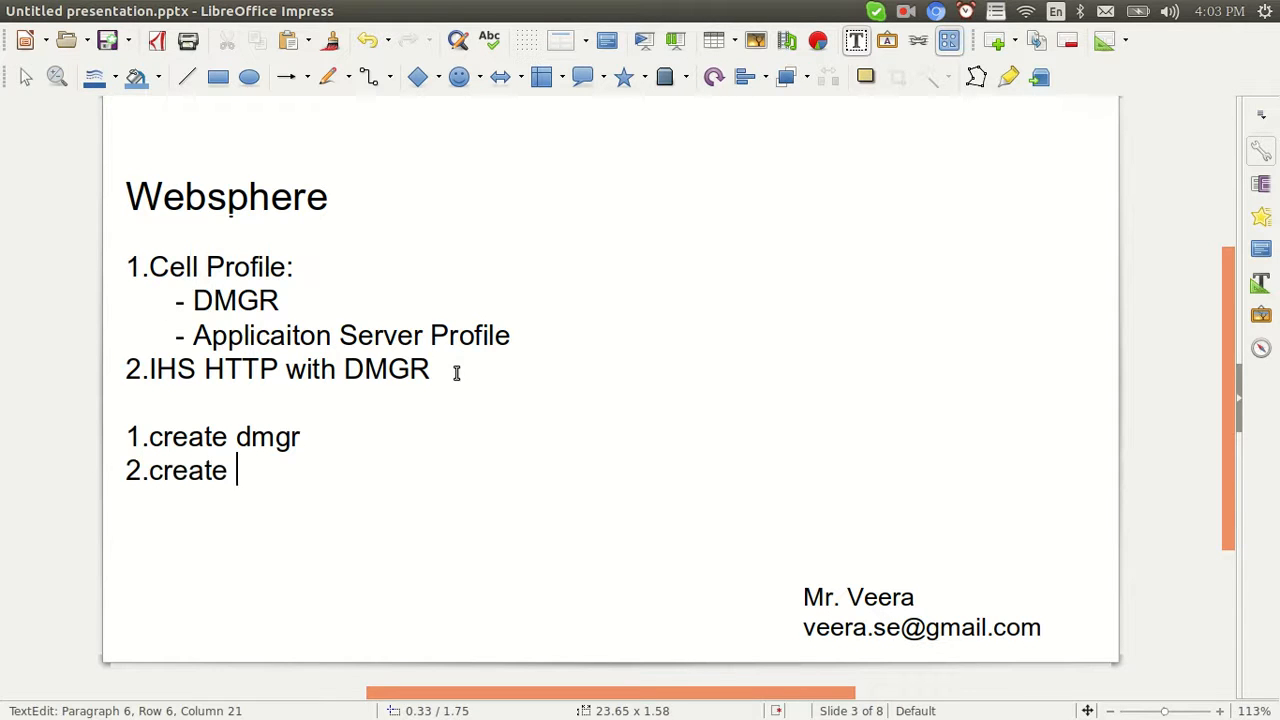
pyautogui.write('application ')
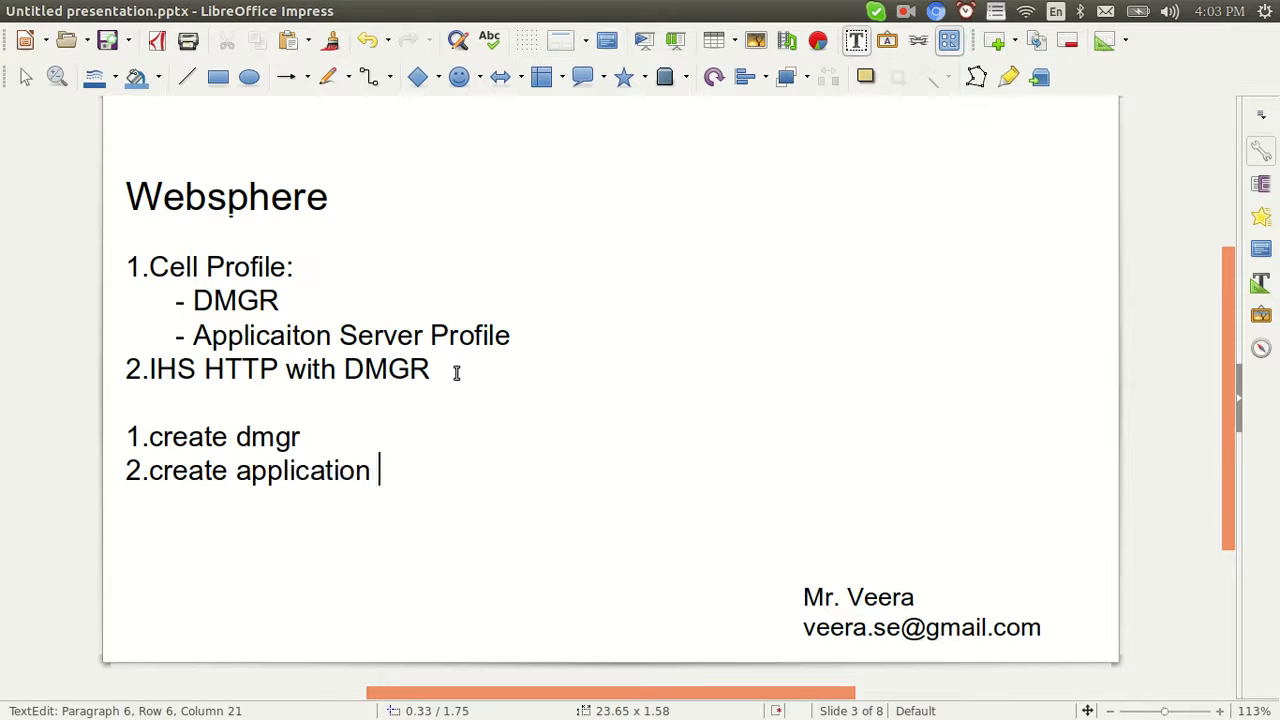
pyautogui.write('server profile')
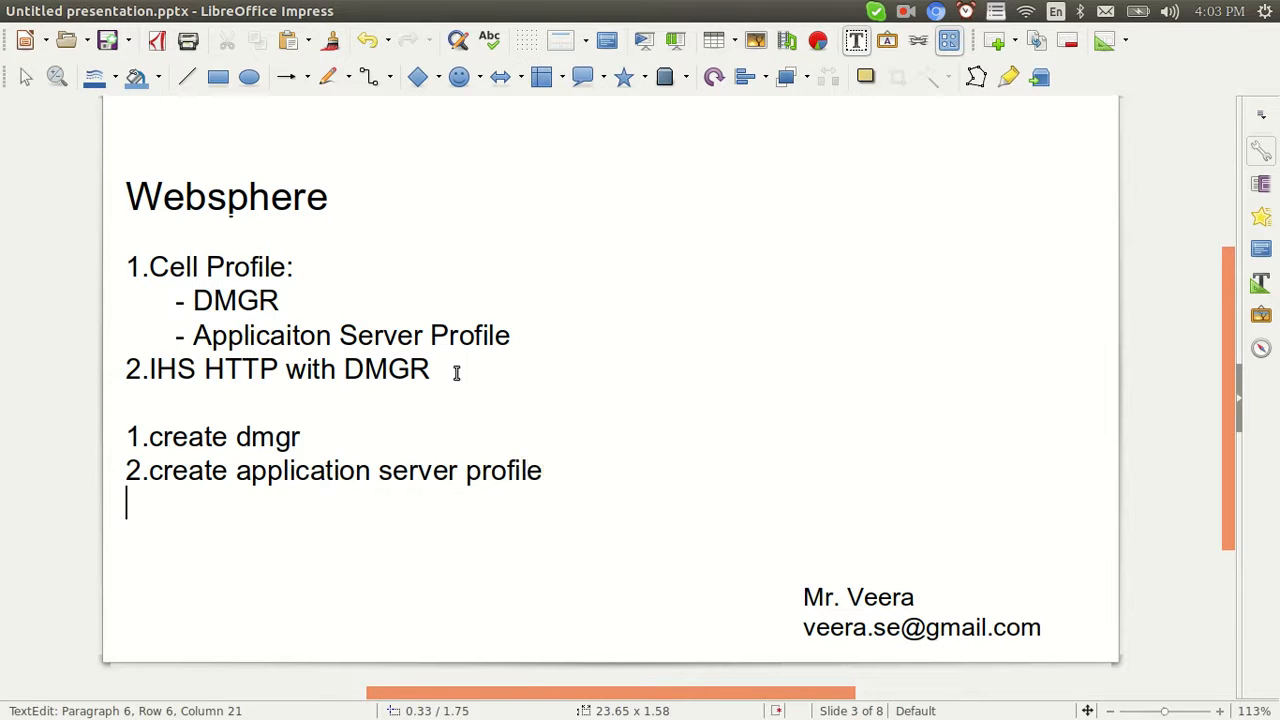
pyautogui.press('Return')
# Add '3.one more application server profile' as the third creation step on slide 3
pyautogui.moveTo(557, 468); pyautogui.dragTo(120, 448)
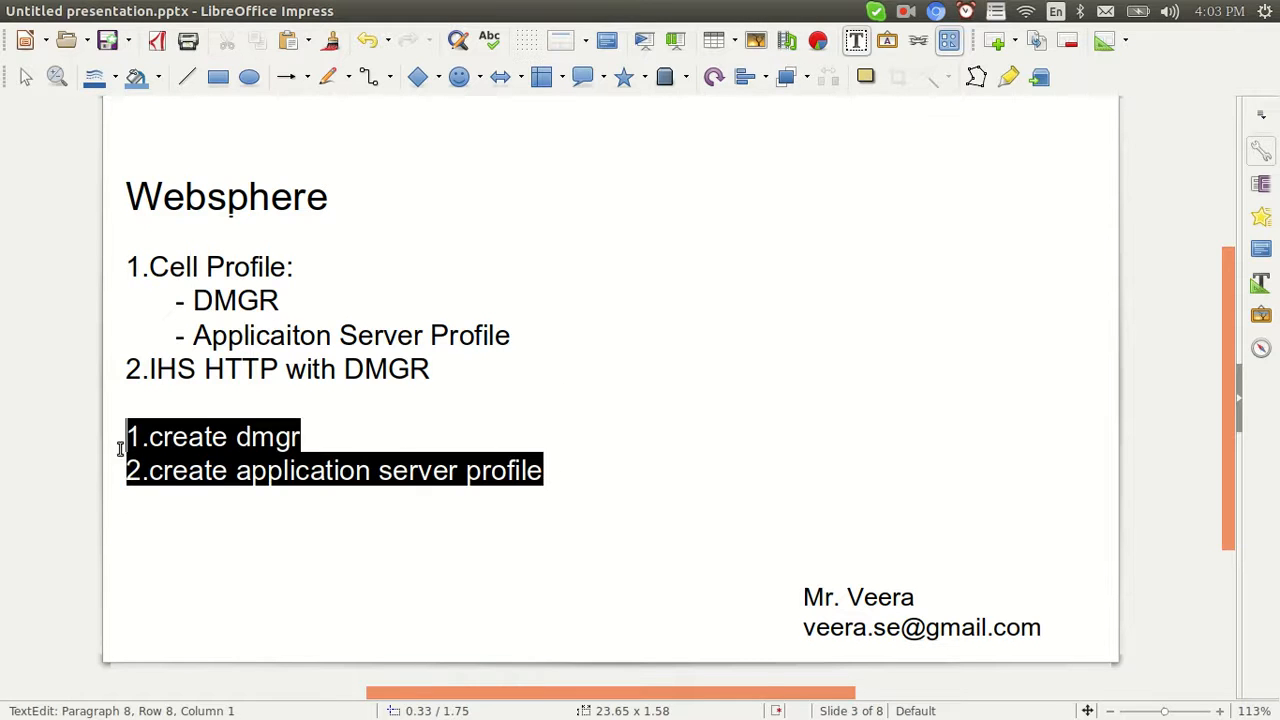
pyautogui.click(548, 472)
pyautogui.write('3. nor')
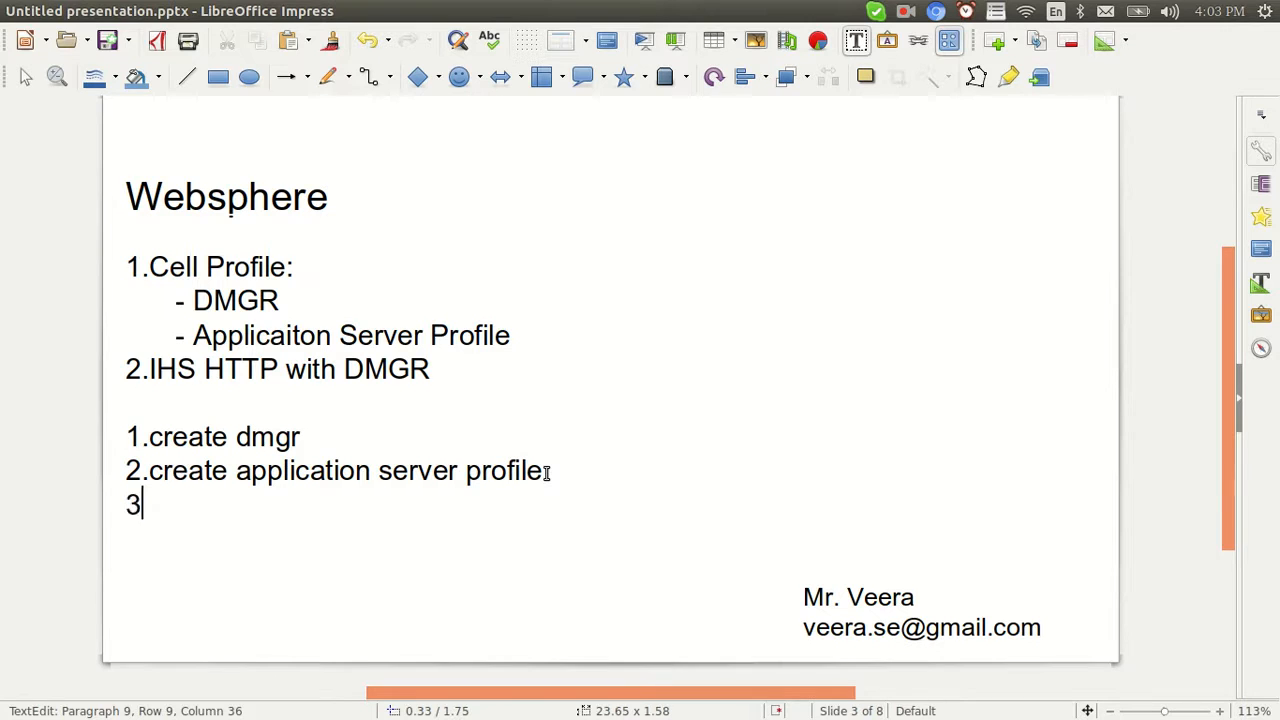
pyautogui.press('BackSpace')
pyautogui.press('BackSpace')
pyautogui.press('BackSpace')
pyautogui.press('BackSpace')
pyautogui.write('one more ')
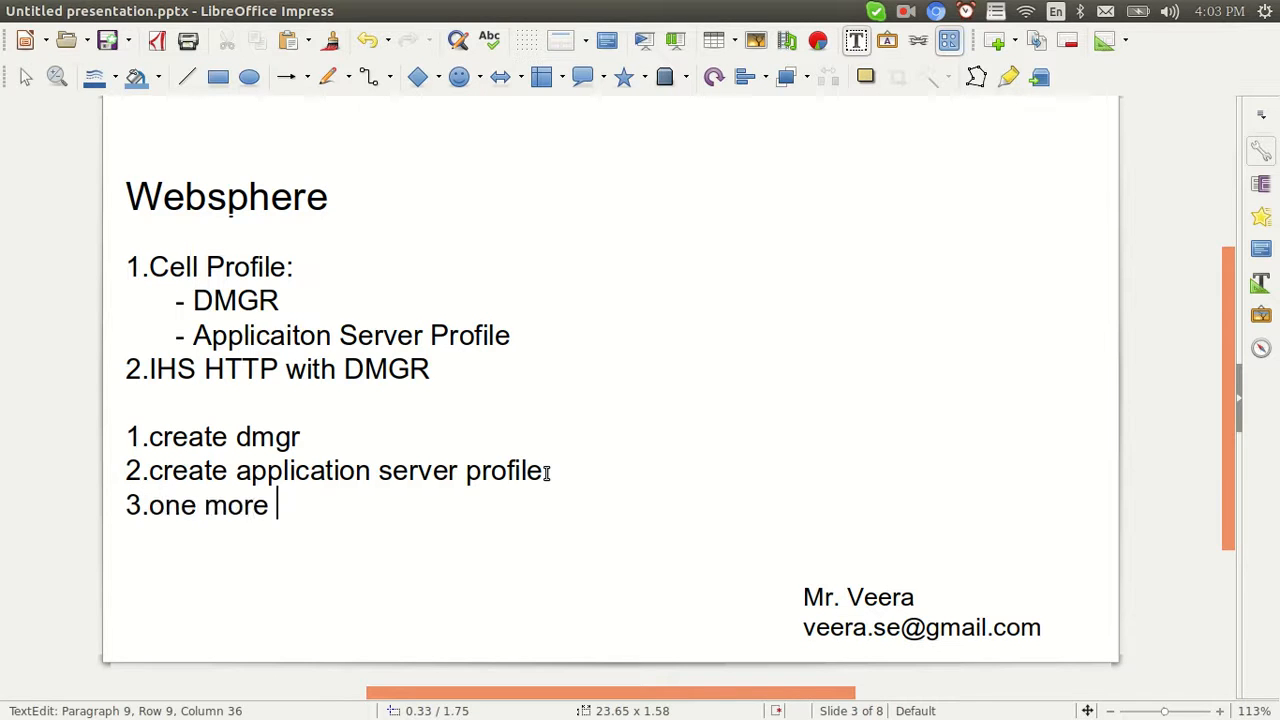
pyautogui.write('application ser')
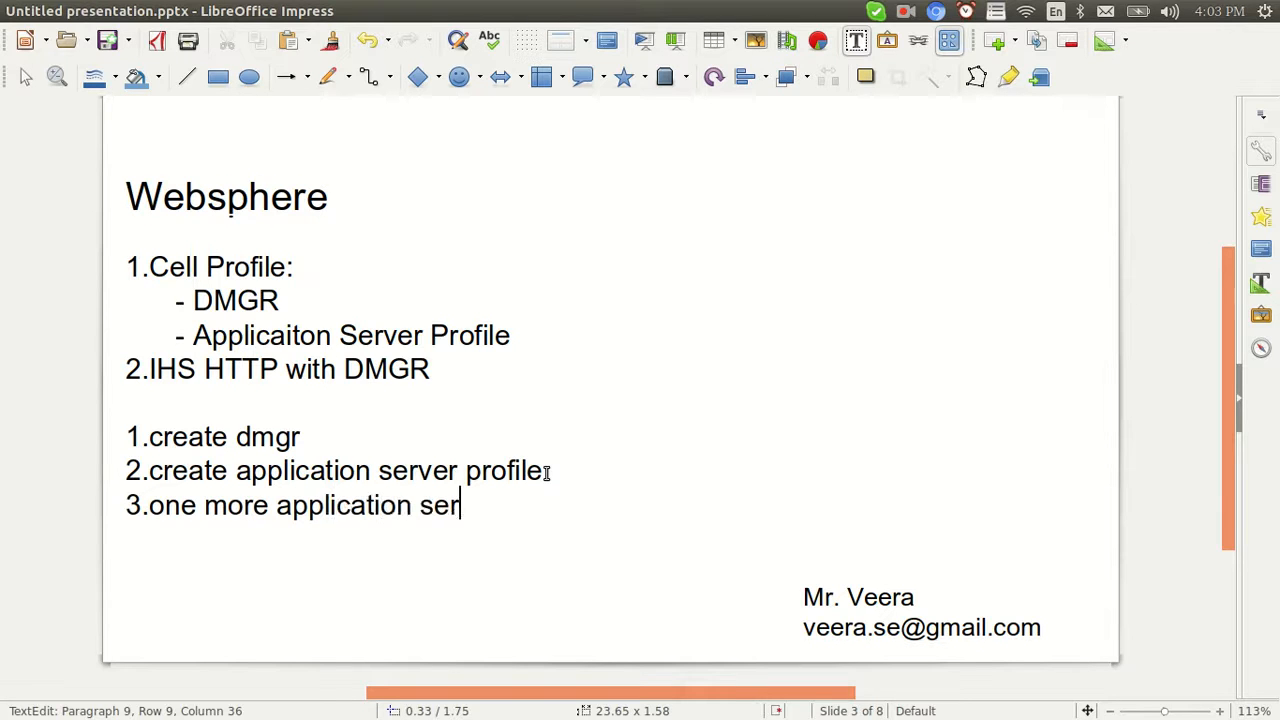
pyautogui.write('ver profile')
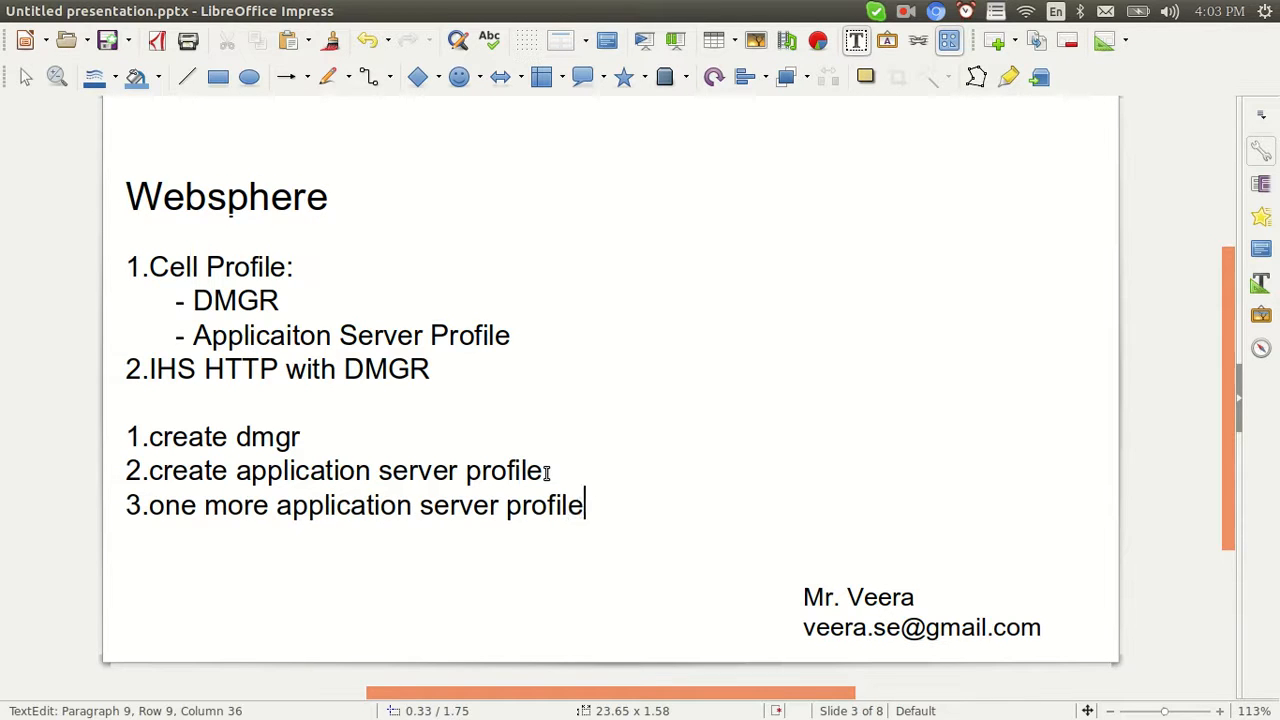
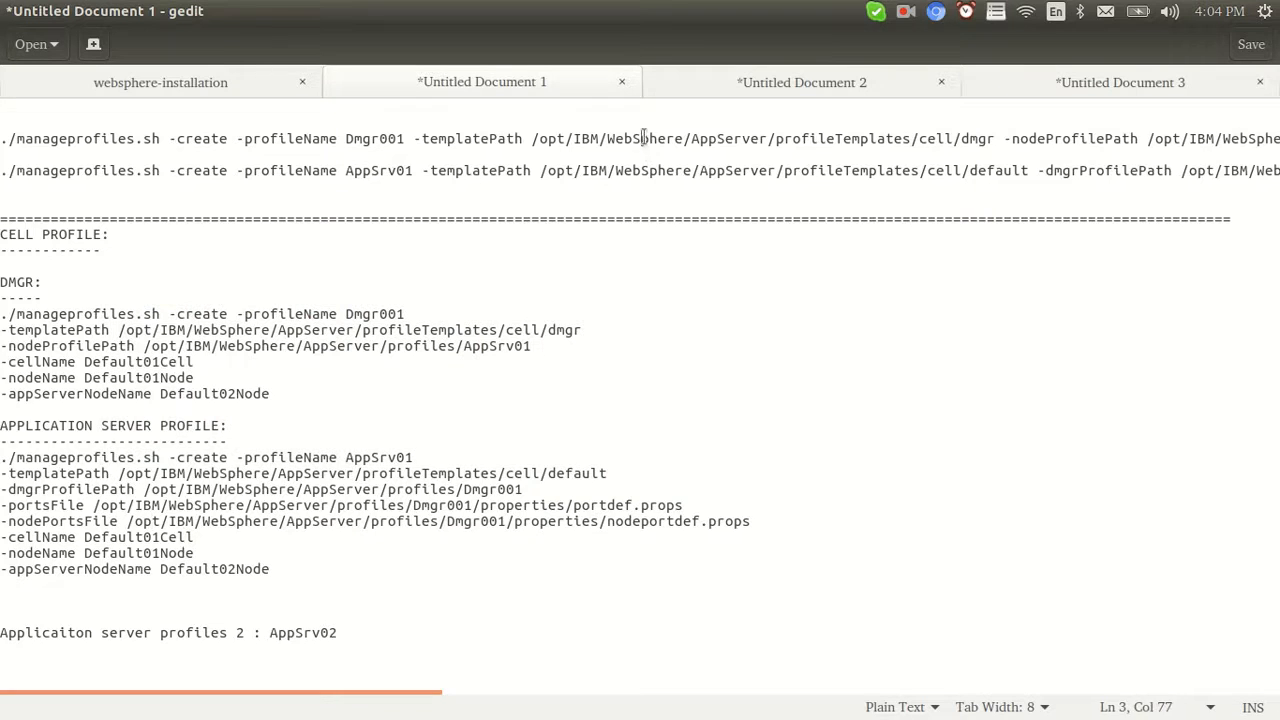
# Copy the Dmgr001 profile command from the notes and list the /opt/IBM directory
pyautogui.tripleClick(658, 139)
pyautogui.hotkey('ctrl', 'c')
pyautogui.hotkey('alt', 'Tab')
pyautogui.hotkey('alt', 'Tab')
pyautogui.hotkey('alt', 'Tab')
pyautogui.write('cd /opt/IBM/')
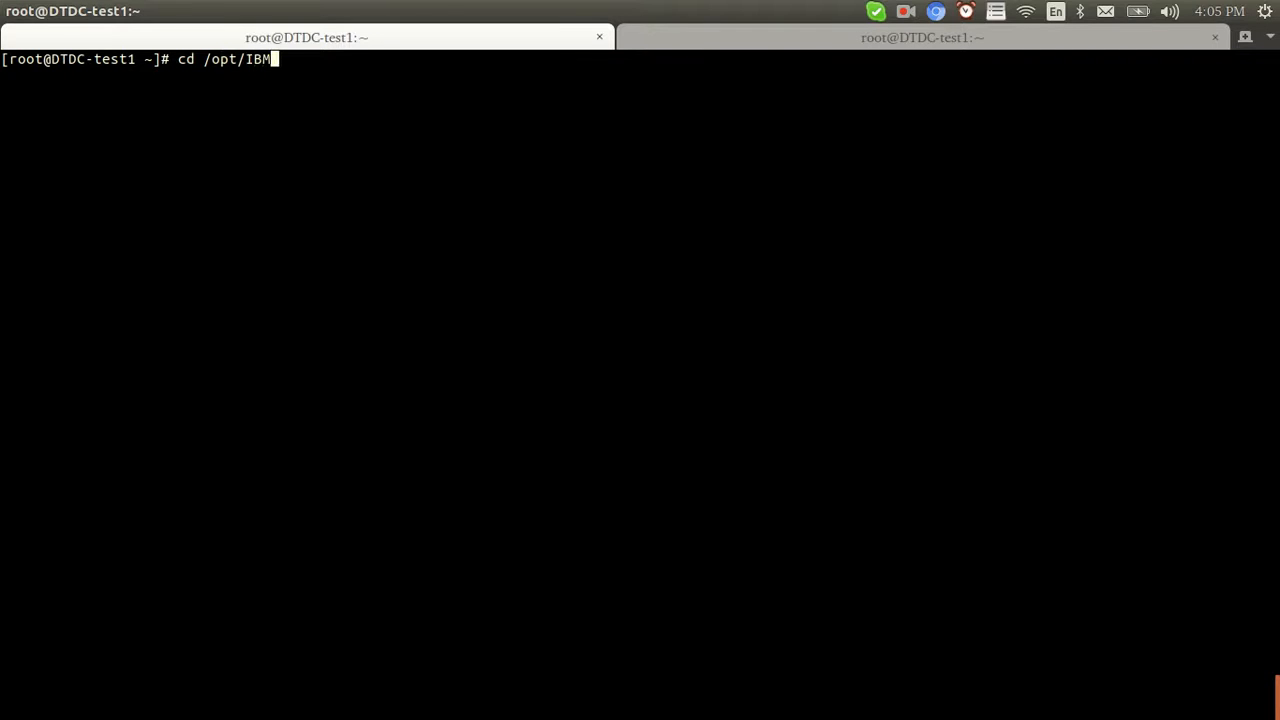
pyautogui.press('Return')
pyautogui.write('ll')
pyautogui.press('Return')
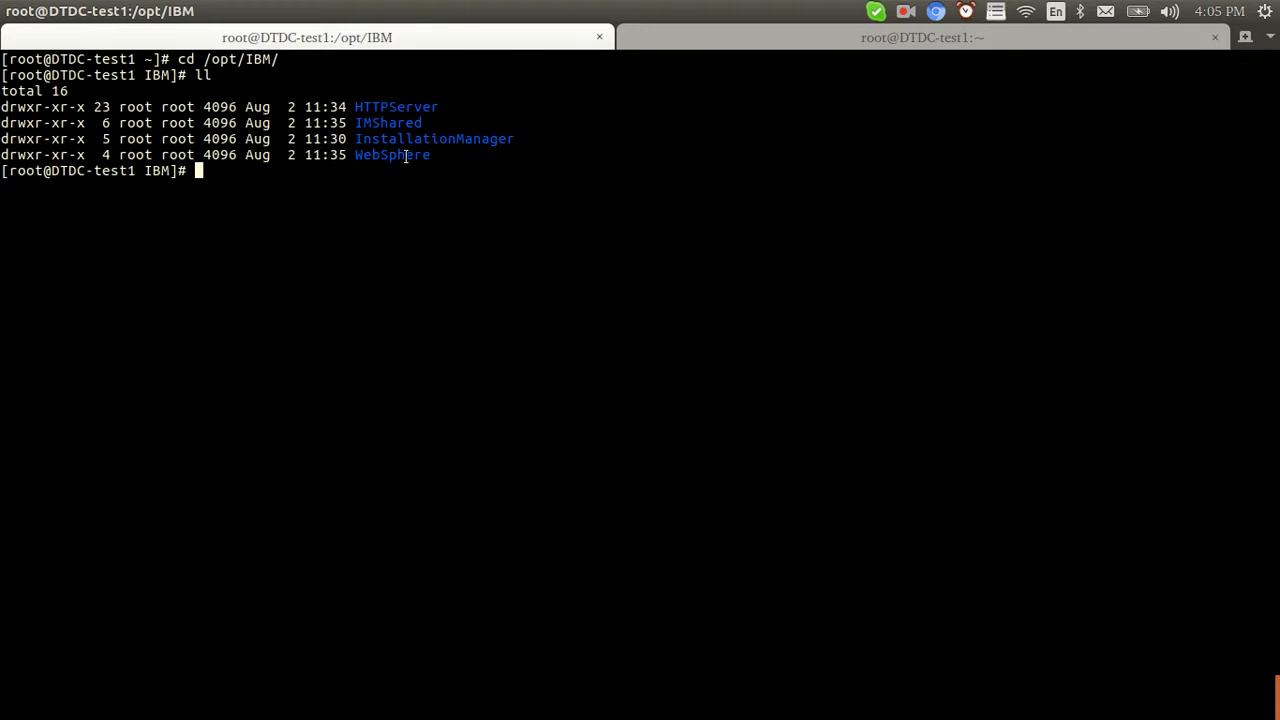
# Change into /opt/IBM/WebSphere/AppServer/bin using tab completion
pyautogui.doubleClick(398, 106)
pyautogui.write('cd Web')
pyautogui.press('Tab')
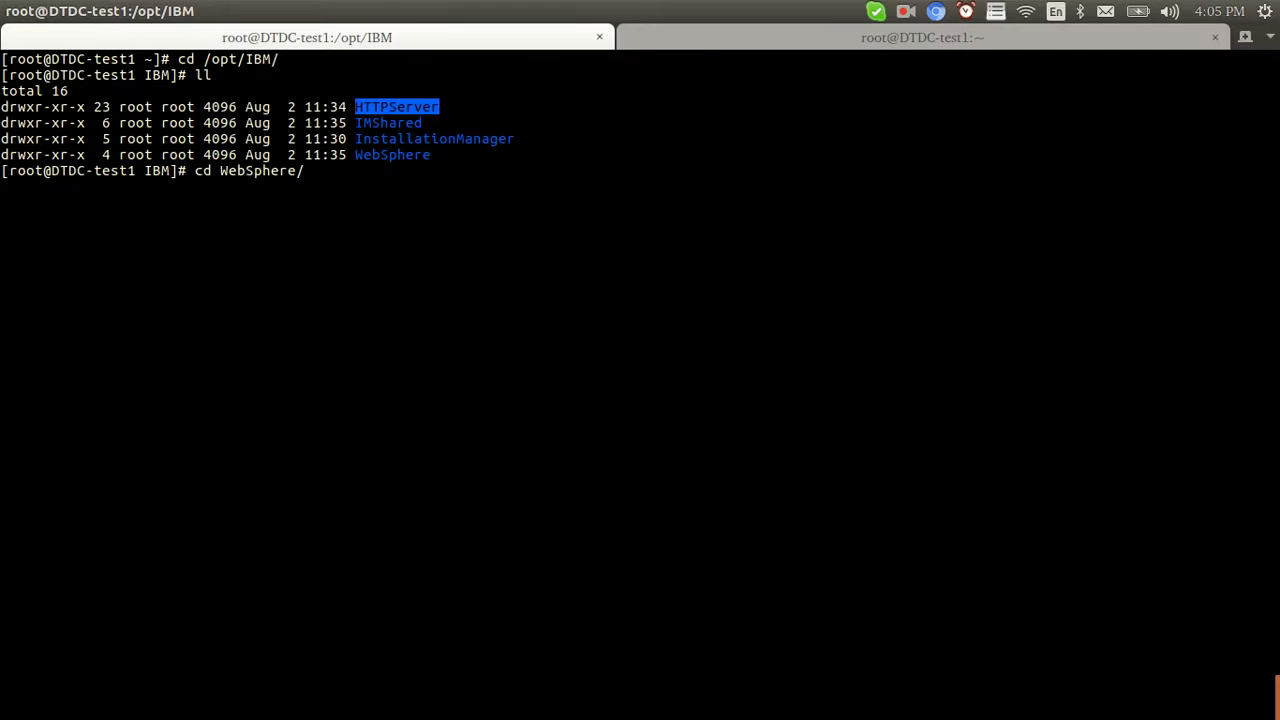
pyautogui.press('Return')
pyautogui.write('cd AppServer/')
pyautogui.press('Tab')
pyautogui.press('Return')
pyautogui.write('cd bin')
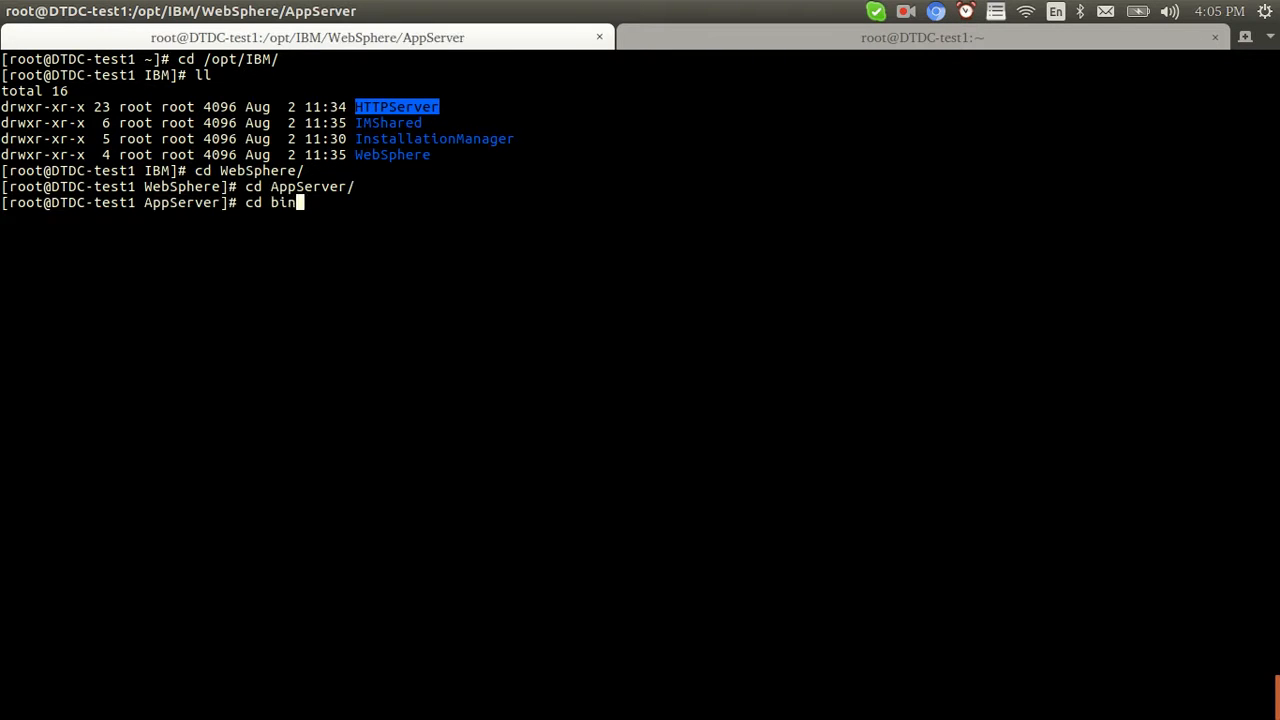
pyautogui.press('Return')
# Paste the Dmgr001 manageprofiles.sh command, review its profile, cell and node settings, and run it
pyautogui.rightClick(309, 248)
pyautogui.click(350, 305)
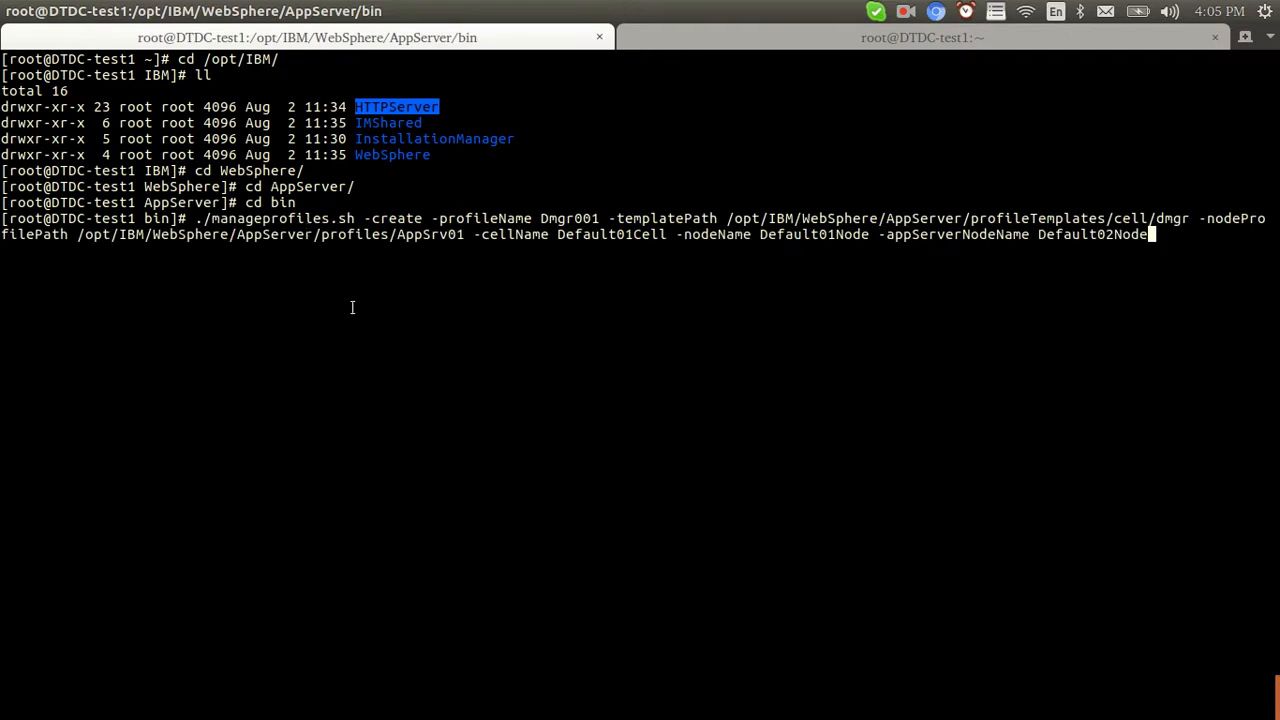
pyautogui.click(244, 220)
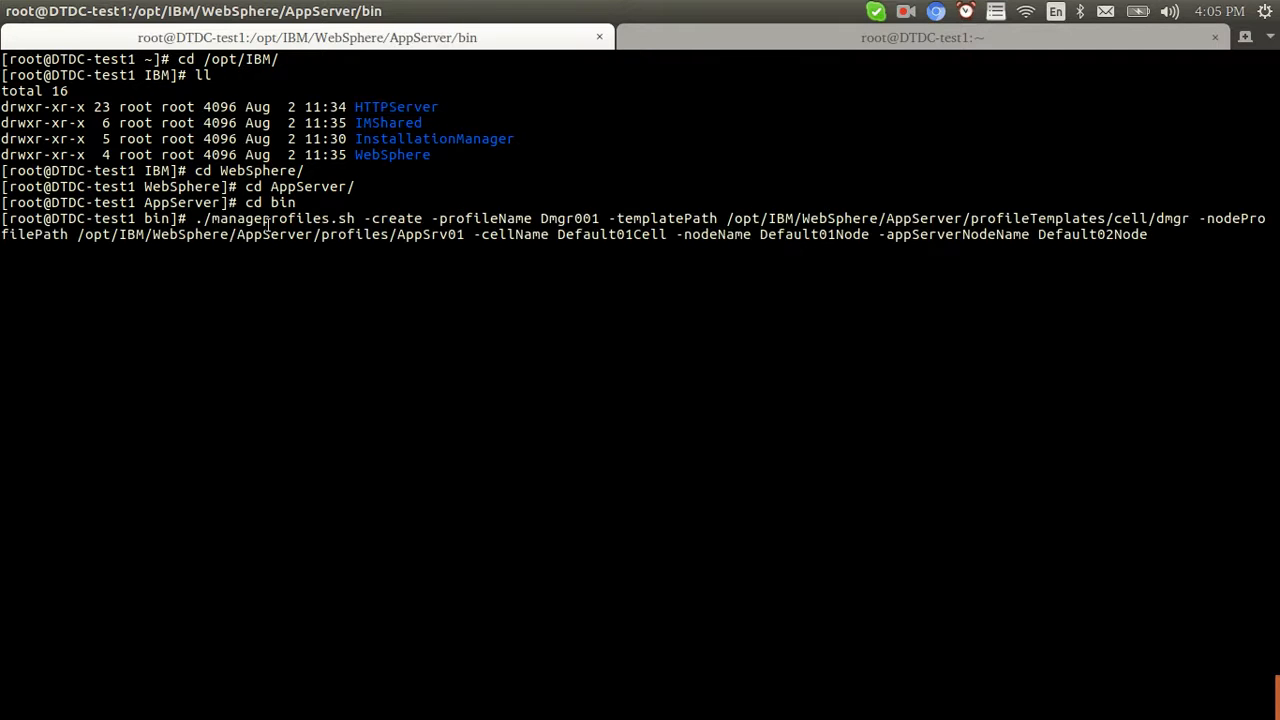
pyautogui.doubleClick(549, 218)
pyautogui.moveTo(1157, 218); pyautogui.dragTo(1107, 218)
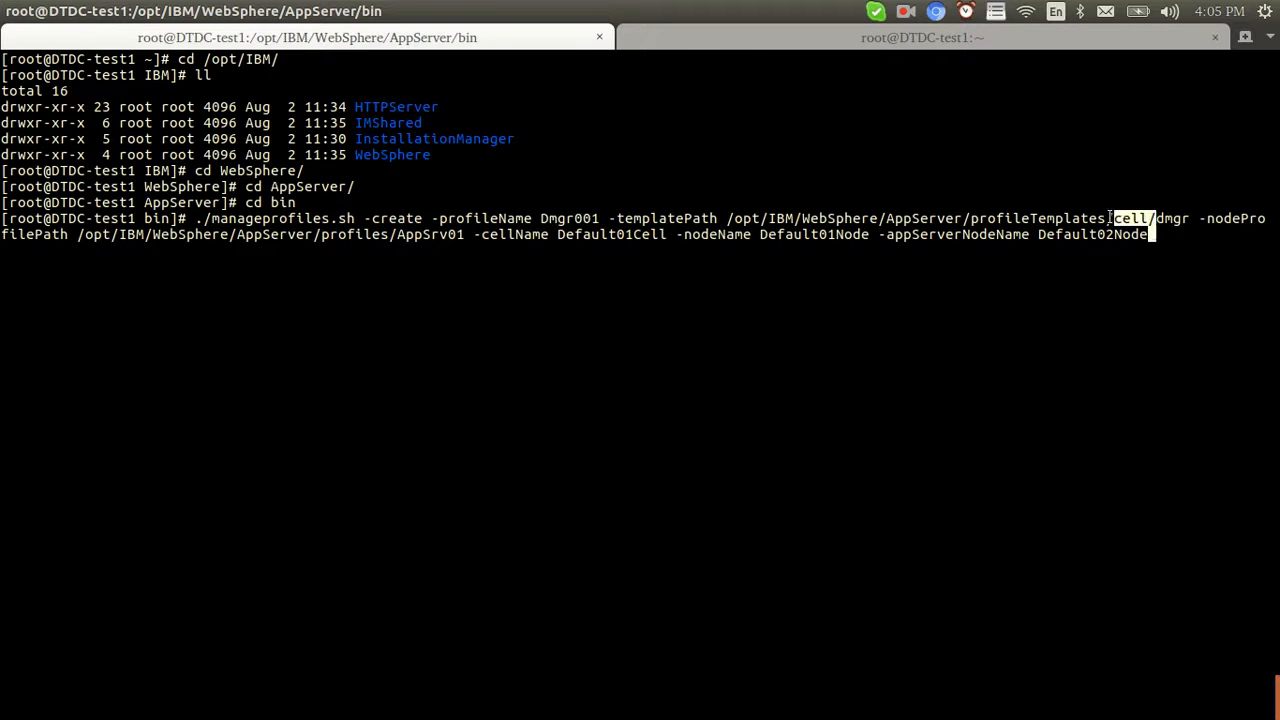
pyautogui.moveTo(466, 234); pyautogui.dragTo(347, 234)
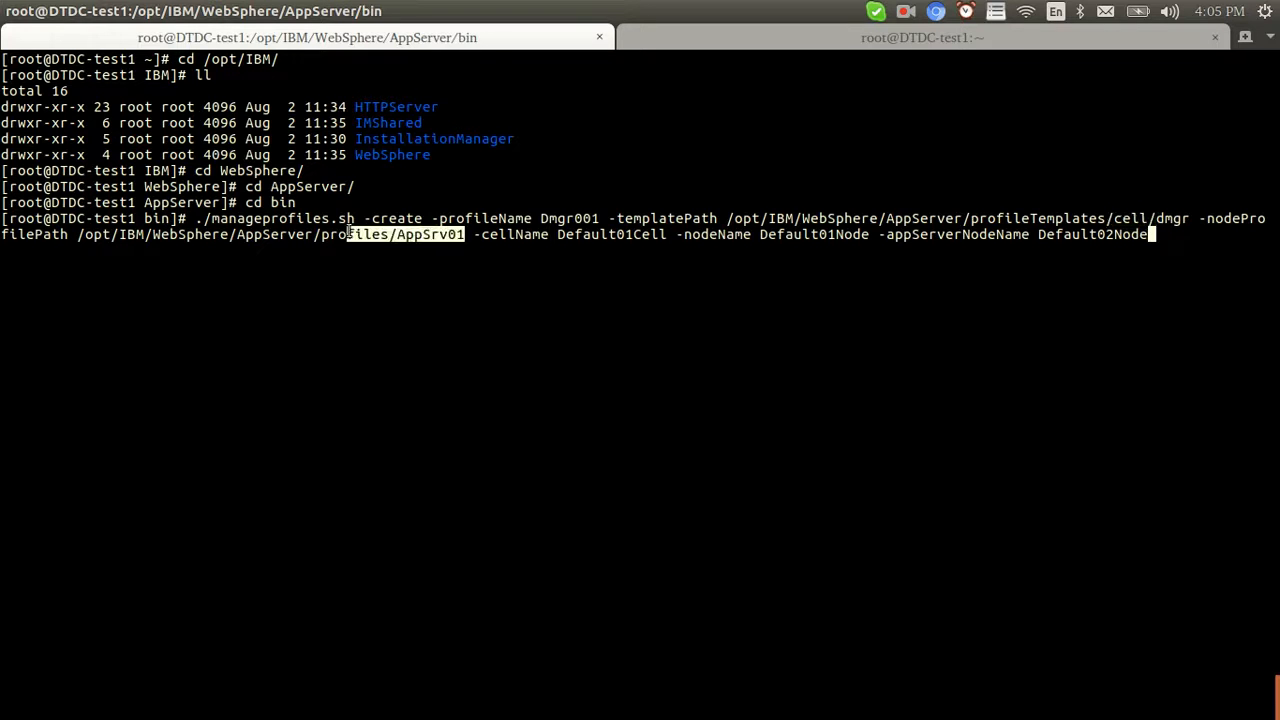
pyautogui.moveTo(482, 234); pyautogui.dragTo(1118, 234)
pyautogui.click(1120, 234)
pyautogui.press('Return')
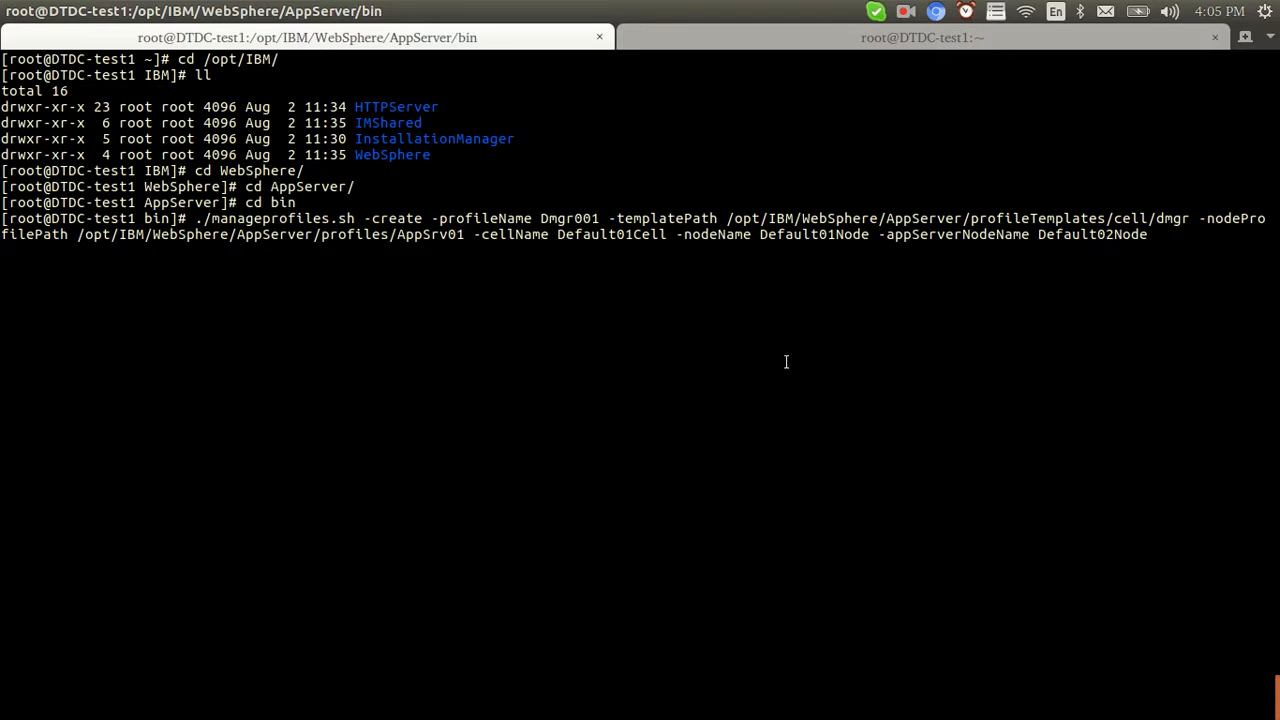
pyautogui.click(906, 12)
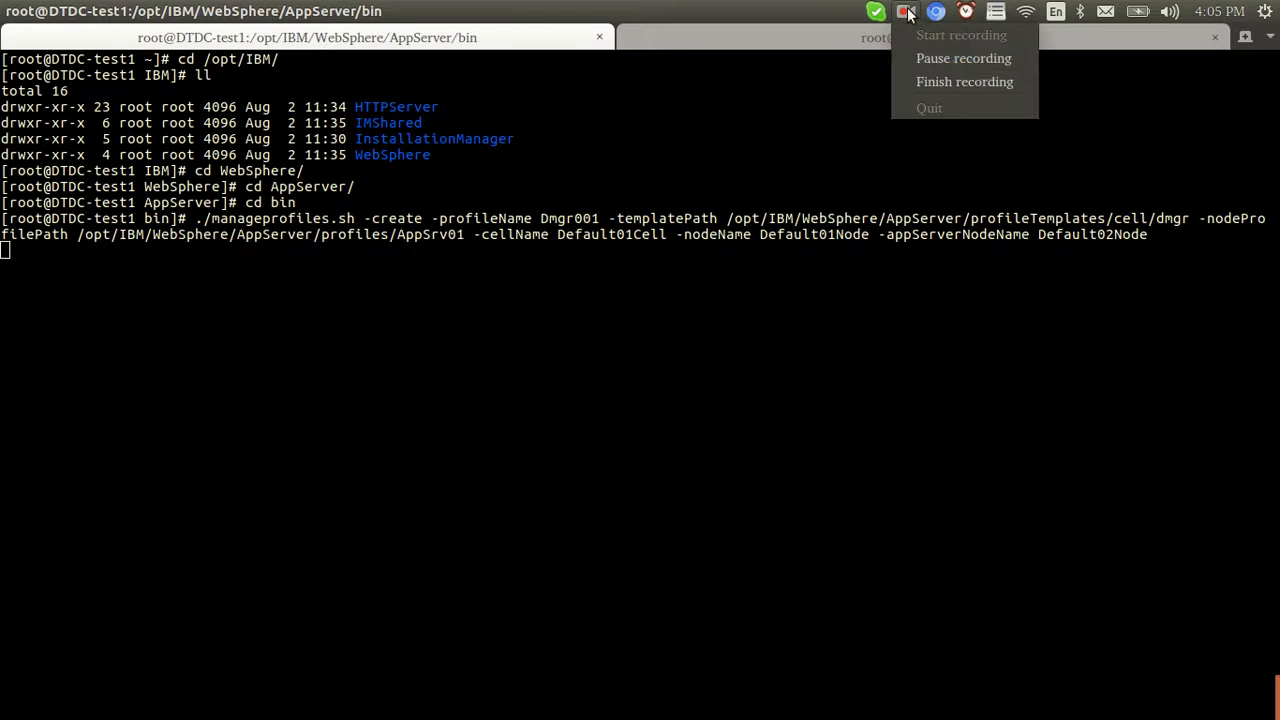
# Copy the AboutThisProfile.txt path from the output and cat it to view the Dmgr001 summary
pyautogui.click(919, 53)
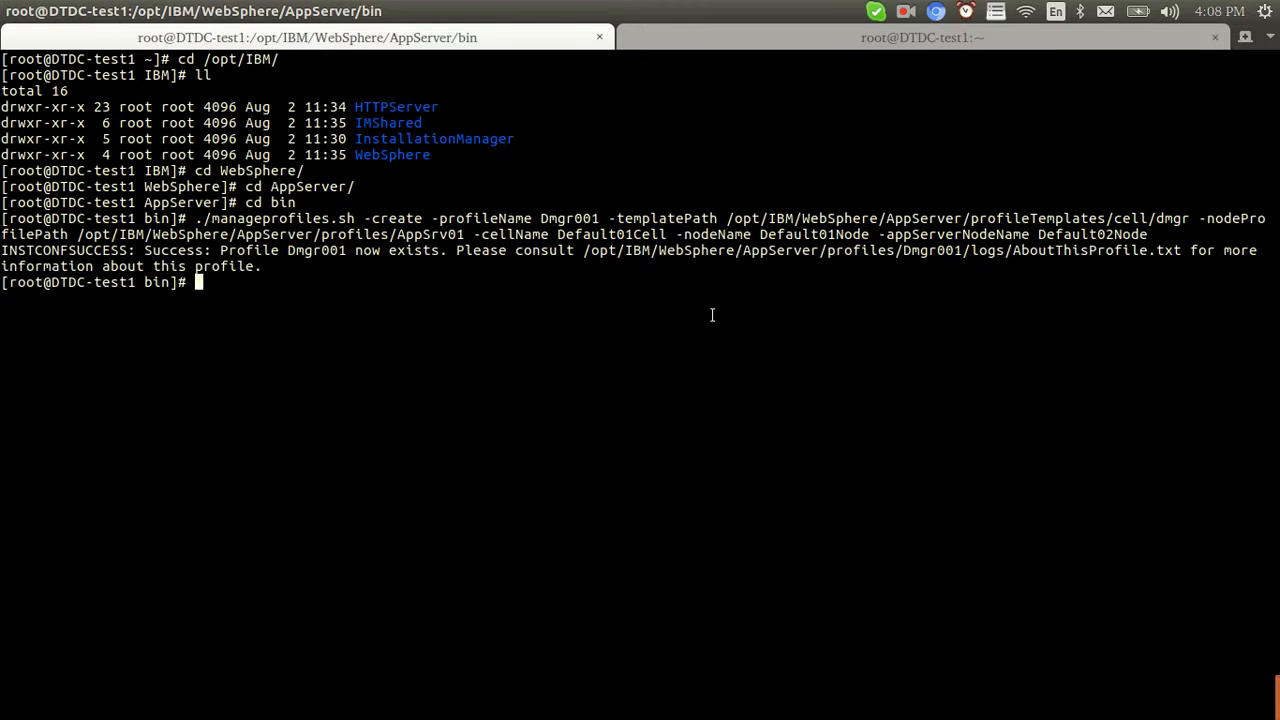
pyautogui.doubleClick(572, 219)
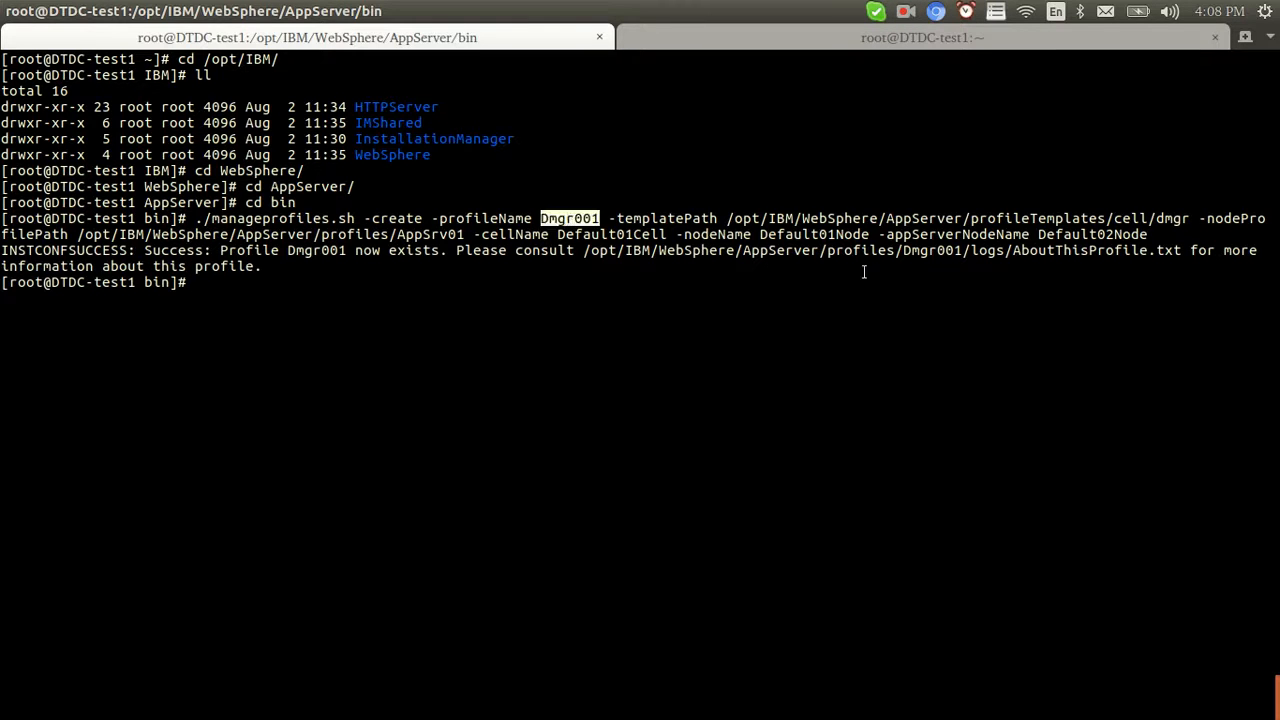
pyautogui.doubleClick(864, 250)
pyautogui.rightClick(864, 250)
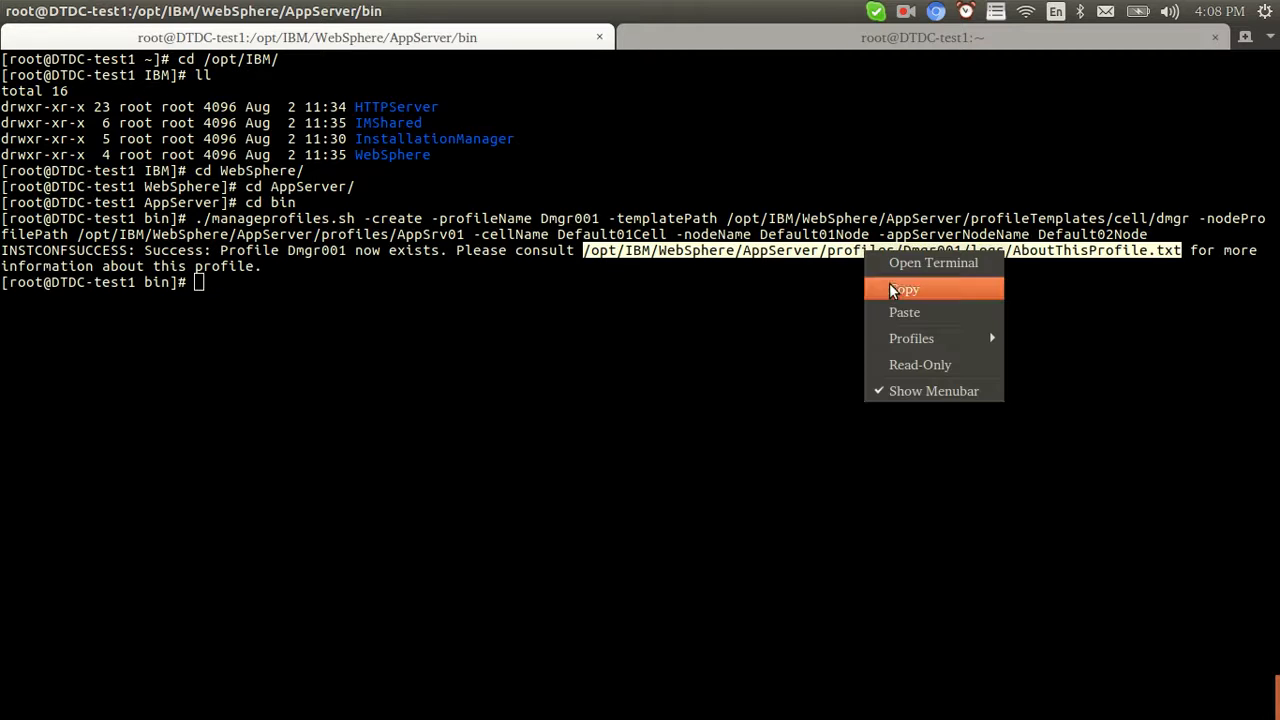
pyautogui.click(889, 283)
pyautogui.write('cat')
pyautogui.rightClick(572, 372)
pyautogui.click(606, 428)
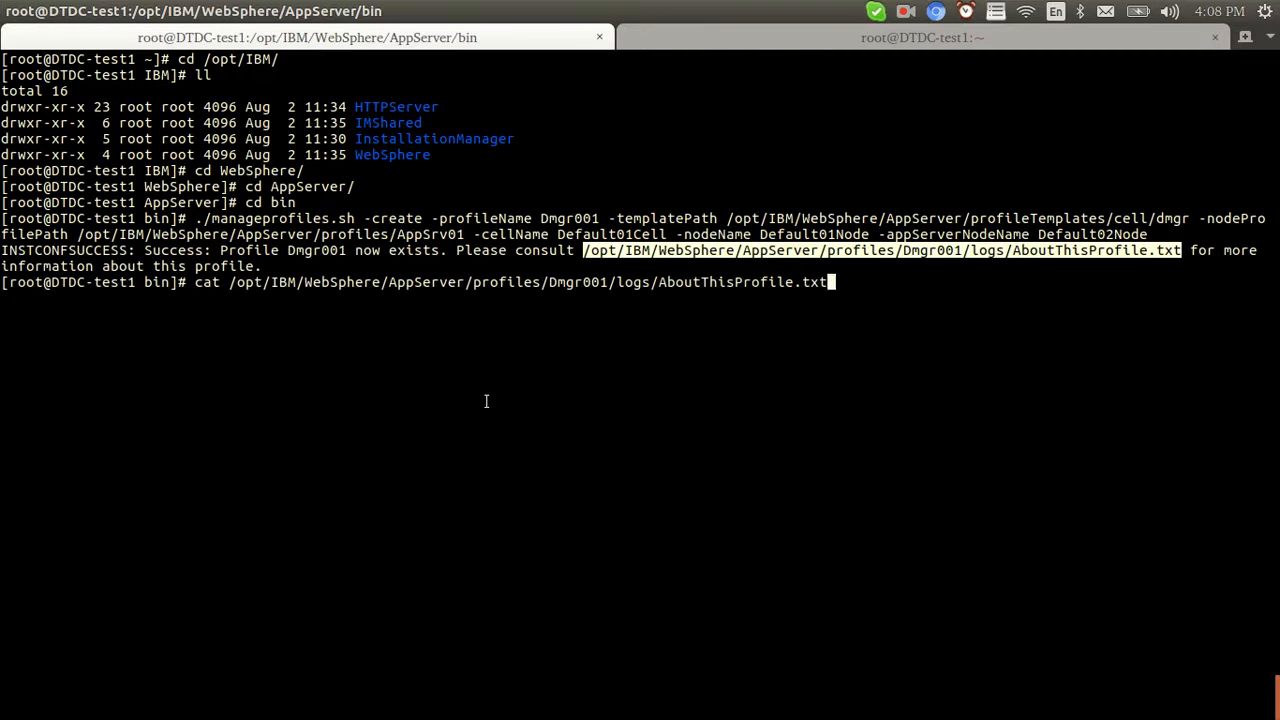
pyautogui.press('Return')
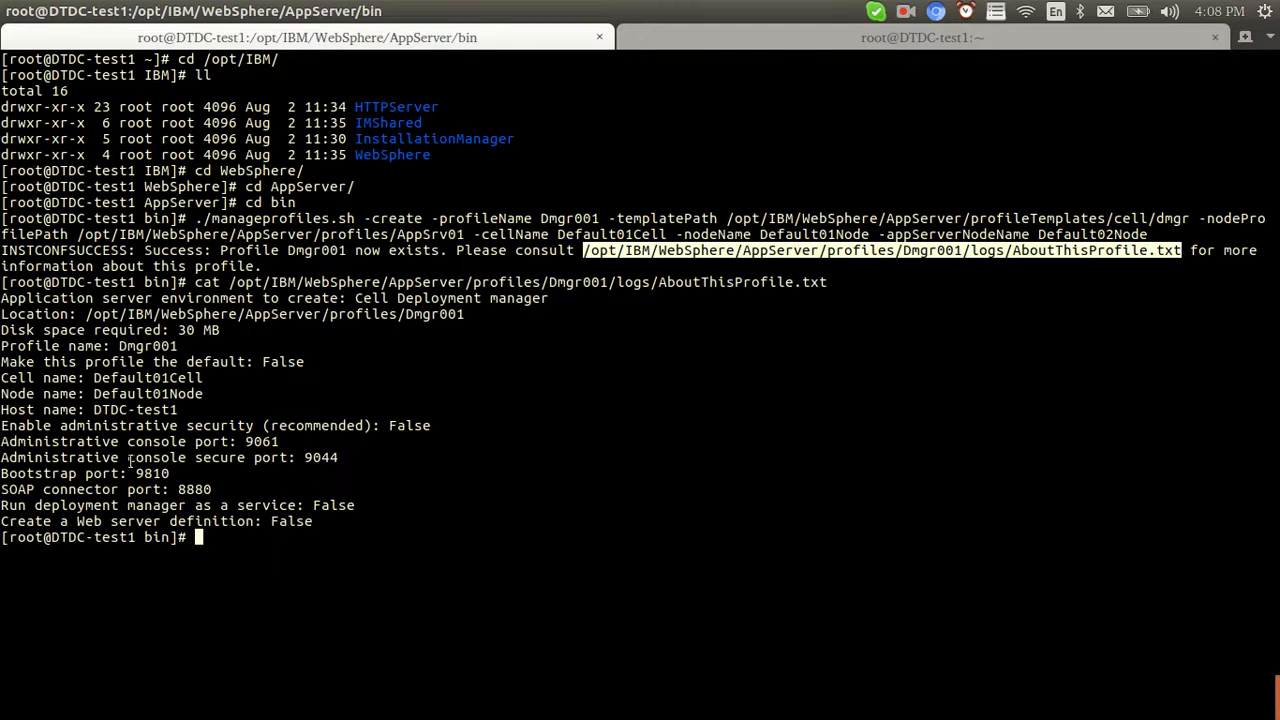
# In the second session, go to AppServer/profiles and list the servers in Dmgr001/servers
pyautogui.click(778, 45)
pyautogui.write('cd /opt/IBM/We')
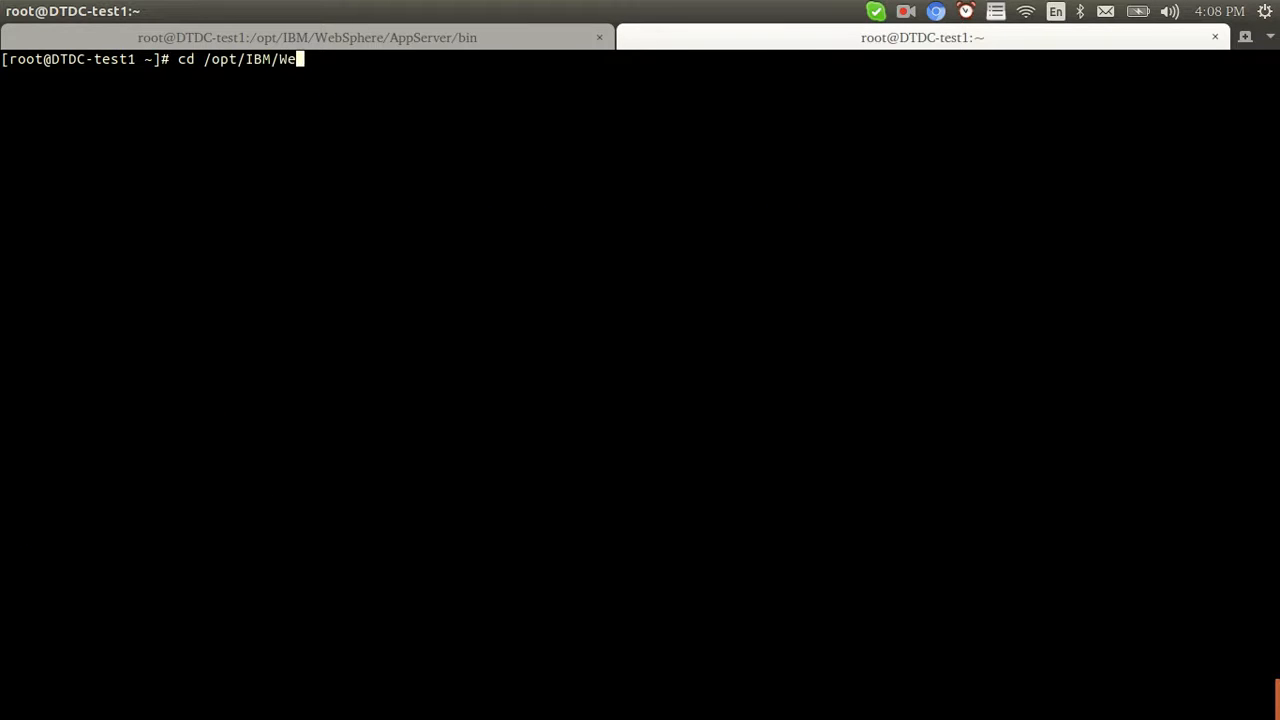
pyautogui.write('bSphere/AppServer/profiles')
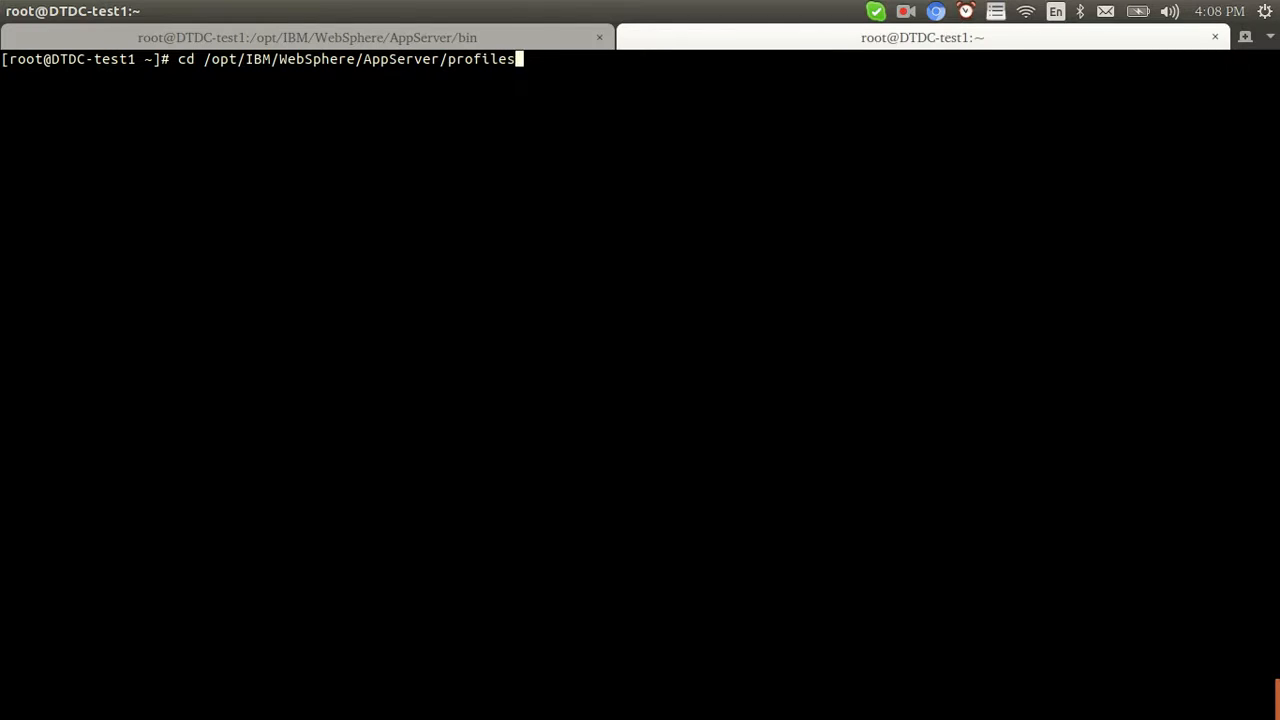
pyautogui.press('Return')
pyautogui.write('ll')
pyautogui.press('Return')
pyautogui.write('cd D')
pyautogui.press('Tab')
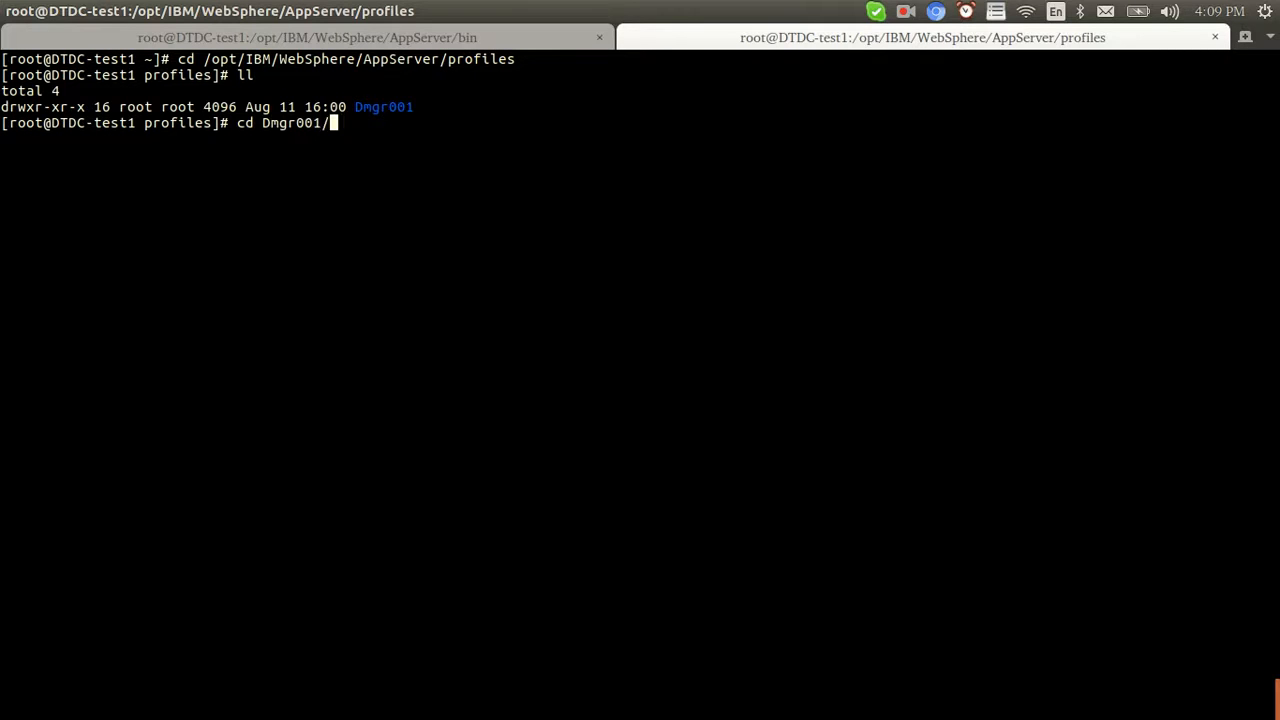
pyautogui.write('s')
pyautogui.press('Tab')
pyautogui.press('Return')
pyautogui.write('ls')
pyautogui.press('Return')
# Move to the Dmgr001 bin folder and run ./startServer.sh dmgr
pyautogui.write('cd ../')
pyautogui.press('Return')
pyautogui.write('cd bin/')
pyautogui.press('Return')
pyautogui.write('ls')
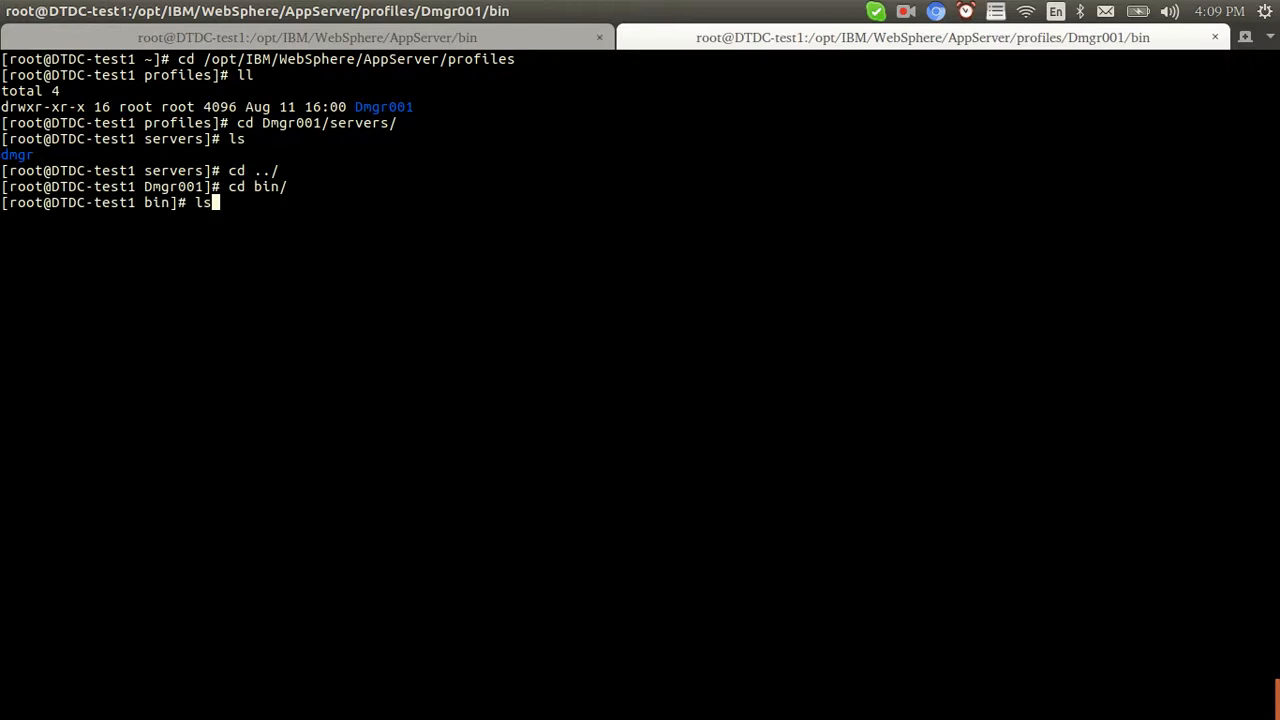
pyautogui.press('BackSpace')
pyautogui.press('BackSpace')
pyautogui.write('./startS')
pyautogui.press('Tab')
pyautogui.write('dmgr')
pyautogui.press('Return')
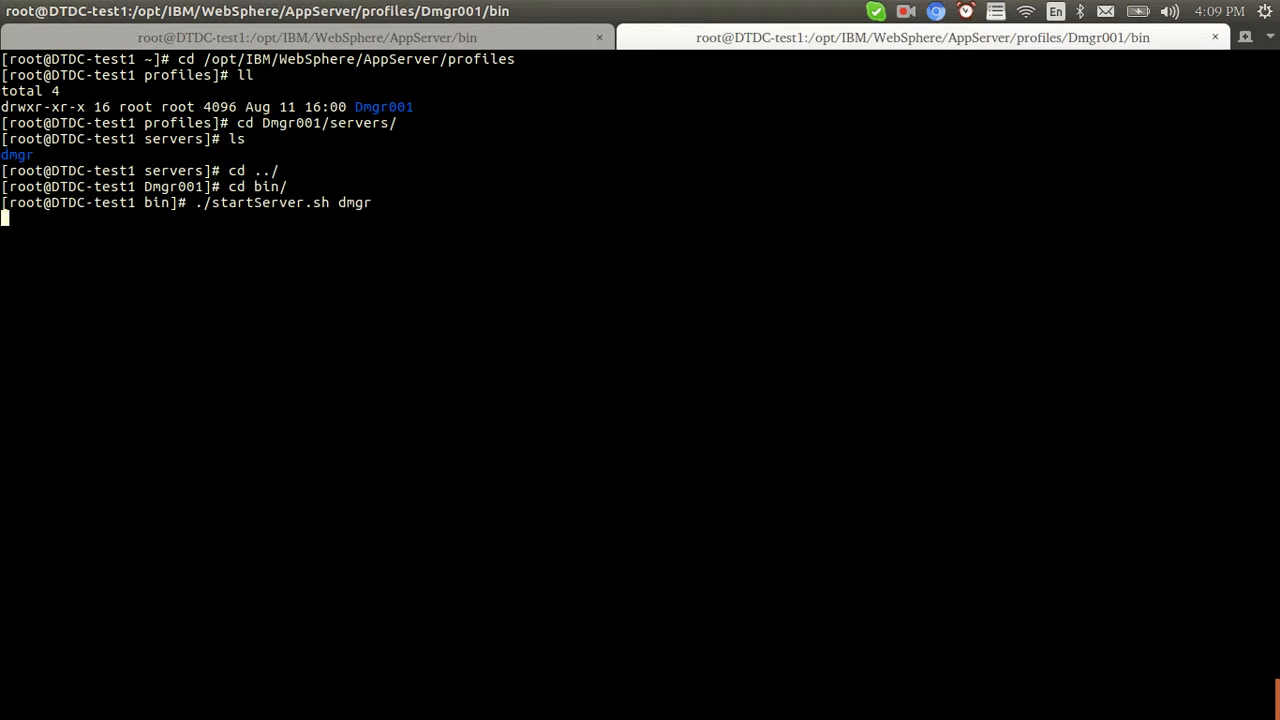
# Review the Dmgr001 summary, noting the Cell deployment manager type and console port 9061
pyautogui.click(505, 37)
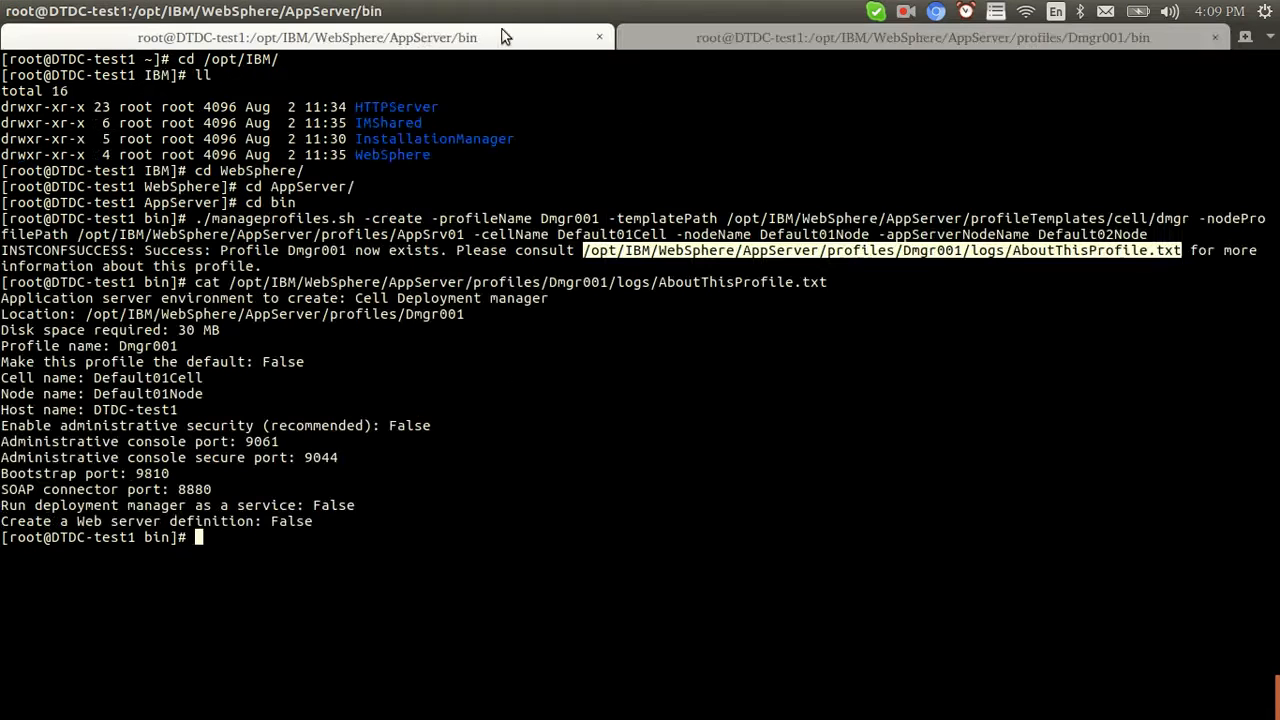
pyautogui.click(515, 374)
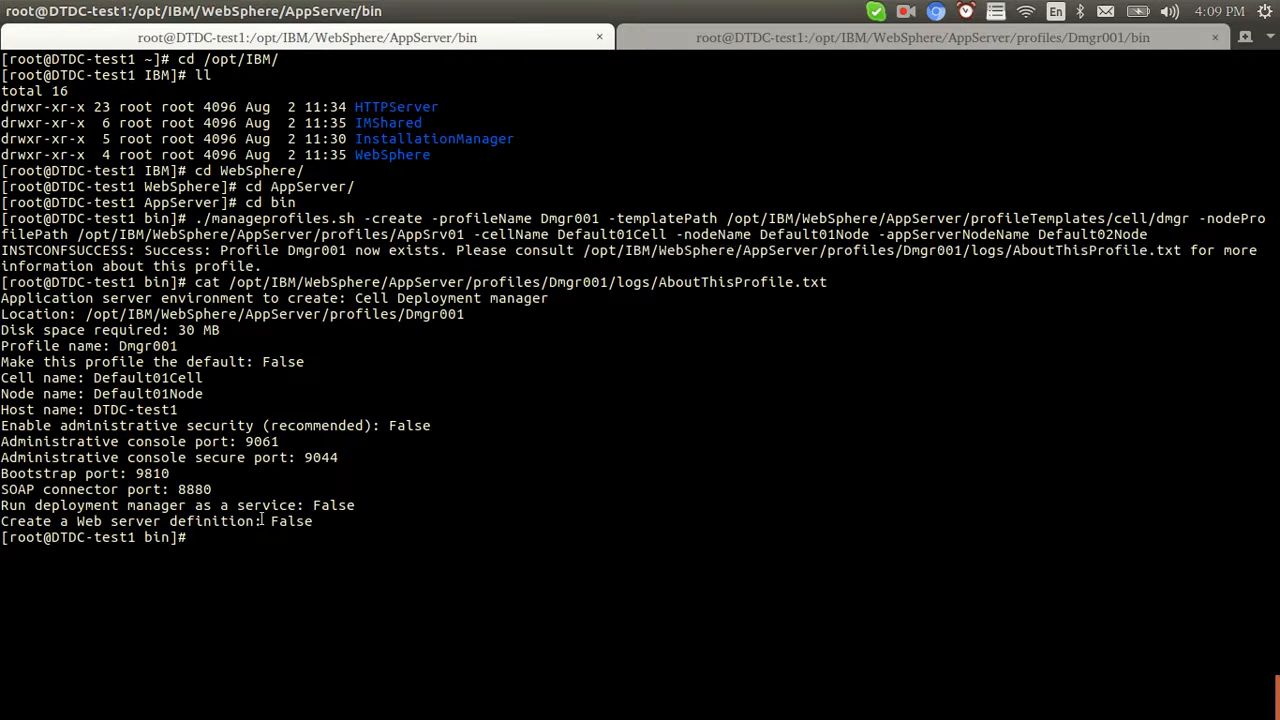
pyautogui.moveTo(355, 298); pyautogui.dragTo(549, 298)
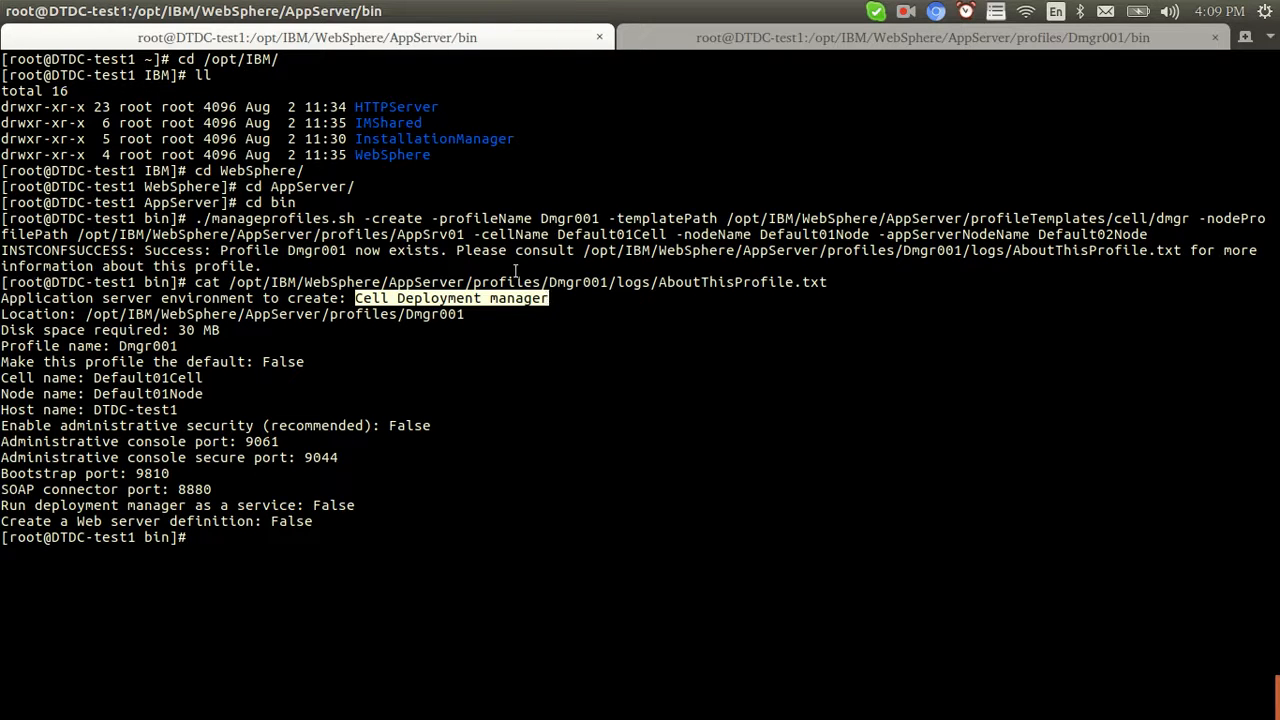
pyautogui.click(480, 297)
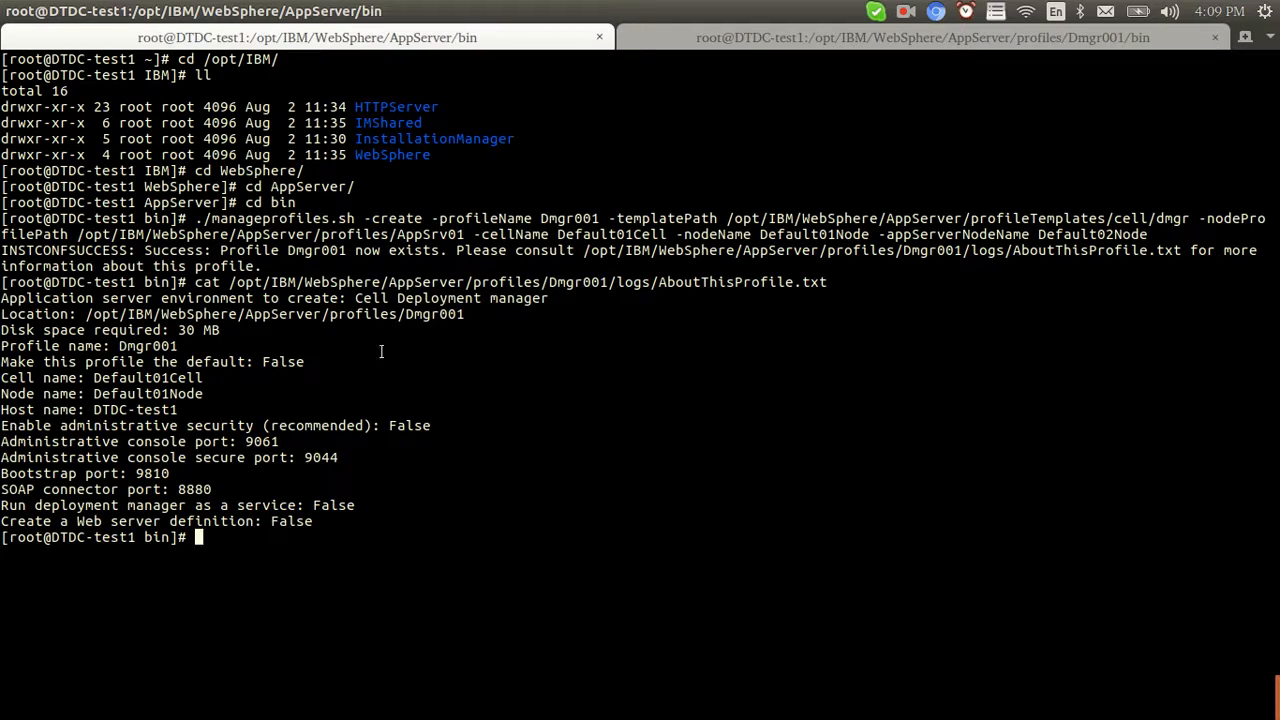
pyautogui.doubleClick(263, 441)
pyautogui.click(281, 442)
# Copy the AppSrv01 profile command from the notes, paste it in the terminal and run it
pyautogui.hotkey('alt', 'Tab')
pyautogui.hotkey('alt', 'Tab')
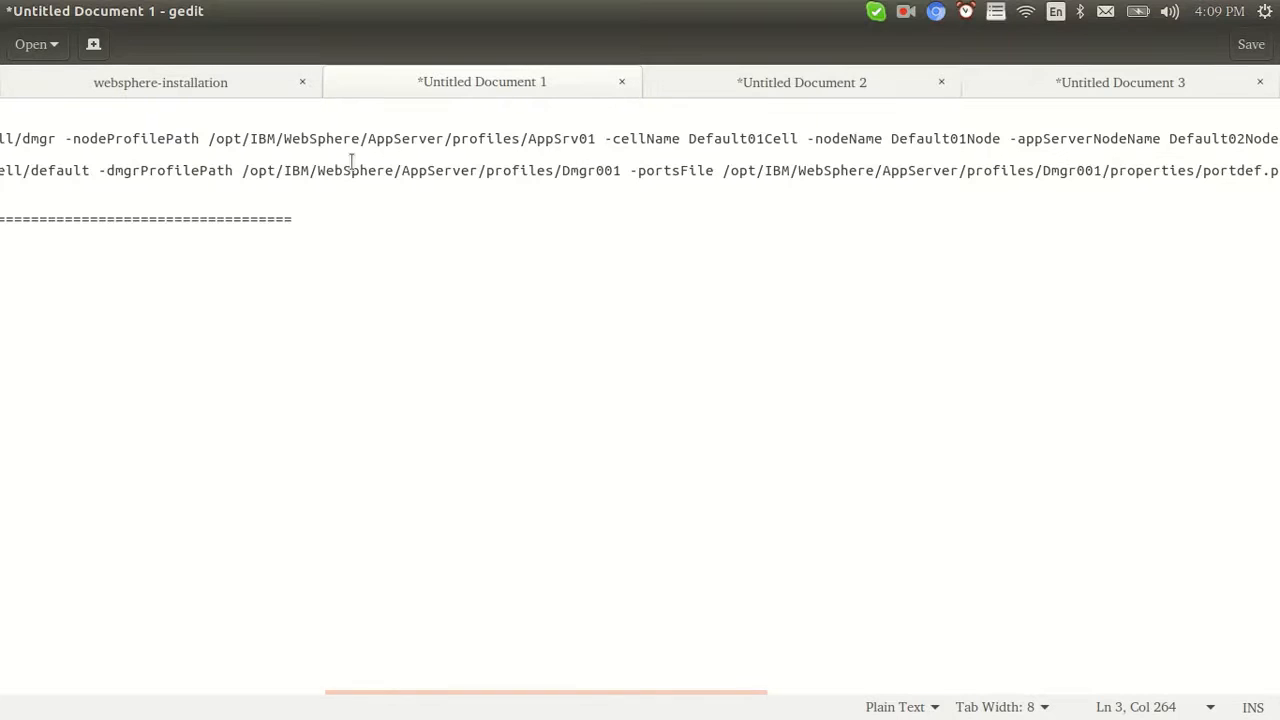
pyautogui.tripleClick(355, 170)
pyautogui.hotkey('alt', 'Tab')
pyautogui.rightClick(331, 350)
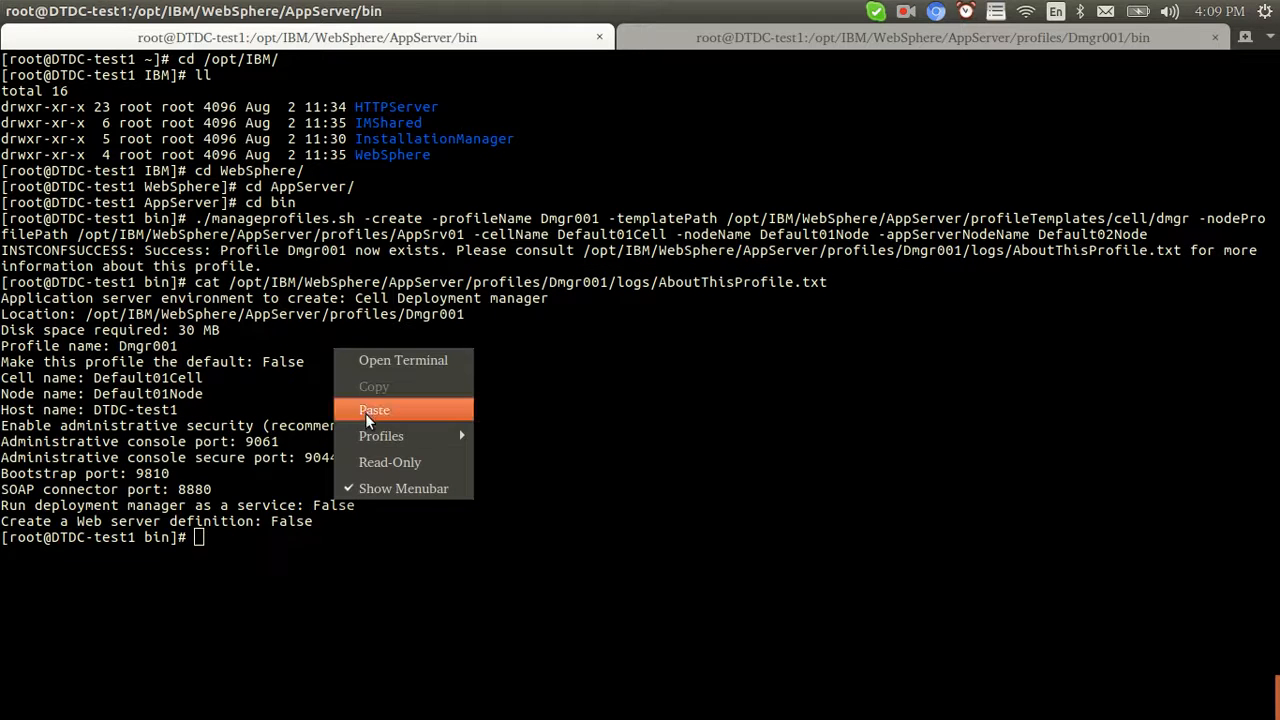
pyautogui.click(365, 413)
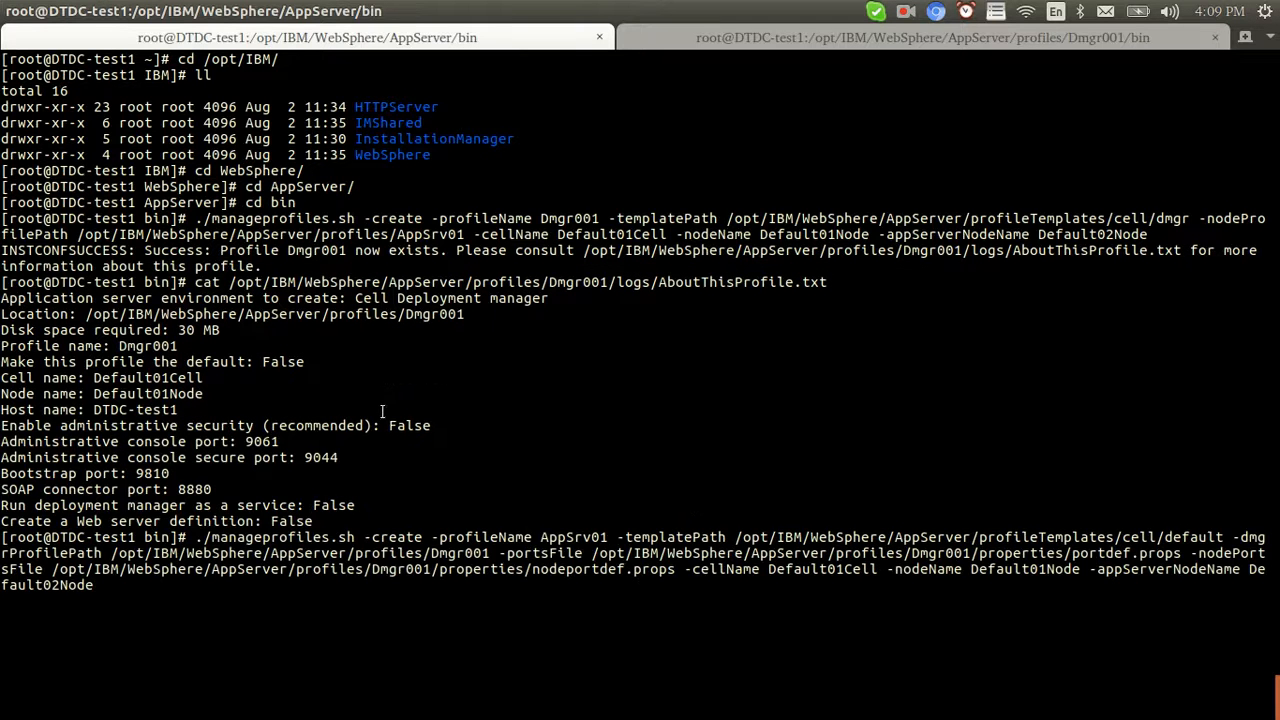
pyautogui.doubleClick(578, 538)
pyautogui.press('Return')
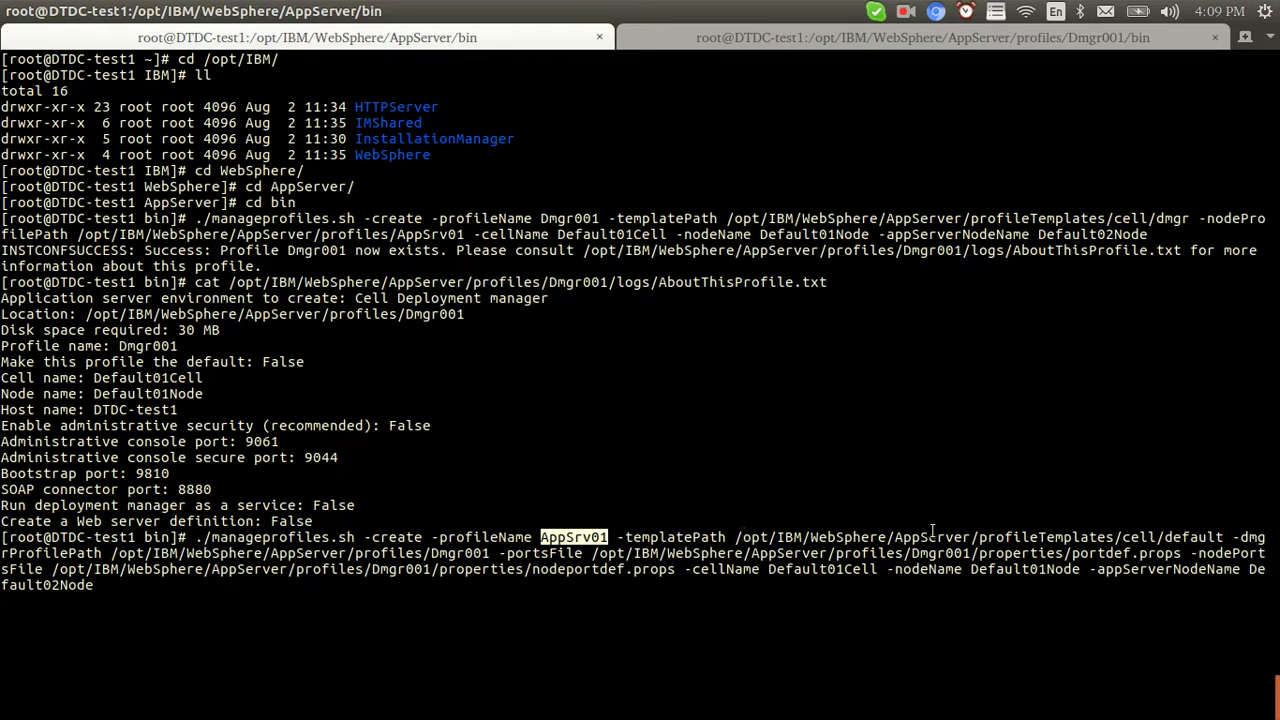
# Point out the AppSrv01 command's template, Dmgr001 profile path and cell/node options, then view the dmgr output
pyautogui.moveTo(1123, 537); pyautogui.dragTo(1223, 537)
pyautogui.moveTo(494, 555); pyautogui.dragTo(424, 555)
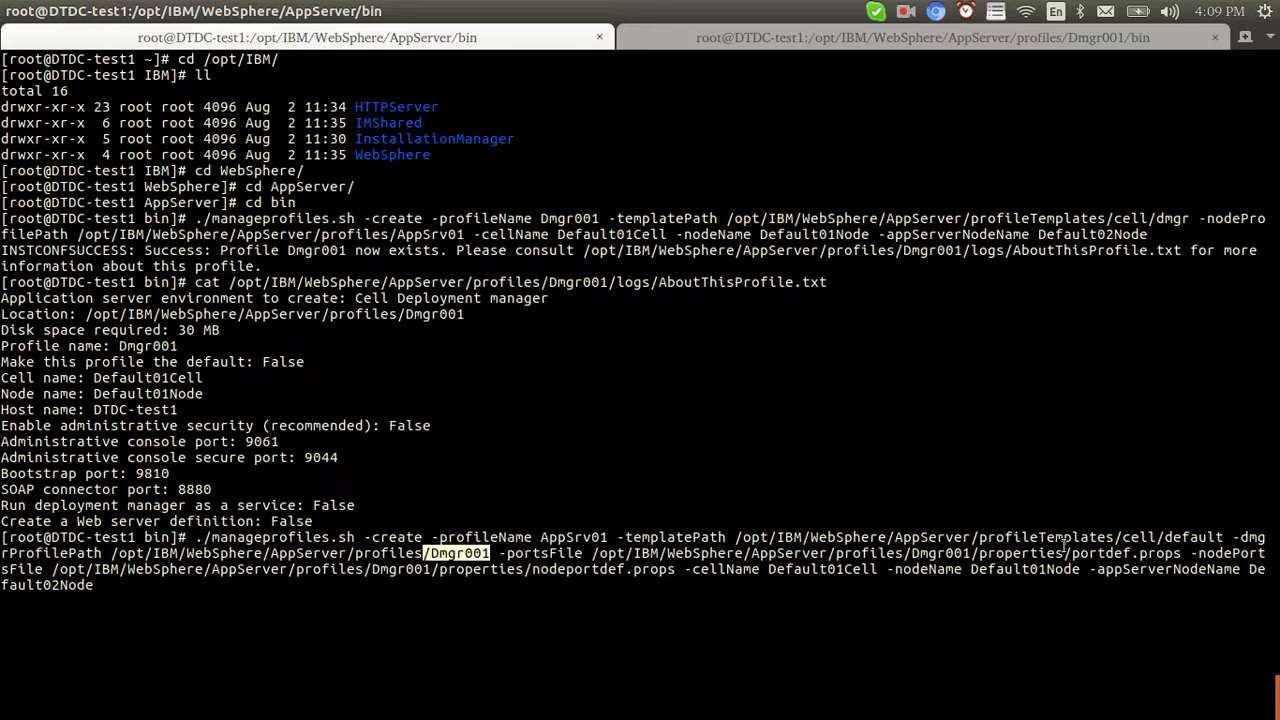
pyautogui.moveTo(686, 569); pyautogui.dragTo(1237, 569)
pyautogui.doubleClick(1237, 569)
pyautogui.click(910, 585)
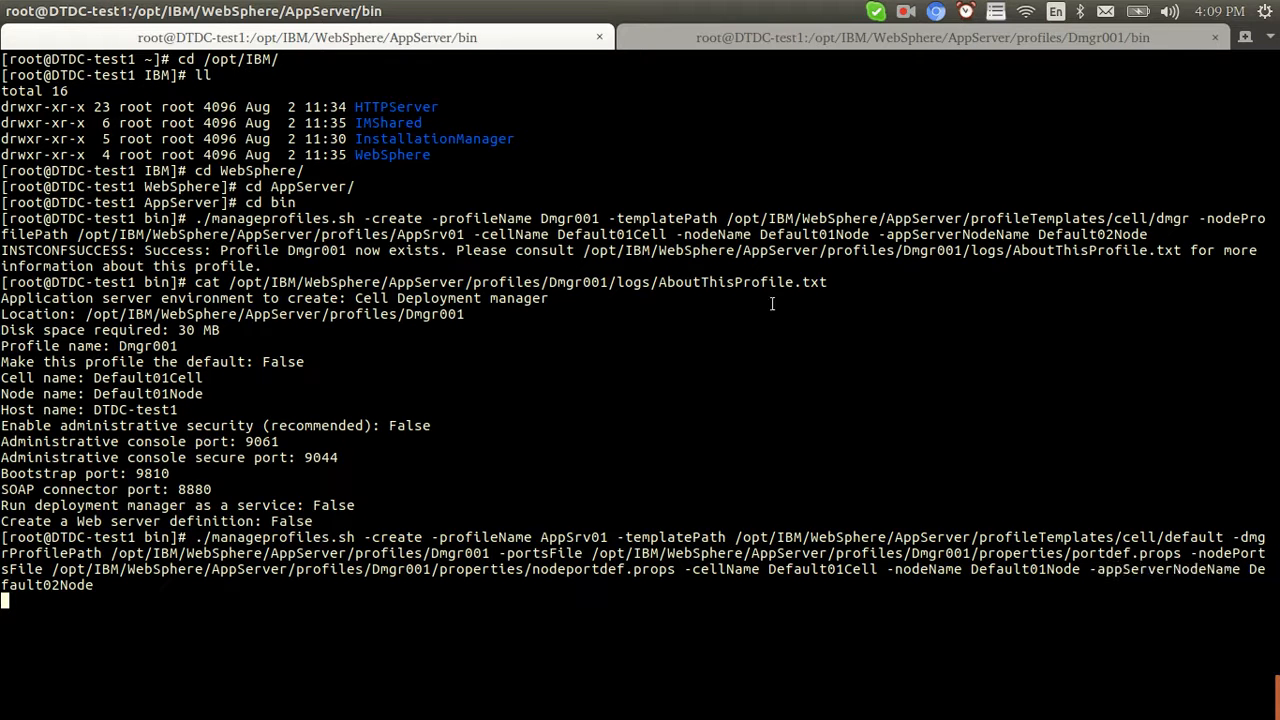
pyautogui.click(750, 40)
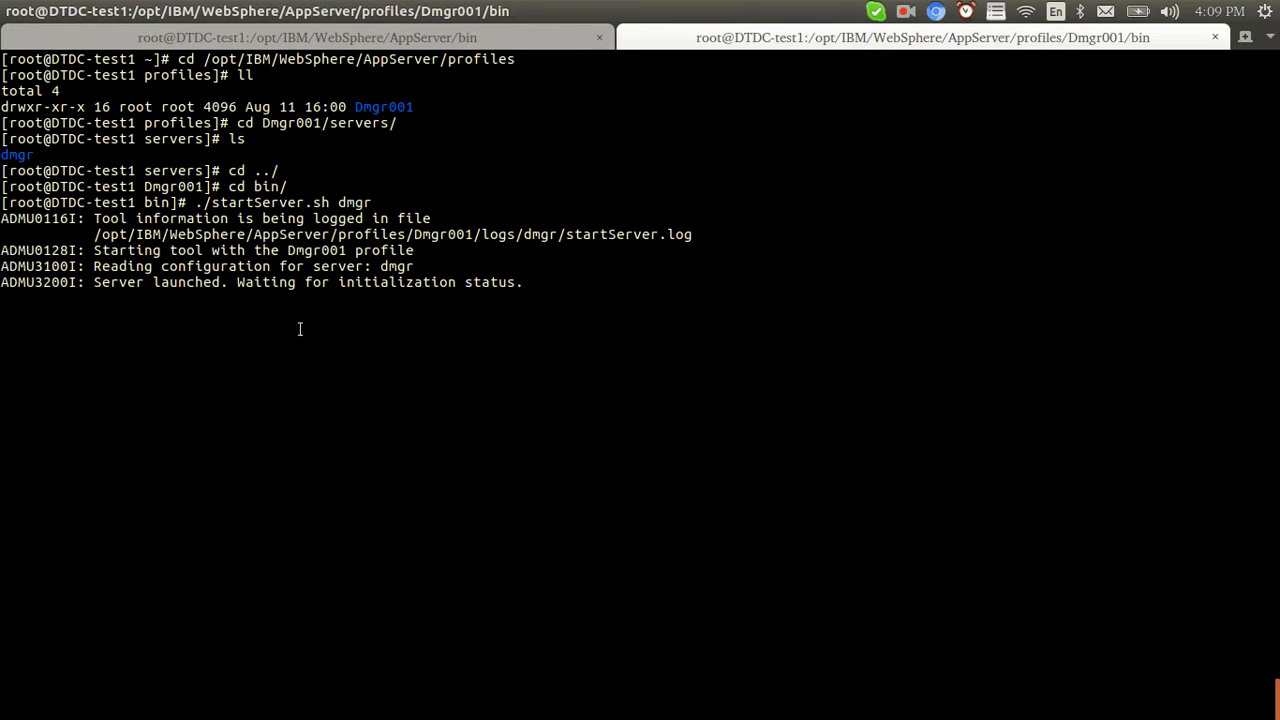
# Compare the dmgr startup output with the creation log until INSTCONFSUCCESS reports AppSrv01 exists
pyautogui.doubleClick(351, 200)
pyautogui.click(498, 44)
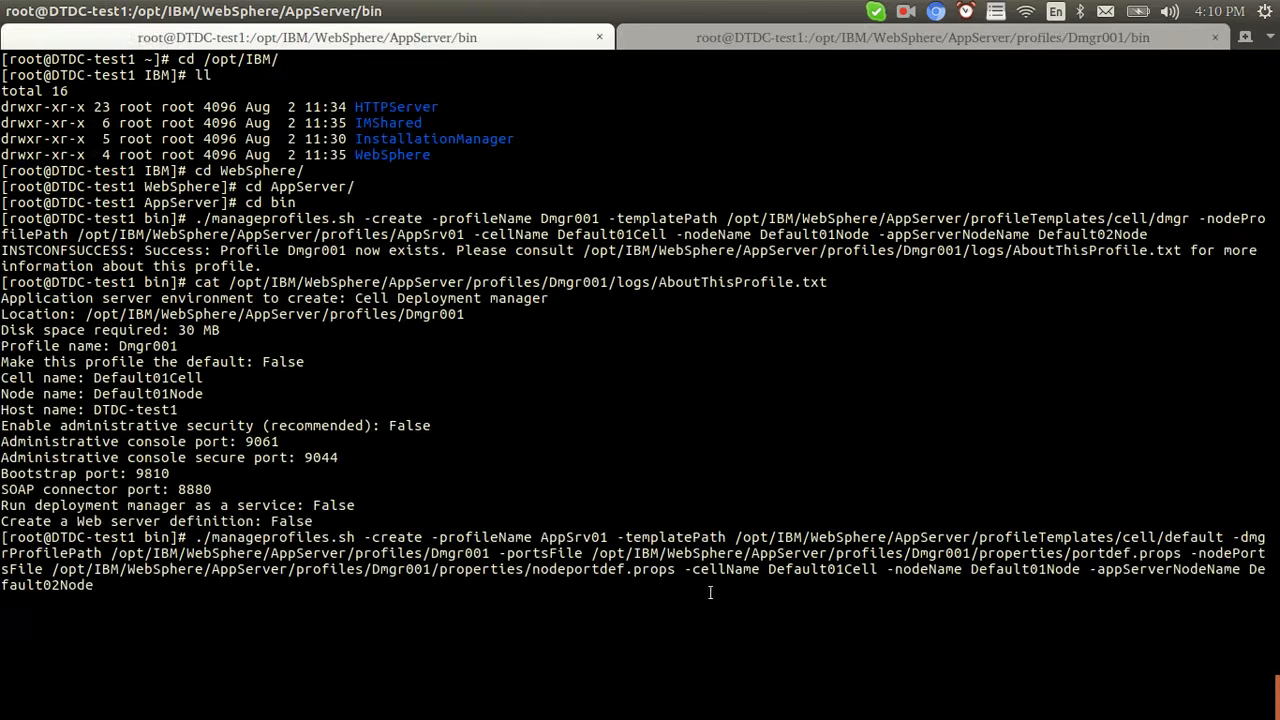
pyautogui.doubleClick(586, 537)
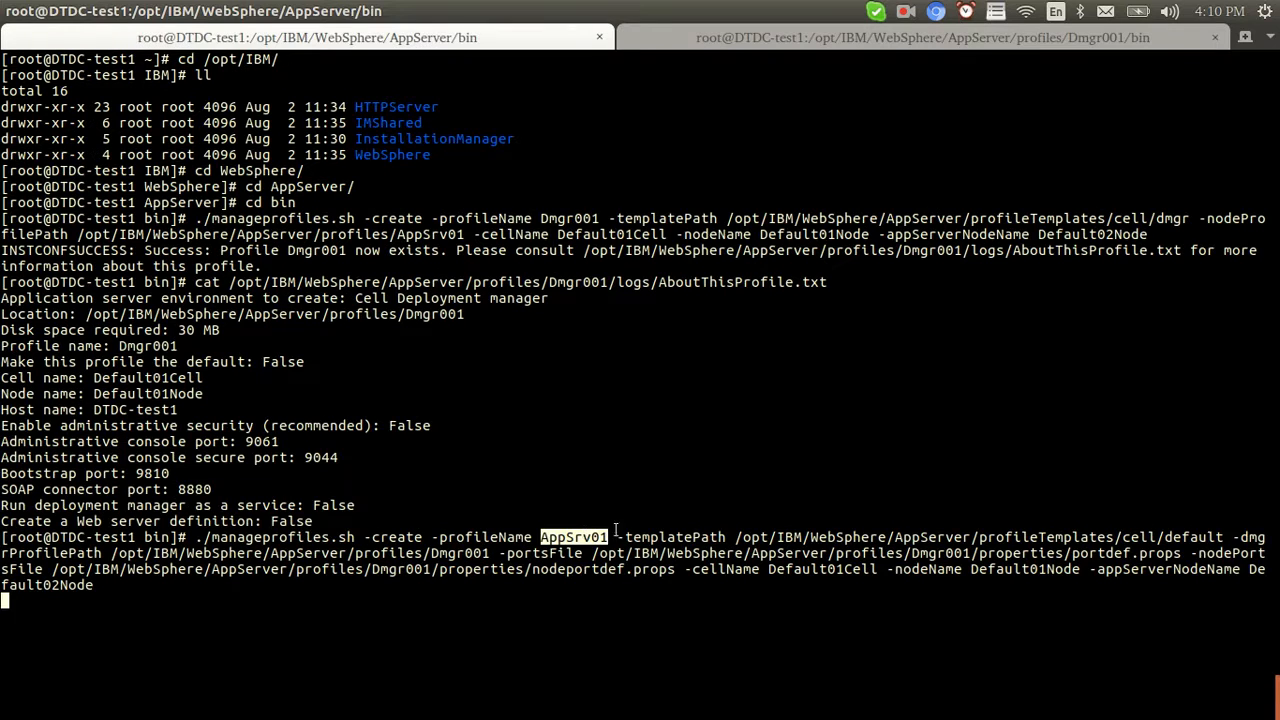
pyautogui.click(705, 510)
pyautogui.doubleClick(565, 218)
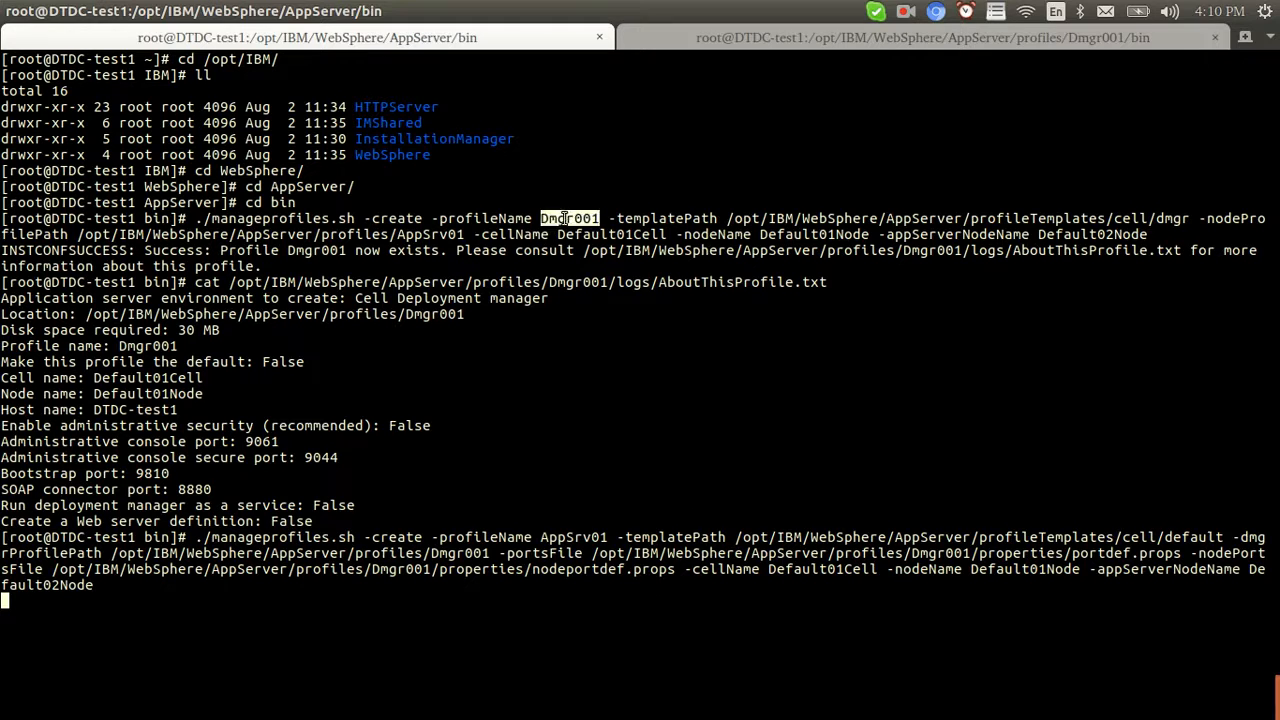
pyautogui.doubleClick(576, 541)
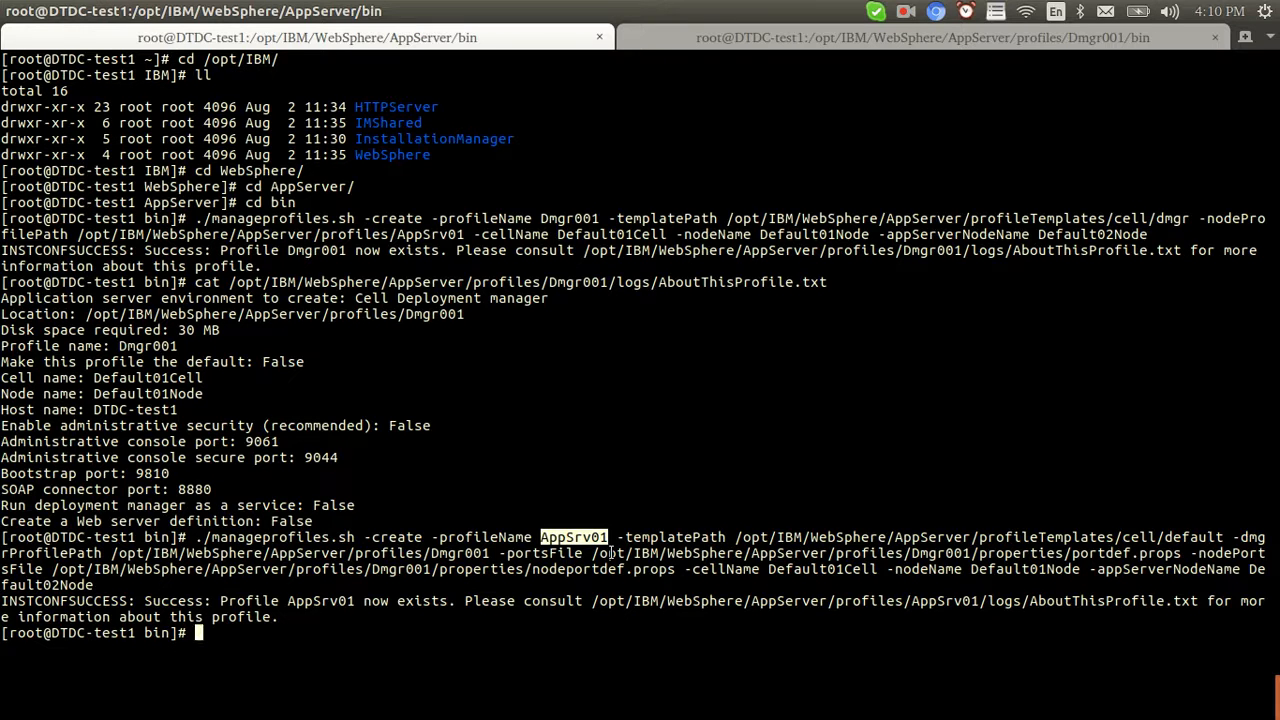
pyautogui.click(612, 552)
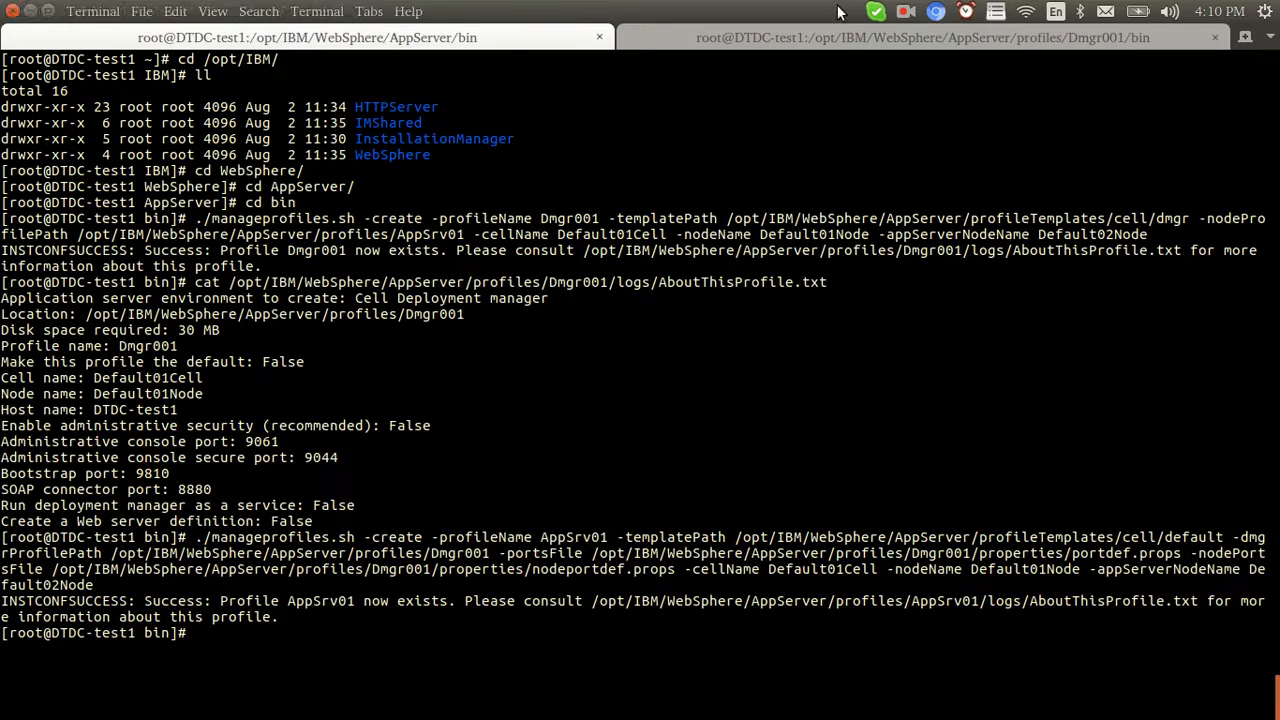
pyautogui.click(830, 36)
pyautogui.click(529, 37)
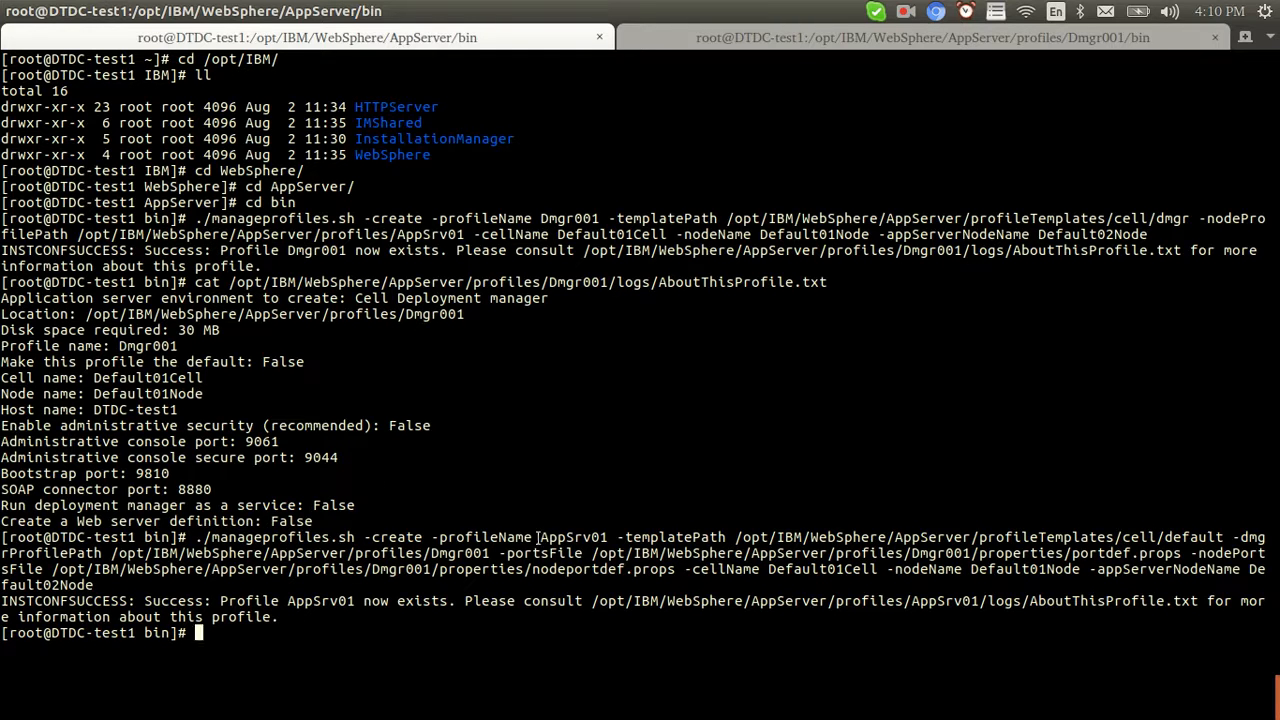
pyautogui.moveTo(538, 538); pyautogui.dragTo(614, 537)
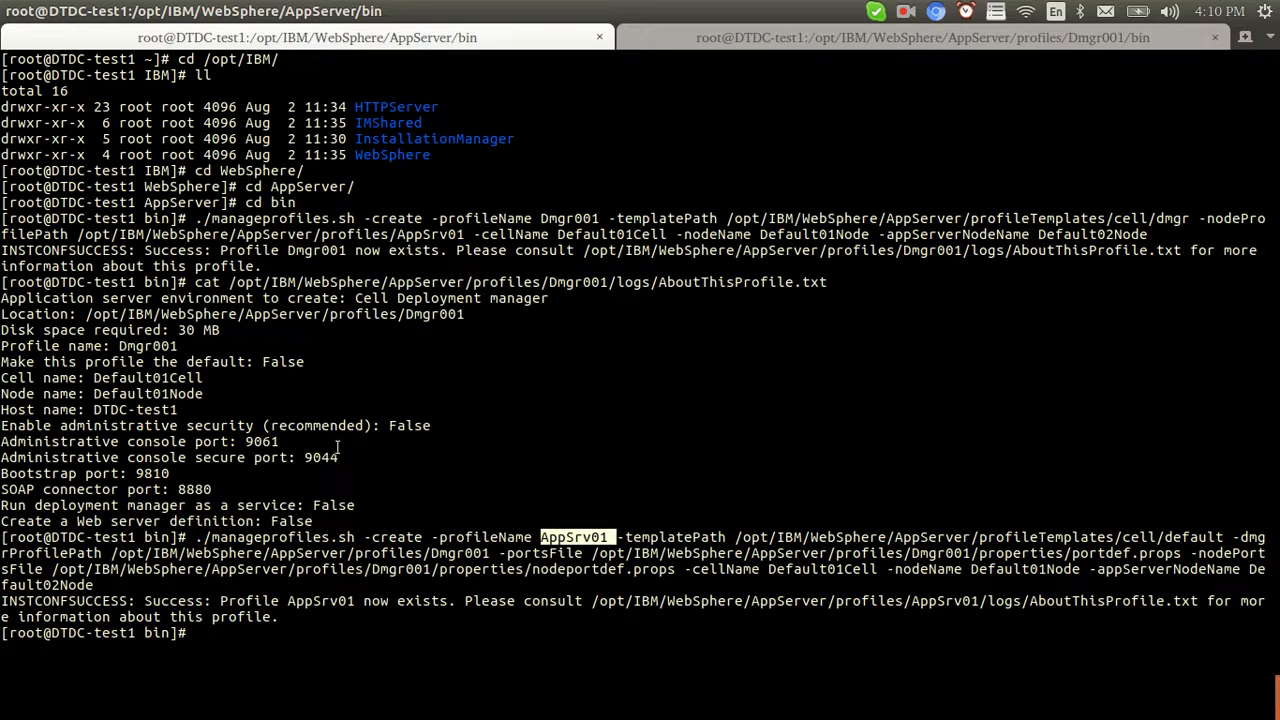
pyautogui.hotkey('alt', 'Tab')
# Load the console logon page at 10.10.2.239:9061 in a new browser tab
pyautogui.press('Tab')
pyautogui.press('Tab')
pyautogui.press('Tab')
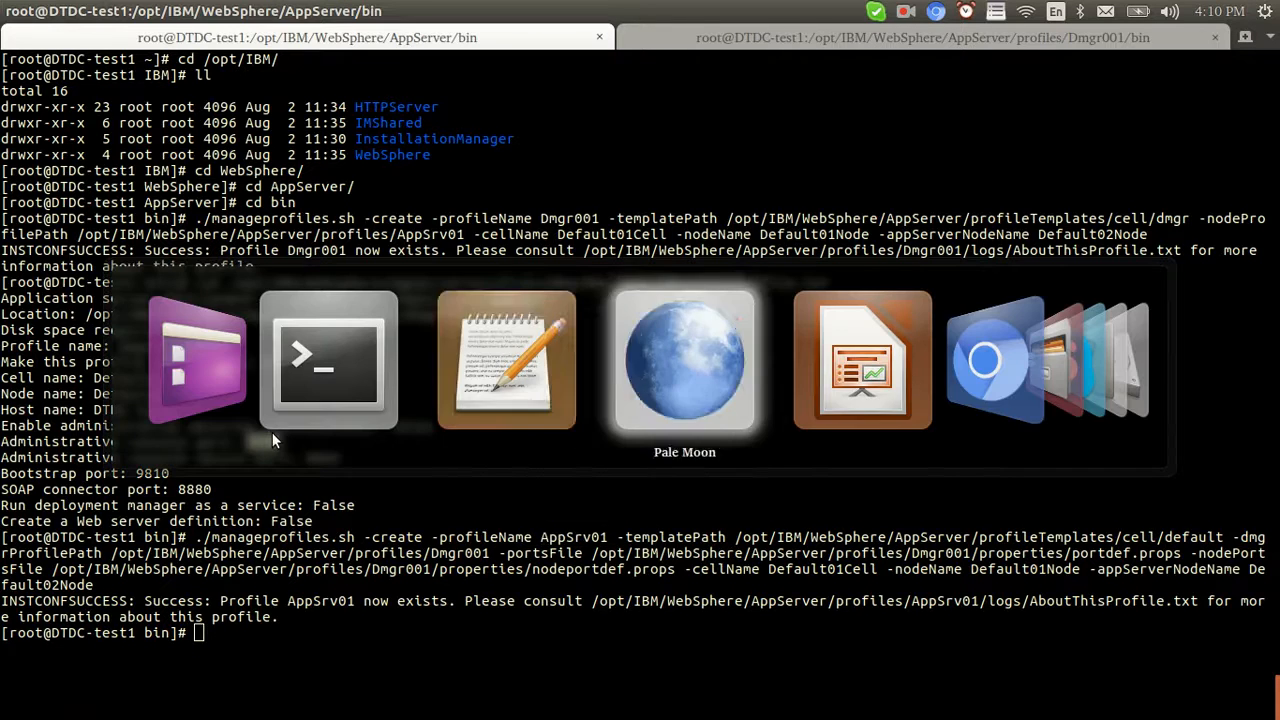
pyautogui.click(432, 45)
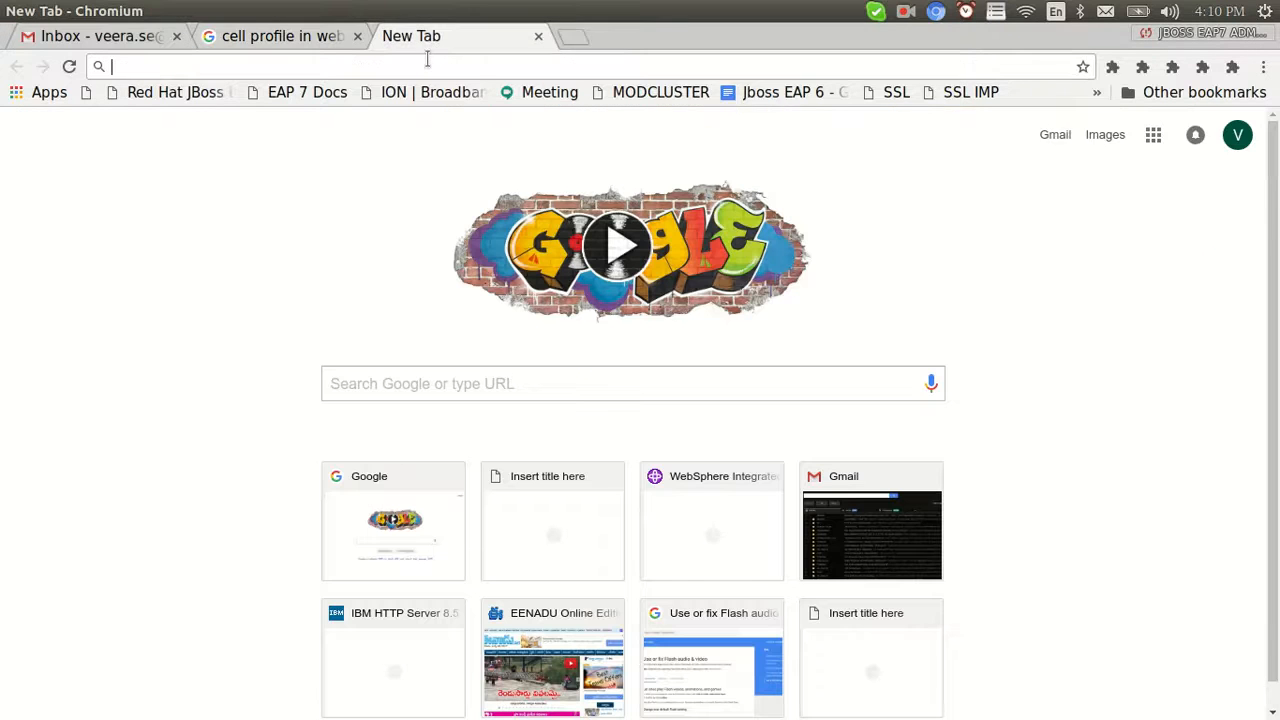
pyautogui.write('10.10.2.239')
pyautogui.press('Right')
pyautogui.write(':9061')
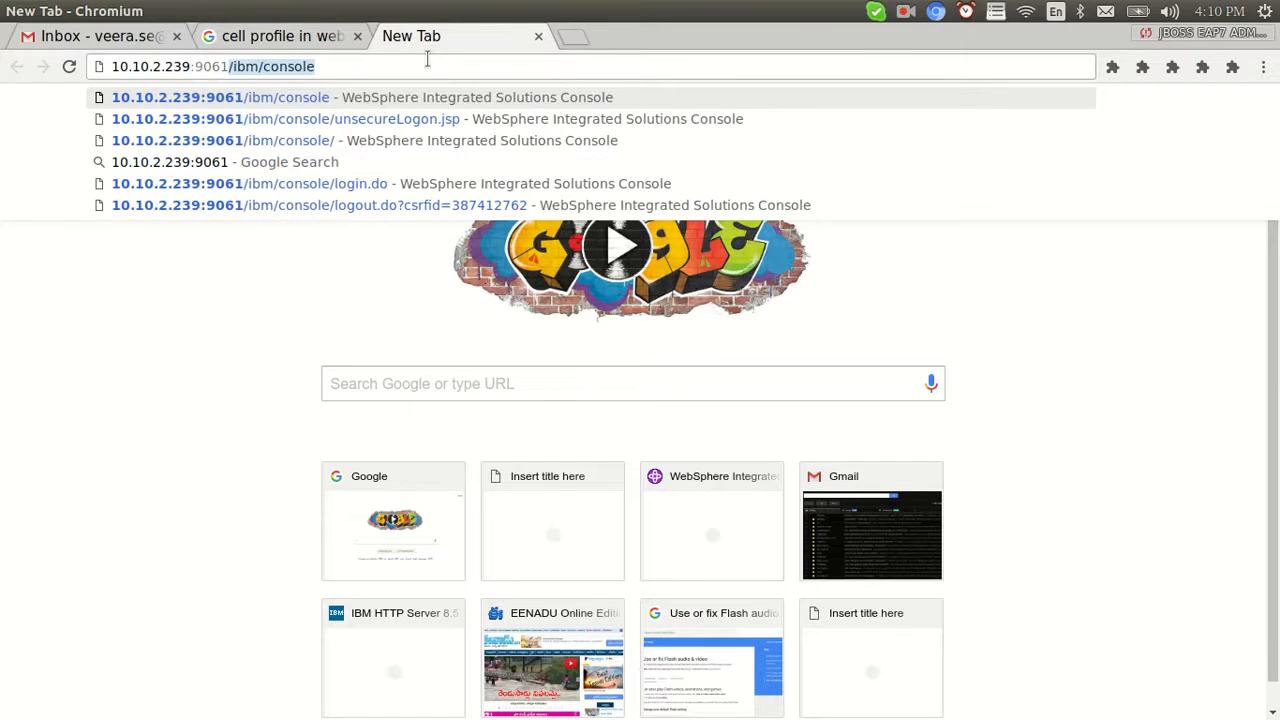
pyautogui.press('Down')
pyautogui.press('Return')
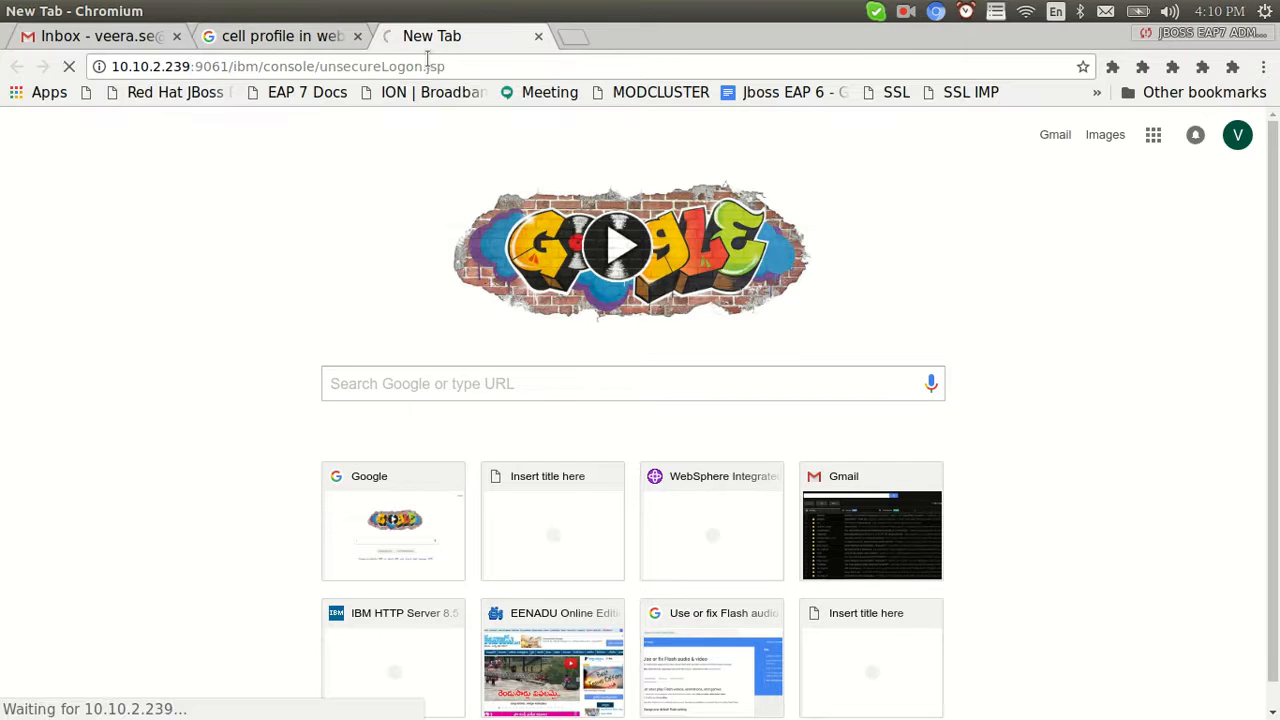
# Trim unsecureLogon.jsp from the address, reload, and log in with the saved admin user ID
pyautogui.click(325, 67)
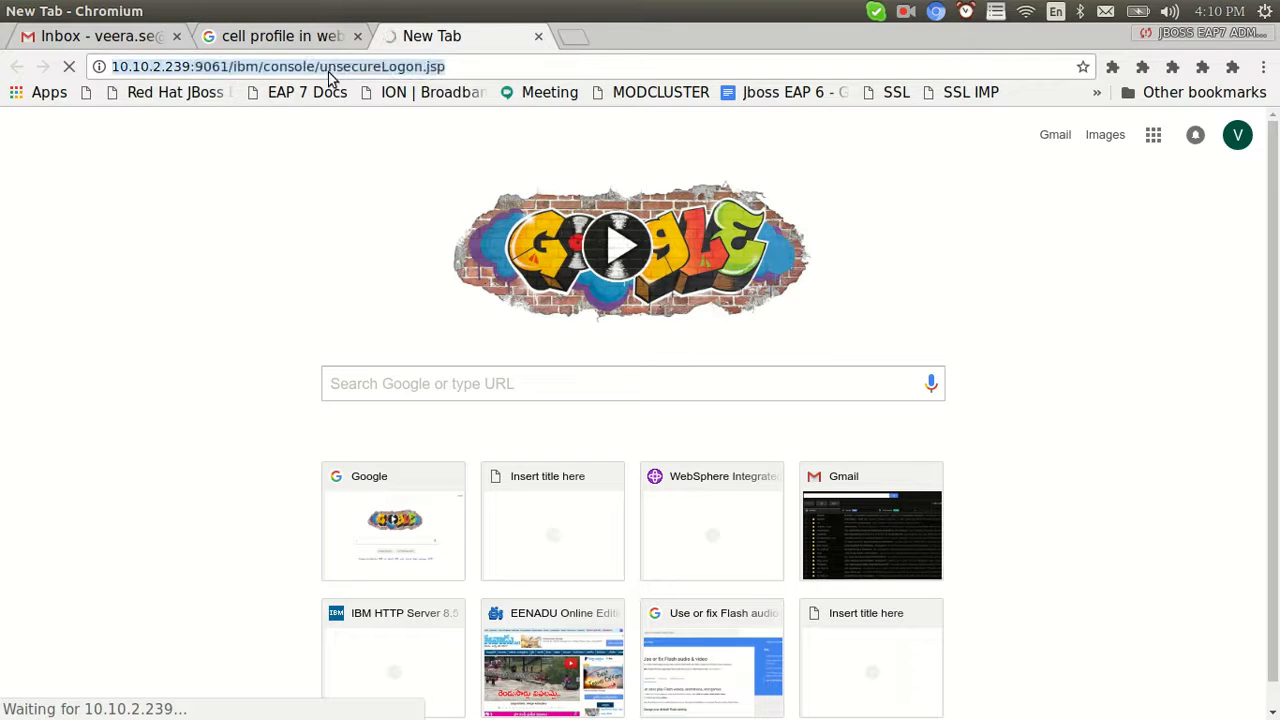
pyautogui.click(320, 66)
pyautogui.hotkey('shift', 'End')
pyautogui.press('Delete')
pyautogui.press('Return')
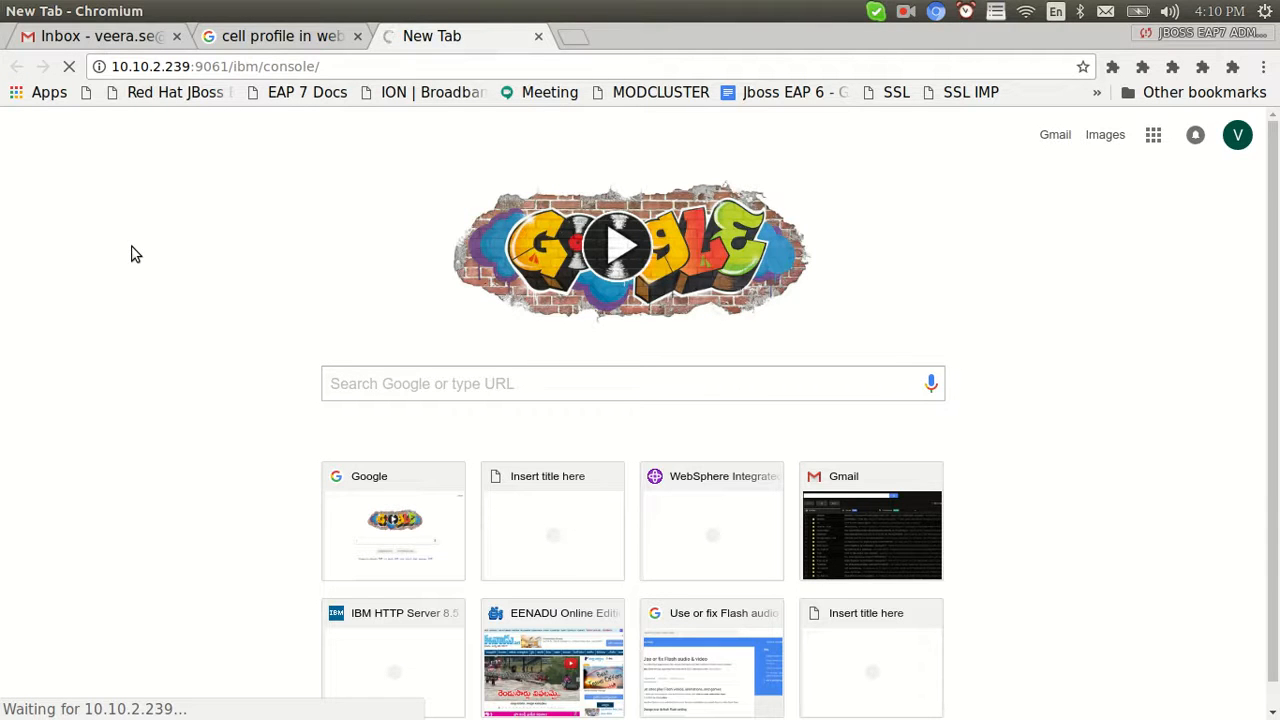
pyautogui.write('wasadmin')
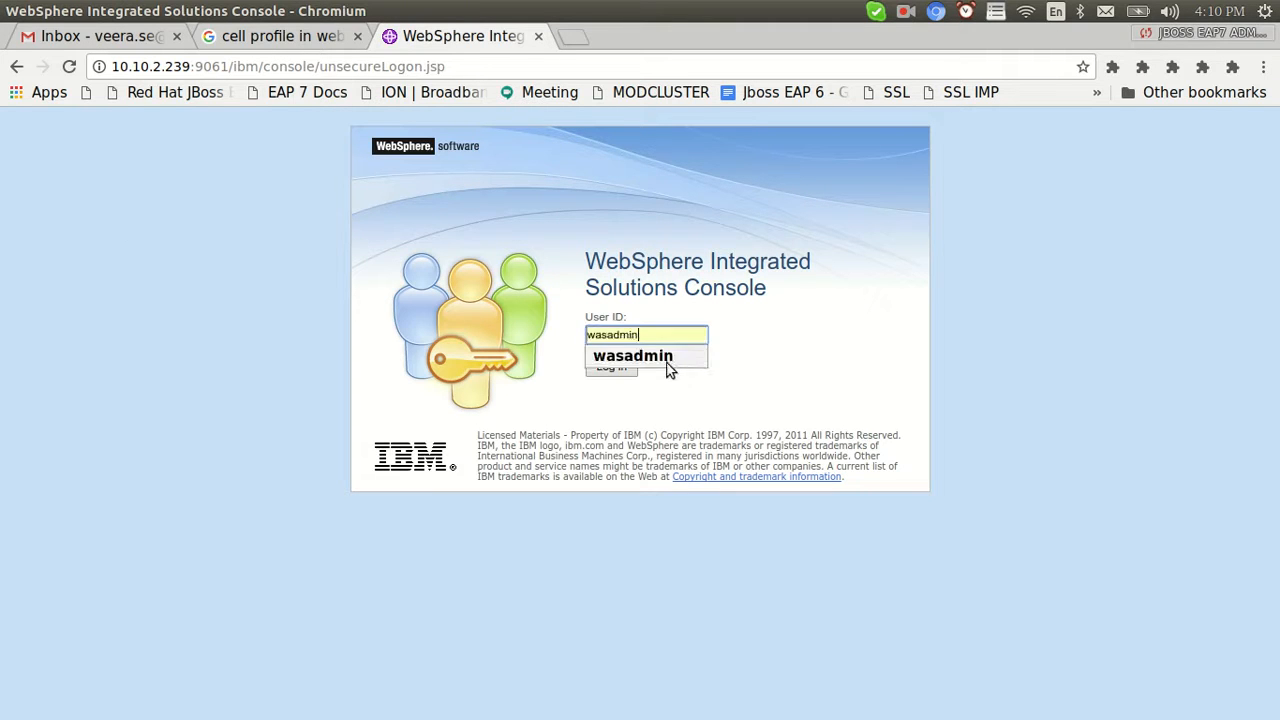
pyautogui.click(633, 356)
pyautogui.click(622, 368)
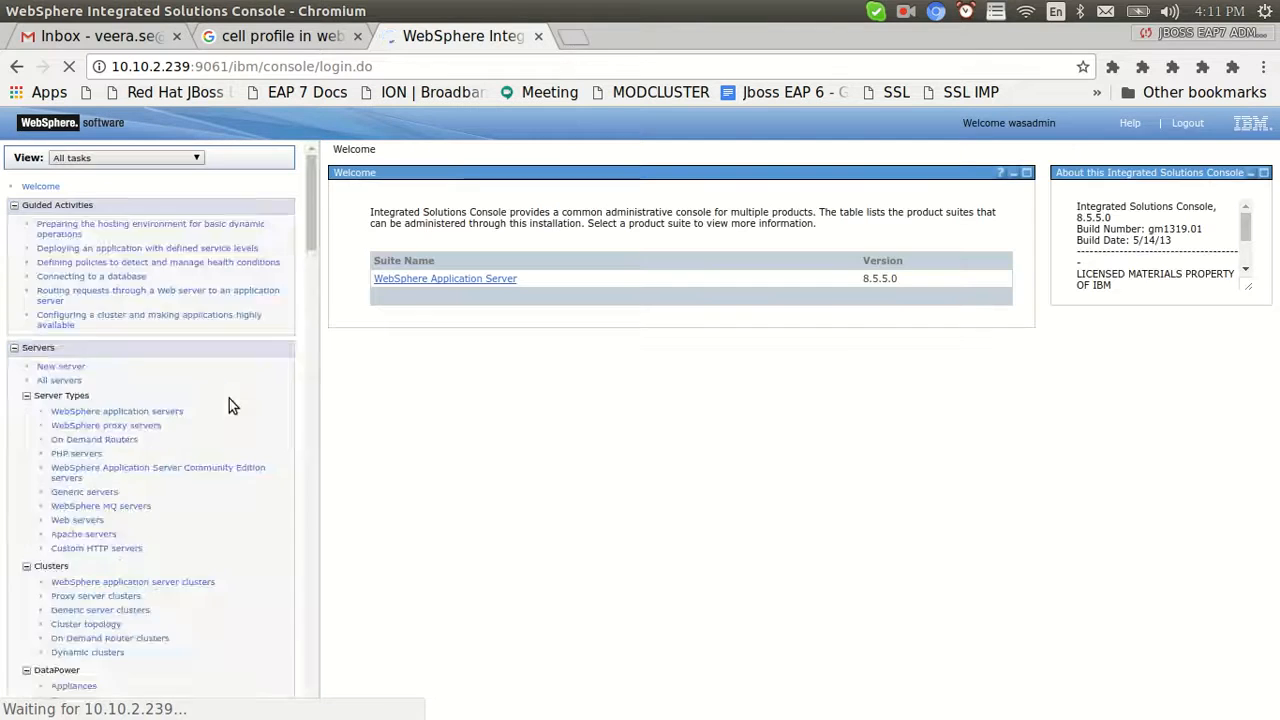
# Open Servers > WebSphere application servers and point out server1
pyautogui.click(27, 228)
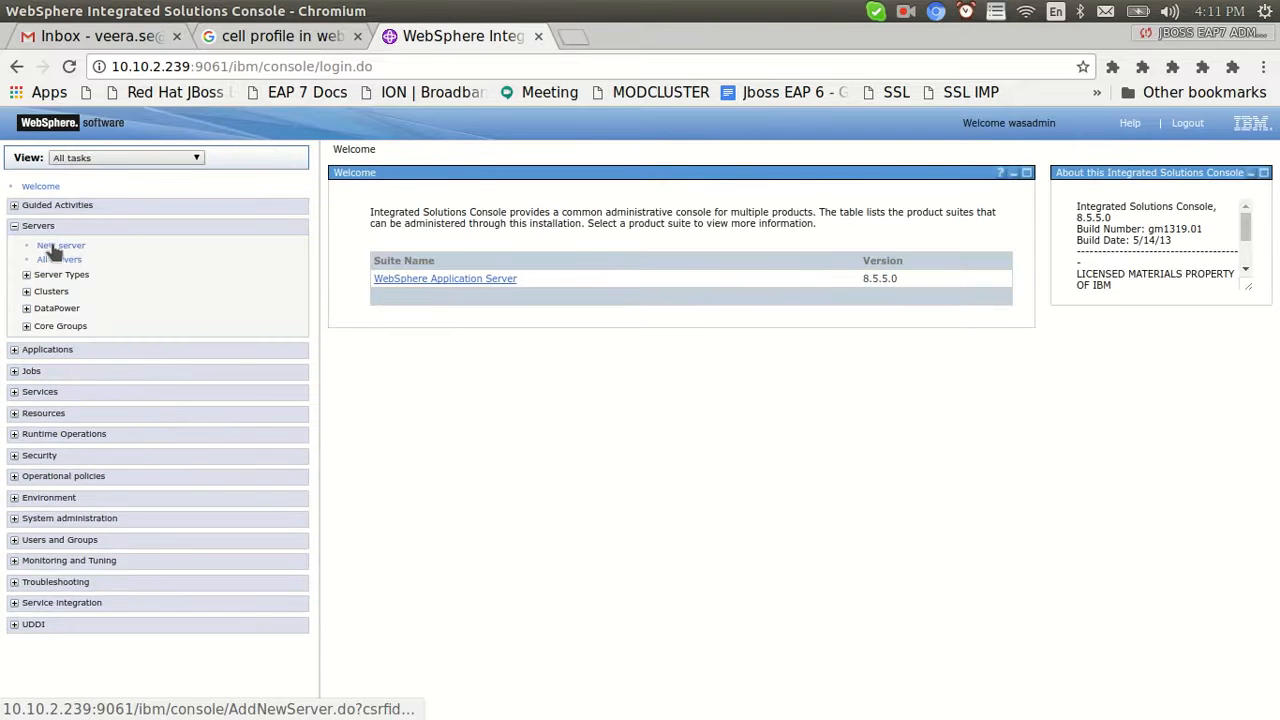
pyautogui.click(42, 280)
pyautogui.click(80, 290)
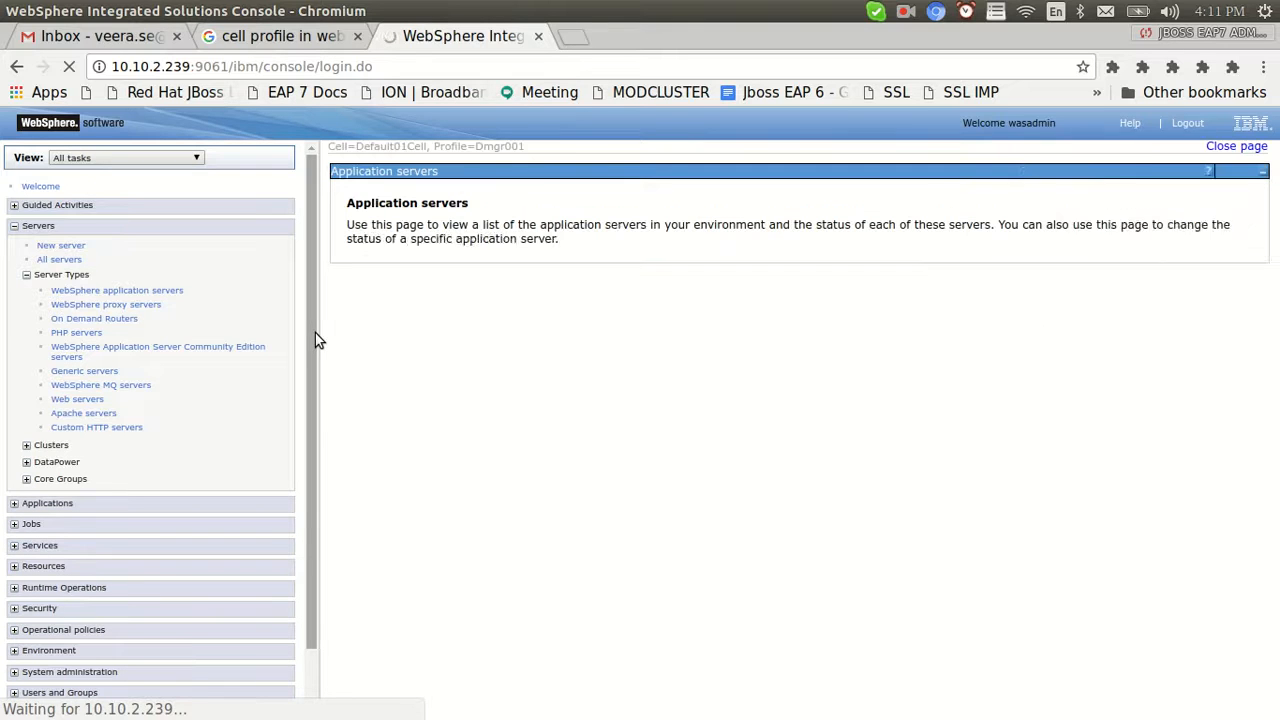
pyautogui.moveTo(433, 387); pyautogui.dragTo(381, 388)
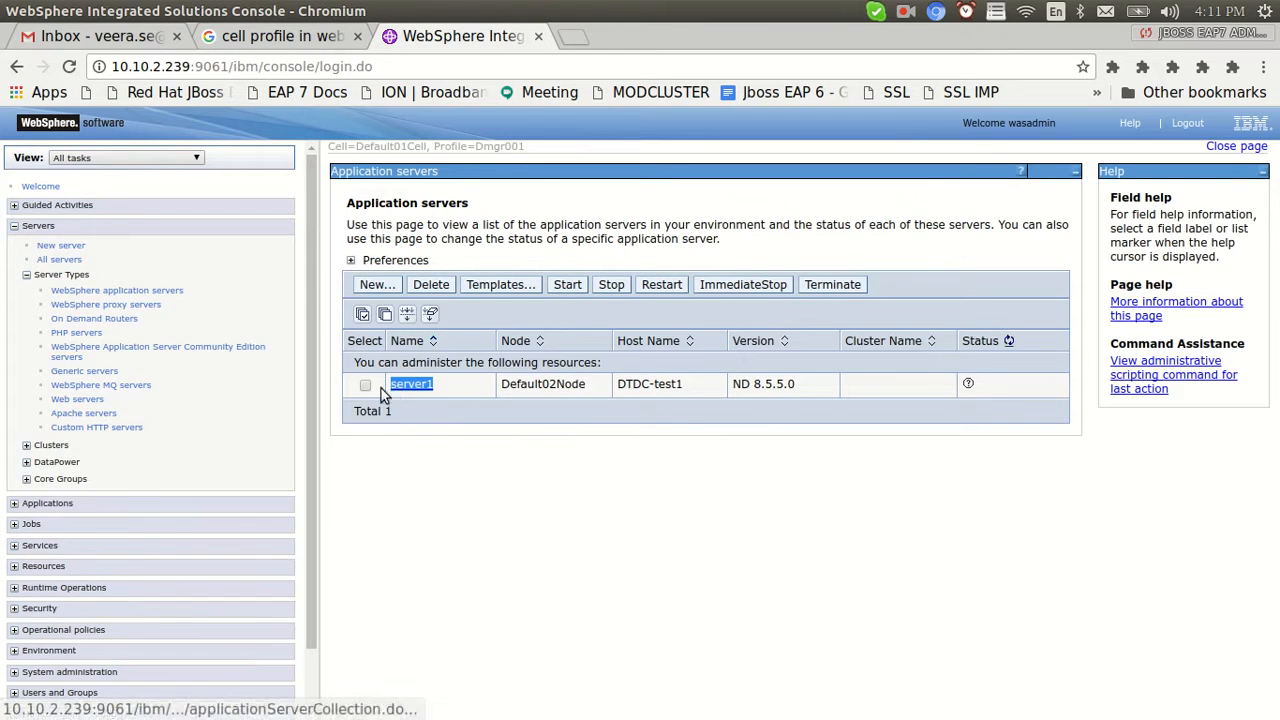
pyautogui.moveTo(316, 296); pyautogui.dragTo(322, 482)
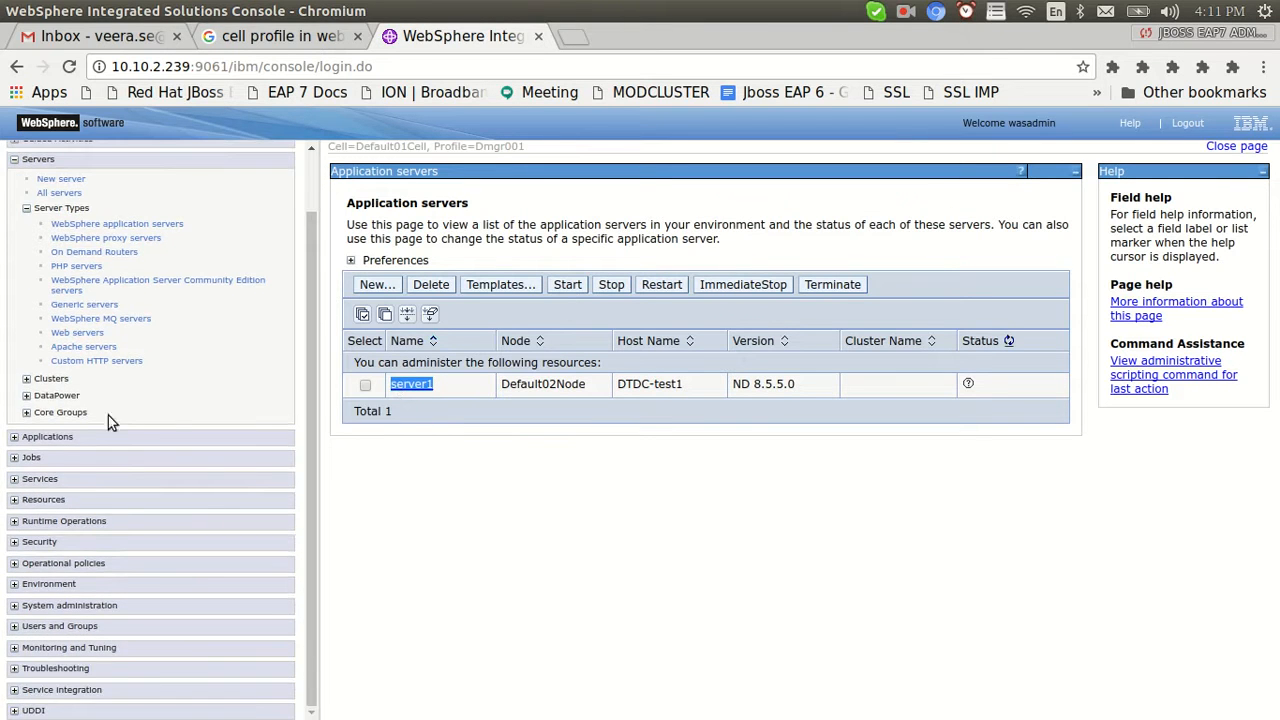
# Open System administration > Node agents and point out the stopped nodeagent
pyautogui.click(14, 605)
pyautogui.moveTo(314, 437); pyautogui.dragTo(150, 587)
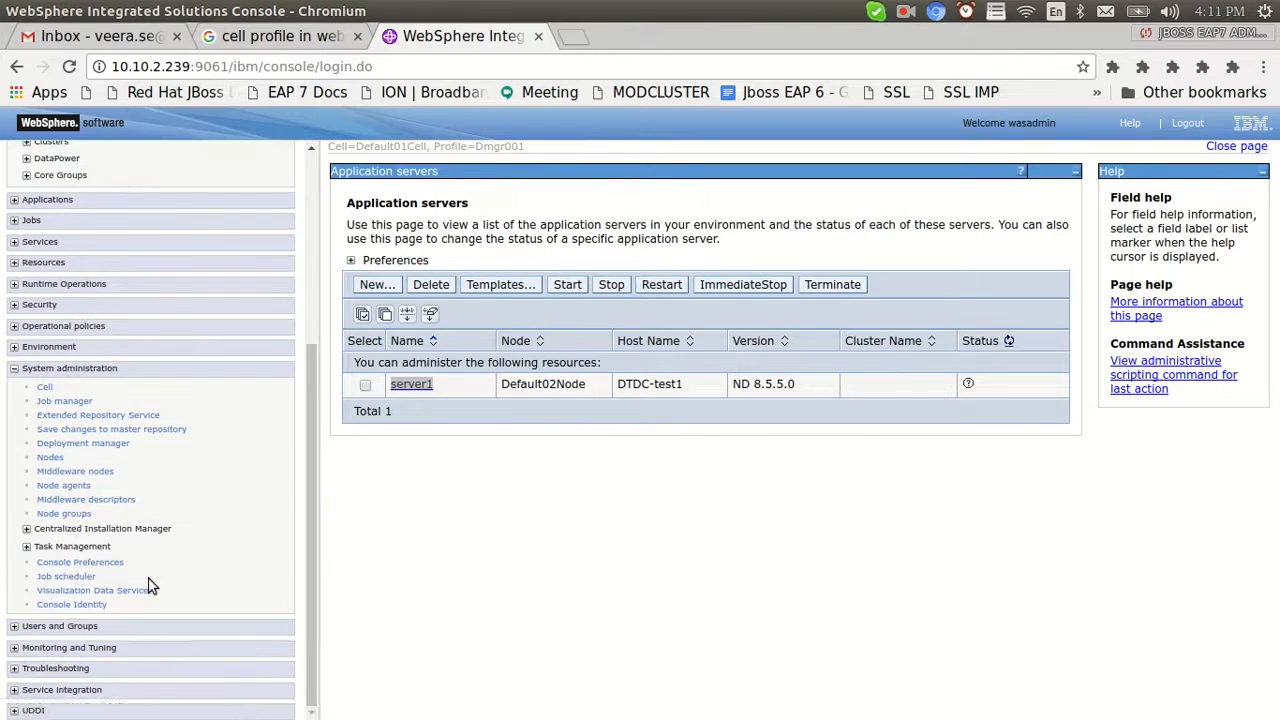
pyautogui.click(55, 487)
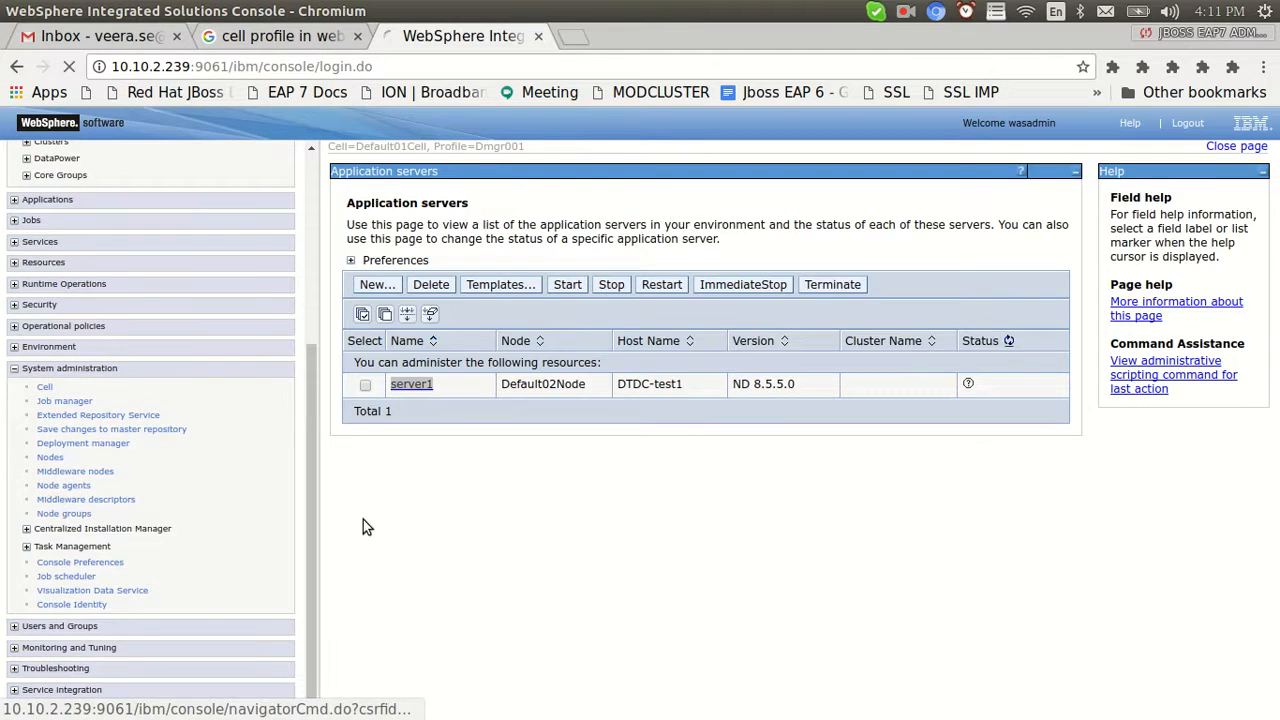
pyautogui.moveTo(461, 413); pyautogui.dragTo(399, 414)
# Compare the nodeagent with the AppSrv01 profile in the terminal before bringing up the slide
pyautogui.hotkey('alt', 'Tab')
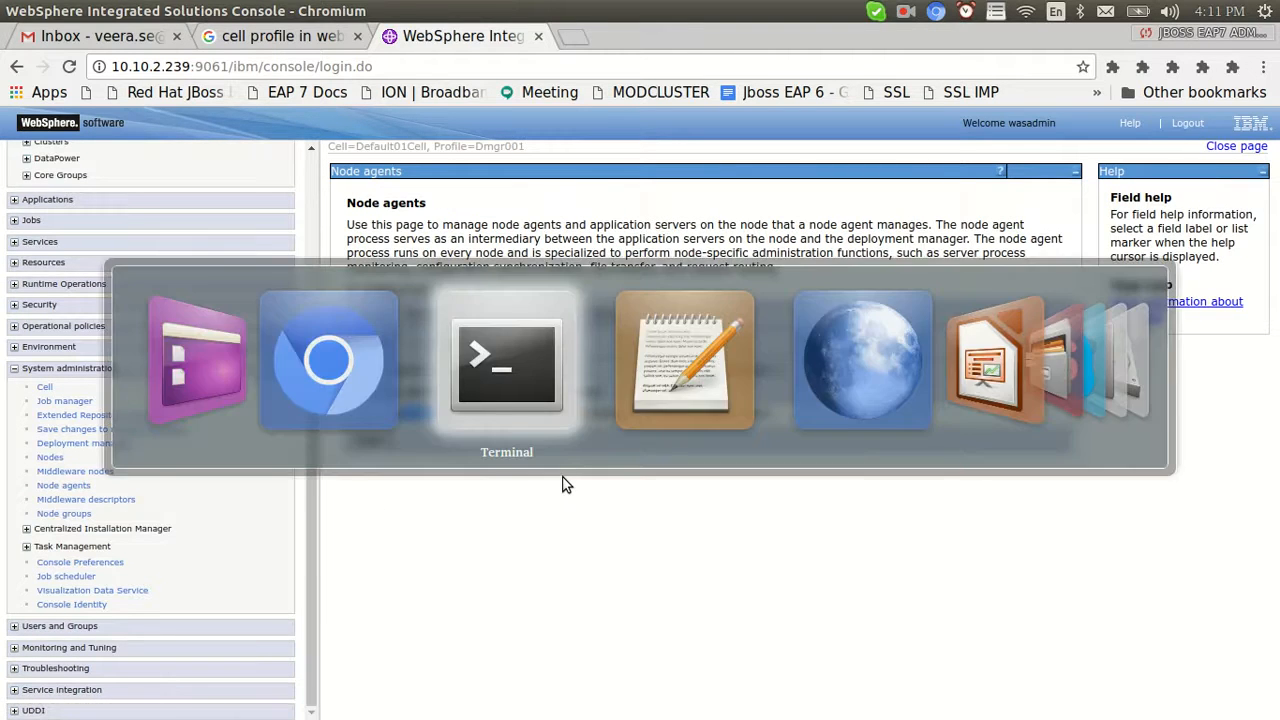
pyautogui.moveTo(541, 537); pyautogui.dragTo(607, 537)
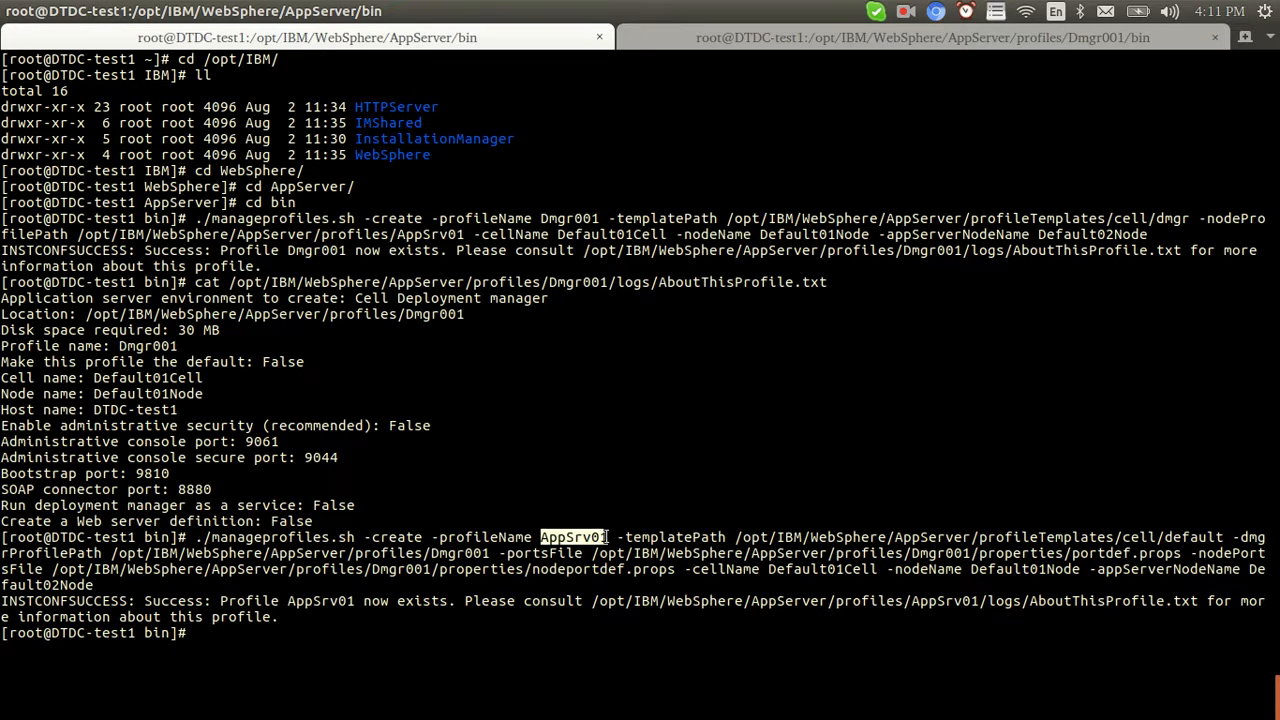
pyautogui.hotkey('alt', 'Tab')
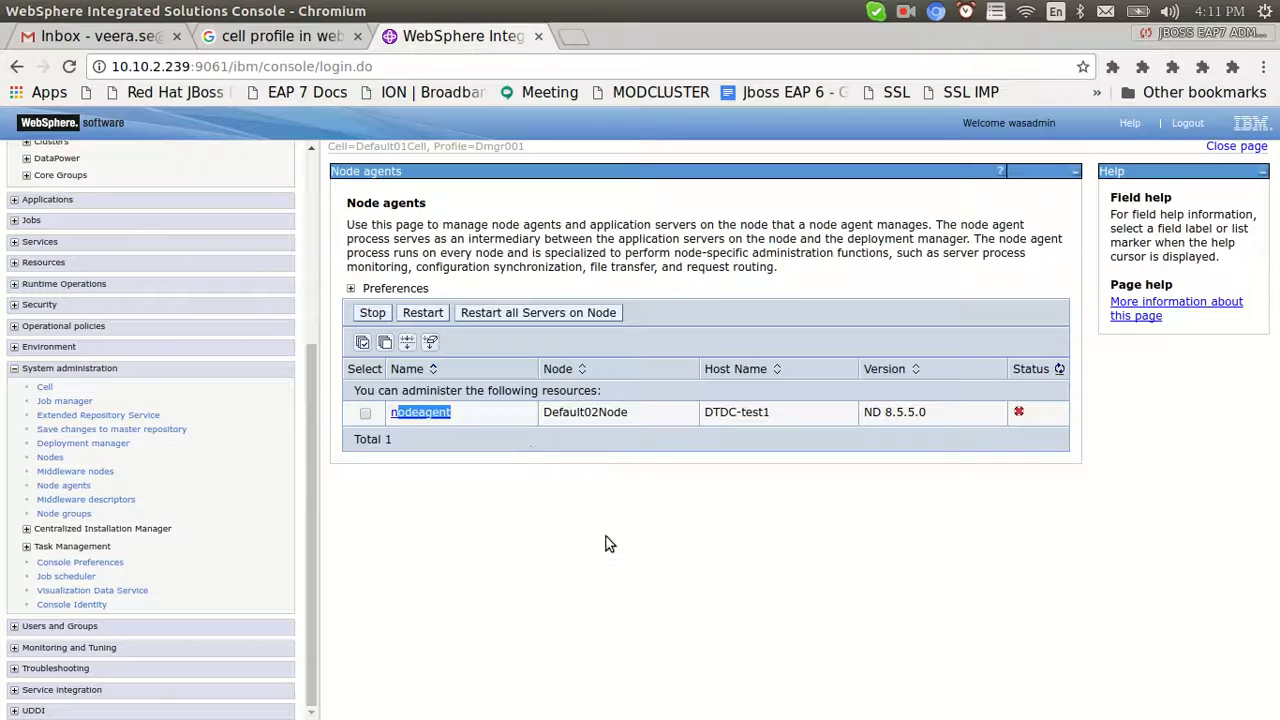
pyautogui.click(563, 525)
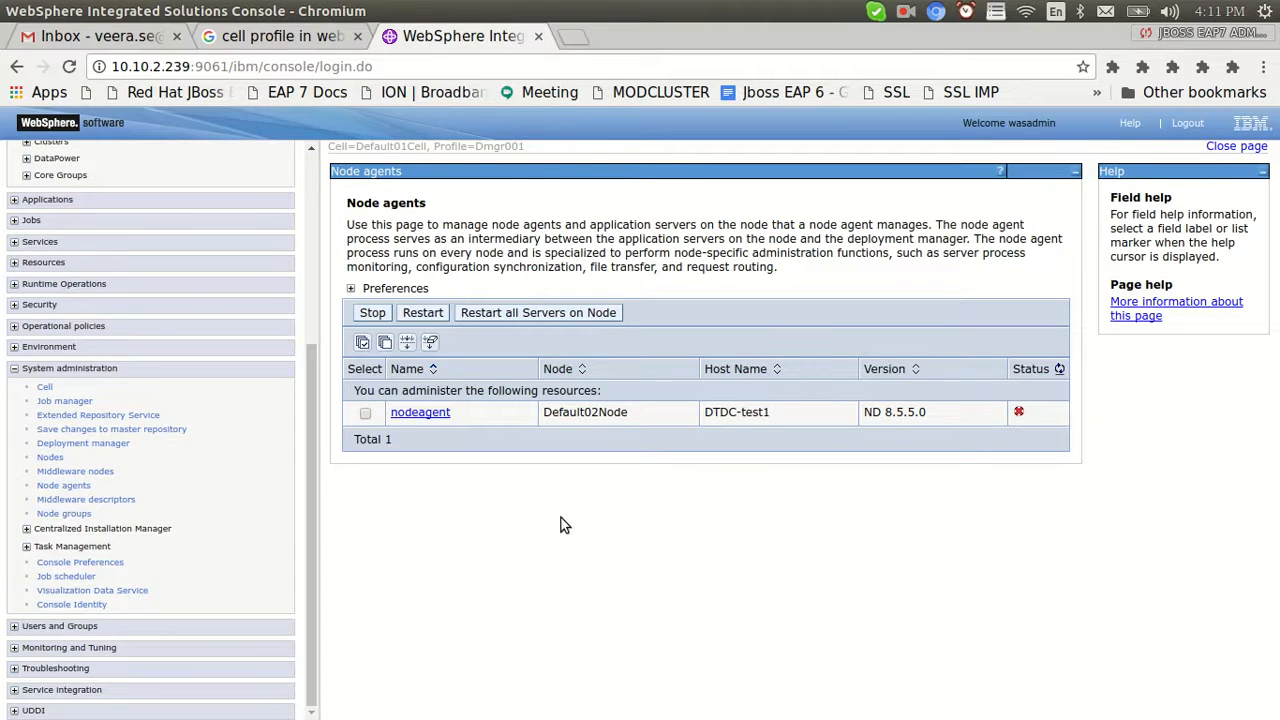
pyautogui.hotkey('alt', 'Tab')
pyautogui.click(575, 532)
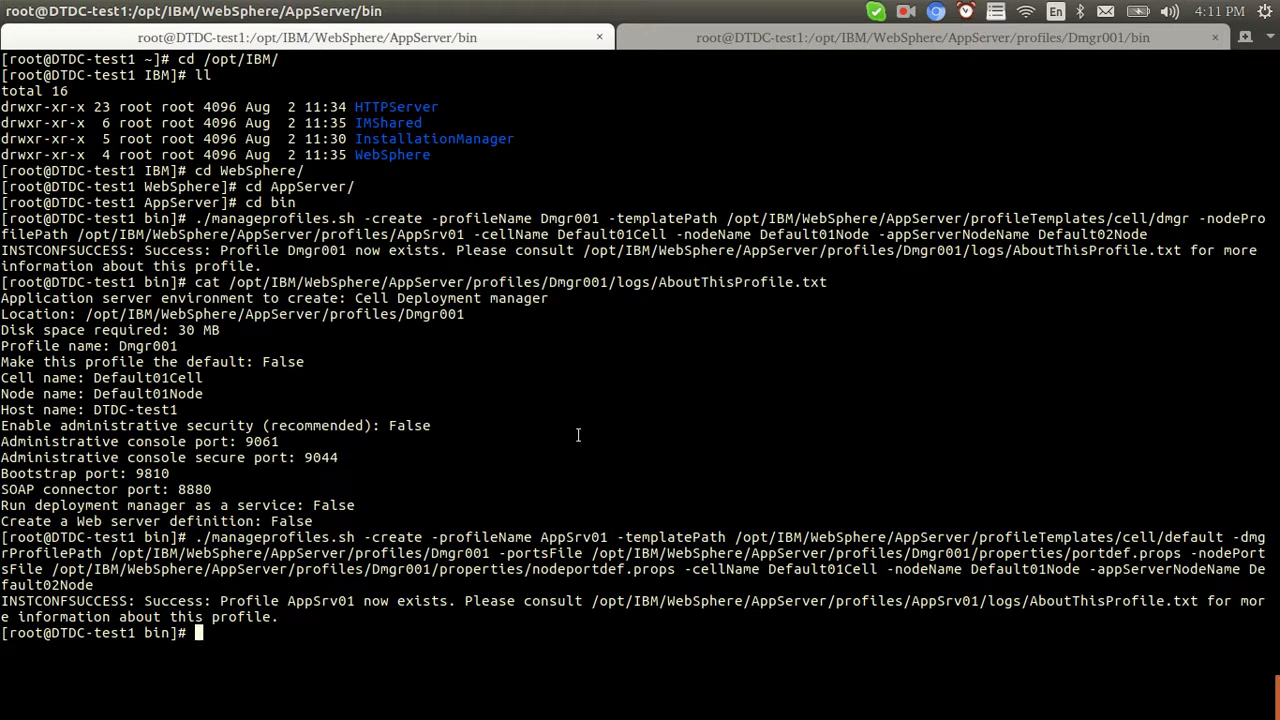
pyautogui.hotkey('alt', 'Tab')
pyautogui.press('Tab')
pyautogui.press('Tab')
pyautogui.press('Tab')
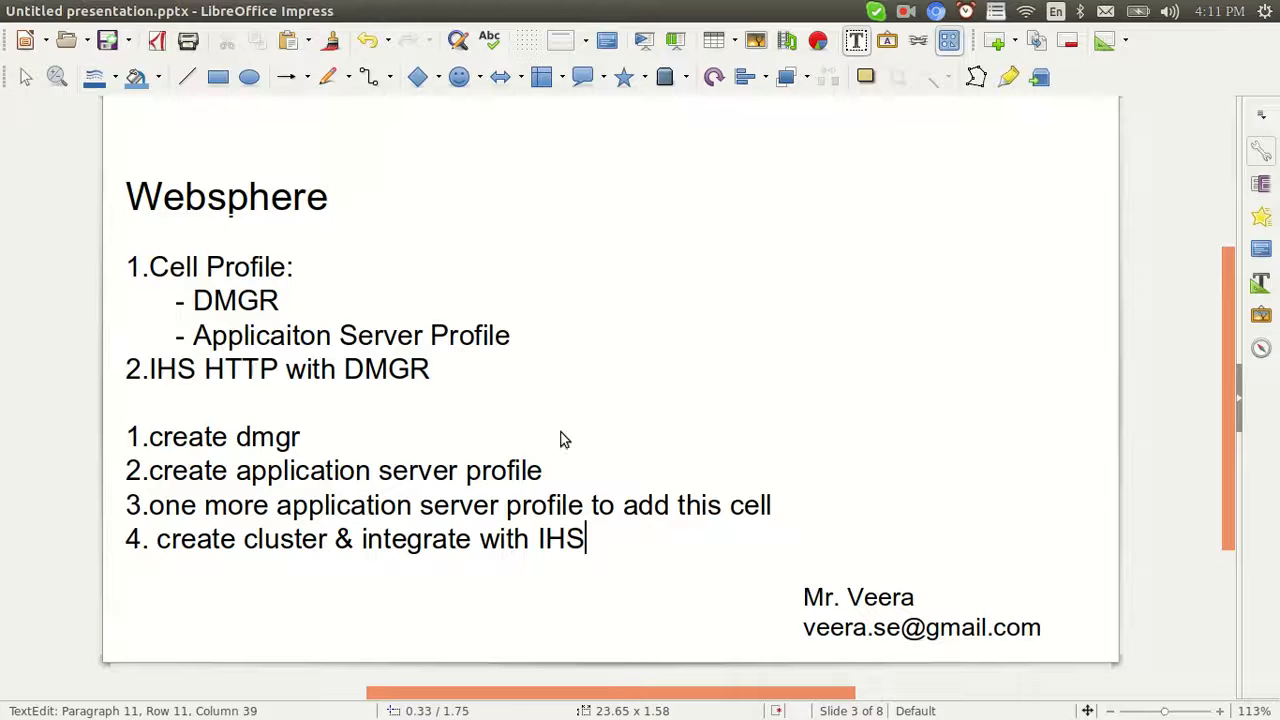
# Highlight the create dmgr, application server profile and third profile steps, plus the IHS integration wording
pyautogui.moveTo(313, 446); pyautogui.dragTo(150, 438)
pyautogui.moveTo(543, 470); pyautogui.dragTo(127, 440)
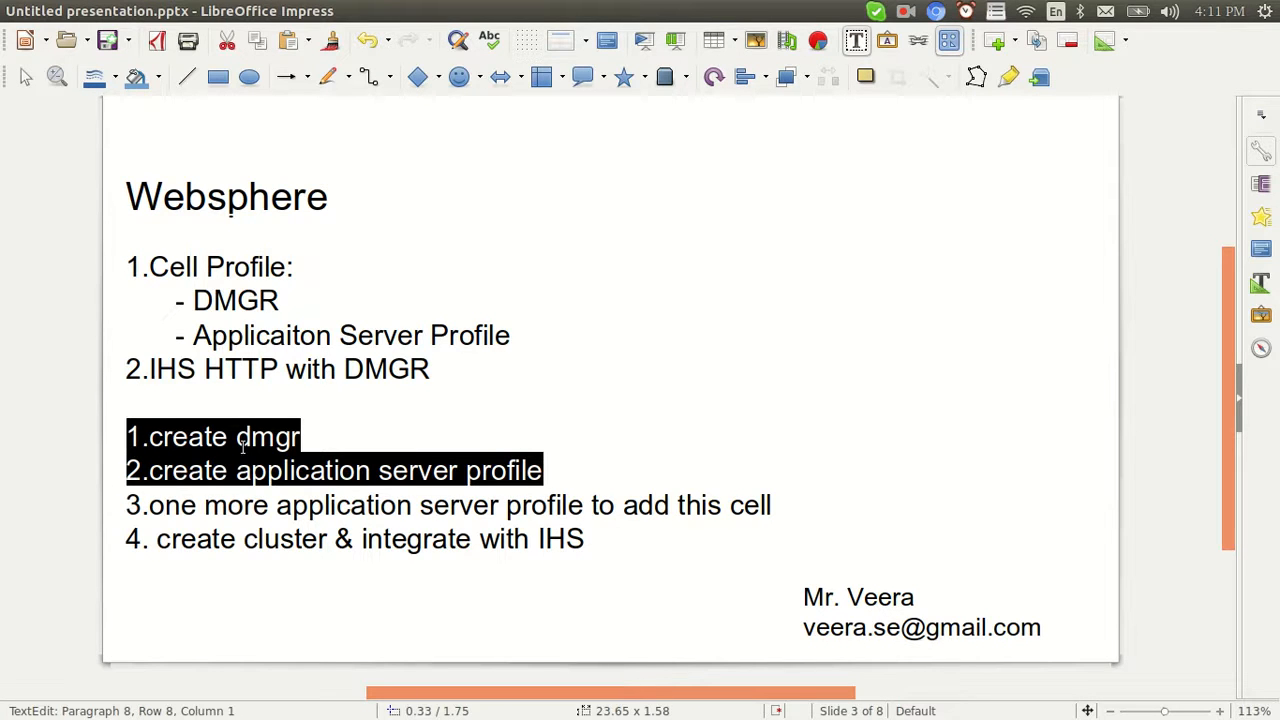
pyautogui.click(228, 507)
pyautogui.moveTo(151, 507); pyautogui.dragTo(584, 507)
pyautogui.moveTo(783, 502); pyautogui.dragTo(114, 430)
pyautogui.moveTo(771, 506); pyautogui.dragTo(126, 470)
pyautogui.click(423, 538)
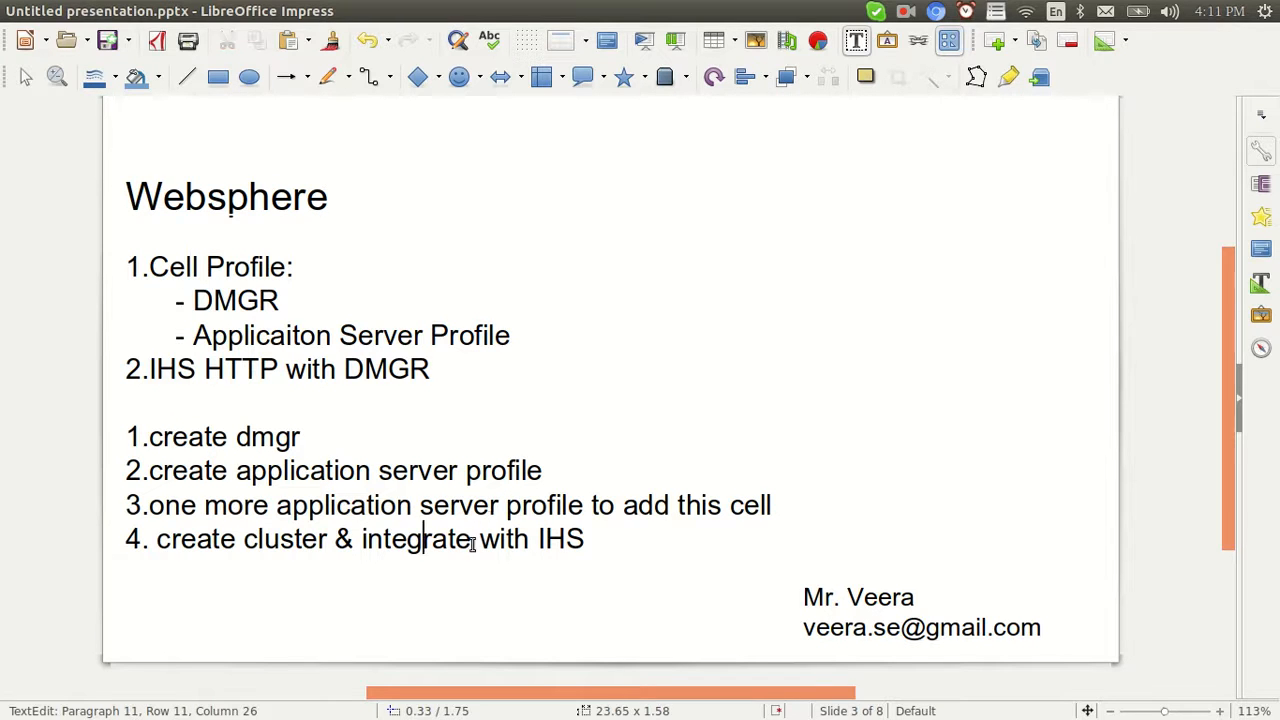
pyautogui.moveTo(584, 538); pyautogui.dragTo(500, 538)
pyautogui.hotkey('alt', 'Tab')
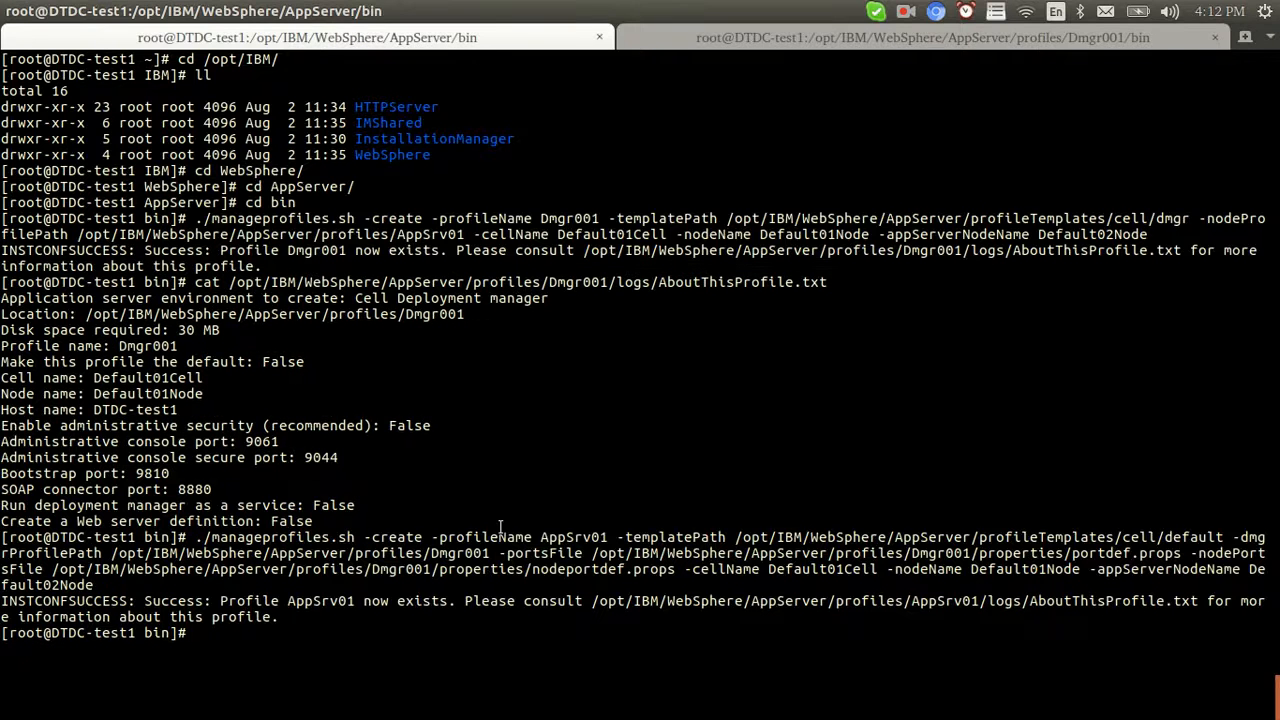
# Begin a ./manageprofiles.sh -create command at the prompt
pyautogui.write('./ama')
pyautogui.press('BackSpace')
pyautogui.press('BackSpace')
pyautogui.press('BackSpace')
pyautogui.write('managepr')
pyautogui.press('Tab')
pyautogui.write('-create')
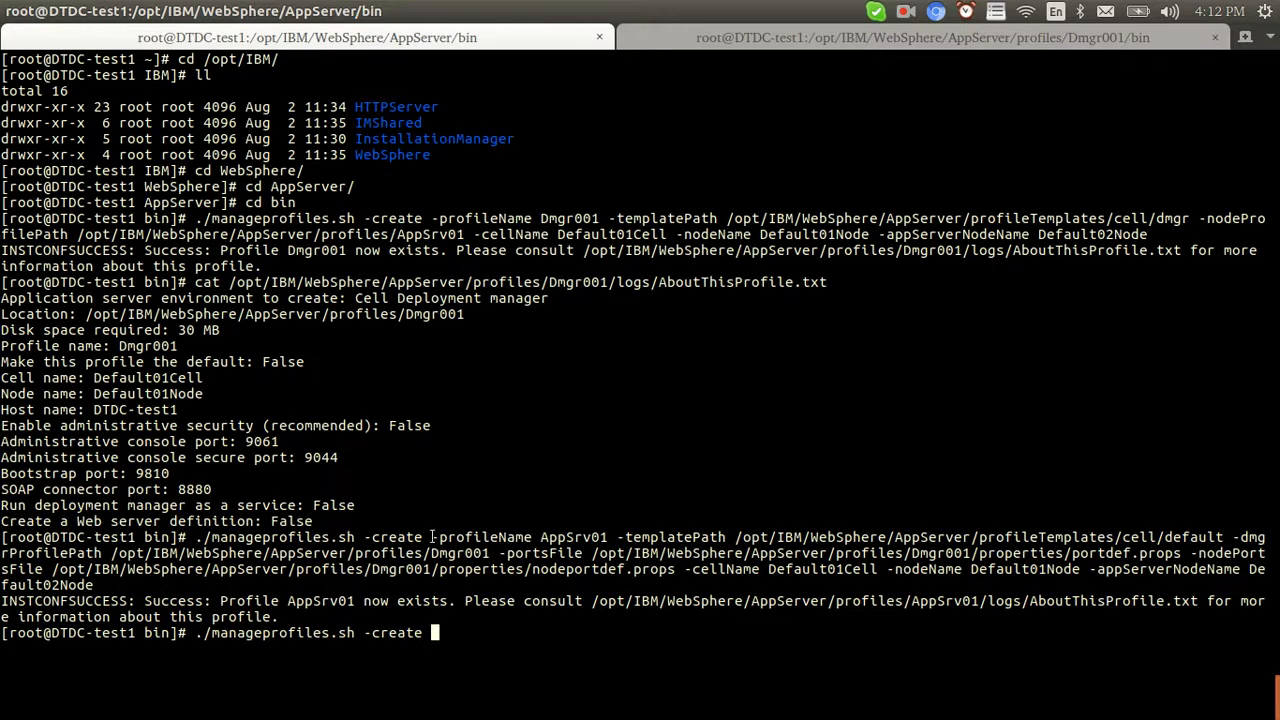
# Copy the earlier -profileName and -templatePath options into the new command
pyautogui.moveTo(432, 537); pyautogui.dragTo(1122, 537)
pyautogui.rightClick(1122, 540)
pyautogui.click(1165, 567)
pyautogui.rightClick(791, 503)
pyautogui.click(832, 562)
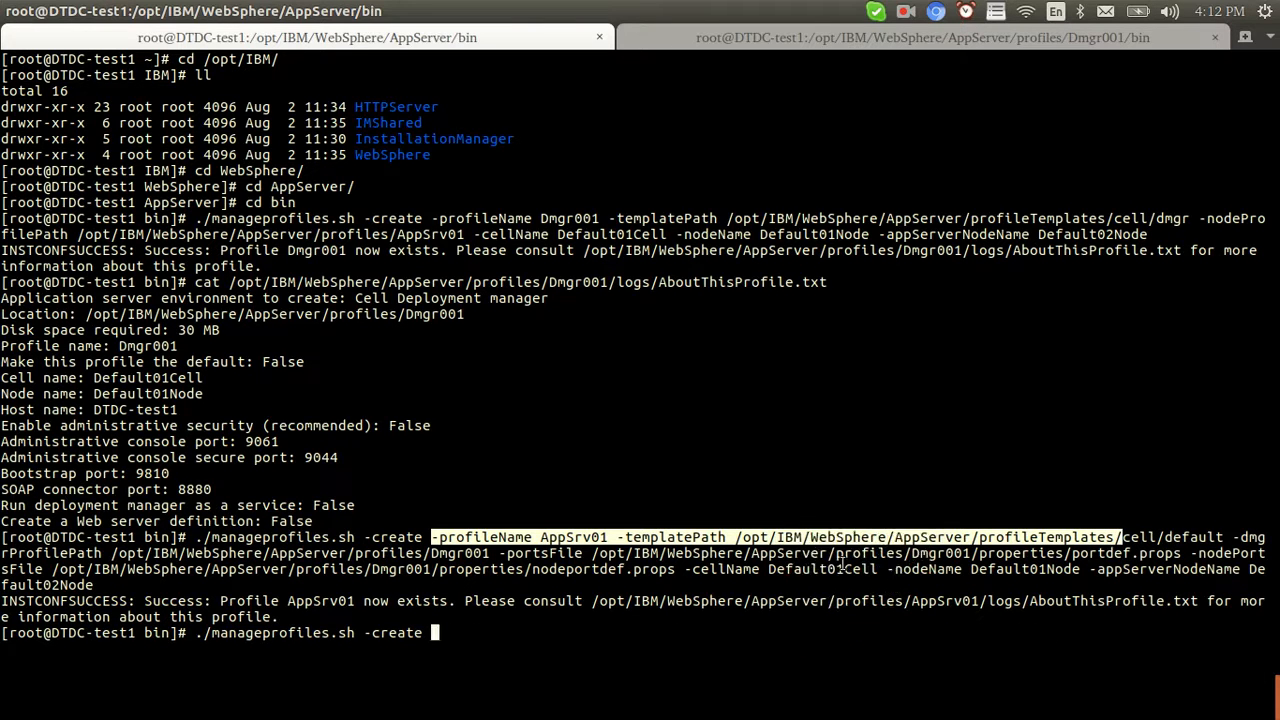
# Edit the options for profile AppSrv02 with the default/ template and run it
pyautogui.press('Left')
pyautogui.press('Left')
pyautogui.press('Left')
pyautogui.press('Left')
pyautogui.press('Left')
pyautogui.press('Left')
pyautogui.press('Left')
pyautogui.press('Left')
pyautogui.press('Left')
pyautogui.press('Left')
pyautogui.press('Left')
pyautogui.press('Left')
pyautogui.press('Left')
pyautogui.press('Left')
pyautogui.press('Left')
pyautogui.press('Left')
pyautogui.press('Left')
pyautogui.press('Left')
pyautogui.press('Left')
pyautogui.press('Left')
pyautogui.press('Left')
pyautogui.press('Left')
pyautogui.press('Left')
pyautogui.press('Left')
pyautogui.press('Left')
pyautogui.press('Left')
pyautogui.press('Left')
pyautogui.press('Left')
pyautogui.press('Left')
pyautogui.press('Left')
pyautogui.press('Left')
pyautogui.press('Left')
pyautogui.press('Left')
pyautogui.press('Left')
pyautogui.press('Left')
pyautogui.press('Left')
pyautogui.press('Left')
pyautogui.press('Left')
pyautogui.press('Left')
pyautogui.press('Left')
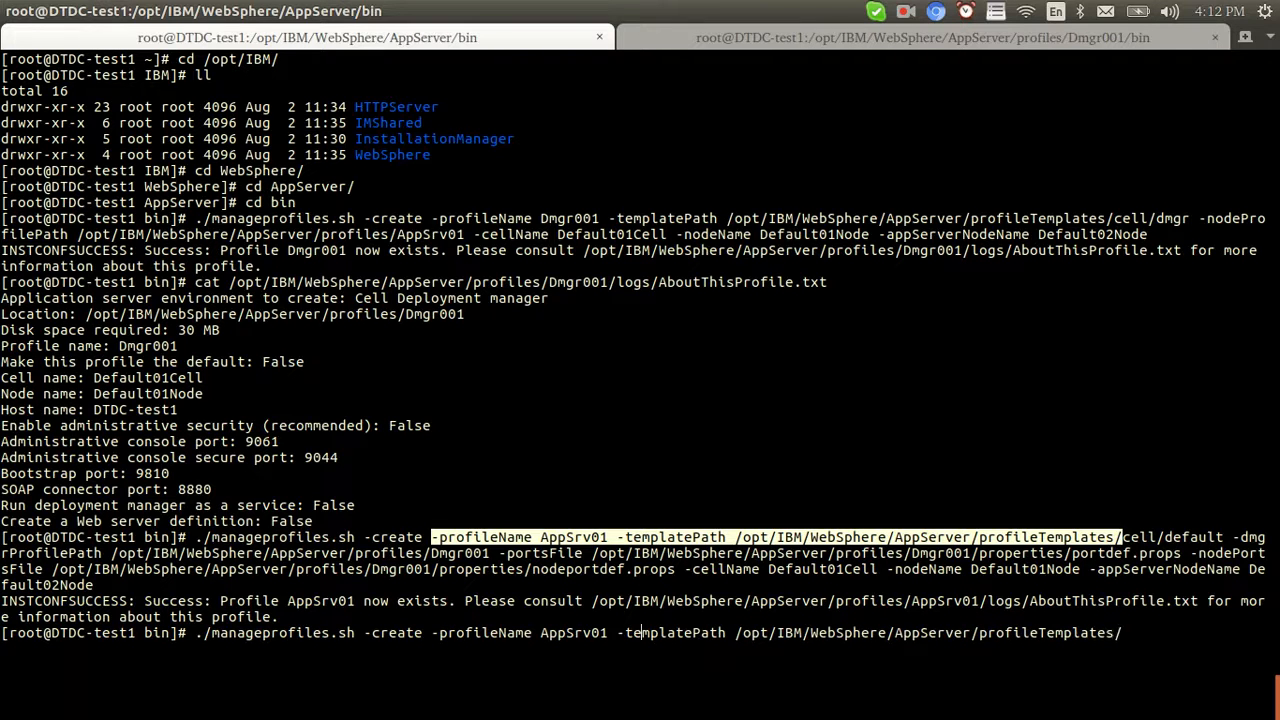
pyautogui.press('Right')
pyautogui.press('Right')
pyautogui.press('Right')
pyautogui.press('Right')
pyautogui.press('Right')
pyautogui.press('Right')
pyautogui.press('Right')
pyautogui.press('Right')
pyautogui.press('Right')
pyautogui.press('Right')
pyautogui.press('Right')
pyautogui.press('Right')
pyautogui.press('Right')
pyautogui.press('Right')
pyautogui.press('Right')
pyautogui.press('Right')
pyautogui.press('Right')
pyautogui.press('Right')
pyautogui.press('Right')
pyautogui.press('Right')
pyautogui.press('Right')
pyautogui.press('Right')
pyautogui.press('Right')
pyautogui.press('Right')
pyautogui.press('Right')
pyautogui.press('Right')
pyautogui.press('Right')
pyautogui.press('Right')
pyautogui.press('Right')
pyautogui.press('Right')
pyautogui.press('Right')
pyautogui.press('Right')
pyautogui.press('Right')
pyautogui.press('Right')
pyautogui.press('Right')
pyautogui.write('default/')
pyautogui.press('Return')
pyautogui.click(584, 425)
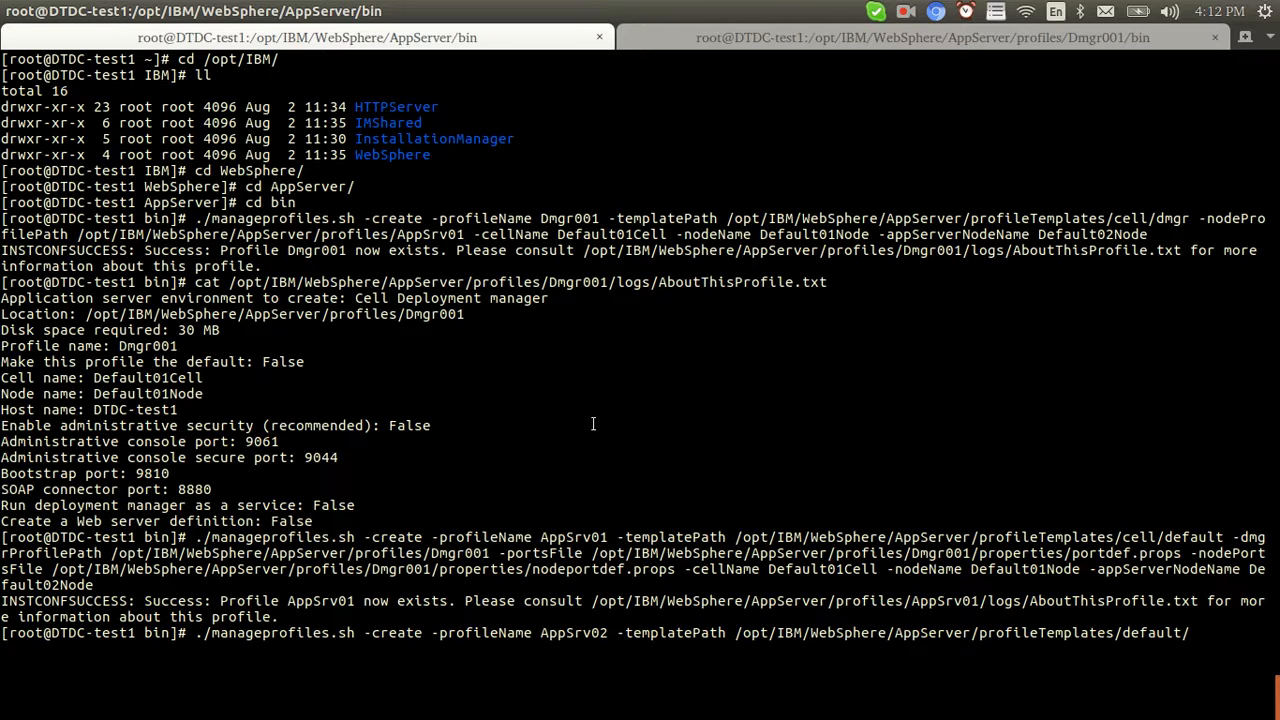
pyautogui.hotkey('alt', 'Tab')
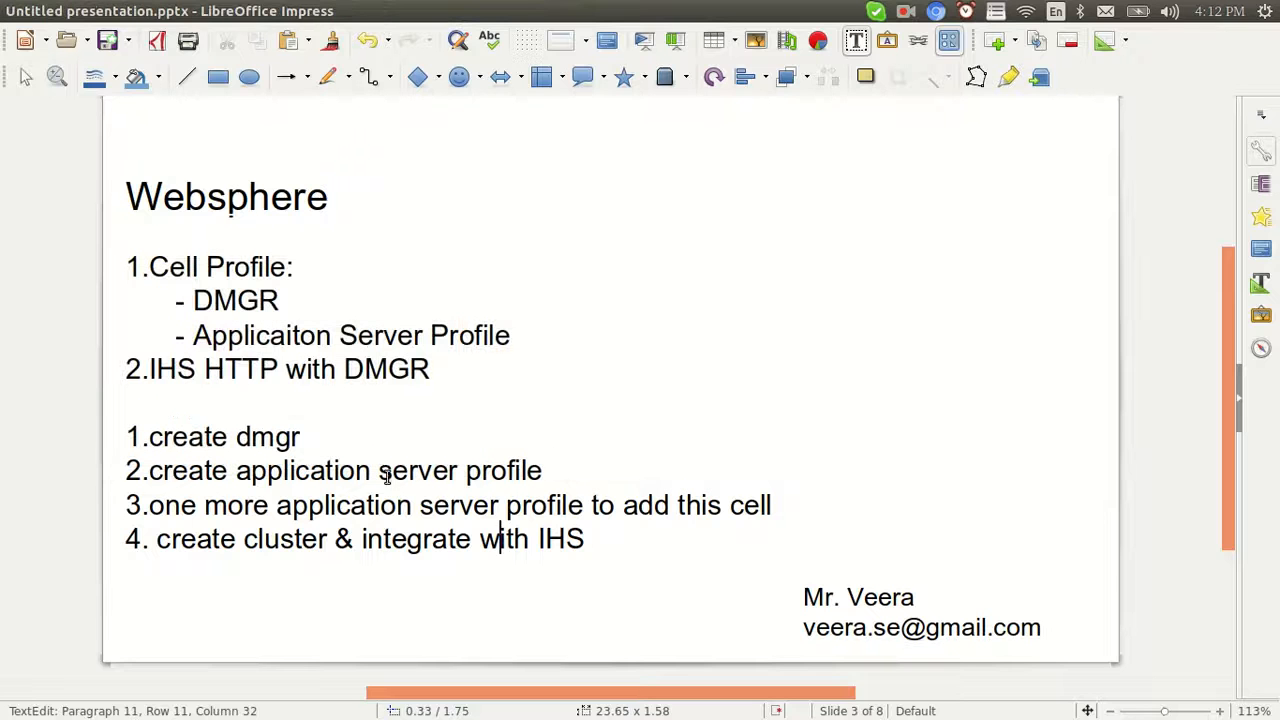
# Add '(Appsrv01)' after step 2 on the slide
pyautogui.moveTo(584, 505); pyautogui.dragTo(158, 505)
pyautogui.click(418, 470)
pyautogui.click(552, 472)
pyautogui.write('(Appserv')
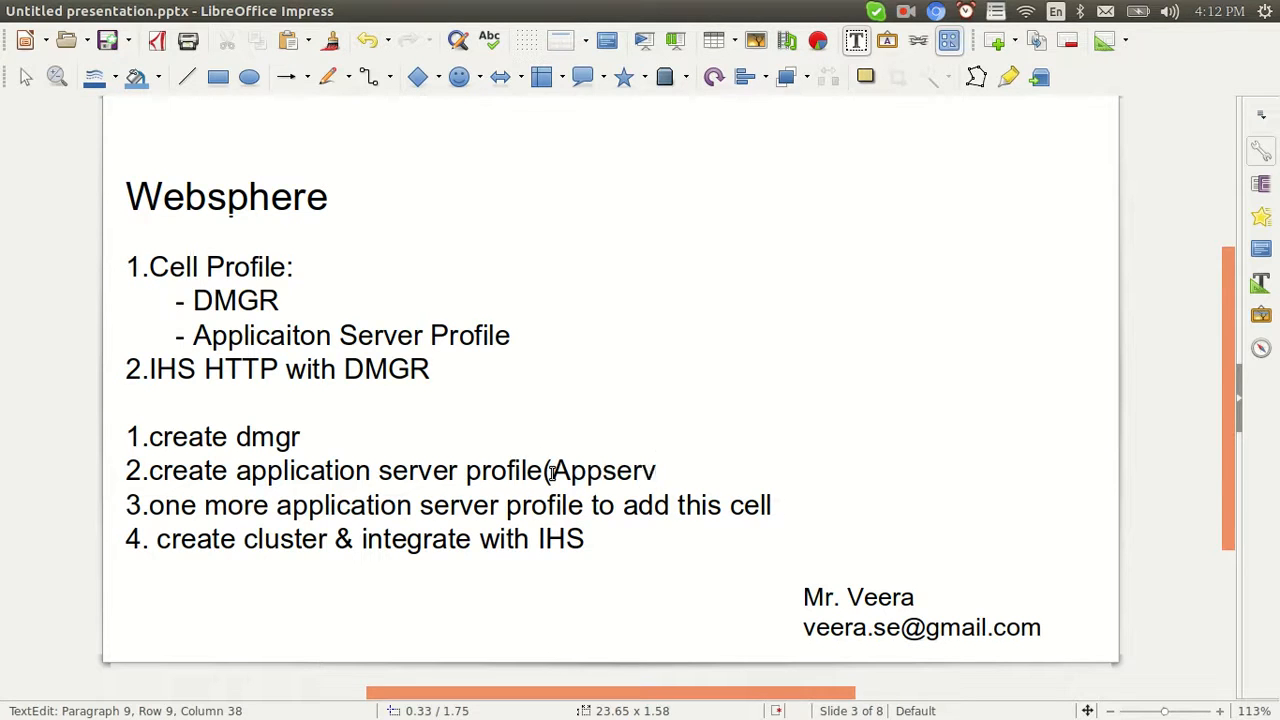
pyautogui.hotkey('alt', 'Tab')
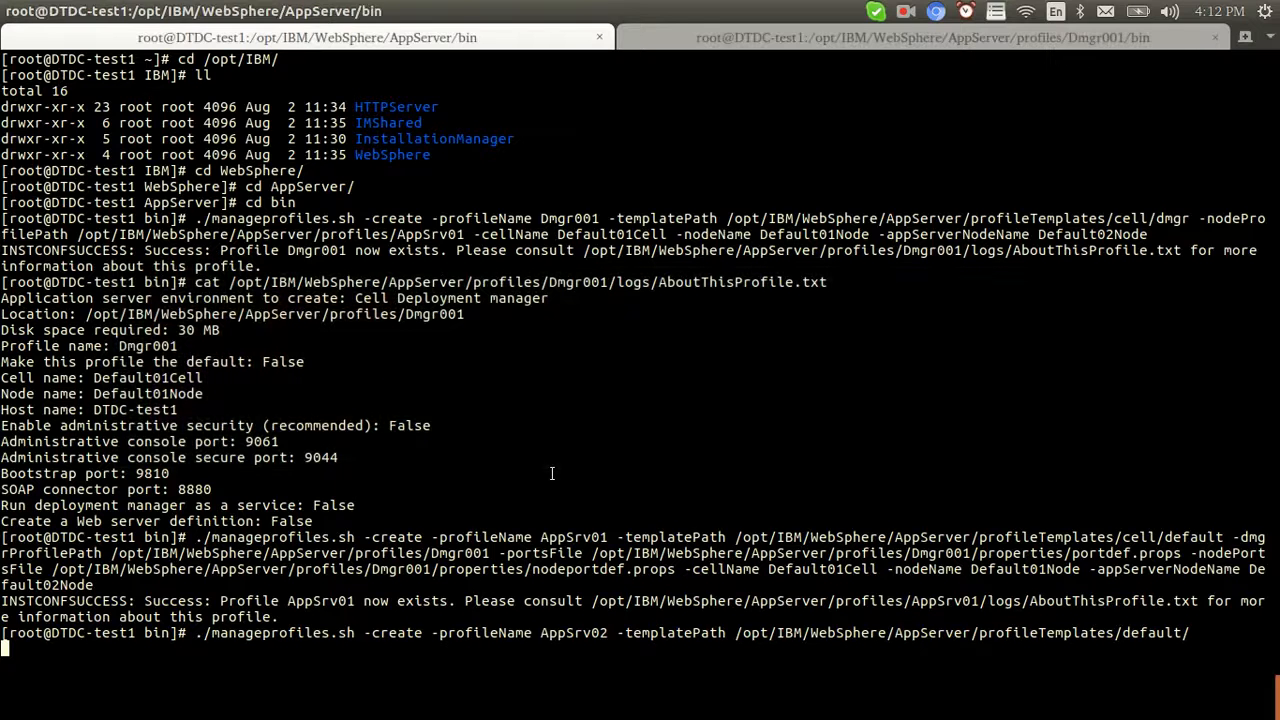
pyautogui.hotkey('alt', 'Tab')
pyautogui.press('BackSpace')
pyautogui.press('BackSpace')
pyautogui.press('BackSpace')
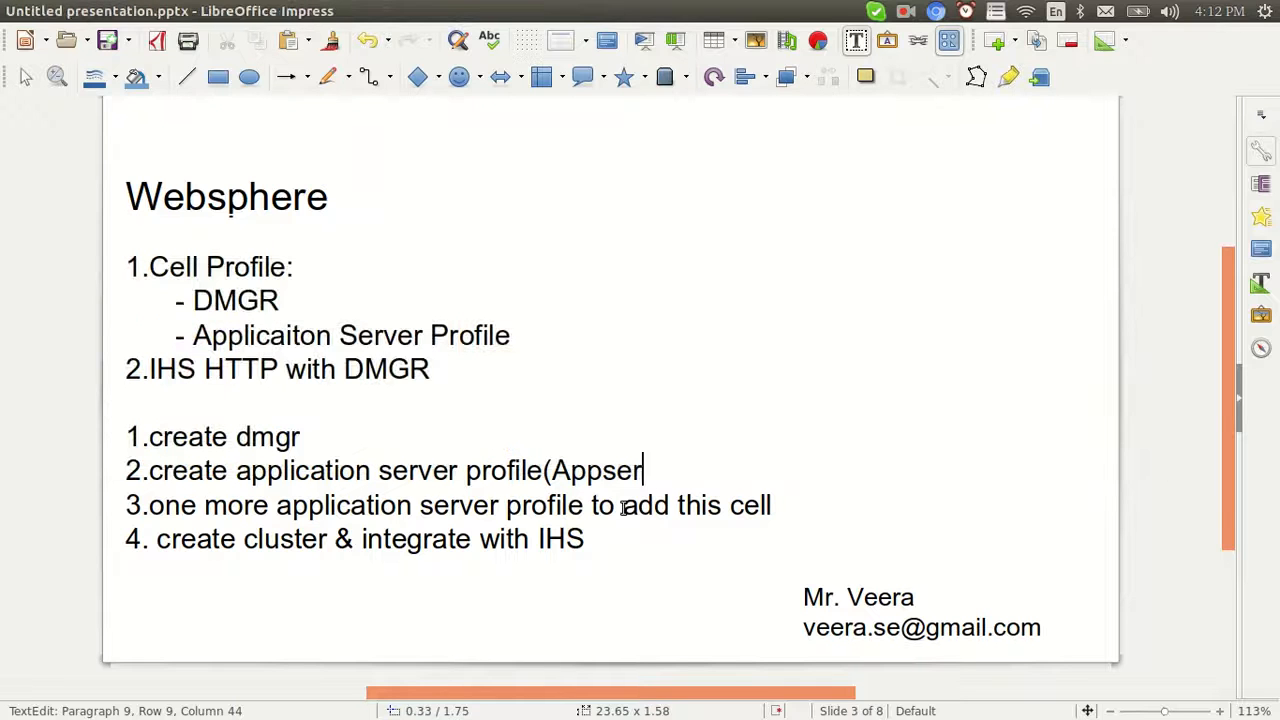
pyautogui.write('rv01)')
# Add '(Appsrv02)' after the profile in step 3
pyautogui.press('Down')
pyautogui.click(588, 505)
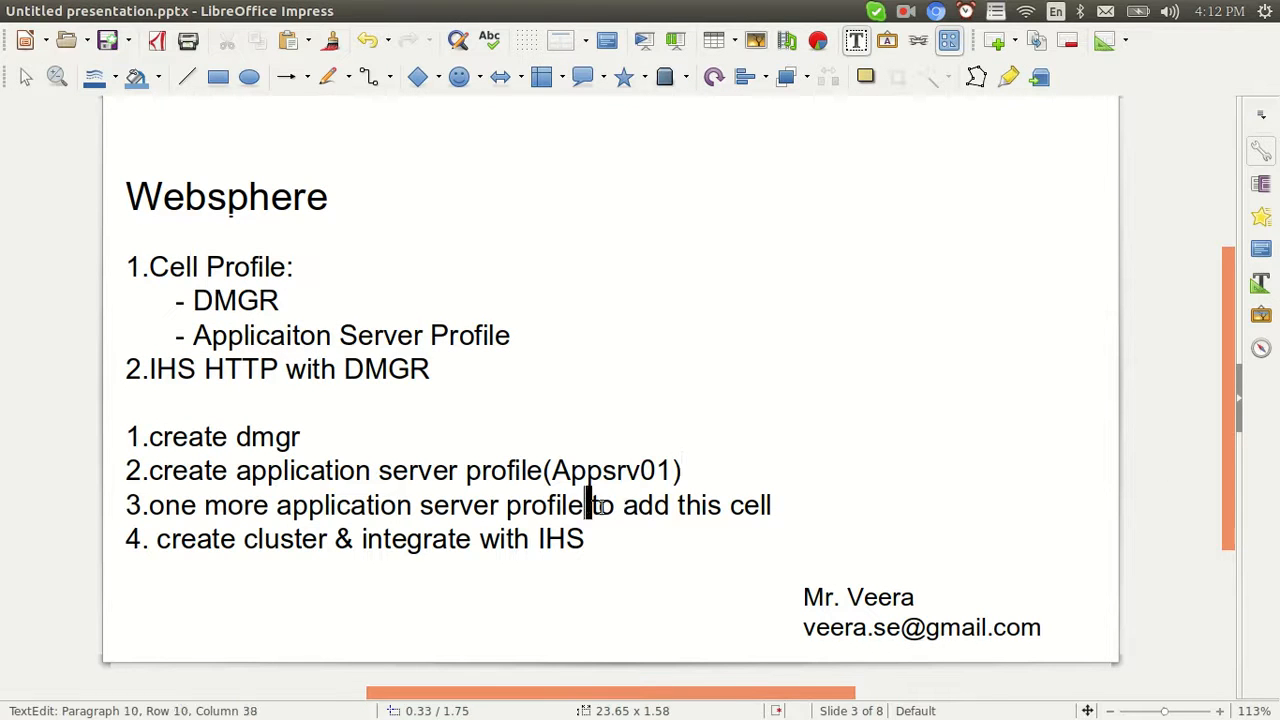
pyautogui.write('(AppSrv')
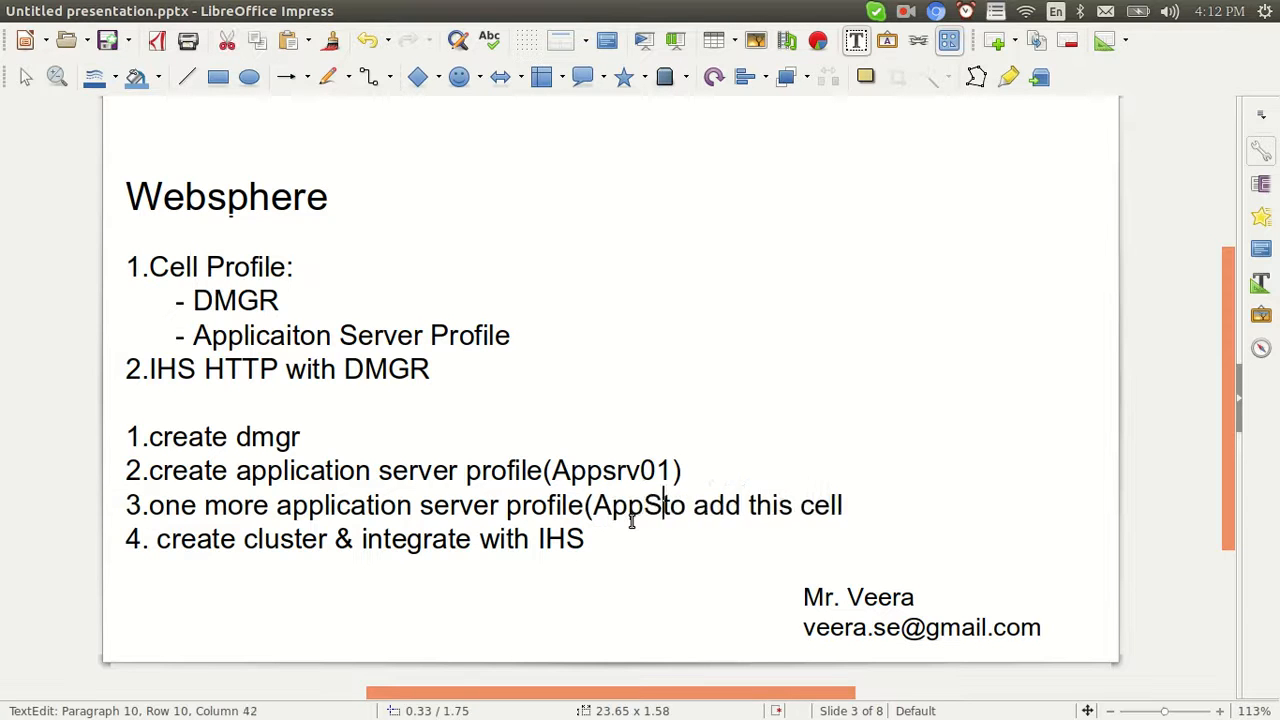
pyautogui.press('BackSpace')
pyautogui.press('BackSpace')
pyautogui.press('BackSpace')
pyautogui.write('srv02')
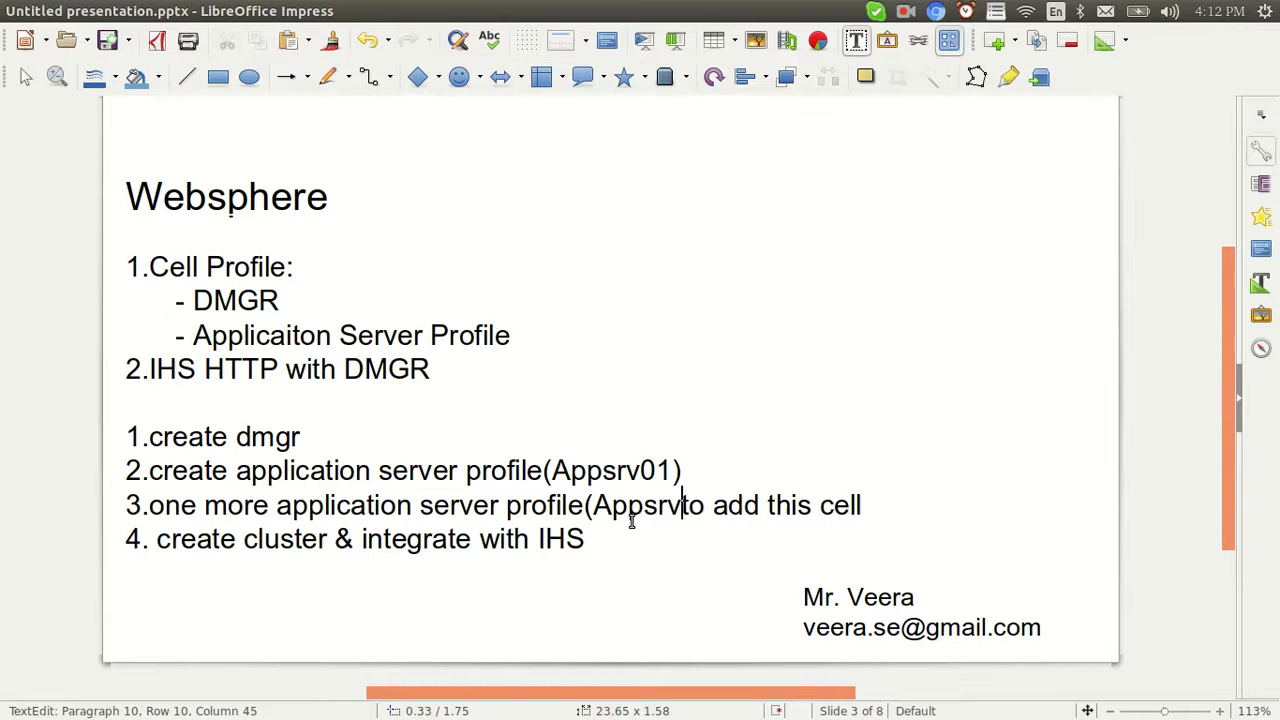
pyautogui.write(')')
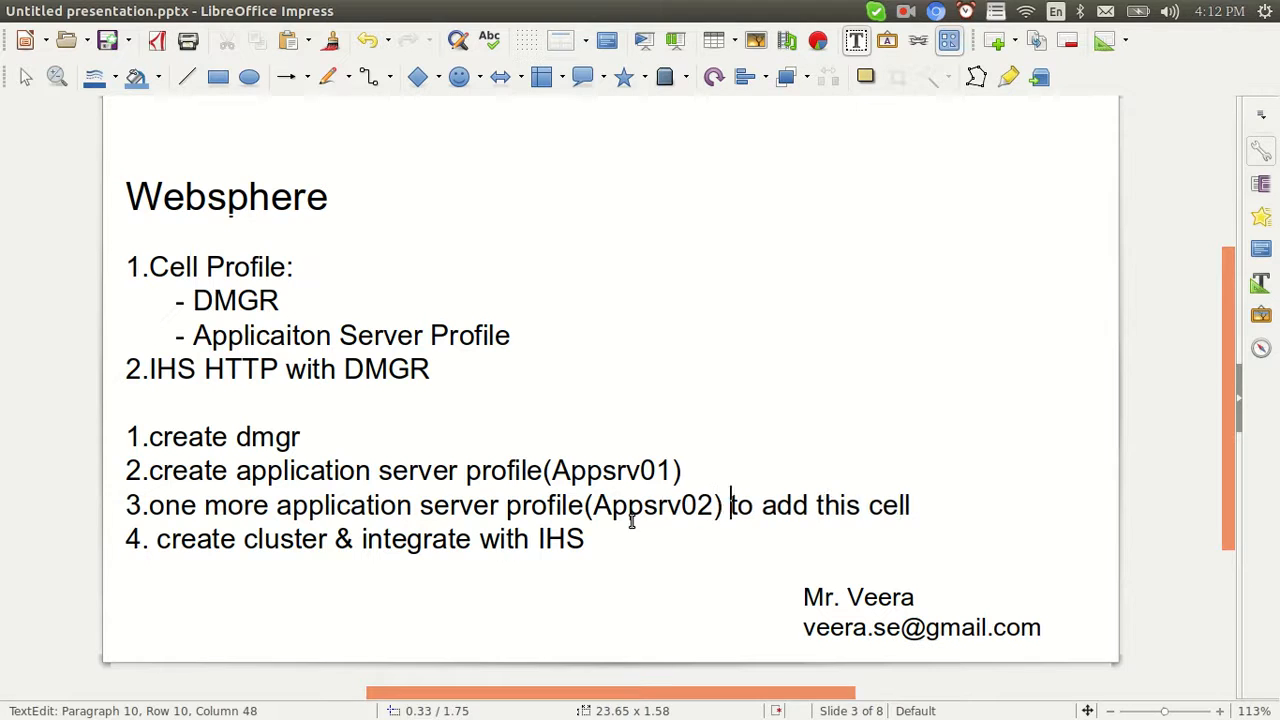
# Add '(Appsrv1&Appsrv2)' to the create cluster step 4
pyautogui.click(341, 540)
pyautogui.write('(A')
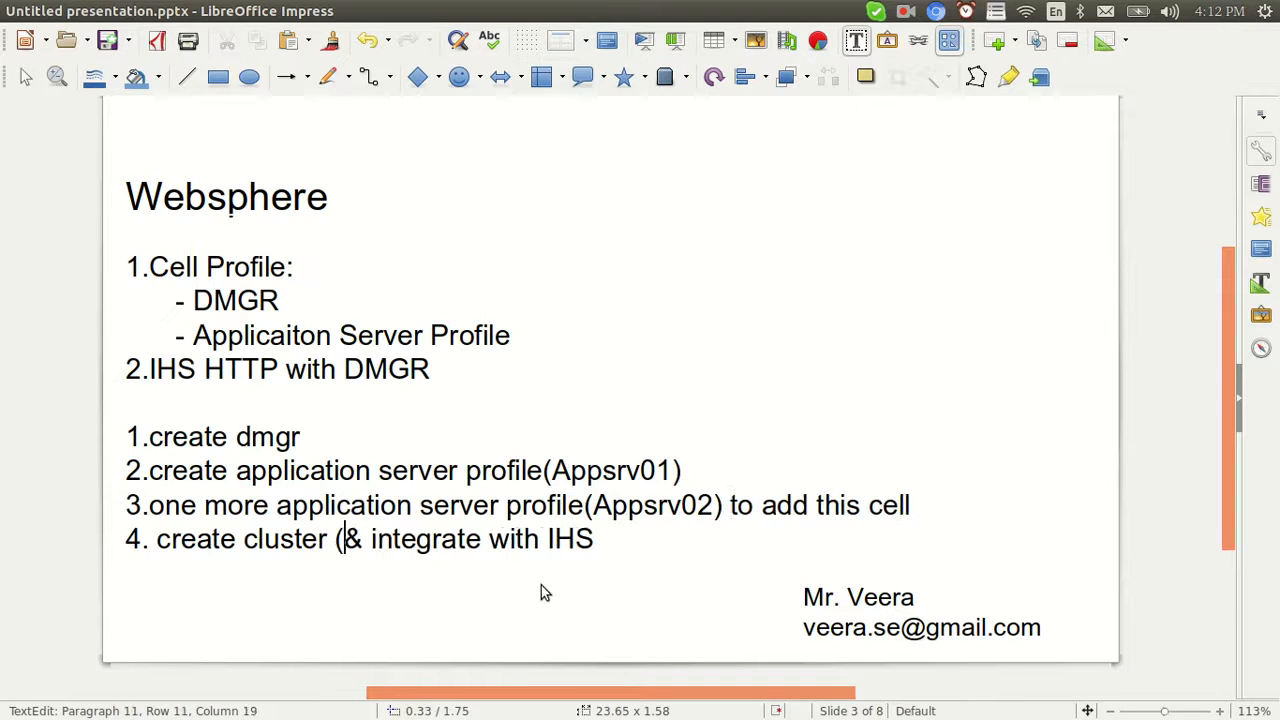
pyautogui.write('ppsrv1')
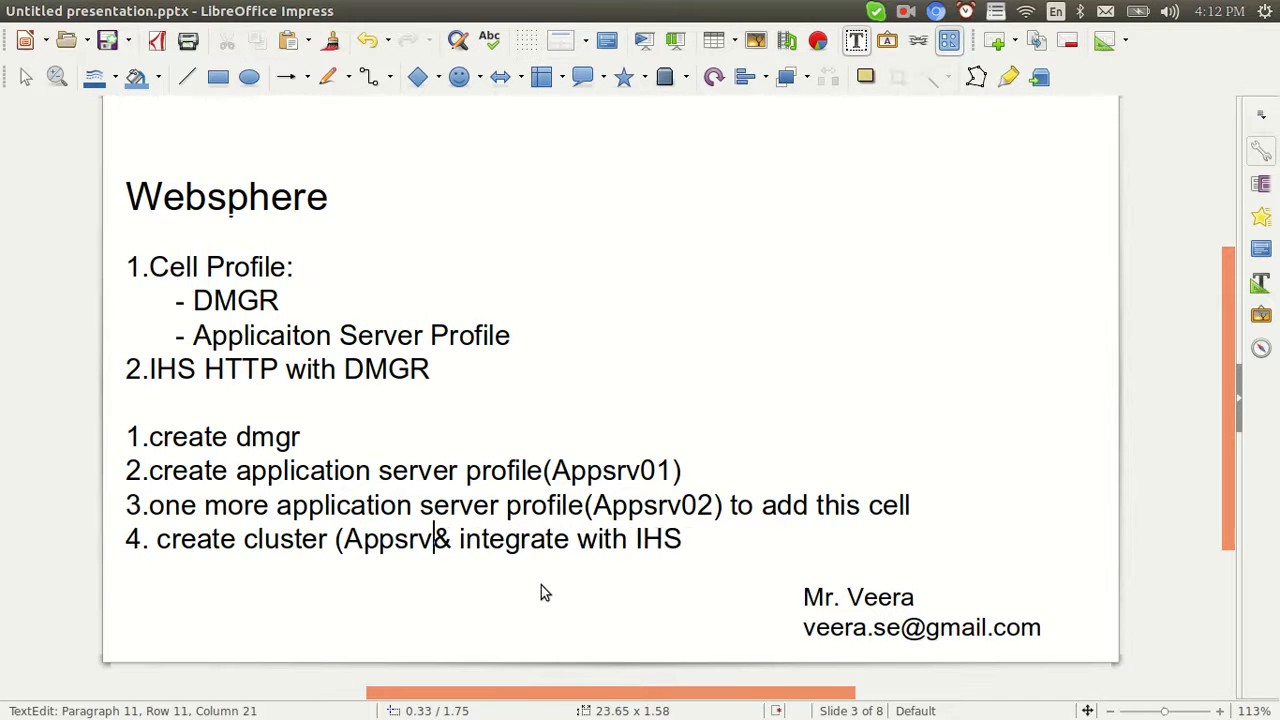
pyautogui.write('&App')
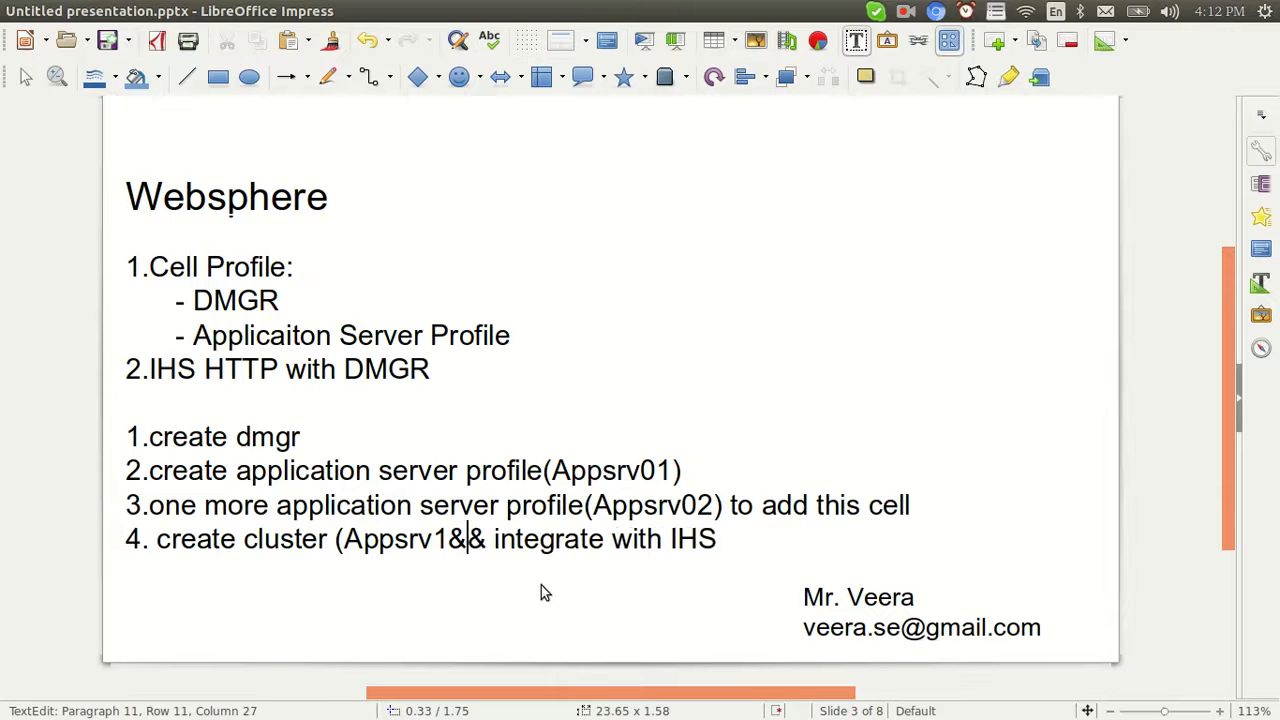
pyautogui.write('srv2)')
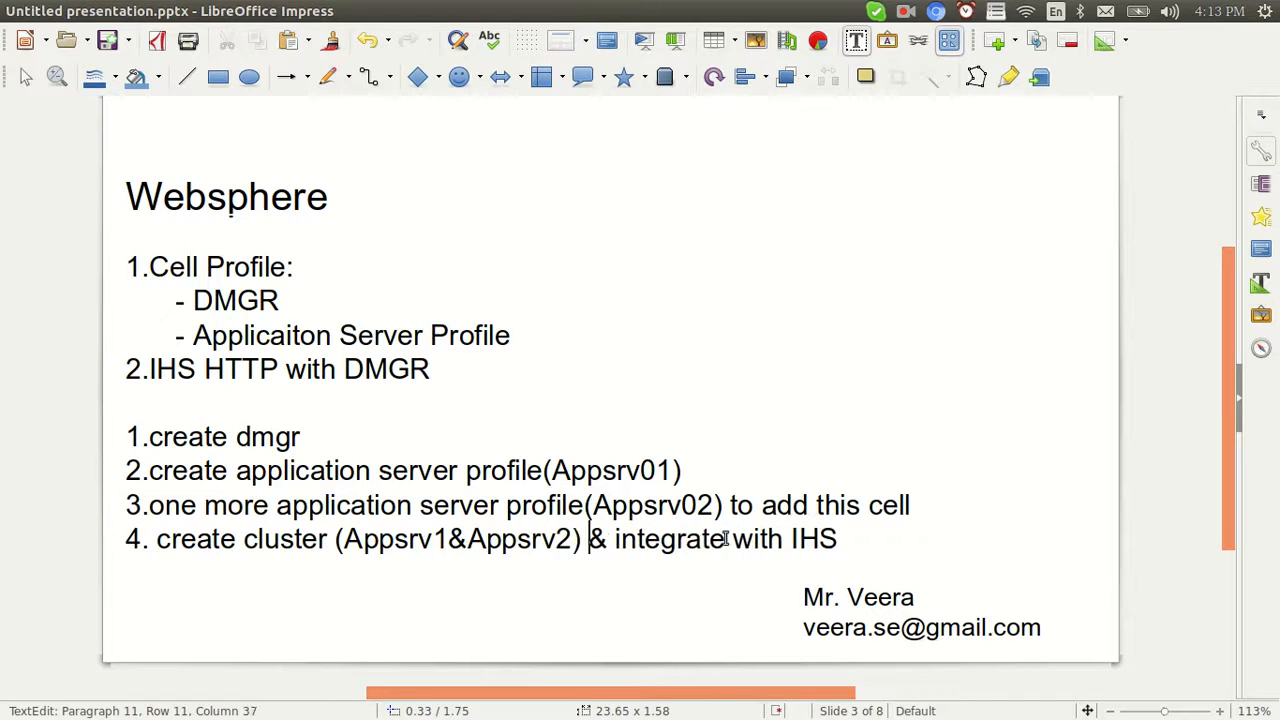
pyautogui.hotkey('alt', 'Tab')
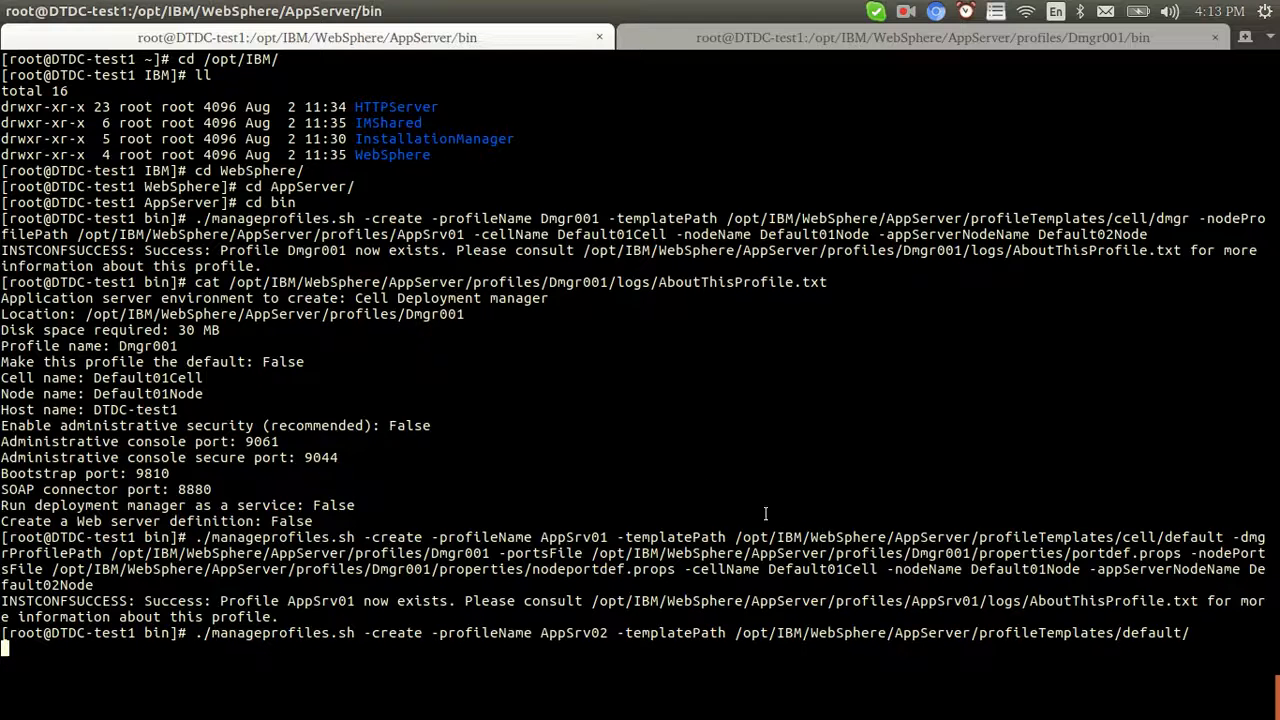
# Confirm INSTCONFSUCCESS for AppSrv02, then open the cell configuration page in the console
pyautogui.hotkey('alt', 'Tab')
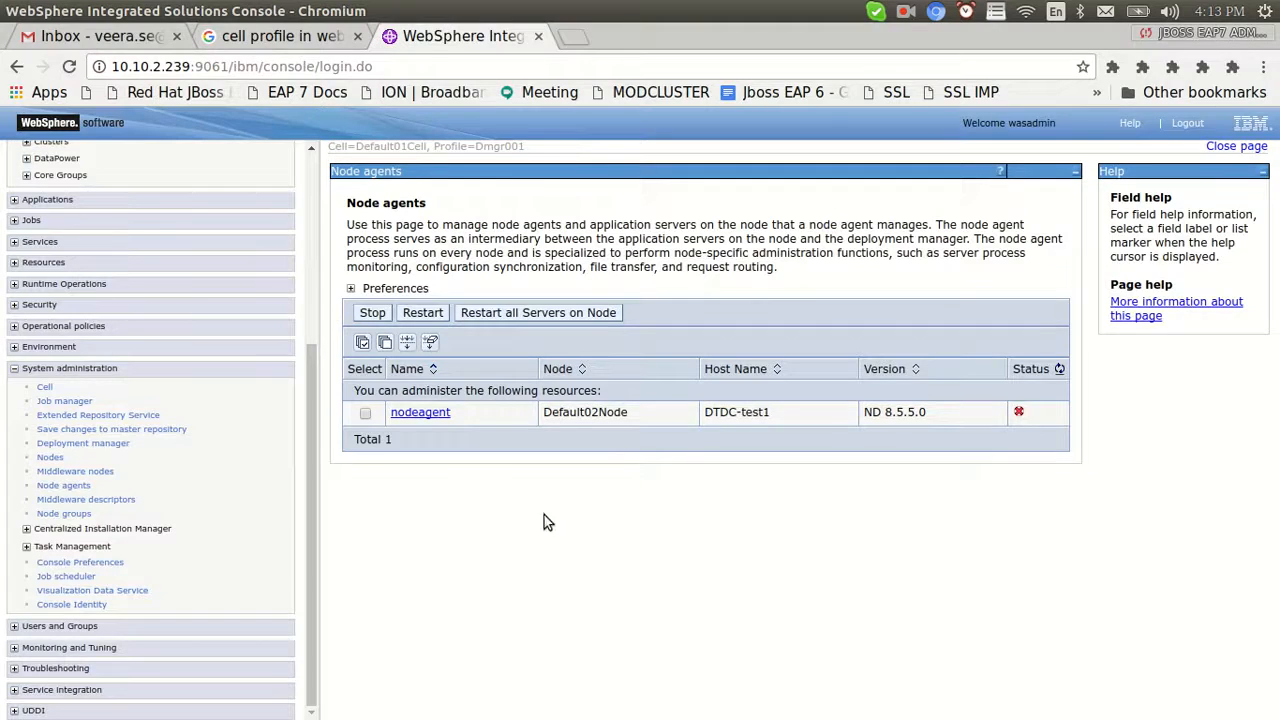
pyautogui.hotkey('alt', 'Tab')
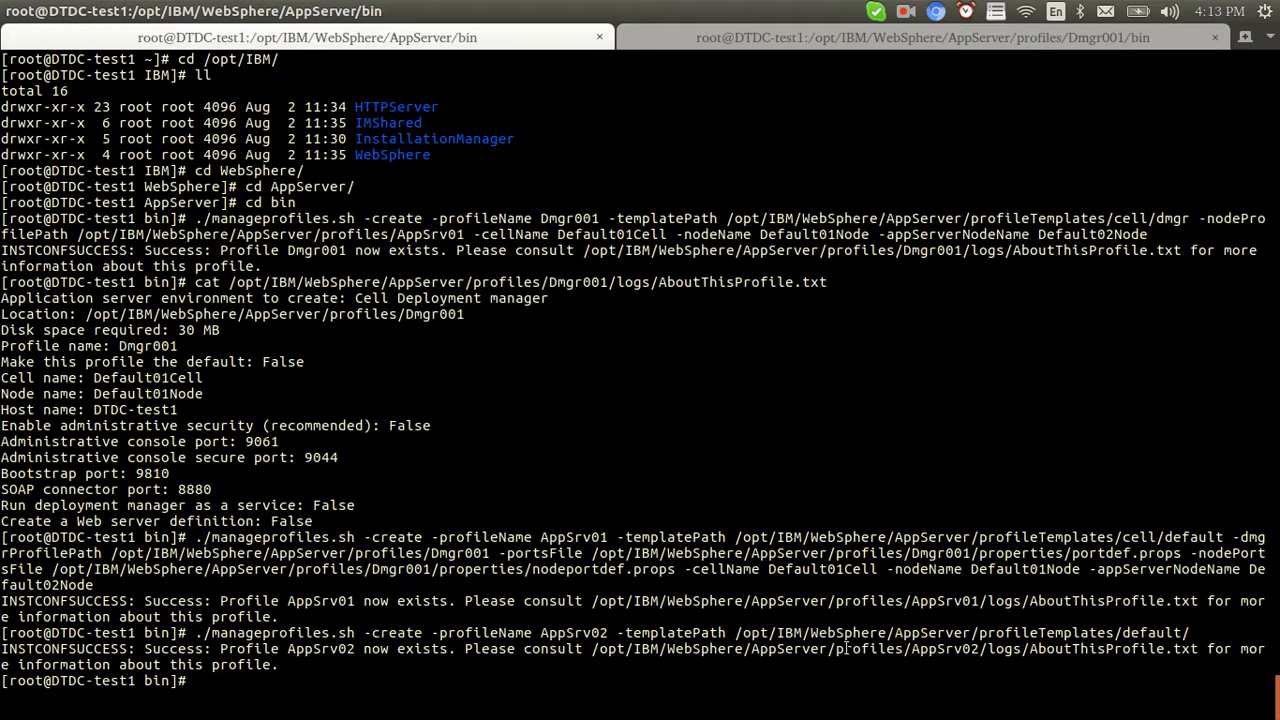
pyautogui.doubleClick(570, 632)
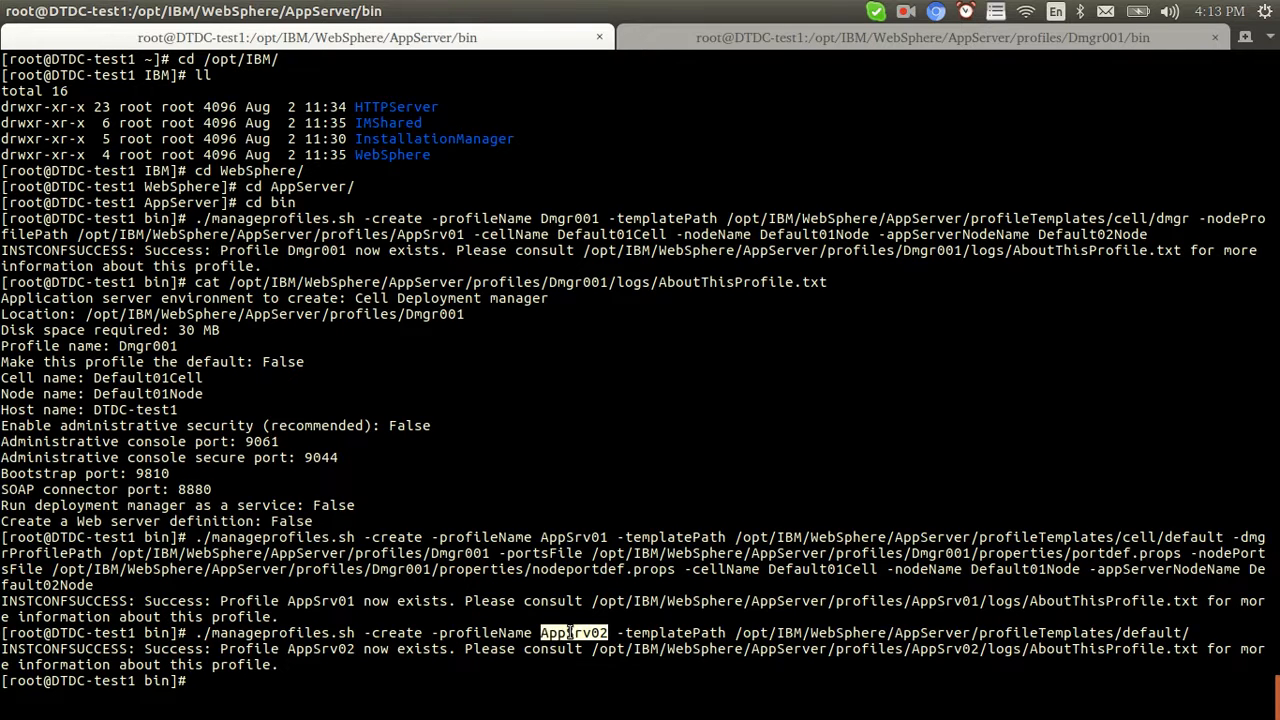
pyautogui.hotkey('alt', 'Tab')
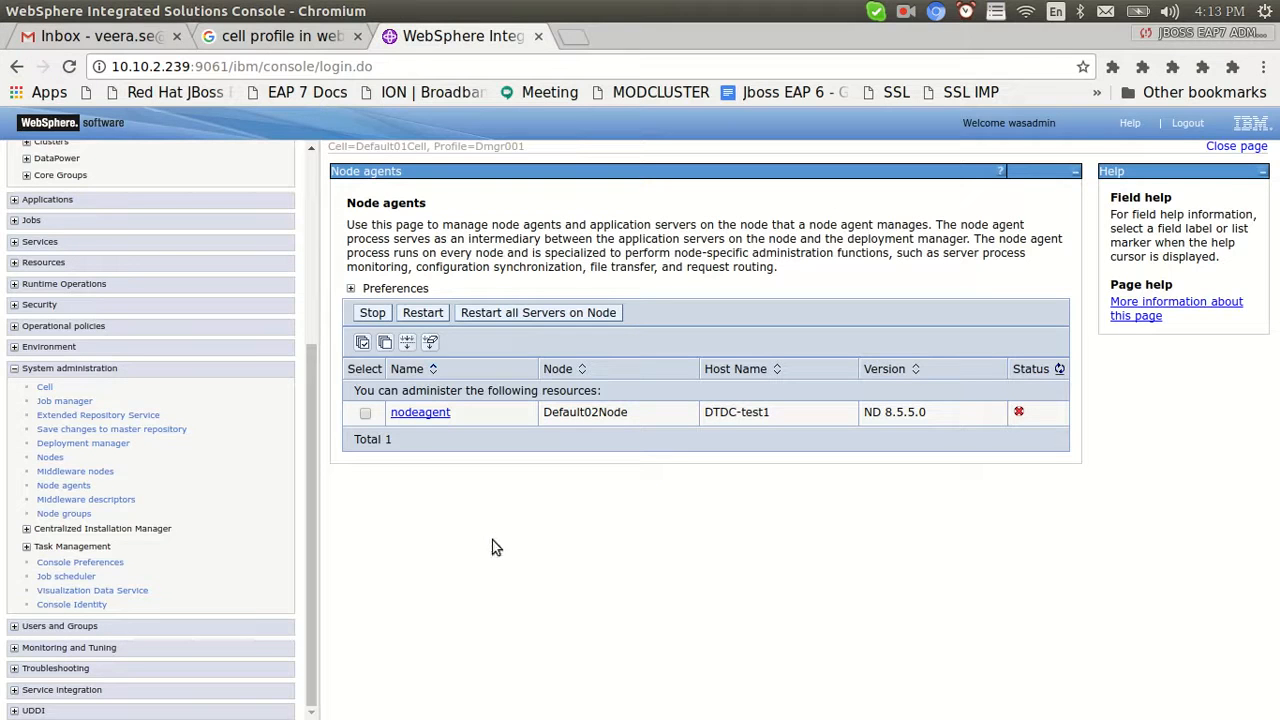
pyautogui.click(45, 388)
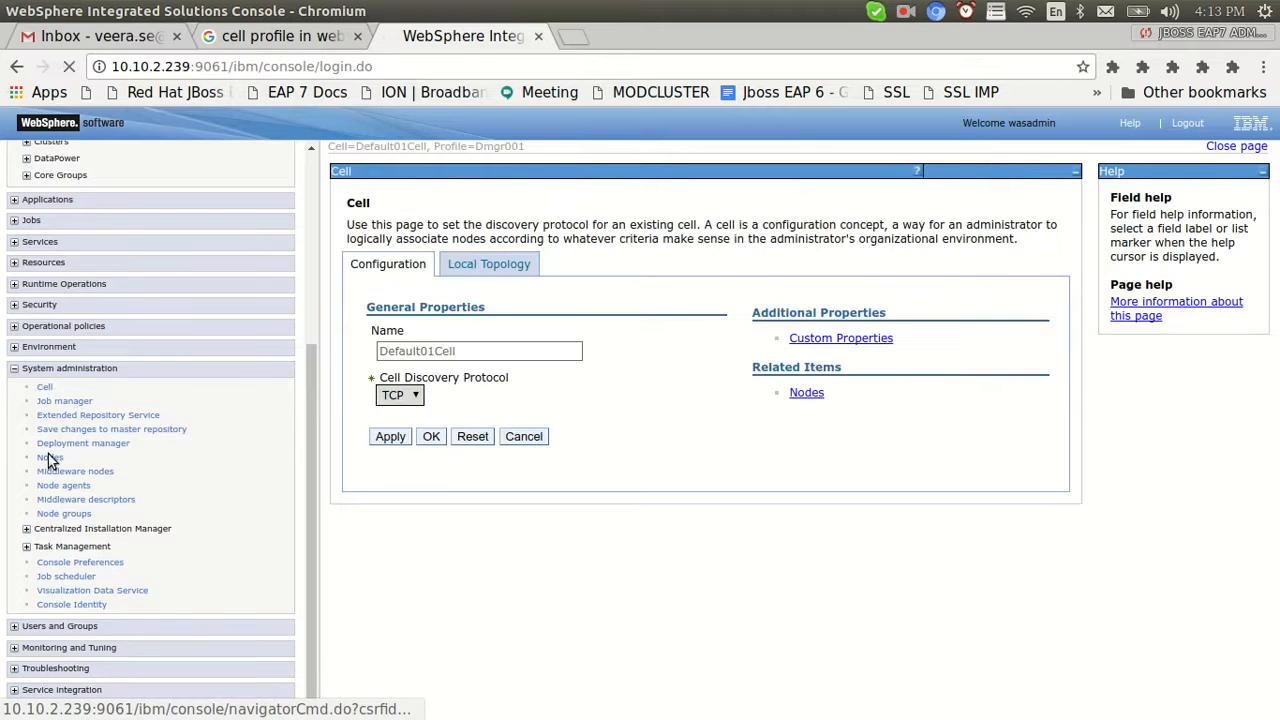
# Start adding a managed node with host 10.10.2.239
pyautogui.click(48, 458)
pyautogui.click(395, 300)
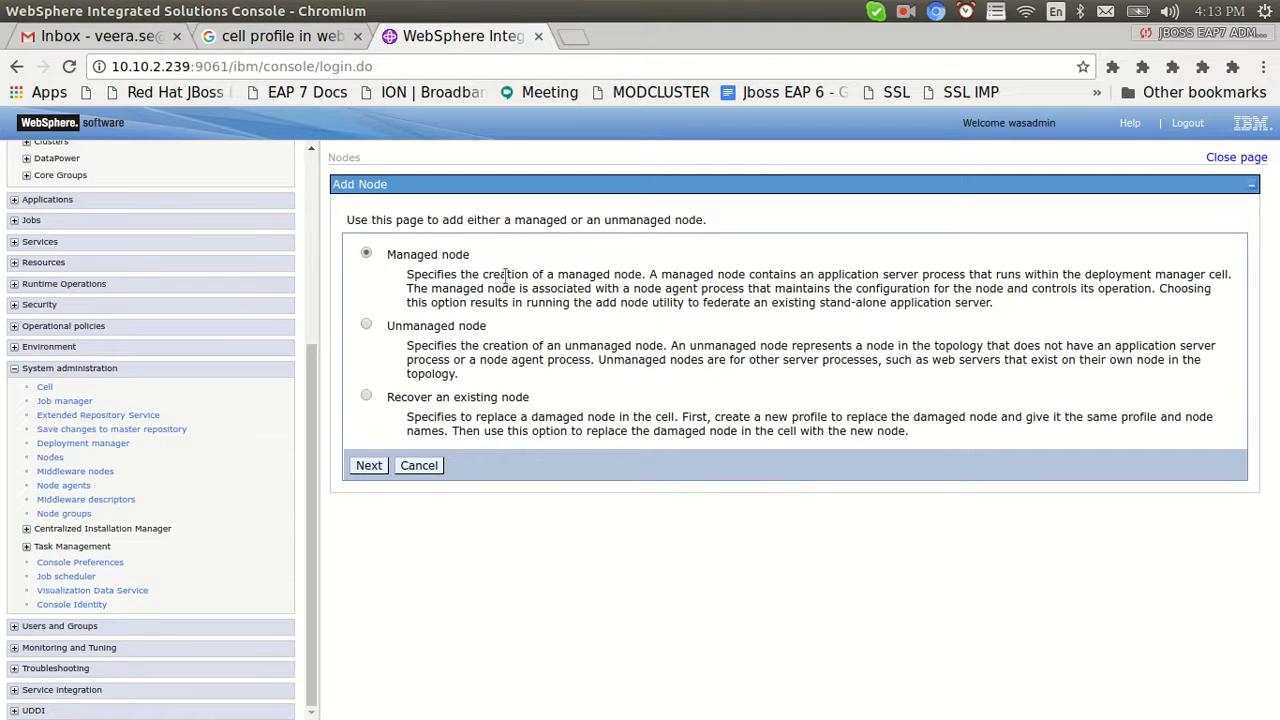
pyautogui.click(369, 465)
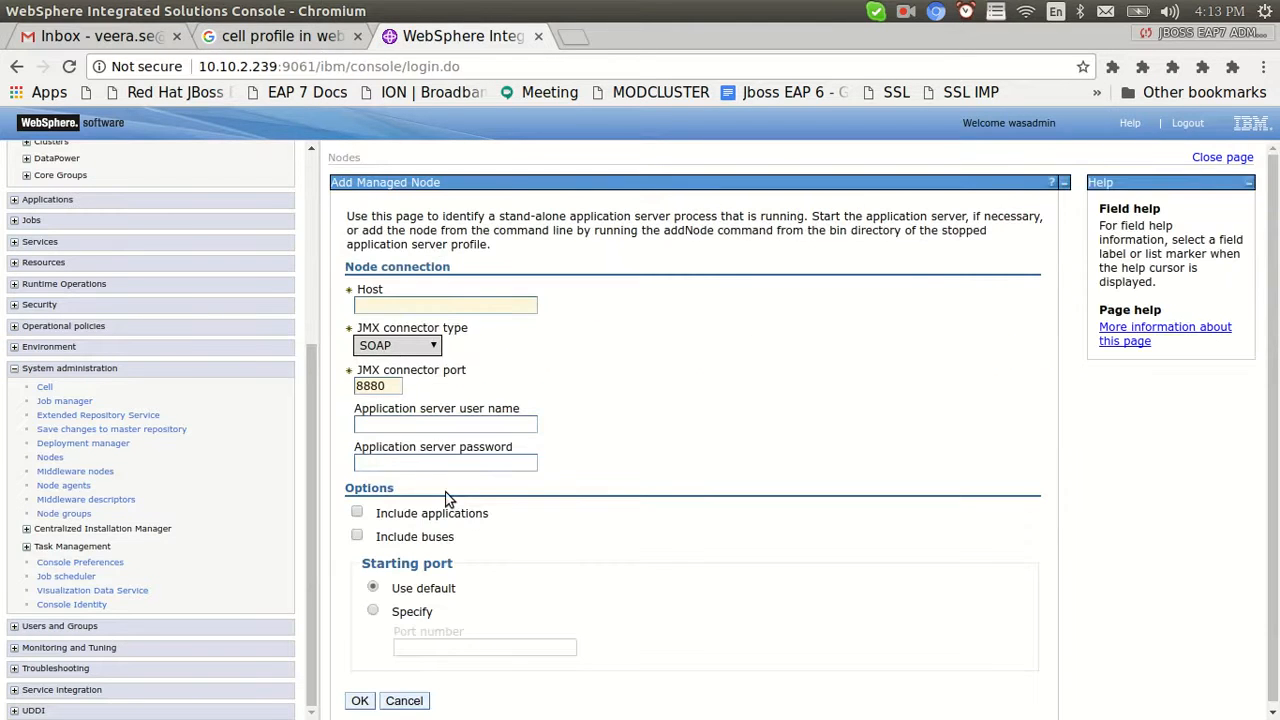
pyautogui.click(389, 306)
pyautogui.write('10.10.2.239')
pyautogui.click(408, 325)
pyautogui.moveTo(487, 310); pyautogui.dragTo(344, 307)
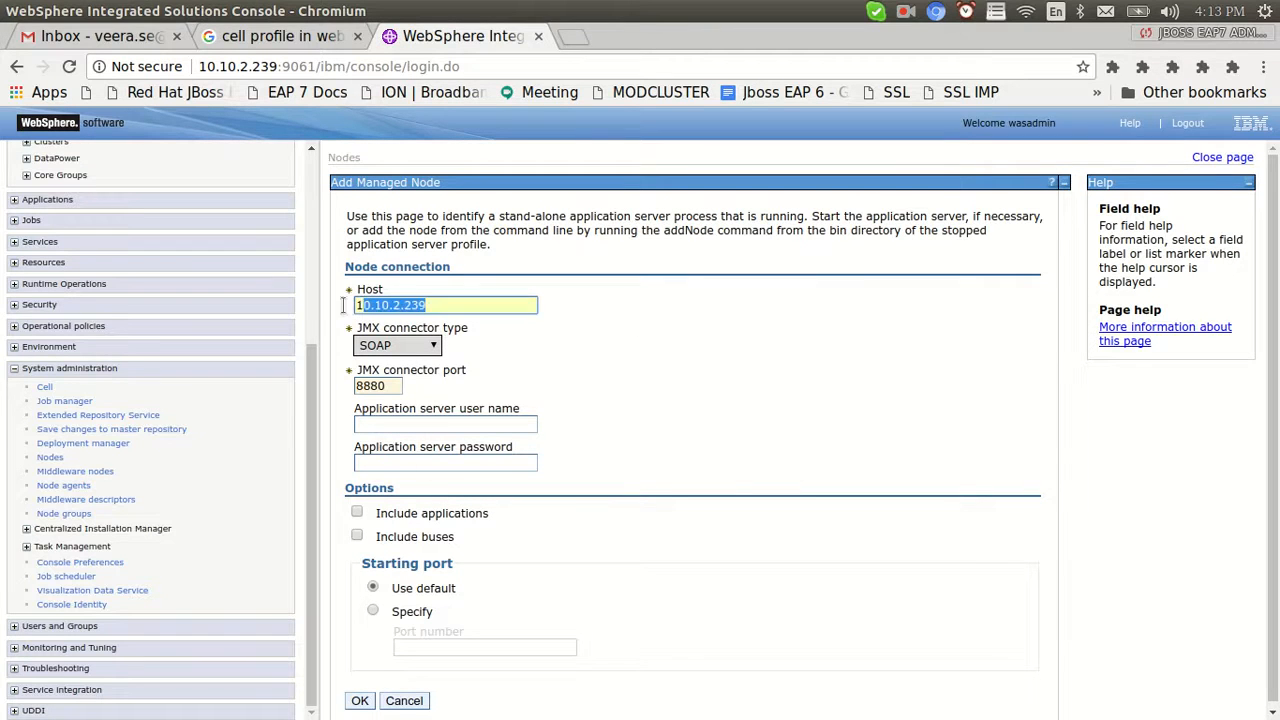
# Display the AppSrv02 profile log with cat to find its SOAP connector port 8881
pyautogui.hotkey('alt', 'Tab')
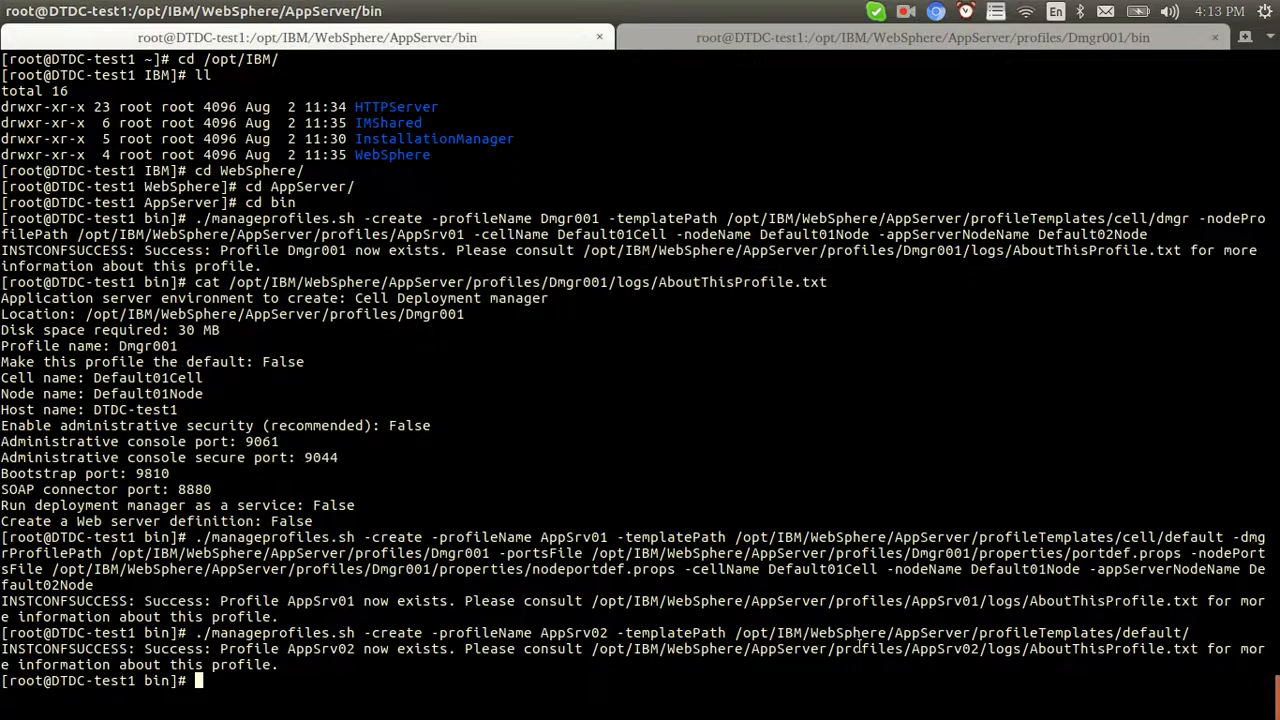
pyautogui.doubleClick(860, 648)
pyautogui.rightClick(860, 648)
pyautogui.click(898, 532)
pyautogui.write('cat')
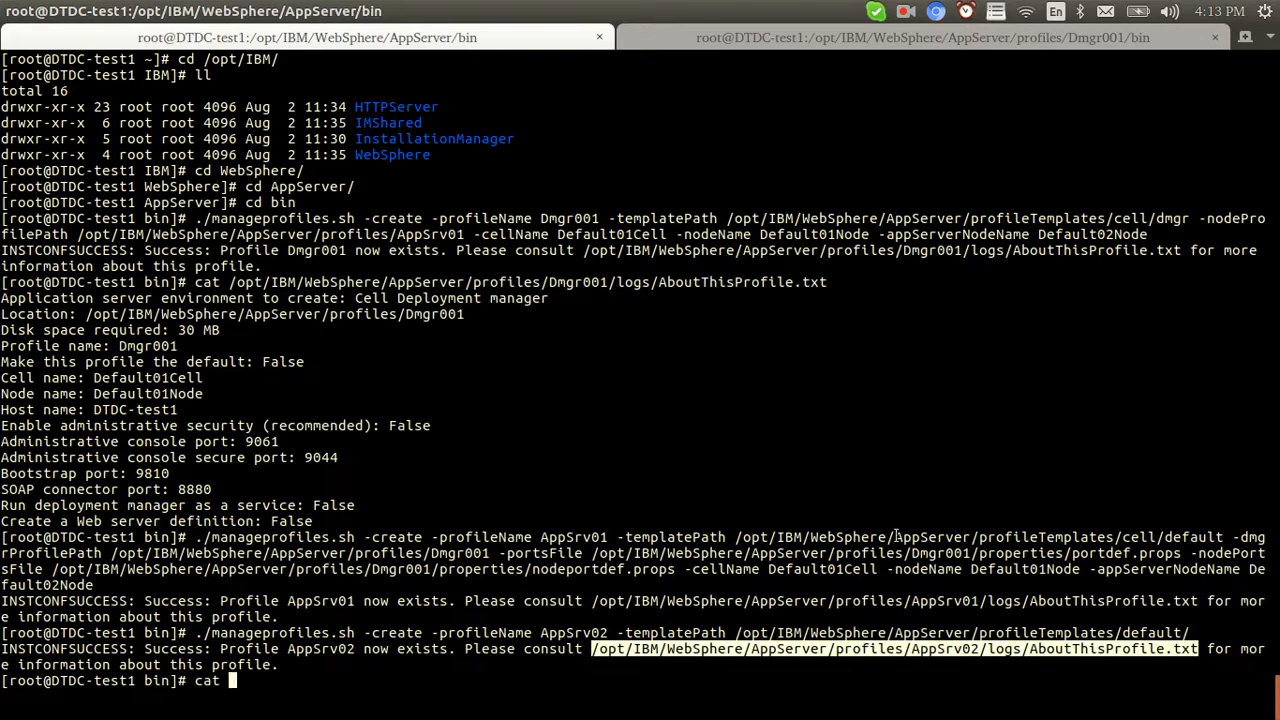
pyautogui.rightClick(766, 480)
pyautogui.click(830, 543)
pyautogui.press('Return')
pyautogui.click(196, 556)
pyautogui.moveTo(9, 635); pyautogui.dragTo(43, 635)
pyautogui.doubleClick(195, 633)
pyautogui.doubleClick(572, 362)
# Set JMX port 8881, admin user name and password, include applications and buses, and submit
pyautogui.hotkey('alt', 'Tab')
pyautogui.click(395, 387)
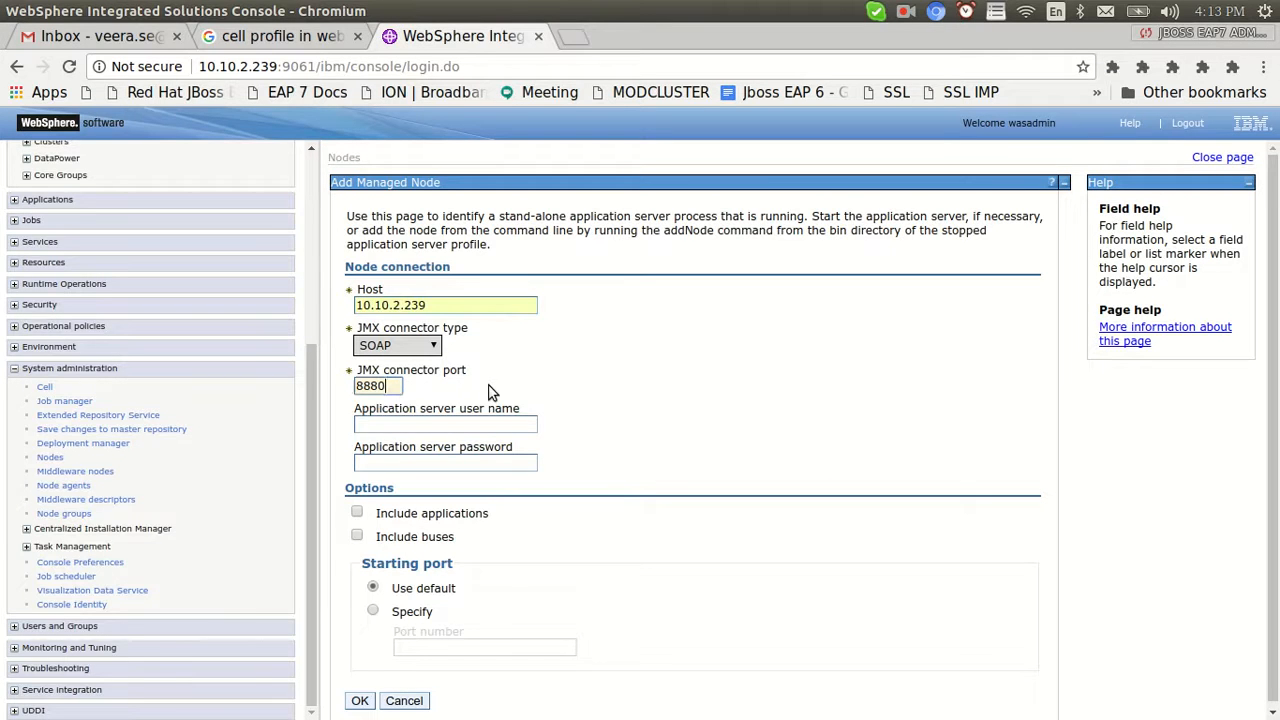
pyautogui.press('BackSpace')
pyautogui.write('1')
pyautogui.click(450, 426)
pyautogui.write('was')
pyautogui.click(450, 443)
pyautogui.click(444, 461)
pyautogui.write('wasadmin')
pyautogui.click(357, 512)
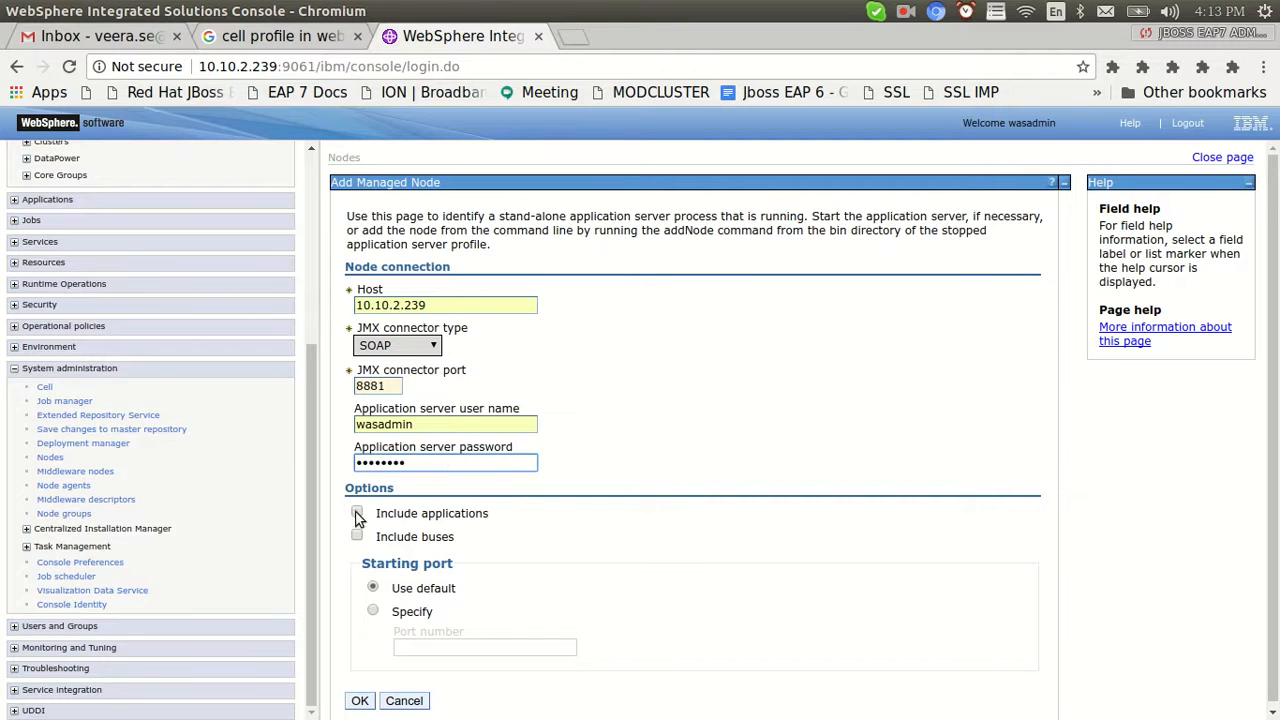
pyautogui.click(357, 536)
pyautogui.click(358, 700)
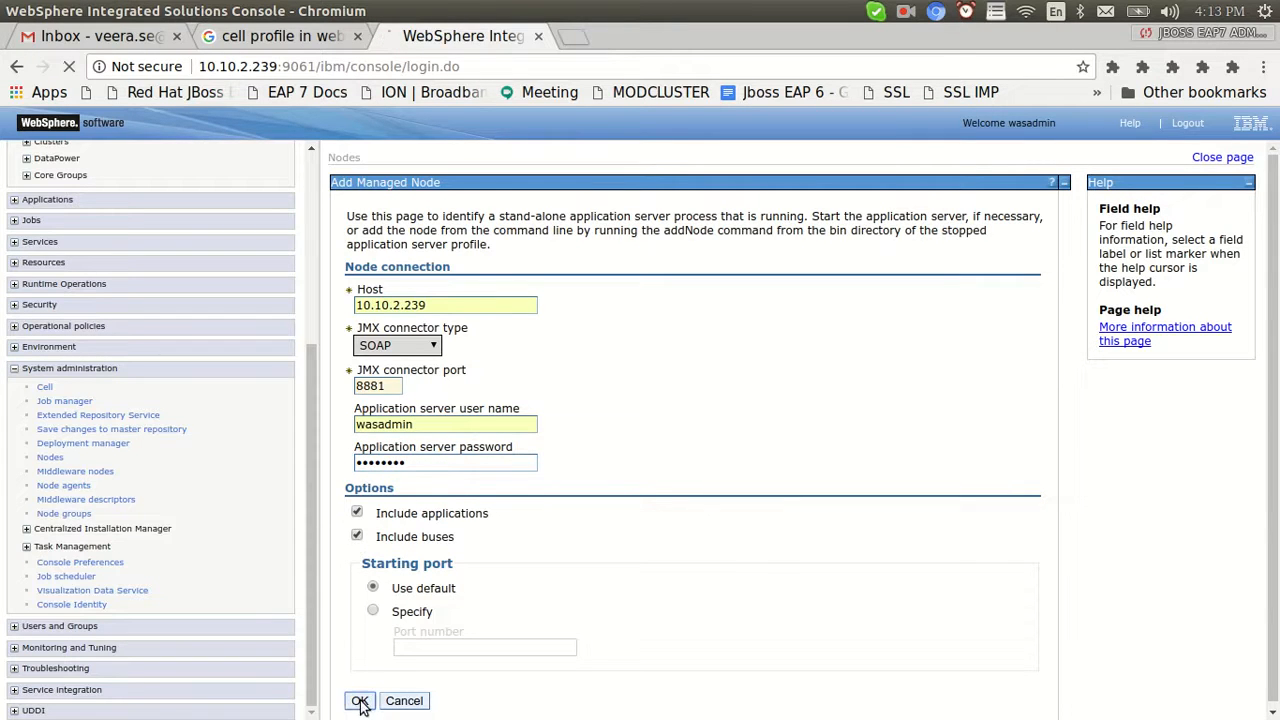
# Note the connection failure, then print the working directory and start a cd into profiles
pyautogui.moveTo(517, 276); pyautogui.dragTo(472, 228)
pyautogui.click(485, 440)
pyautogui.hotkey('alt', 'Tab')
pyautogui.write('pwd')
pyautogui.press('Return')
pyautogui.write('c')
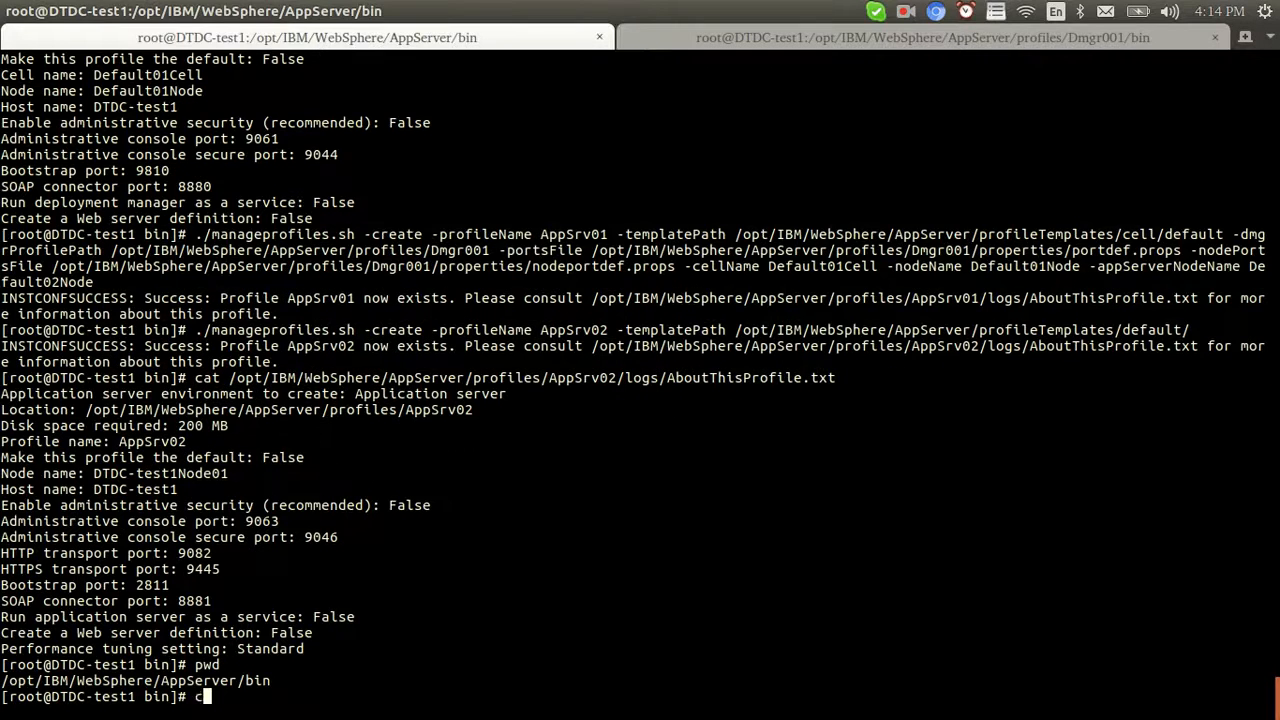
pyautogui.write('d ../profiles/A')
# Move into AppSrv02/bin and run ./startServer.sh server1
pyautogui.press('Tab')
pyautogui.write('2')
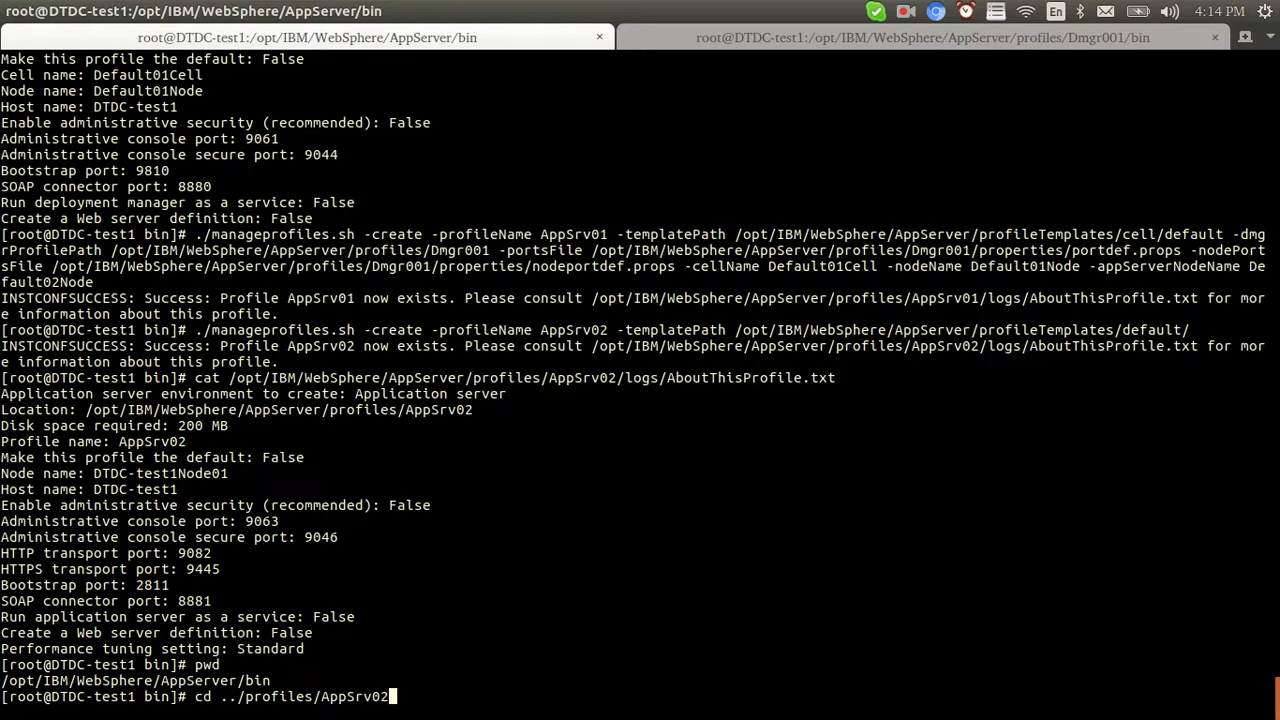
pyautogui.write('/bin/')
pyautogui.press('Return')
pyautogui.write('cd')
pyautogui.press('BackSpace')
pyautogui.press('BackSpace')
pyautogui.press('BackSpace')
pyautogui.write('./start')
pyautogui.press('Tab')
pyautogui.write('ser')
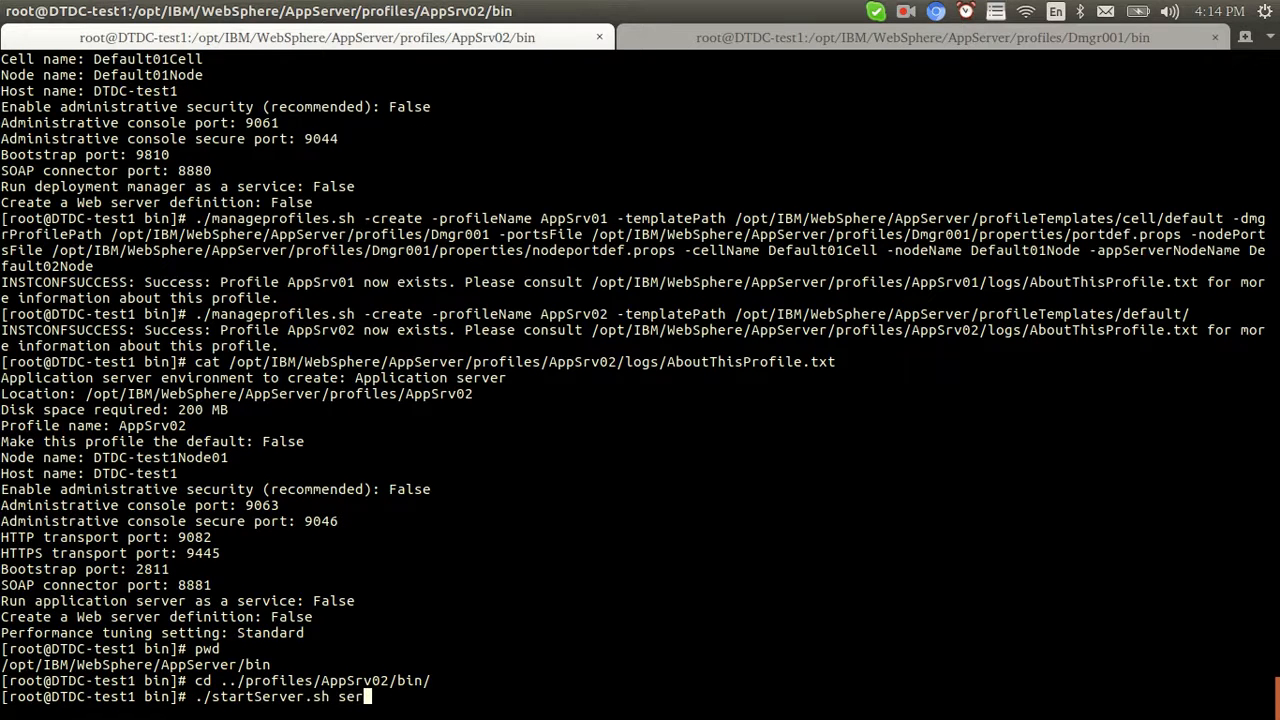
pyautogui.write('ver1')
pyautogui.press('Return')
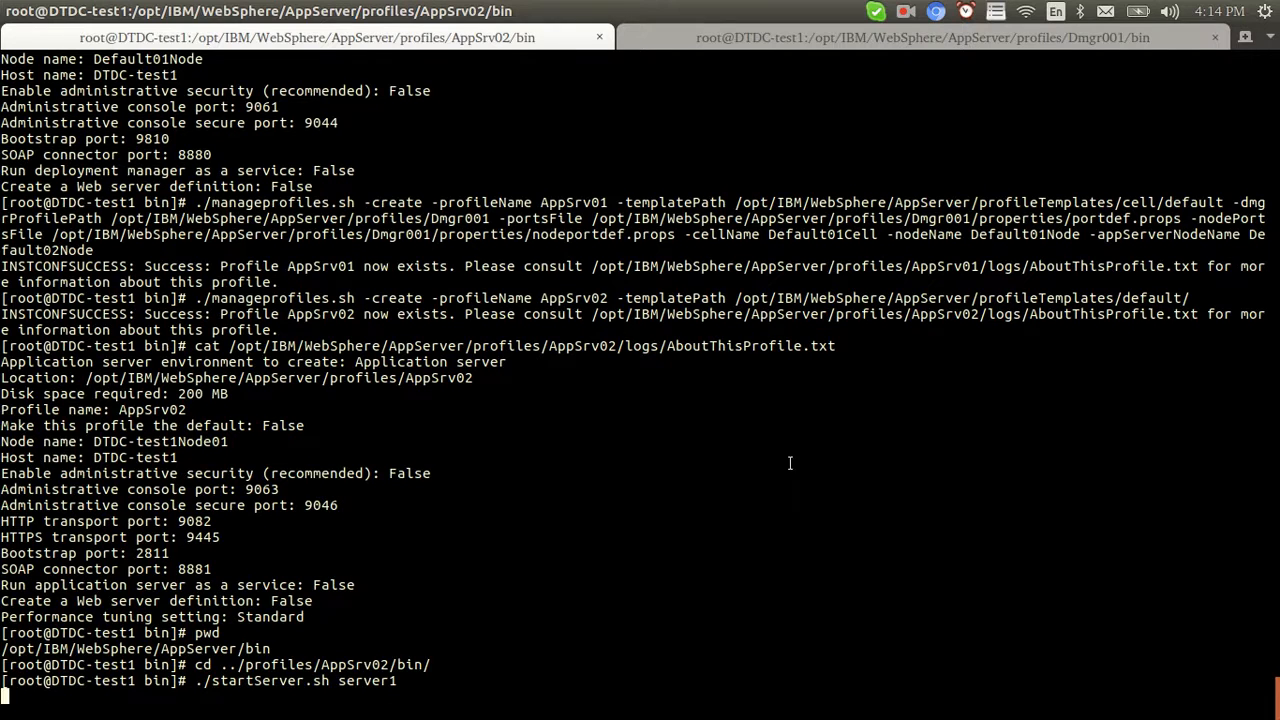
# Monitor server1 startup, checking the Dmgr001 session, until it reports open for e-business
pyautogui.doubleClick(591, 300)
pyautogui.click(579, 421)
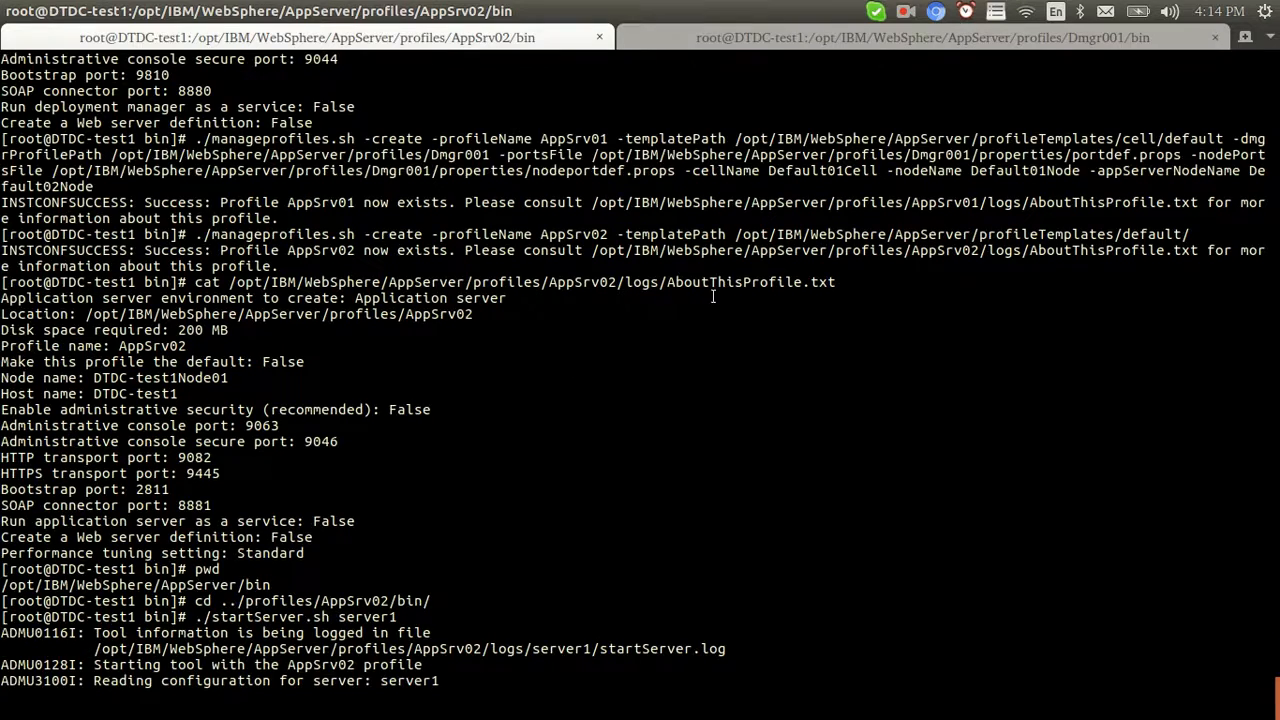
pyautogui.hotkey('alt', 'Tab')
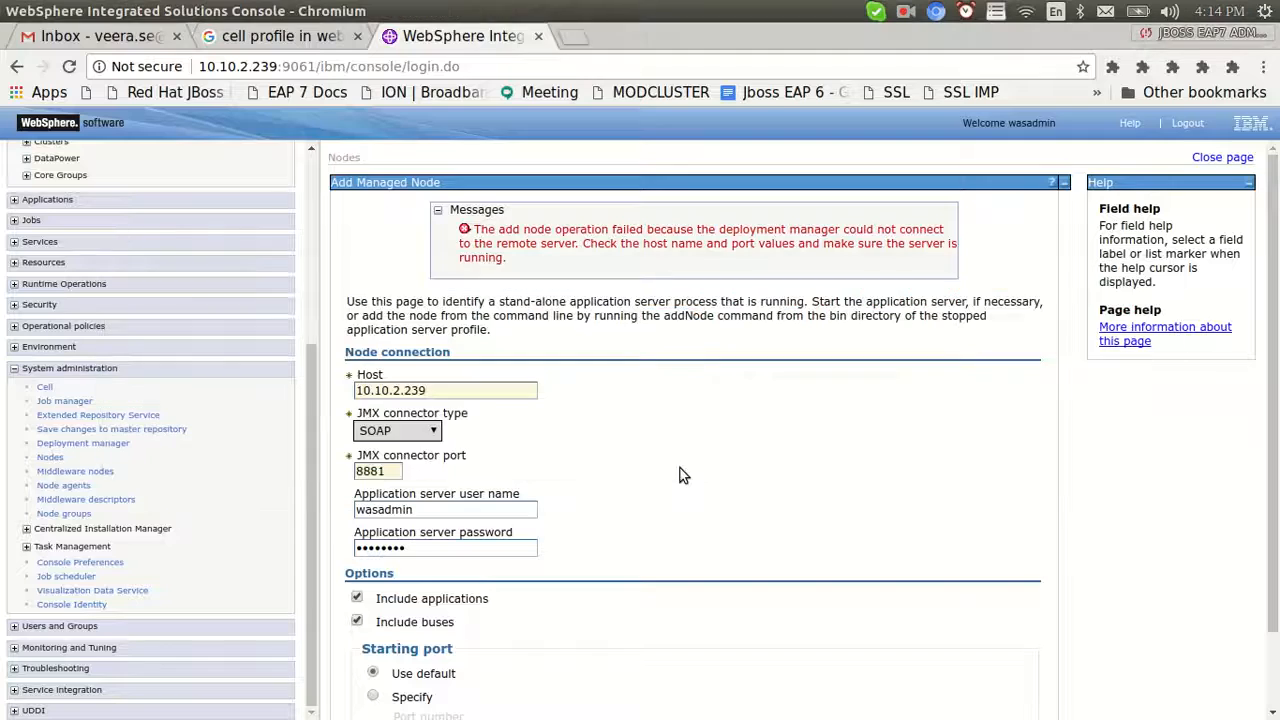
pyautogui.scroll(-2, 1043, 539)
pyautogui.hotkey('alt', 'Tab')
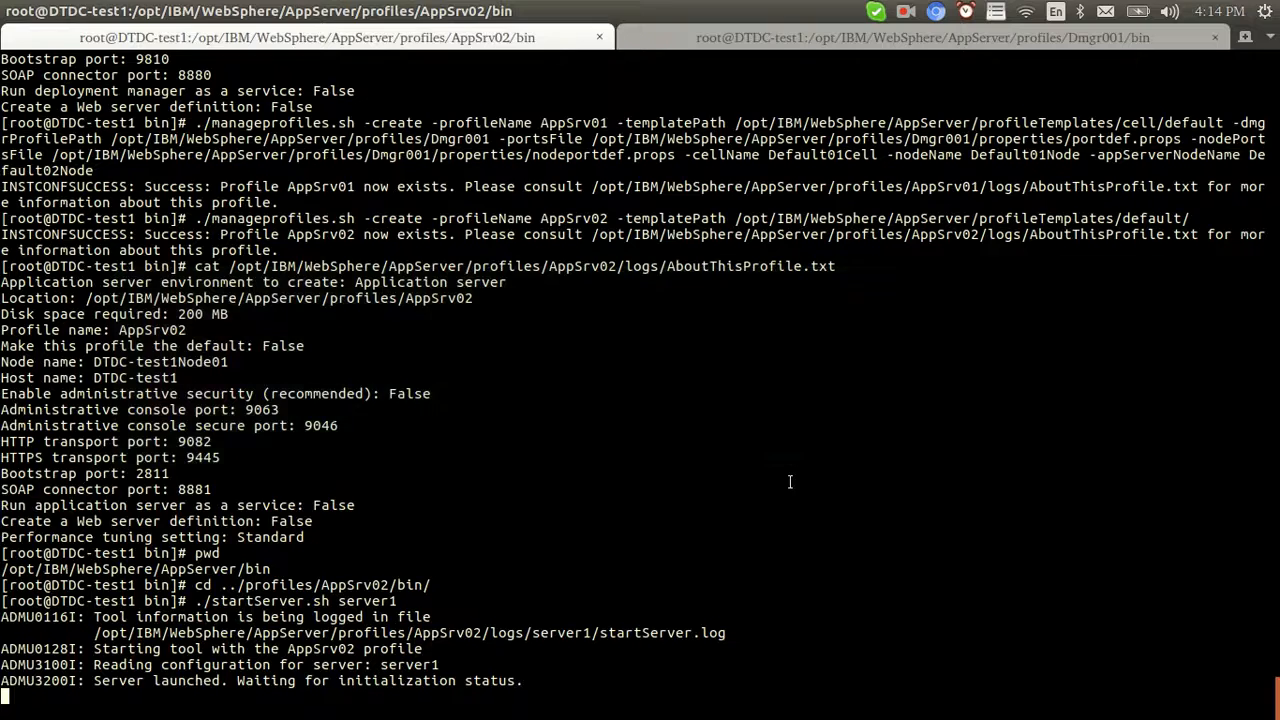
pyautogui.click(708, 36)
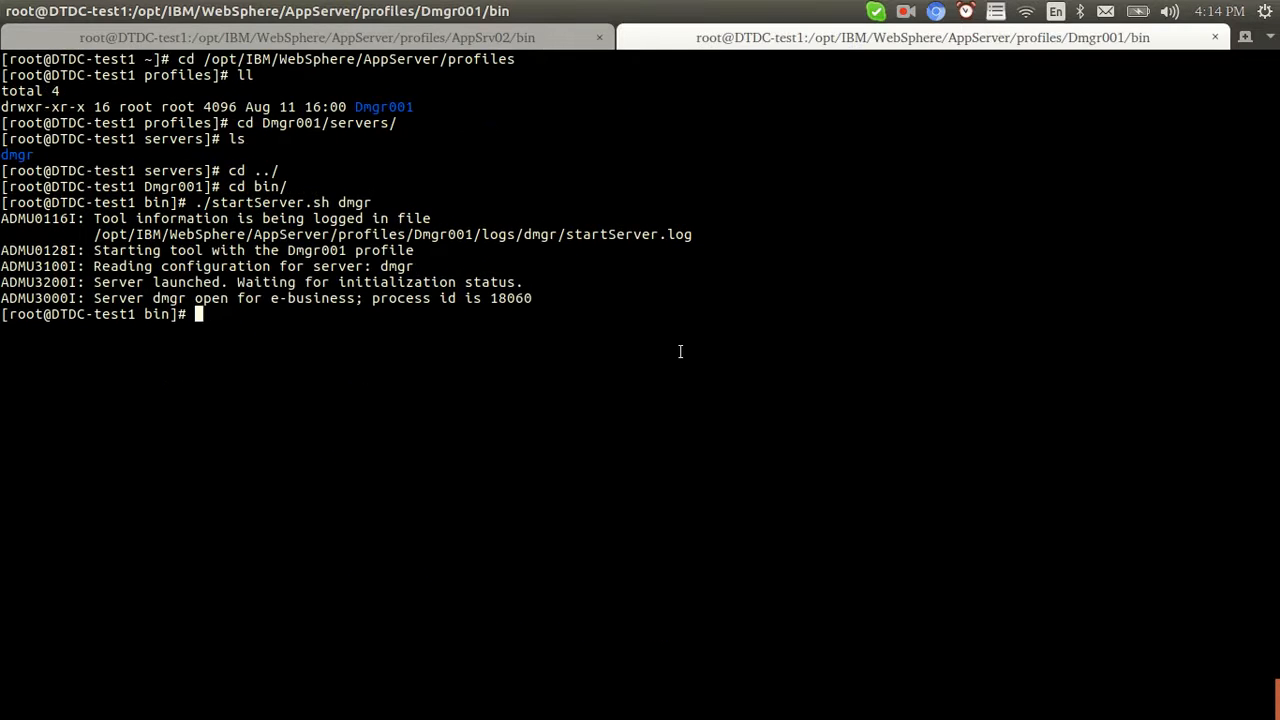
pyautogui.click(520, 38)
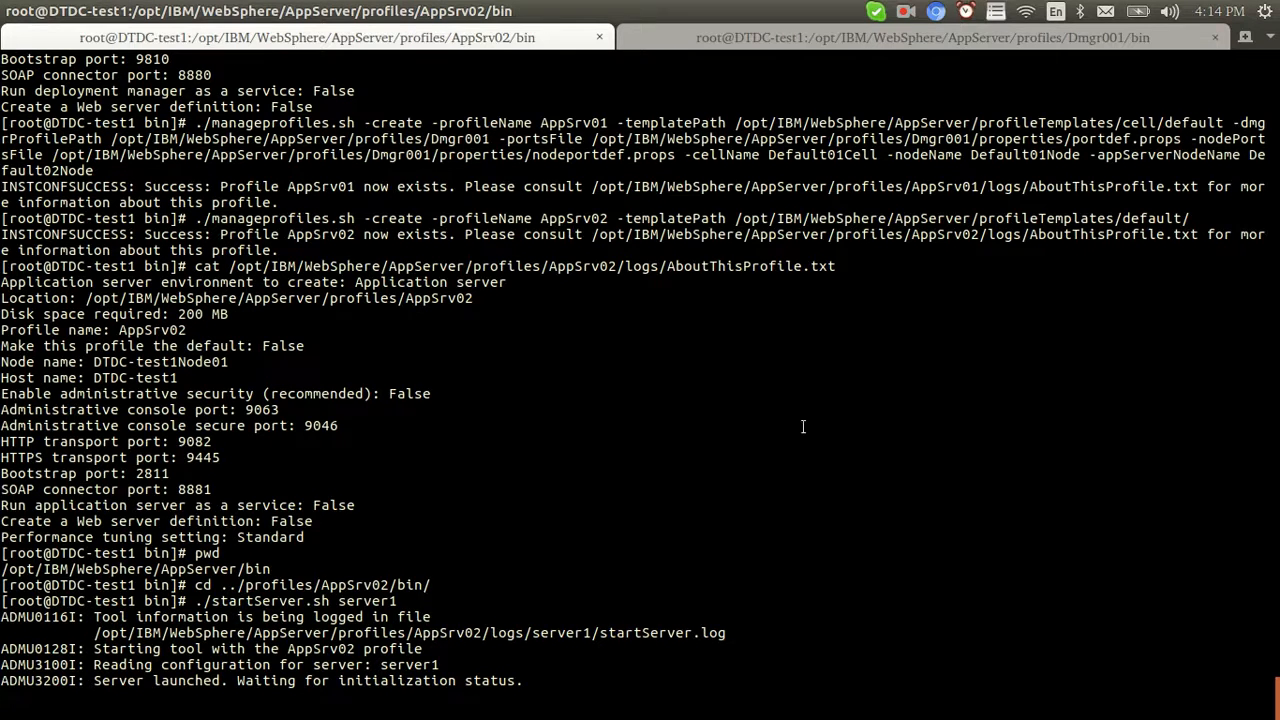
pyautogui.hotkey('alt', 'Tab')
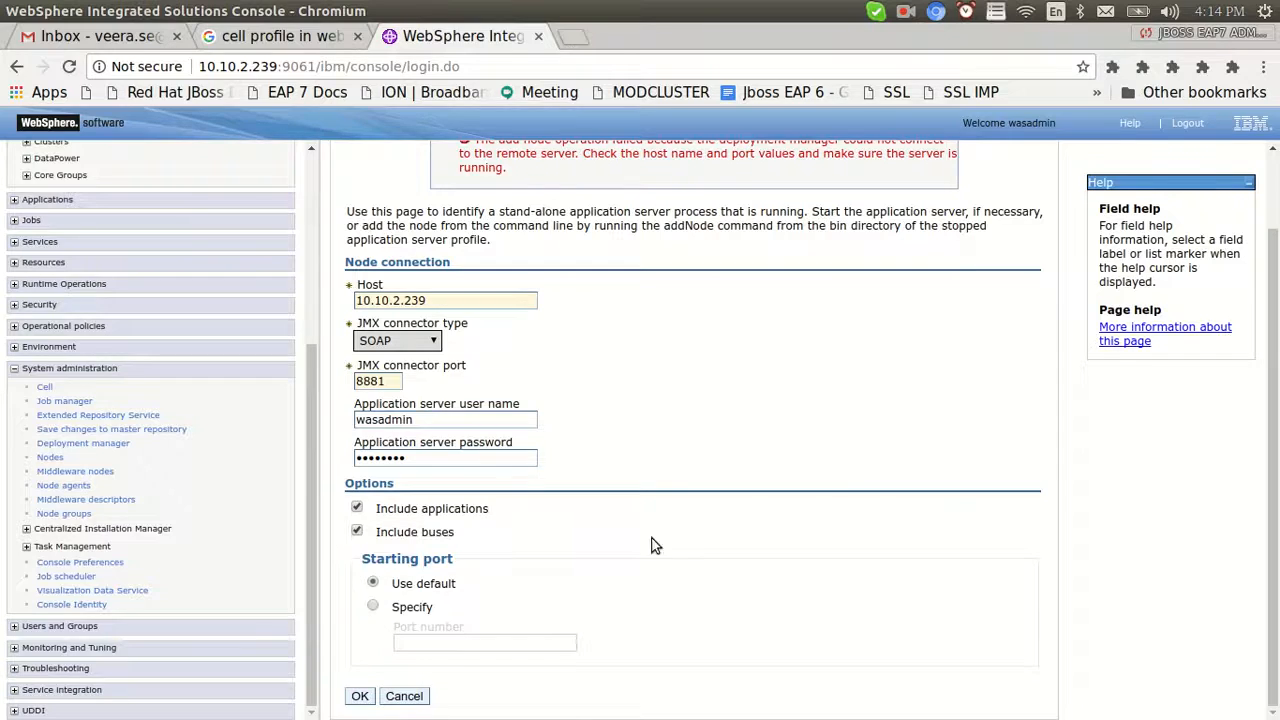
pyautogui.hotkey('alt', 'Tab')
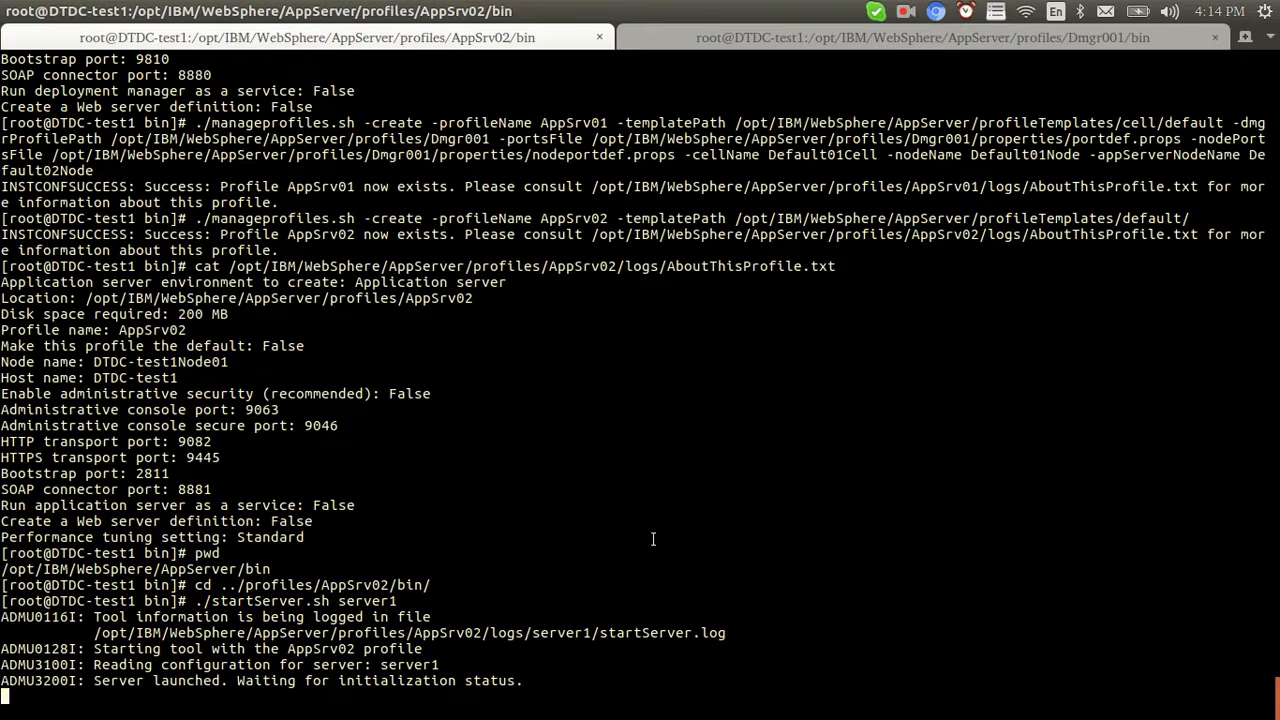
pyautogui.hotkey('alt', 'Tab')
pyautogui.hotkey('alt', 'Tab')
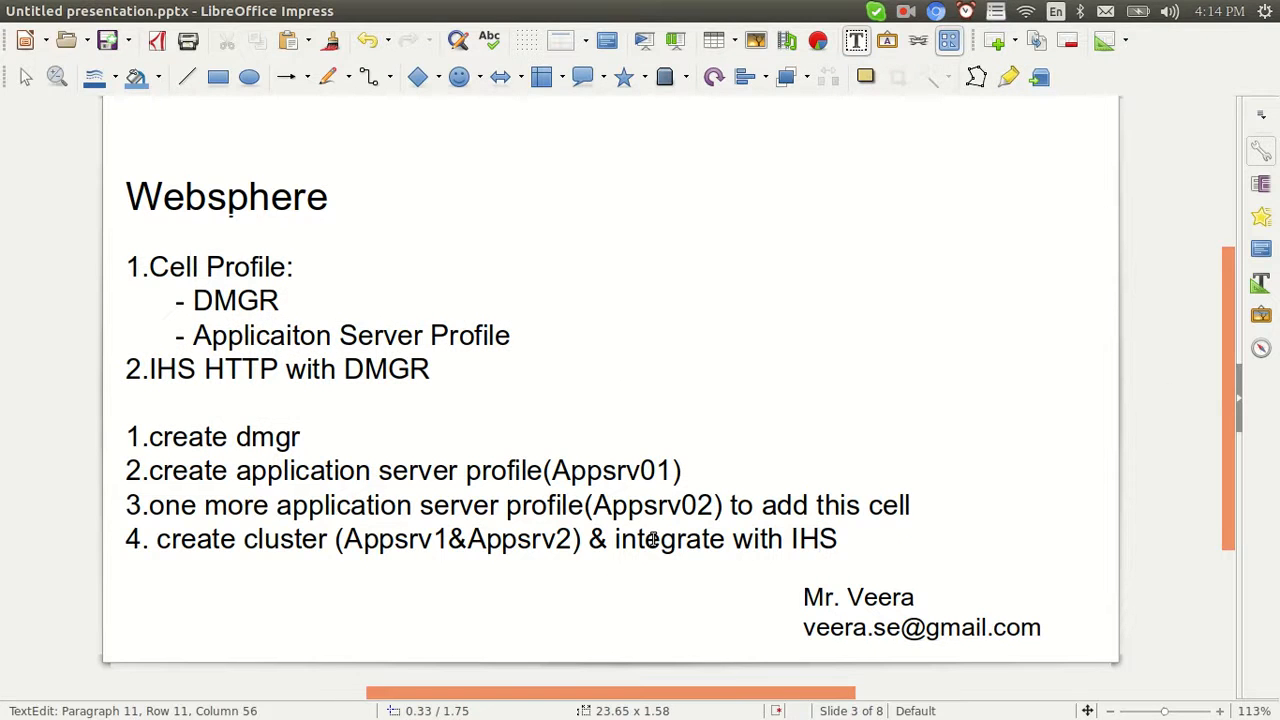
pyautogui.moveTo(911, 505); pyautogui.dragTo(754, 505)
pyautogui.hotkey('alt', 'Tab')
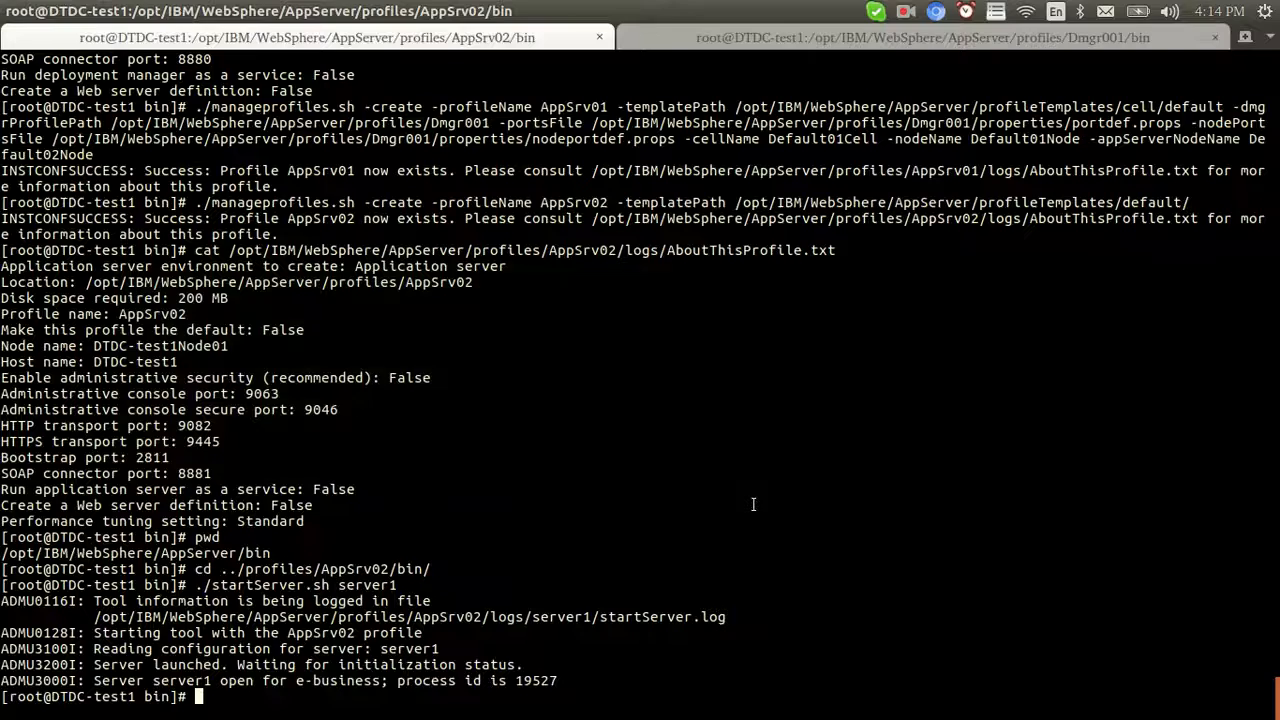
pyautogui.hotkey('alt', 'Tab')
pyautogui.hotkey('alt', 'Tab')
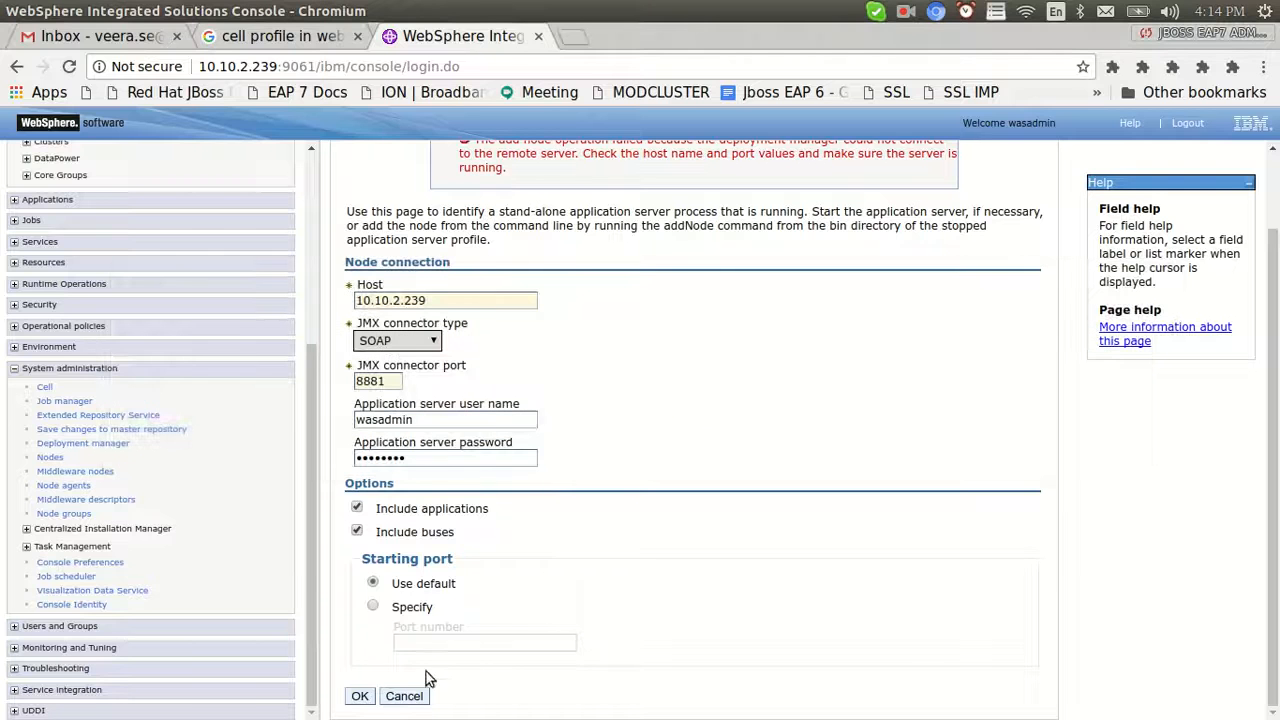
# Resubmit the add-node request, confirm DTDC-test1Node01 federated, and list the three nodes
pyautogui.click(361, 697)
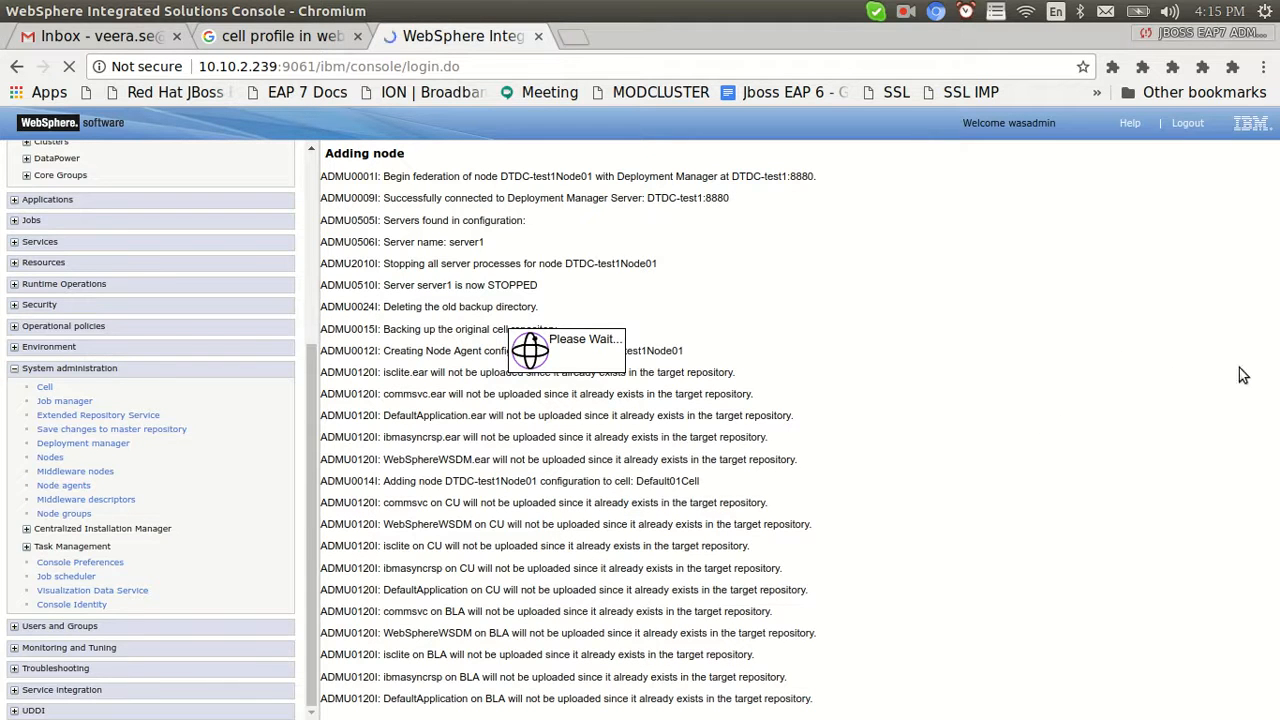
pyautogui.hotkey('alt', 'Tab')
pyautogui.hotkey('alt', 'Tab')
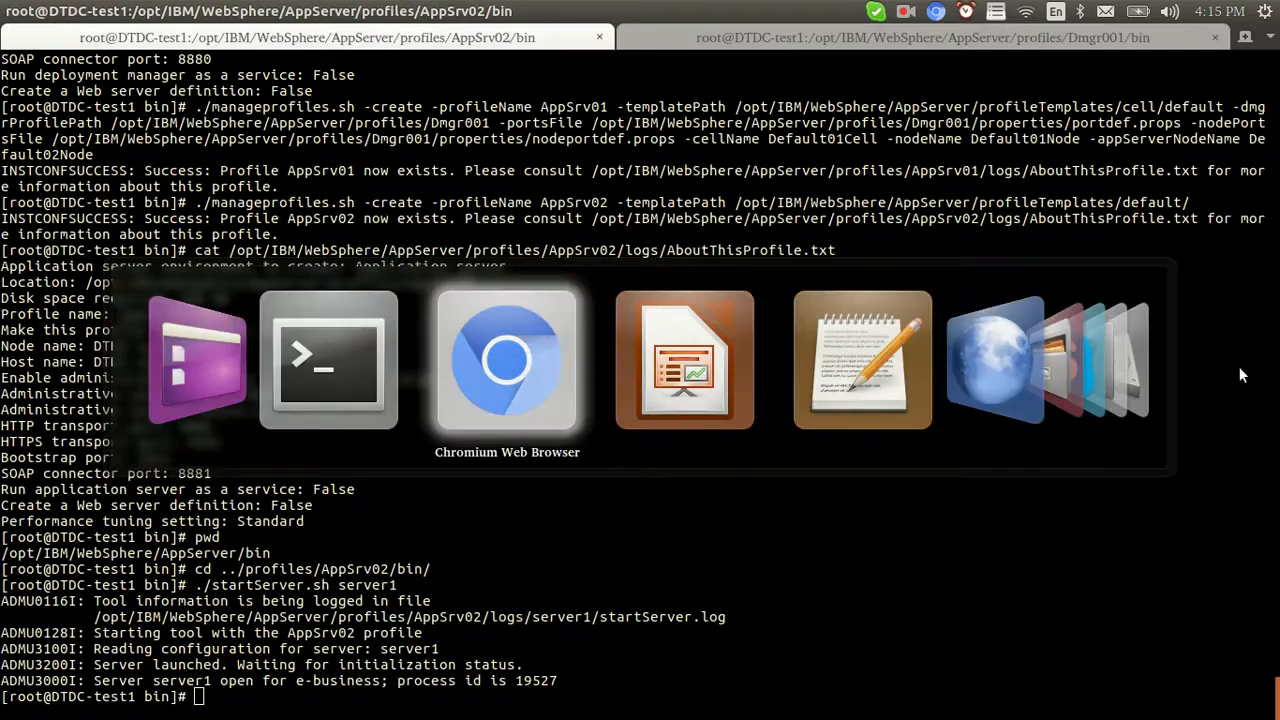
pyautogui.click(306, 38)
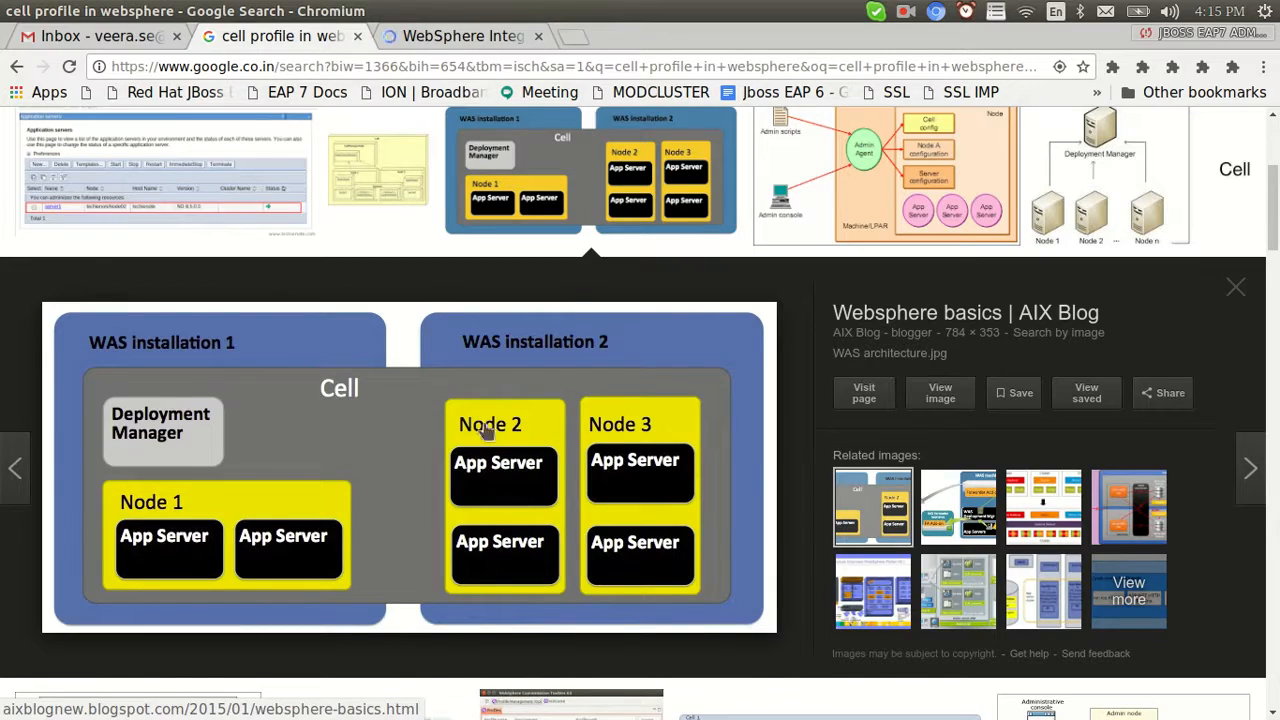
pyautogui.hotkey('alt', 'Tab')
pyautogui.hotkey('alt', 'Tab')
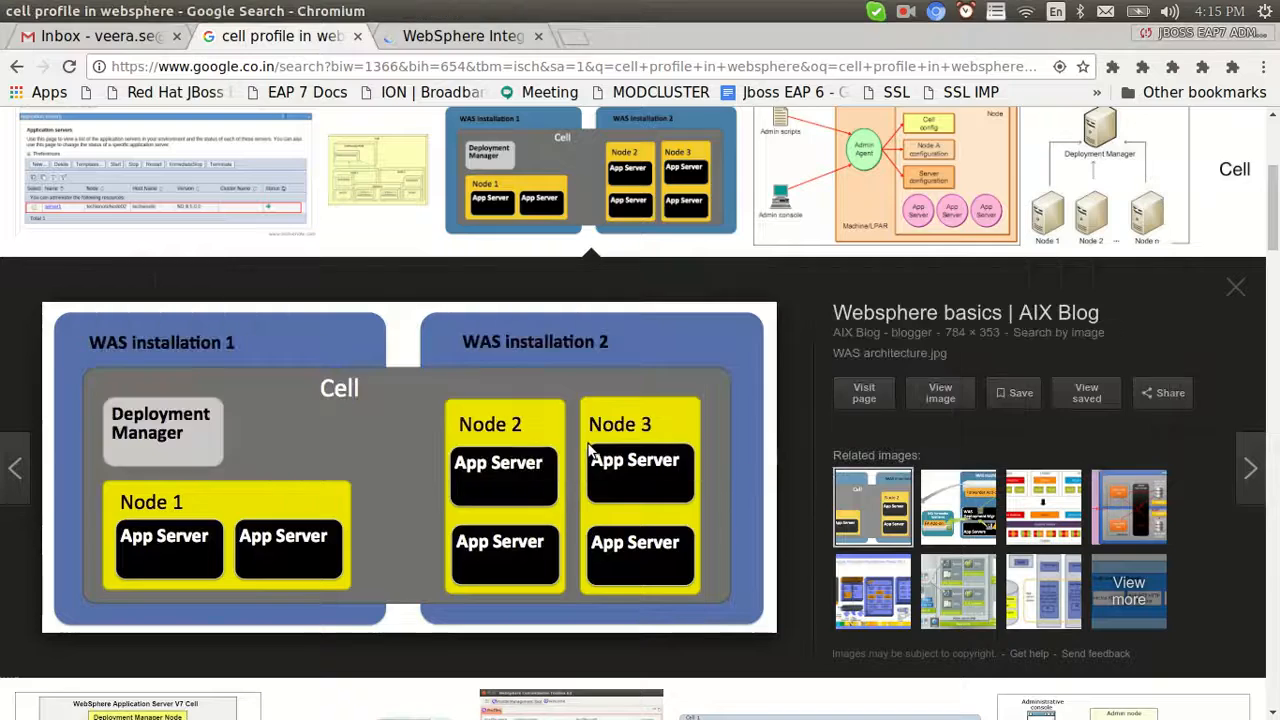
pyautogui.hotkey('alt', 'Tab')
pyautogui.hotkey('alt', 'Tab')
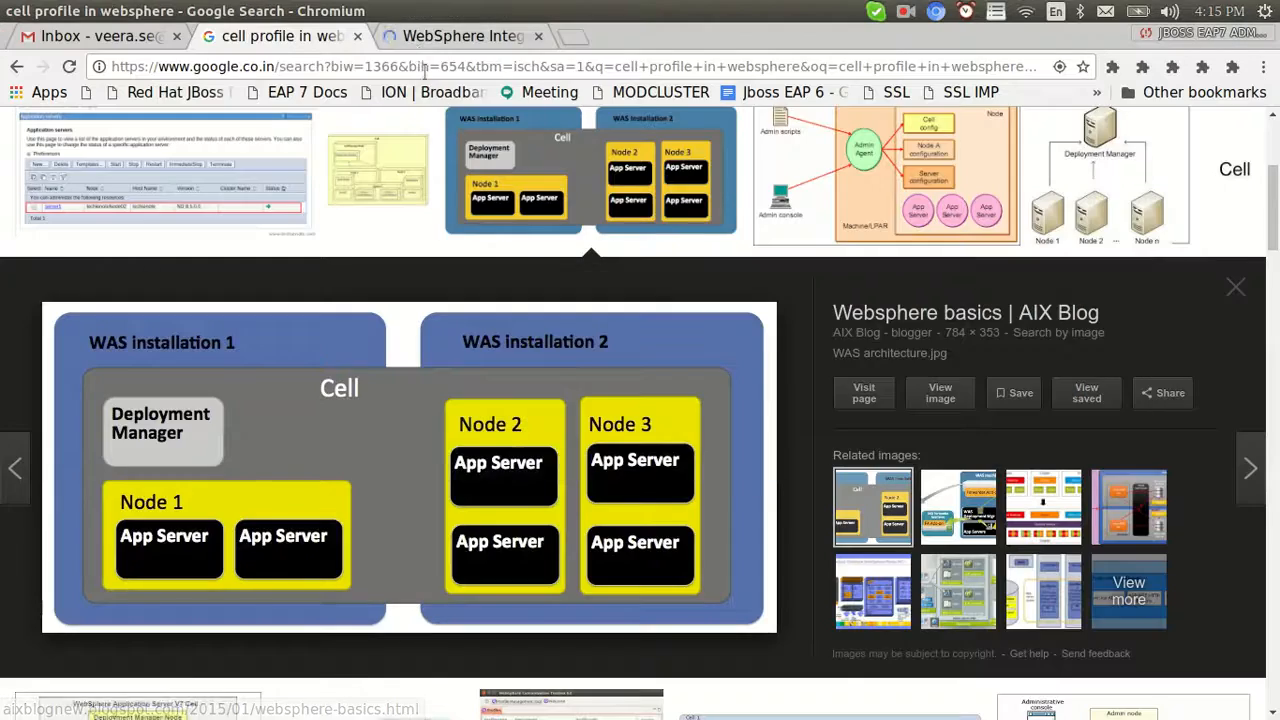
pyautogui.click(412, 40)
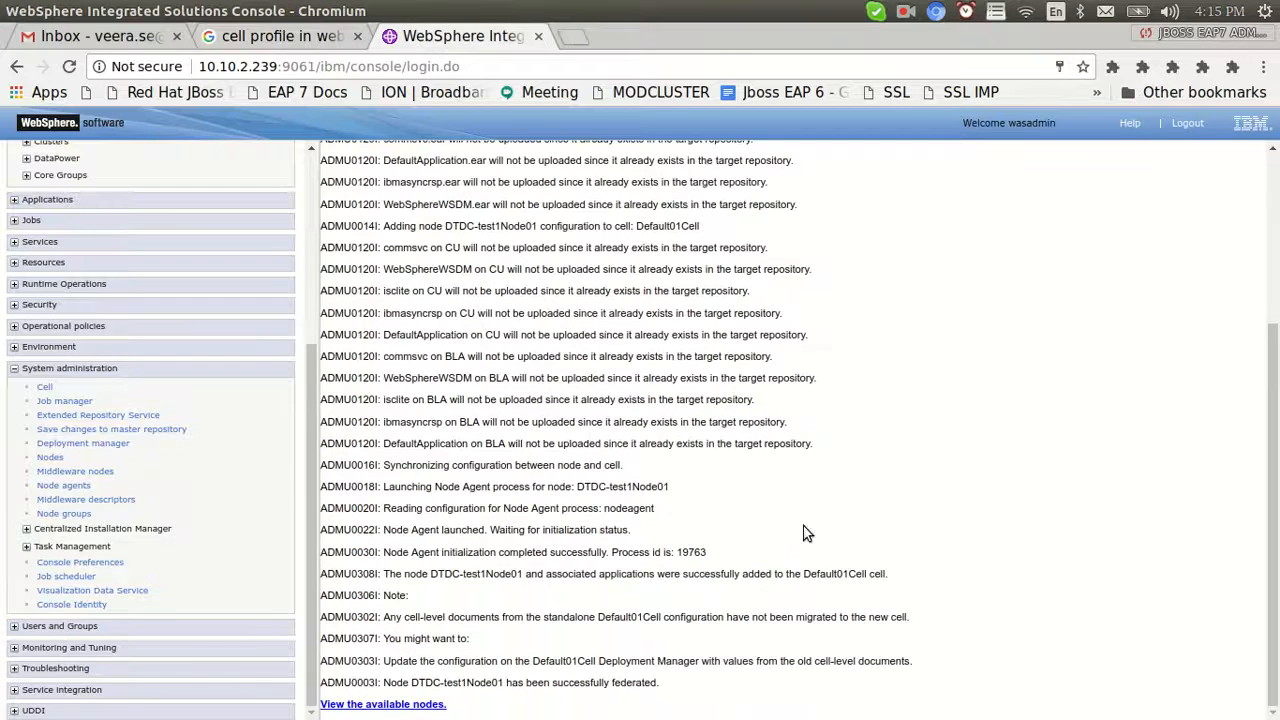
pyautogui.moveTo(645, 682); pyautogui.dragTo(320, 682)
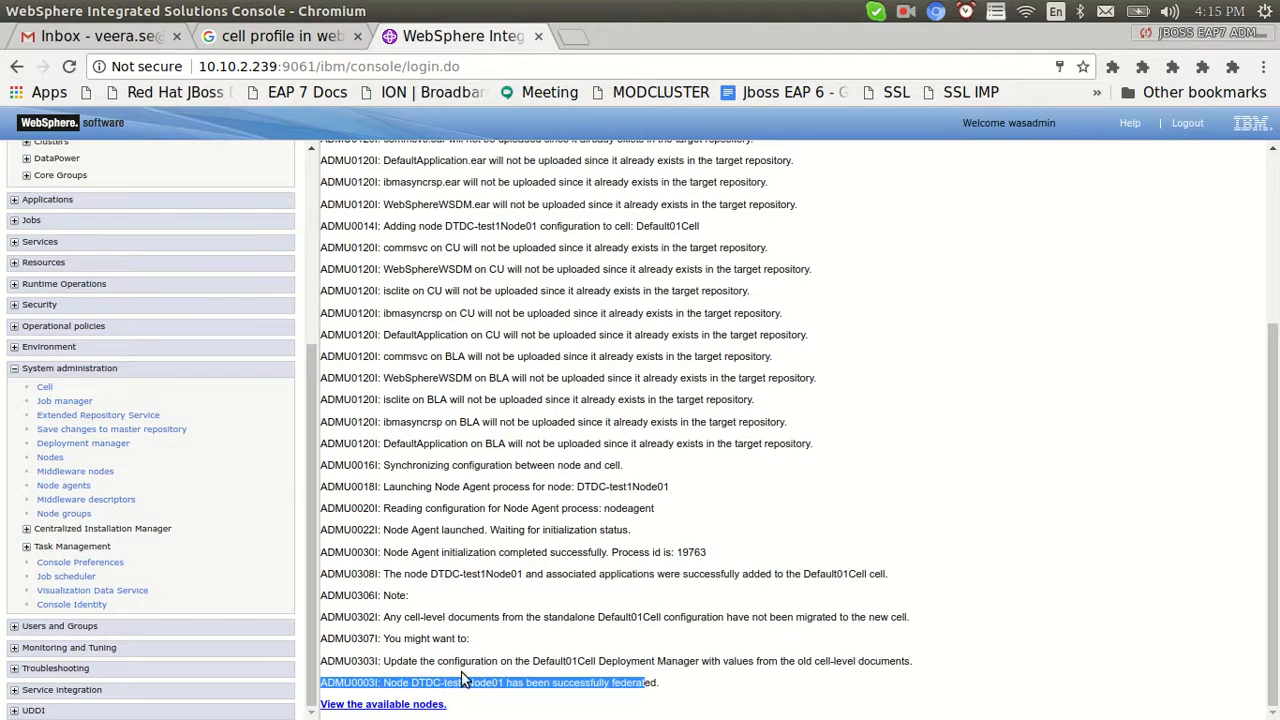
pyautogui.click(395, 705)
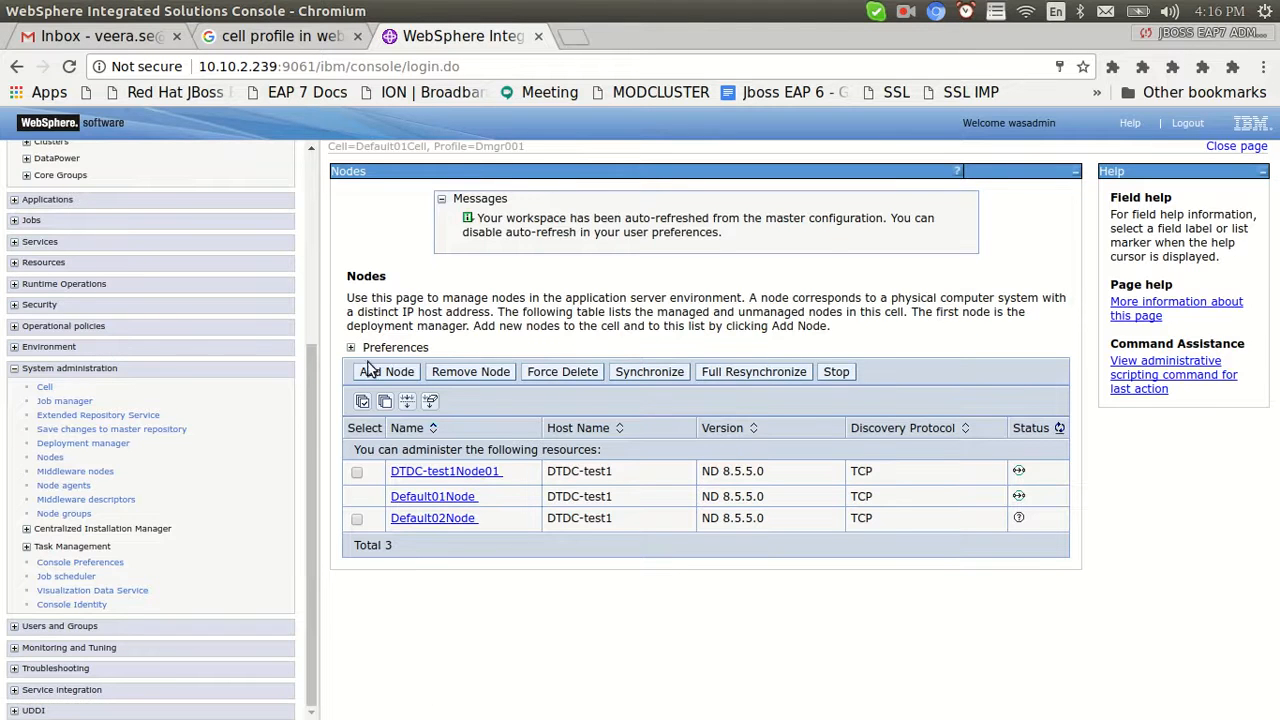
# Browse to the Node agents list, where Default02Node's agent is stopped
pyautogui.scroll(5, 314, 409)
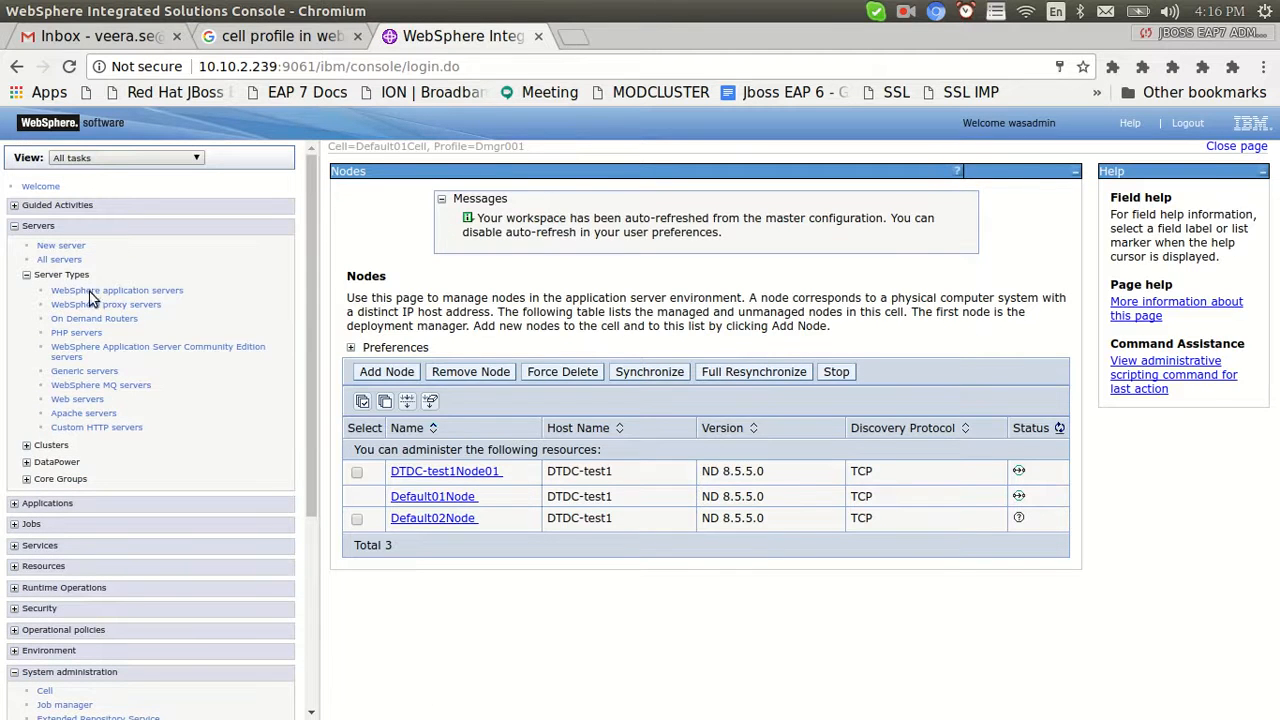
pyautogui.click(128, 290)
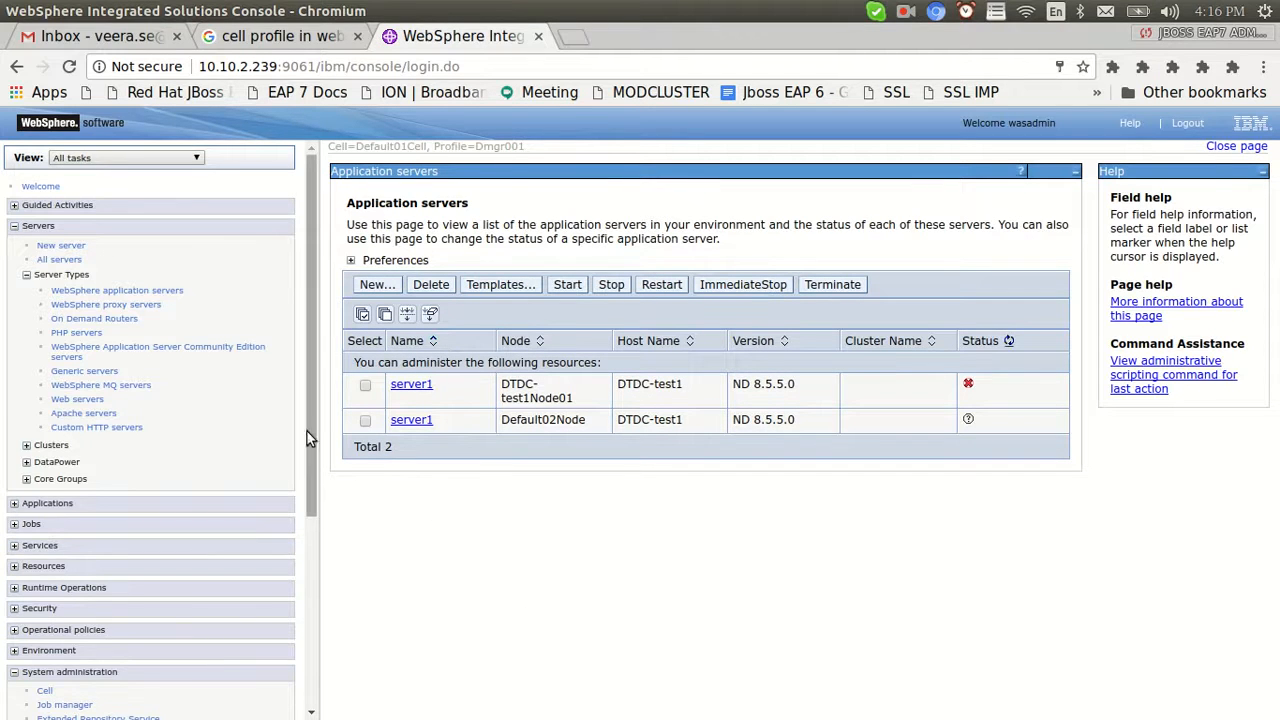
pyautogui.scroll(-3, 310, 420)
pyautogui.click(63, 485)
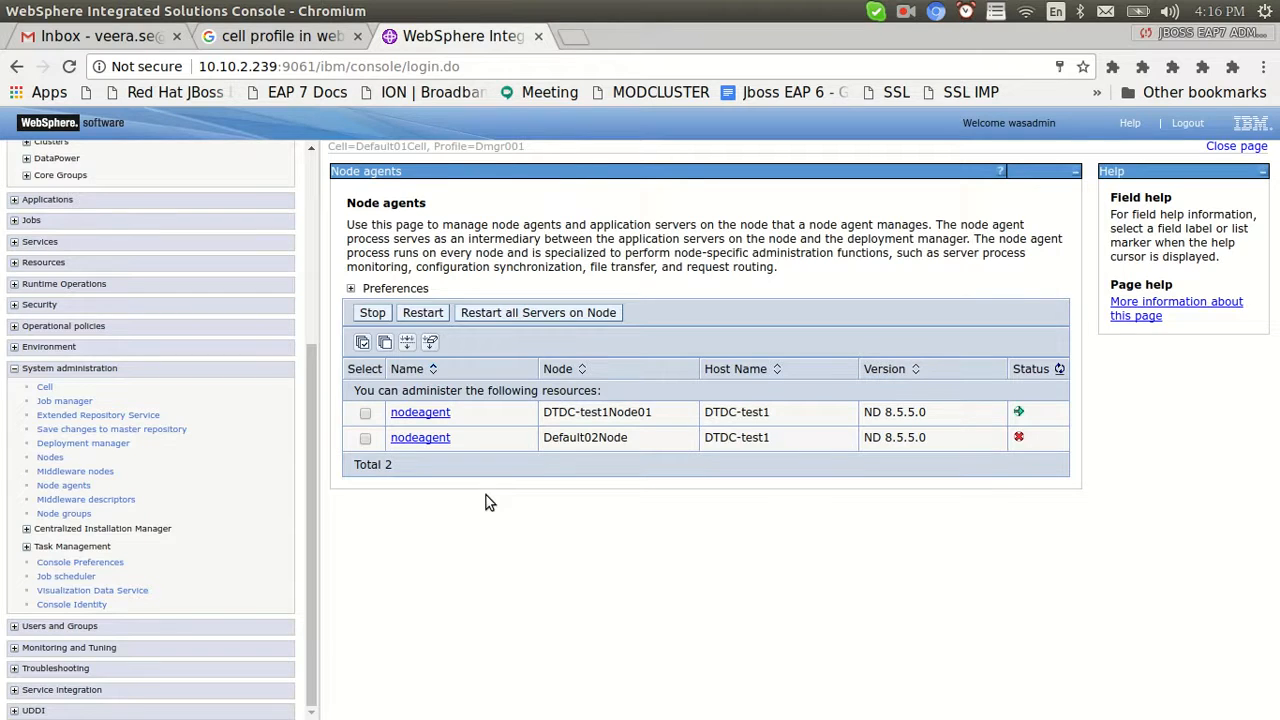
pyautogui.hotkey('alt', 'Tab')
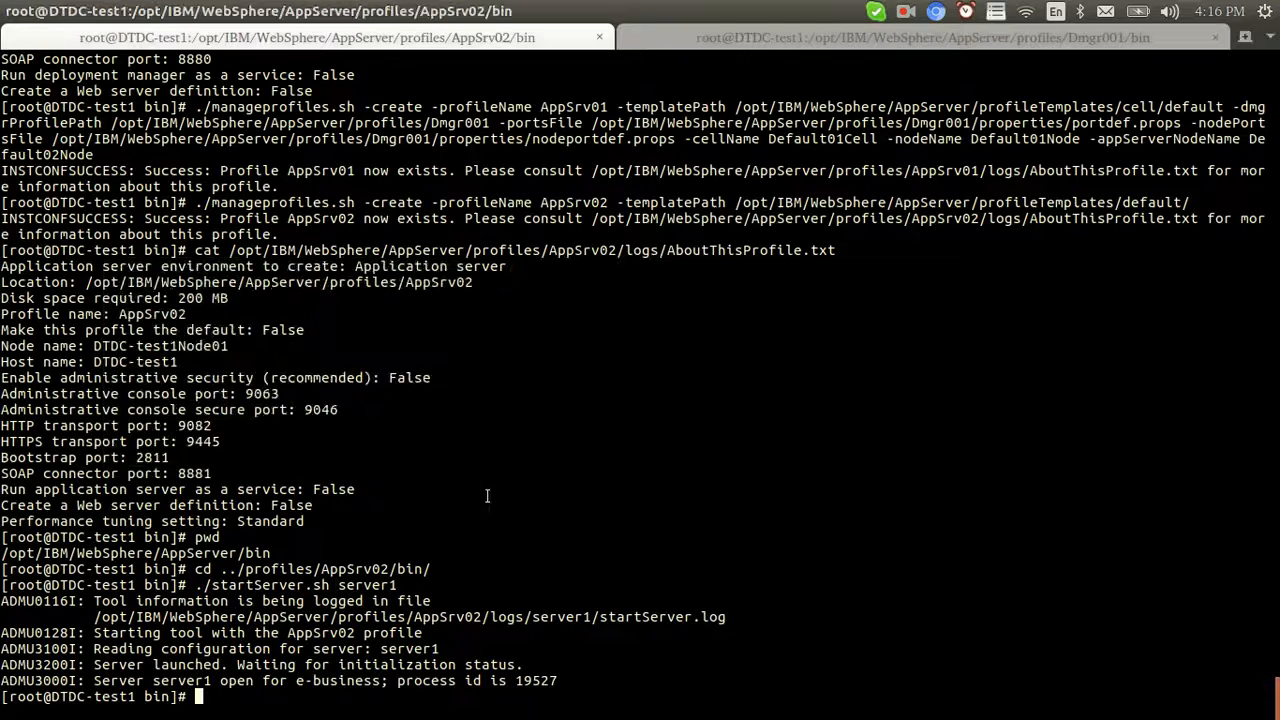
# Print the working directory and move up to the AppSrv02 profile folder
pyautogui.write('pwd')
pyautogui.press('Return')
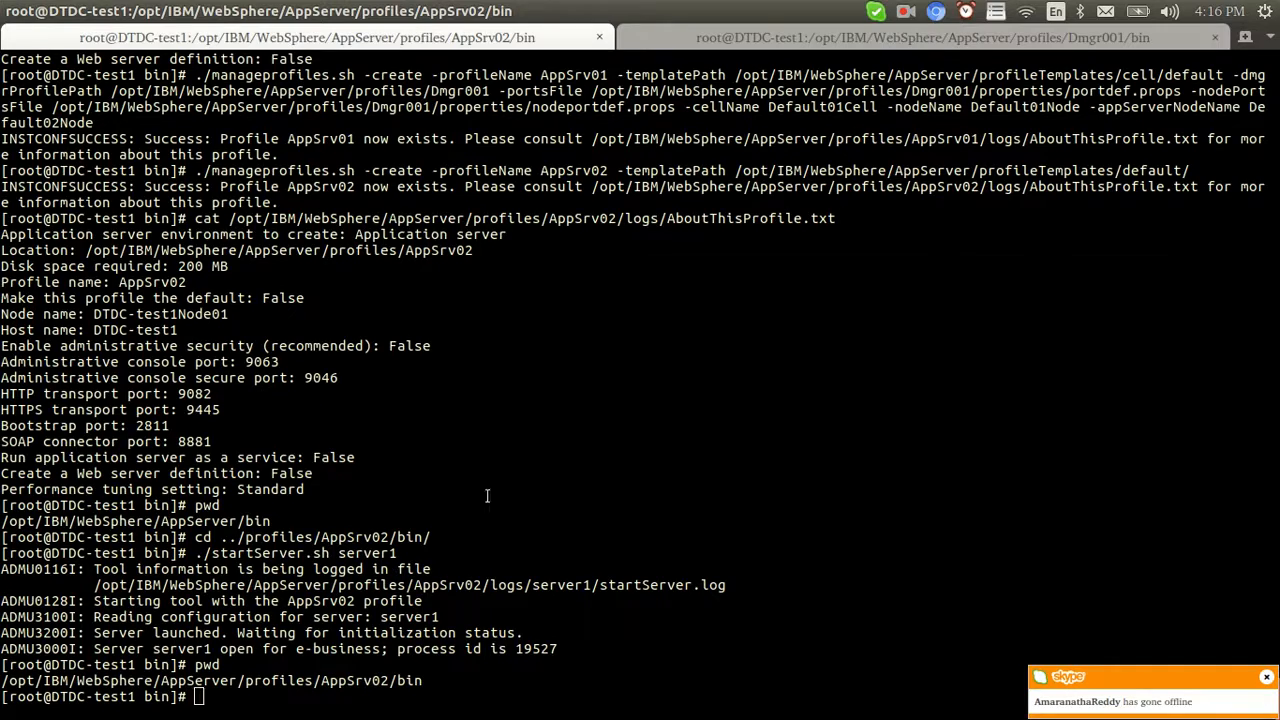
pyautogui.hotkey('alt', 'Tab')
pyautogui.hotkey('alt', 'Tab')
pyautogui.write('cd ../')
pyautogui.press('Return')
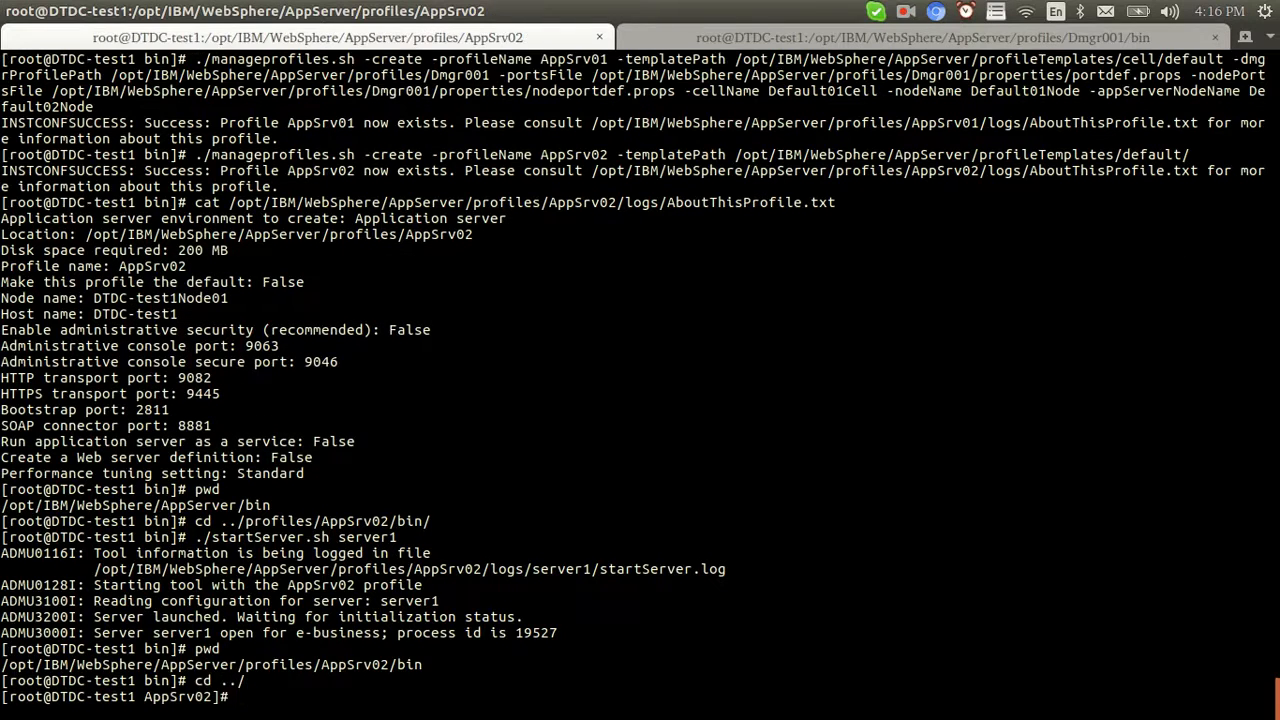
pyautogui.hotkey('alt', 'Tab')
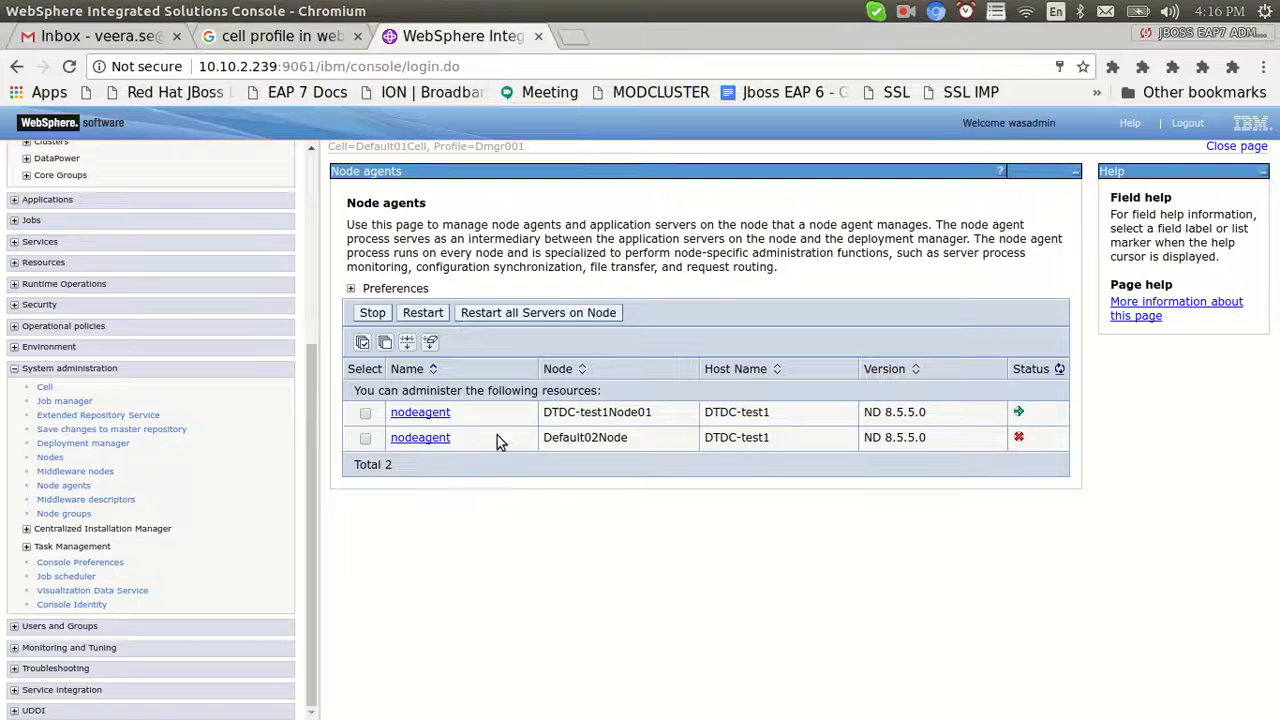
pyautogui.hotkey('alt', 'Tab')
# Compare the path with the node agents page, noting the stopped Default02Node agent
pyautogui.write('cd .')
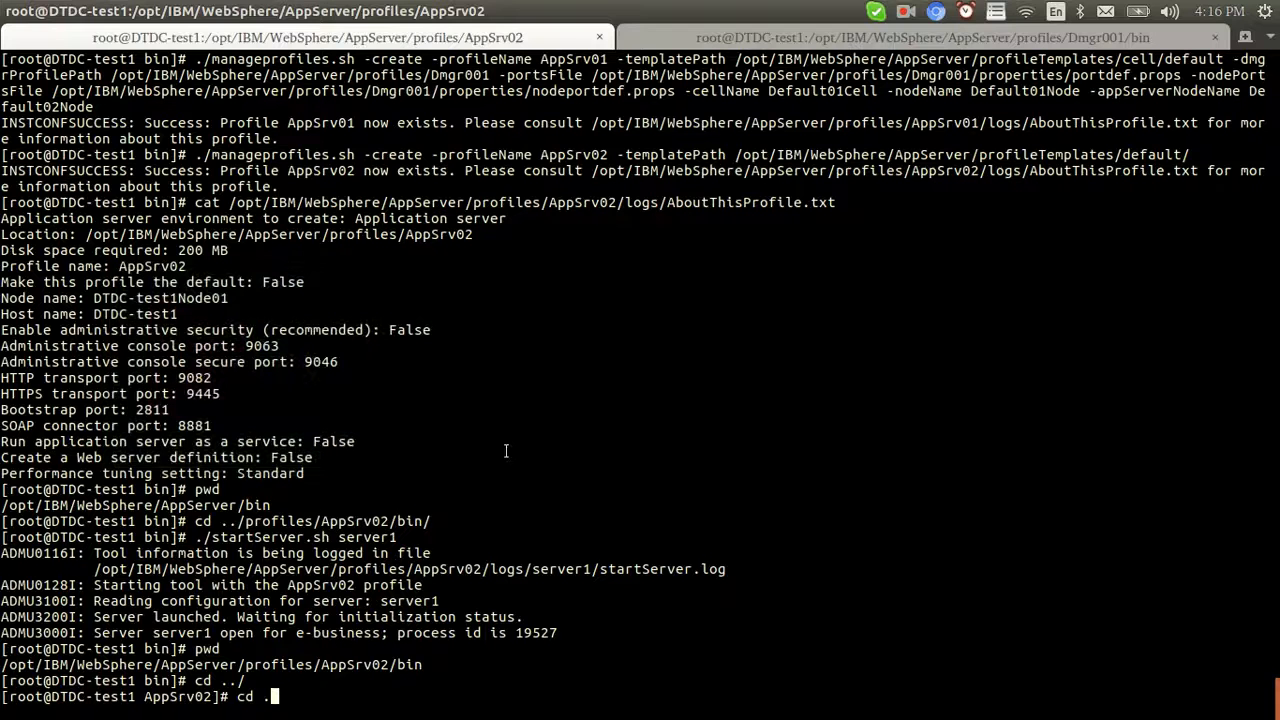
pyautogui.moveTo(322, 667); pyautogui.dragTo(385, 670)
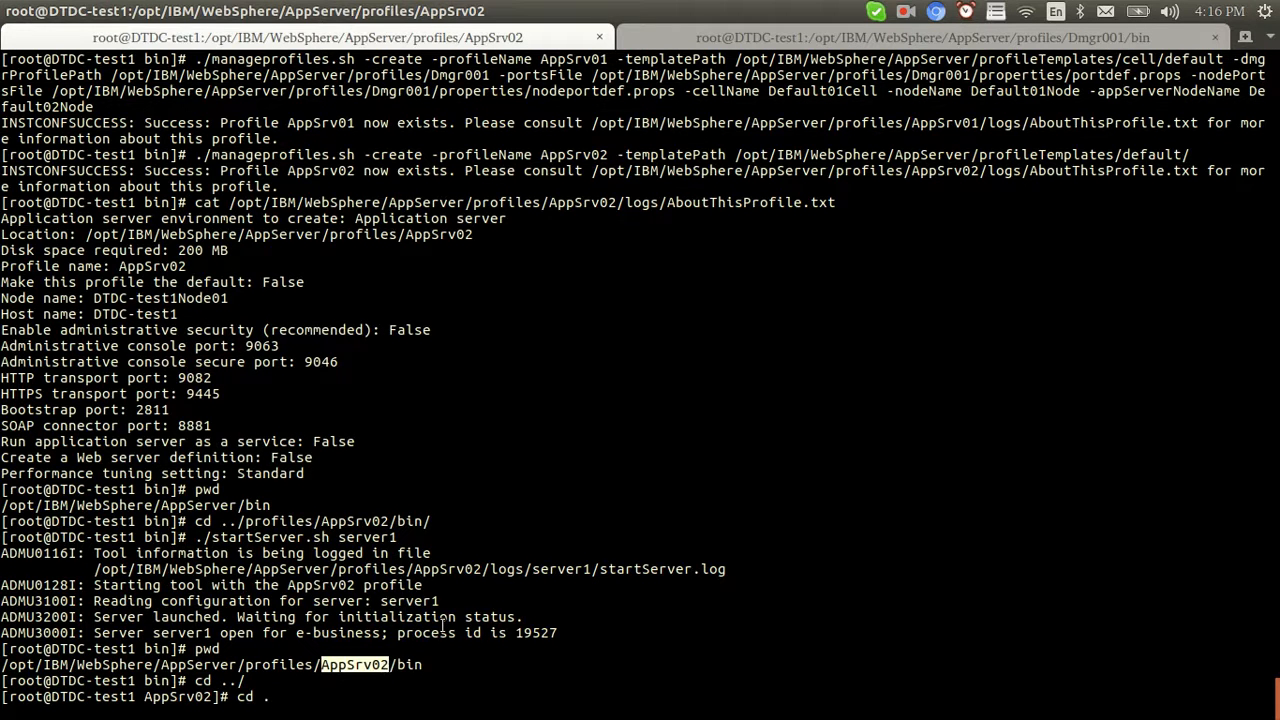
pyautogui.hotkey('alt', 'Tab')
pyautogui.click(509, 533)
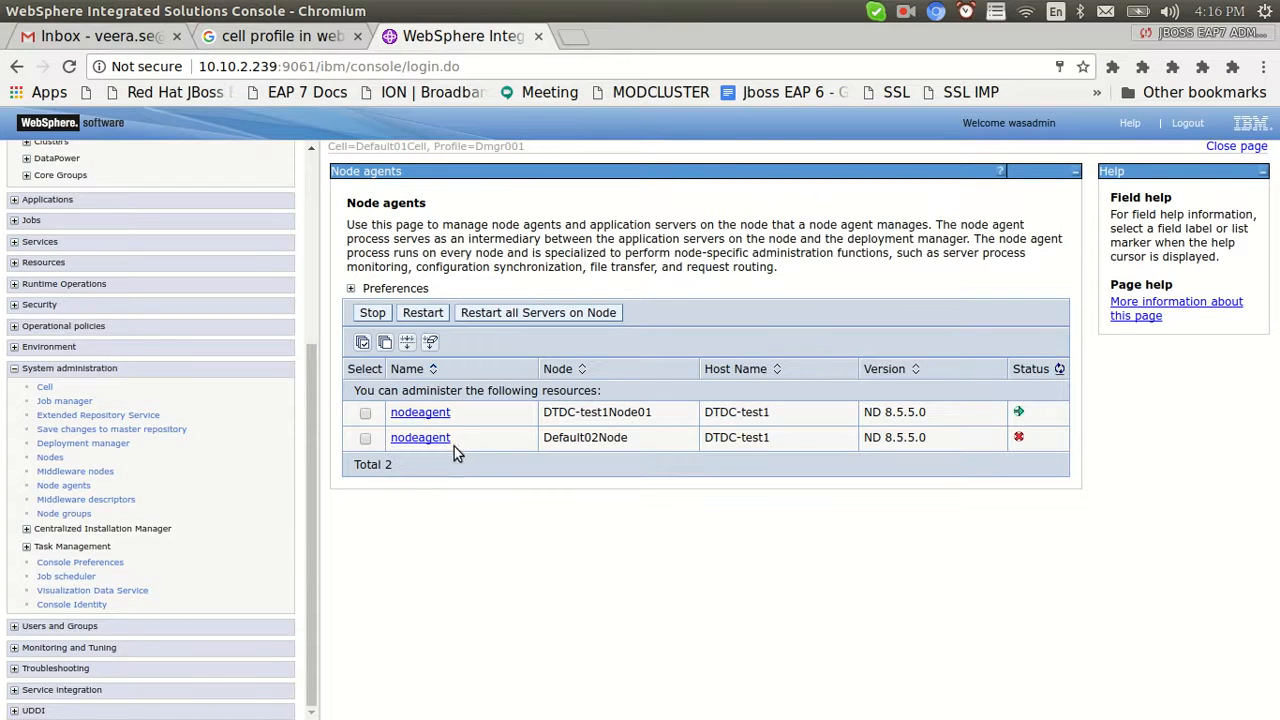
pyautogui.moveTo(416, 435); pyautogui.dragTo(392, 436)
pyautogui.hotkey('alt', 'Tab')
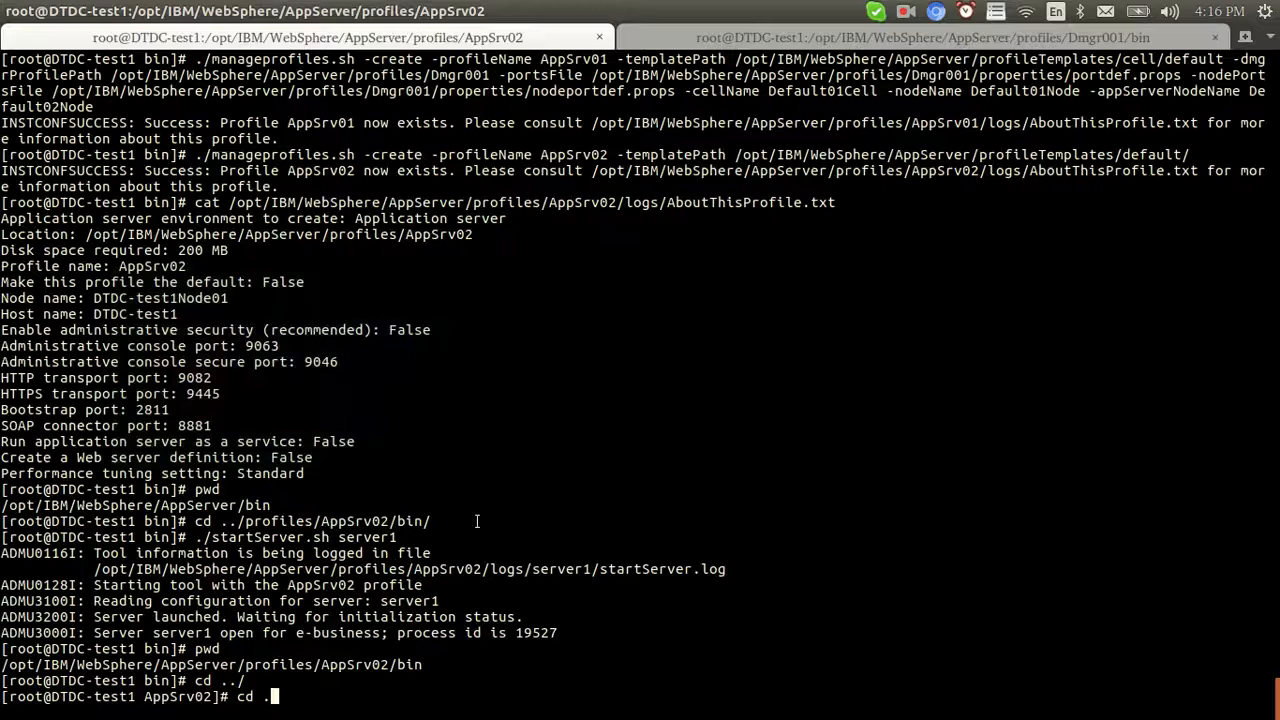
pyautogui.hotkey('ctrl', 'c')
# Change to ../AppSrv01/bin/ and run ./startNode.sh
pyautogui.write('cd ../A')
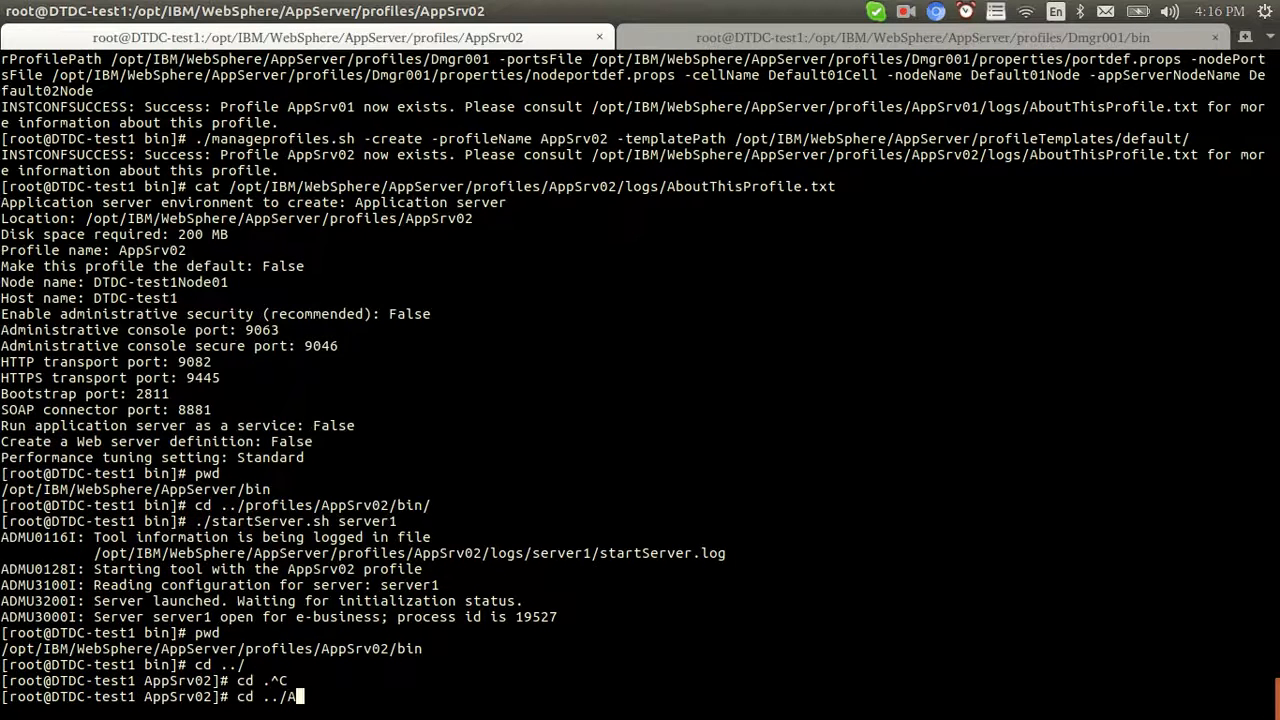
pyautogui.write('ppSrv01/bin/')
pyautogui.press('Return')
pyautogui.write('./stat')
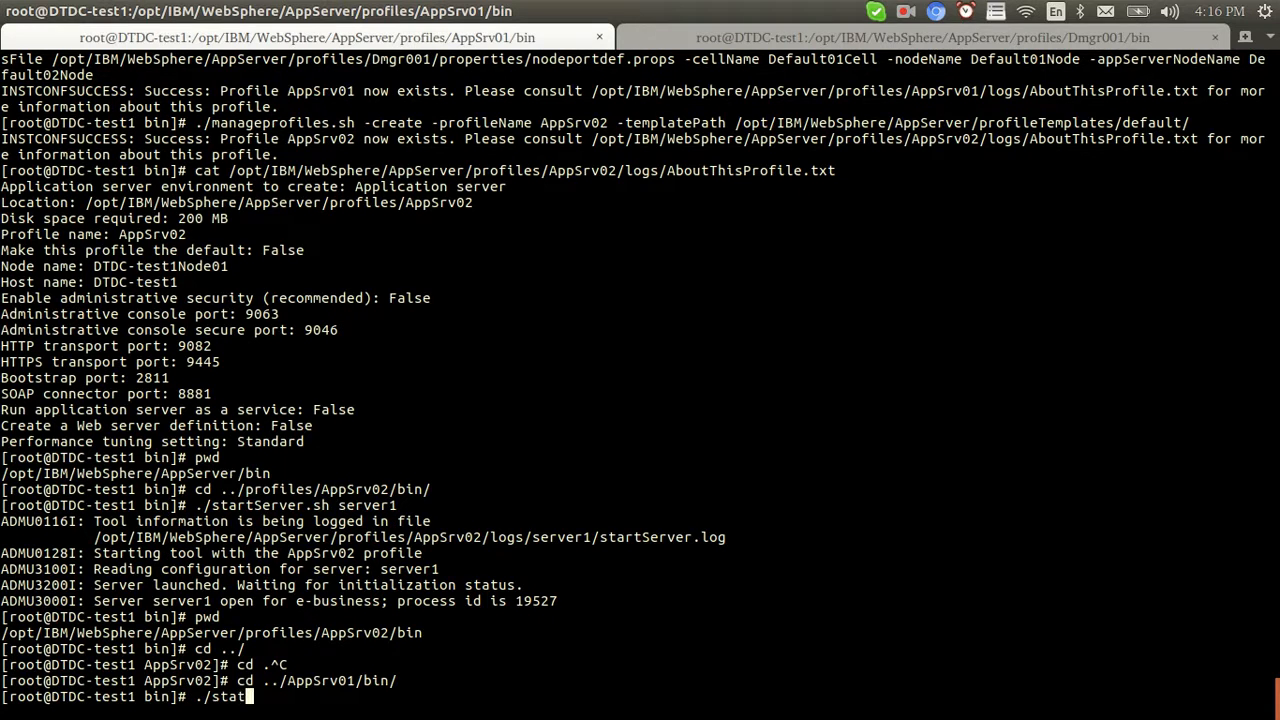
pyautogui.press('BackSpace')
pyautogui.write('rtN')
pyautogui.press('Tab')
pyautogui.press('Return')
# Review the cell's Nodes list for Default02Node and DTDC-test1Node01 while the agent starts
pyautogui.hotkey('alt', 'Tab')
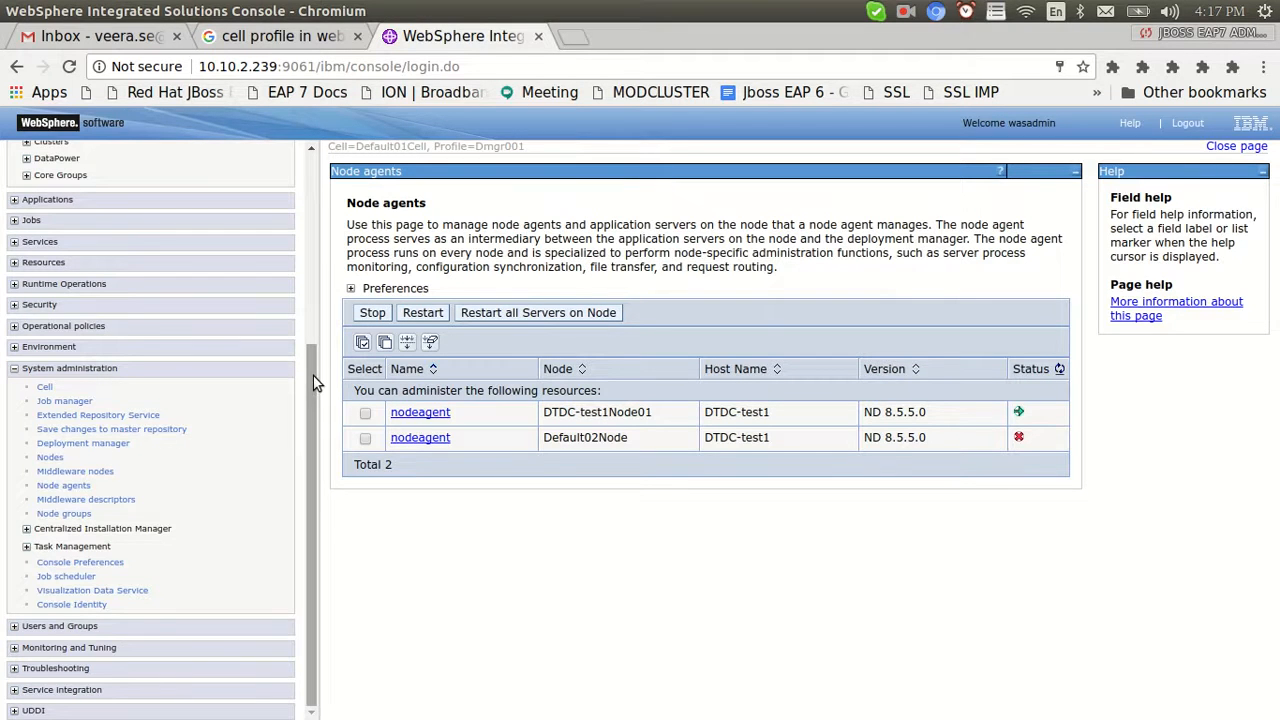
pyautogui.moveTo(313, 380); pyautogui.dragTo(313, 340)
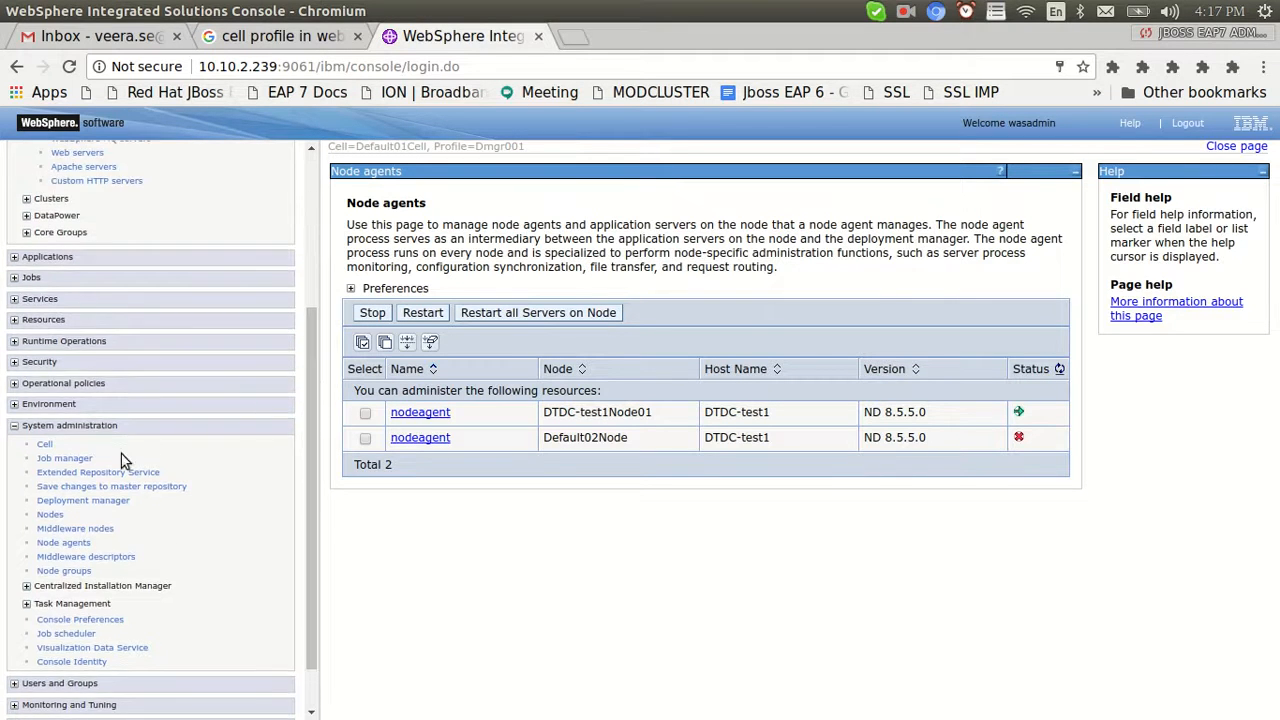
pyautogui.click(49, 515)
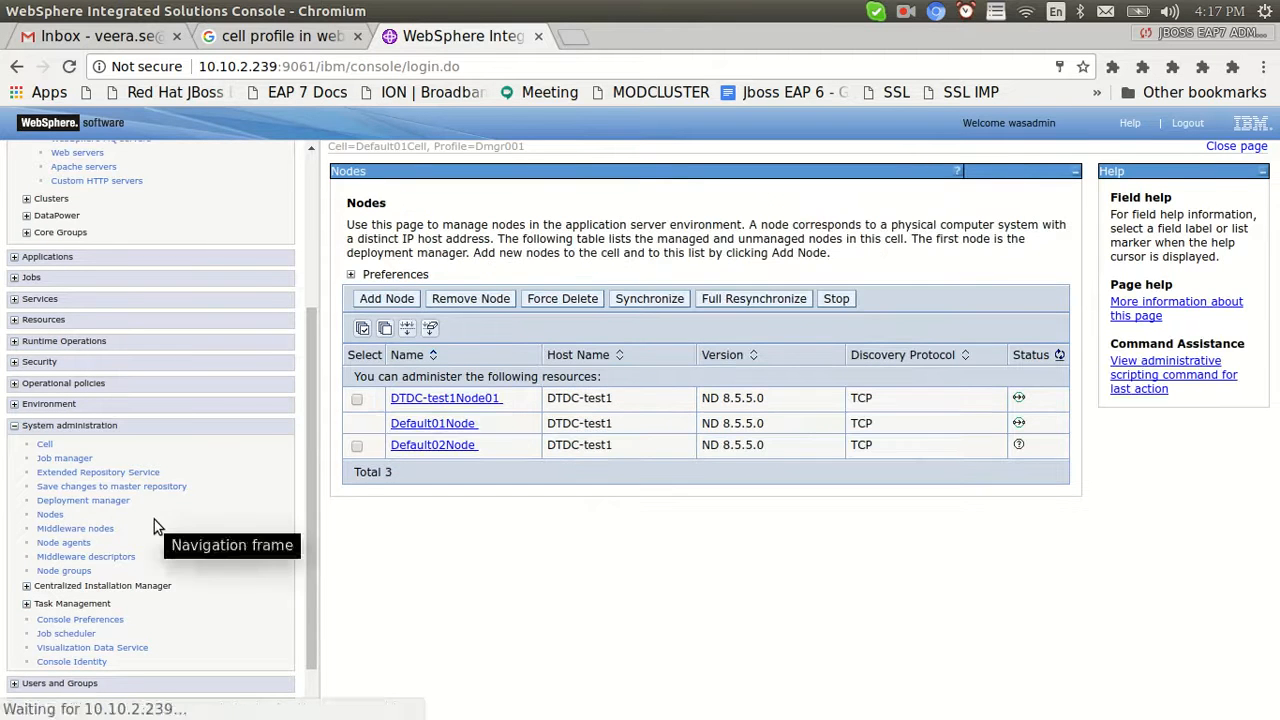
pyautogui.moveTo(482, 446); pyautogui.dragTo(394, 446)
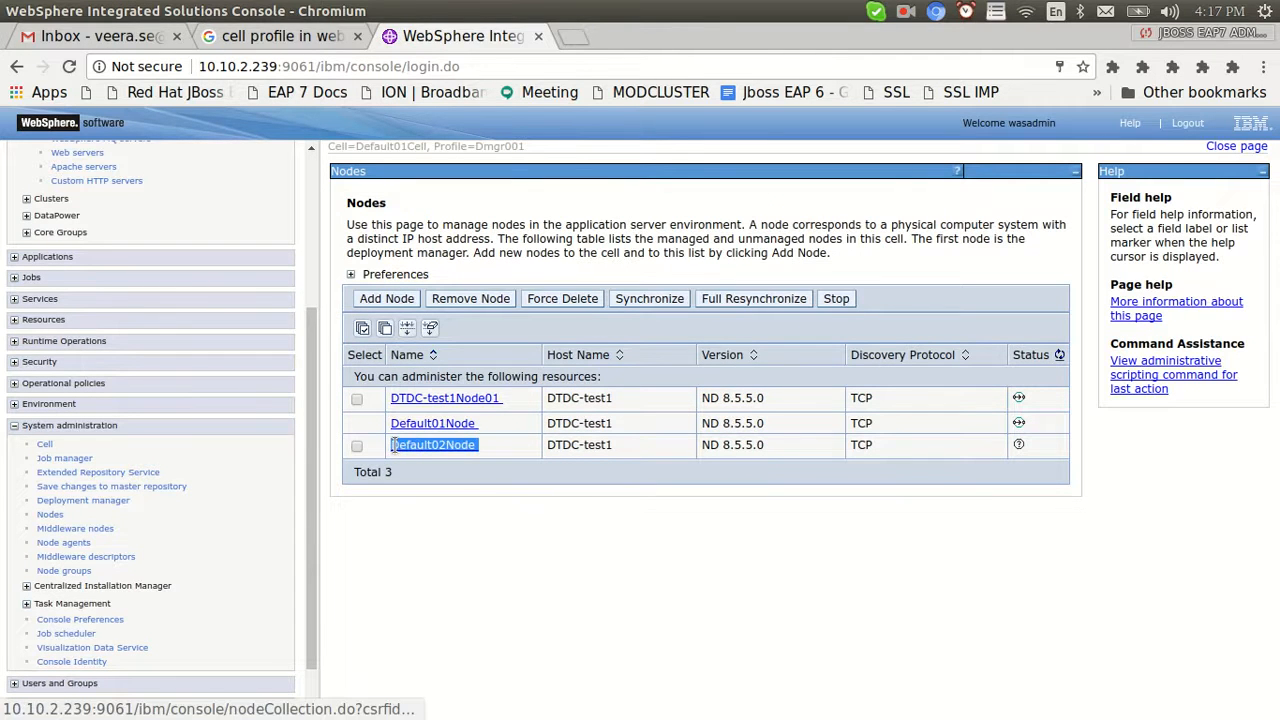
pyautogui.click(516, 539)
pyautogui.moveTo(520, 407); pyautogui.dragTo(392, 400)
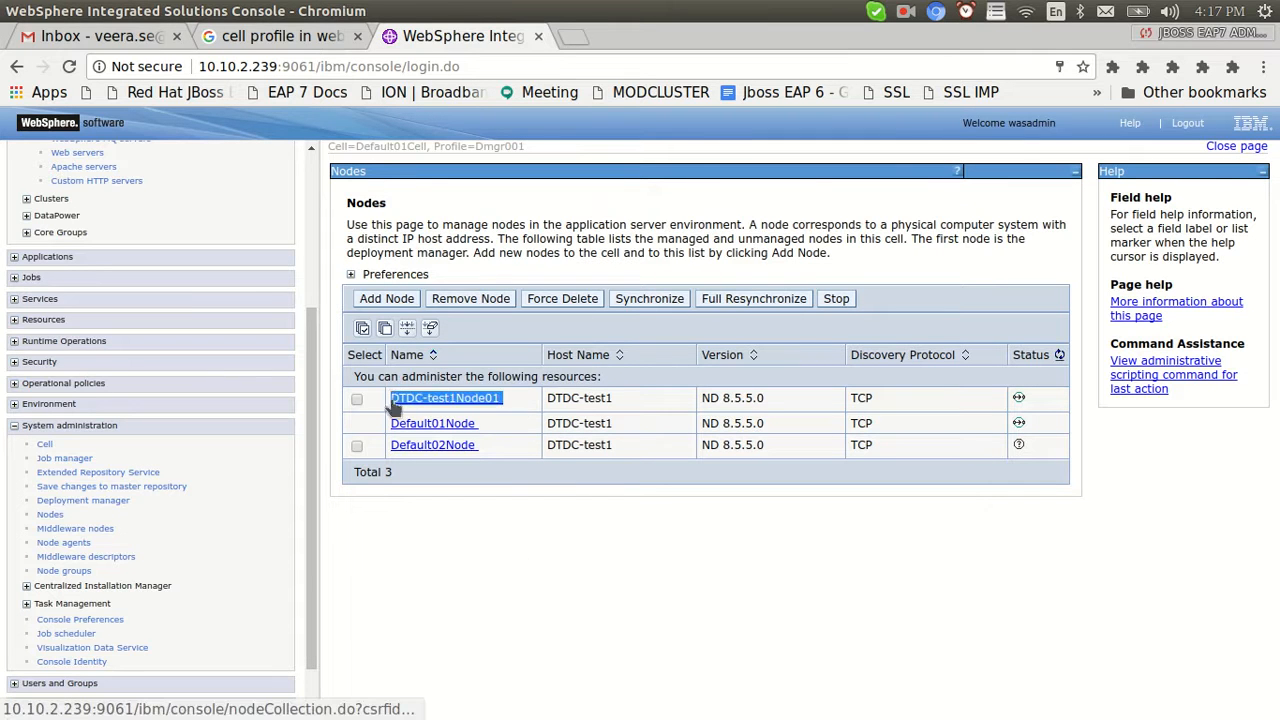
pyautogui.click(522, 550)
pyautogui.hotkey('alt', 'Tab')
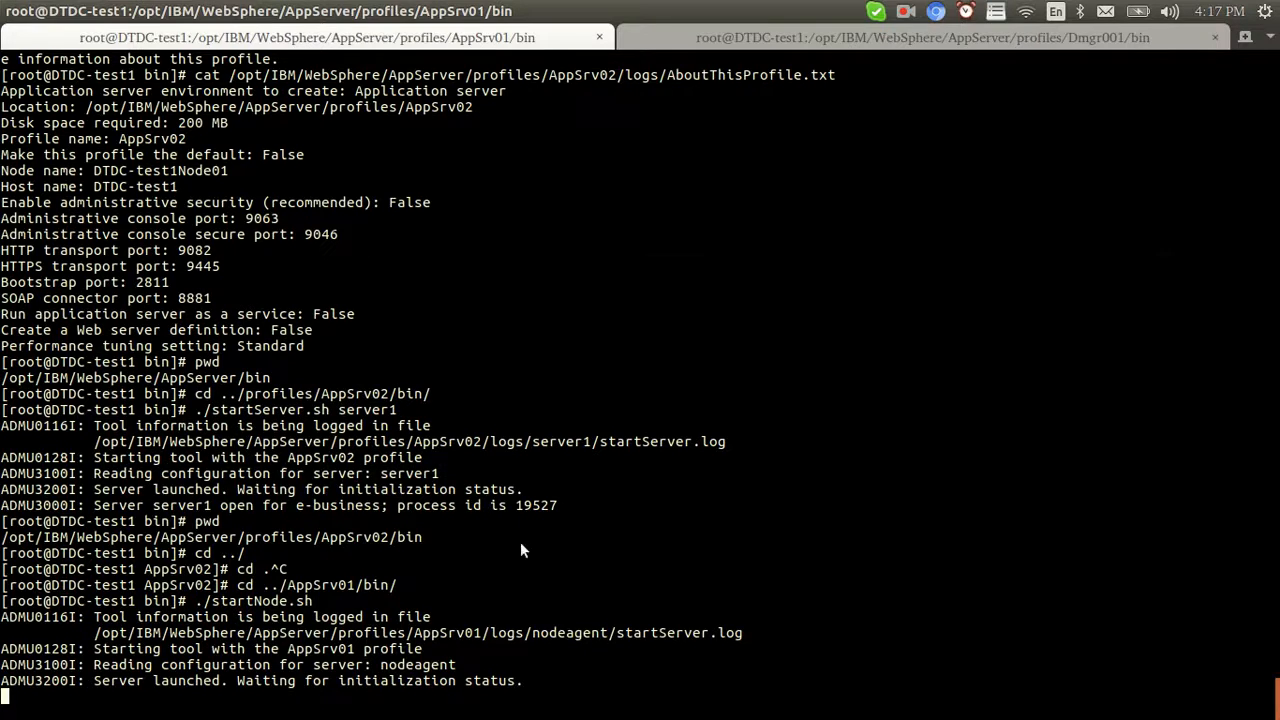
# Open the application servers list while checking the node agent startup output in the terminal
pyautogui.hotkey('alt', 'Tab')
pyautogui.scroll(5, 313, 342)
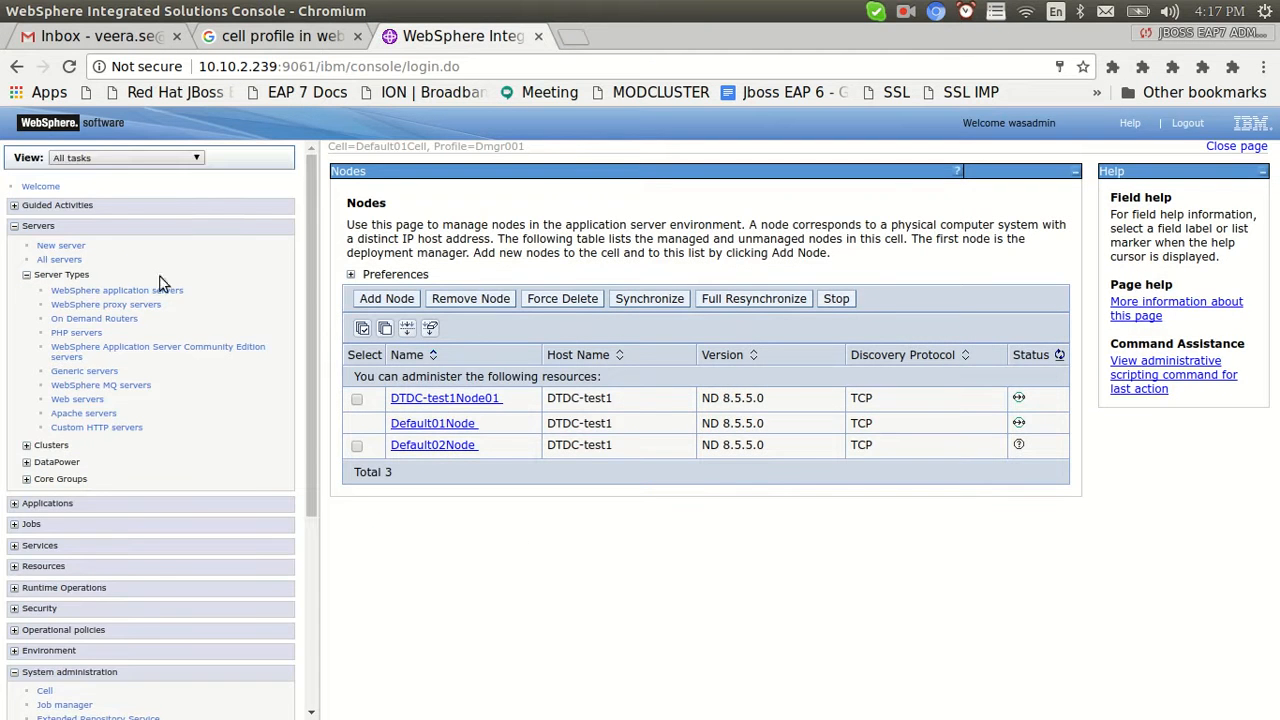
pyautogui.click(117, 291)
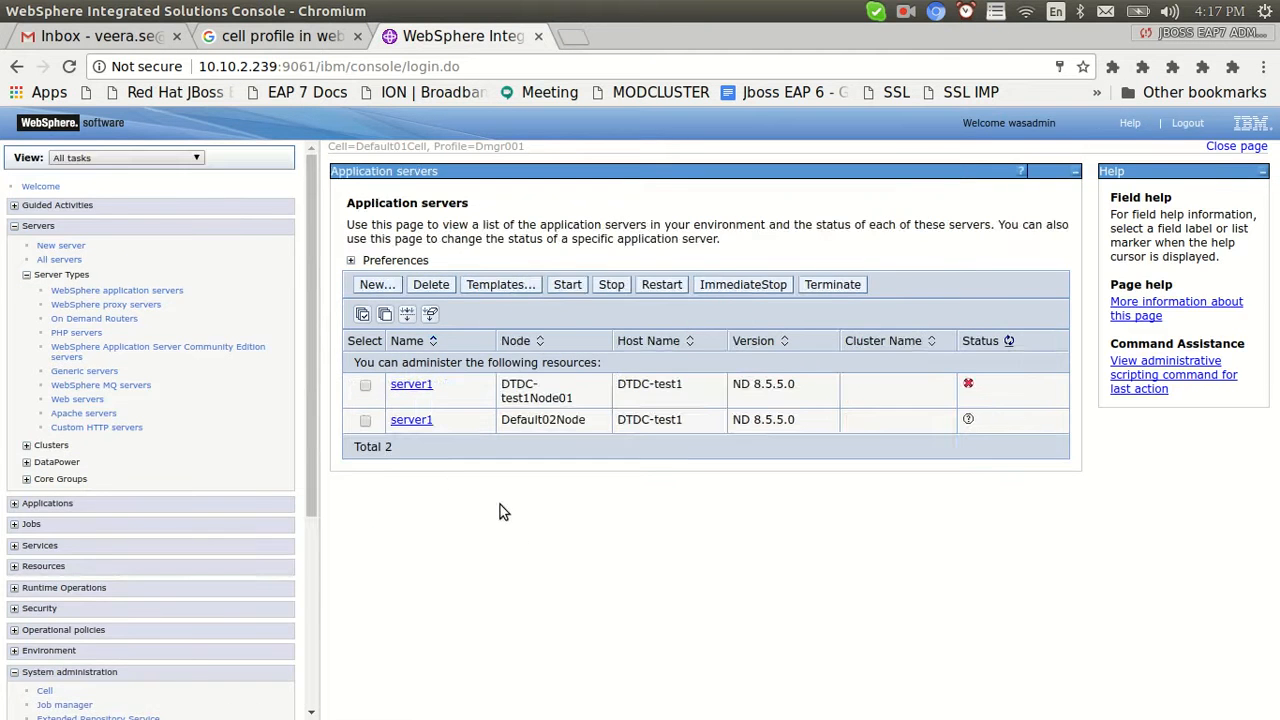
pyautogui.hotkey('alt', 'Tab')
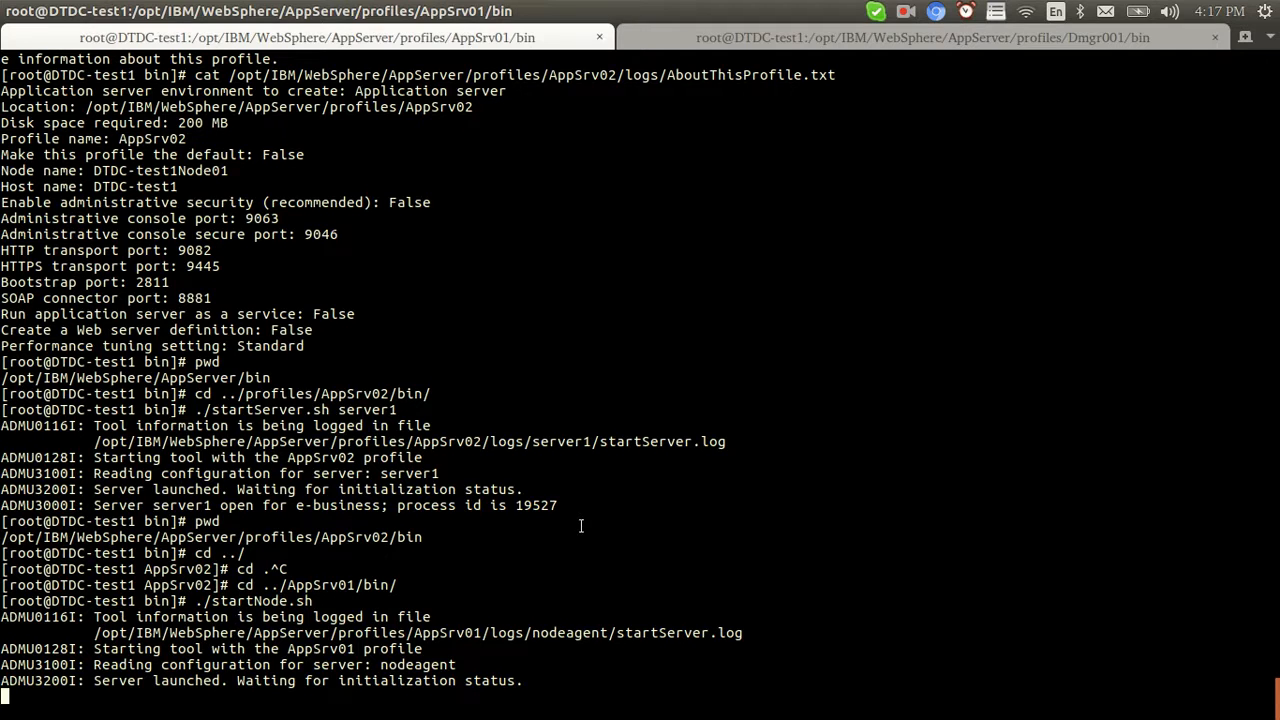
pyautogui.hotkey('alt', 'Tab')
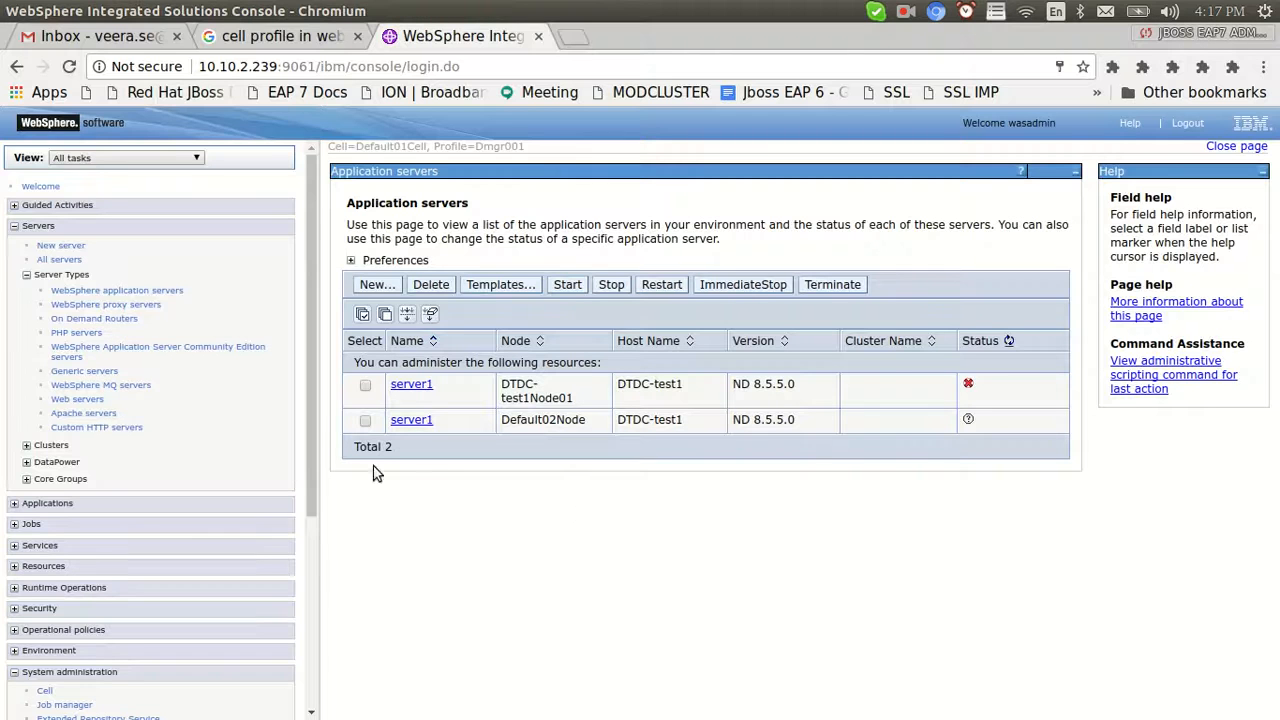
pyautogui.moveTo(314, 409); pyautogui.dragTo(323, 598)
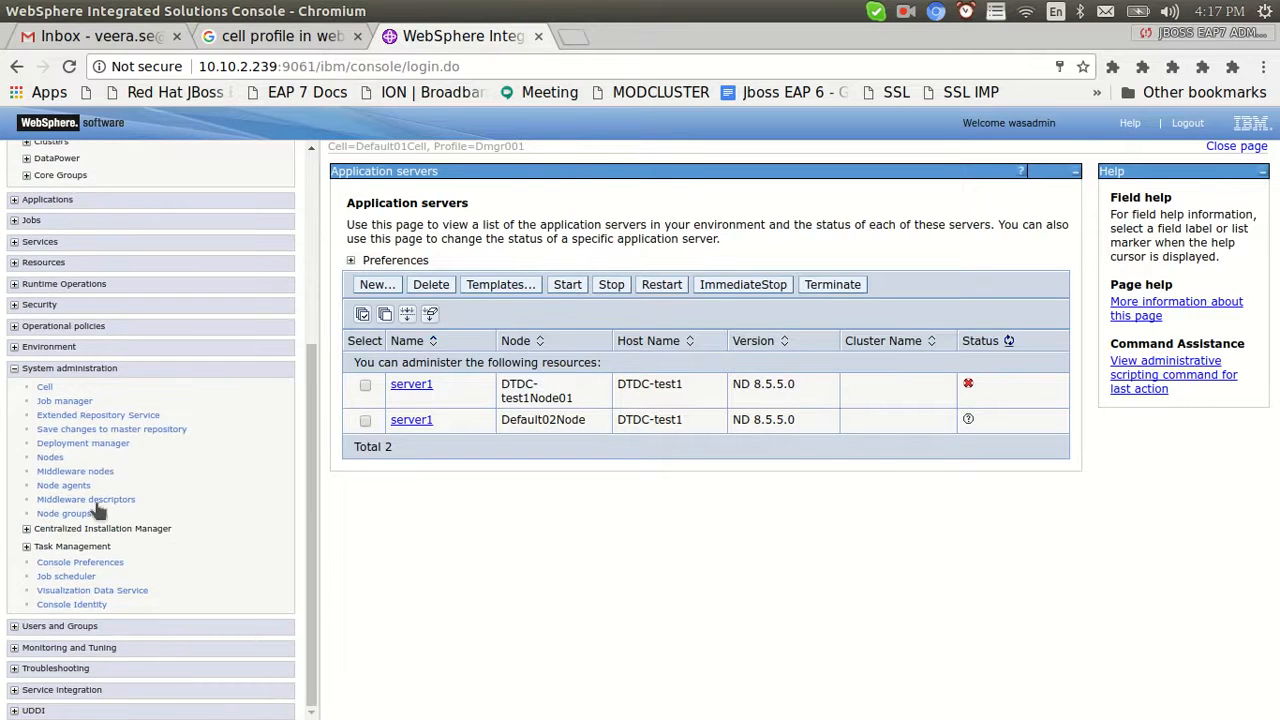
# Confirm both node agents are started via the Nodes and Node agents pages, then list application servers
pyautogui.click(47, 458)
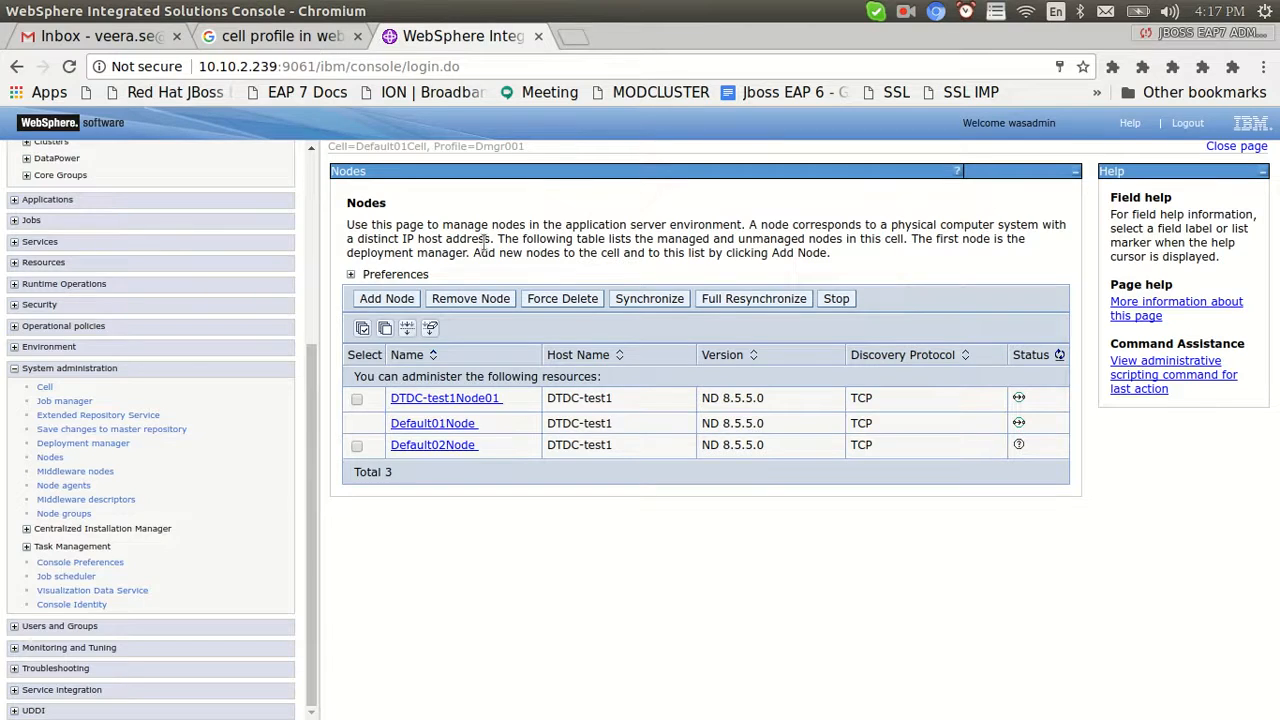
pyautogui.hotkey('alt', 'Tab')
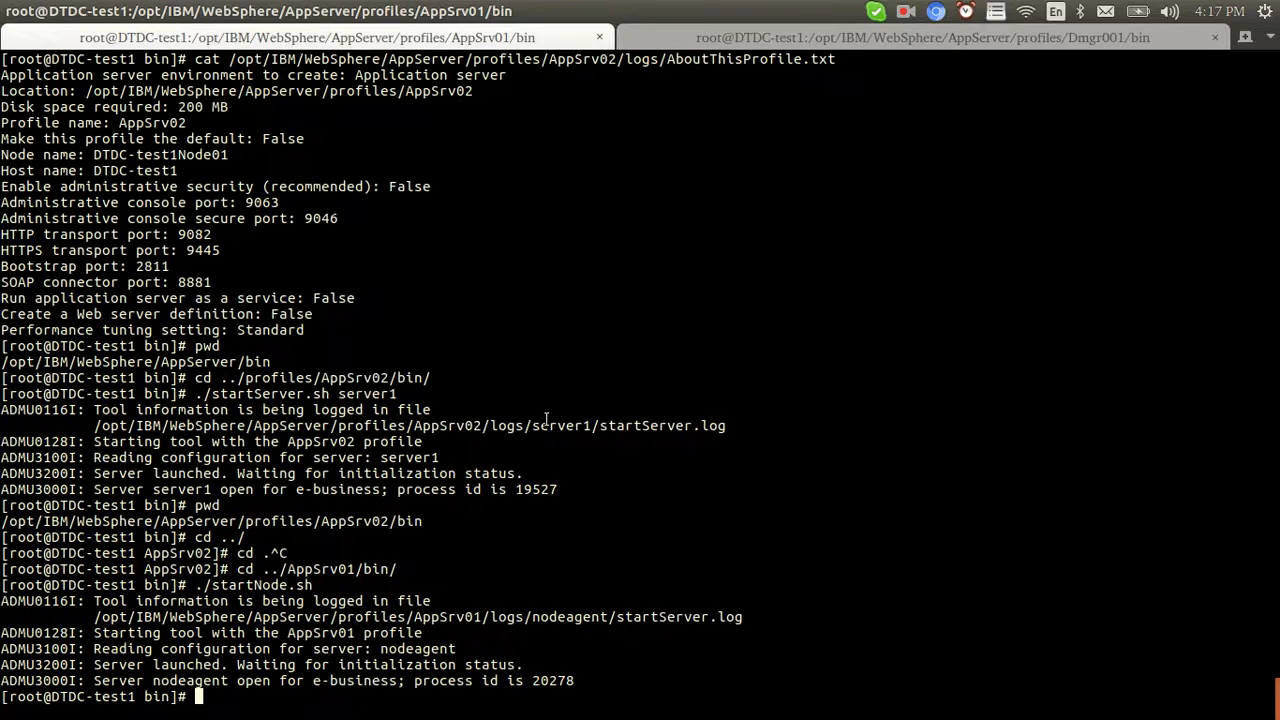
pyautogui.hotkey('alt', 'Tab')
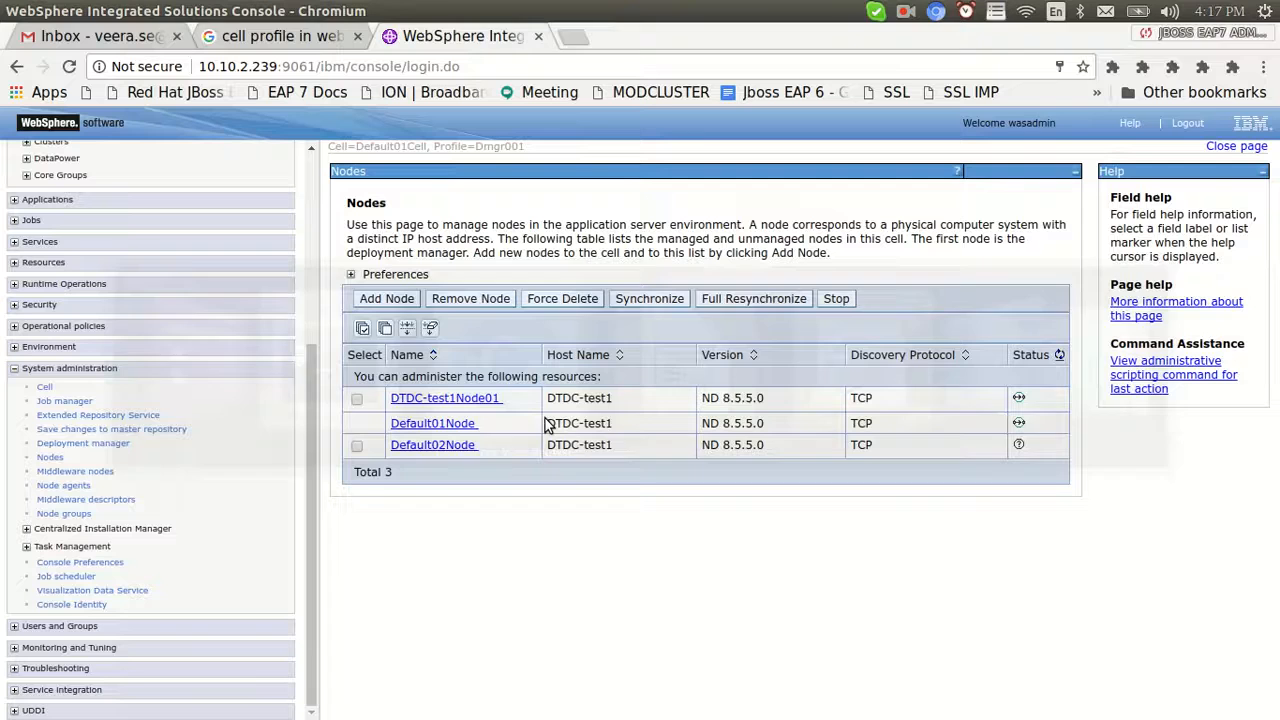
pyautogui.click(68, 486)
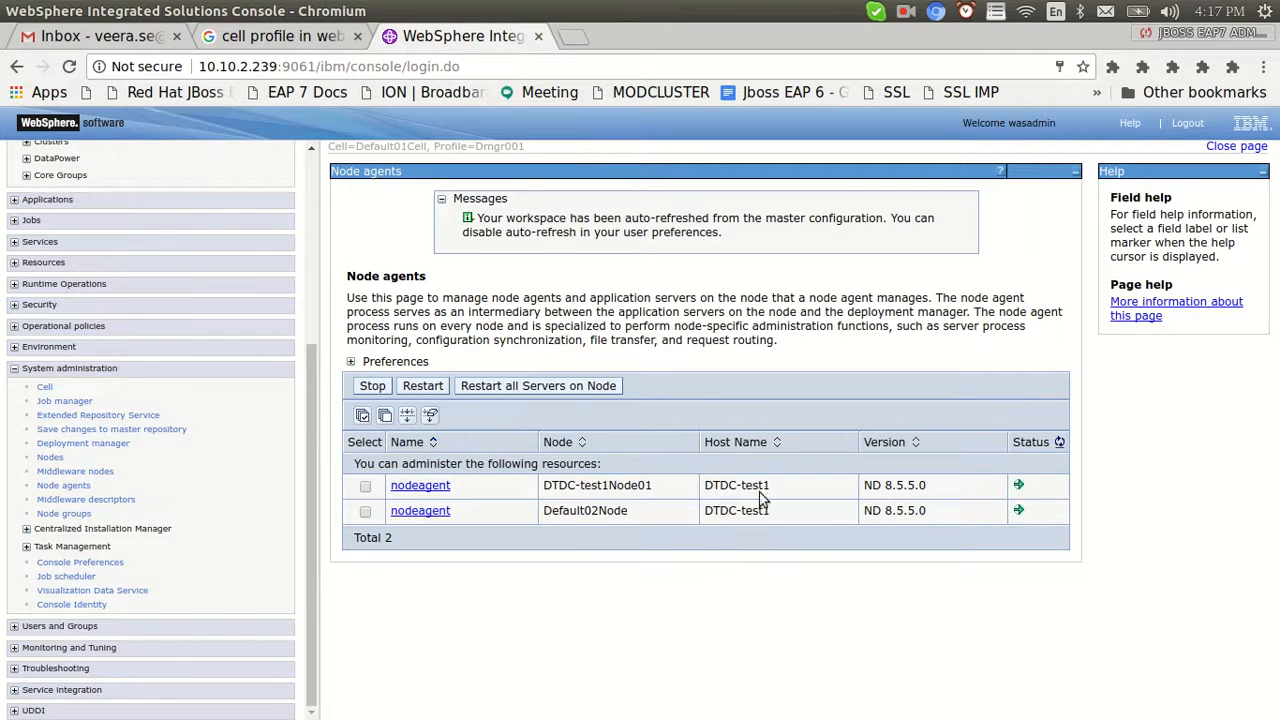
pyautogui.moveTo(313, 460); pyautogui.dragTo(311, 191)
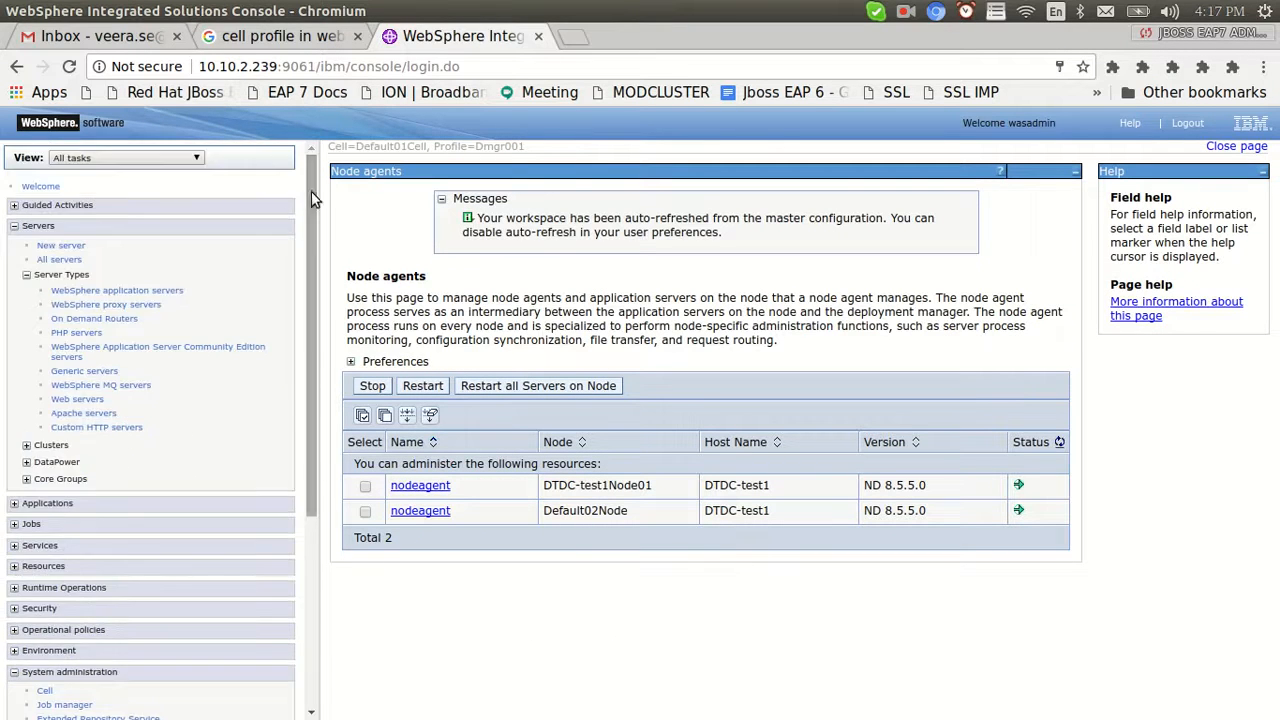
pyautogui.click(93, 294)
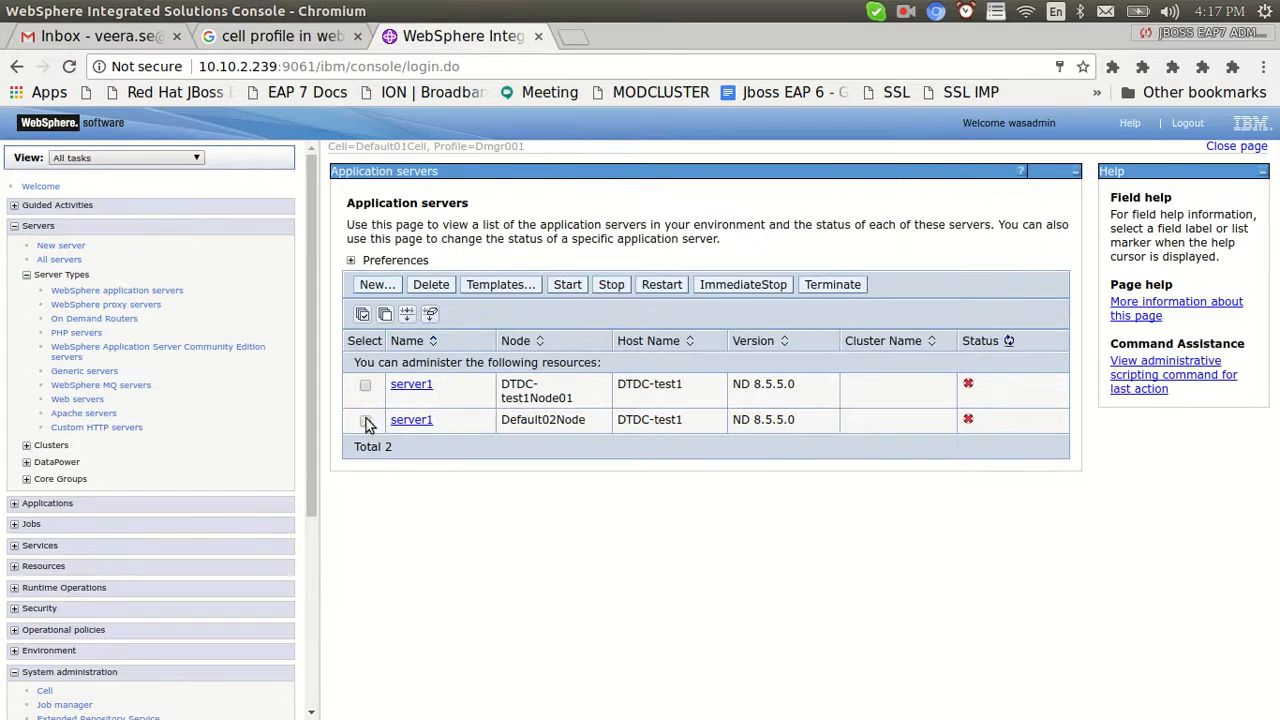
# Refresh the application servers' status, leaving Default02Node's server1 unselected
pyautogui.click(365, 420)
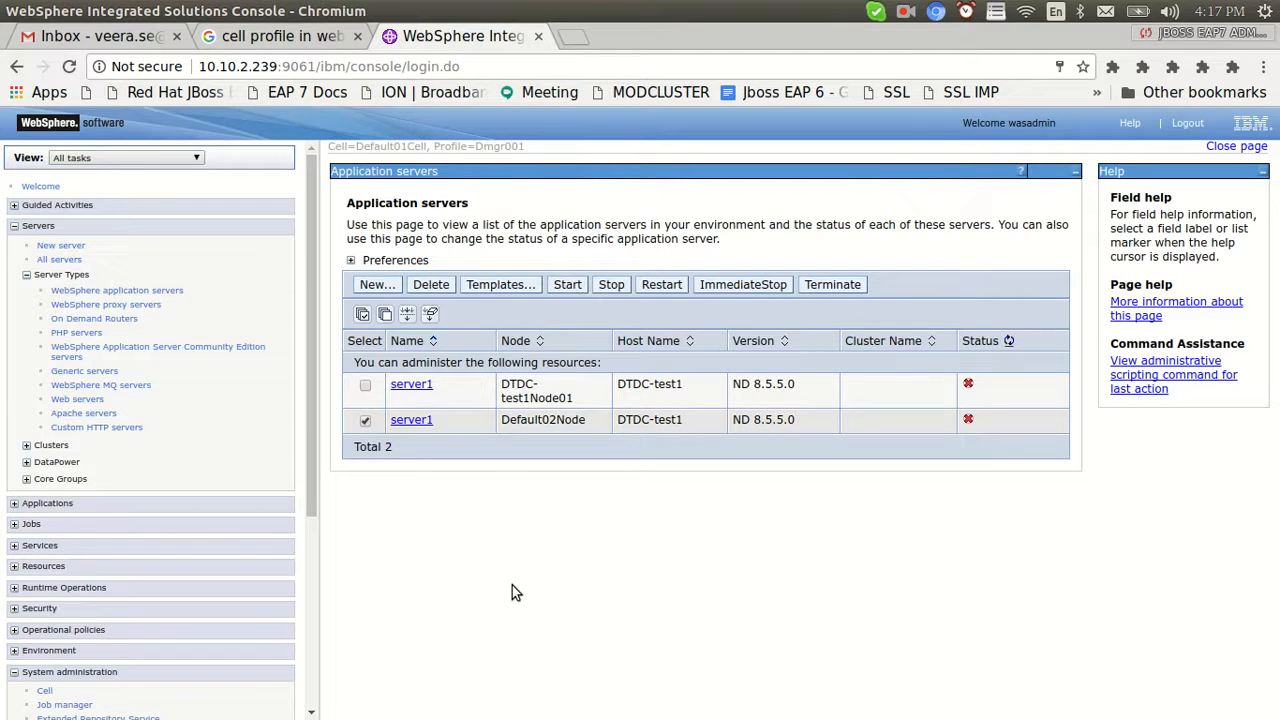
pyautogui.click(365, 420)
pyautogui.click(1009, 341)
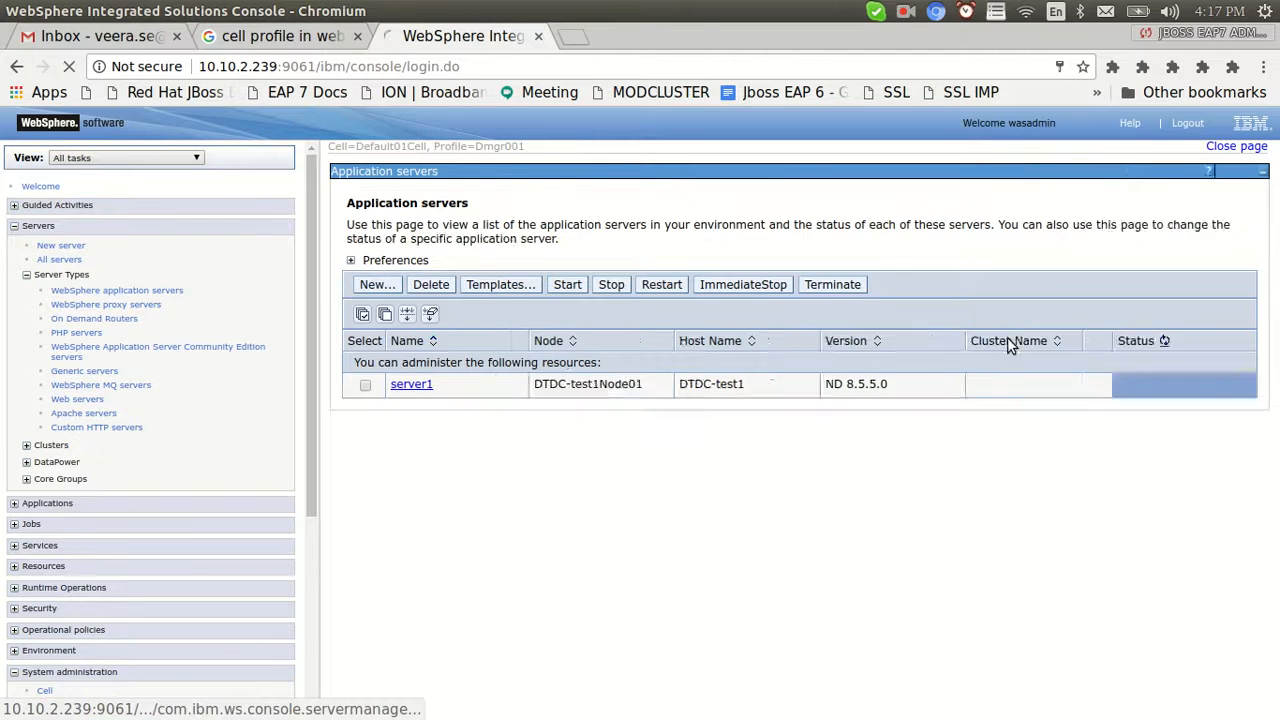
pyautogui.click(1009, 341)
# After checking the terminal's working directory, start server1 on DTDC-test1Node01
pyautogui.hotkey('alt', 'Tab')
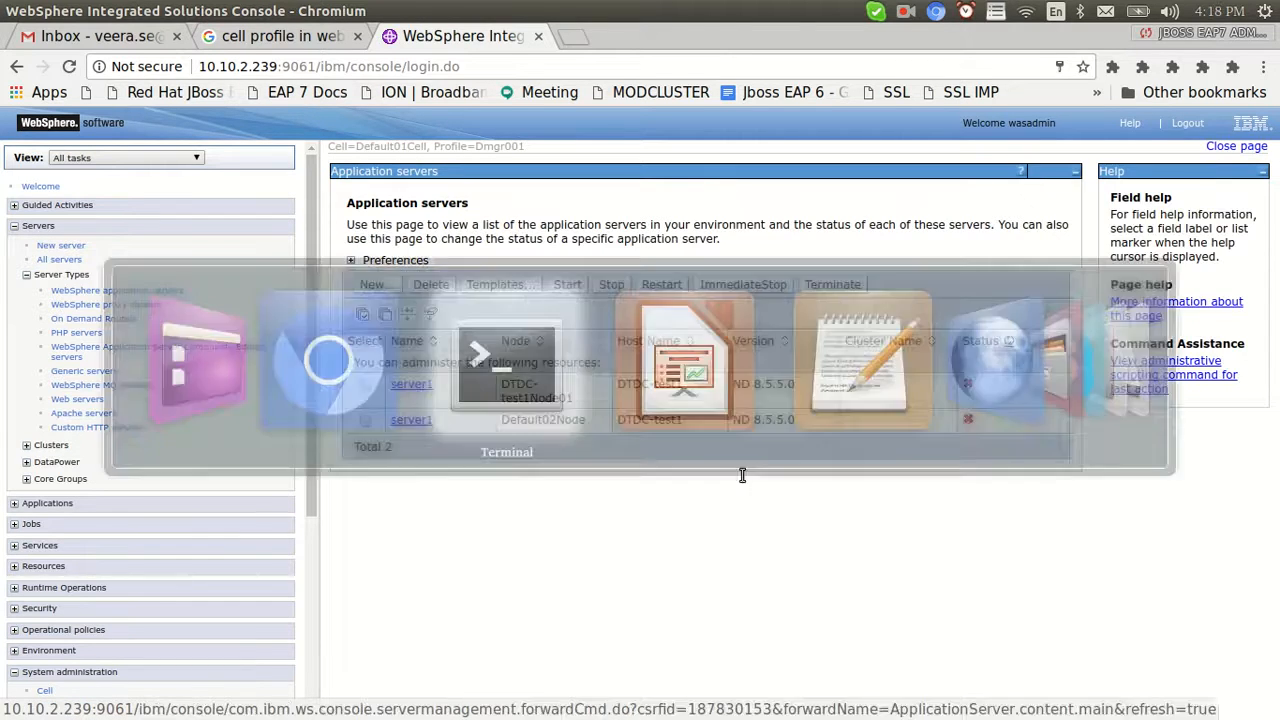
pyautogui.write('pwd')
pyautogui.press('Return')
pyautogui.hotkey('alt', 'Tab')
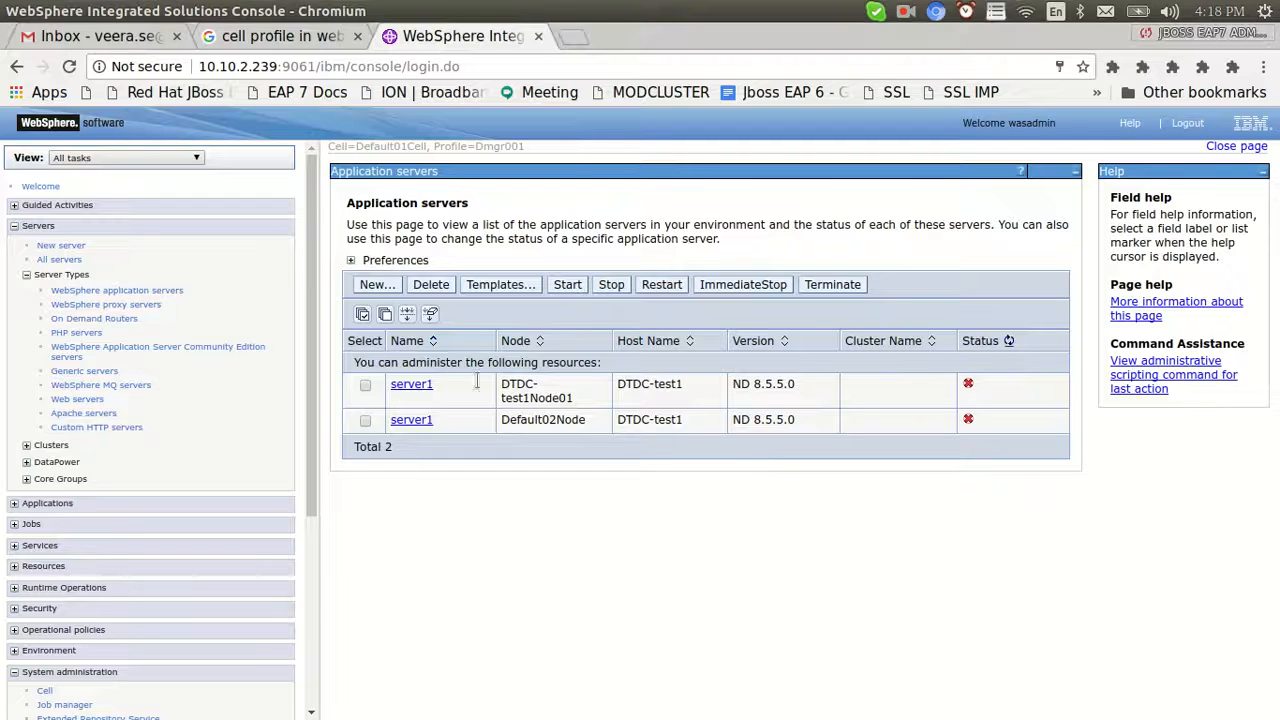
pyautogui.click(365, 385)
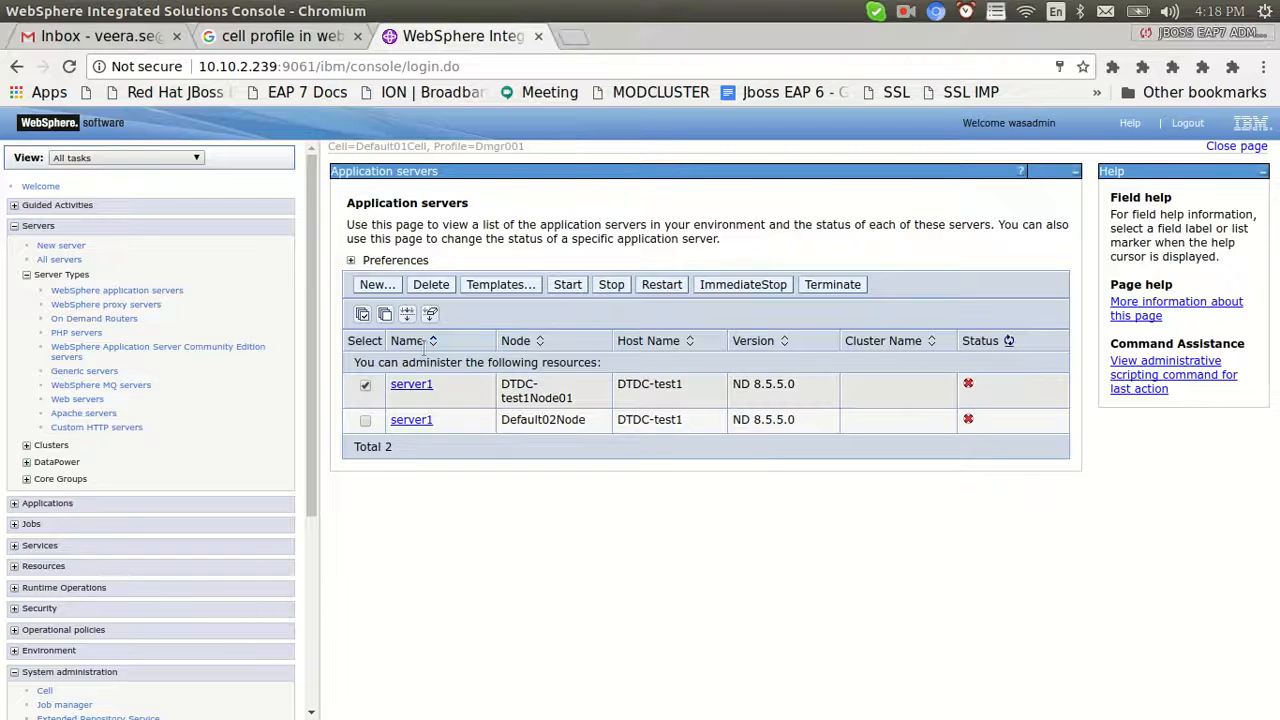
pyautogui.click(565, 286)
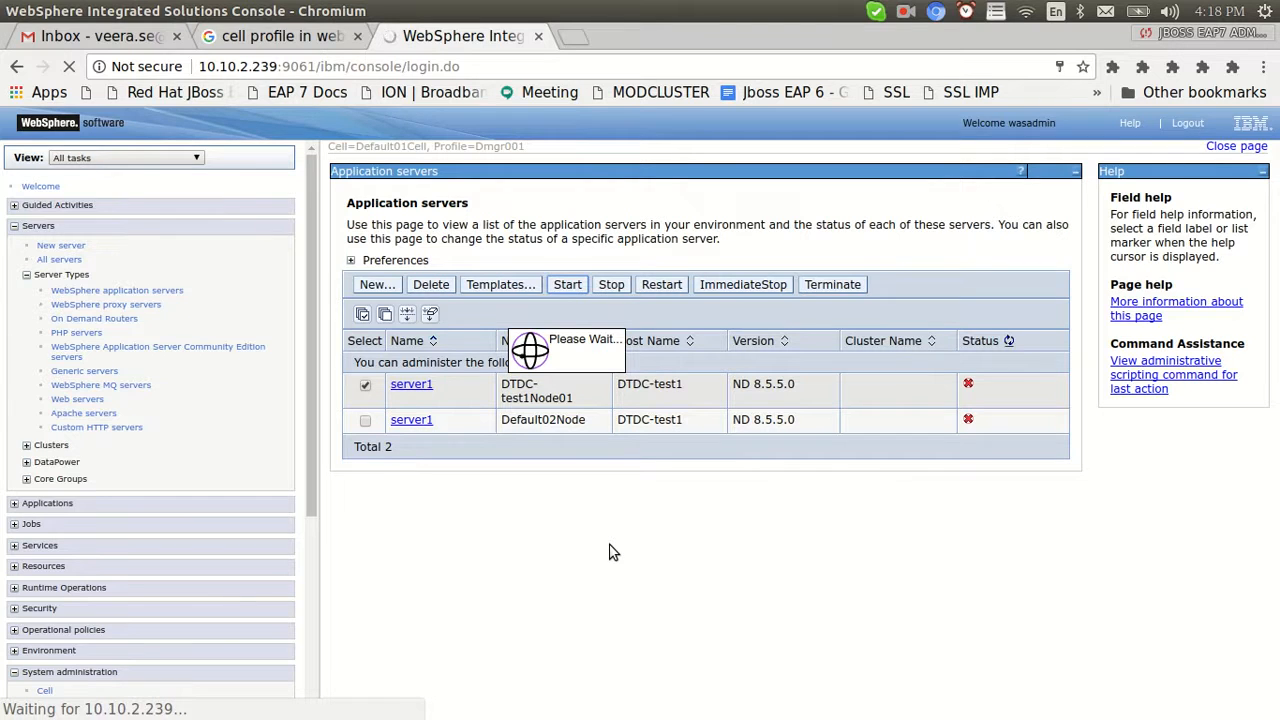
pyautogui.hotkey('alt', 'Tab')
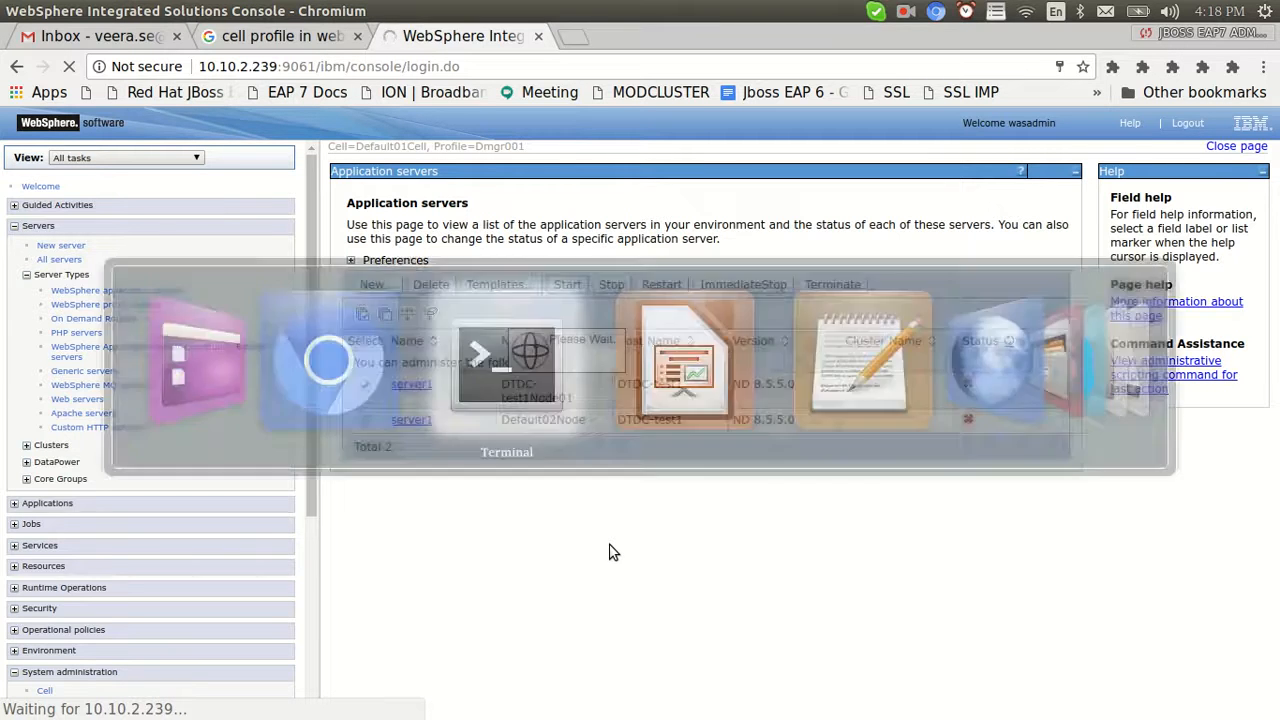
# Move up from AppSrv01's bin into its logs folder and list it in long format
pyautogui.write('pwd')
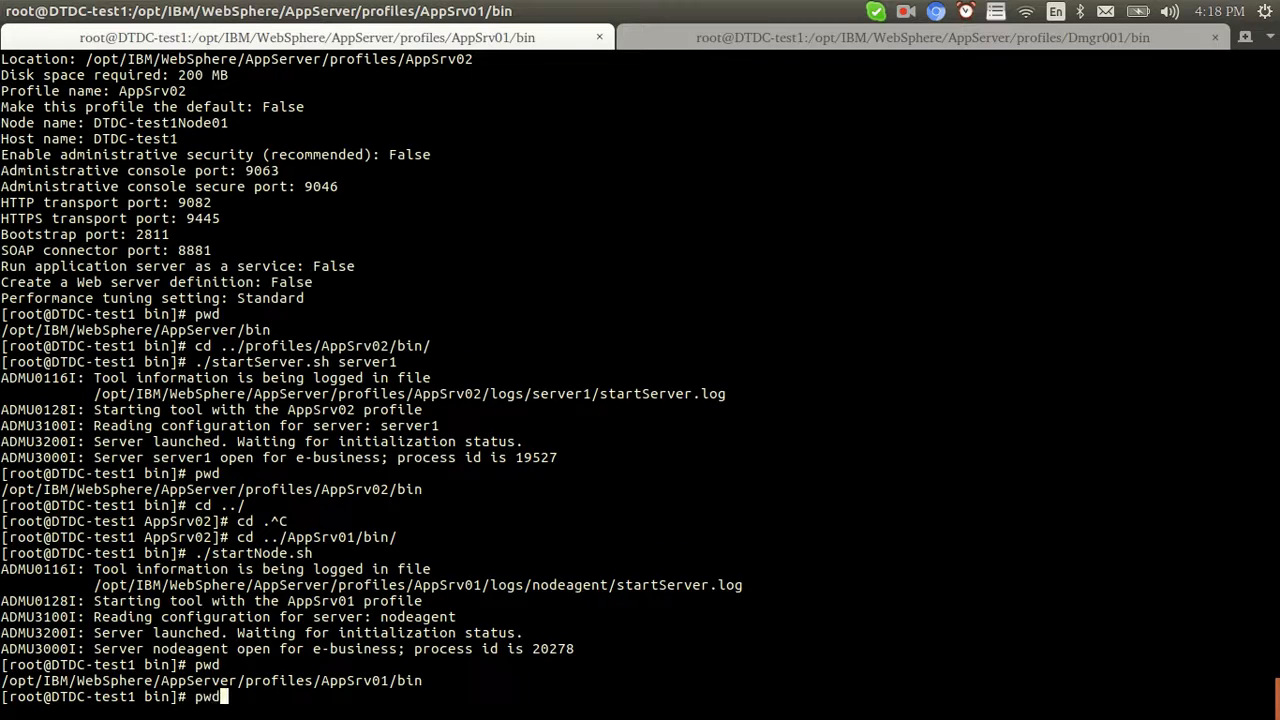
pyautogui.press('Return')
pyautogui.write('cd ../')
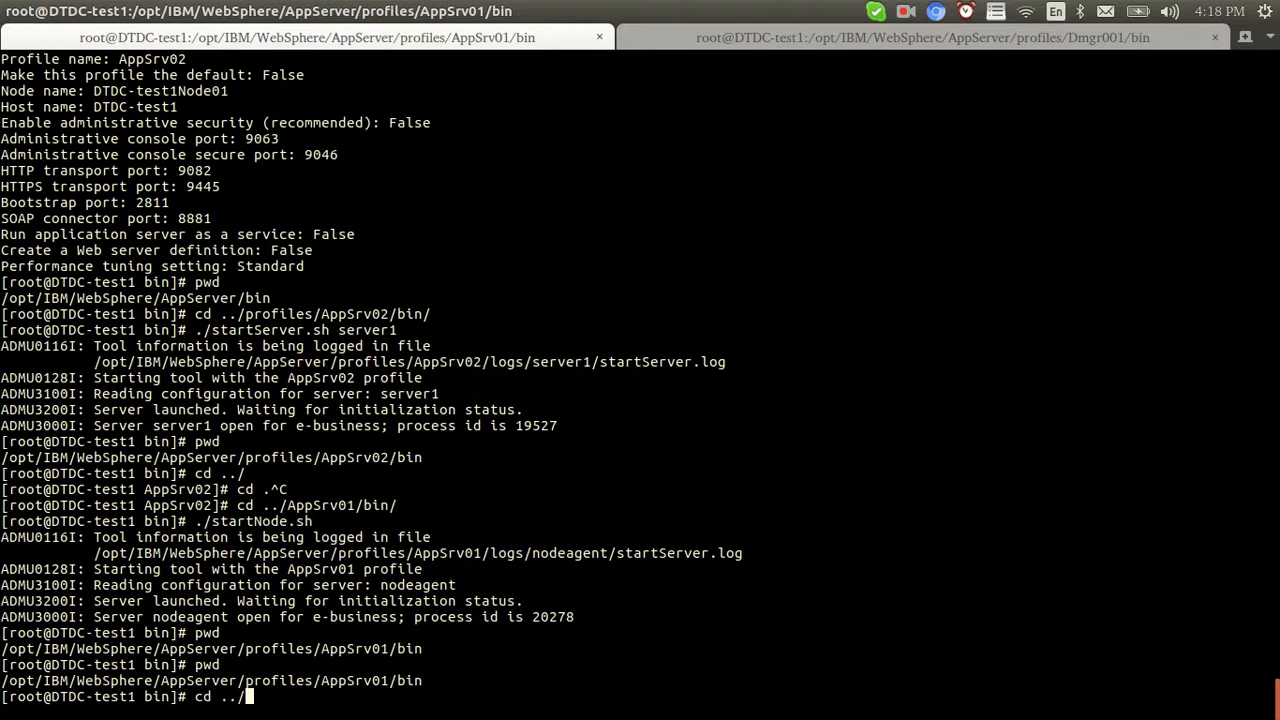
pyautogui.press('Return')
pyautogui.write('ls')
pyautogui.press('Return')
pyautogui.write('cd logs/')
pyautogui.press('Return')
pyautogui.write('ll')
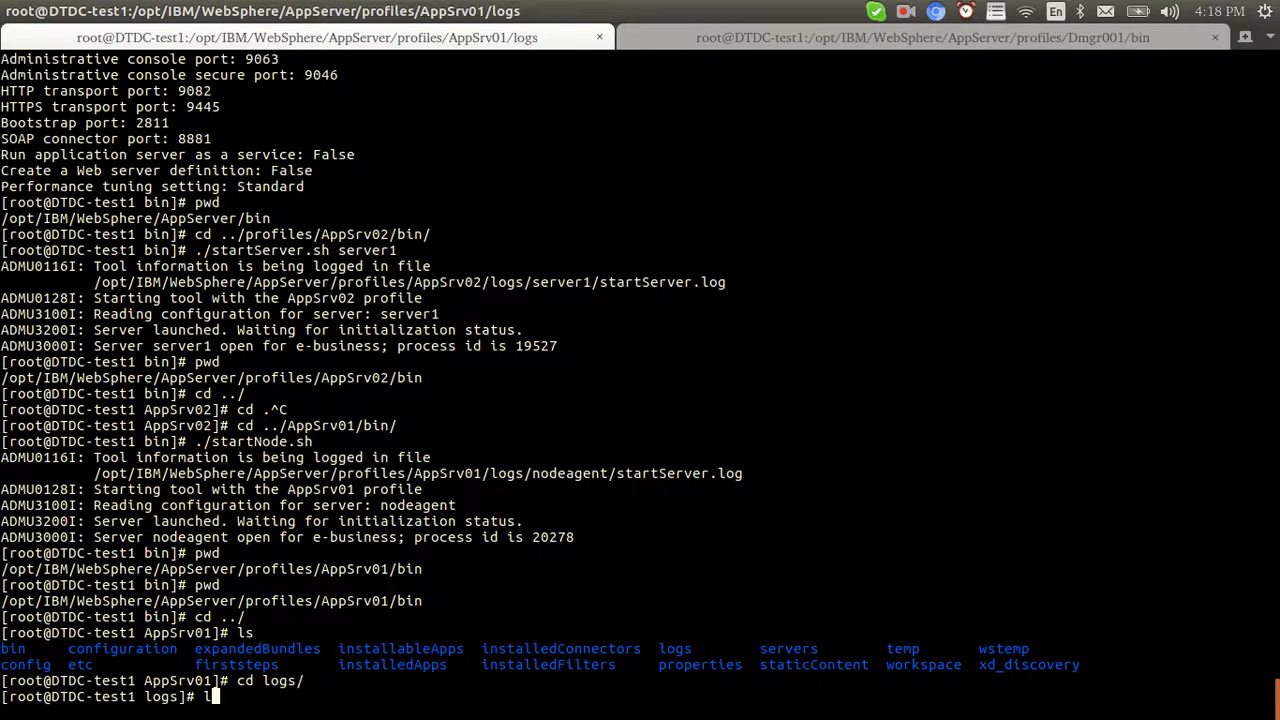
pyautogui.press('Return')
pyautogui.write('cd')
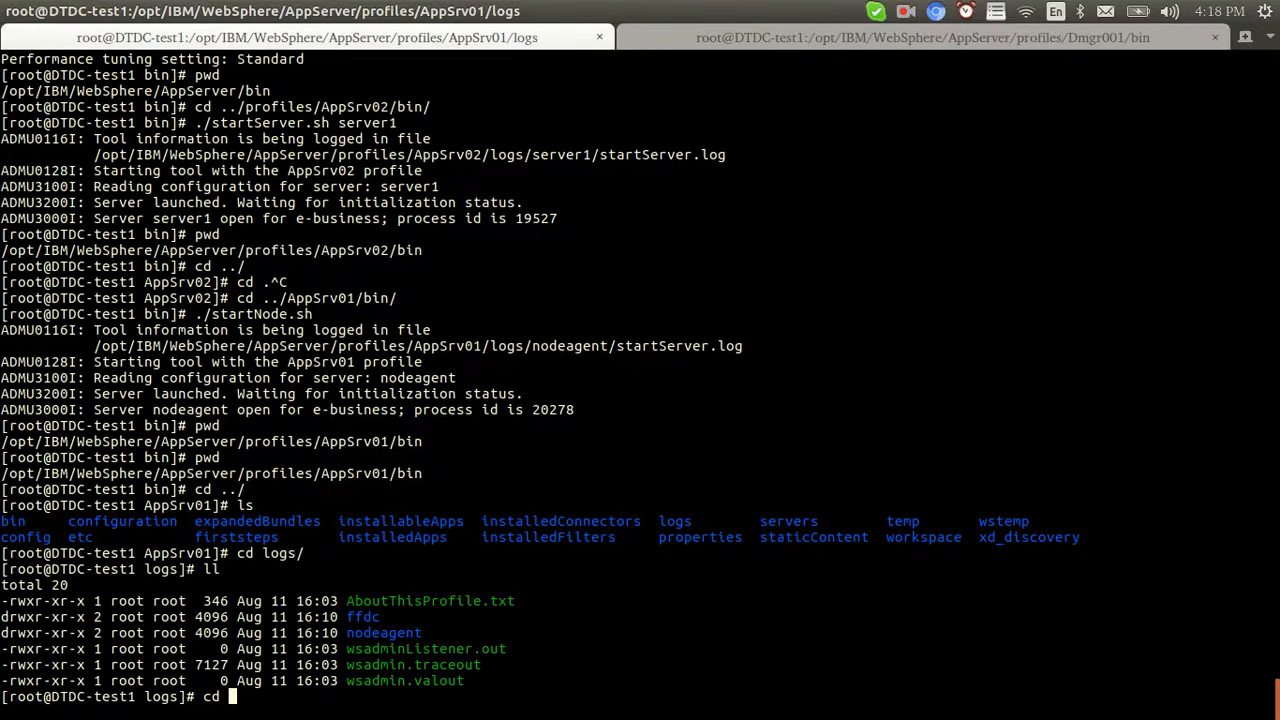
# Check the working directories of the AppSrv01 logs and Dmgr001 bin terminal tabs
pyautogui.click(866, 38)
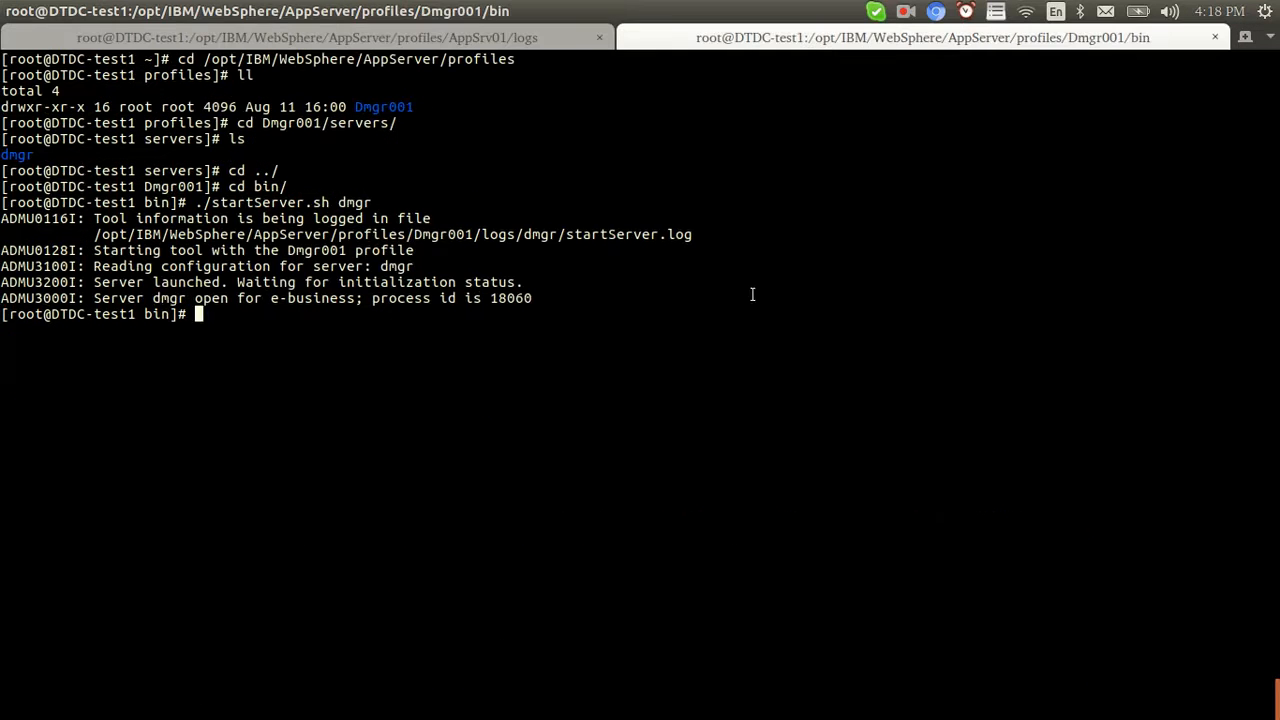
pyautogui.click(528, 37)
pyautogui.write('p')
pyautogui.hotkey('ctrl', 'c')
pyautogui.write('pwd')
pyautogui.press('Return')
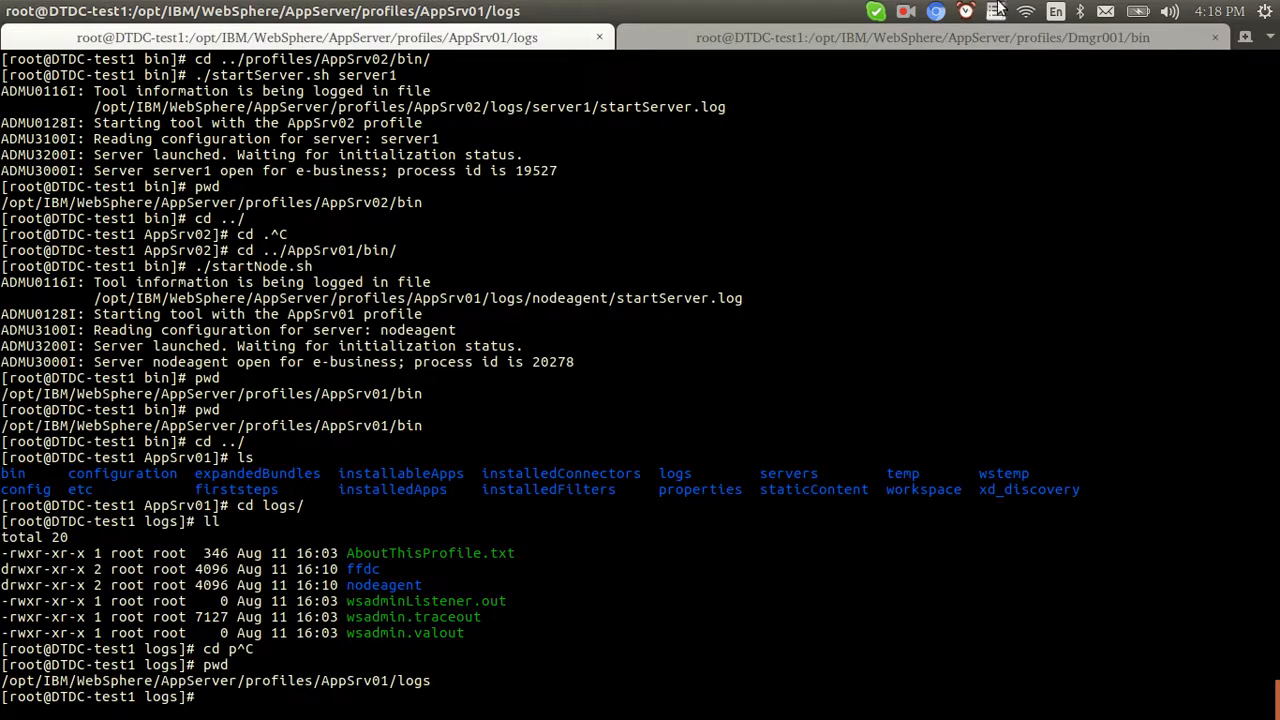
pyautogui.click(922, 40)
pyautogui.write('pwd')
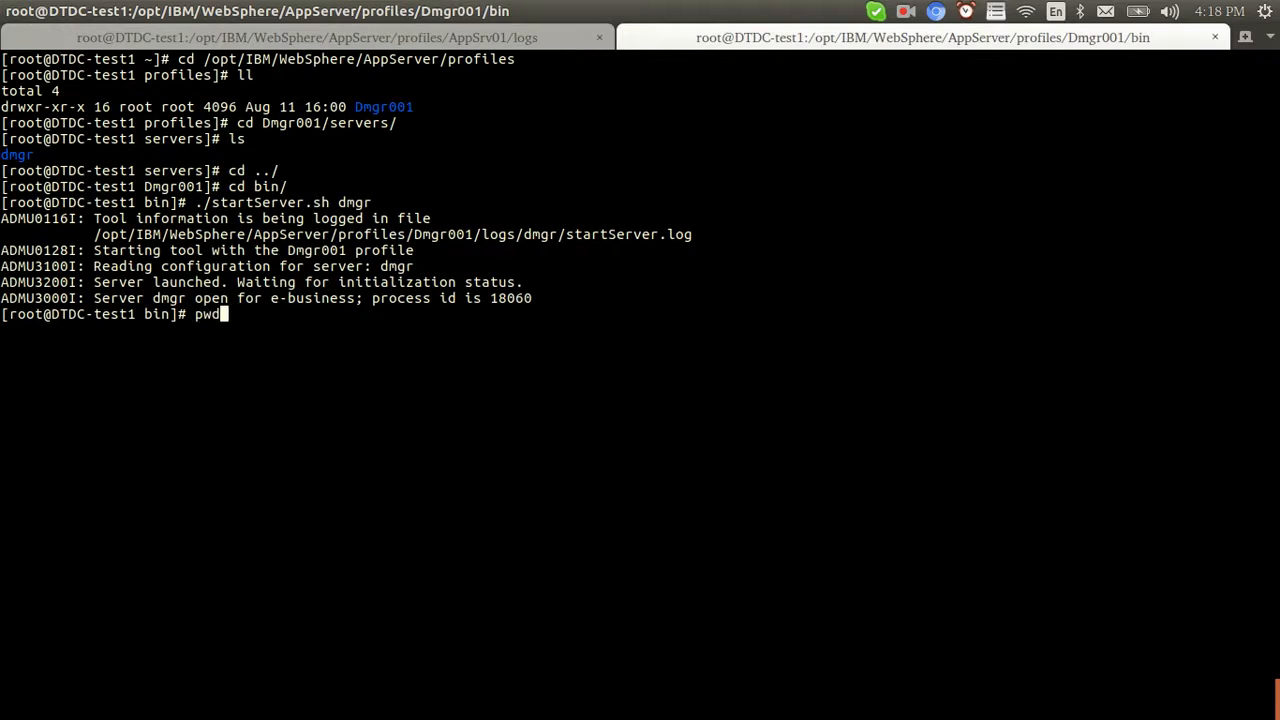
pyautogui.press('Return')
# In the Dmgr001 tab, navigate to the AppSrv02 logs folder and list its contents
pyautogui.write('cd ../')
pyautogui.press('Return')
pyautogui.write('cd ..')
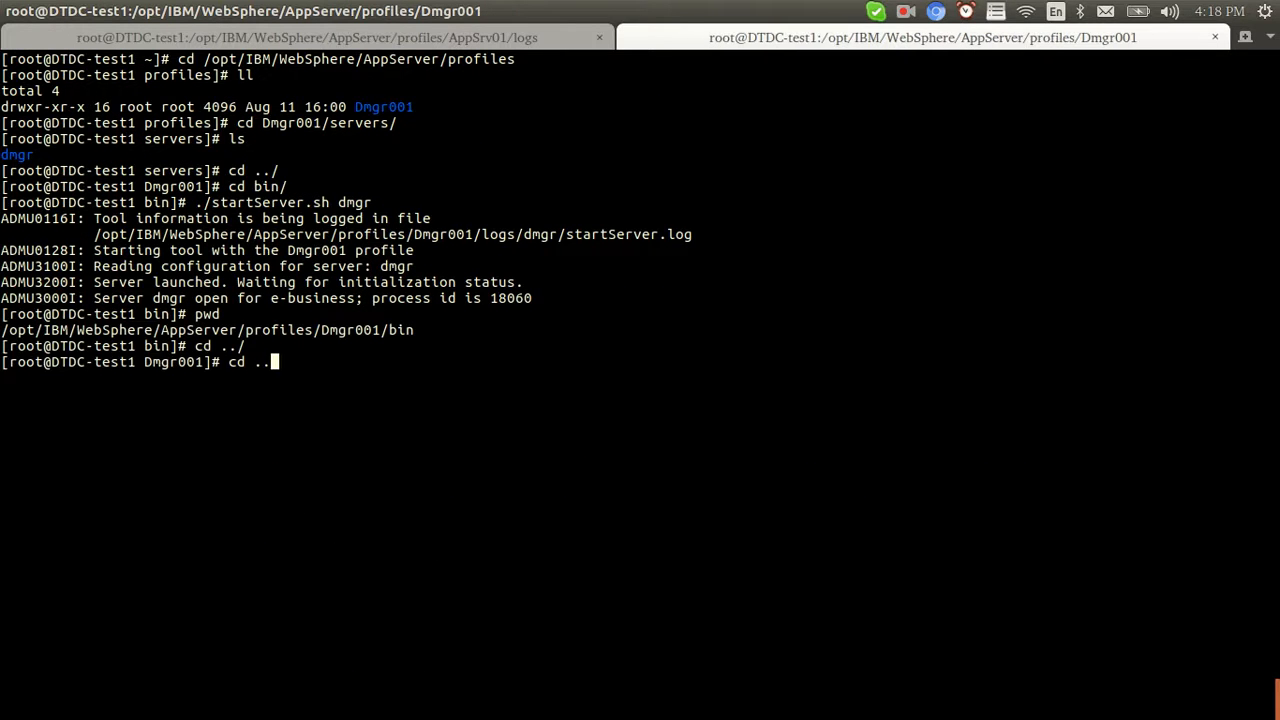
pyautogui.write('/AppSrv02')
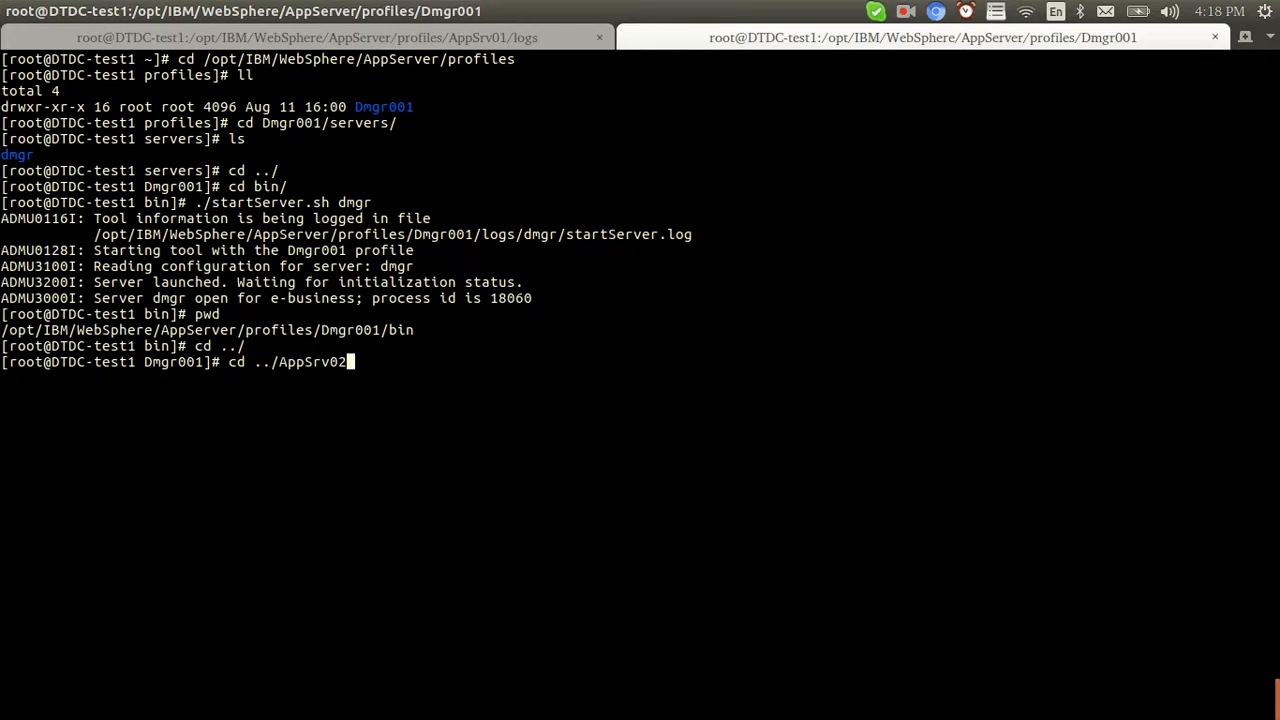
pyautogui.write('/logs/')
pyautogui.press('Return')
pyautogui.write('ls')
pyautogui.press('Return')
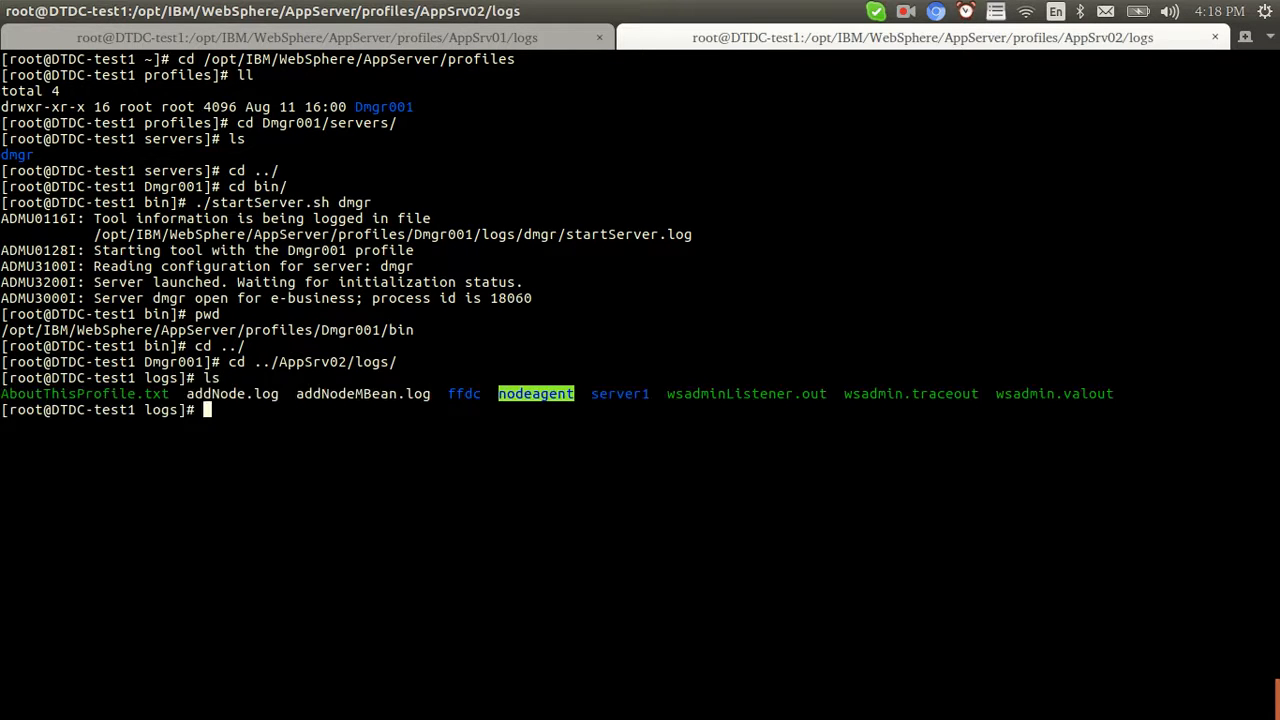
pyautogui.hotkey('ctrl', 'l')
pyautogui.write('ll')
pyautogui.press('Return')
# Enter AppSrv02's server1 log folder and follow SystemOut.log live with tail -f
pyautogui.write('tail -')
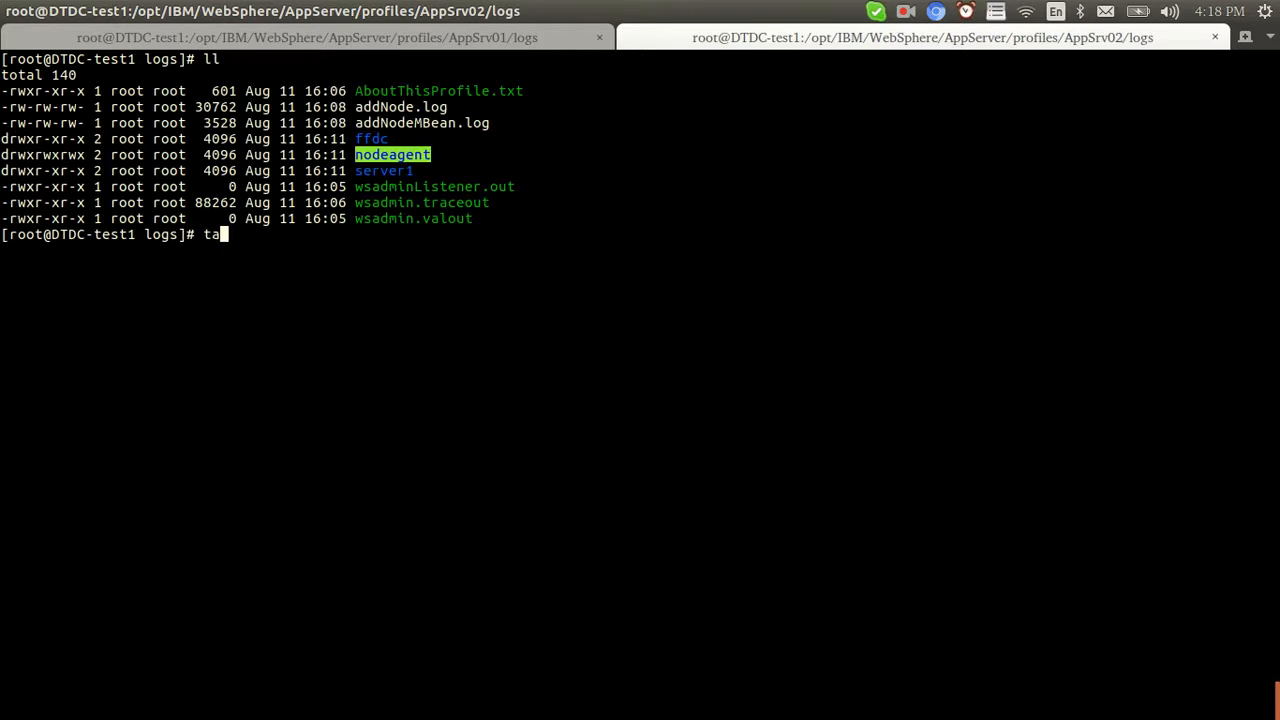
pyautogui.write('f ser')
pyautogui.press('Tab')
pyautogui.press('Return')
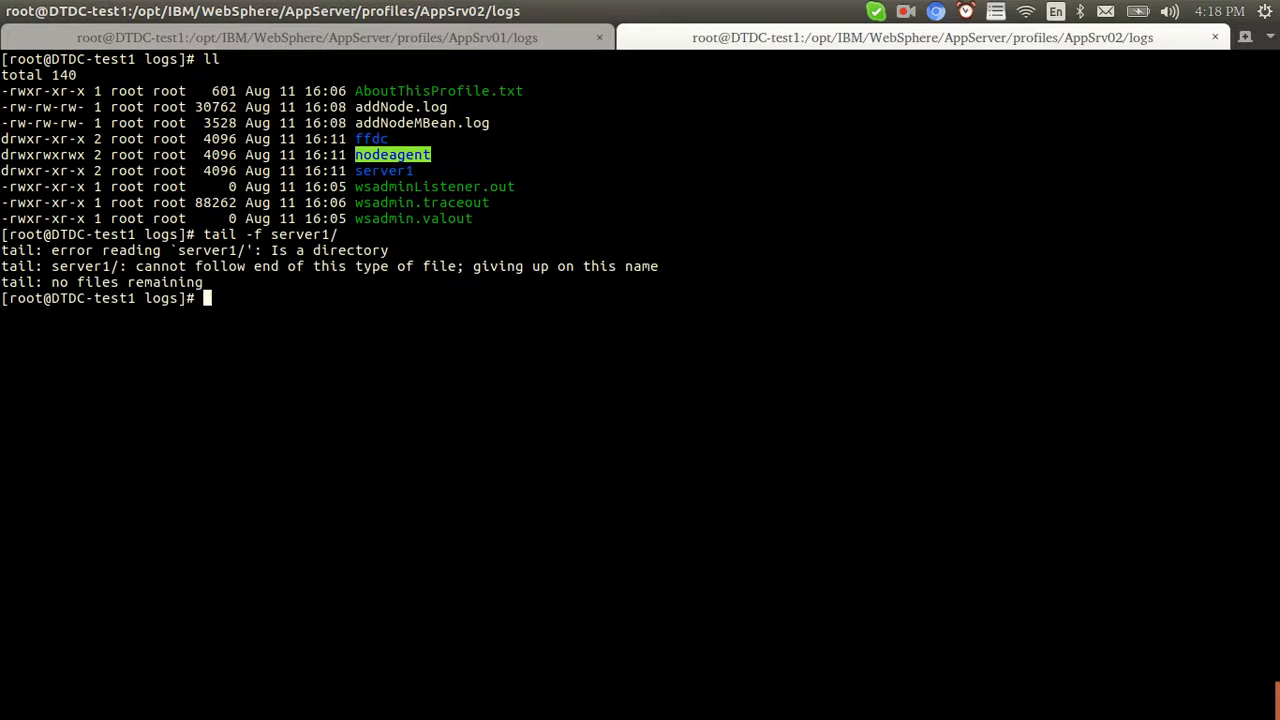
pyautogui.write('cd server1/')
pyautogui.press('Return')
pyautogui.write('ls')
pyautogui.press('Return')
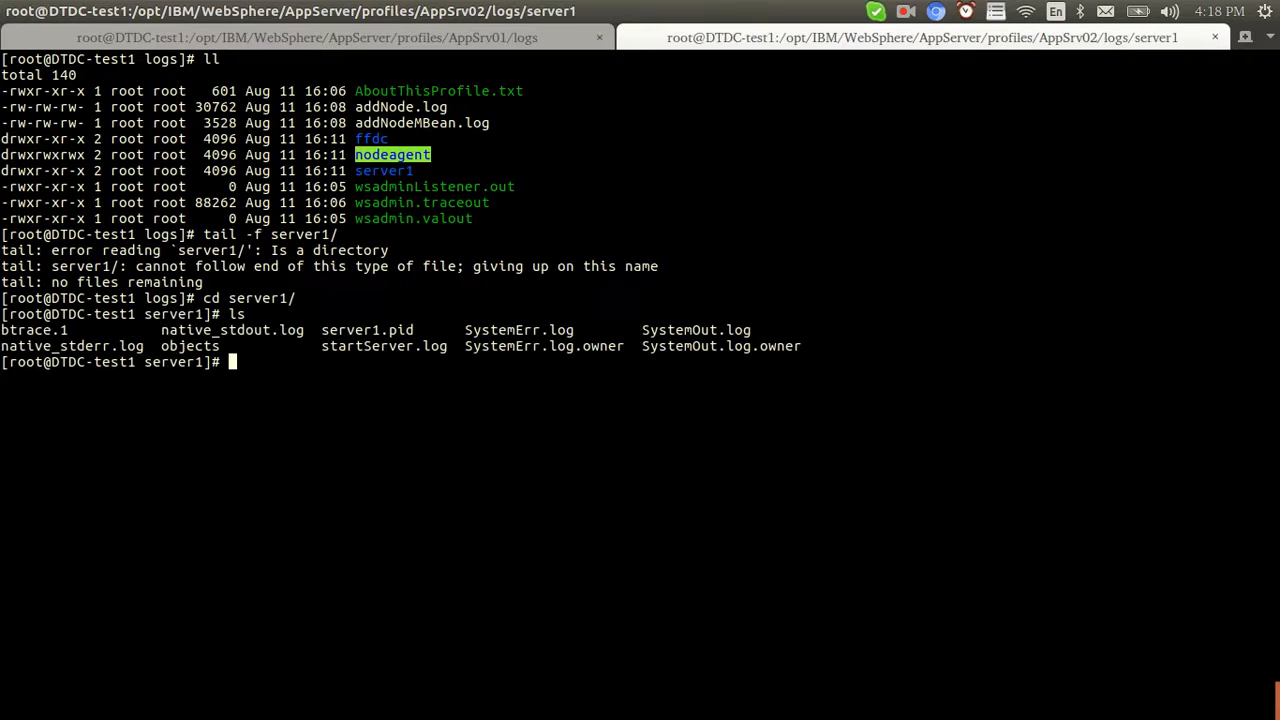
pyautogui.write('tail -f SystemOut.log')
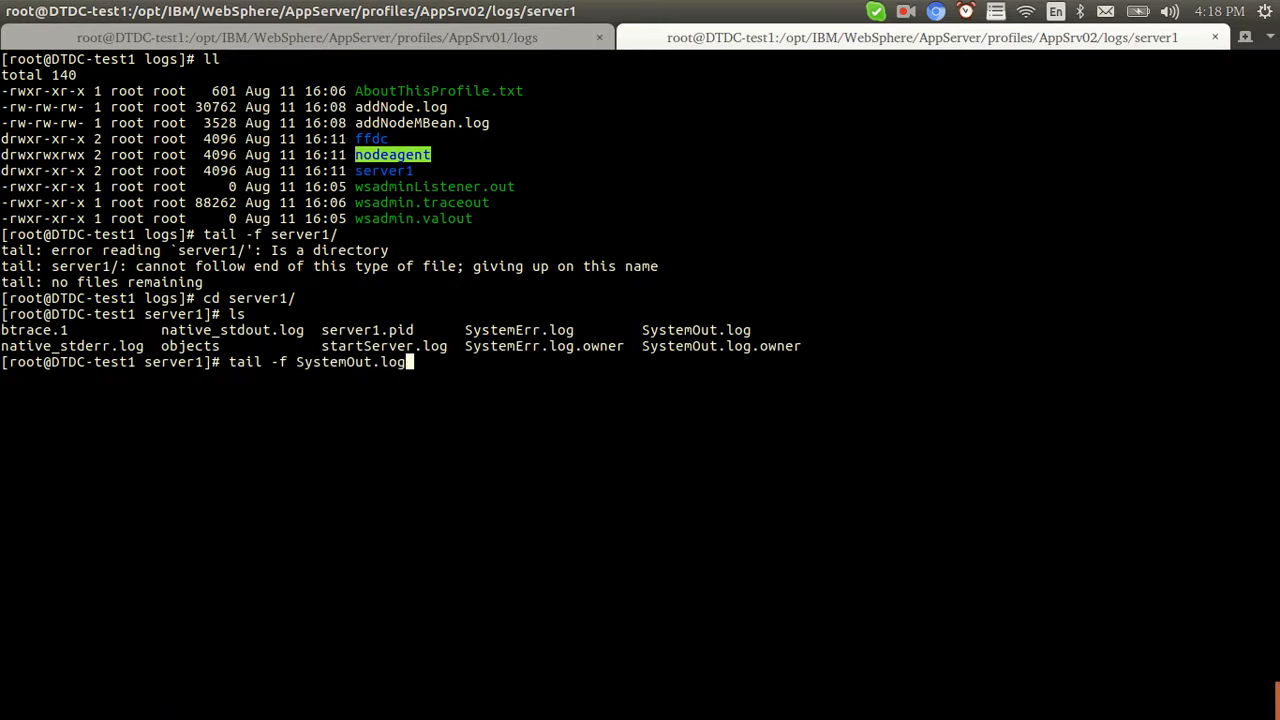
pyautogui.press('Return')
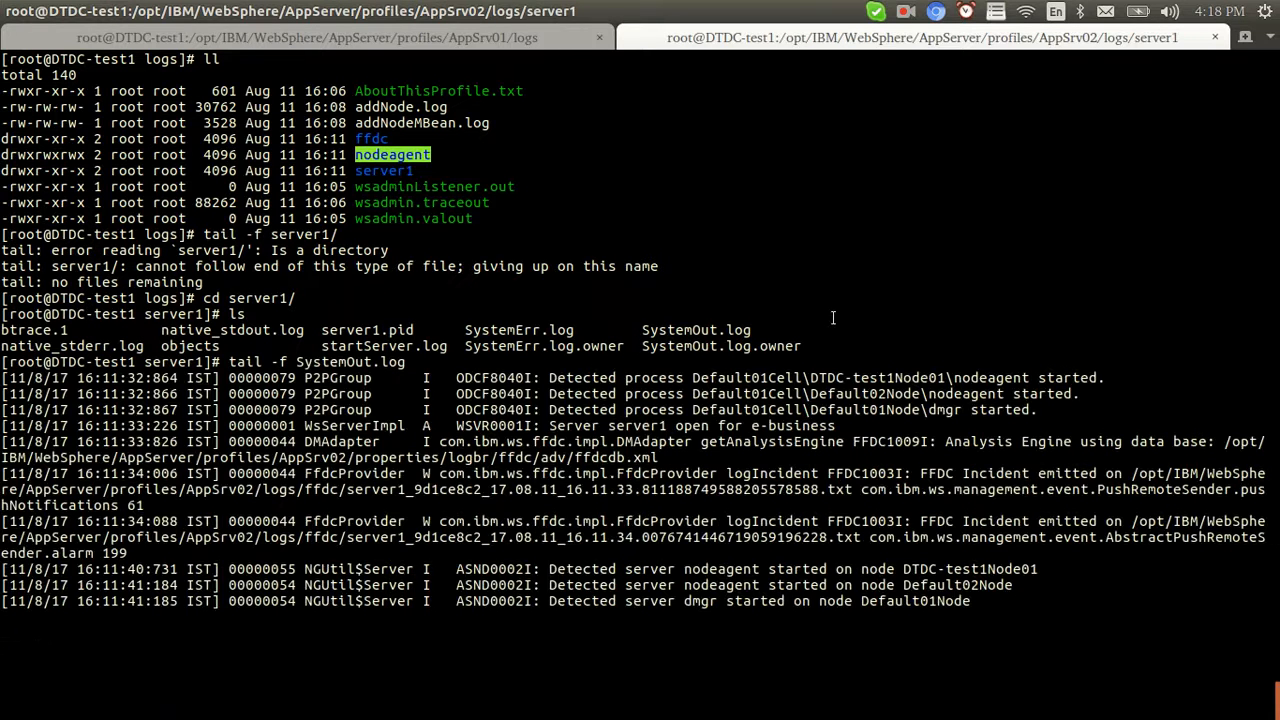
pyautogui.click(584, 45)
# Select server1 on DTDC-test1Node01 in the Application servers list and attempt Delete
pyautogui.hotkey('alt', 'Tab')
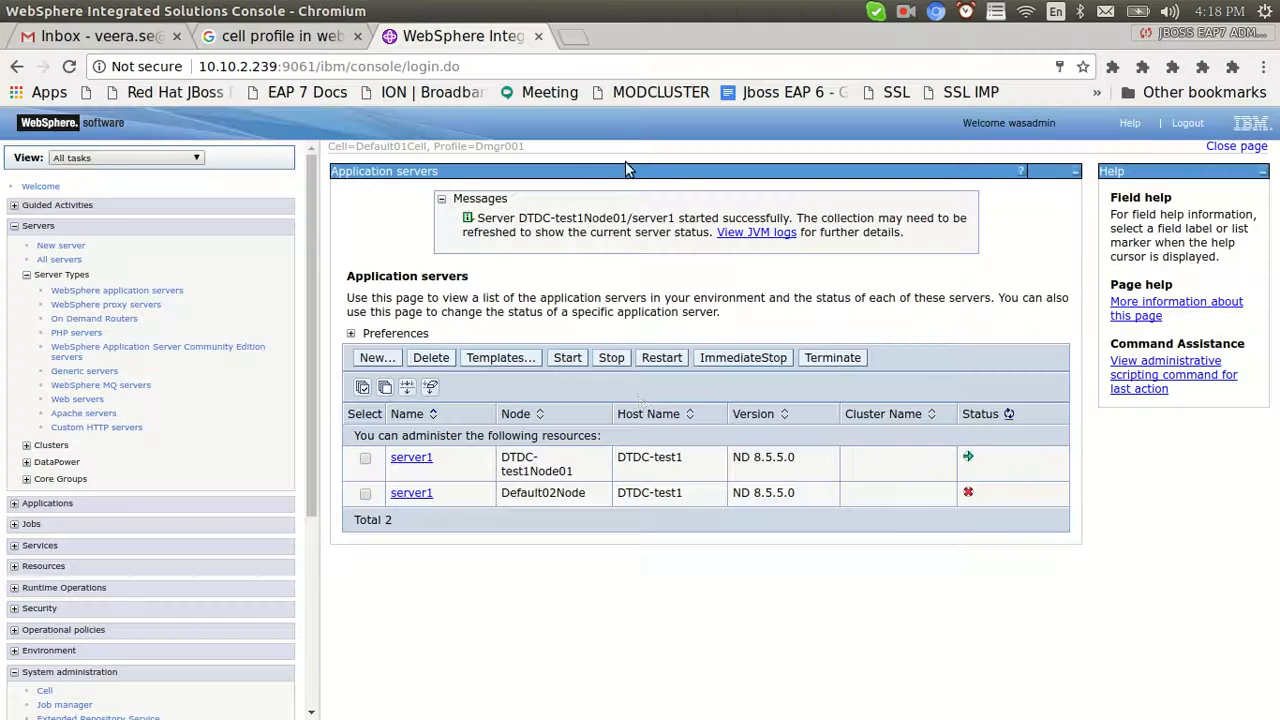
pyautogui.click(365, 493)
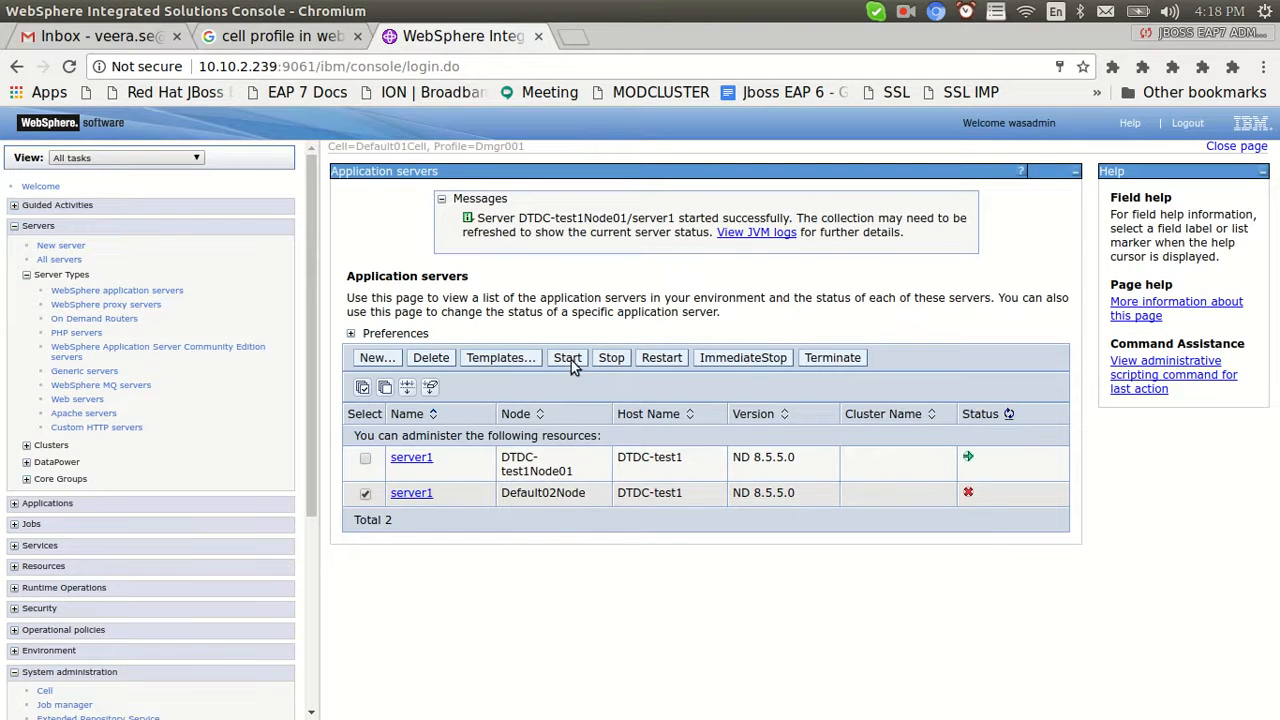
pyautogui.click(365, 493)
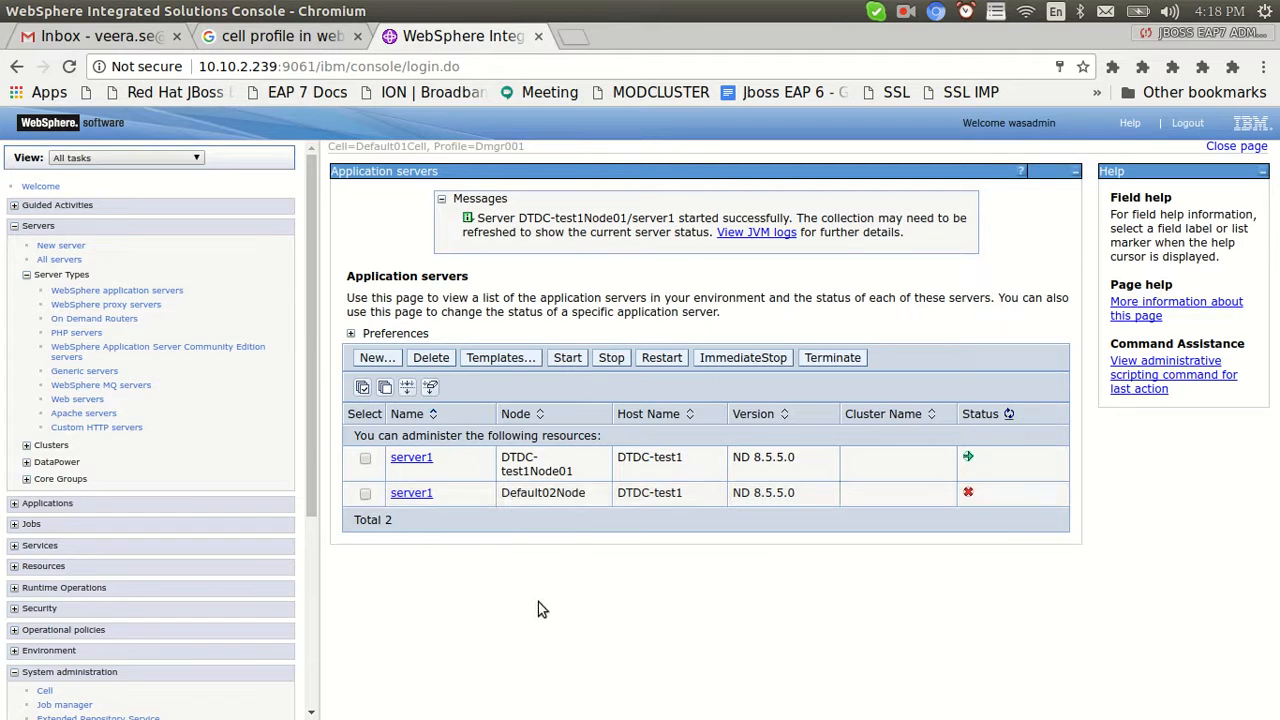
pyautogui.click(365, 458)
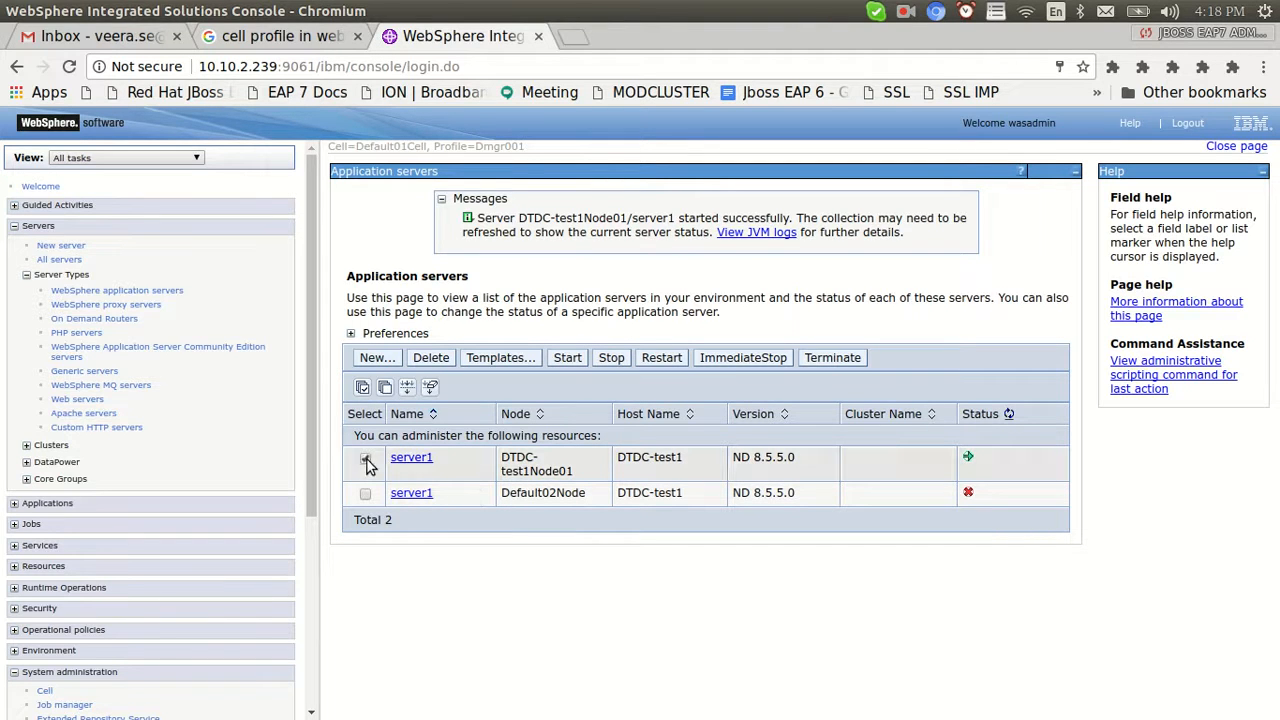
pyautogui.click(430, 358)
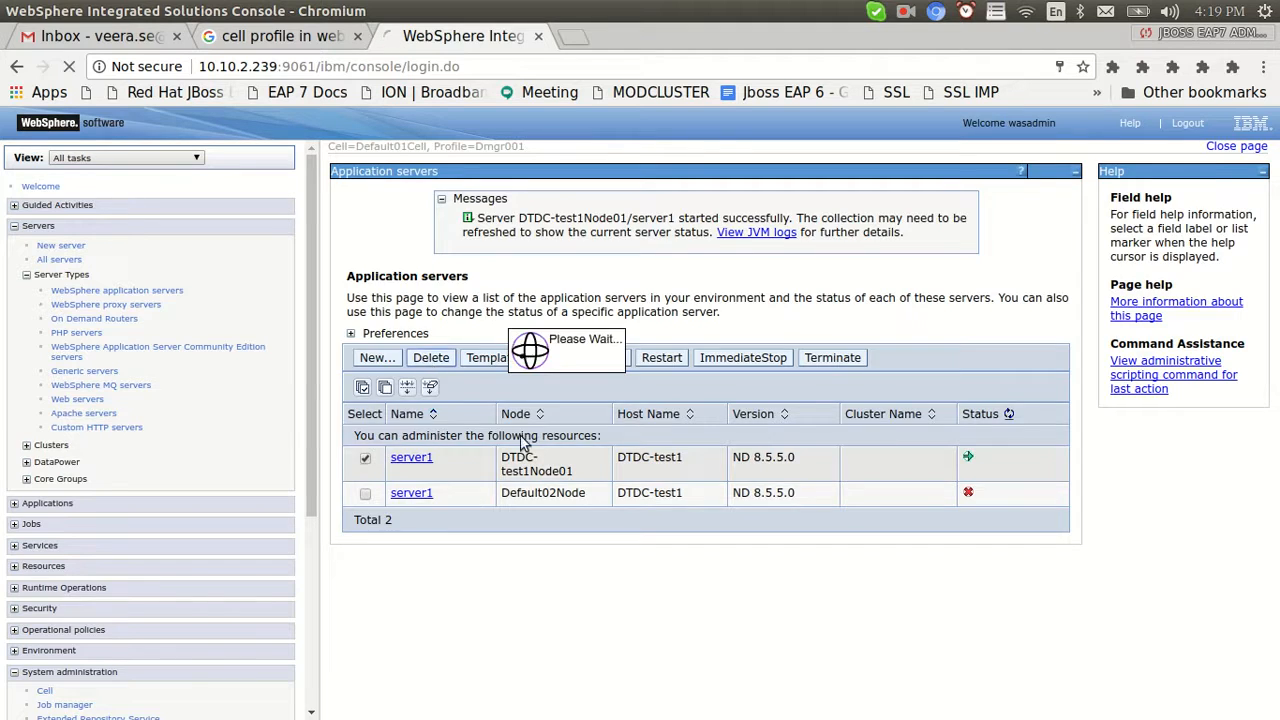
# Stop server1 on DTDC-test1Node01, confirming and suppressing future confirmations, then check the terminal
pyautogui.click(365, 444)
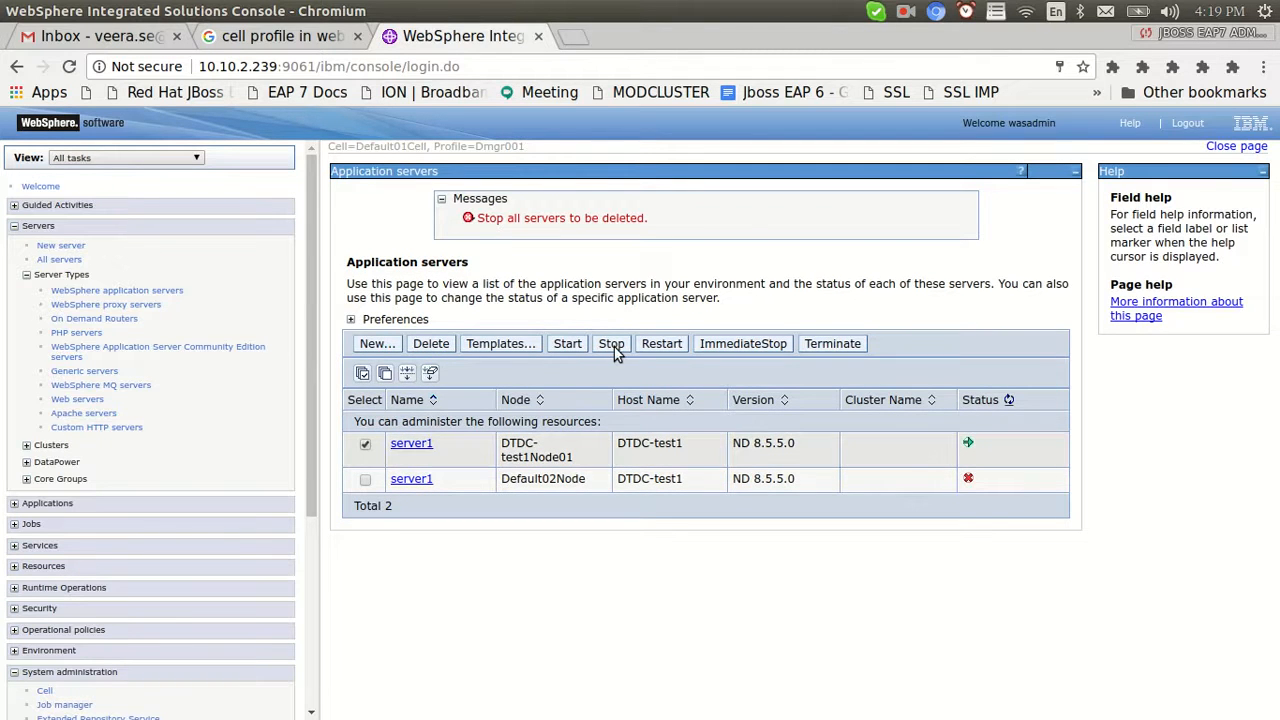
pyautogui.click(612, 345)
pyautogui.click(363, 346)
pyautogui.click(360, 384)
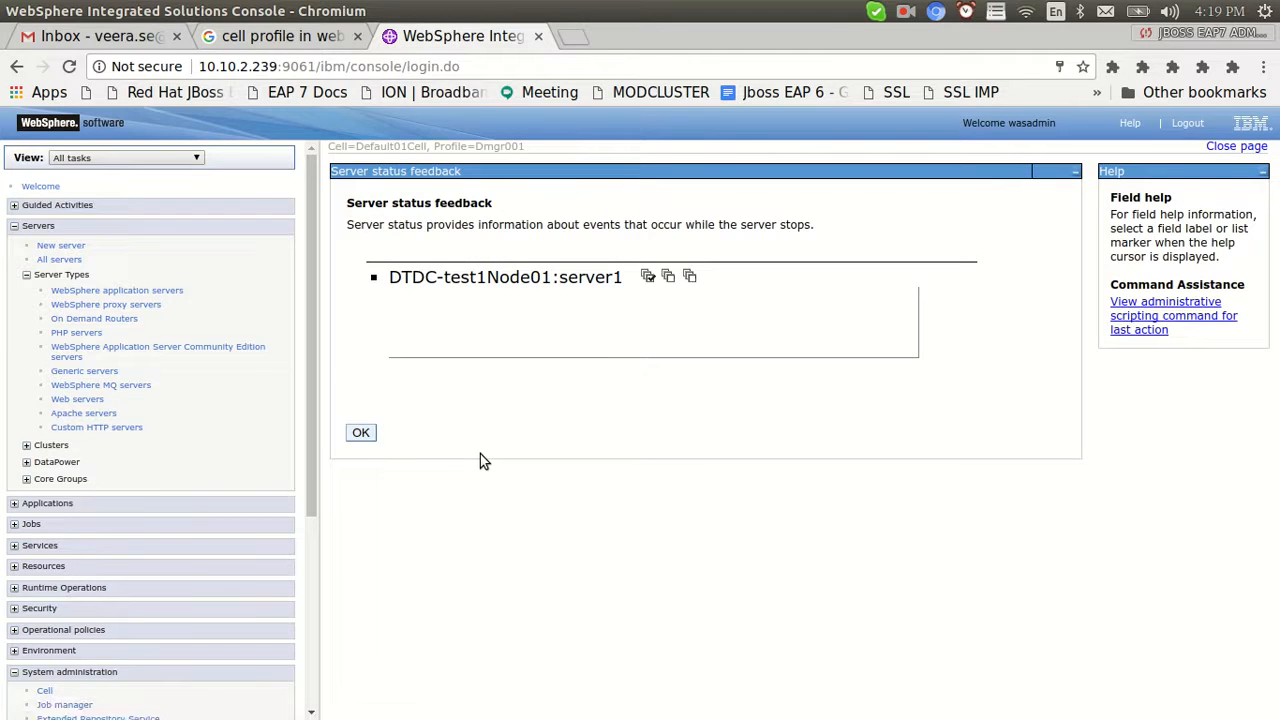
pyautogui.click(361, 434)
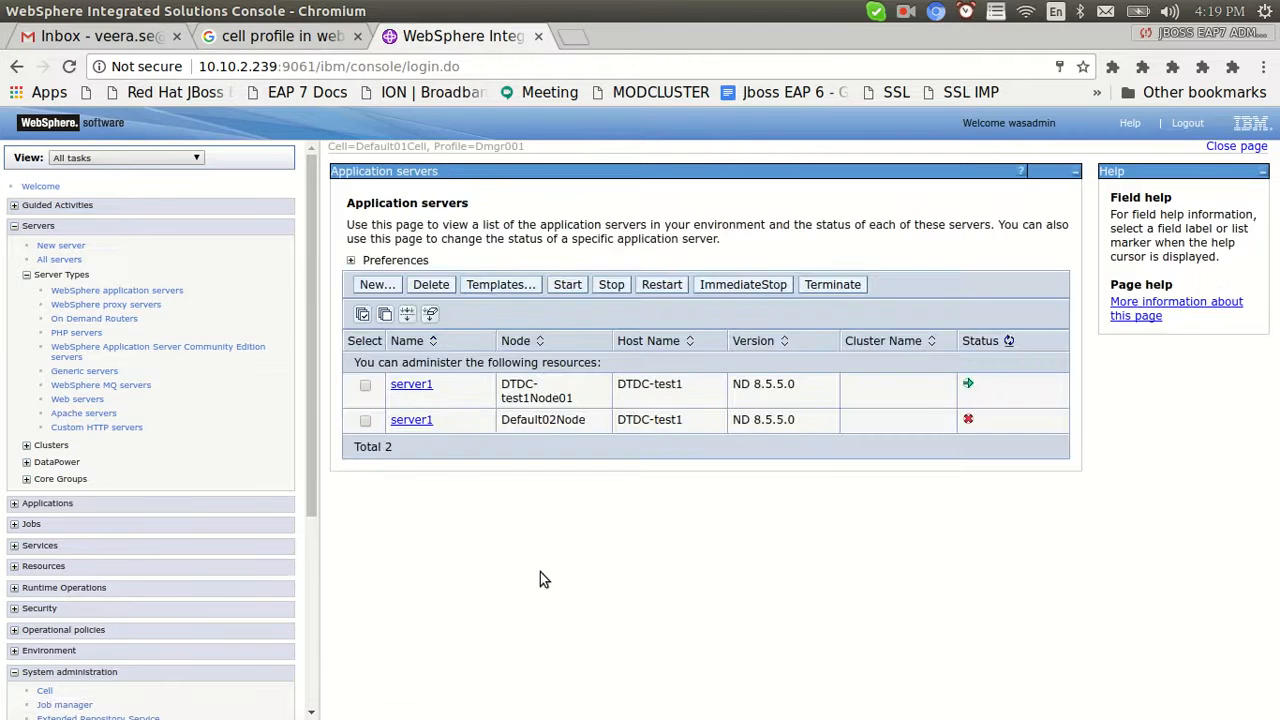
pyautogui.hotkey('alt', 'Tab')
pyautogui.hotkey('alt', 'Tab')
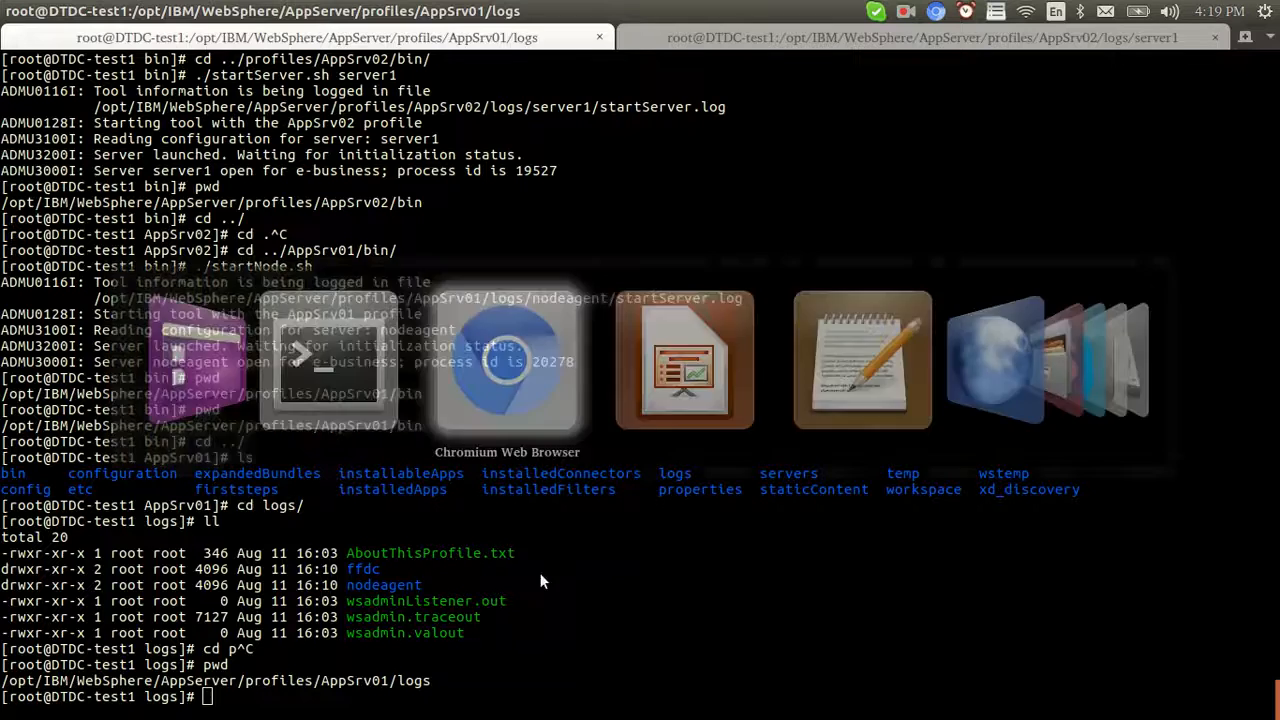
pyautogui.moveTo(311, 427)
pyautogui.mouseDown()
pyautogui.moveTo(322, 547)
pyautogui.moveTo(318, 450)
pyautogui.mouseUp()
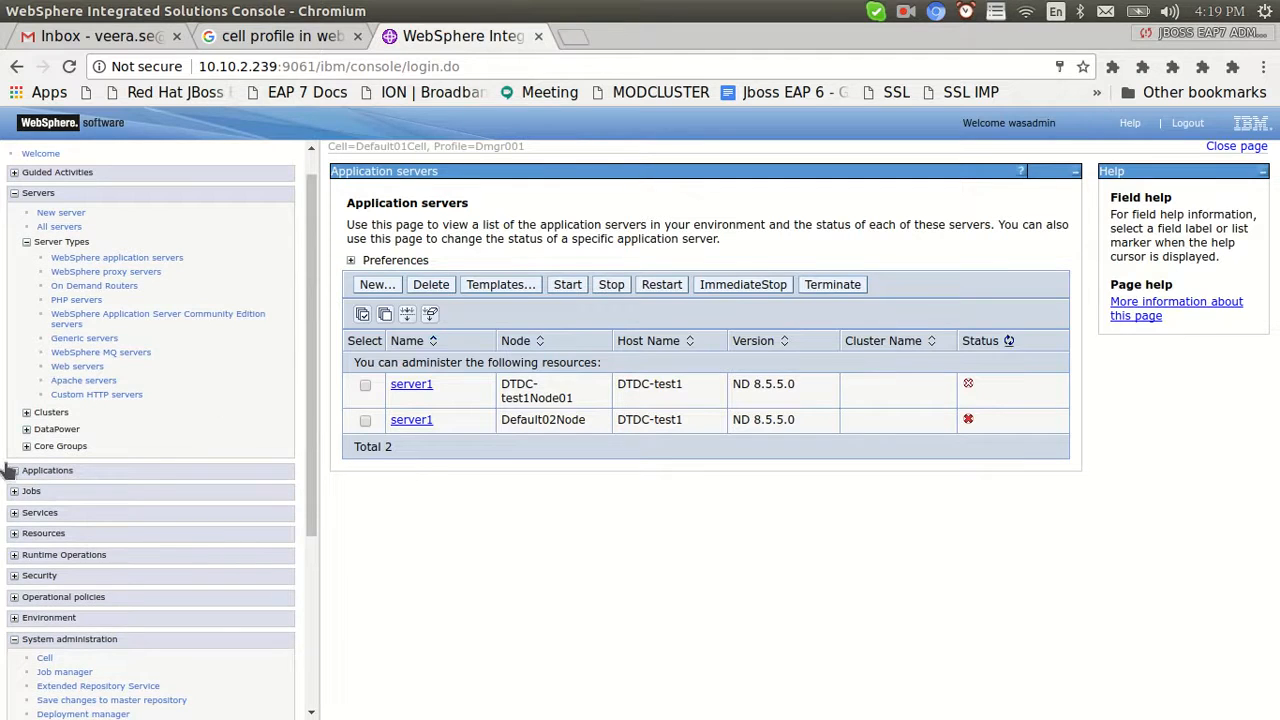
# Create a new cluster named CellProfileCluster with memory-to-memory HTTP session replication, continuing to Step 2
pyautogui.click(27, 413)
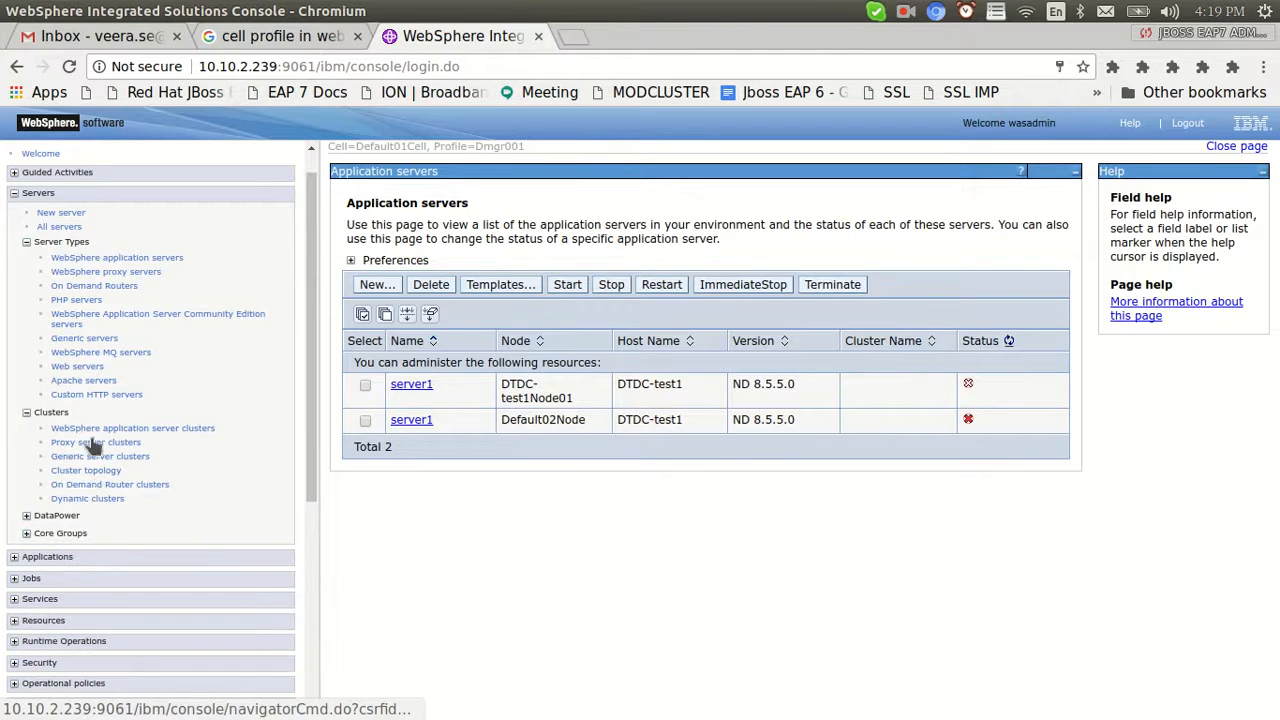
pyautogui.click(91, 429)
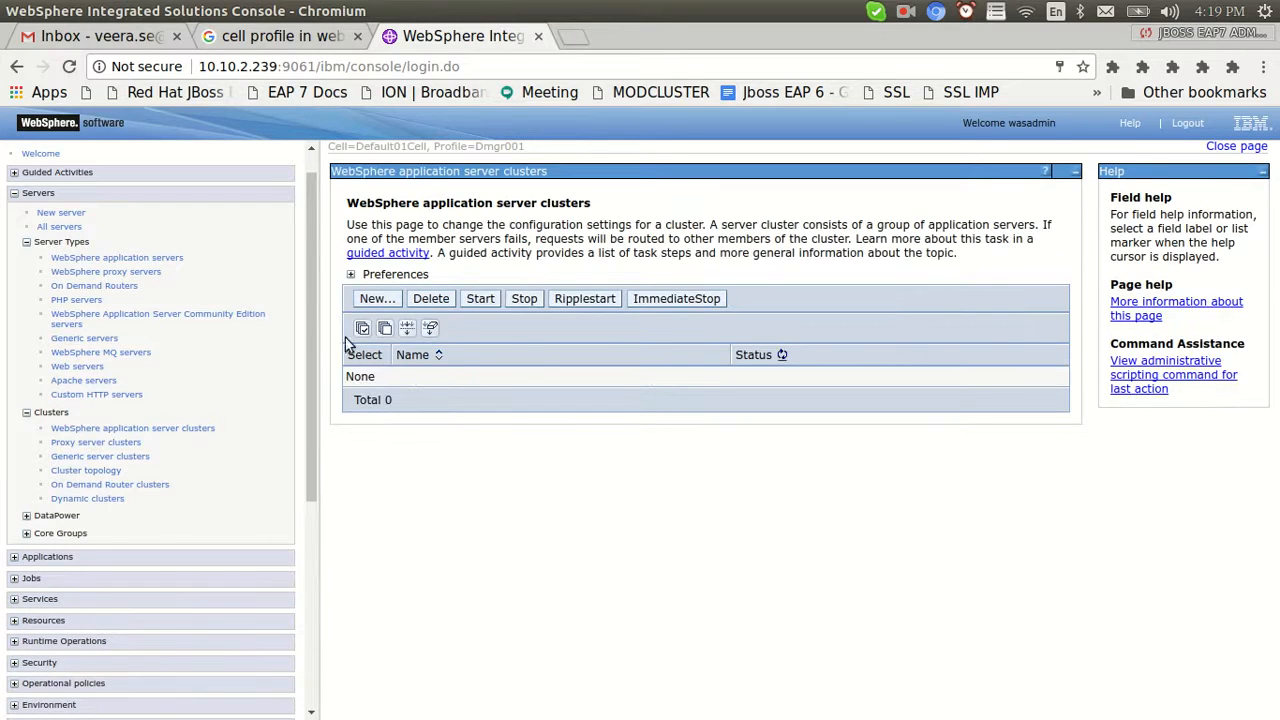
pyautogui.click(375, 298)
pyautogui.click(577, 281)
pyautogui.write('CellP')
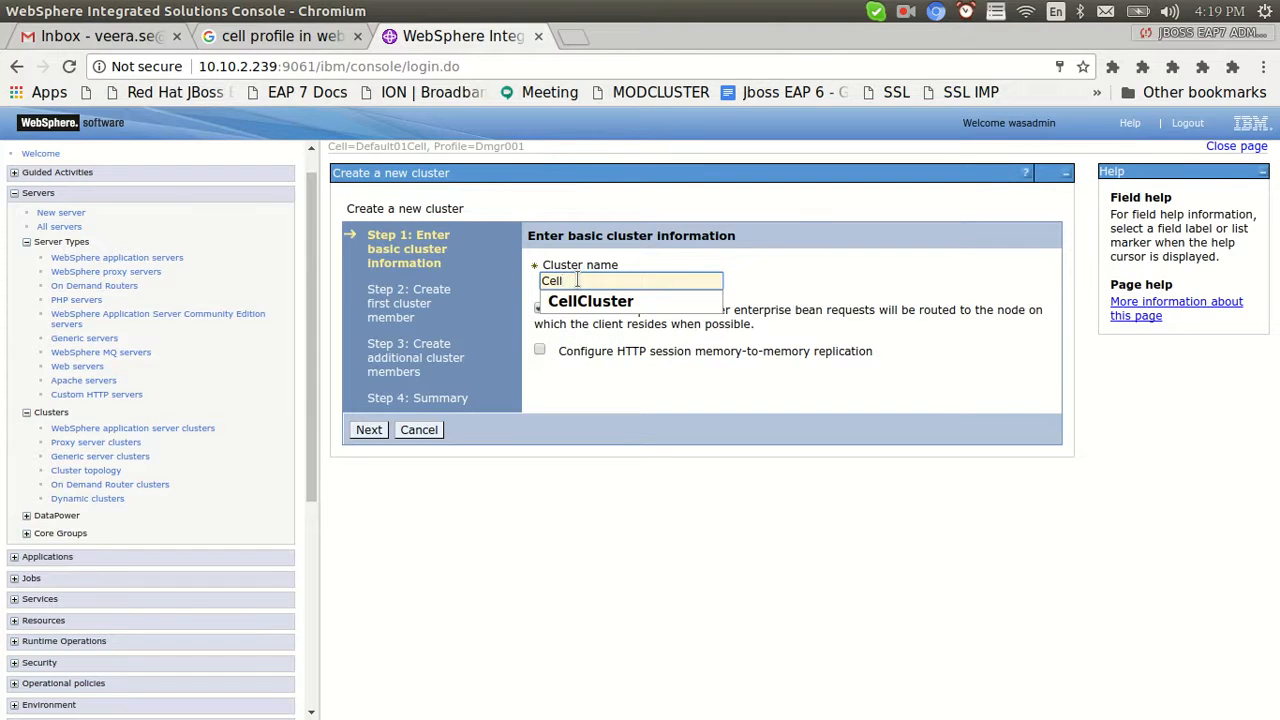
pyautogui.write('ProfileC')
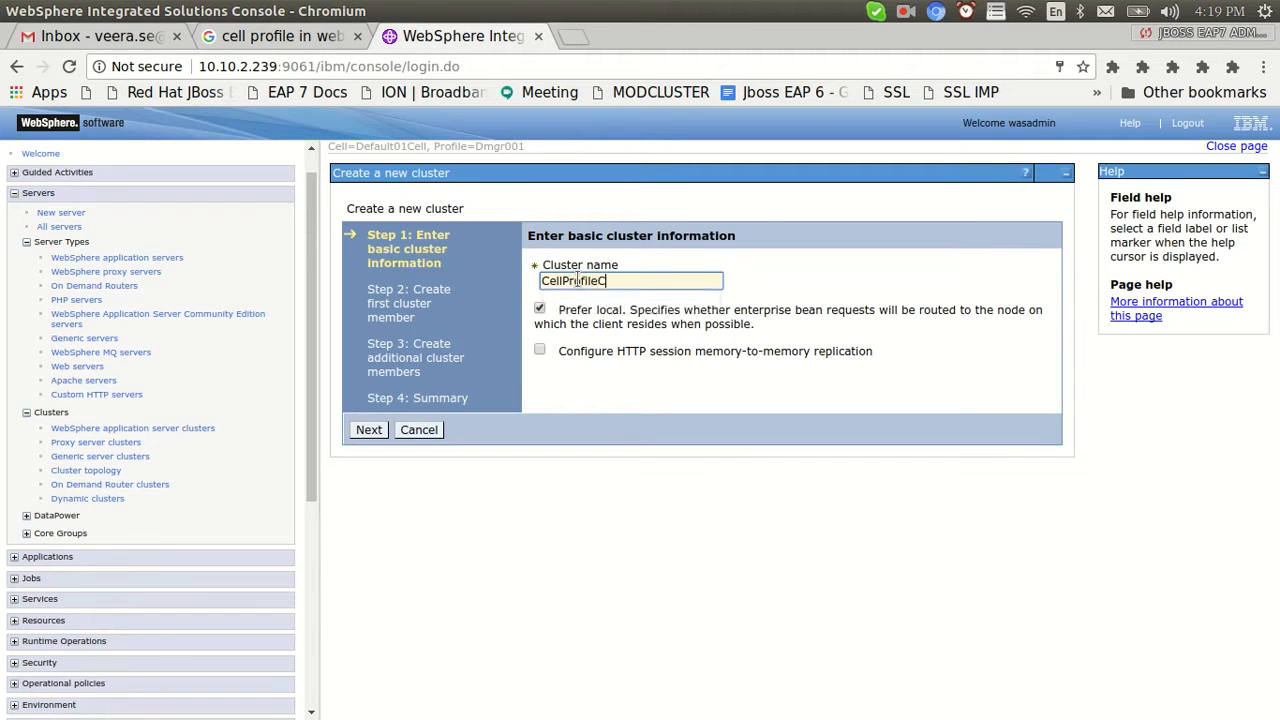
pyautogui.write('luster')
pyautogui.click(540, 350)
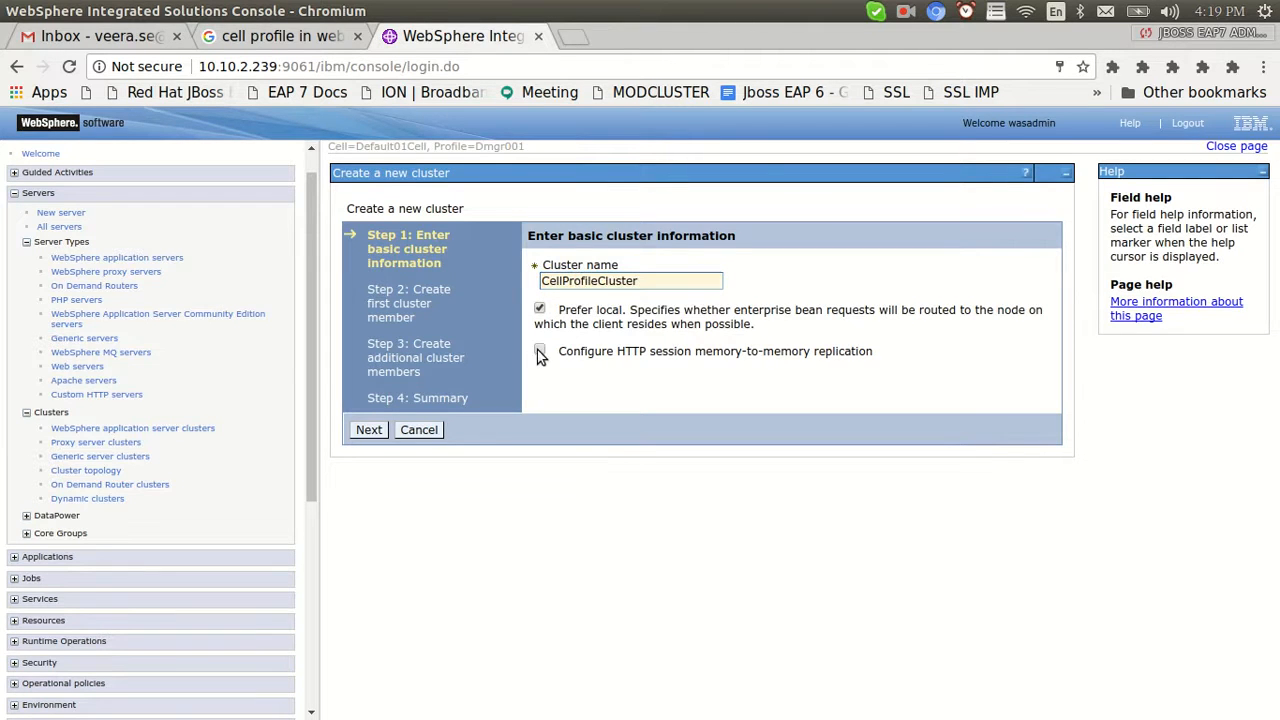
pyautogui.click(372, 433)
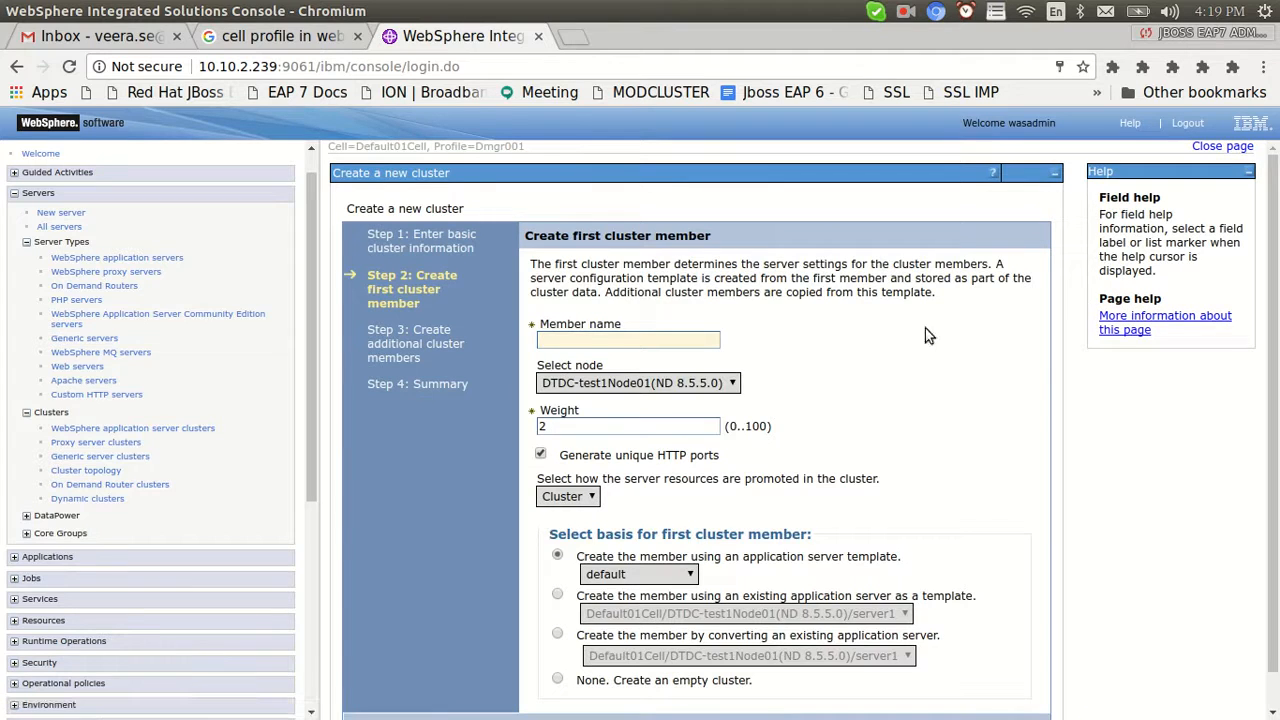
# Name the first cluster member Appsrv1, place it on node Default02Node, and continue
pyautogui.click(735, 383)
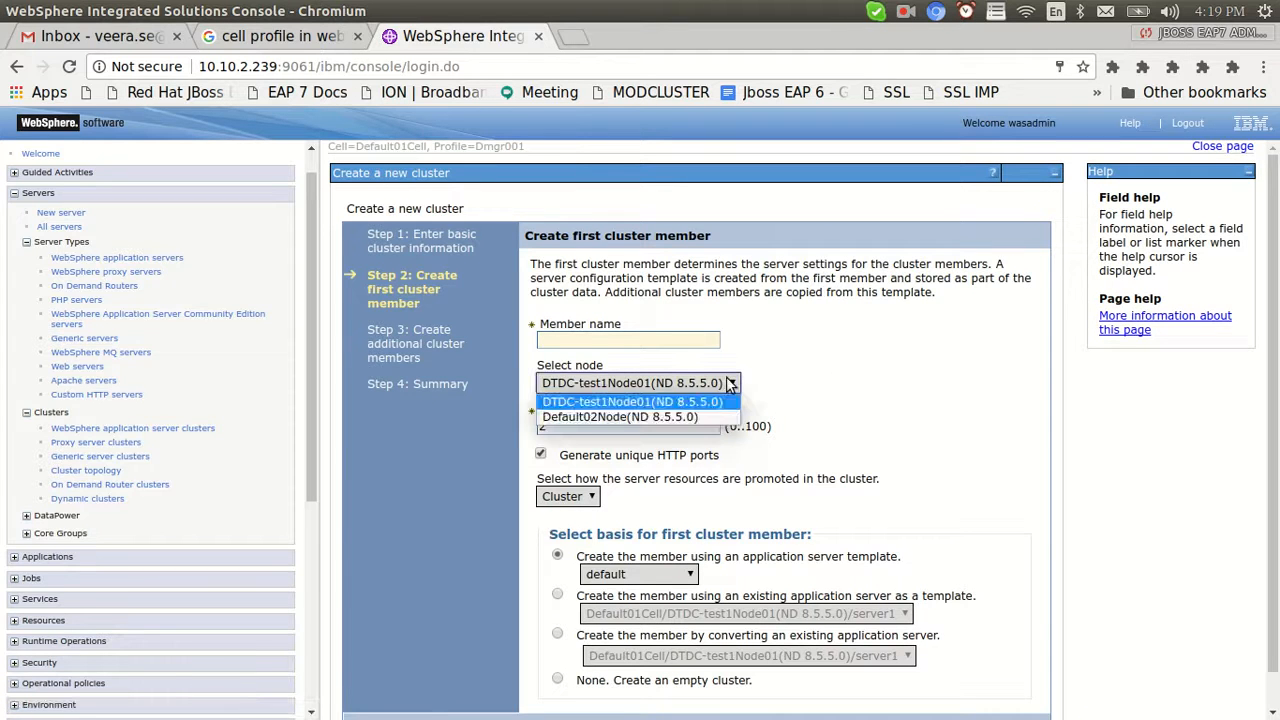
pyautogui.click(858, 389)
pyautogui.scroll(-1, 632, 366)
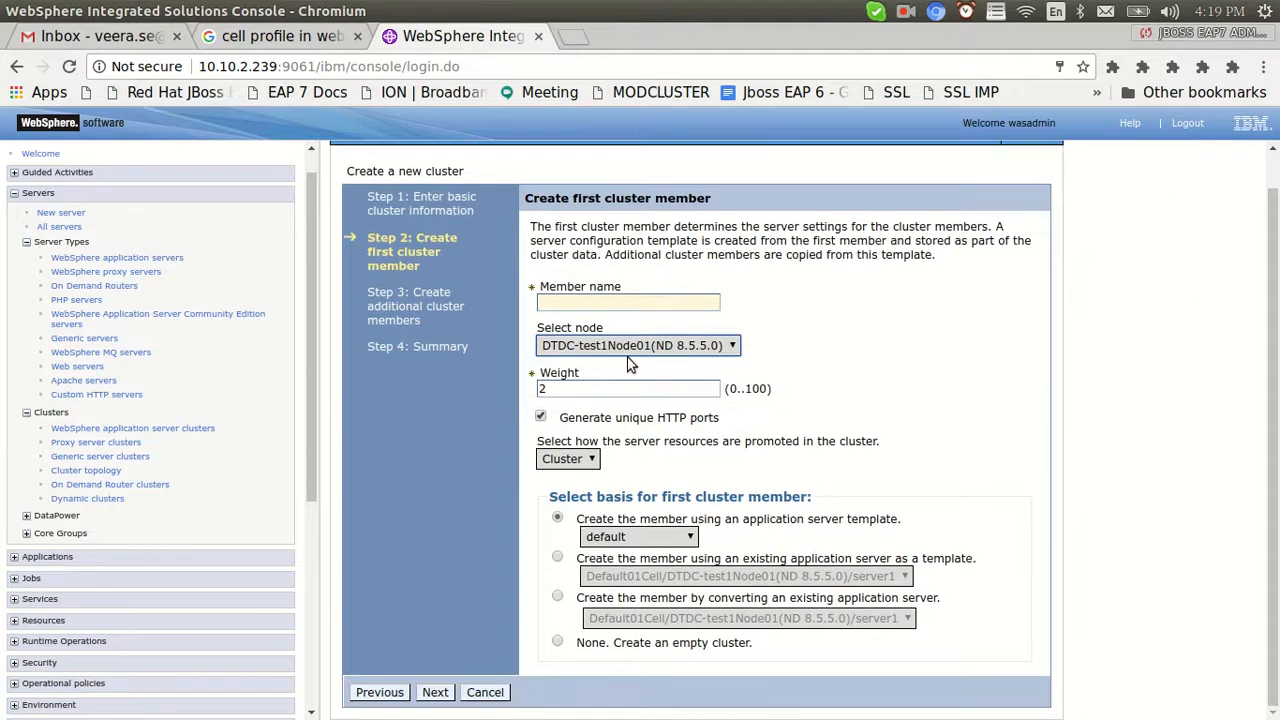
pyautogui.click(591, 302)
pyautogui.write('Appsrv1')
pyautogui.click(590, 322)
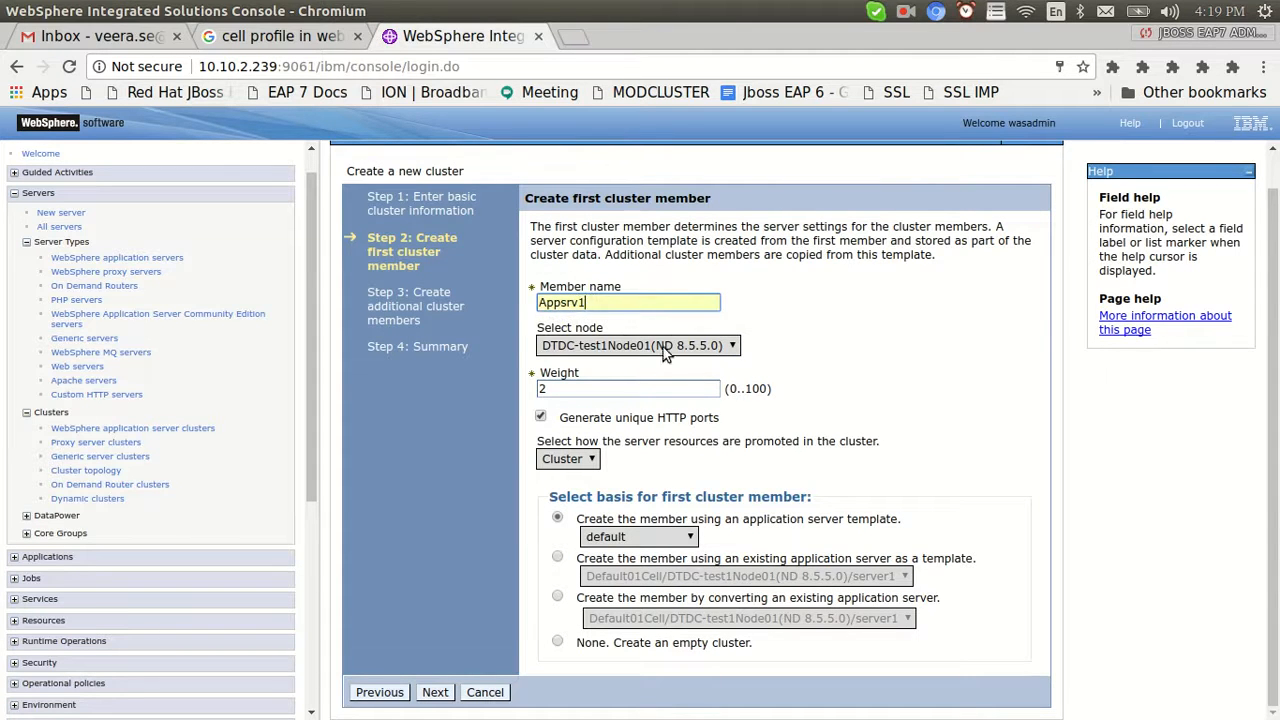
pyautogui.click(663, 347)
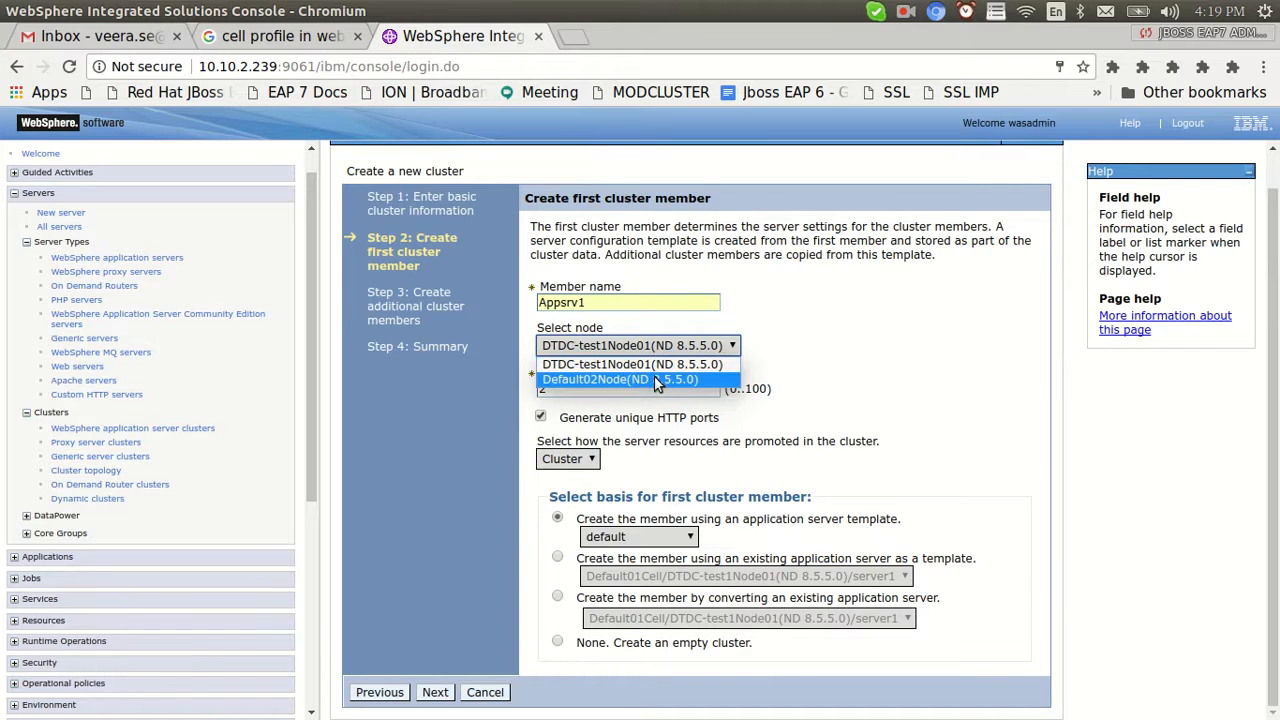
pyautogui.click(654, 379)
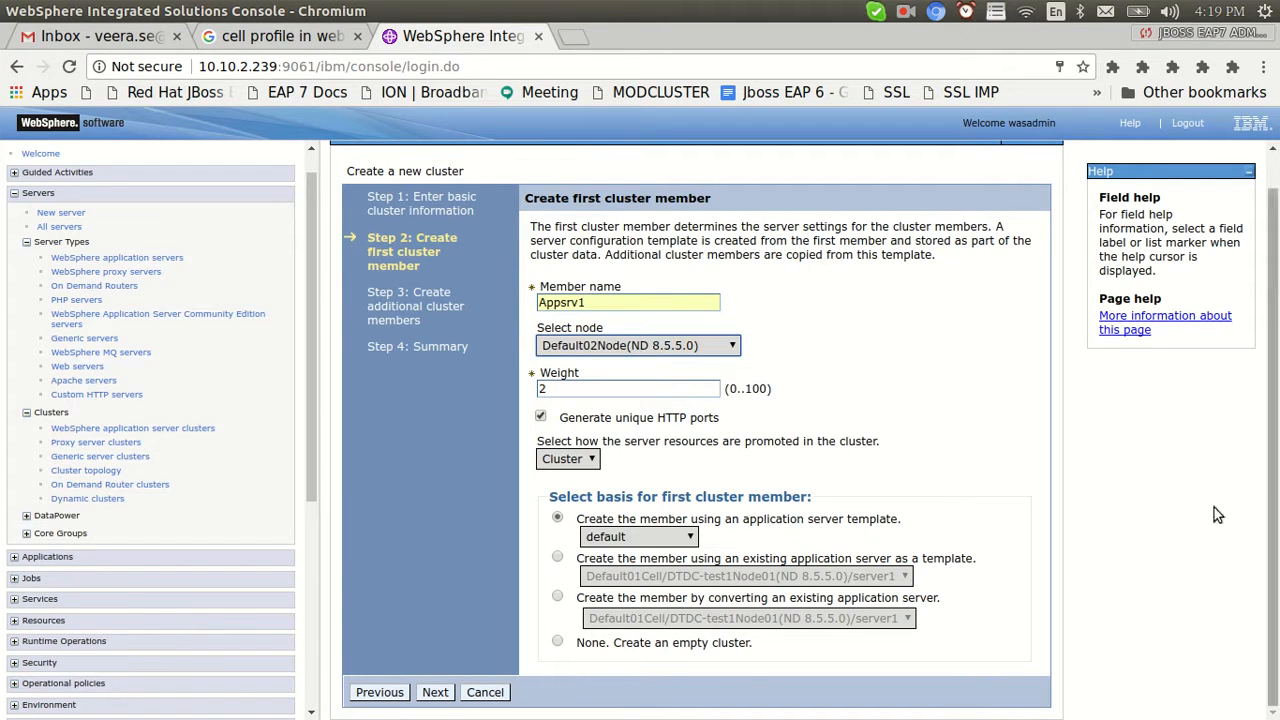
pyautogui.click(436, 694)
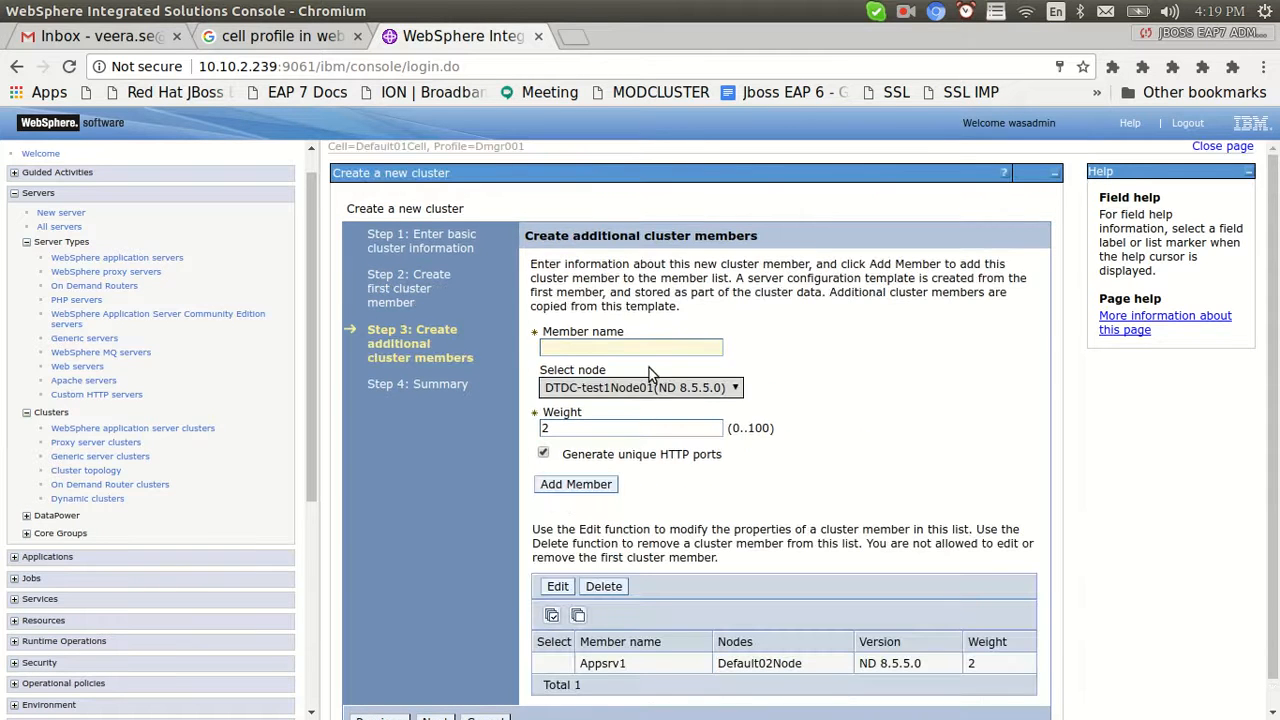
# Add second member Appsrv2 on DTDC-test1Node01 and advance to the cluster summary
pyautogui.click(649, 387)
pyautogui.click(643, 372)
pyautogui.click(626, 347)
pyautogui.write('Appsrv')
pyautogui.click(620, 367)
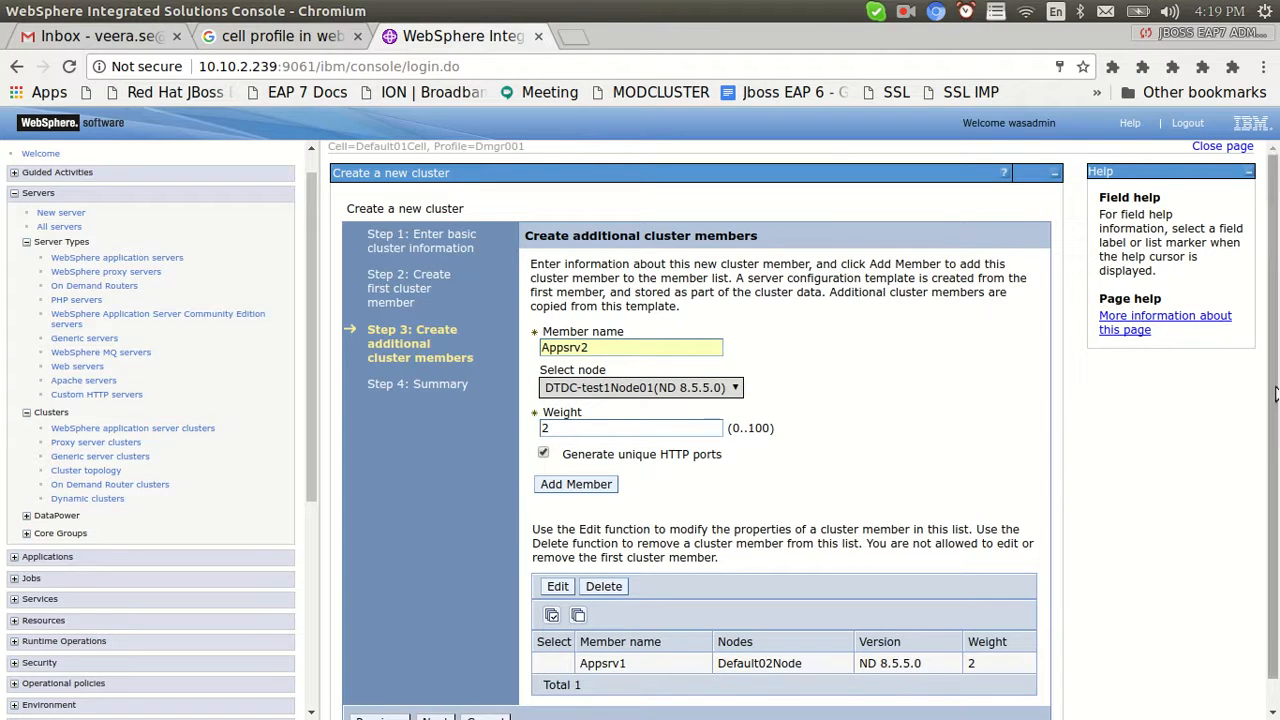
pyautogui.click(569, 487)
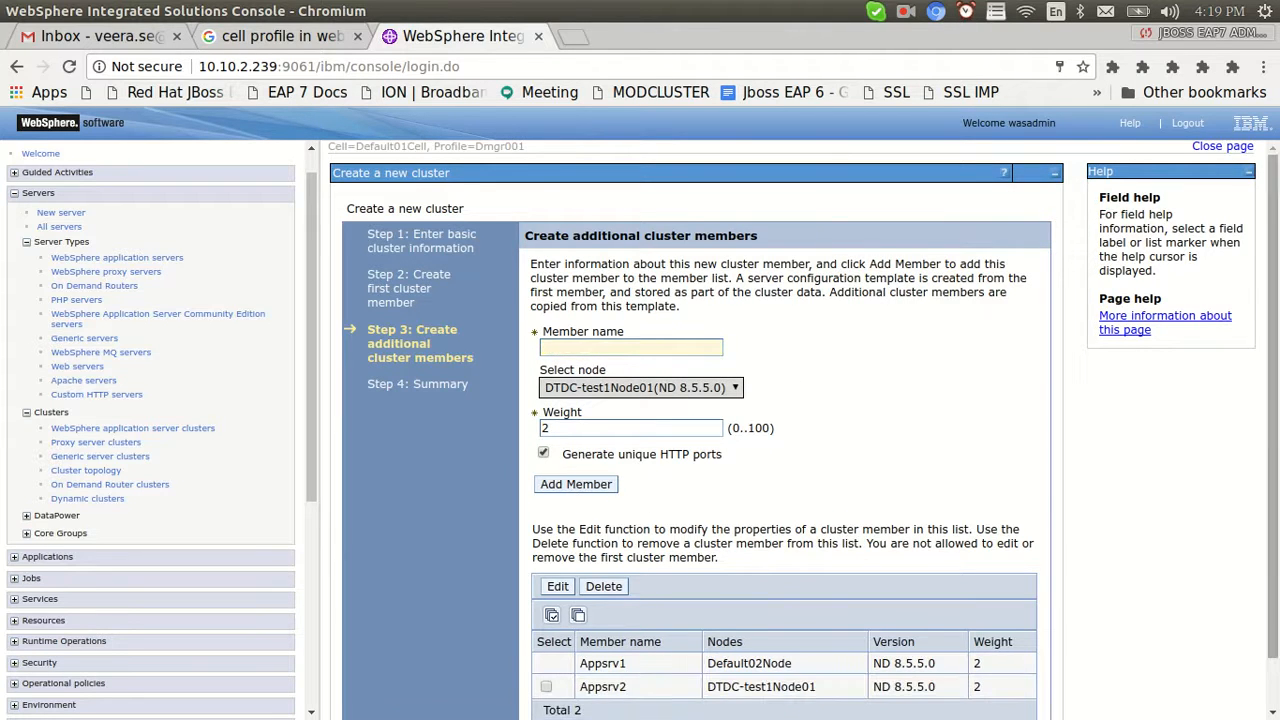
pyautogui.scroll(-2, 641, 520)
pyautogui.click(436, 692)
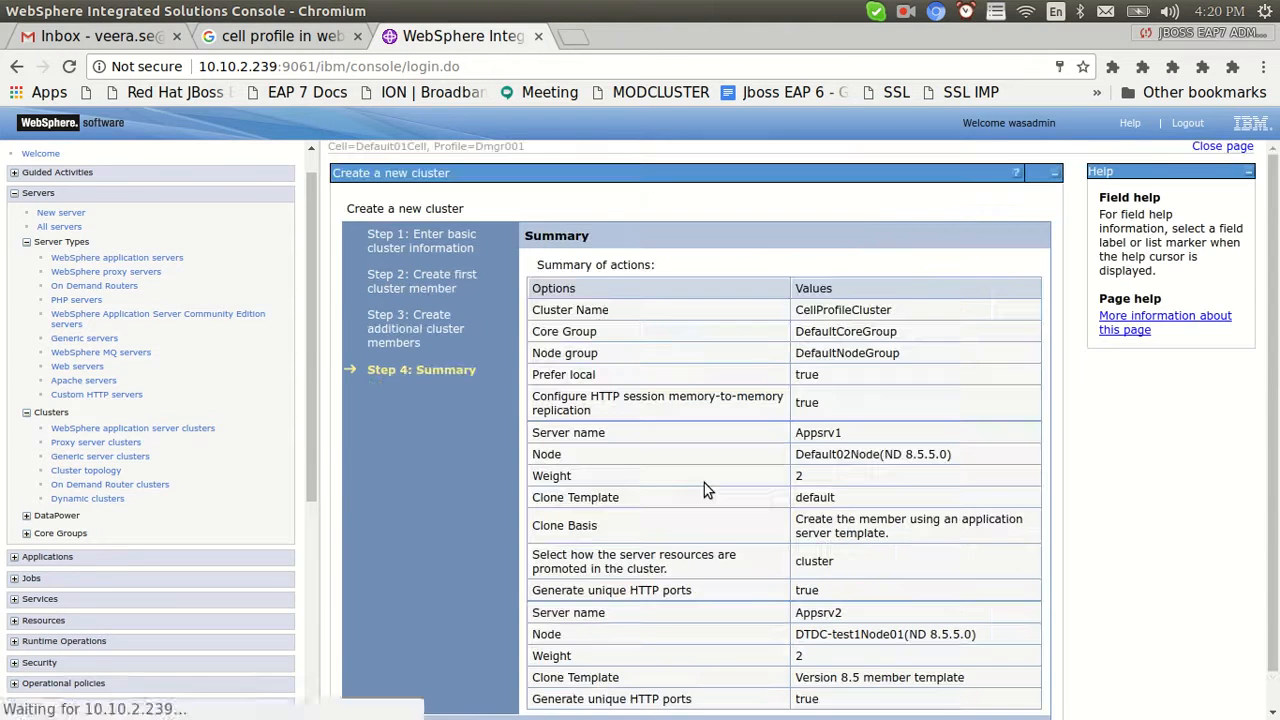
# Finish CellProfileCluster and save it to the master configuration with node synchronization
pyautogui.scroll(-1, 704, 483)
pyautogui.click(438, 692)
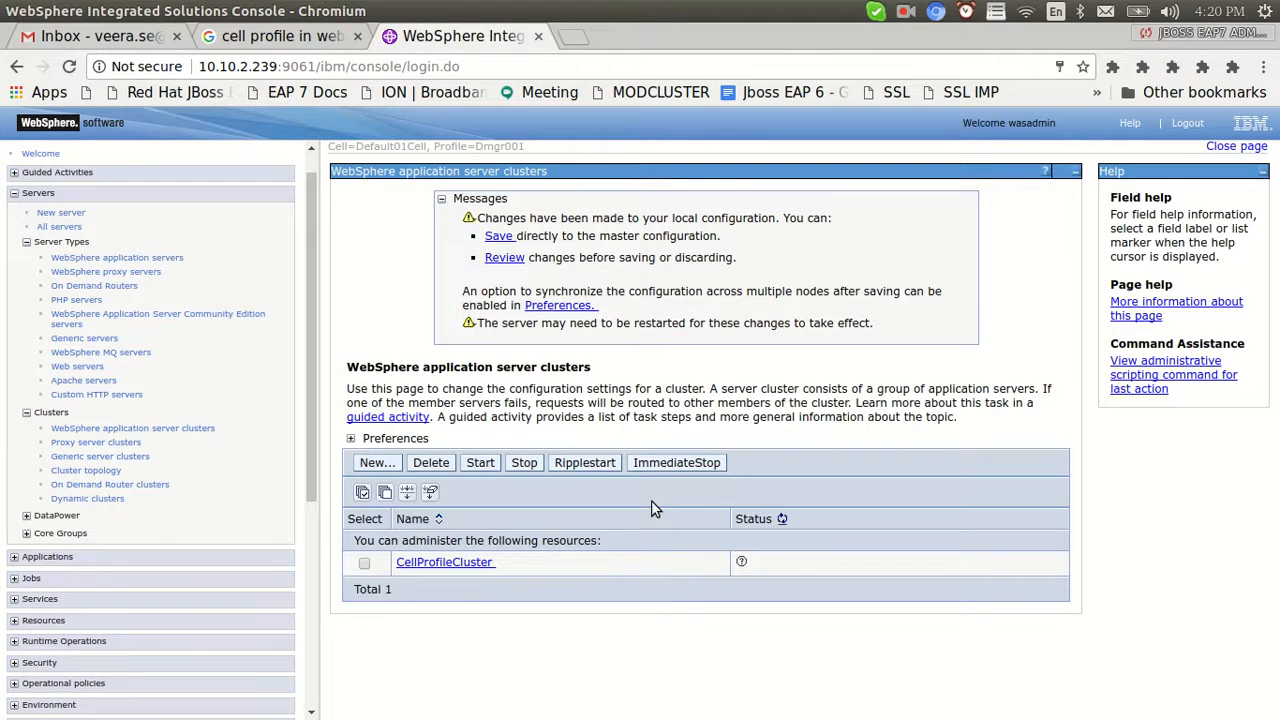
pyautogui.click(498, 236)
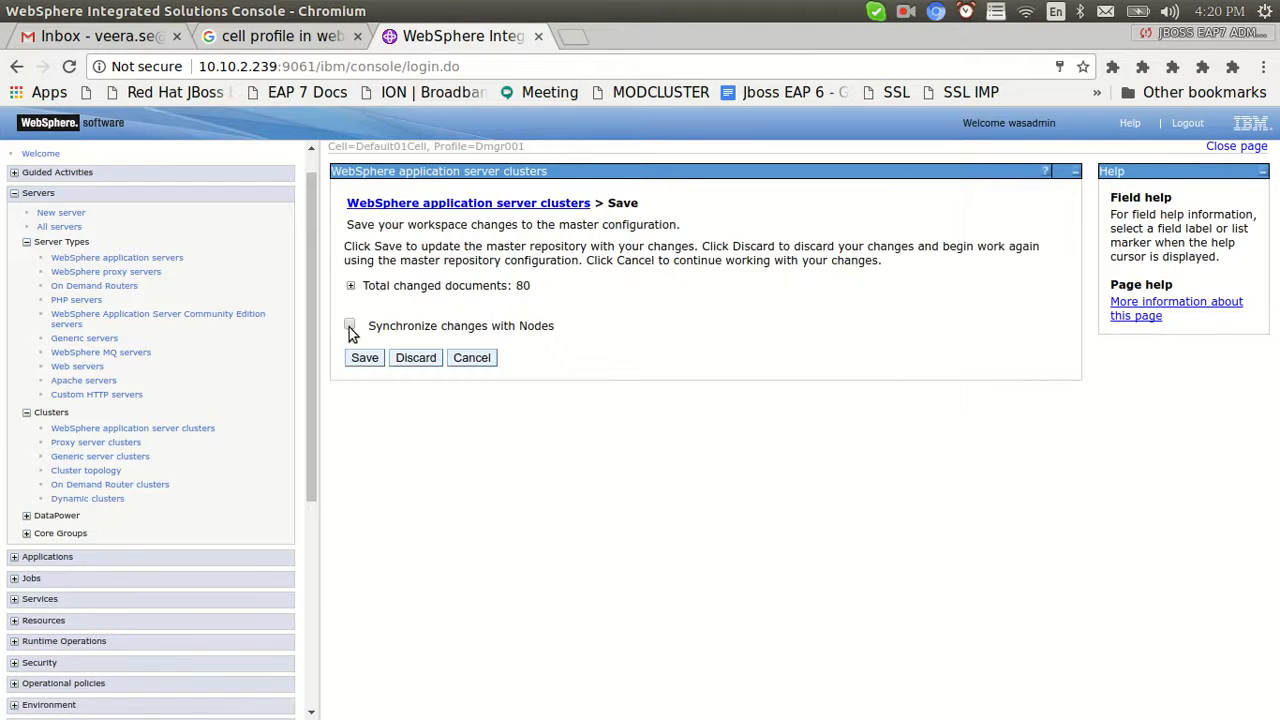
pyautogui.click(358, 357)
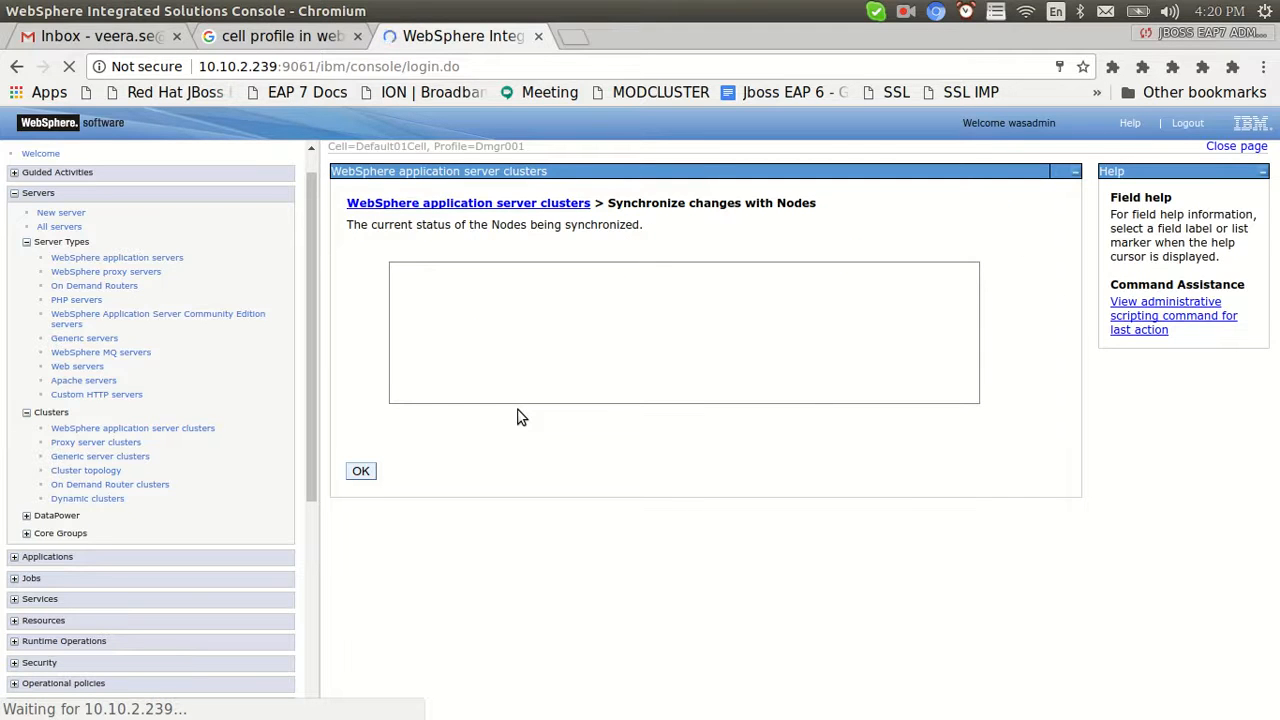
# Print the current working directory in the terminal
pyautogui.hotkey('alt', 'Tab')
pyautogui.write('pwd')
pyautogui.press('Return')
# List the AppSrv01 profile folder and its logs folder in long format
pyautogui.write('ls')
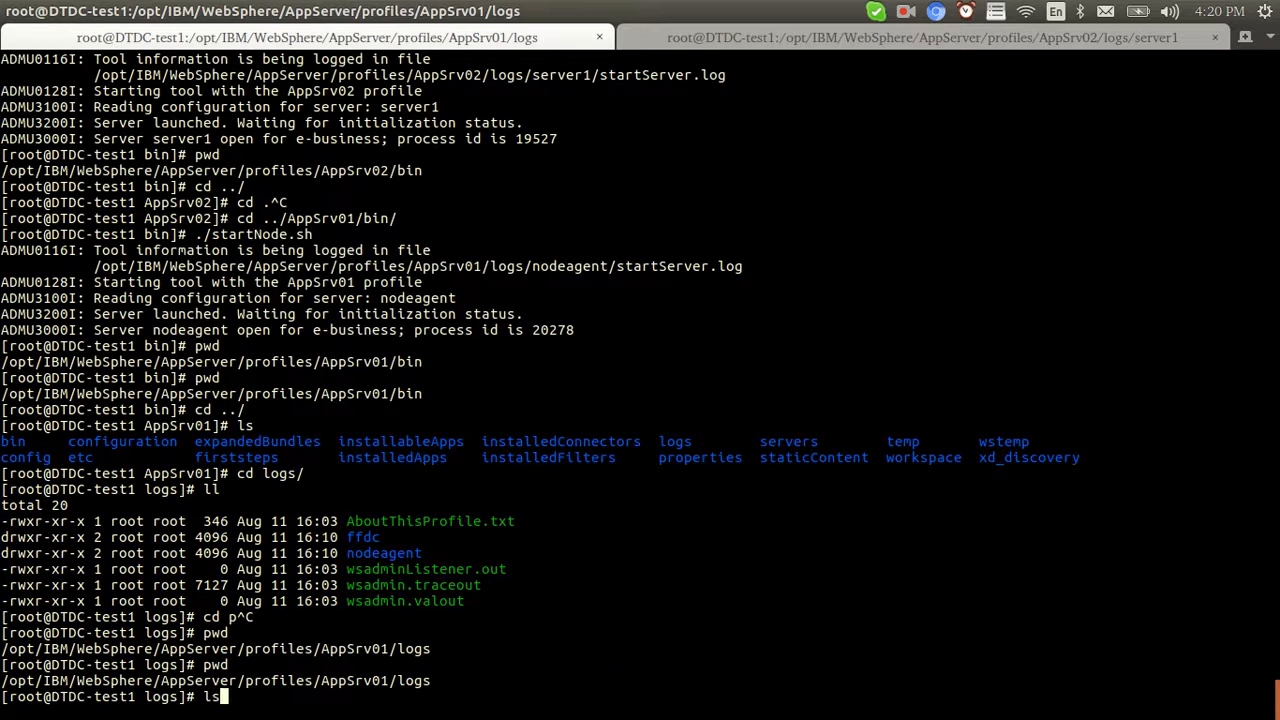
pyautogui.press('Return')
pyautogui.write('cd ../')
pyautogui.press('Return')
pyautogui.hotkey('ctrl', 'l')
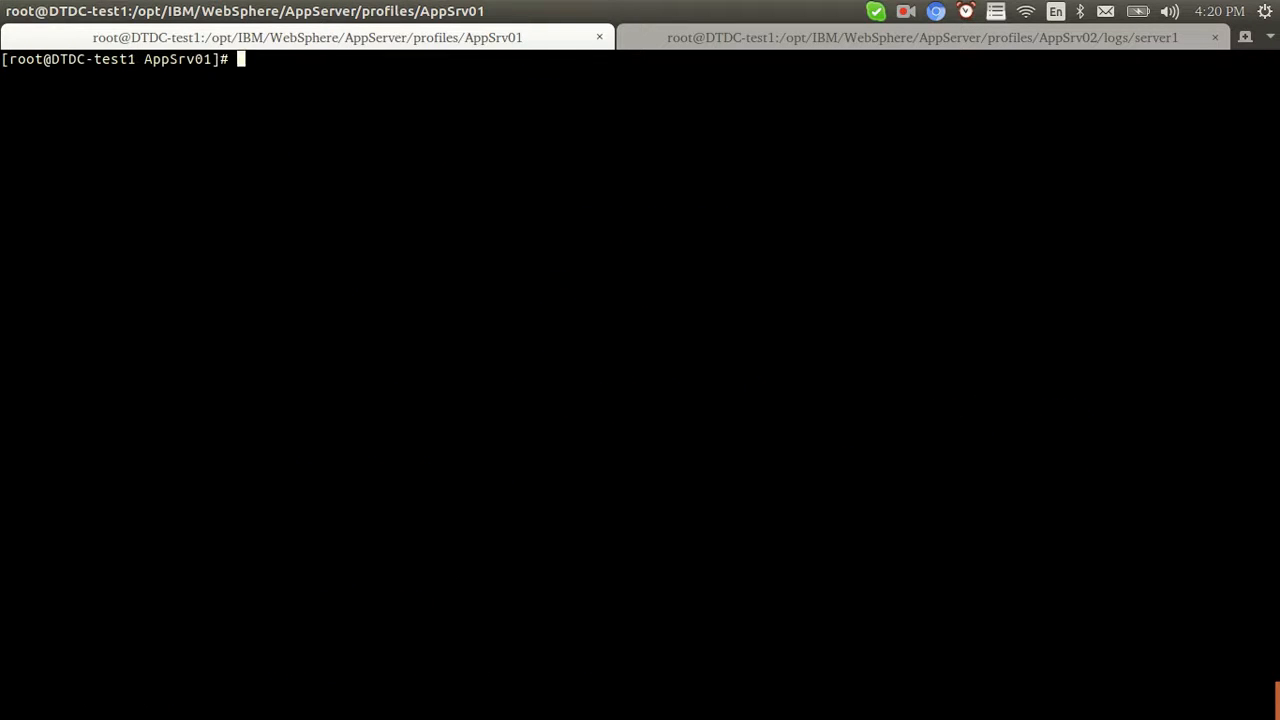
pyautogui.write('ll')
pyautogui.press('Return')
pyautogui.write('cd lo')
pyautogui.press('Tab')
pyautogui.press('Return')
pyautogui.write('ll')
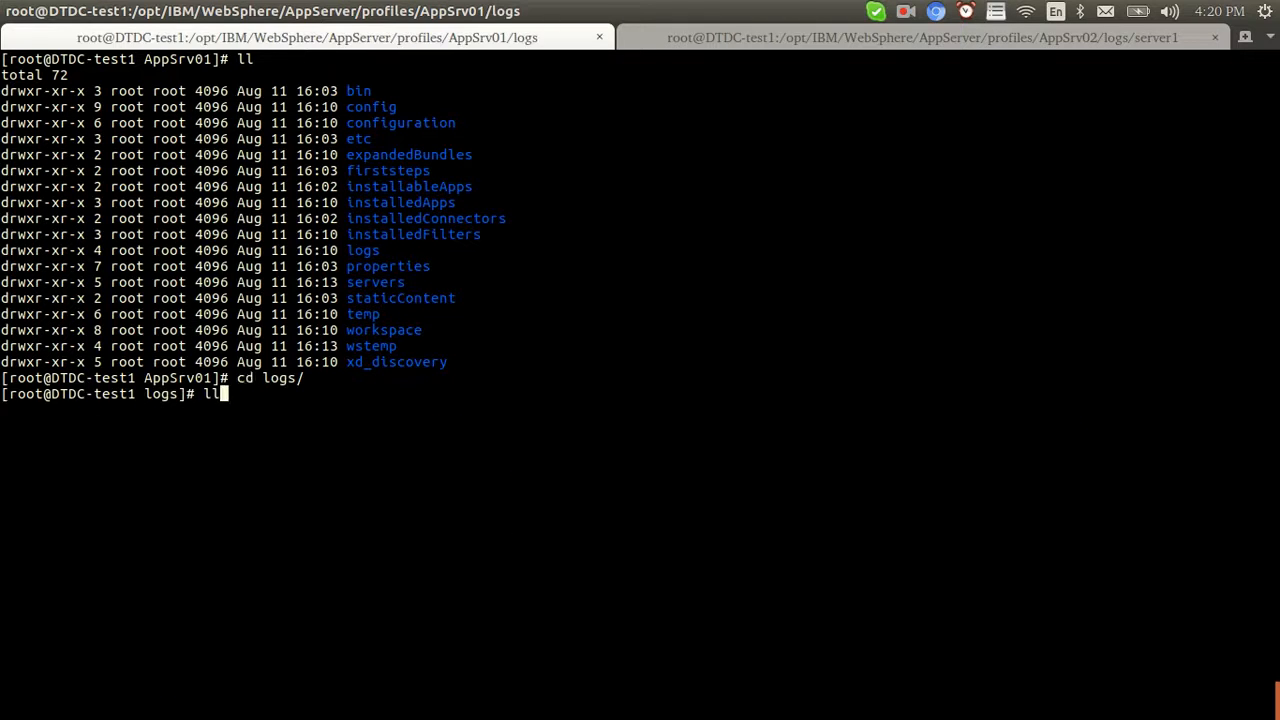
pyautogui.press('Return')
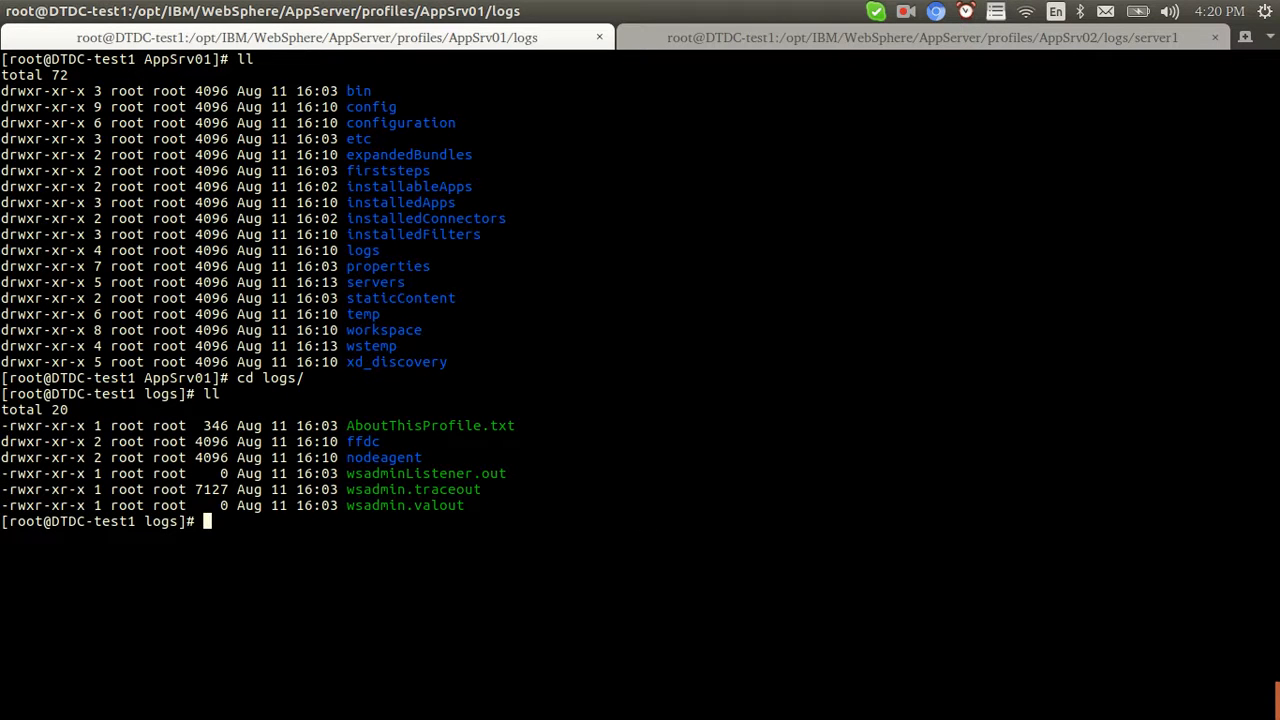
pyautogui.write('pwd')
pyautogui.press('Return')
# Stop tailing AppSrv02's server1 log, list the AppSrv02 logs folder, and acknowledge the synchronization results
pyautogui.click(701, 40)
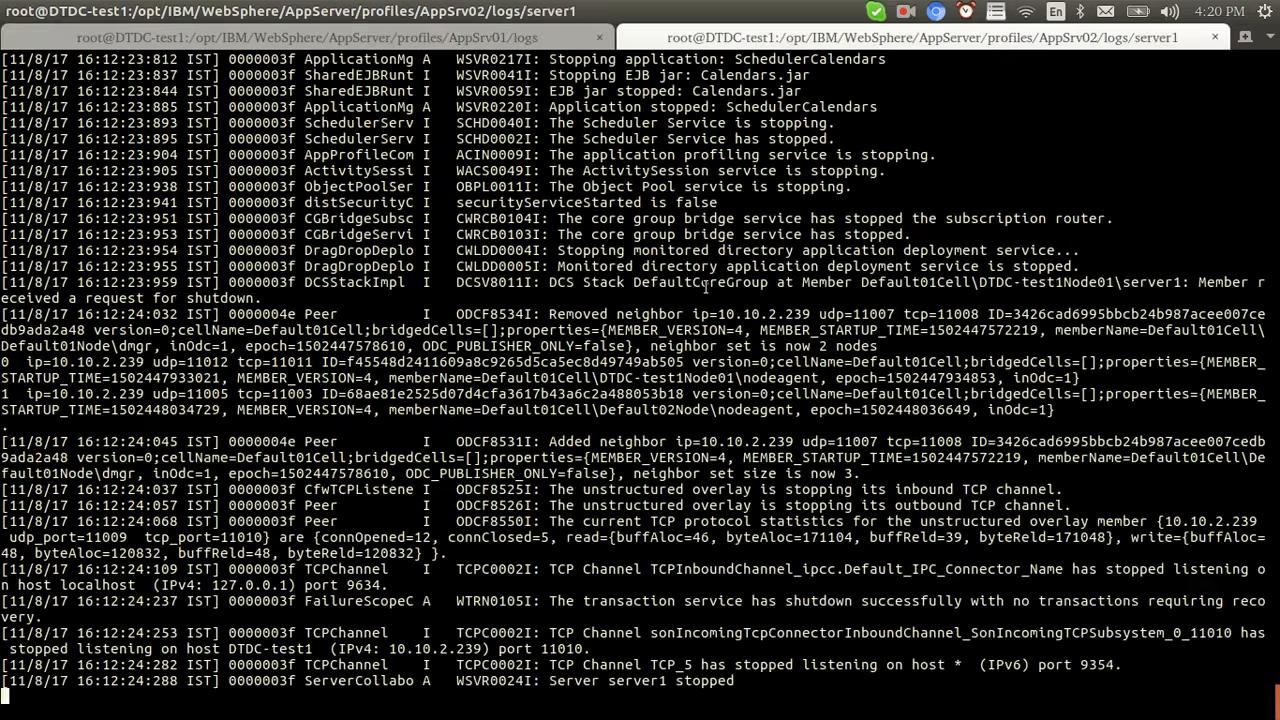
pyautogui.hotkey('ctrl', 'c')
pyautogui.write('pd')
pyautogui.press('Return')
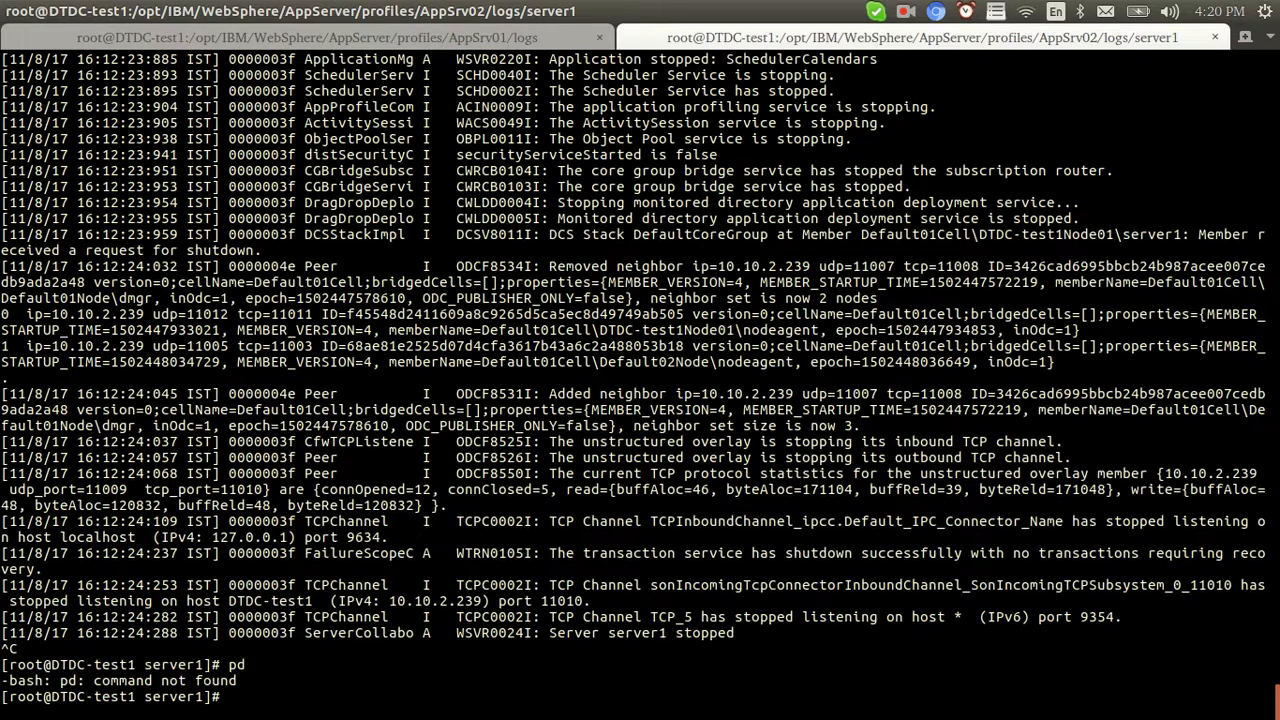
pyautogui.write('pwd')
pyautogui.press('Return')
pyautogui.write('cd ..')
pyautogui.press('Return')
pyautogui.hotkey('ctrl', 'l')
pyautogui.write('l')
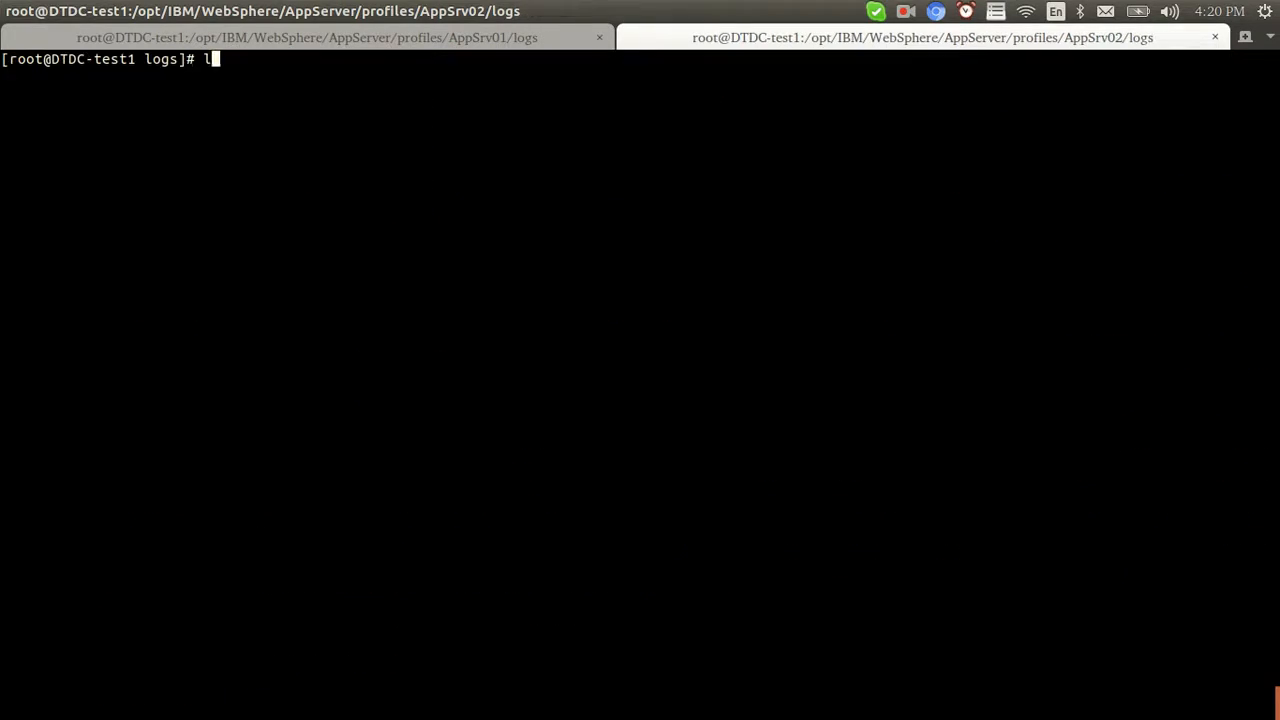
pyautogui.write('l')
pyautogui.press('Return')
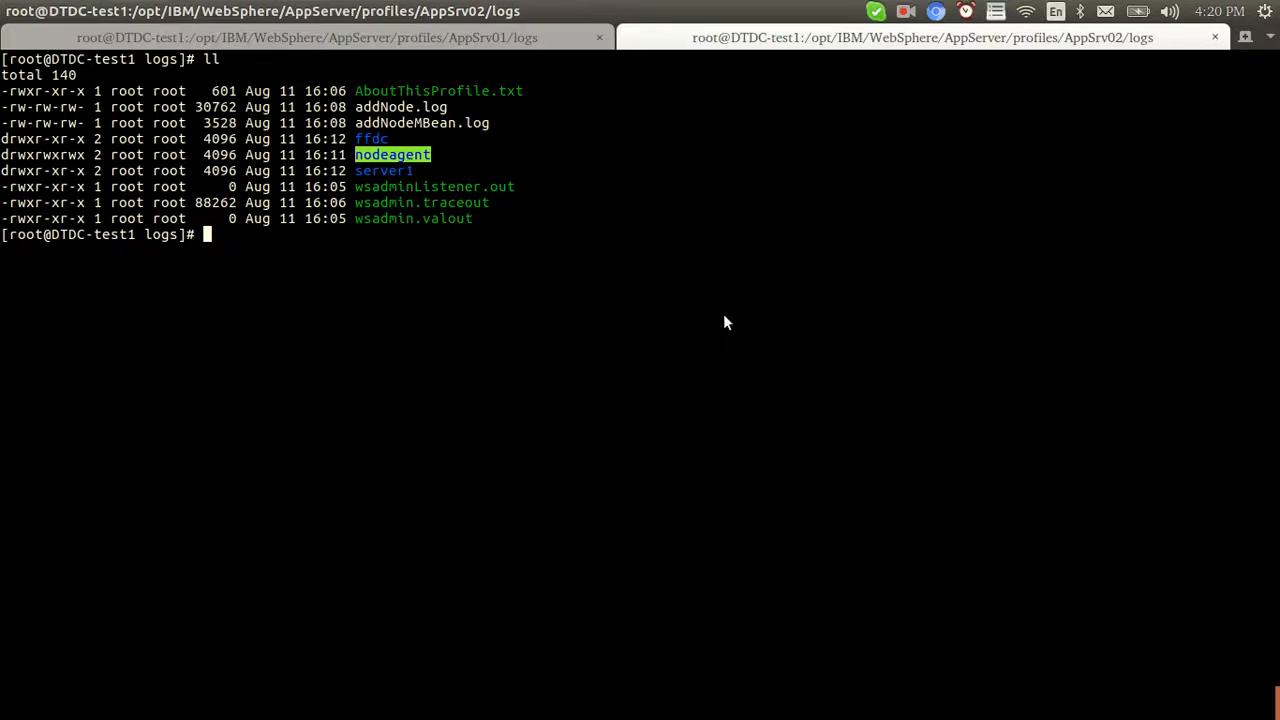
pyautogui.hotkey('alt', 'Tab')
pyautogui.click(361, 474)
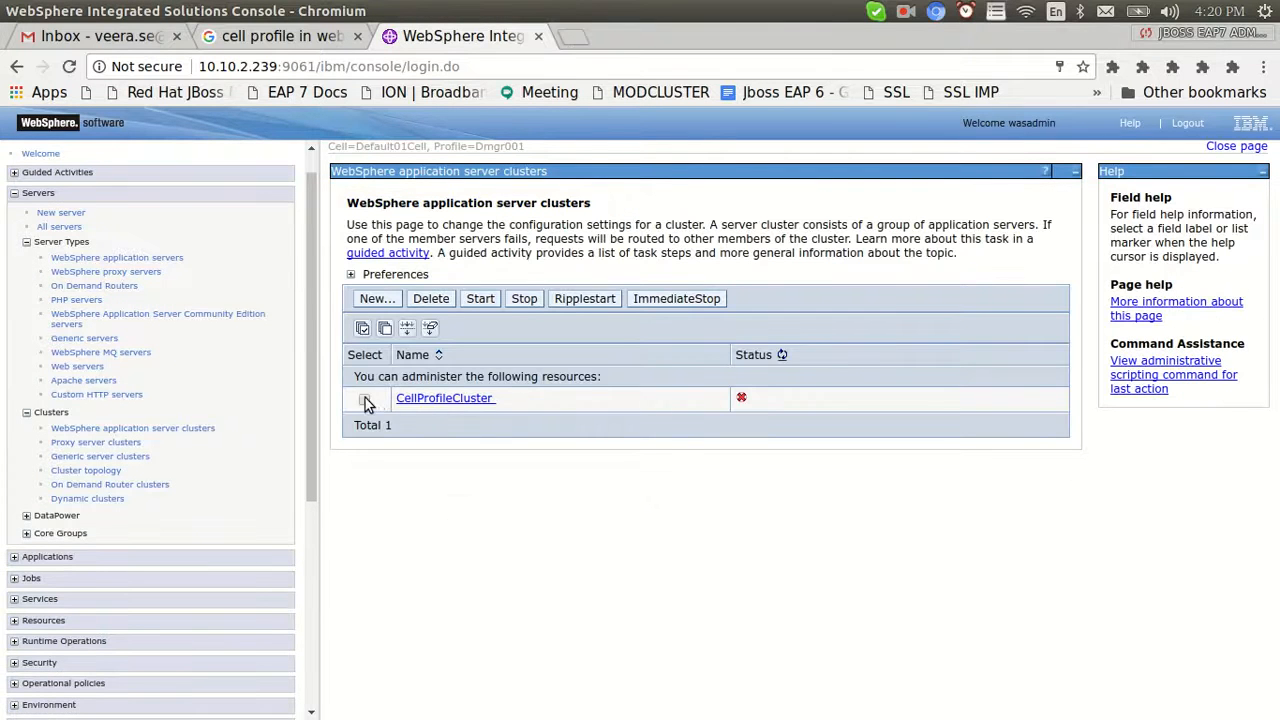
# Start CellProfileCluster from the clusters list, then start Appsrv1 from the WebSphere application servers list
pyautogui.click(364, 400)
pyautogui.click(480, 298)
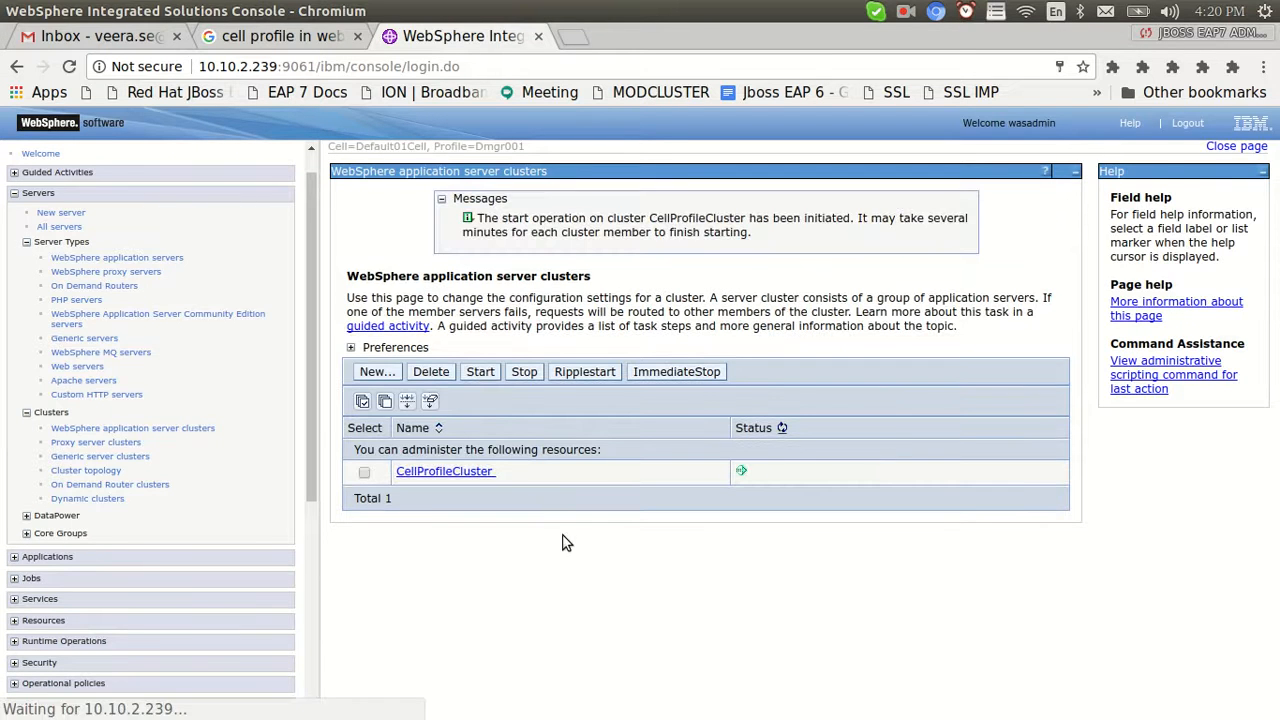
pyautogui.scroll(1, 308, 251)
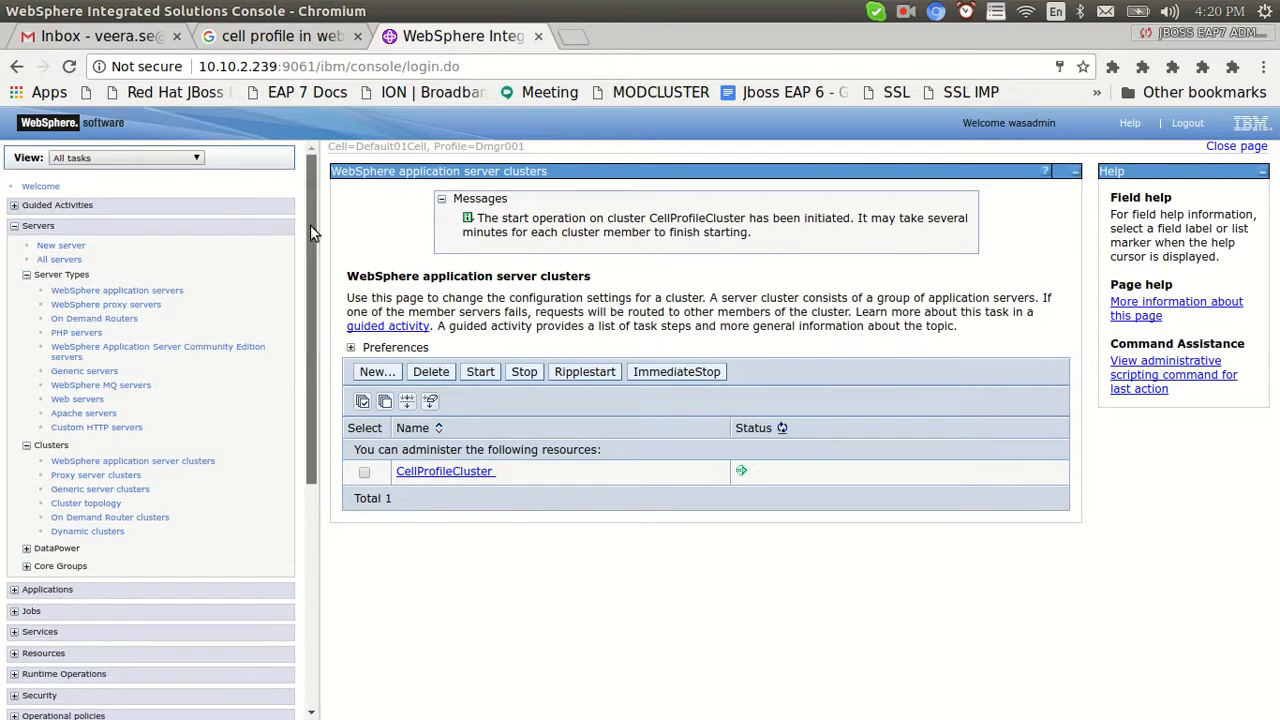
pyautogui.click(95, 291)
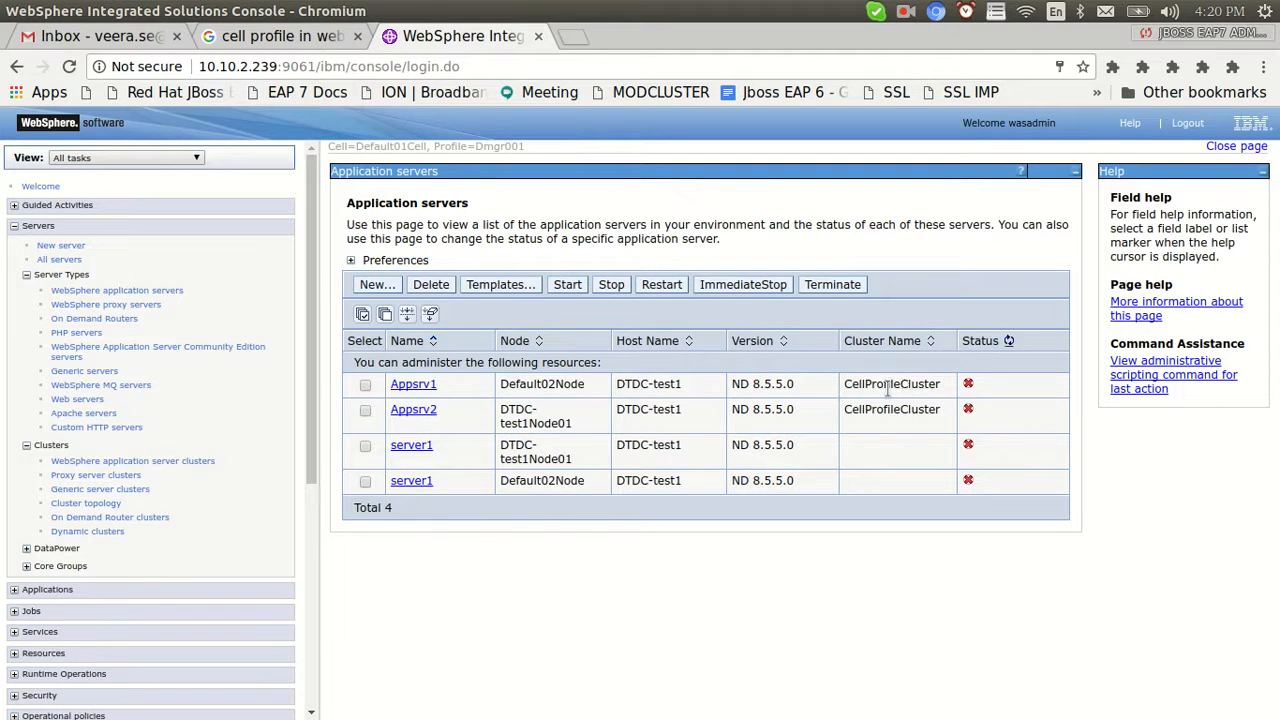
pyautogui.click(365, 385)
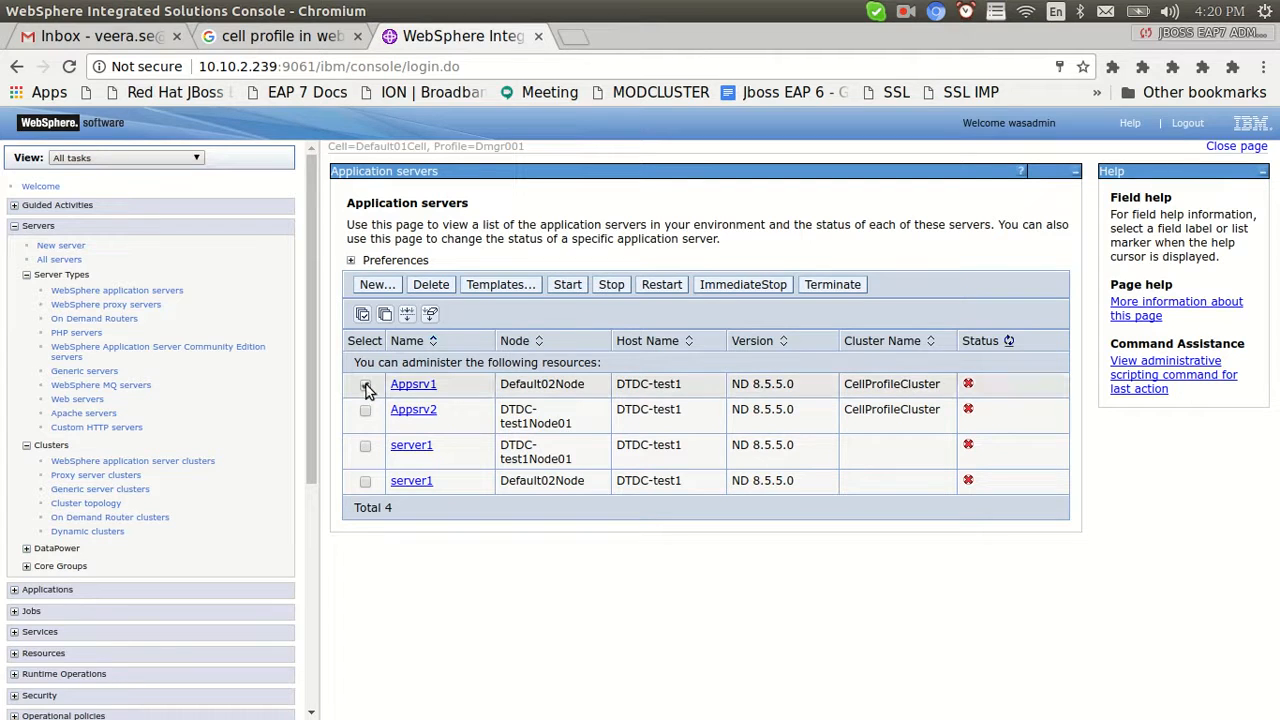
pyautogui.click(567, 288)
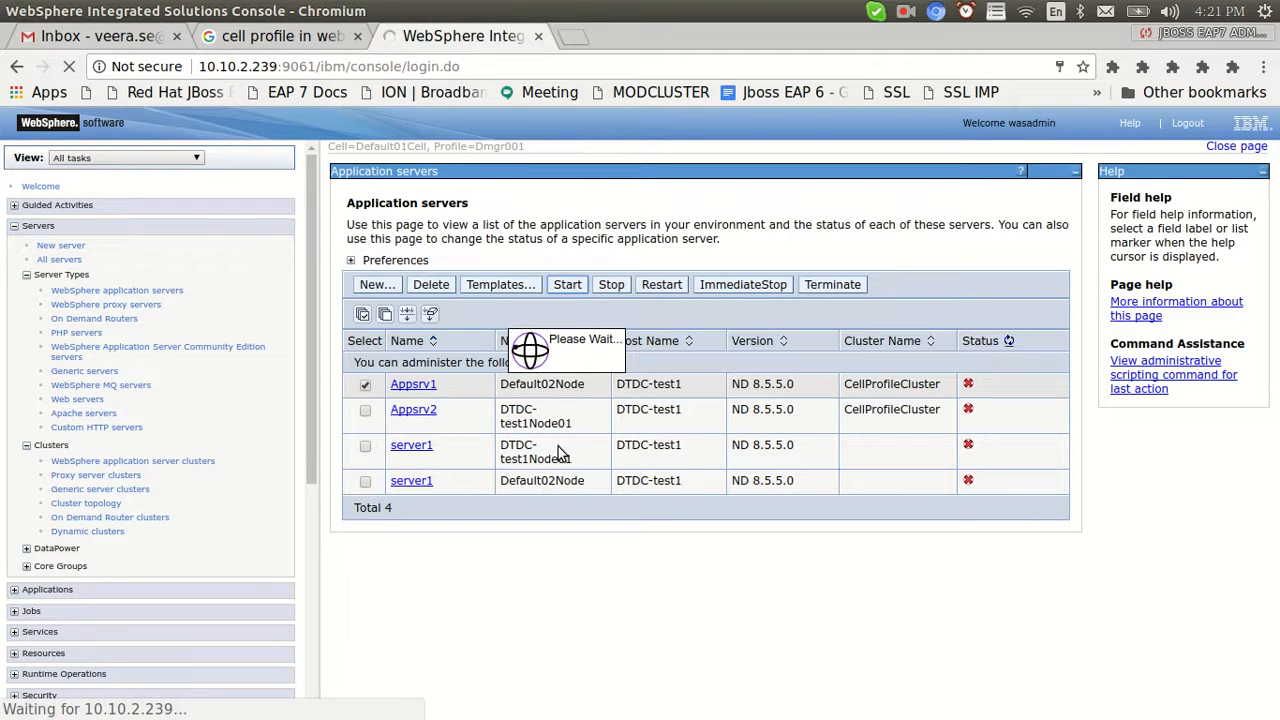
# In the AppSrv02 terminal, enter the Appsrv2 log folder and tail -f SystemOut.log
pyautogui.hotkey('alt', 'Tab')
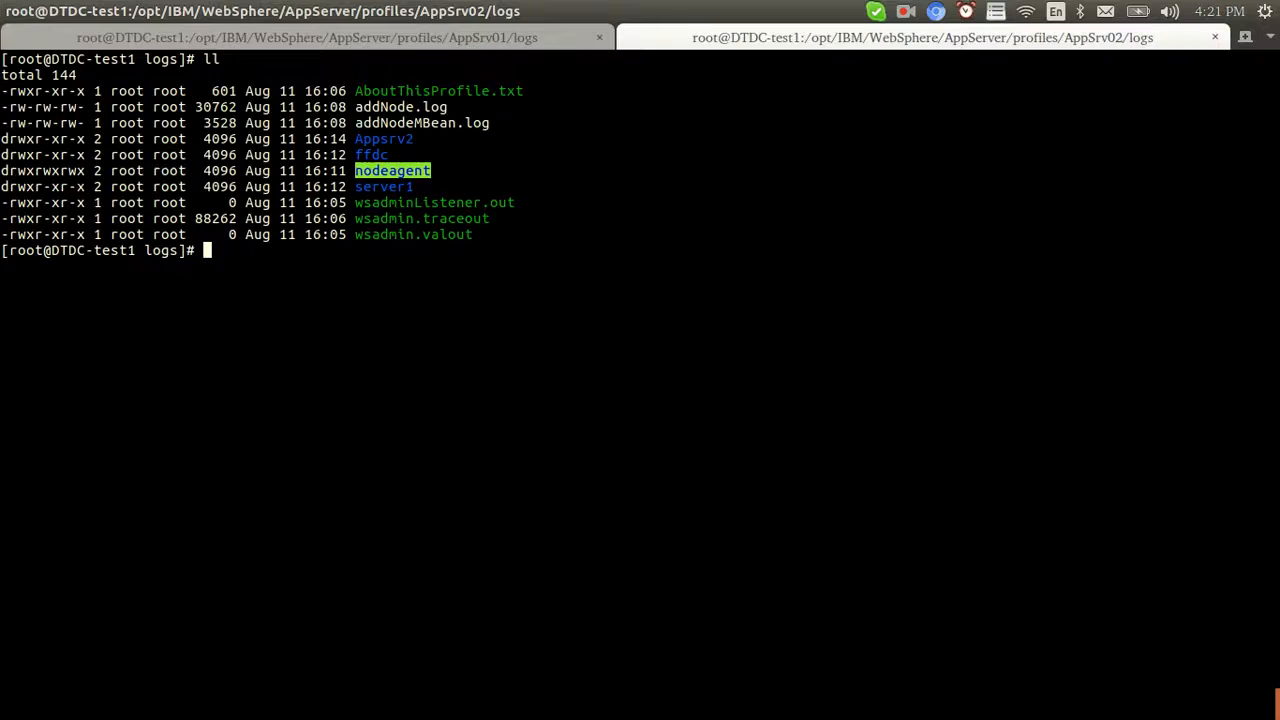
pyautogui.write('cd Ap')
pyautogui.press('Tab')
pyautogui.press('Return')
pyautogui.write('ls')
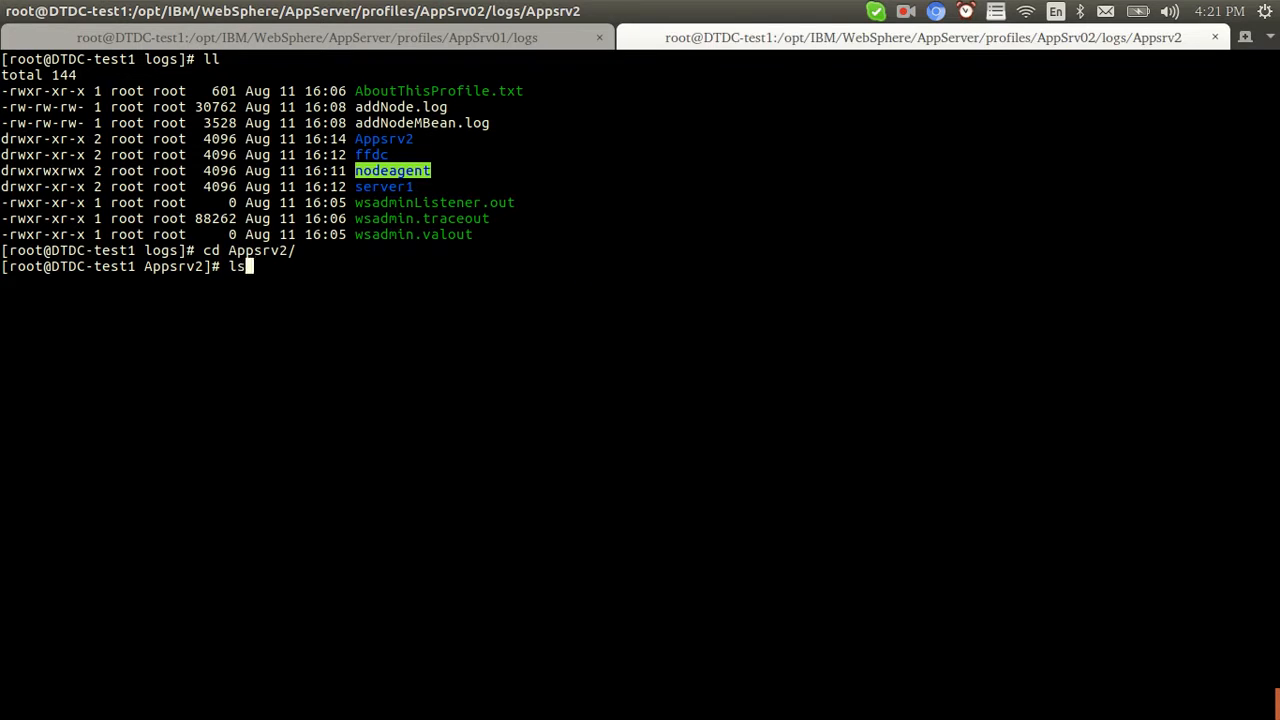
pyautogui.press('Return')
pyautogui.write('cd')
pyautogui.press('BackSpace')
pyautogui.press('BackSpace')
pyautogui.write('t')
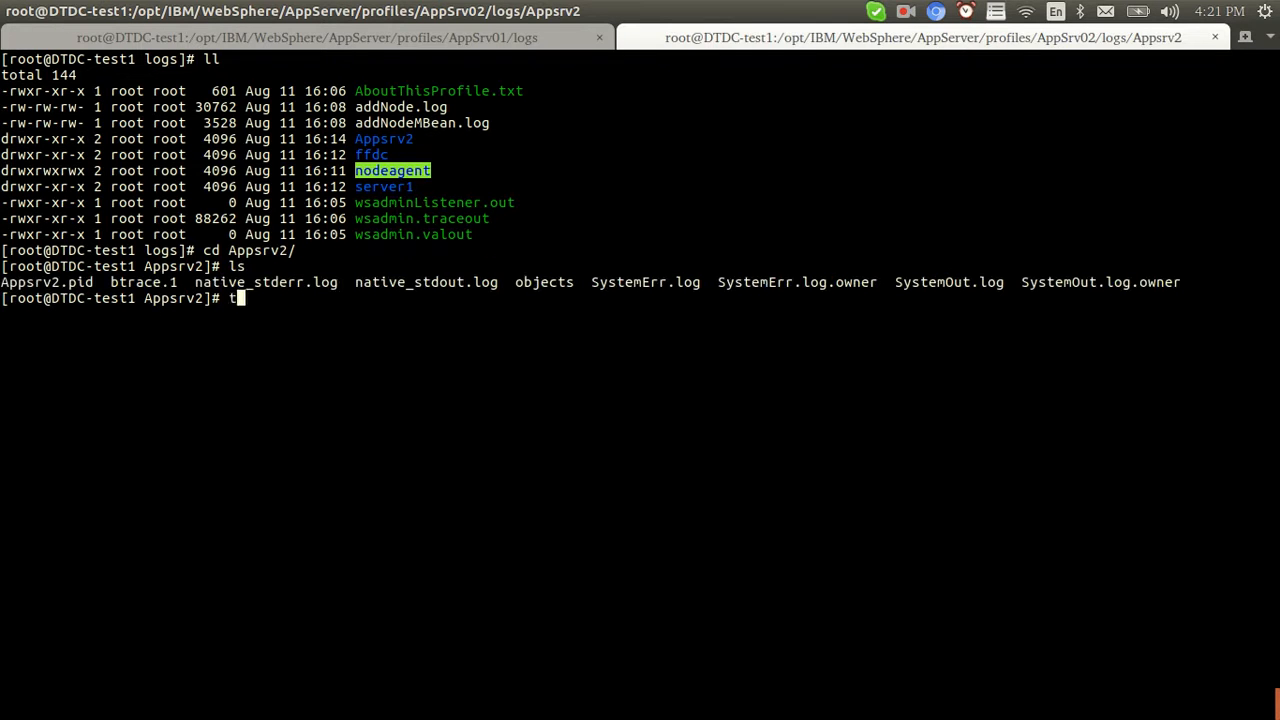
pyautogui.write('ail -f SystemO')
pyautogui.press('Tab')
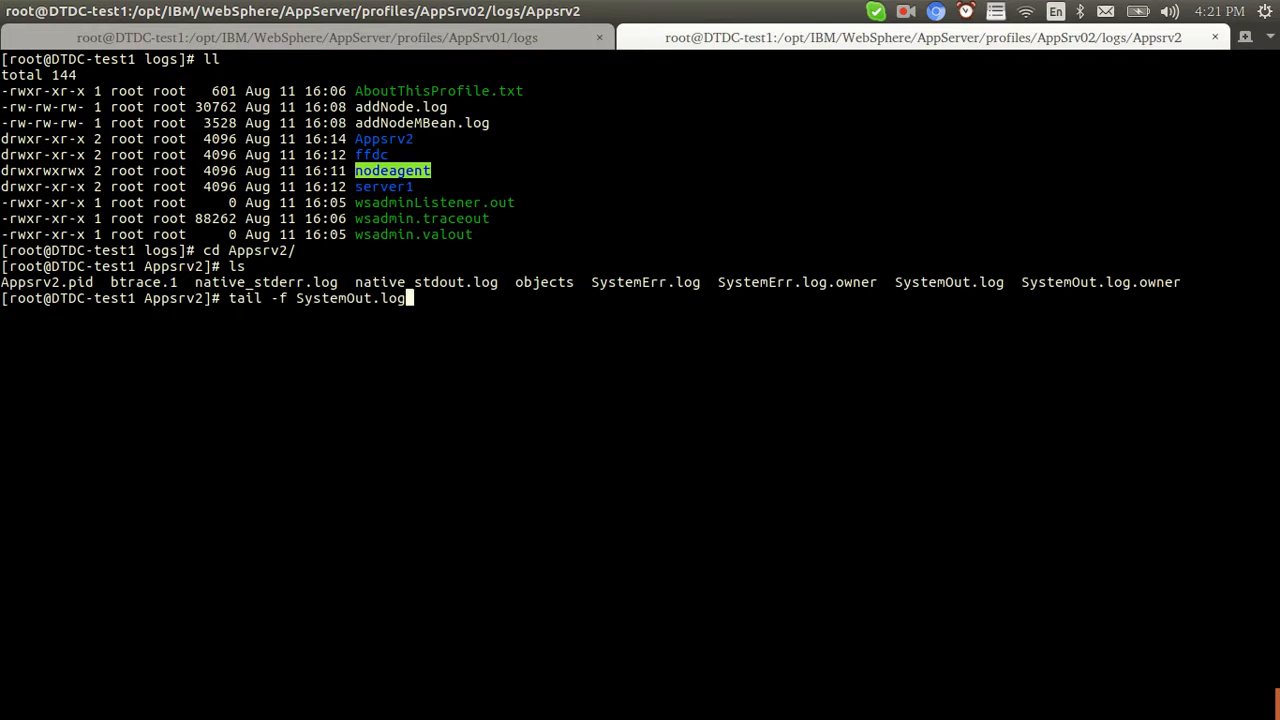
pyautogui.press('Return')
# In the AppSrv01 terminal, move up to the profile folder and into its logs folder
pyautogui.click(508, 37)
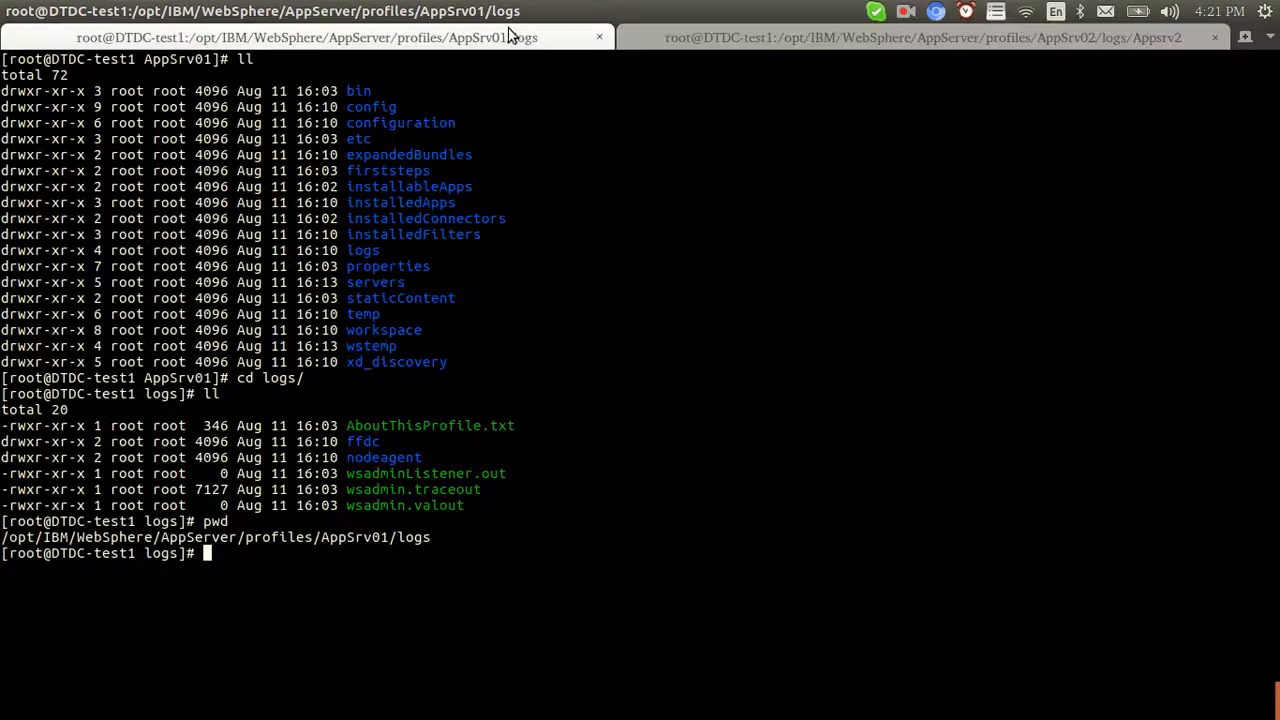
pyautogui.write('pwd')
pyautogui.press('Return')
pyautogui.hotkey('ctrl', 'l')
pyautogui.write('cd ..')
pyautogui.press('Return')
pyautogui.write('ll')
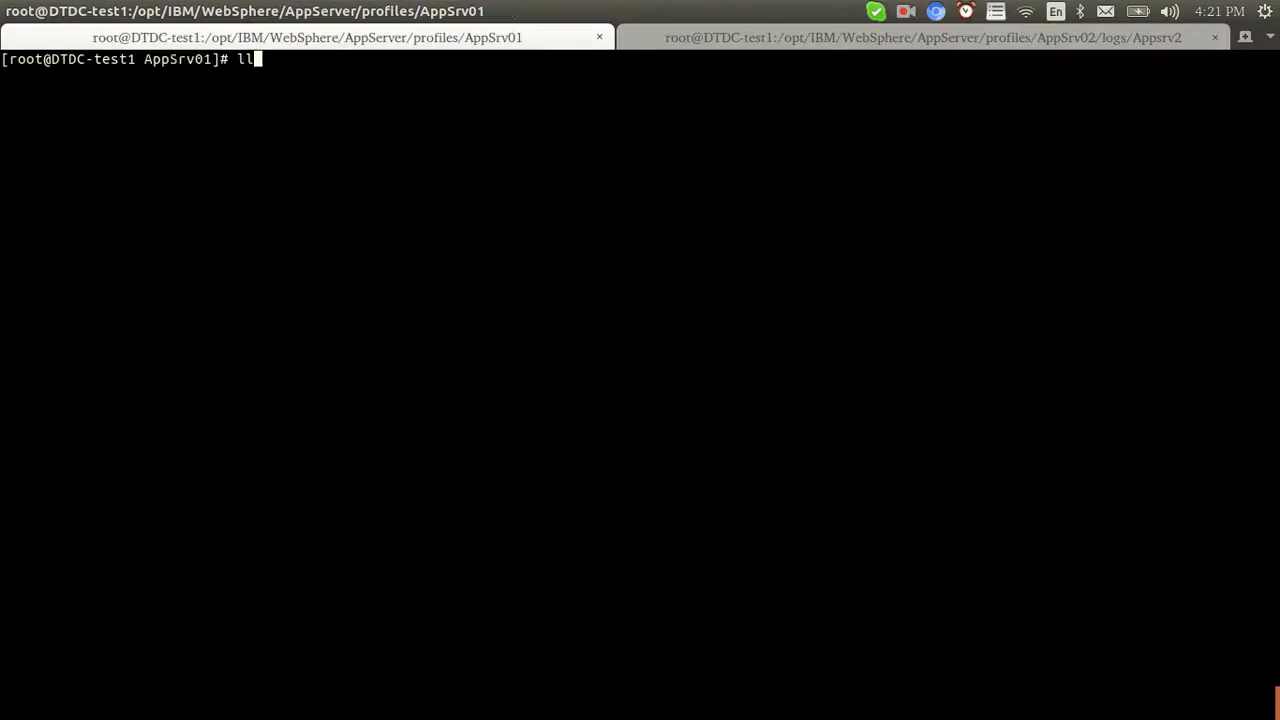
pyautogui.press('Return')
pyautogui.write('cd logs/')
pyautogui.press('Return')
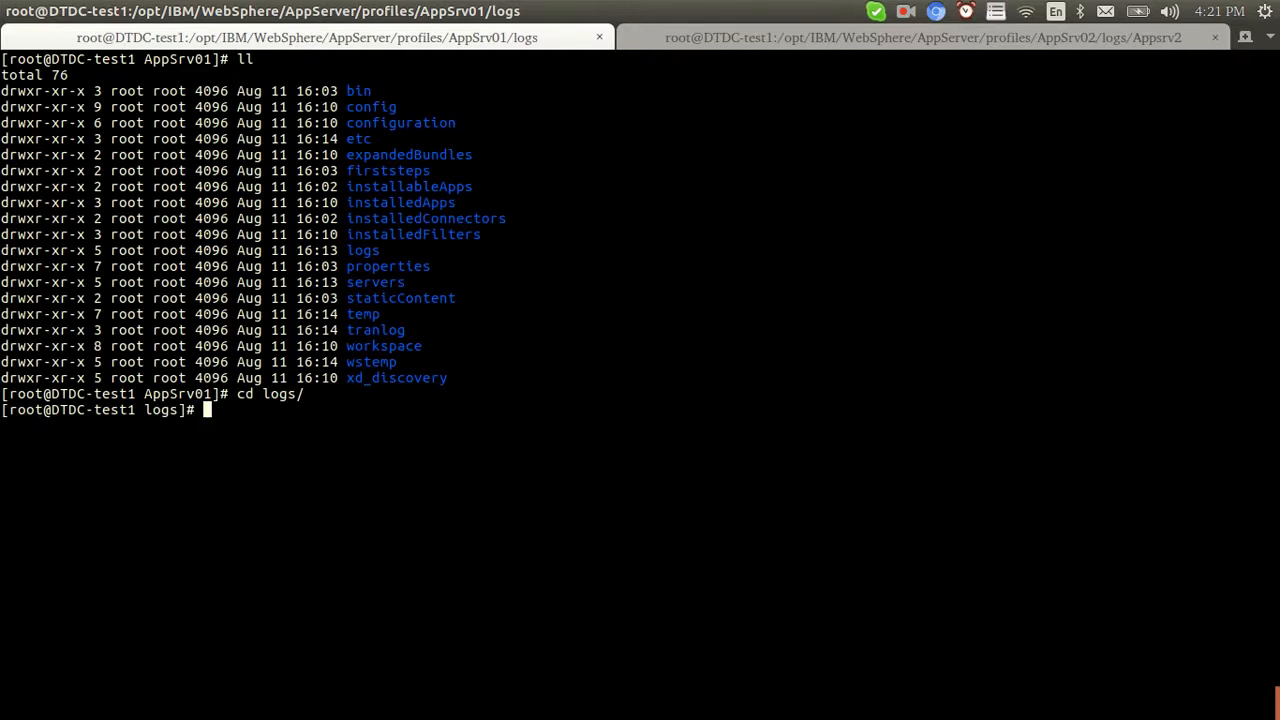
pyautogui.write('ls')
pyautogui.press('Return')
# Enter the Appsrv1 log folder and follow its SystemOut.log with tail -f
pyautogui.write('cd Appsrv1/')
pyautogui.press('Tab')
pyautogui.press('Return')
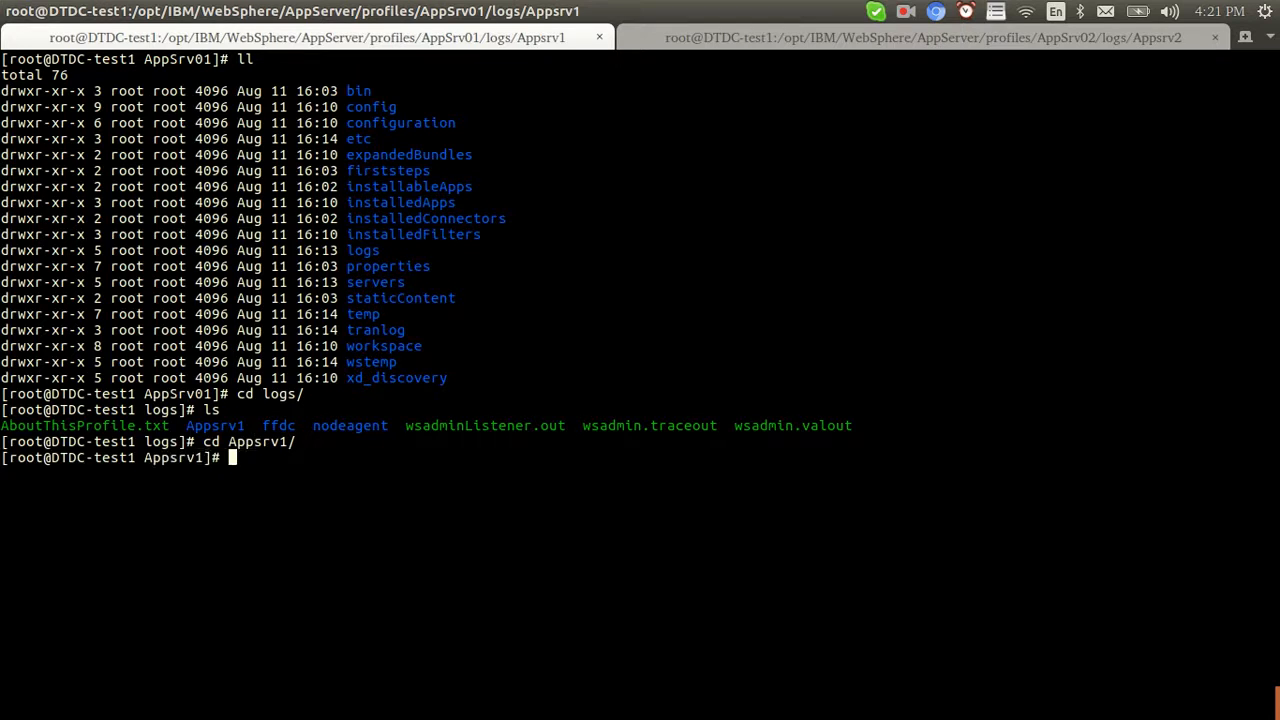
pyautogui.hotkey('ctrl', 'l')
pyautogui.write('ls')
pyautogui.press('Return')
pyautogui.write('tail -f SystemOut.log')
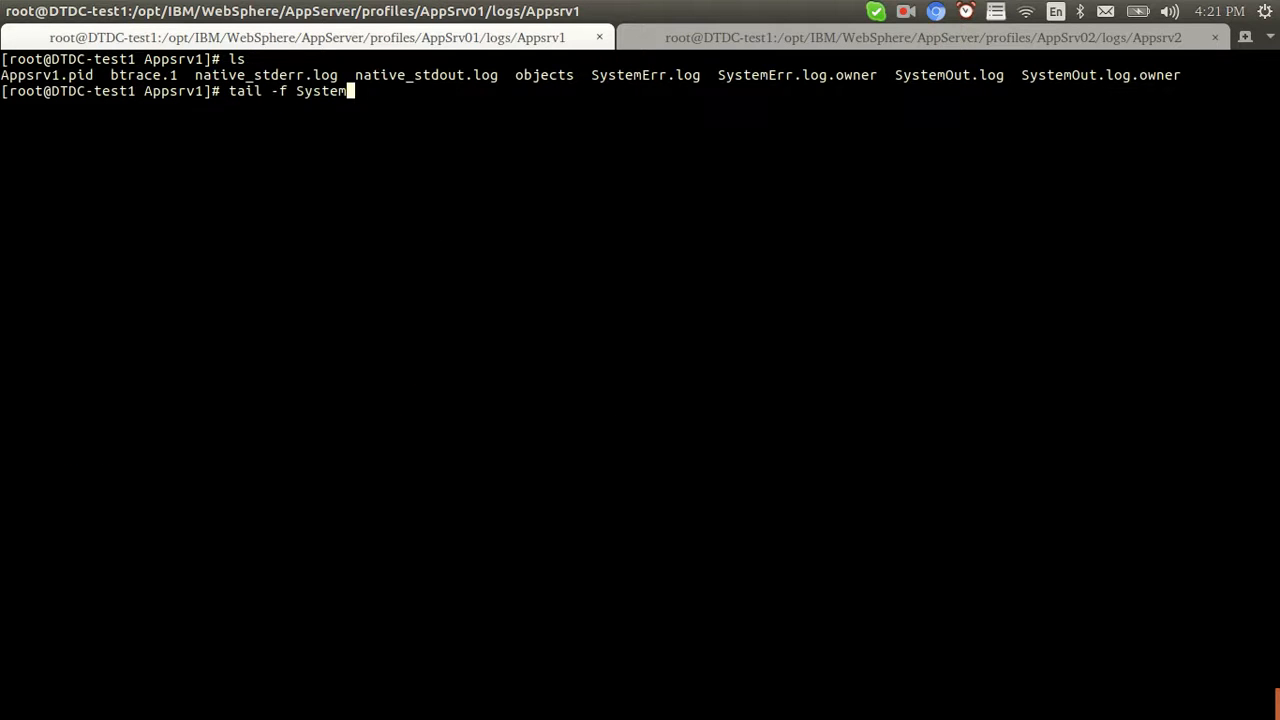
pyautogui.press('Return')
pyautogui.press('Return')
pyautogui.press('Return')
pyautogui.press('Return')
pyautogui.hotkey('alt', 'Tab')
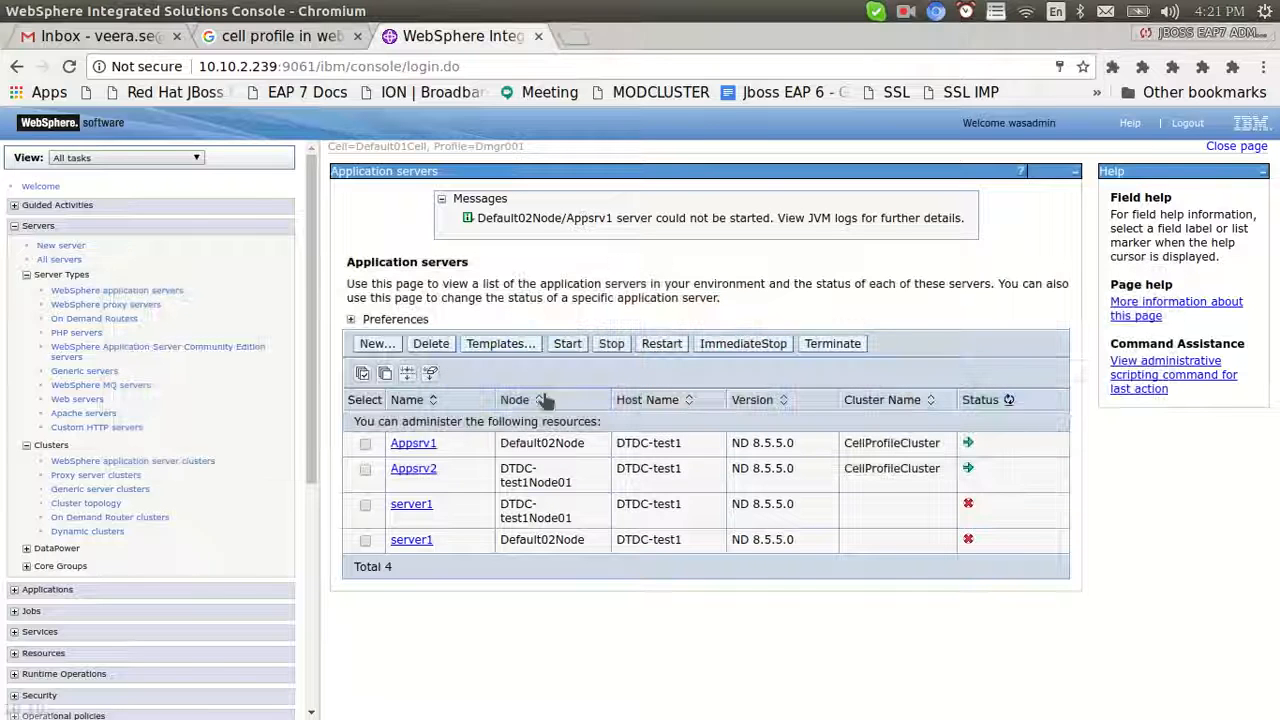
# Refresh the server status to confirm Appsrv1 and Appsrv2 are running, then show the Nodes list
pyautogui.click(1009, 399)
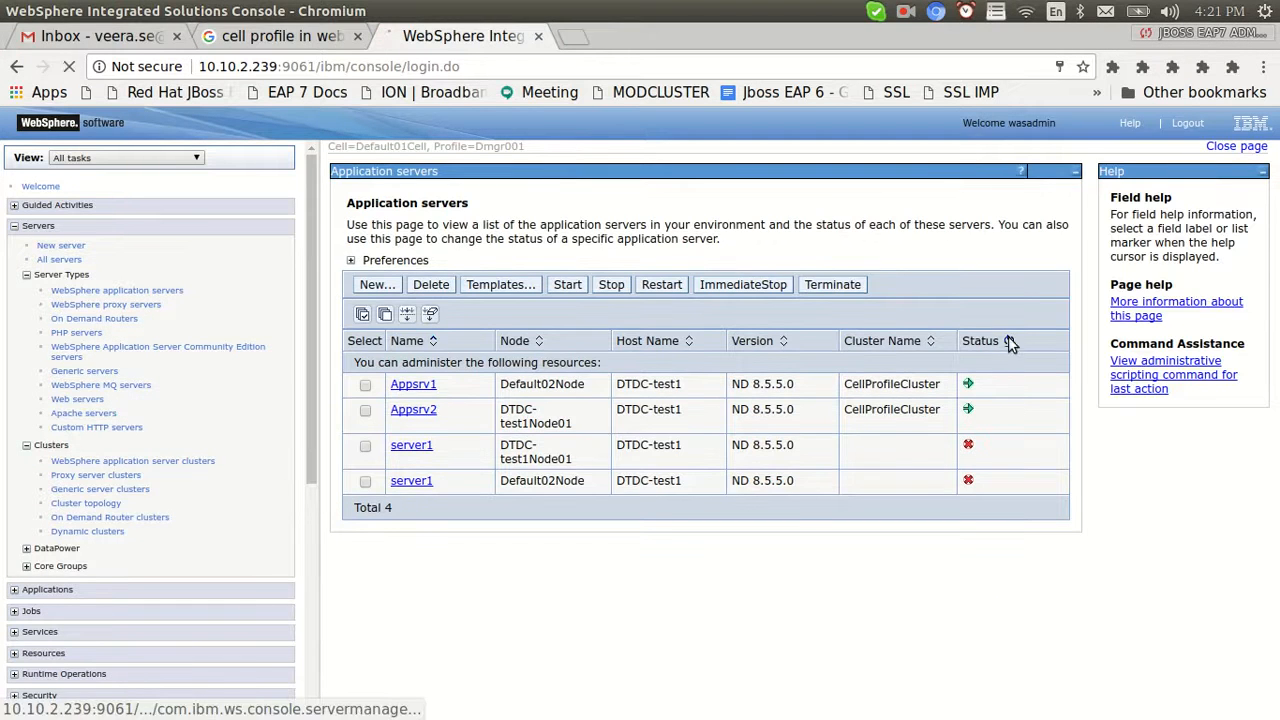
pyautogui.click(1009, 341)
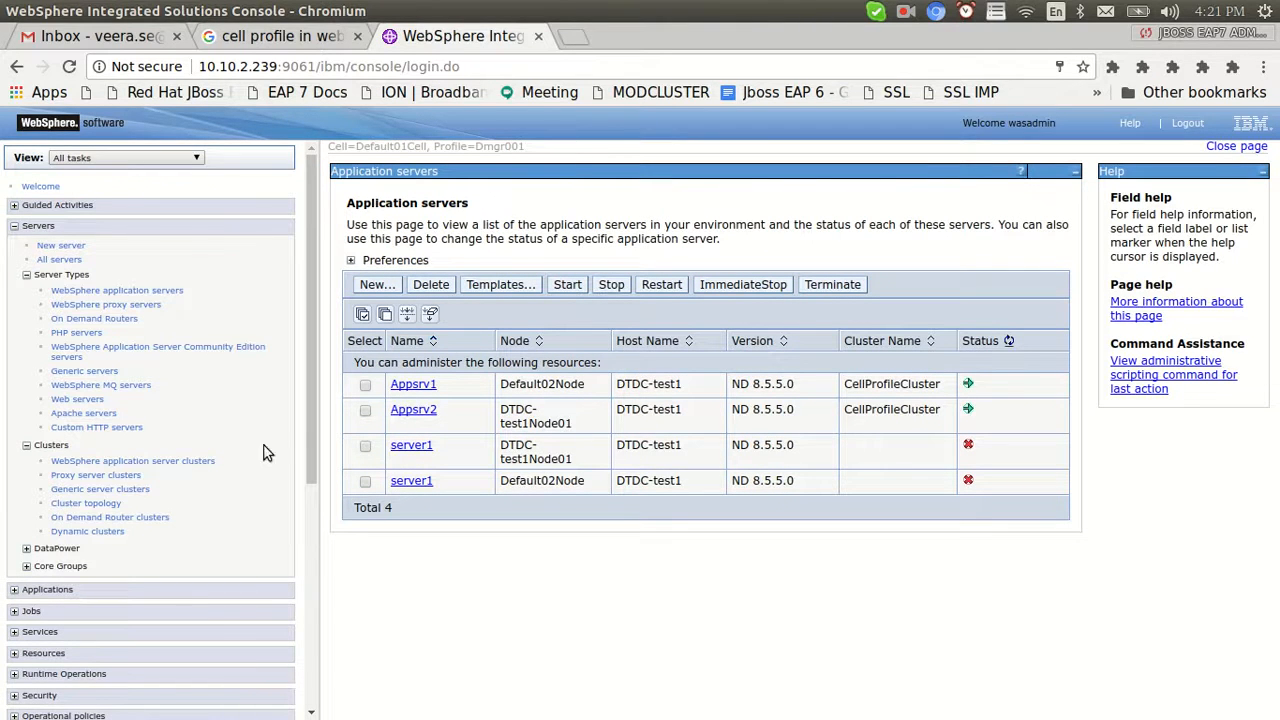
pyautogui.moveTo(308, 418); pyautogui.dragTo(316, 591)
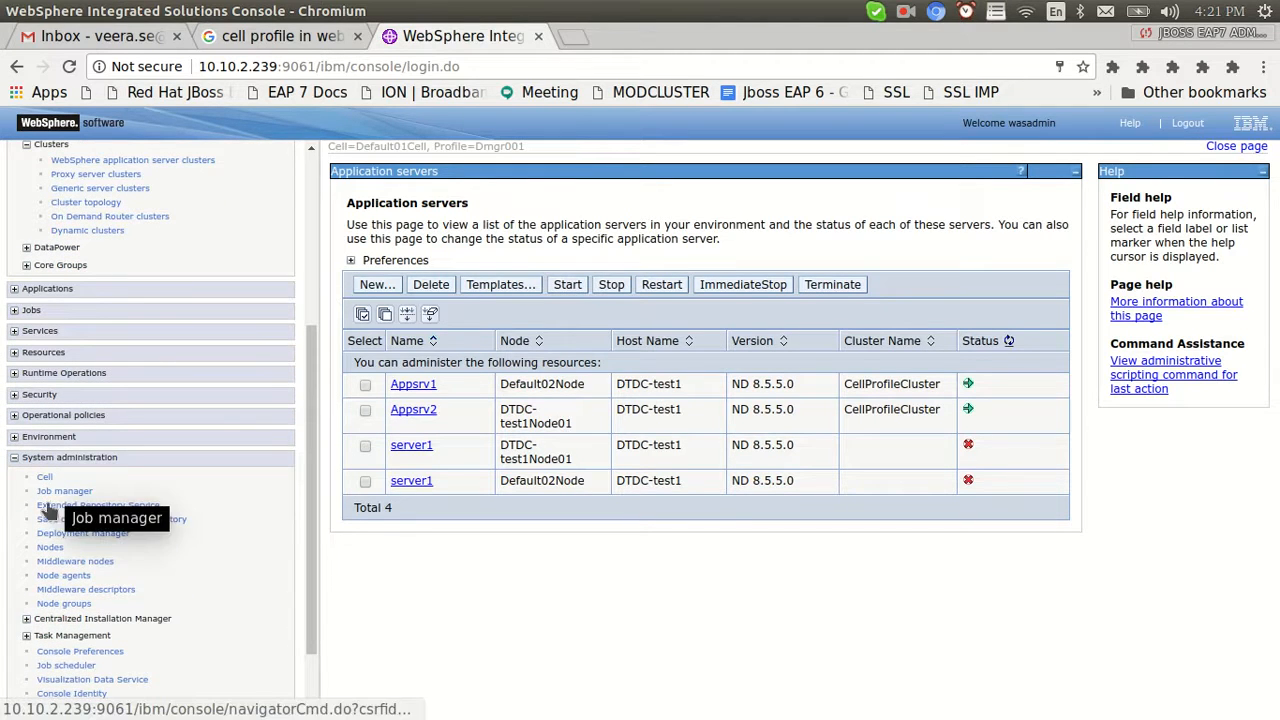
pyautogui.click(50, 548)
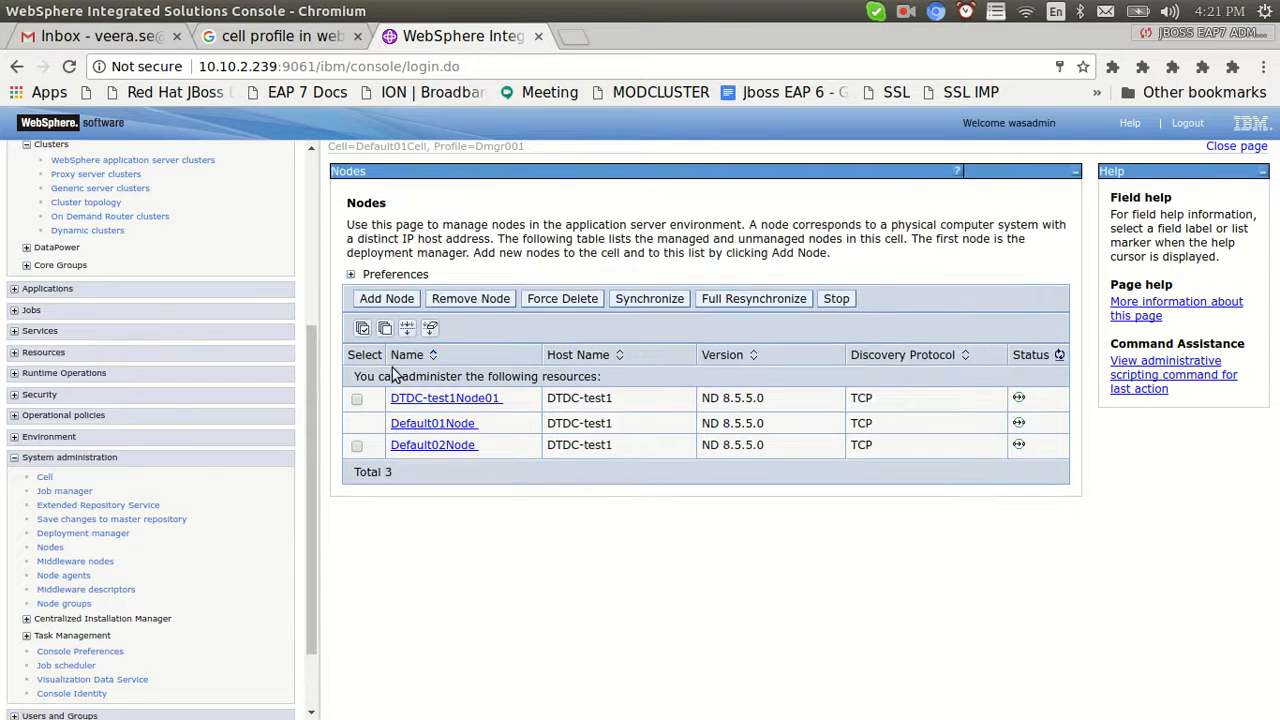
# Add unmanaged node CellProfileIHSWebserver with host name 10.10.2.239
pyautogui.click(388, 302)
pyautogui.click(366, 324)
pyautogui.click(369, 466)
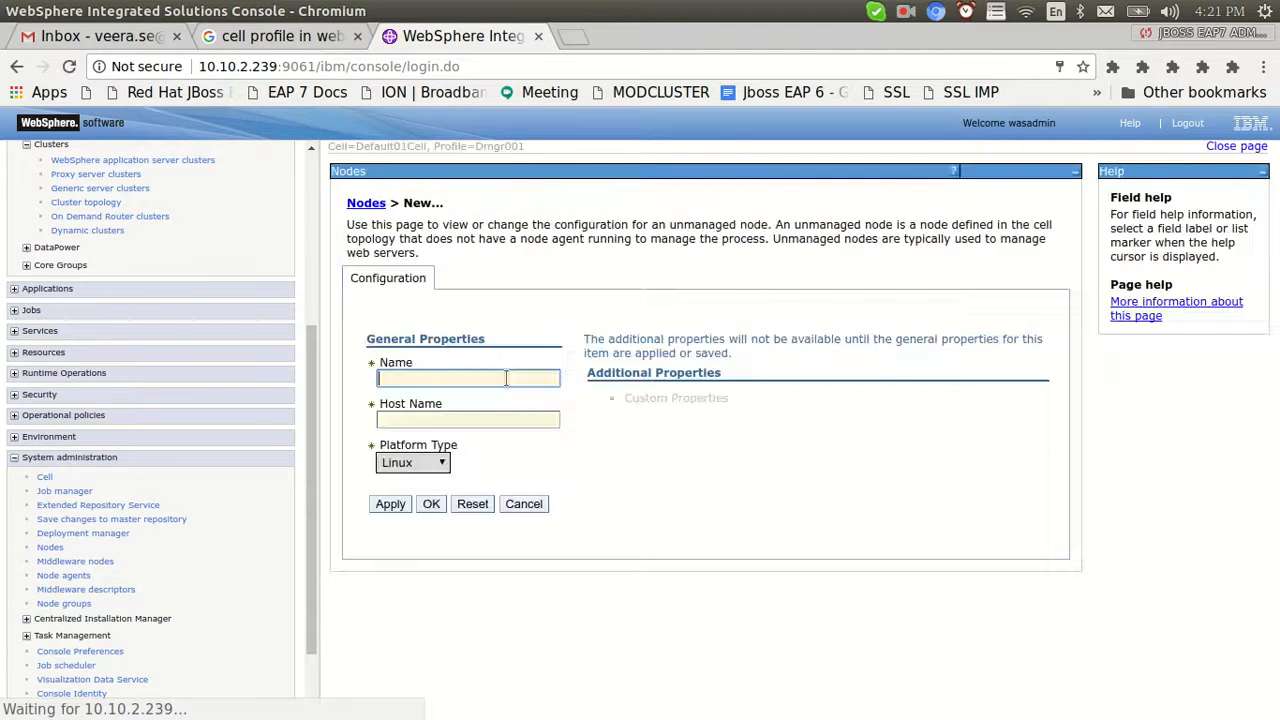
pyautogui.click(431, 378)
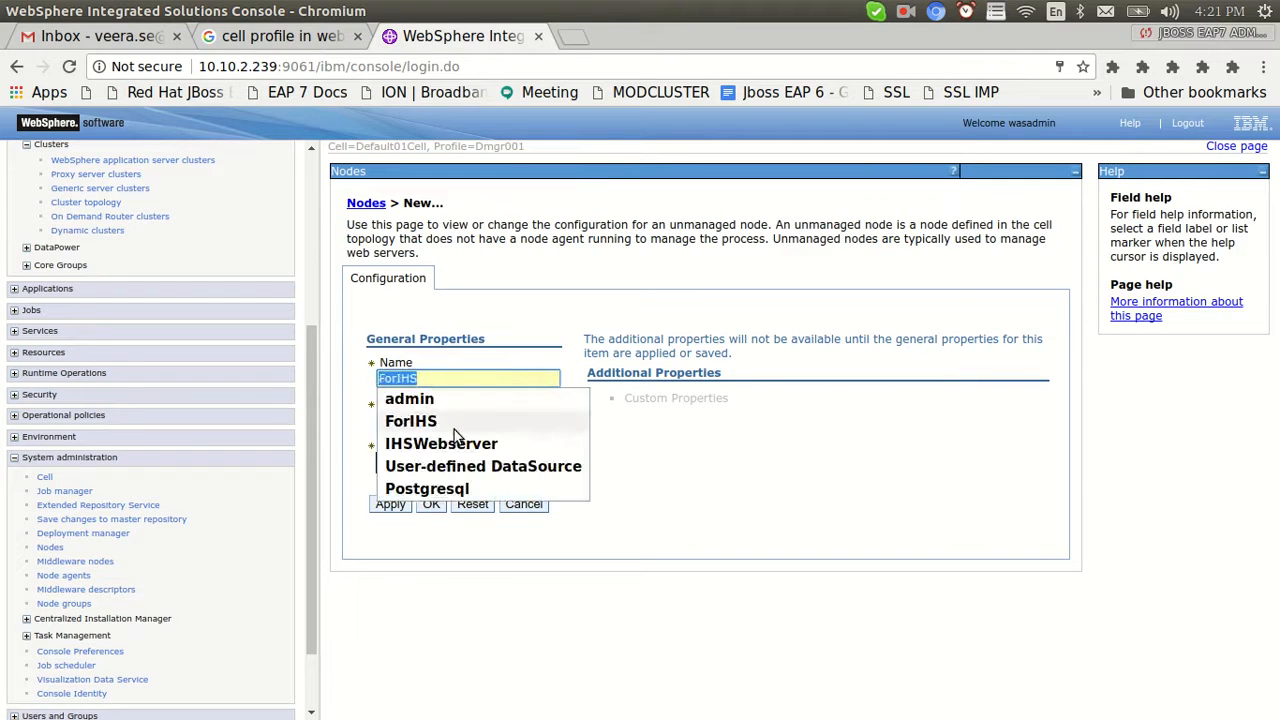
pyautogui.write('CellP')
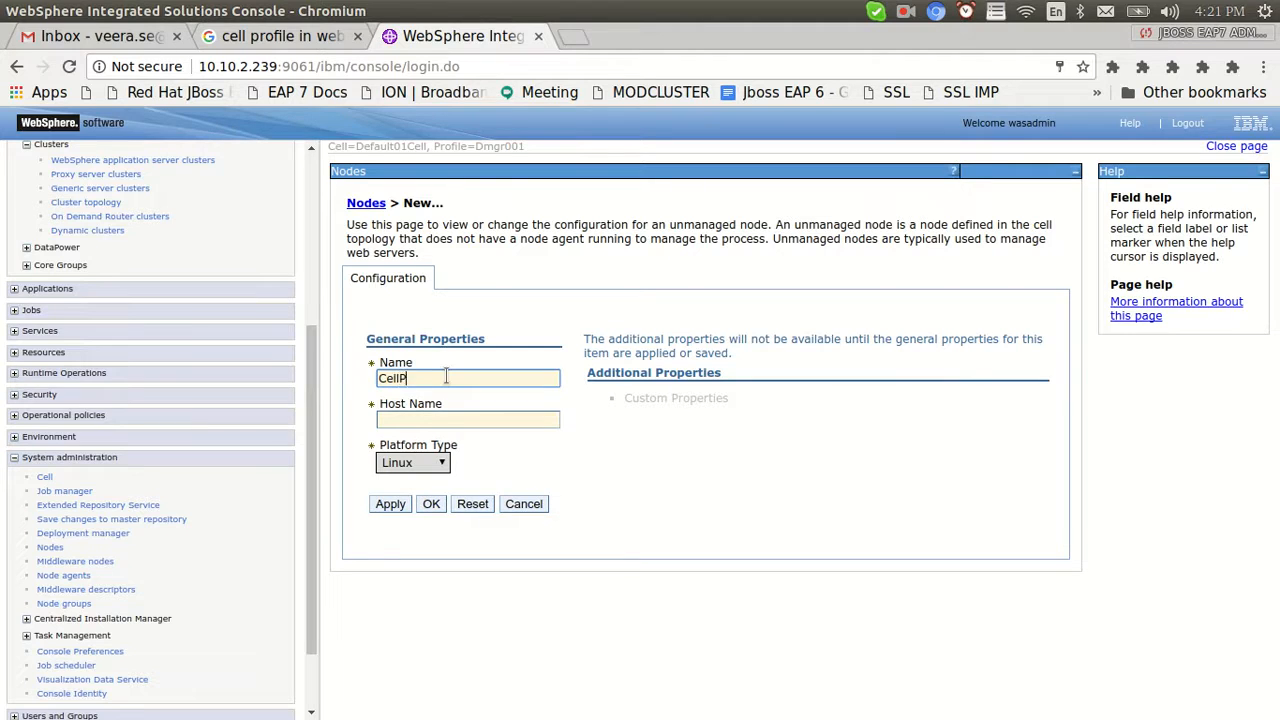
pyautogui.write('rofileIHSWebserver')
pyautogui.click(466, 417)
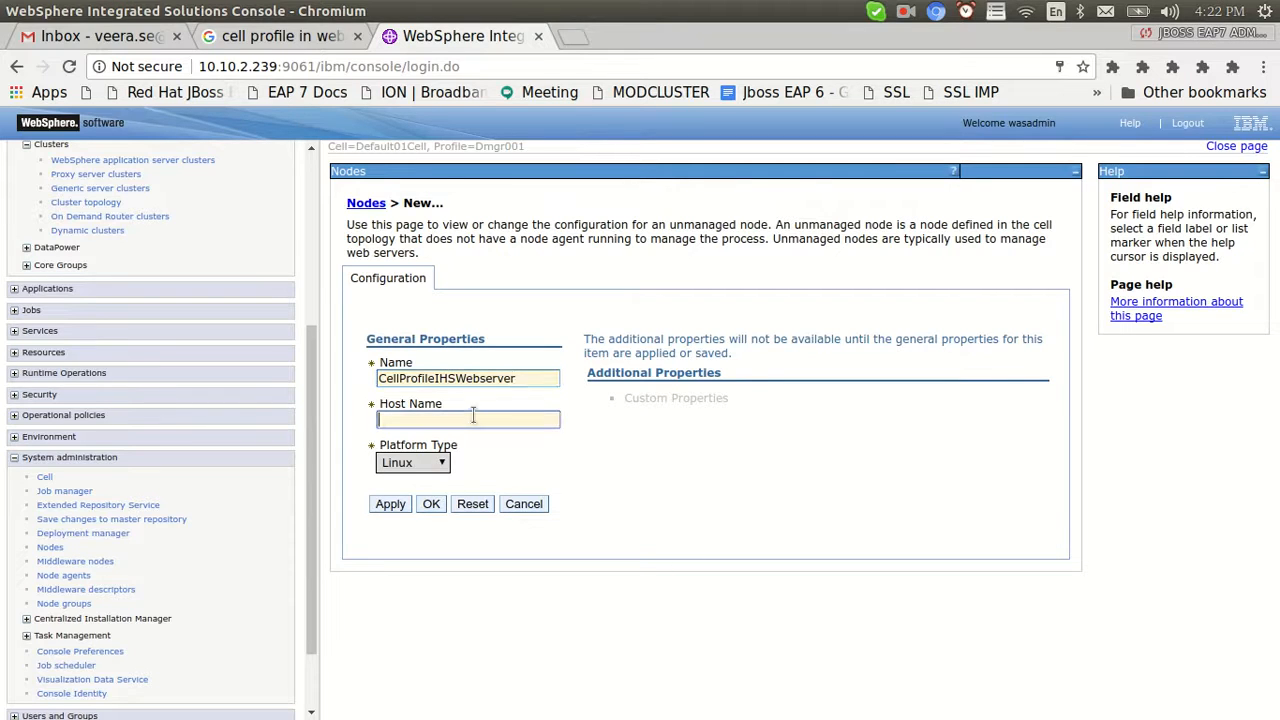
pyautogui.click(442, 438)
pyautogui.click(431, 504)
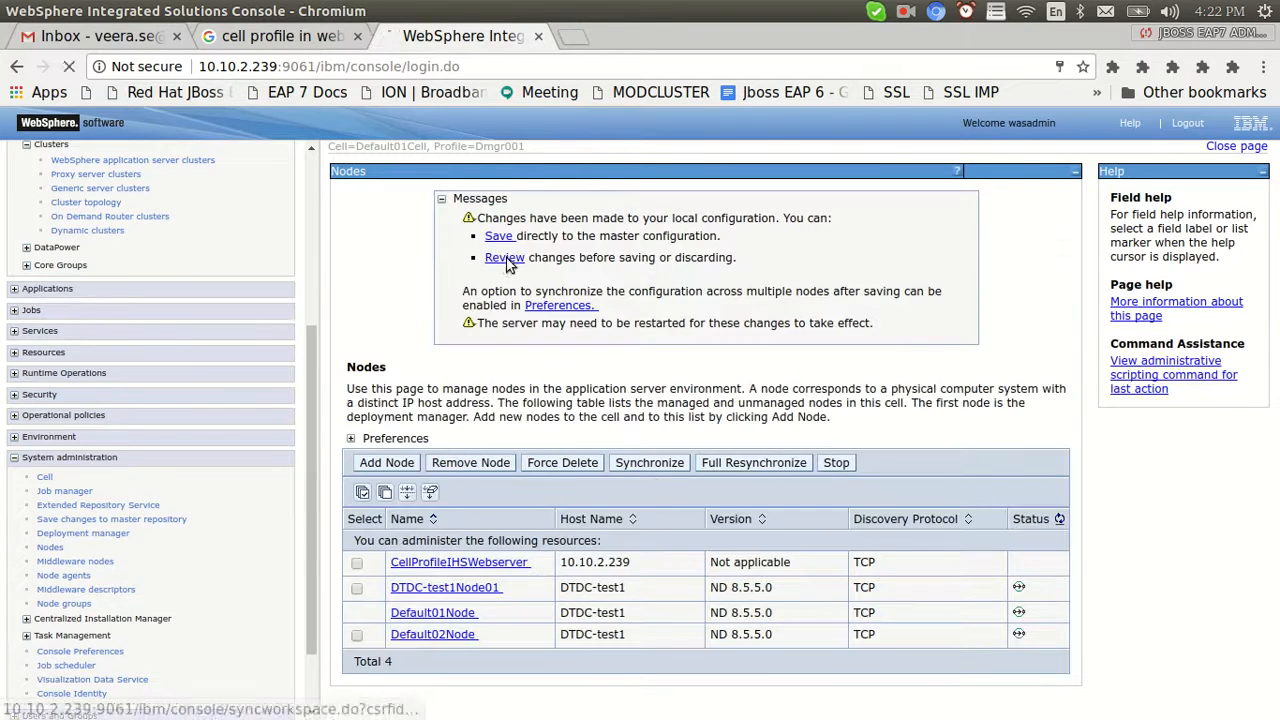
# Save the changes to the master configuration with Synchronize changes with Nodes checked
pyautogui.click(504, 258)
pyautogui.click(350, 326)
pyautogui.click(362, 358)
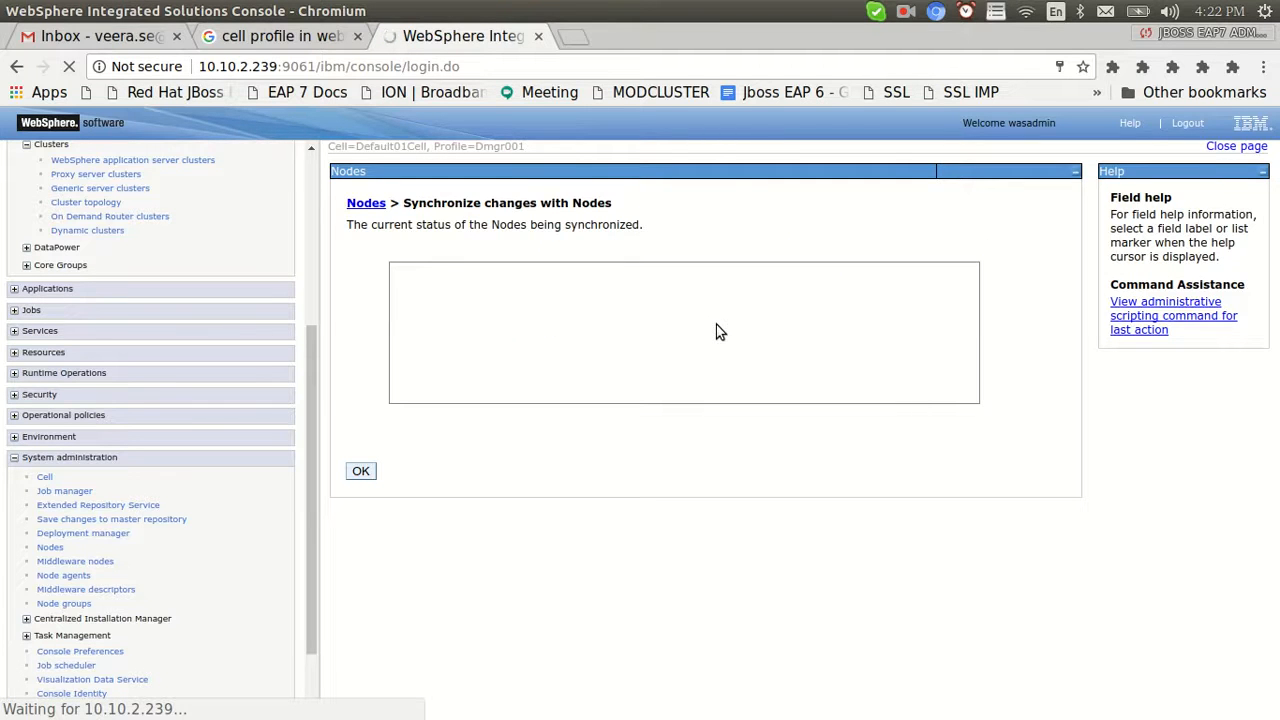
# Check the Appsrv2 SystemOut.log in the terminal, marking a break in the output
pyautogui.hotkey('alt', 'Tab')
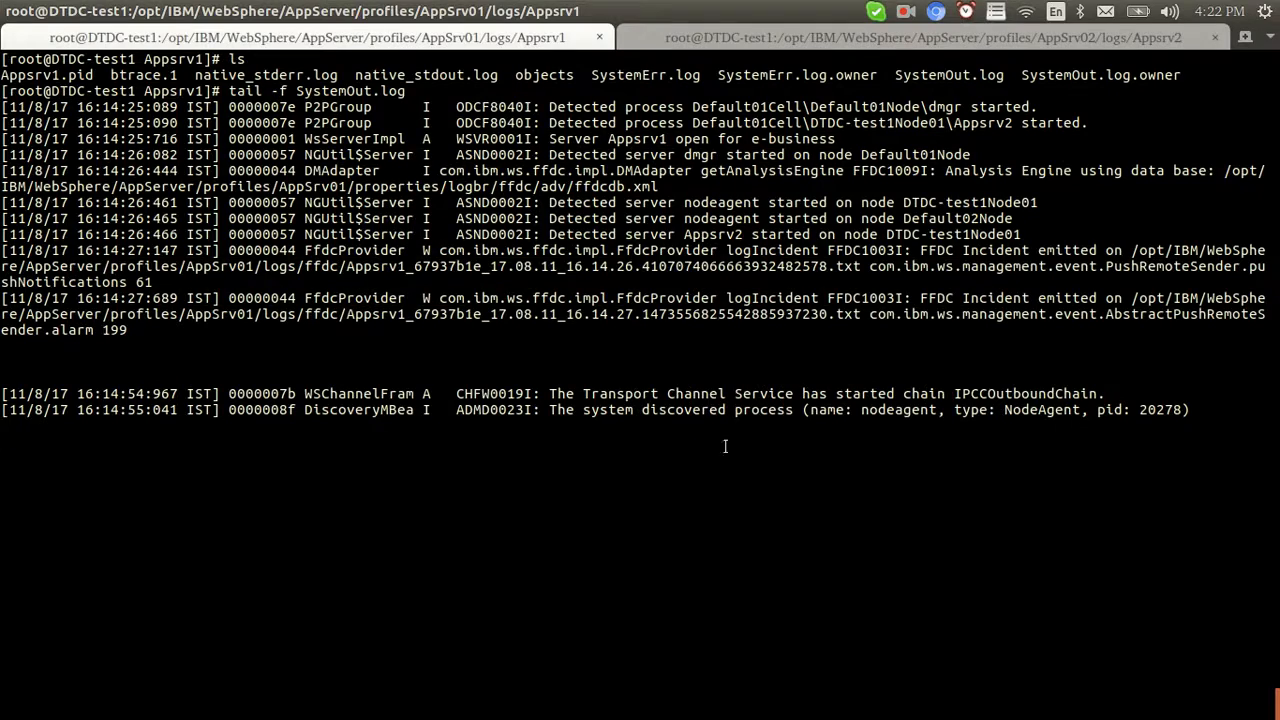
pyautogui.click(744, 46)
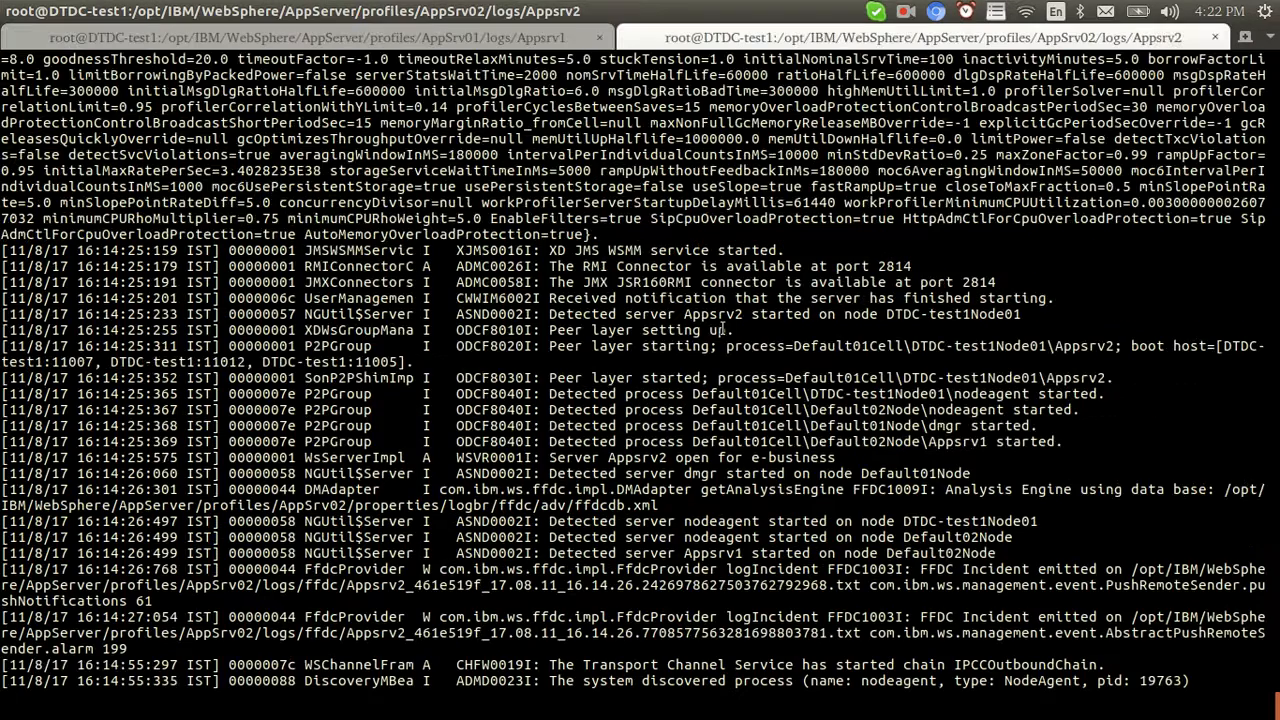
pyautogui.press('Return')
pyautogui.press('Return')
pyautogui.press('Return')
pyautogui.hotkey('alt', 'Tab')
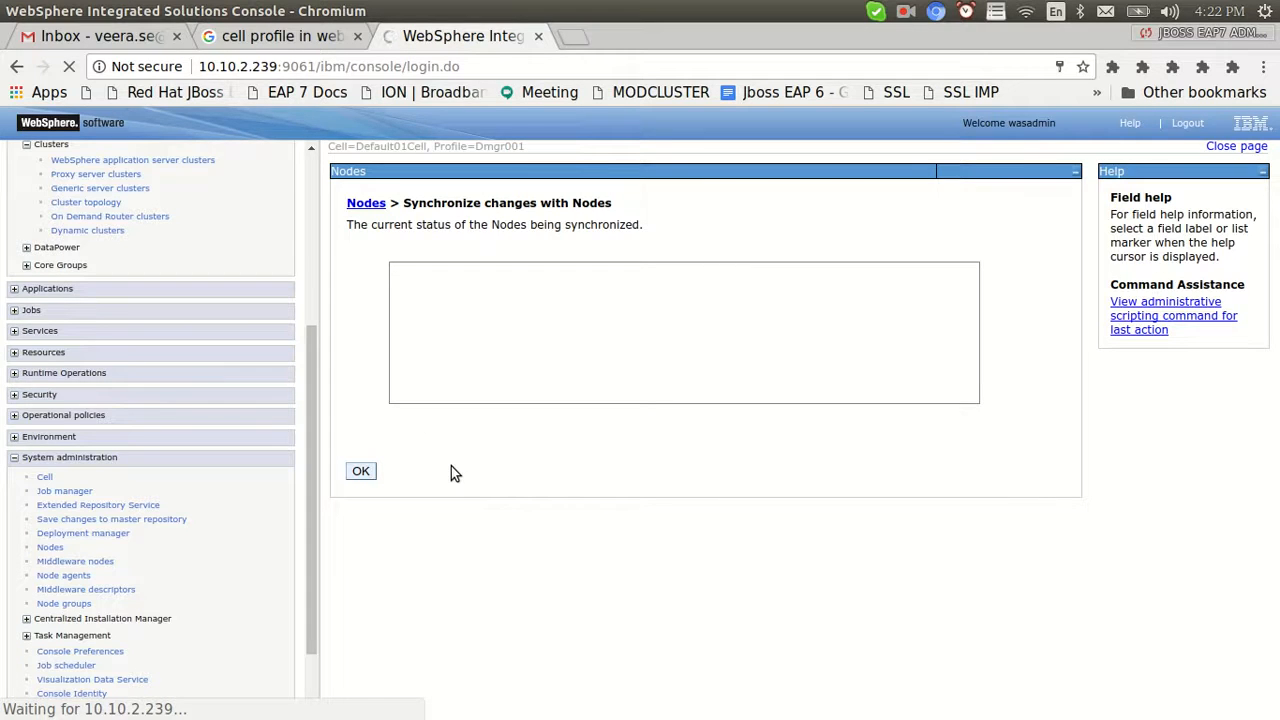
# Confirm the completed node synchronization and open Servers > Server Types > Web servers, which lists none
pyautogui.hotkey('alt', 'Tab')
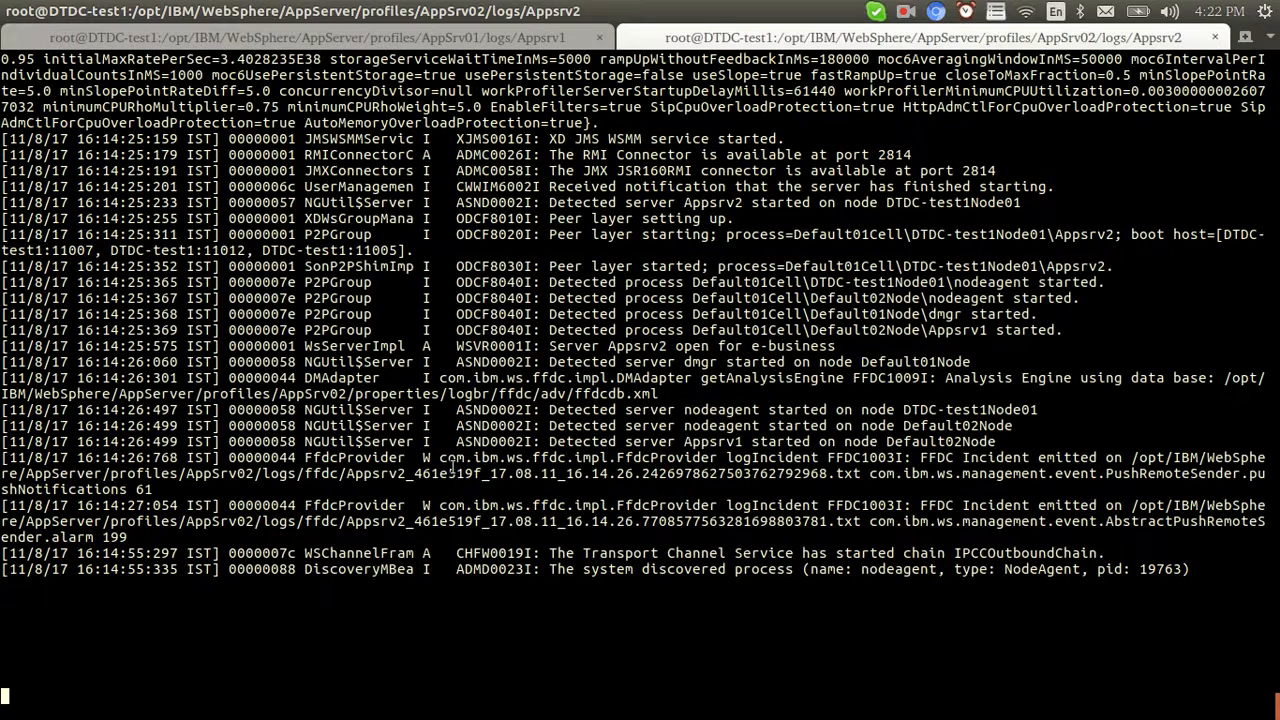
pyautogui.hotkey('alt', 'Tab')
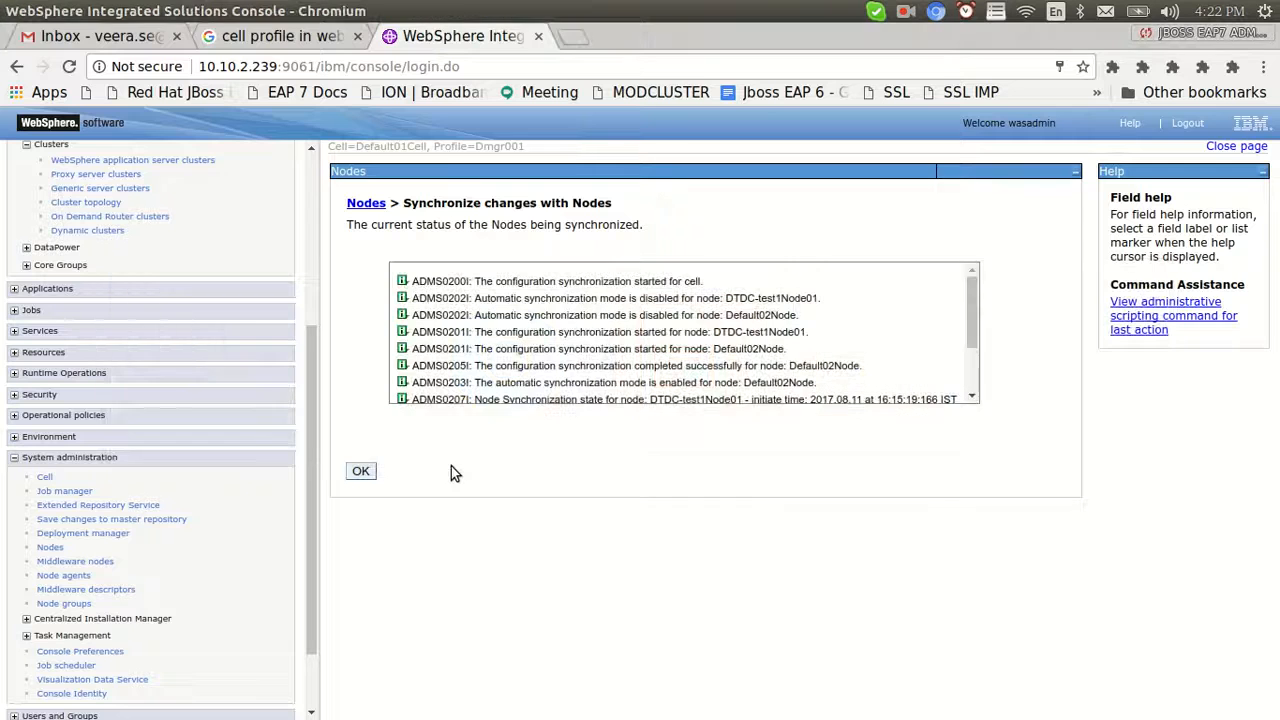
pyautogui.click(361, 471)
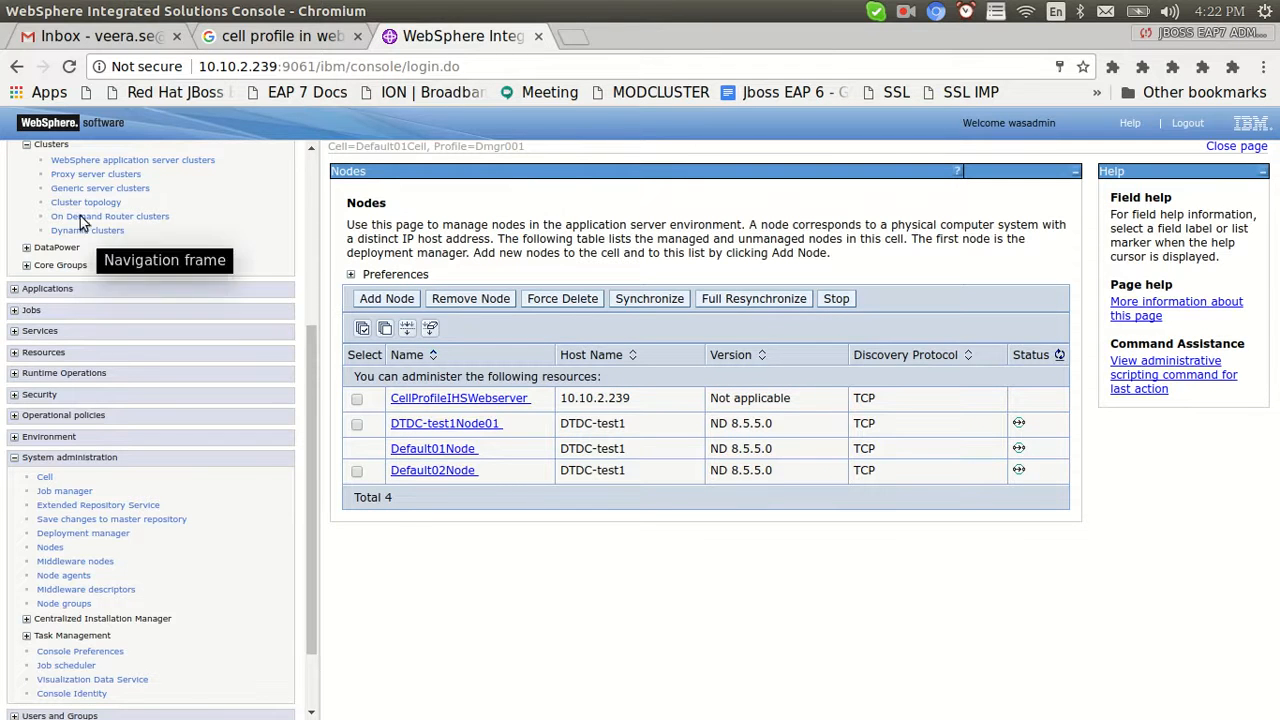
pyautogui.scroll(3, 309, 365)
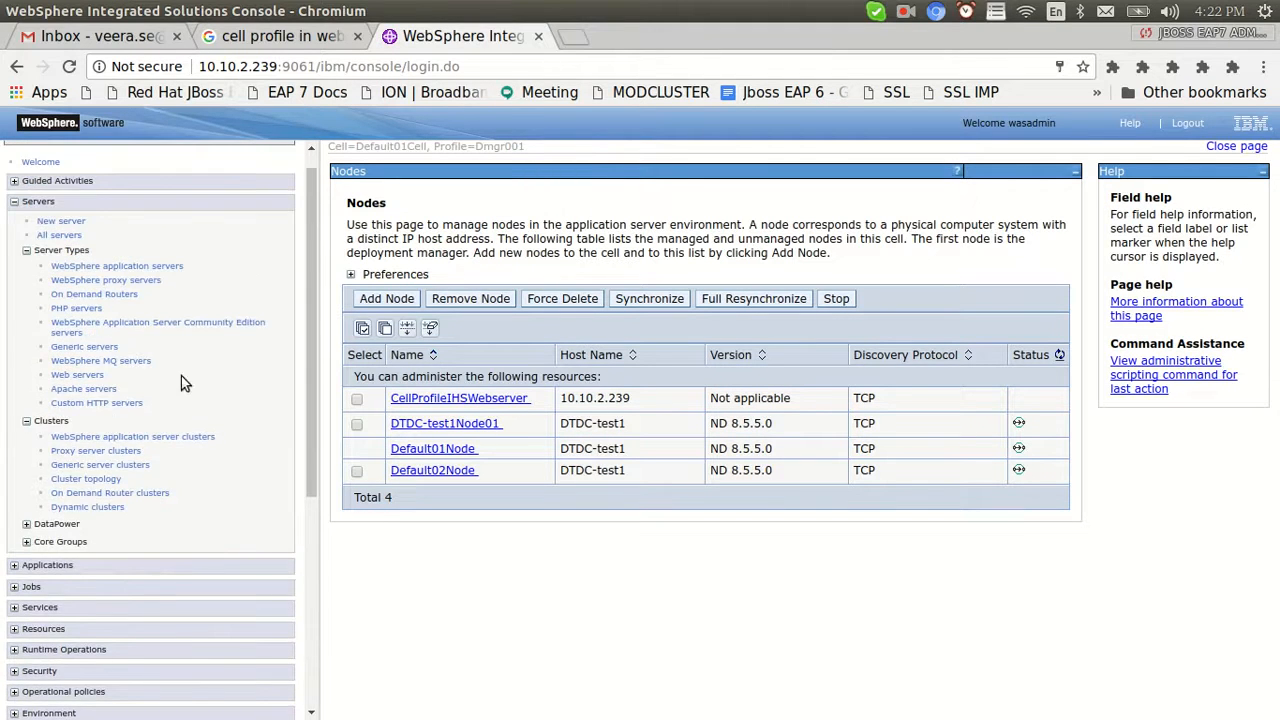
pyautogui.click(74, 376)
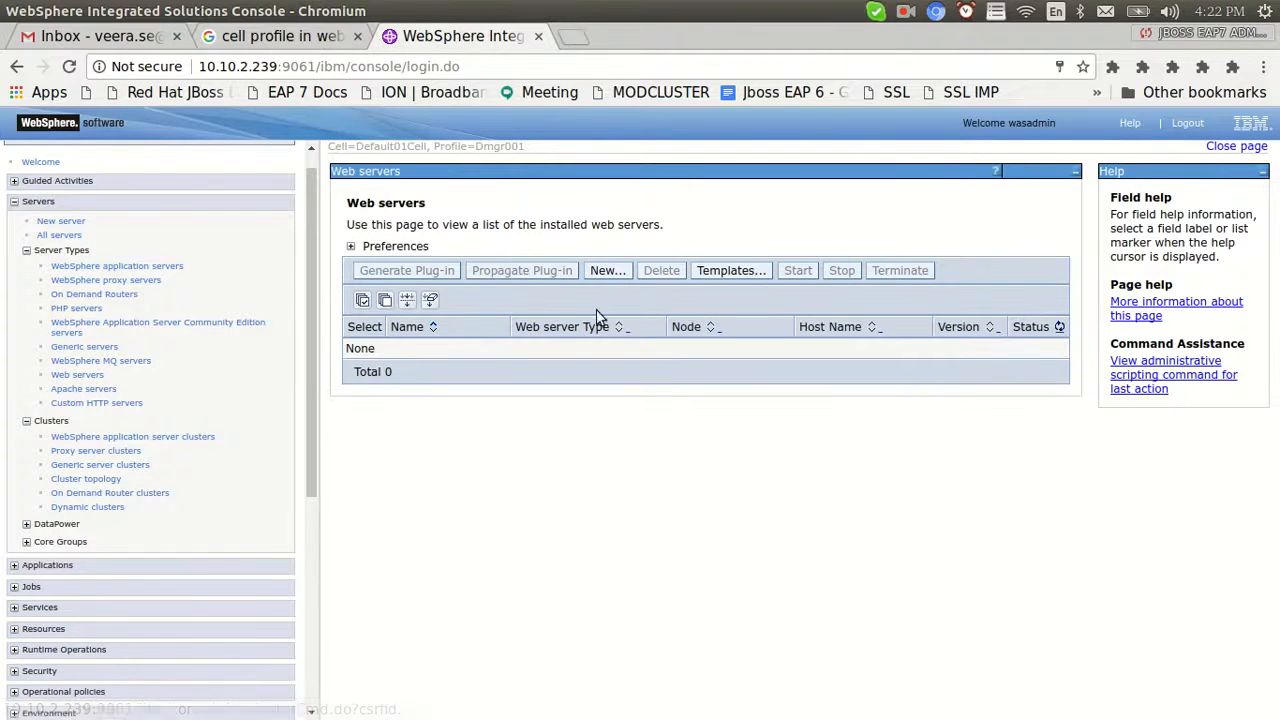
# Start a new web server named IHS on node CellProfileIHSWebserver using the IHS template
pyautogui.click(594, 274)
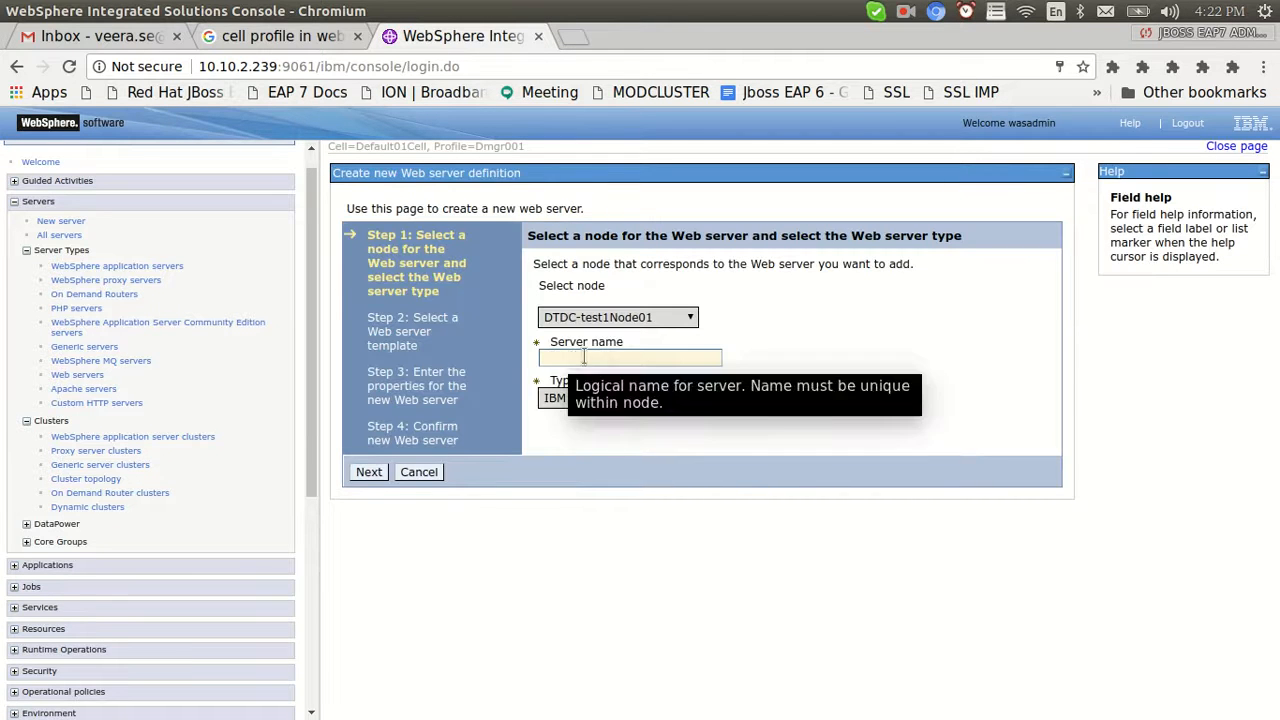
pyautogui.click(636, 318)
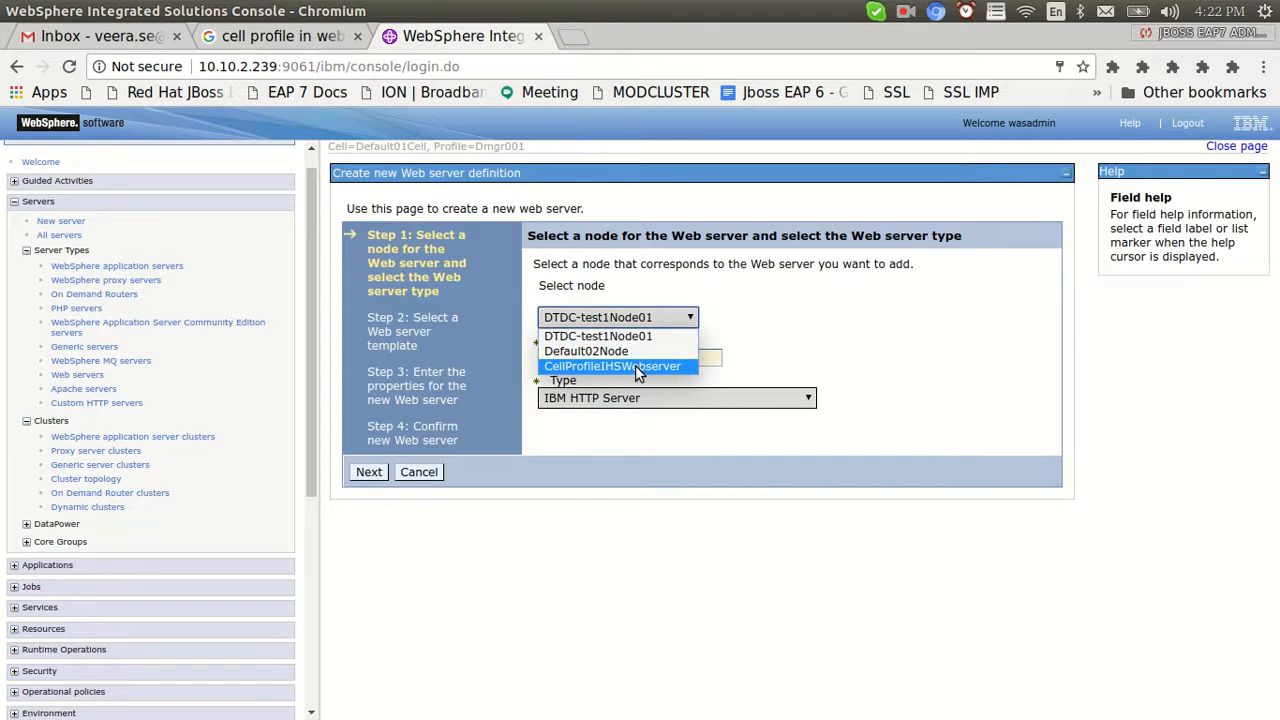
pyautogui.click(635, 365)
pyautogui.click(601, 360)
pyautogui.write('ISH')
pyautogui.press('BackSpace')
pyautogui.press('BackSpace')
pyautogui.press('BackSpace')
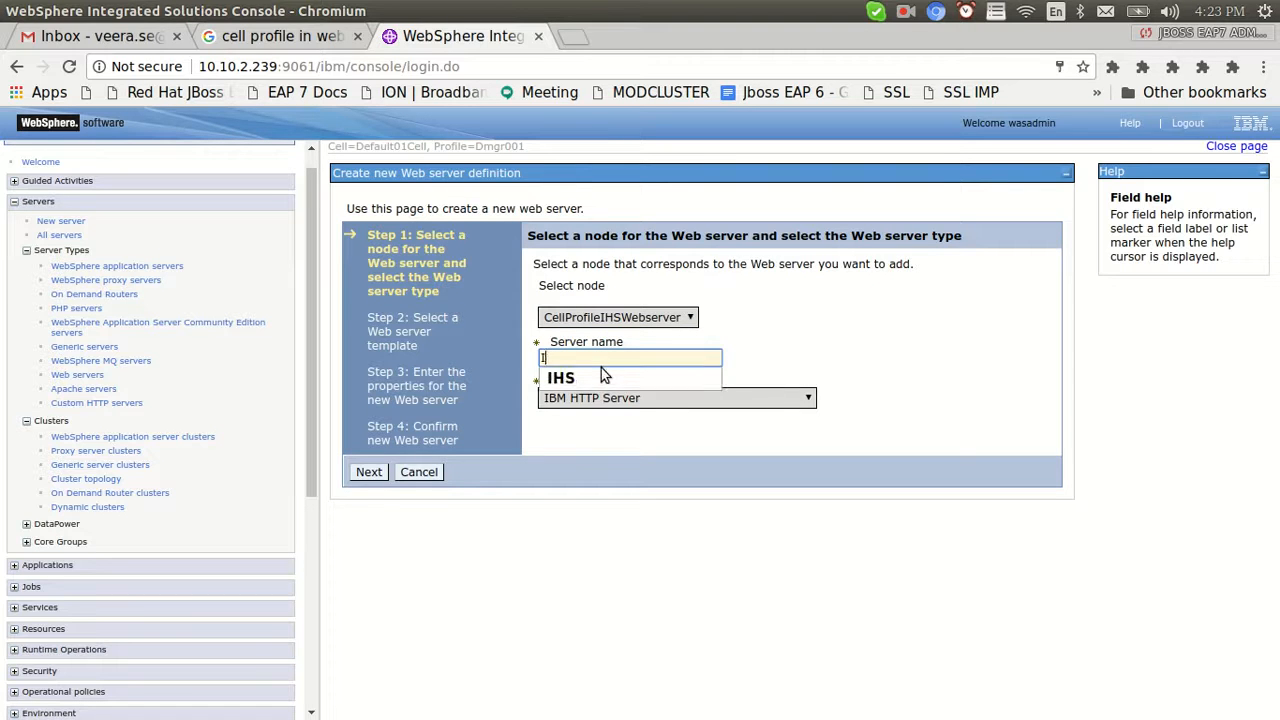
pyautogui.write('IHS')
pyautogui.click(369, 472)
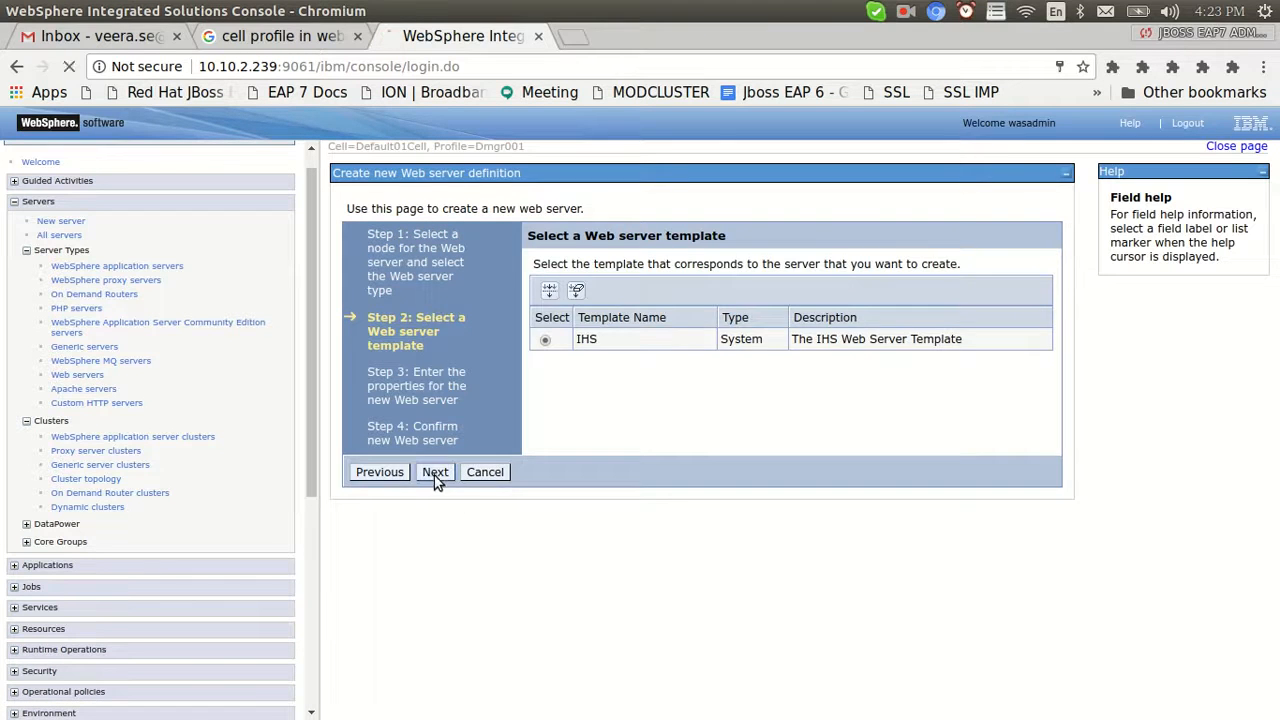
pyautogui.click(435, 472)
# Set the plug-in installation location to /opt/IBM/WebSphere/Plugins
pyautogui.click(714, 378)
pyautogui.moveTo(714, 378); pyautogui.dragTo(597, 378)
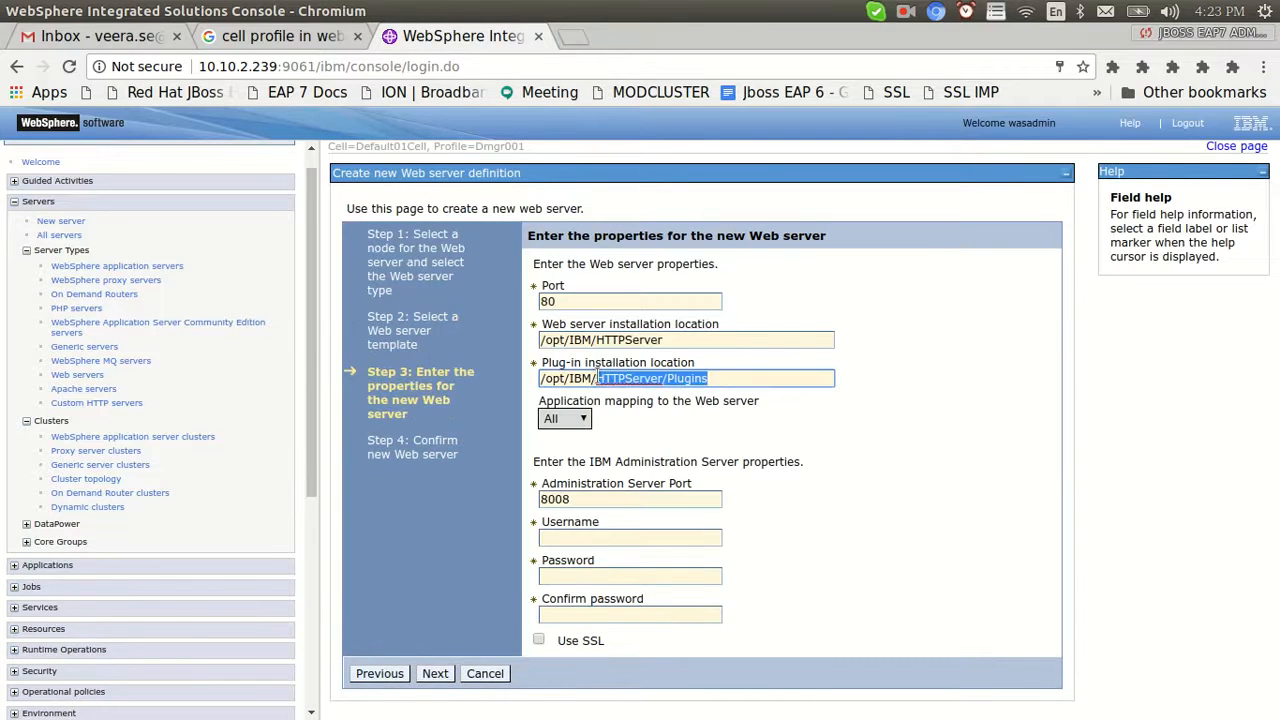
pyautogui.write('W')
pyautogui.click(620, 398)
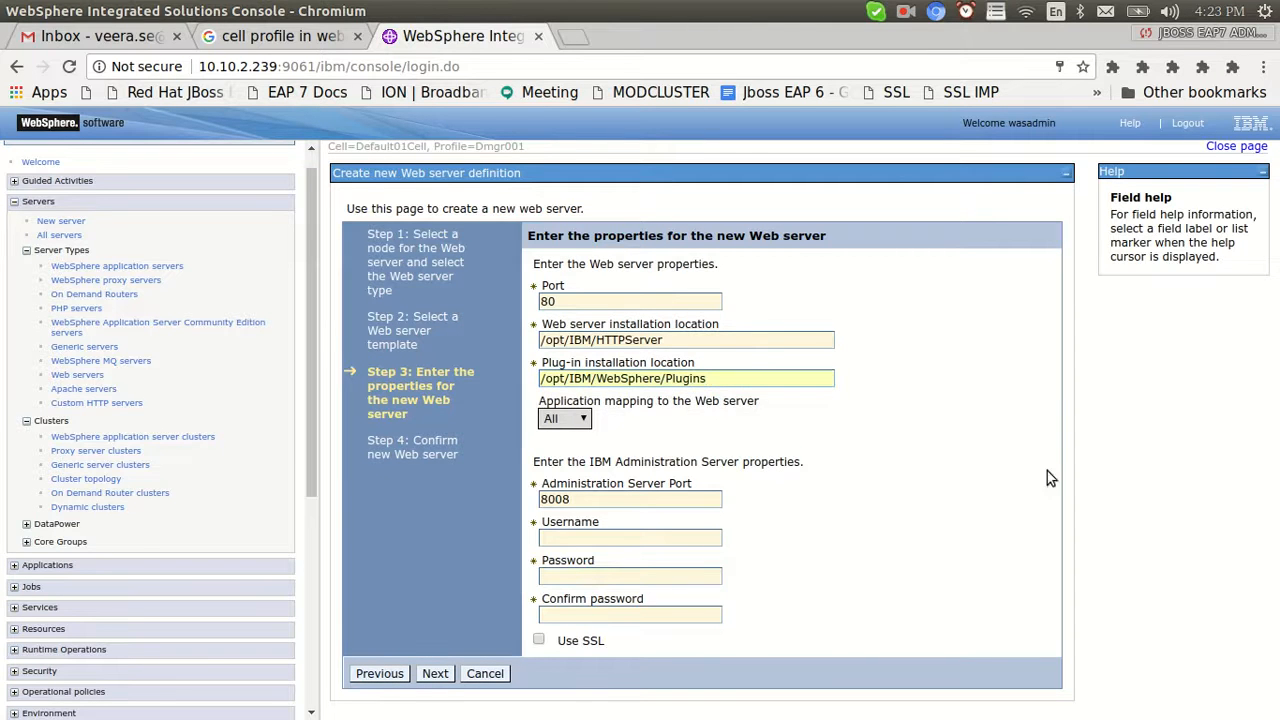
pyautogui.click(435, 673)
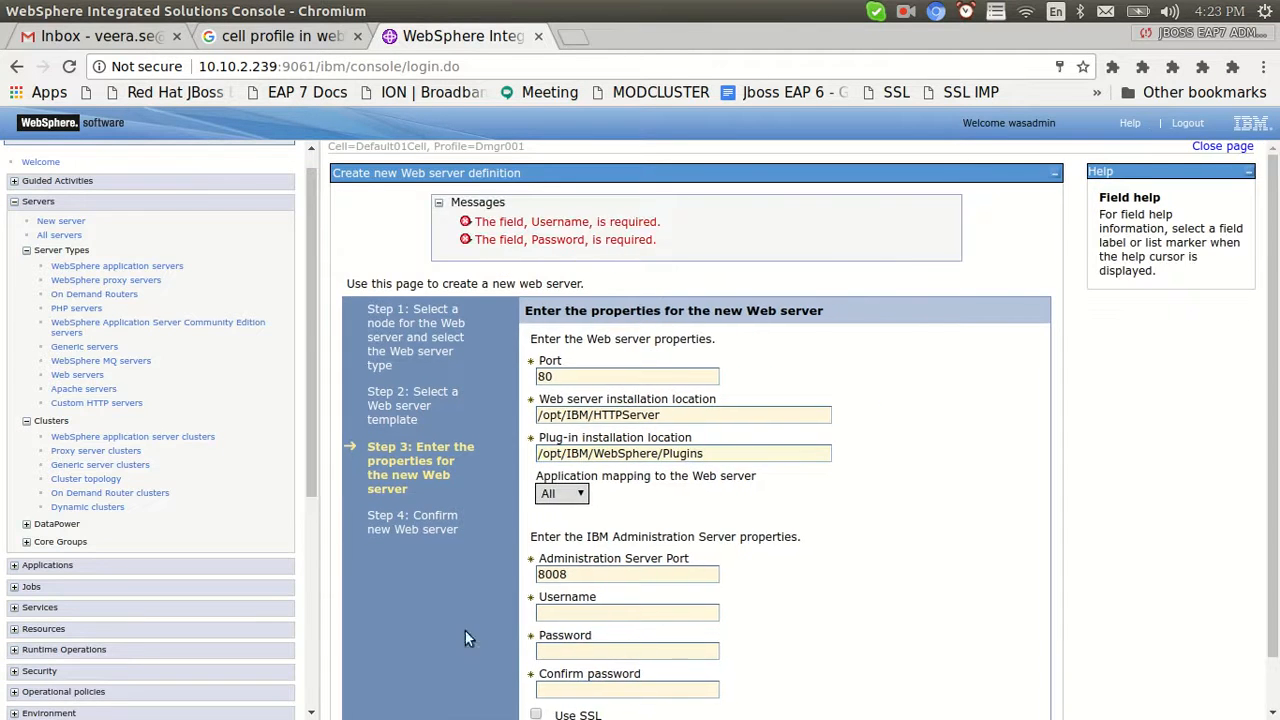
# Enter the admin username and password with confirmation, then finish creating the IHS web server
pyautogui.scroll(-2, 651, 549)
pyautogui.click(572, 556)
pyautogui.write('was')
pyautogui.click(576, 578)
pyautogui.click(580, 596)
pyautogui.write('••')
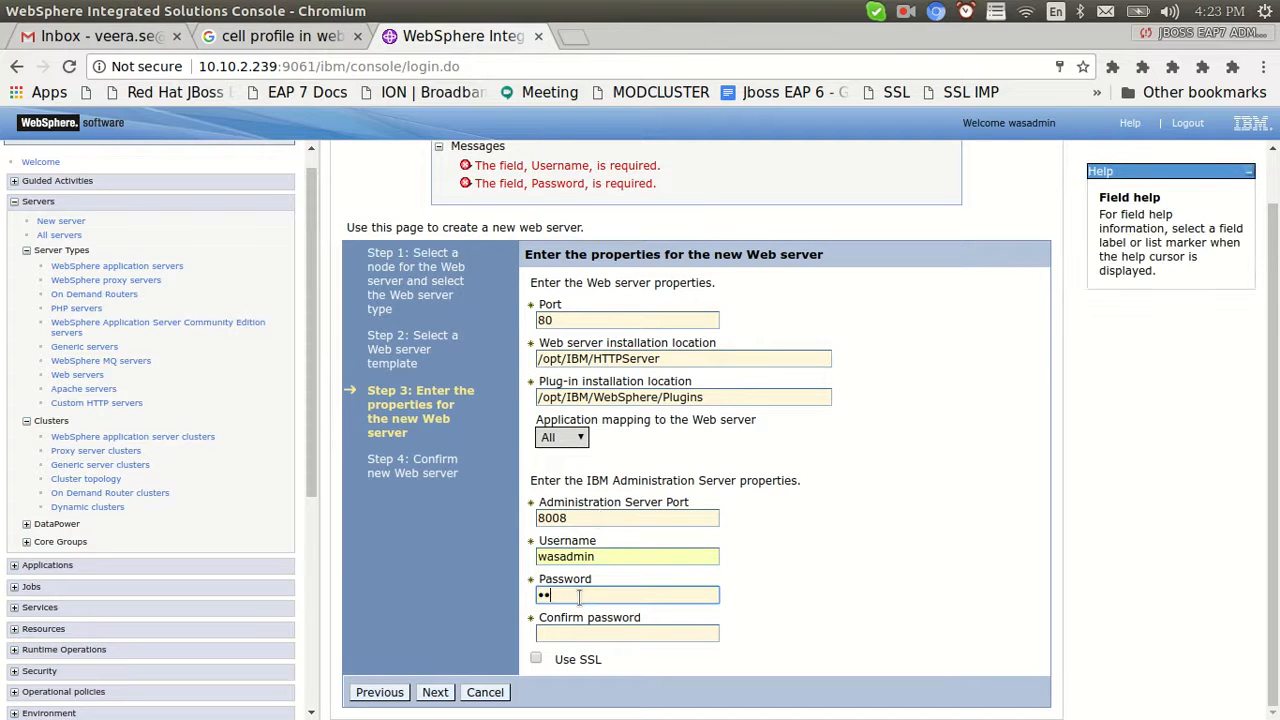
pyautogui.hotkey('ctrl', 'a')
pyautogui.write('•••')
pyautogui.press('Tab')
pyautogui.write('w')
pyautogui.click(436, 692)
pyautogui.click(446, 476)
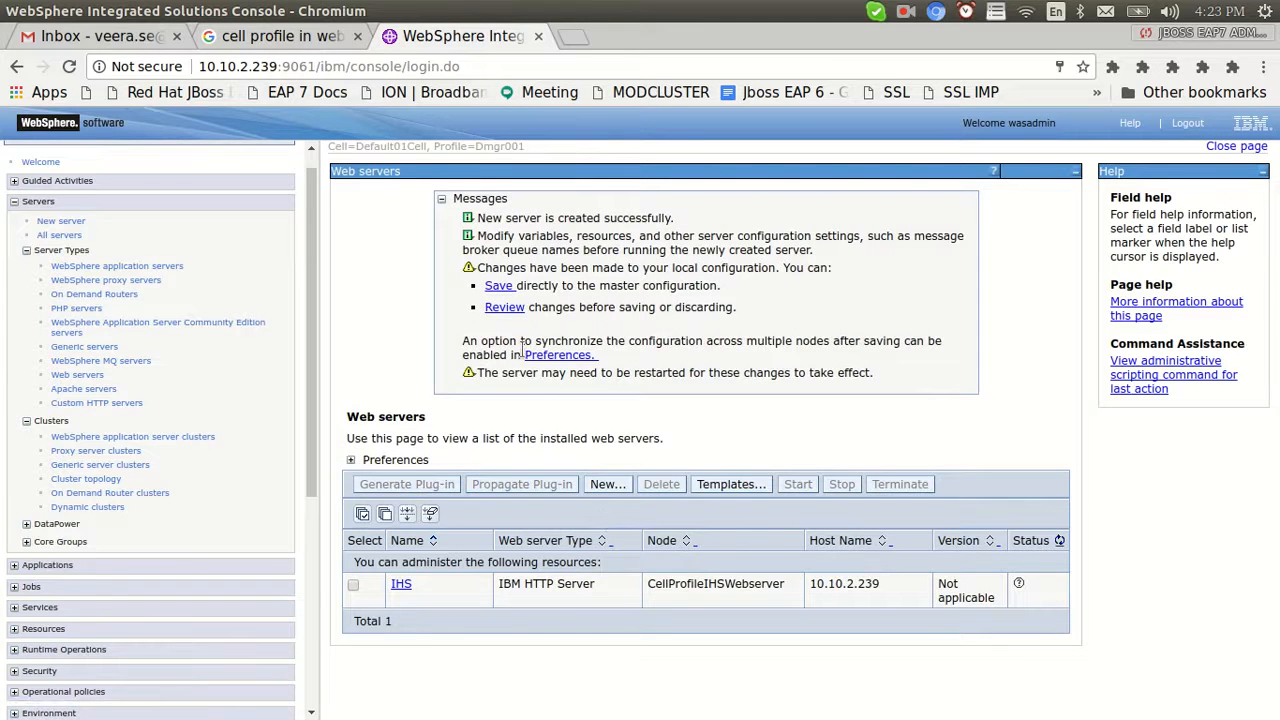
# Save the IHS web server to the master configuration with Synchronize changes with Nodes checked
pyautogui.click(505, 308)
pyautogui.click(350, 324)
pyautogui.click(364, 357)
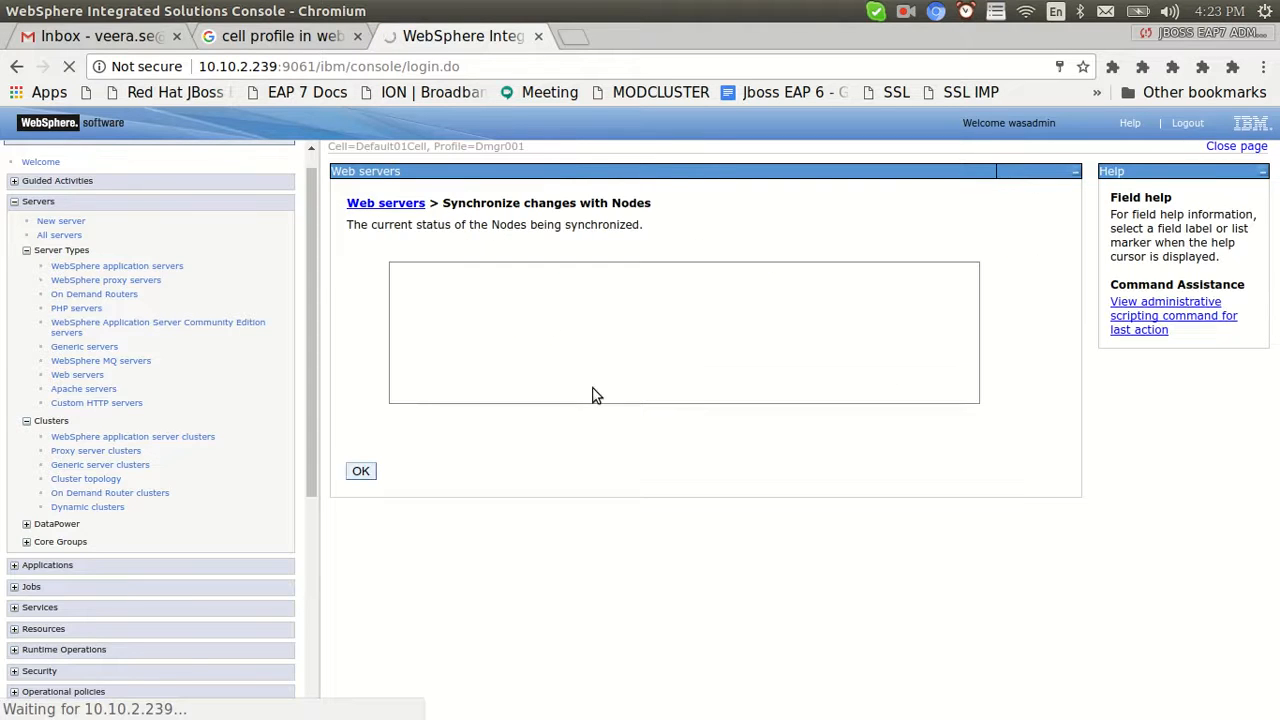
# In the terminal, move into the Appsrv2 log directory and follow SystemOut.log with tail -f
pyautogui.hotkey('alt', 'Tab')
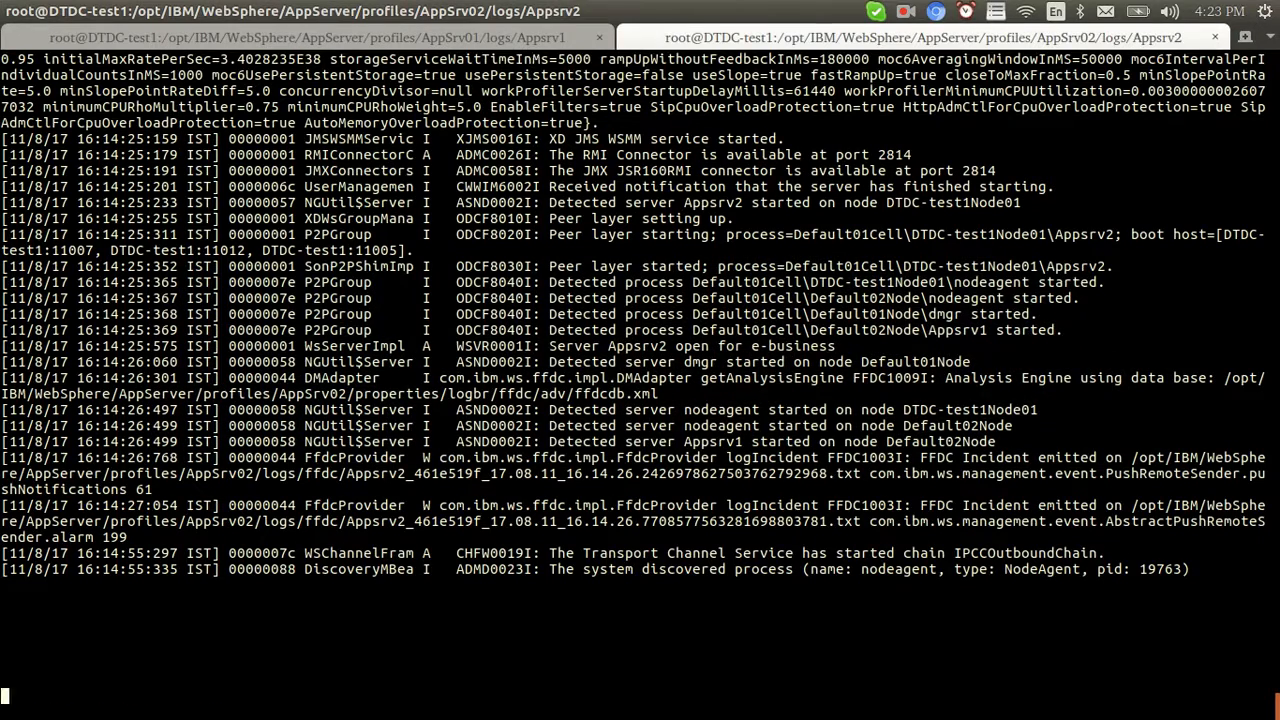
pyautogui.hotkey('ctrl', 'c')
pyautogui.write('cd ..')
pyautogui.press('Return')
pyautogui.write('ls')
pyautogui.press('Return')
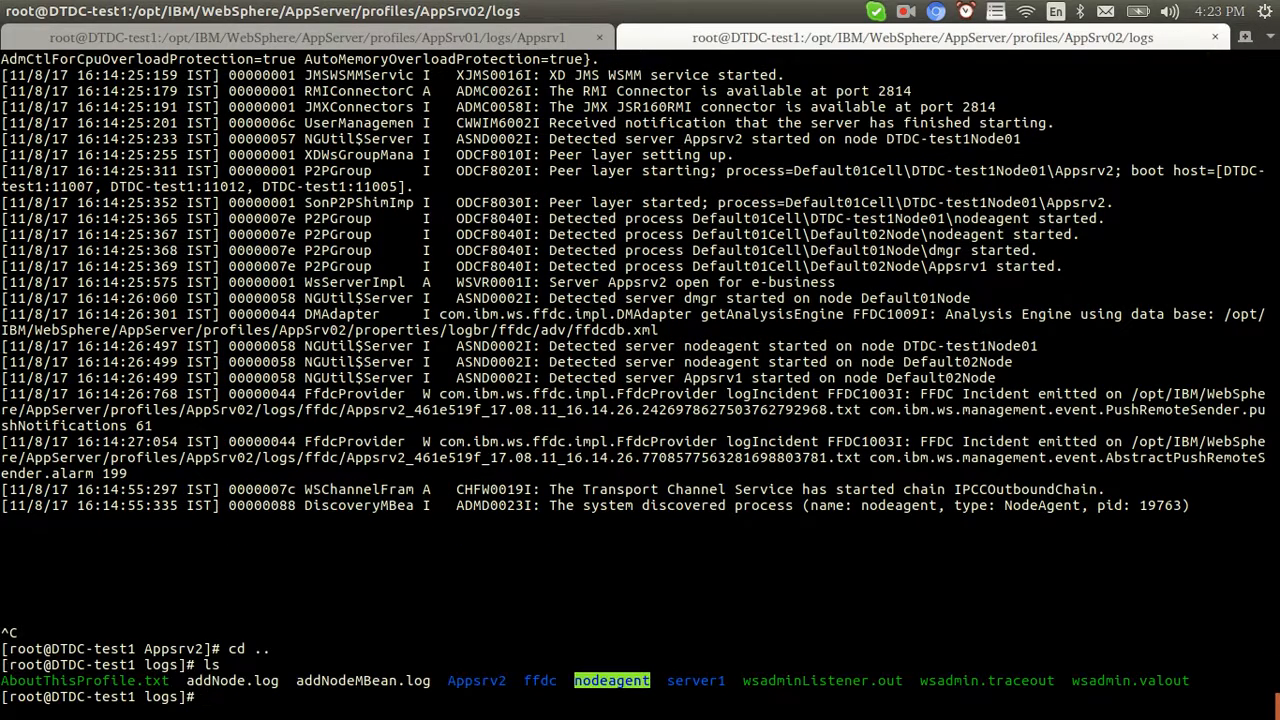
pyautogui.moveTo(450, 682); pyautogui.dragTo(507, 682)
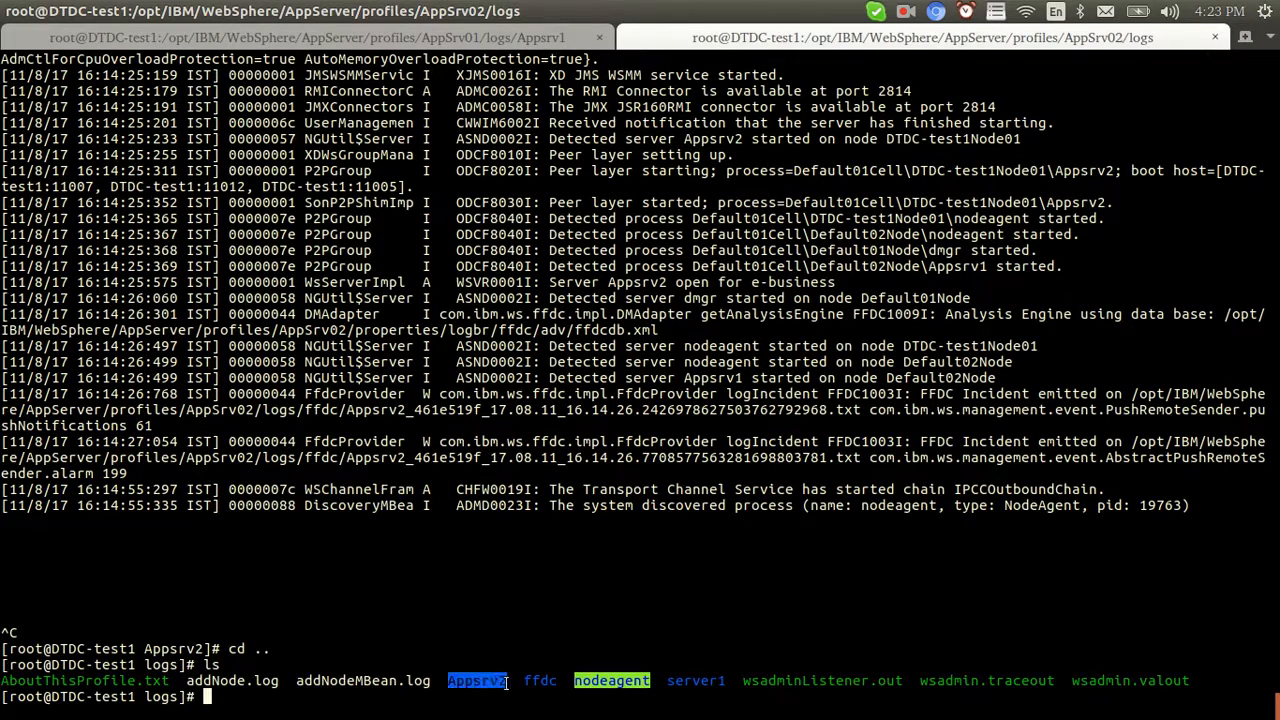
pyautogui.moveTo(668, 682); pyautogui.dragTo(726, 678)
pyautogui.click(731, 680)
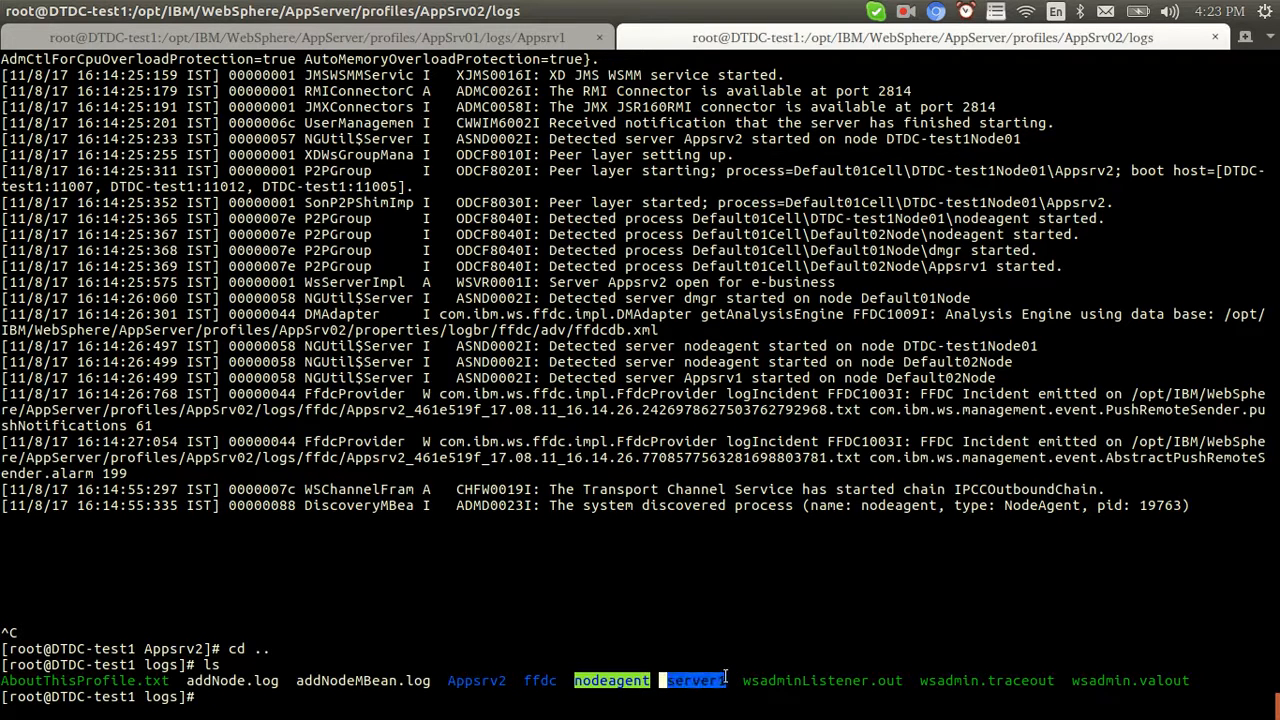
pyautogui.write('cd App')
pyautogui.press('Tab')
pyautogui.write('lo')
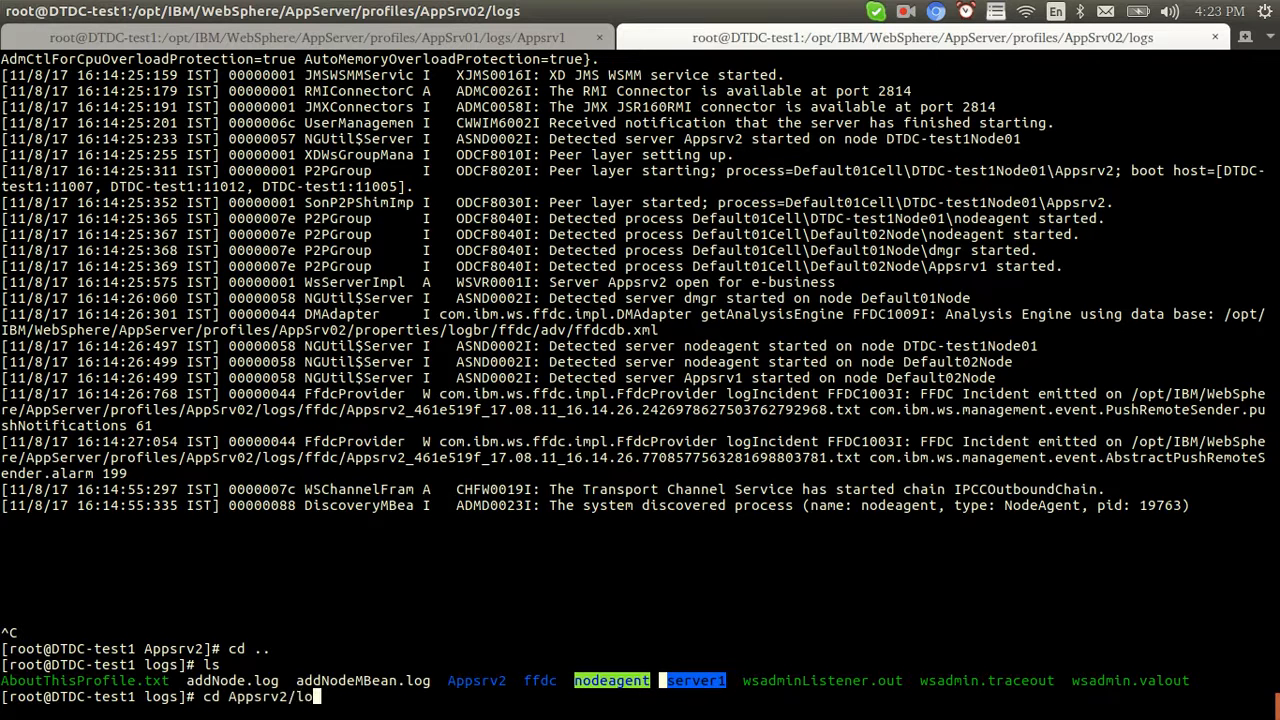
pyautogui.press('BackSpace')
pyautogui.press('BackSpace')
pyautogui.press('Return')
pyautogui.write('tail -f S')
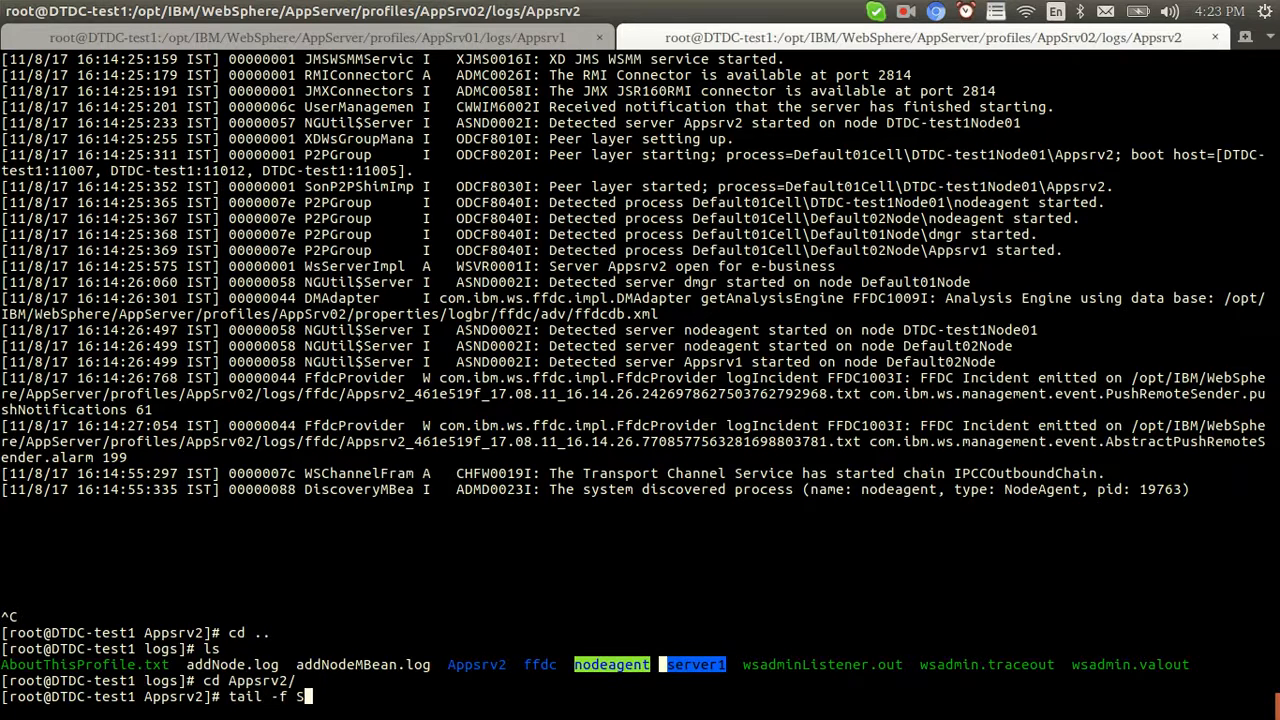
pyautogui.write('ystemOut.log')
pyautogui.press('Return')
# Acknowledge the finished synchronization to return to the Web servers list
pyautogui.hotkey('alt', 'Tab')
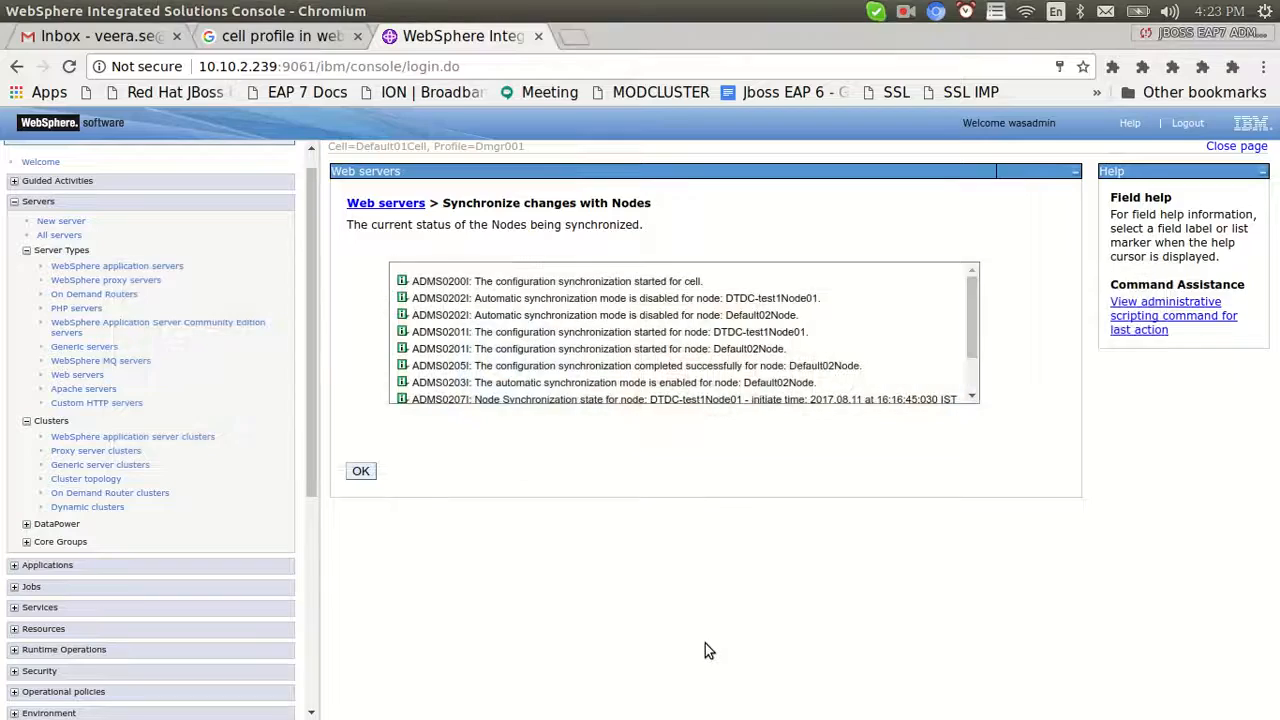
pyautogui.click(362, 472)
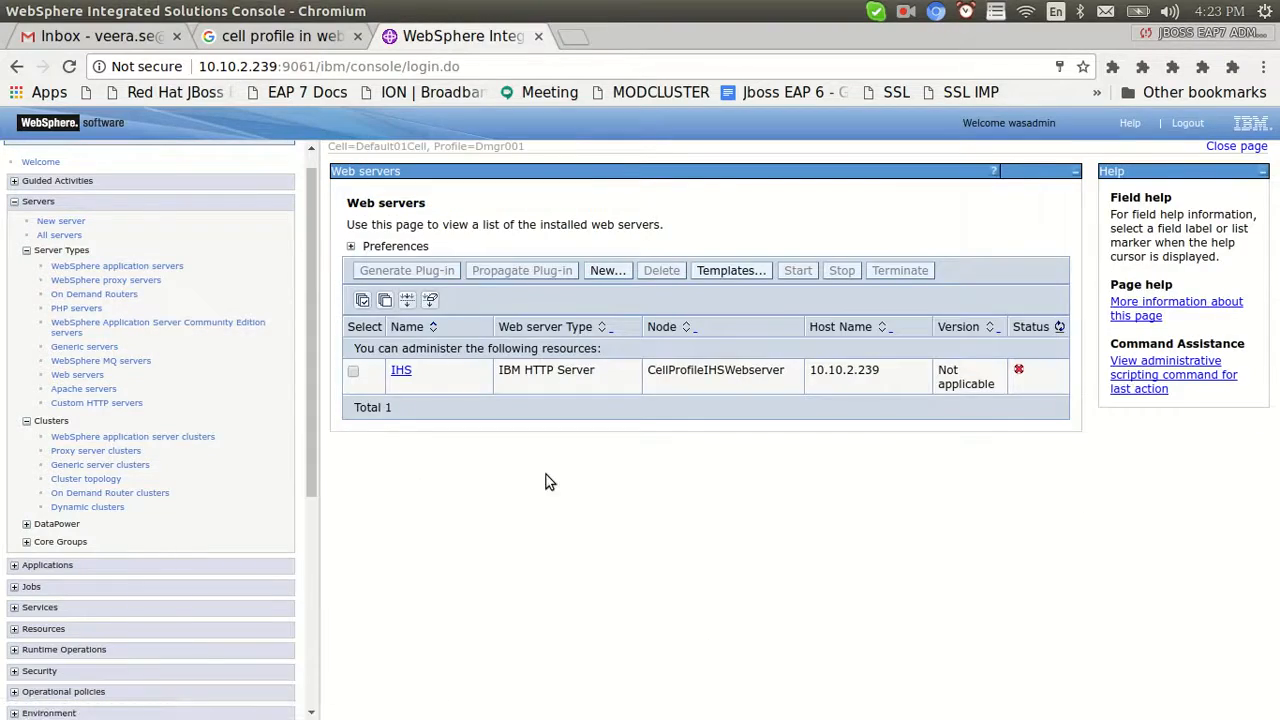
pyautogui.hotkey('alt', 'Tab')
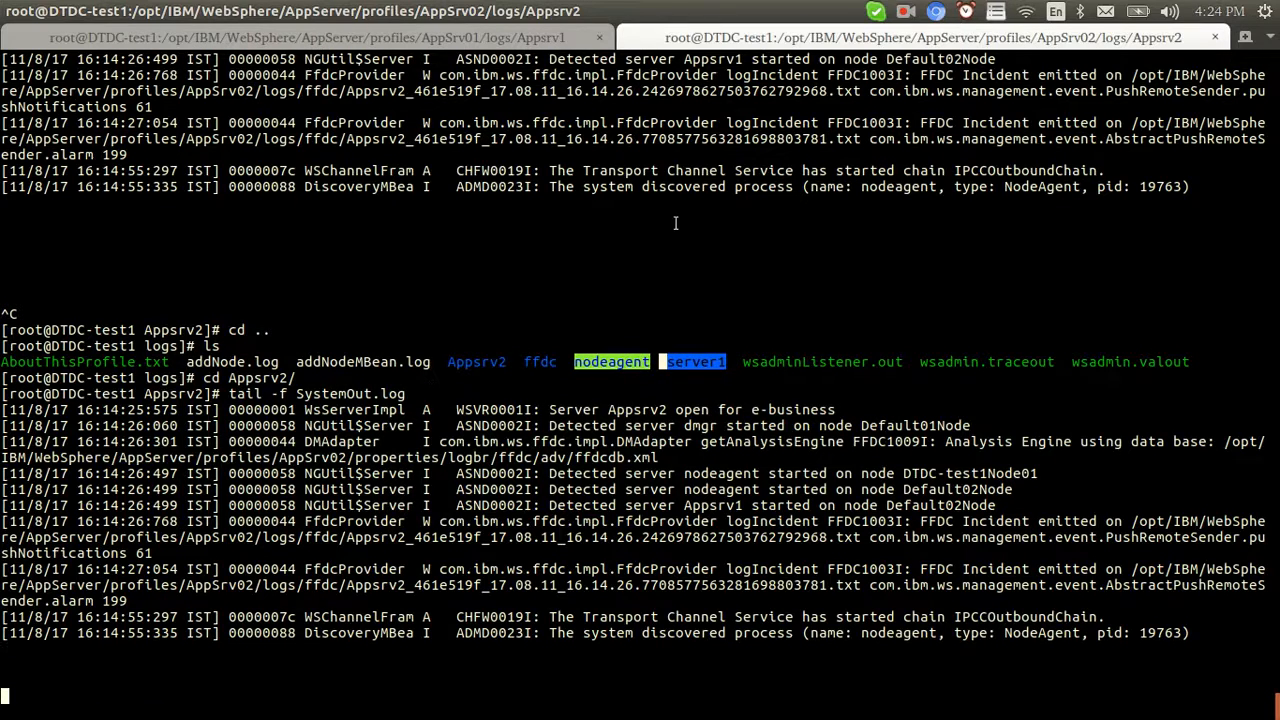
# Stop the log tail and change to /opt/IBM/WebSphere/Plugins
pyautogui.hotkey('ctrl', 'c')
pyautogui.write('pwd')
pyautogui.press('Return')
pyautogui.write('cd')
pyautogui.press('Return')
pyautogui.write('cd /opt/I')
pyautogui.write('B')
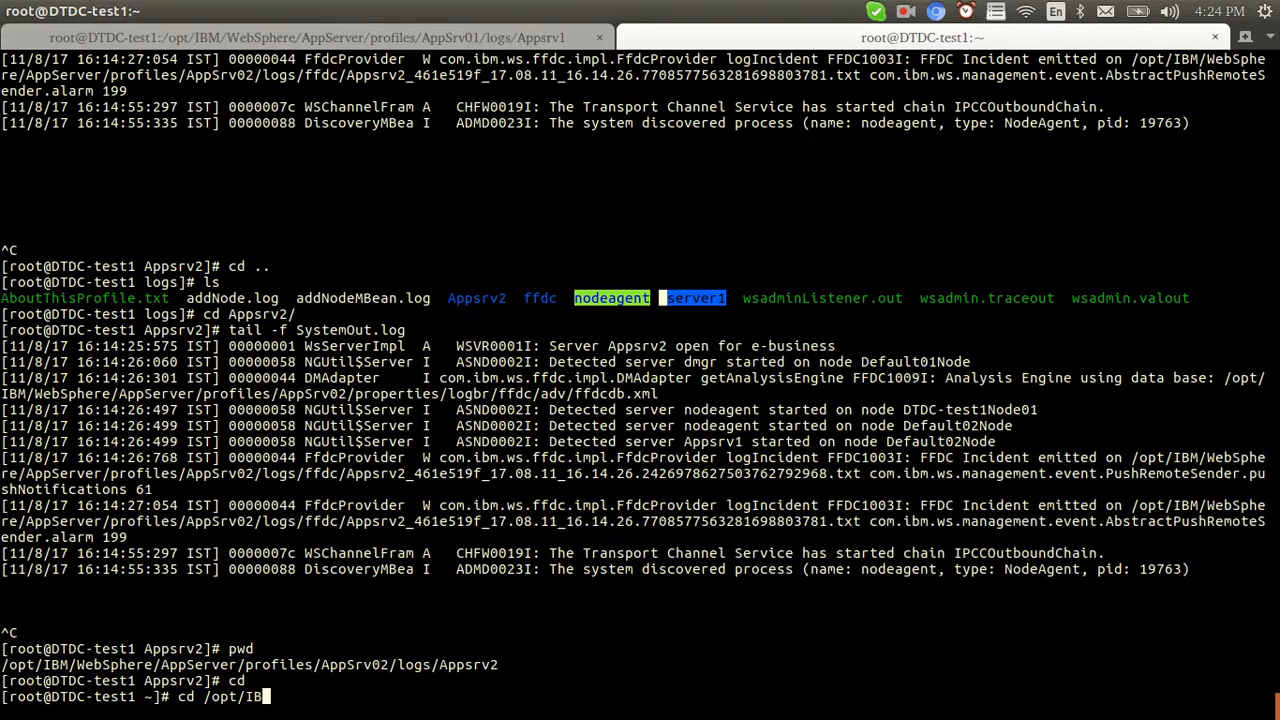
pyautogui.write('M/H')
pyautogui.write('W')
pyautogui.press('Tab')
pyautogui.write('P')
pyautogui.press('Tab')
pyautogui.press('Return')
pyautogui.write('ls')
pyautogui.press('Return')
# Enter config/IHS and list it, confirming a new 5832-byte plugin-cfg.xml
pyautogui.write('cd config')
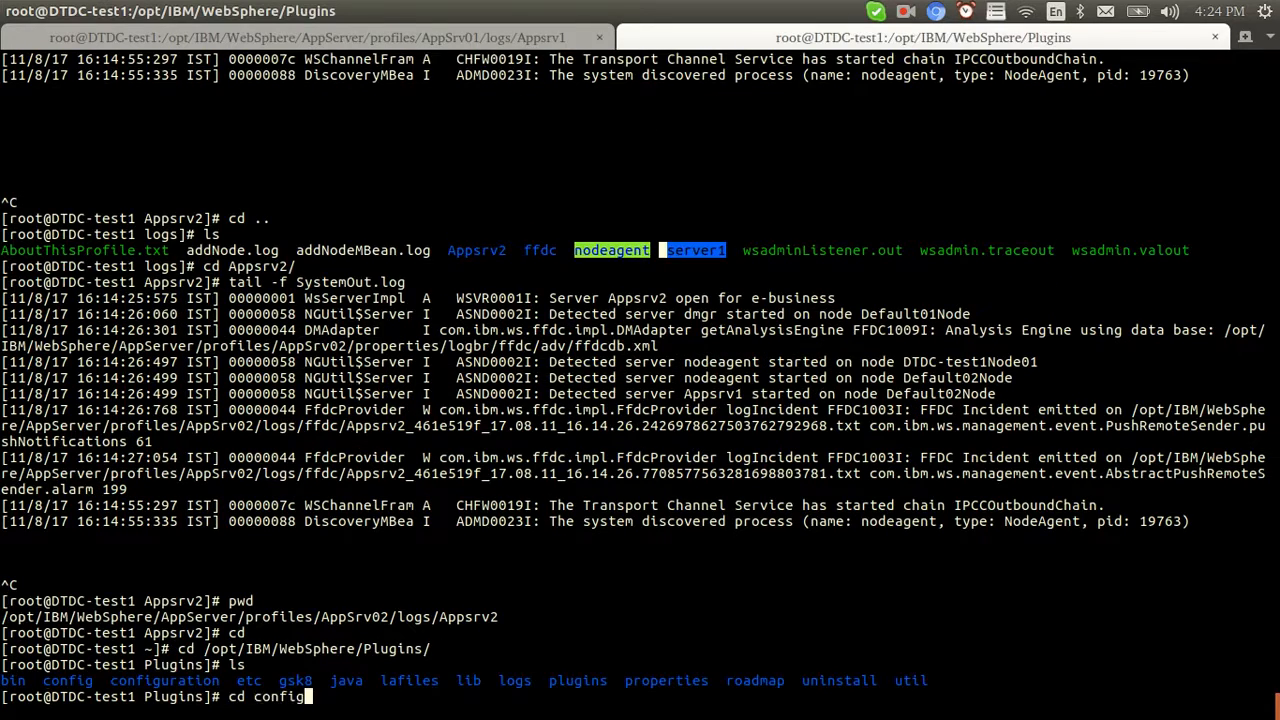
pyautogui.press('Return')
pyautogui.write('ll')
pyautogui.press('Return')
pyautogui.write('ls -lrth')
pyautogui.press('Return')
pyautogui.write('cd IHS')
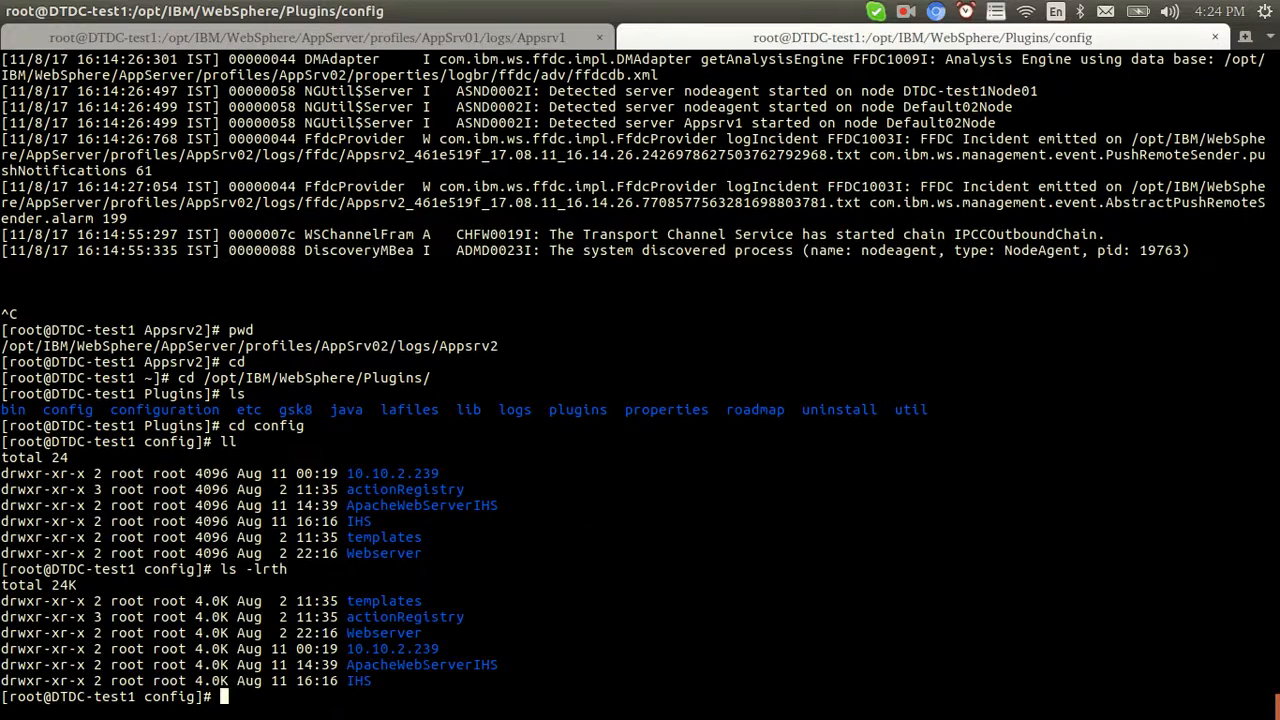
pyautogui.press('Return')
pyautogui.write('pwd')
pyautogui.press('Return')
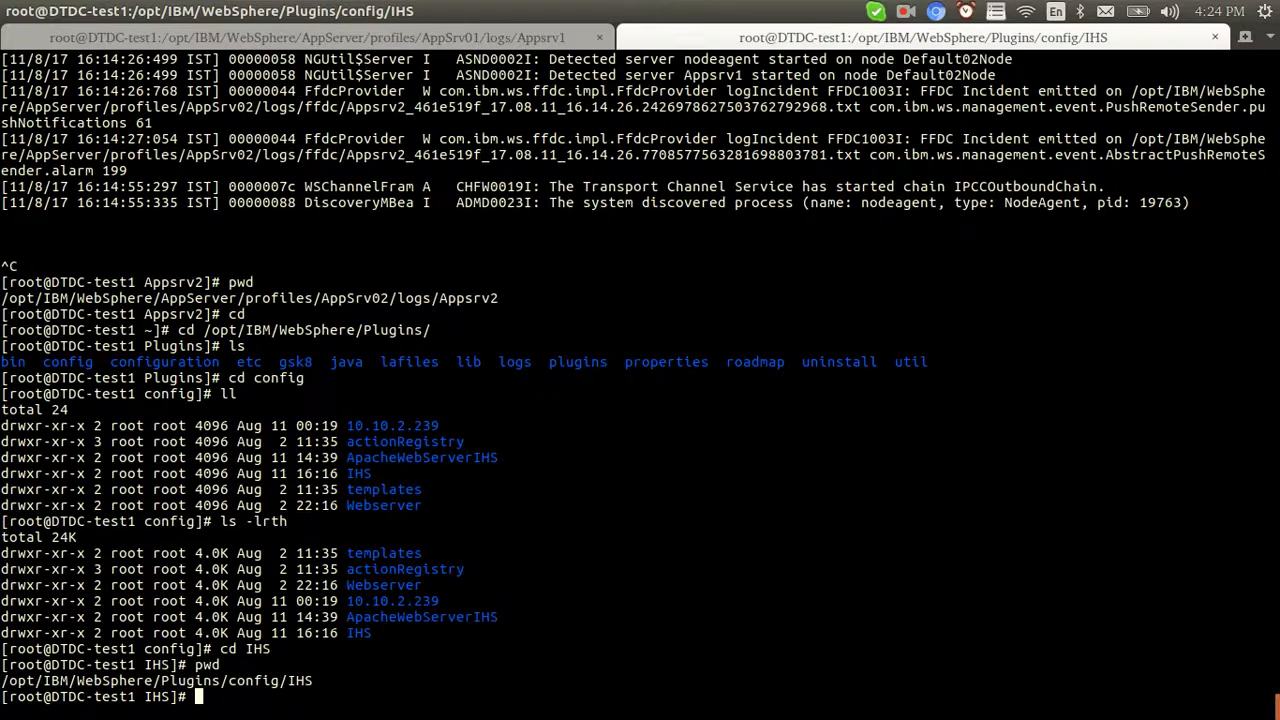
pyautogui.write('ll')
pyautogui.press('Return')
# Copy the printed IHS path, discard the stray paste, and type cd /opt/IBM/HTTPServer/conf
pyautogui.doubleClick(140, 632)
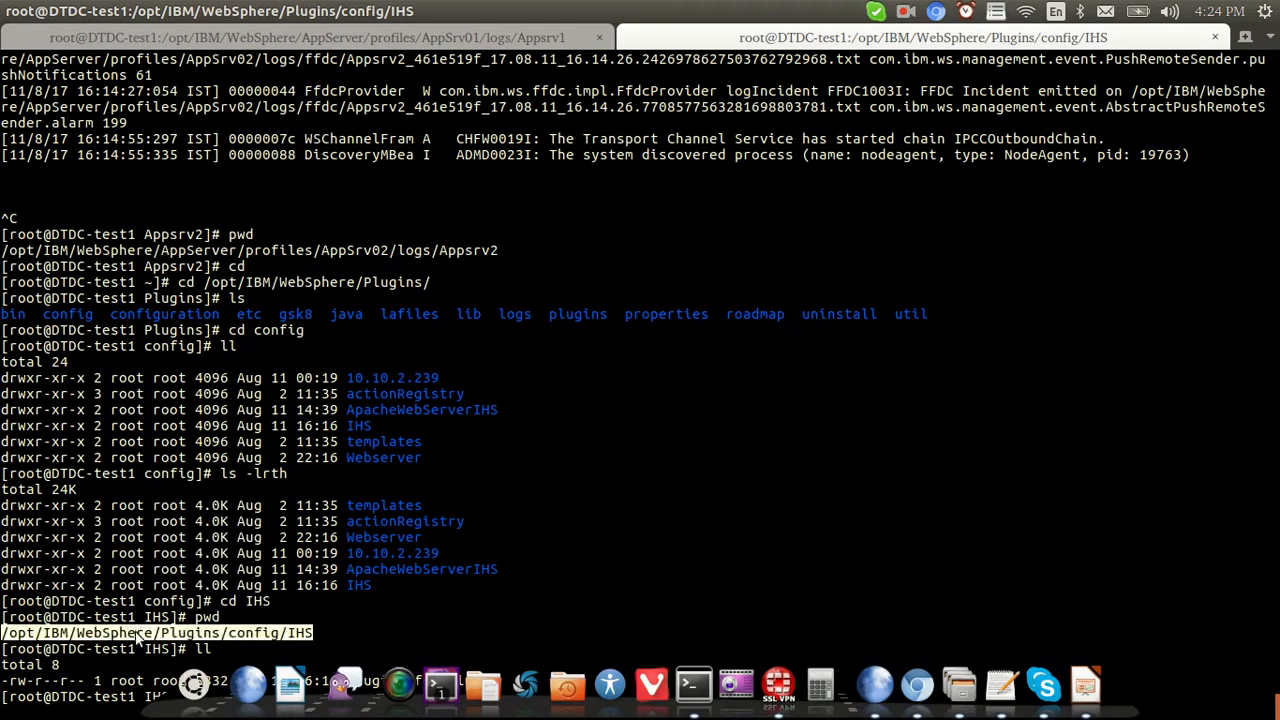
pyautogui.rightClick(140, 632)
pyautogui.click(178, 538)
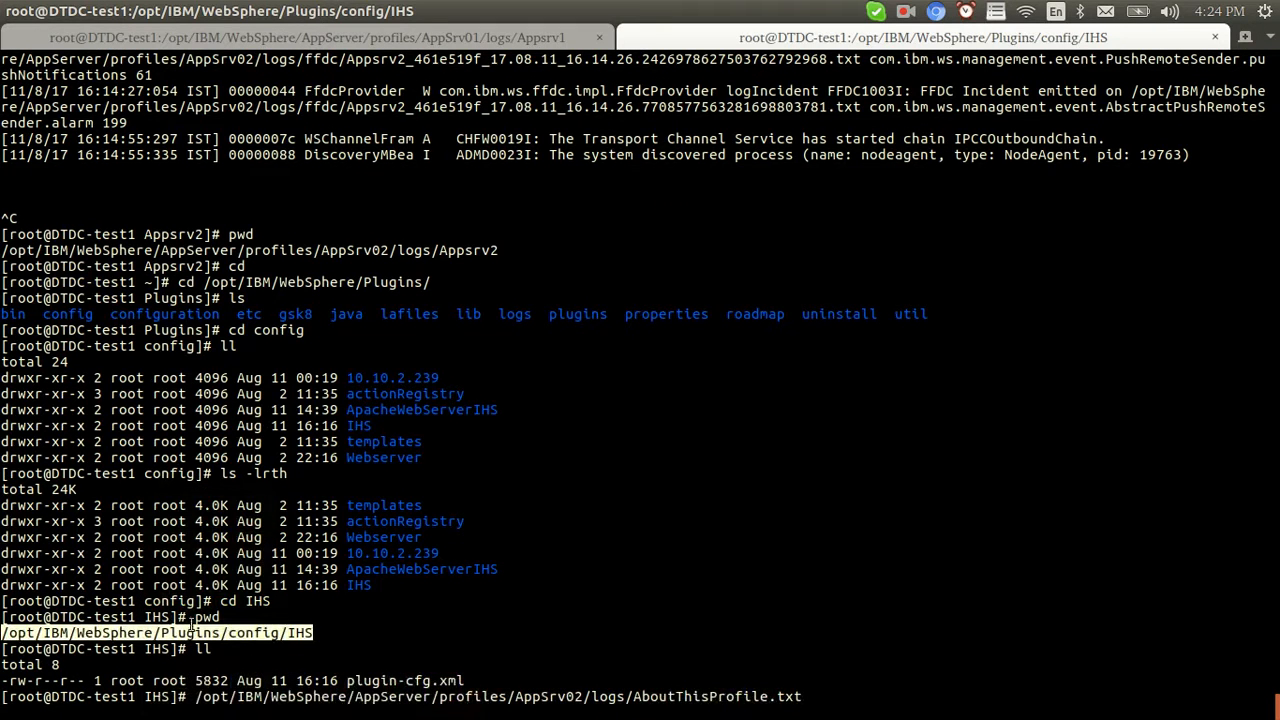
pyautogui.rightClick(194, 479)
pyautogui.press('Escape')
pyautogui.hotkey('ctrl', 'c')
pyautogui.write('cd /opt/I')
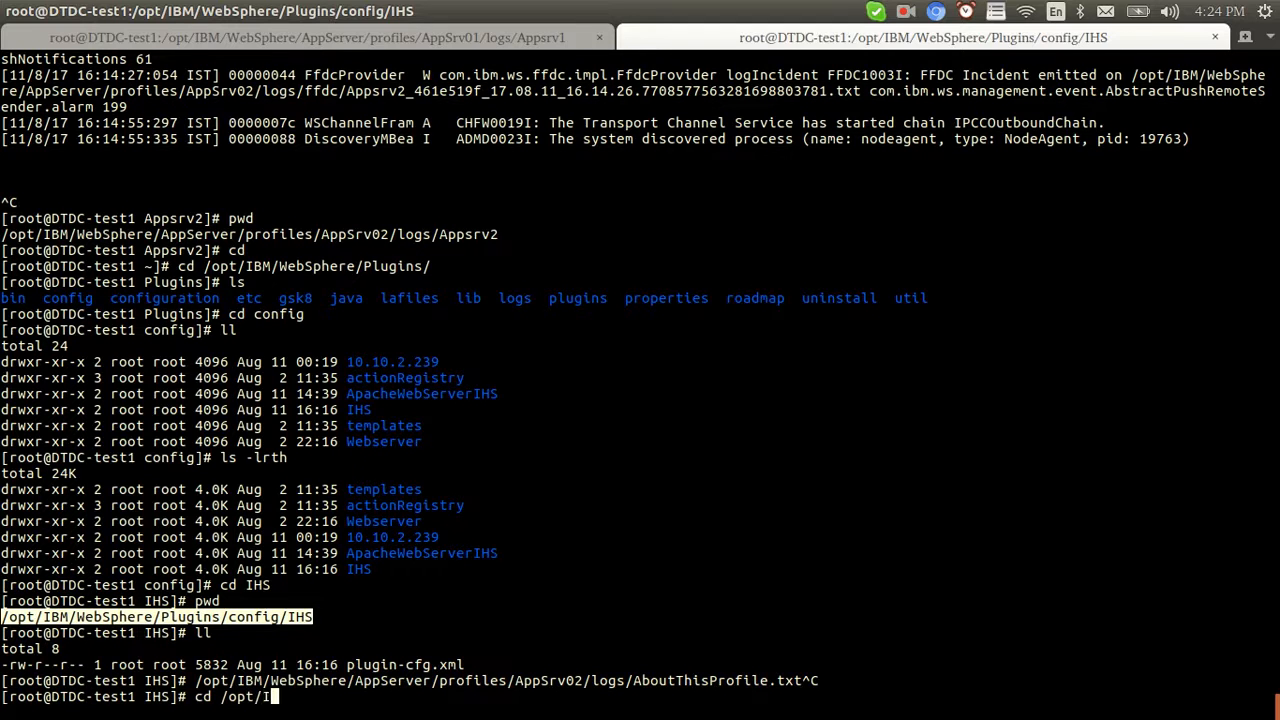
pyautogui.write('BM/HTTPServer/conf')
# In httpd.conf, change the WebSpherePluginConfig path to config/IHS/plugin-cfg.xml and save
pyautogui.press('Return')
pyautogui.hotkey('ctrl', 'l')
pyautogui.write('vi h')
pyautogui.press('Tab')
pyautogui.press('Return')
pyautogui.press('pagedown')
pyautogui.press('pagedown')
pyautogui.press('pagedown')
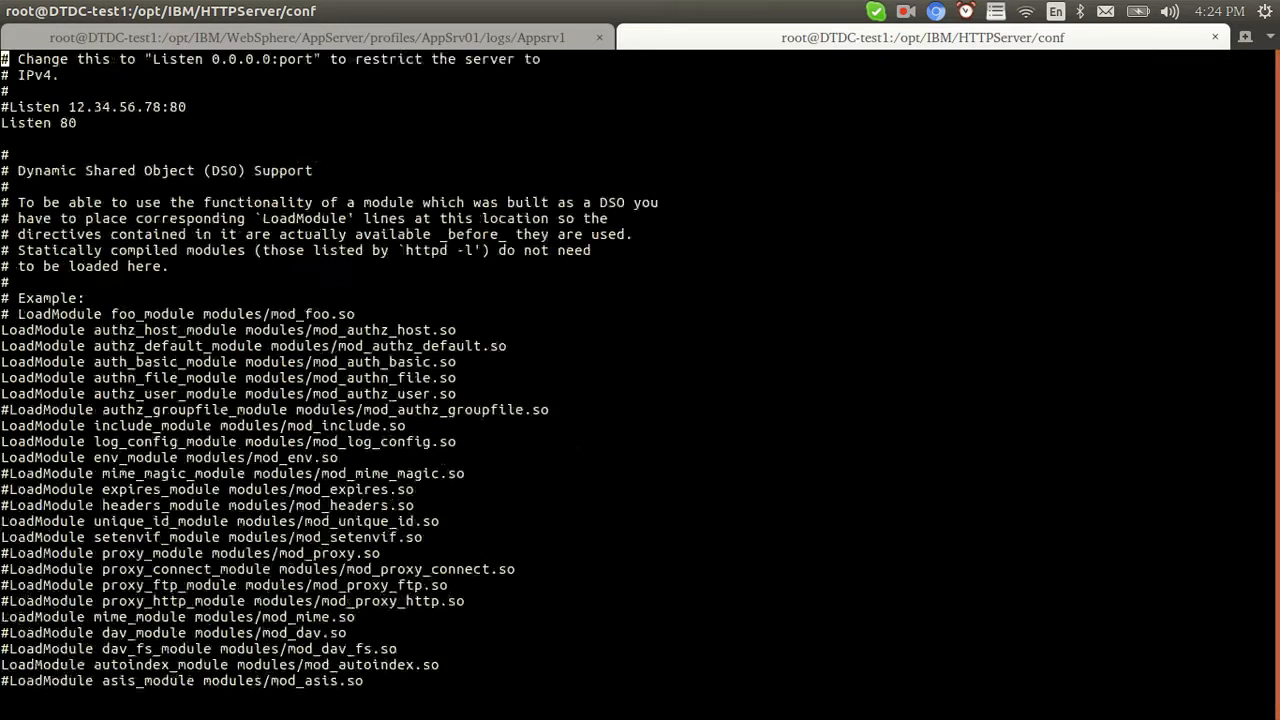
pyautogui.press('pagedown')
pyautogui.press('pagedown')
pyautogui.press('pageup')
pyautogui.press('Down')
pyautogui.press('Down')
pyautogui.press('Down')
pyautogui.press('Down')
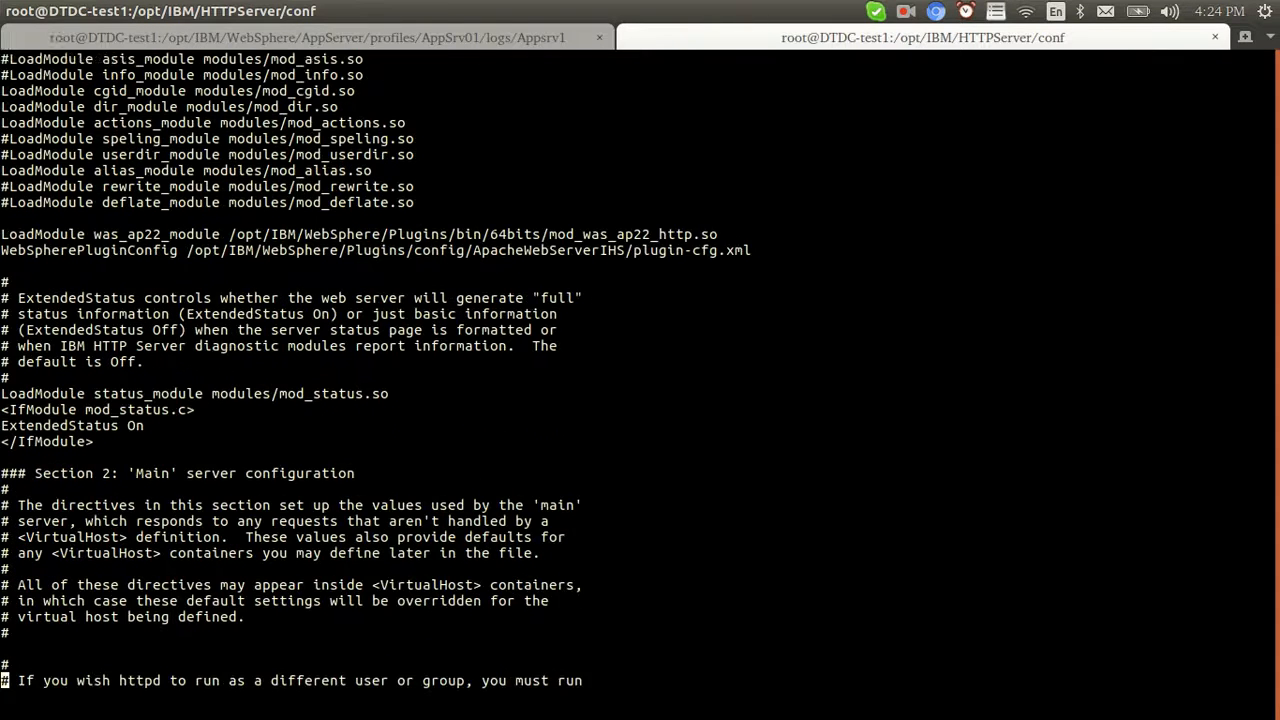
pyautogui.press('Up')
pyautogui.press('Up')
pyautogui.press('Up')
pyautogui.press('Up')
pyautogui.press('Up')
pyautogui.press('Up')
pyautogui.press('Up')
pyautogui.press('Up')
pyautogui.press('Up')
pyautogui.press('Up')
pyautogui.press('Up')
pyautogui.press('Up')
pyautogui.press('Up')
pyautogui.press('Up')
pyautogui.press('Up')
pyautogui.press('Up')
pyautogui.press('Up')
pyautogui.press('Up')
pyautogui.press('Up')
pyautogui.press('Up')
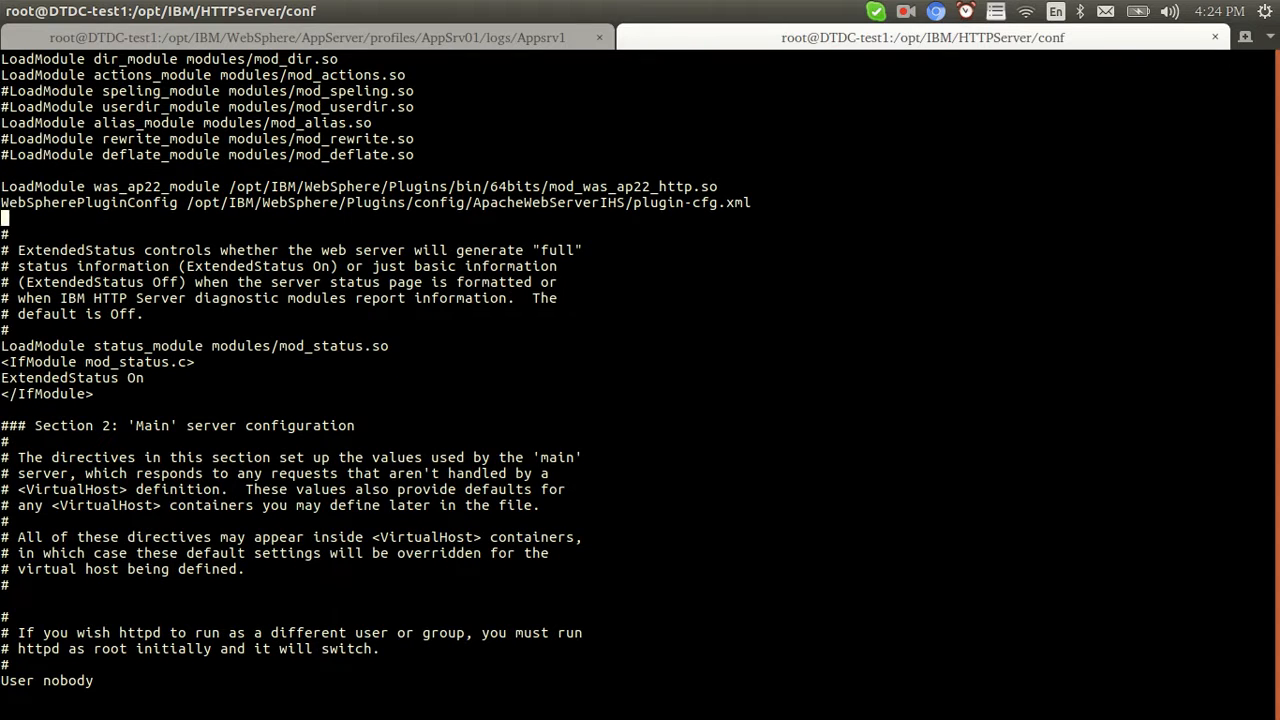
pyautogui.press('End')
pyautogui.press('Left')
pyautogui.press('Left')
pyautogui.press('Left')
pyautogui.press('Left')
pyautogui.press('Left')
pyautogui.press('Left')
pyautogui.press('Left')
pyautogui.press('Left')
pyautogui.press('Left')
pyautogui.press('Left')
pyautogui.press('Left')
pyautogui.press('Left')
pyautogui.press('Left')
pyautogui.press('Left')
pyautogui.press('Left')
pyautogui.press('Left')
pyautogui.press('Left')
pyautogui.press('BackSpace')
pyautogui.press('BackSpace')
pyautogui.press('BackSpace')
pyautogui.press('BackSpace')
pyautogui.press('BackSpace')
pyautogui.press('BackSpace')
pyautogui.press('BackSpace')
pyautogui.press('BackSpace')
pyautogui.press('BackSpace')
pyautogui.press('BackSpace')
pyautogui.press('BackSpace')
pyautogui.press('BackSpace')
pyautogui.press('BackSpace')
pyautogui.press('BackSpace')
pyautogui.press('BackSpace')
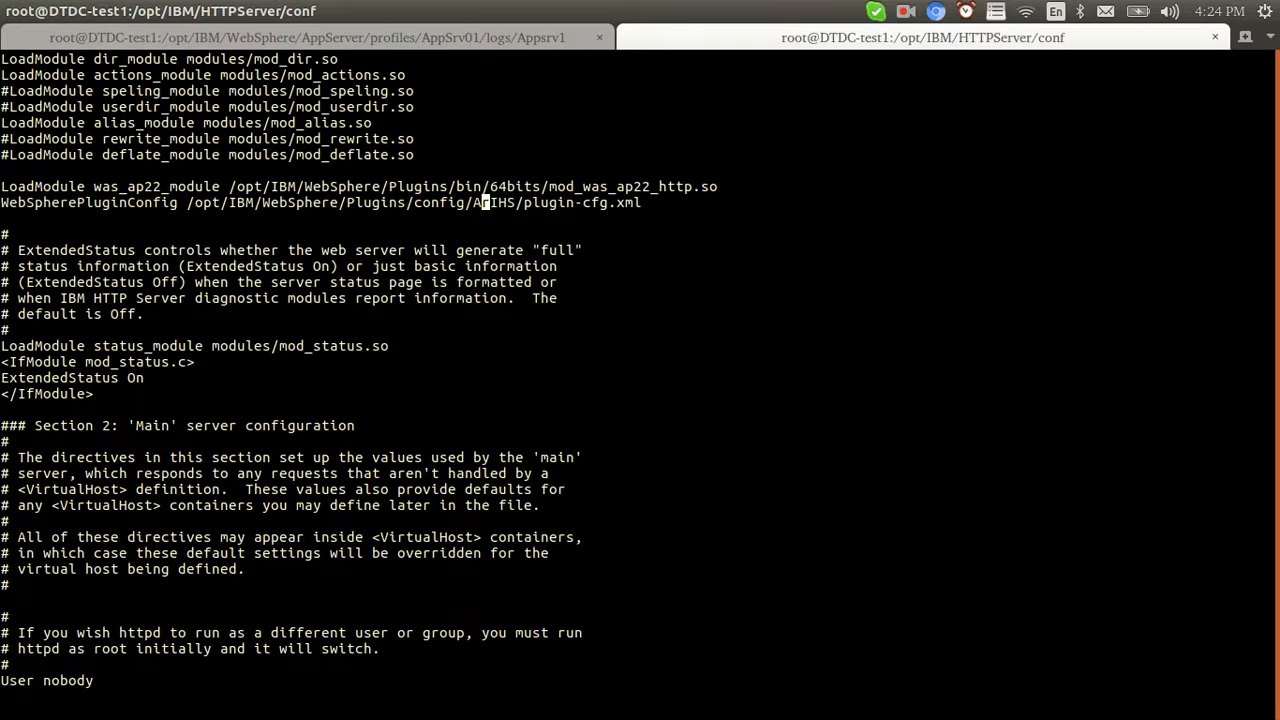
pyautogui.write('q!')
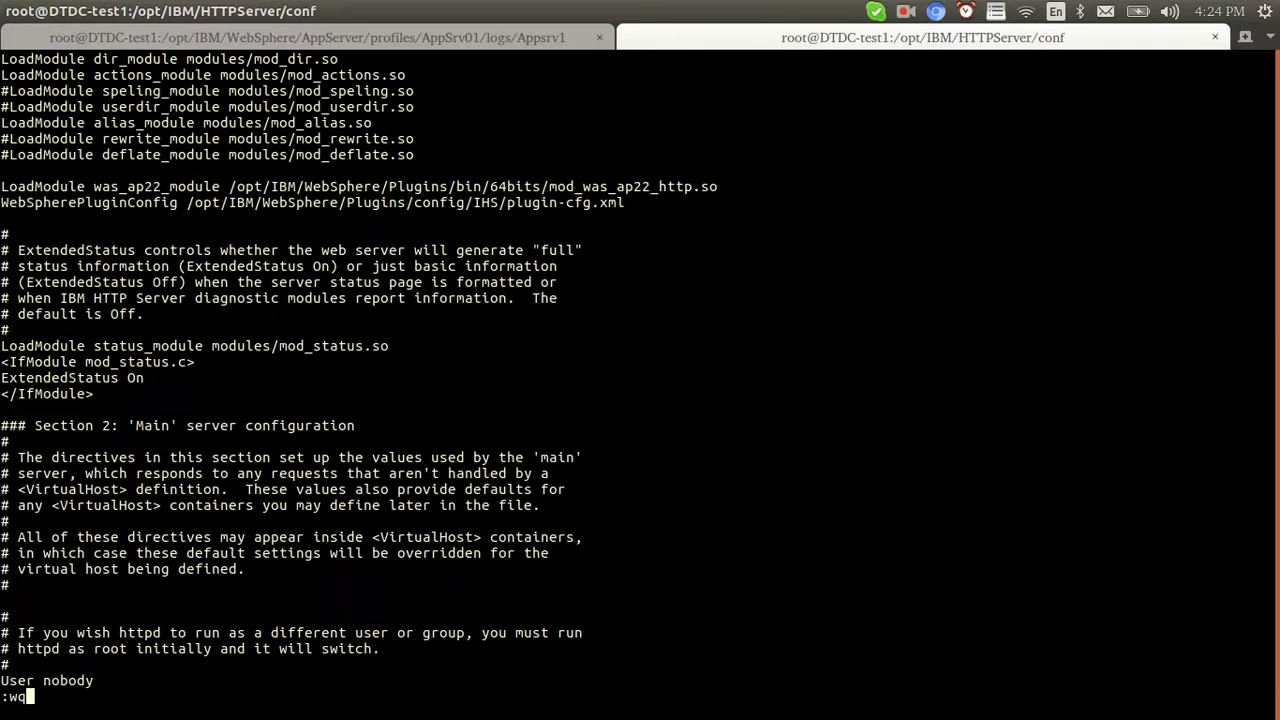
pyautogui.press('Return')
# Restart IBM HTTP Server from its bin folder with ./apachectl stop and ./apachectl start
pyautogui.write('cd ../bin/')
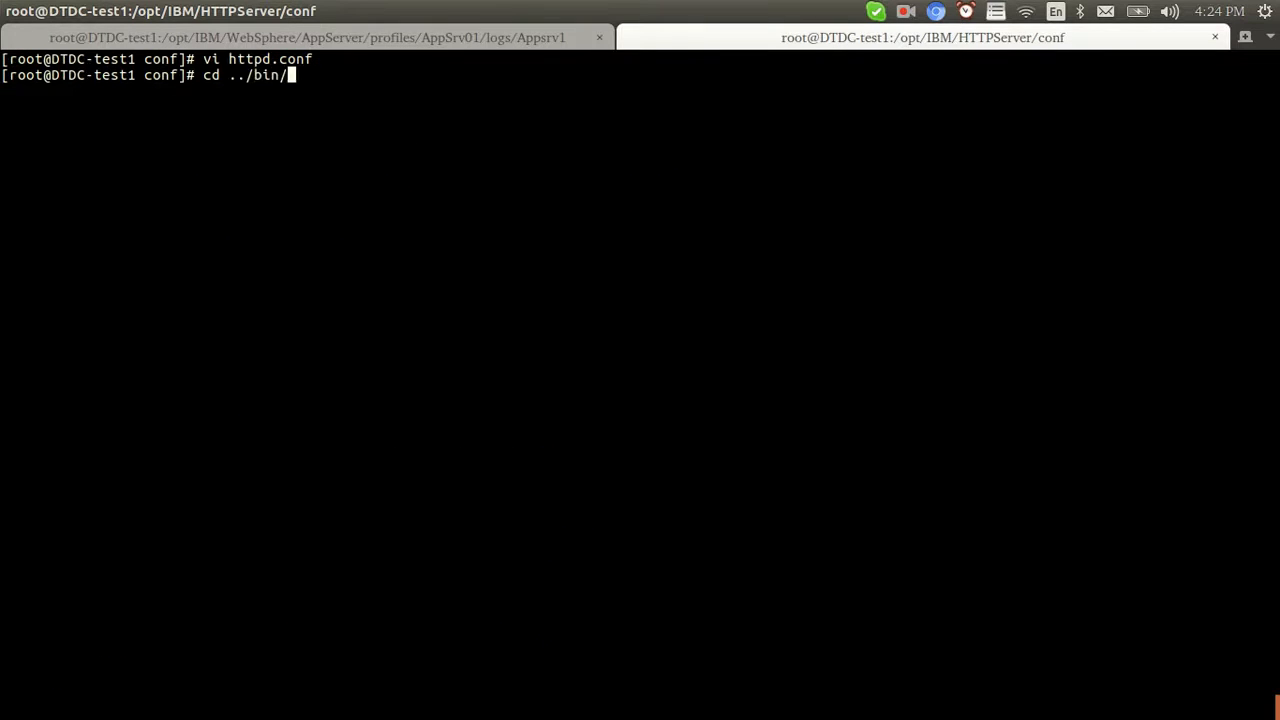
pyautogui.press('Return')
pyautogui.write('./apachectl stop')
pyautogui.press('Return')
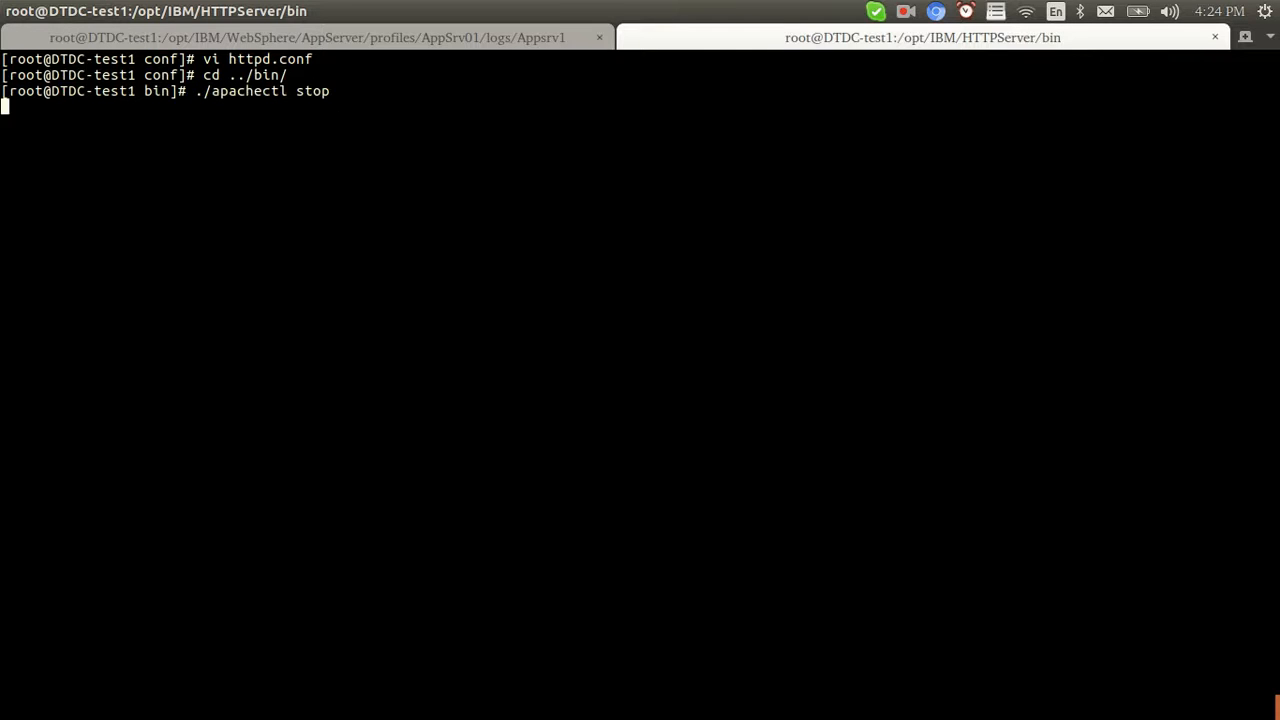
pyautogui.press('Up')
pyautogui.press('BackSpace')
pyautogui.press('BackSpace')
pyautogui.write('art')
pyautogui.press('Return')
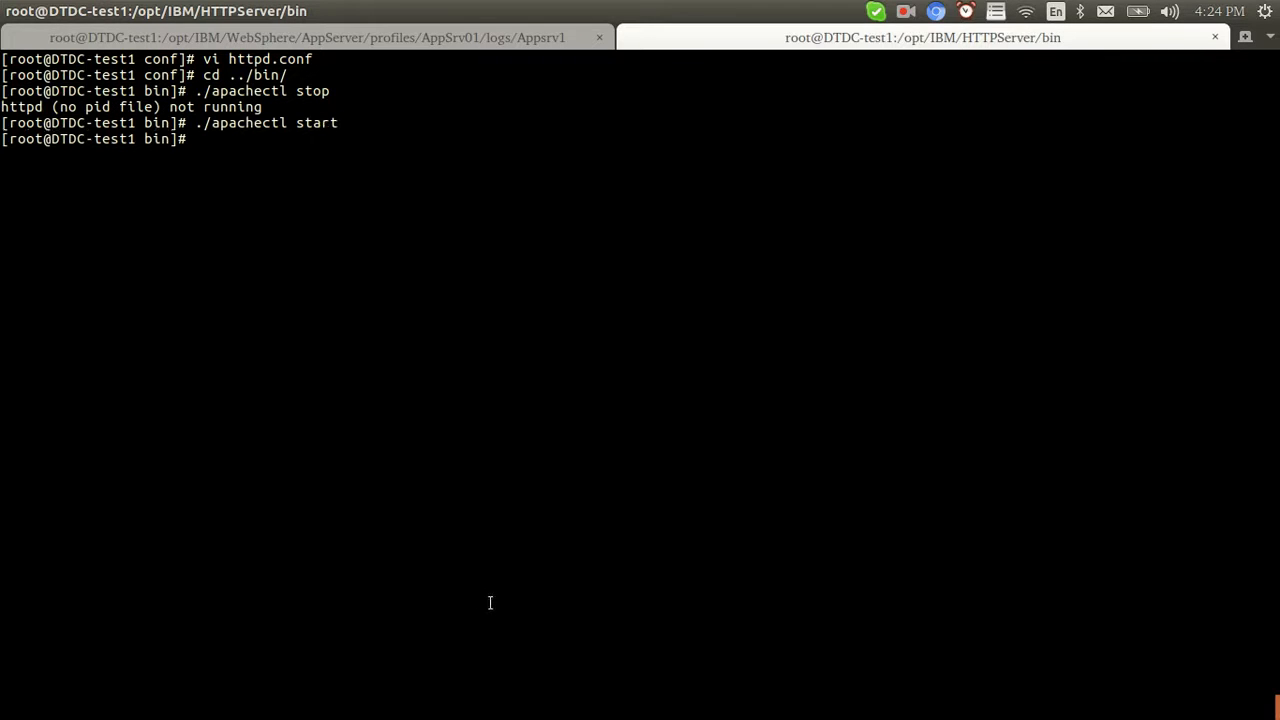
pyautogui.hotkey('alt', 'Tab')
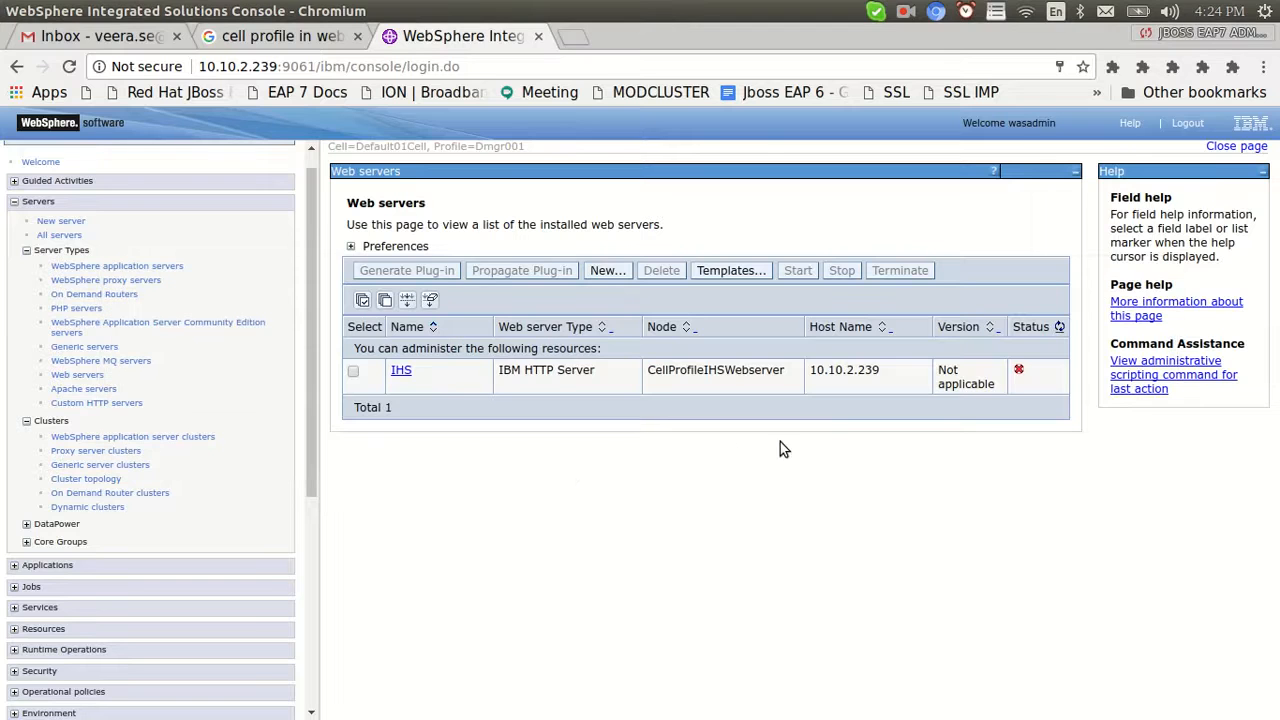
# Refresh the Web servers status to confirm the IHS web server is running
pyautogui.click(1059, 327)
pyautogui.moveTo(311, 380); pyautogui.dragTo(310, 320)
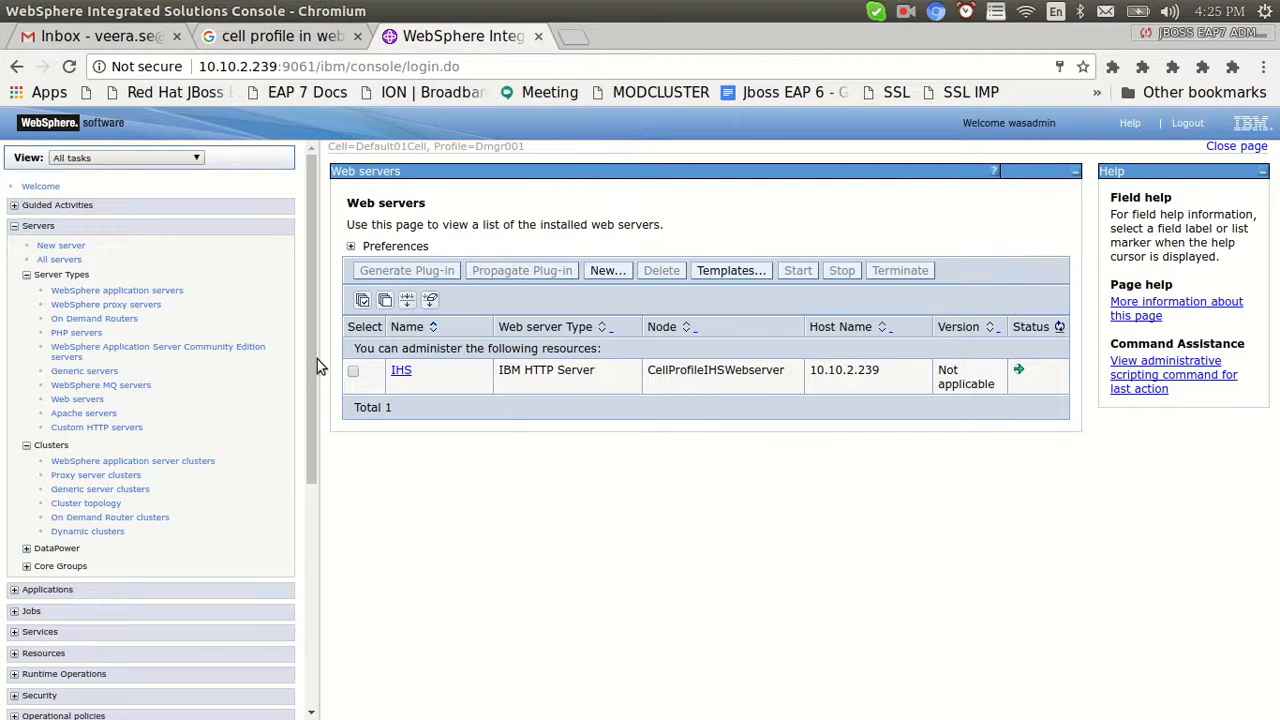
pyautogui.moveTo(311, 354); pyautogui.dragTo(309, 538)
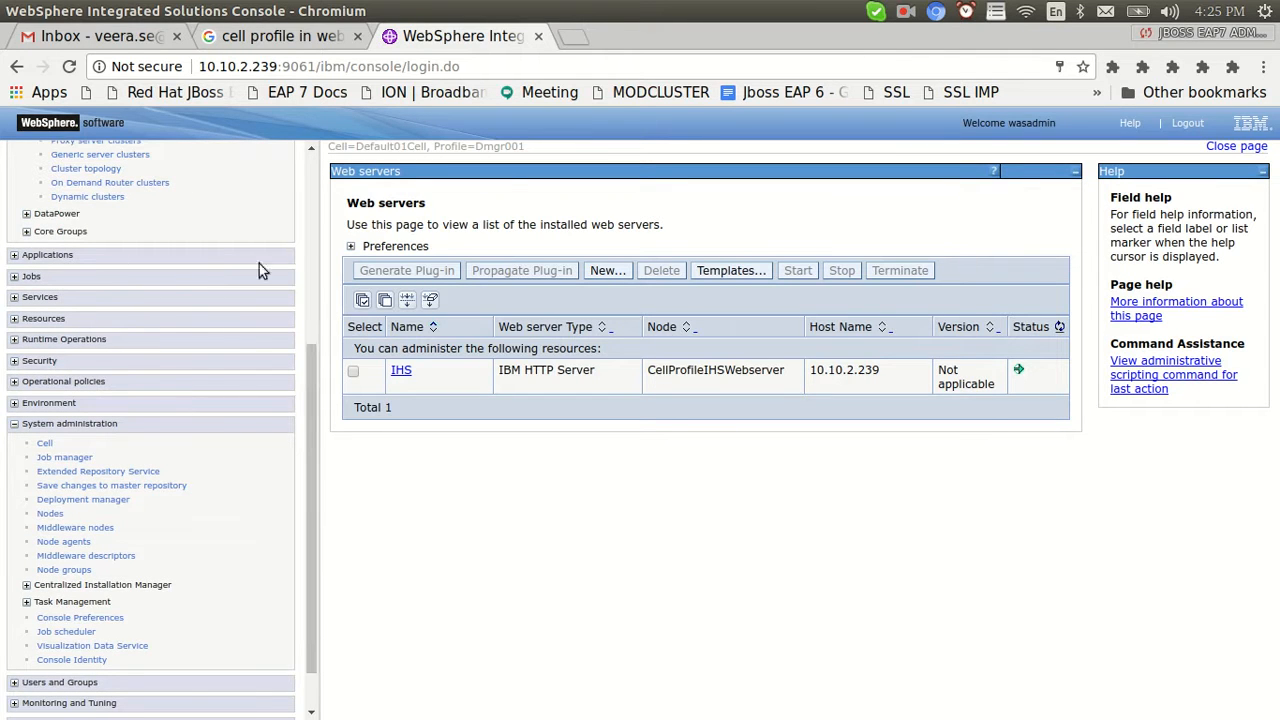
pyautogui.moveTo(308, 414); pyautogui.dragTo(225, 314)
# Open CellProfileCluster and show its members Appsrv1 and Appsrv2, each with weight 2
pyautogui.click(110, 319)
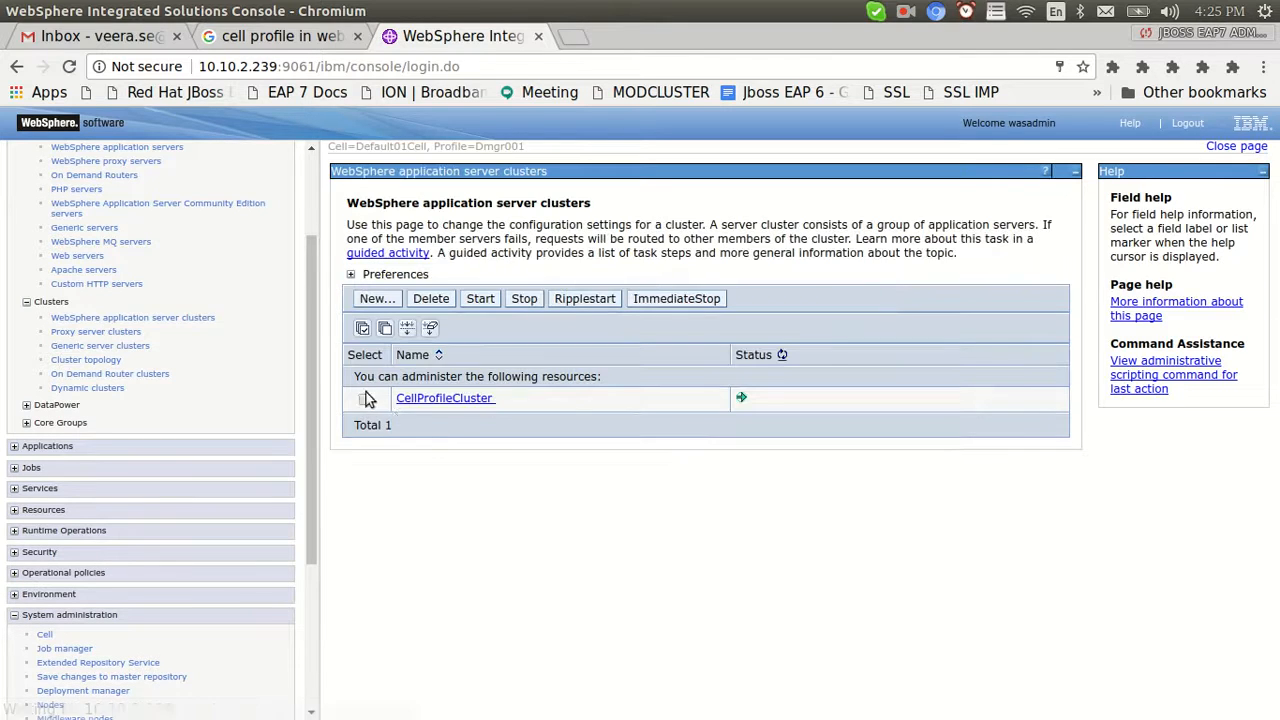
pyautogui.click(436, 399)
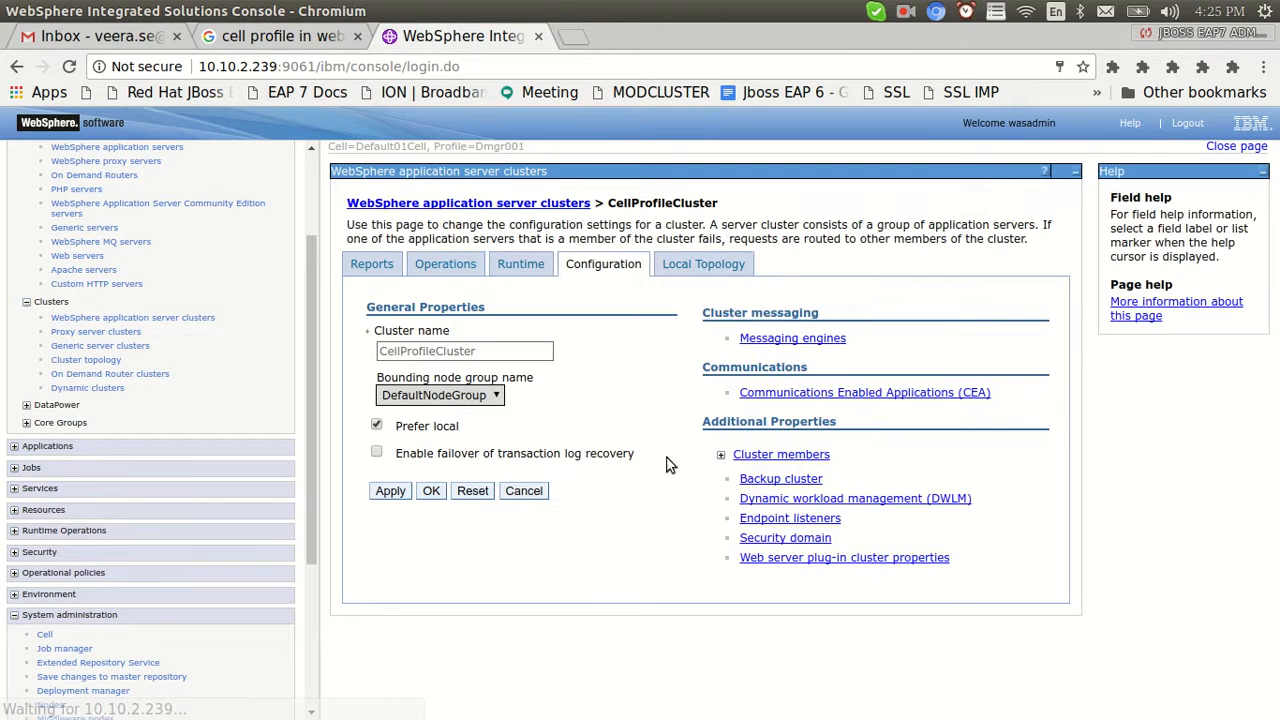
pyautogui.click(720, 456)
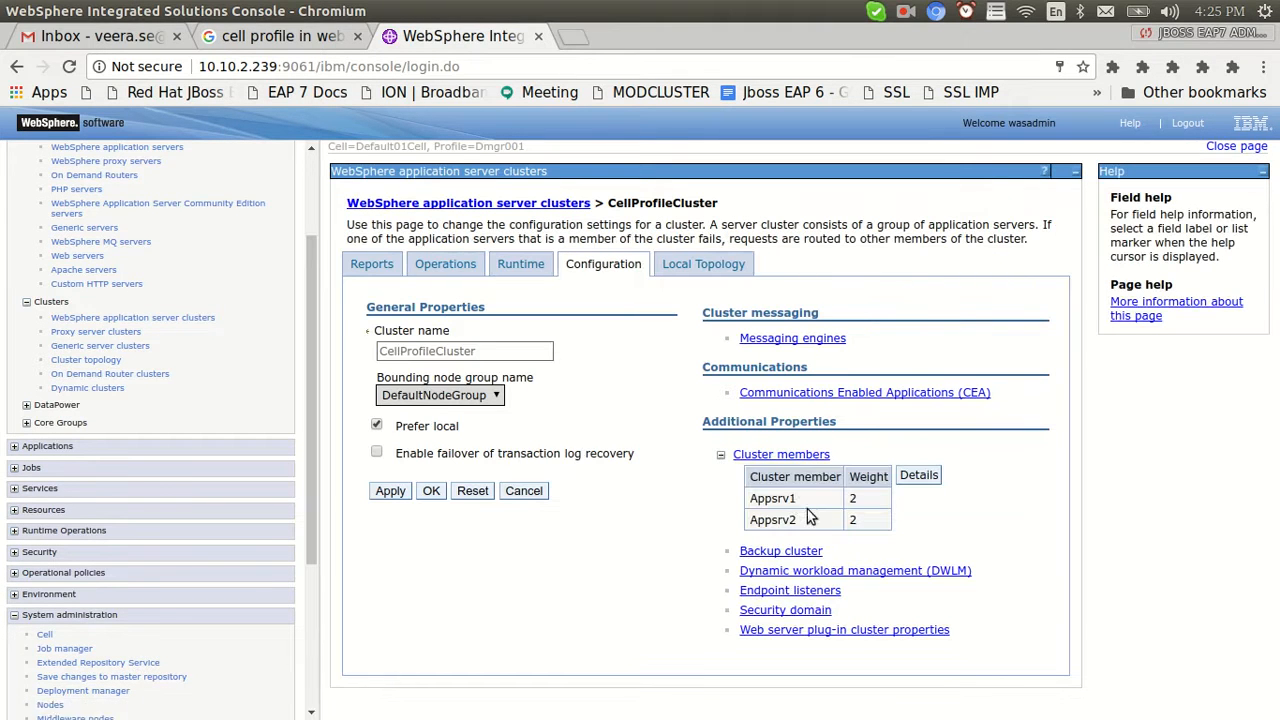
# Select Appsrv2, check the WebSphere application servers list, then go back to the terminal
pyautogui.moveTo(805, 522); pyautogui.dragTo(751, 521)
pyautogui.scroll(3, 184, 195)
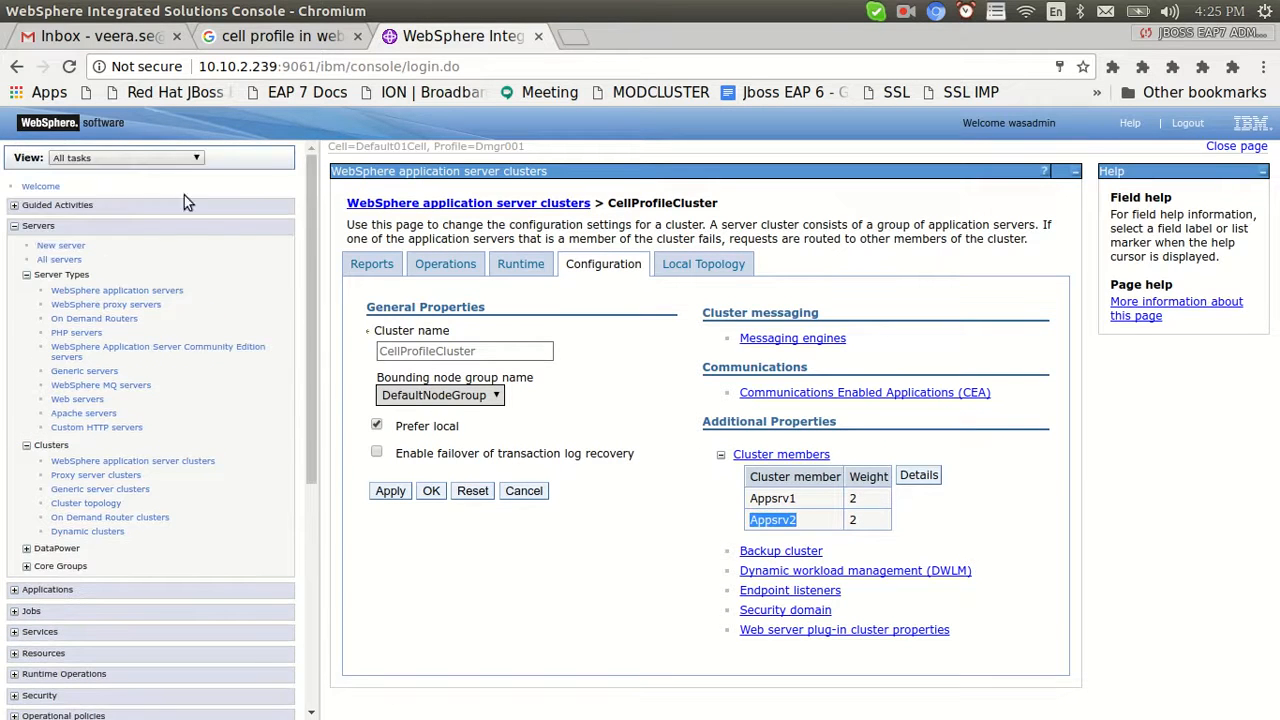
pyautogui.click(116, 291)
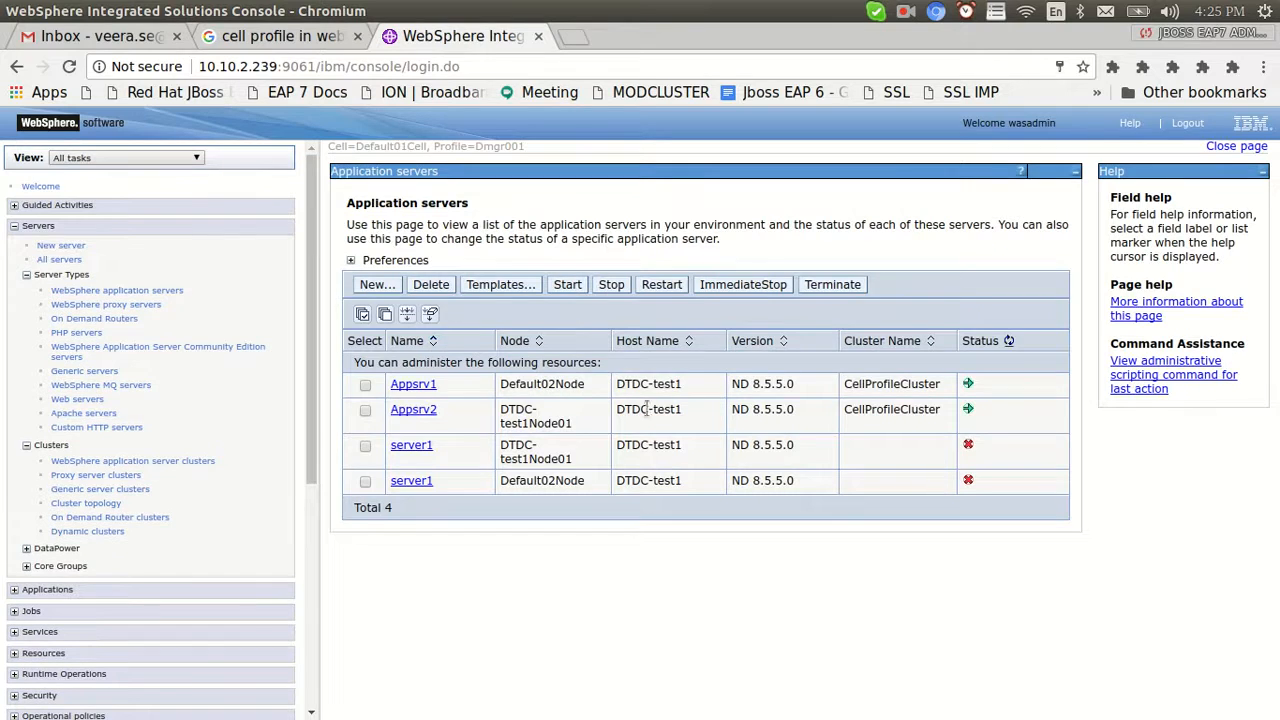
pyautogui.hotkey('alt', 'Tab')
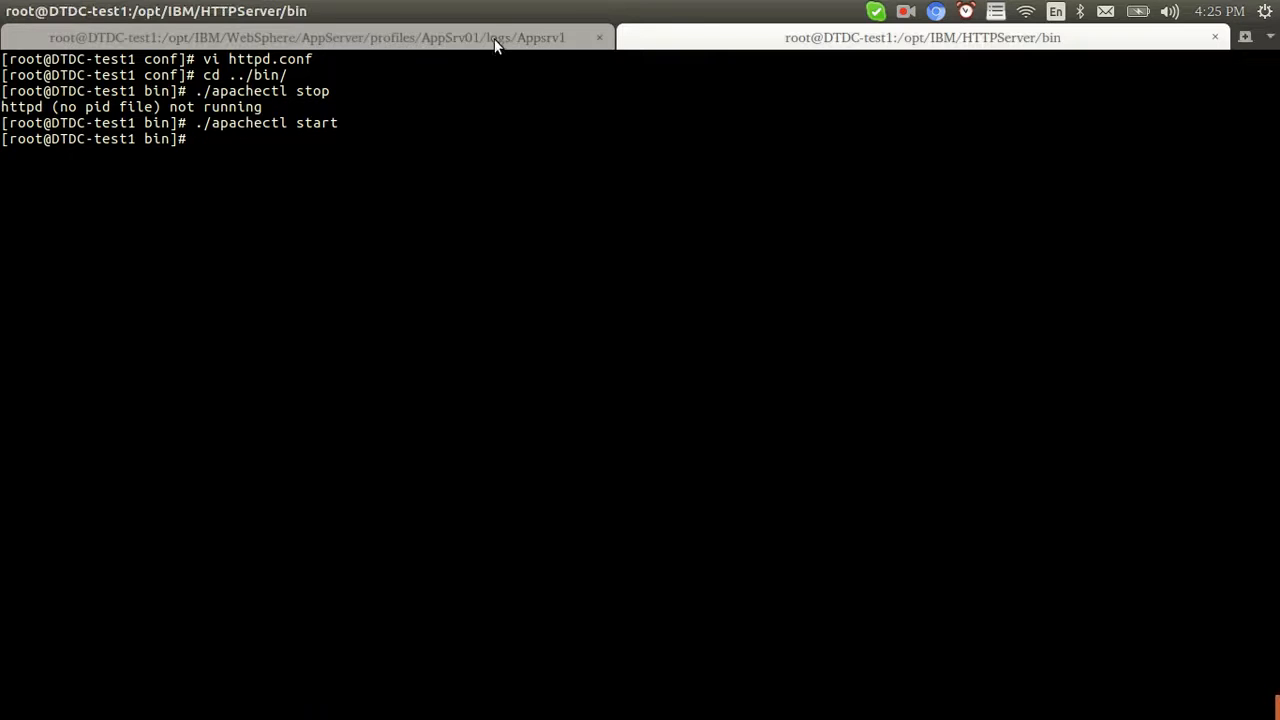
# Switch to the HTTP Server bin terminal session and return to the home folder
pyautogui.click(494, 45)
pyautogui.click(806, 48)
pyautogui.write('cd')
pyautogui.press('Return')
# Change into /opt/IBM/WebSphere/AppServer/profiles/AppSrv02/logs using tab completion
pyautogui.write('cd /op')
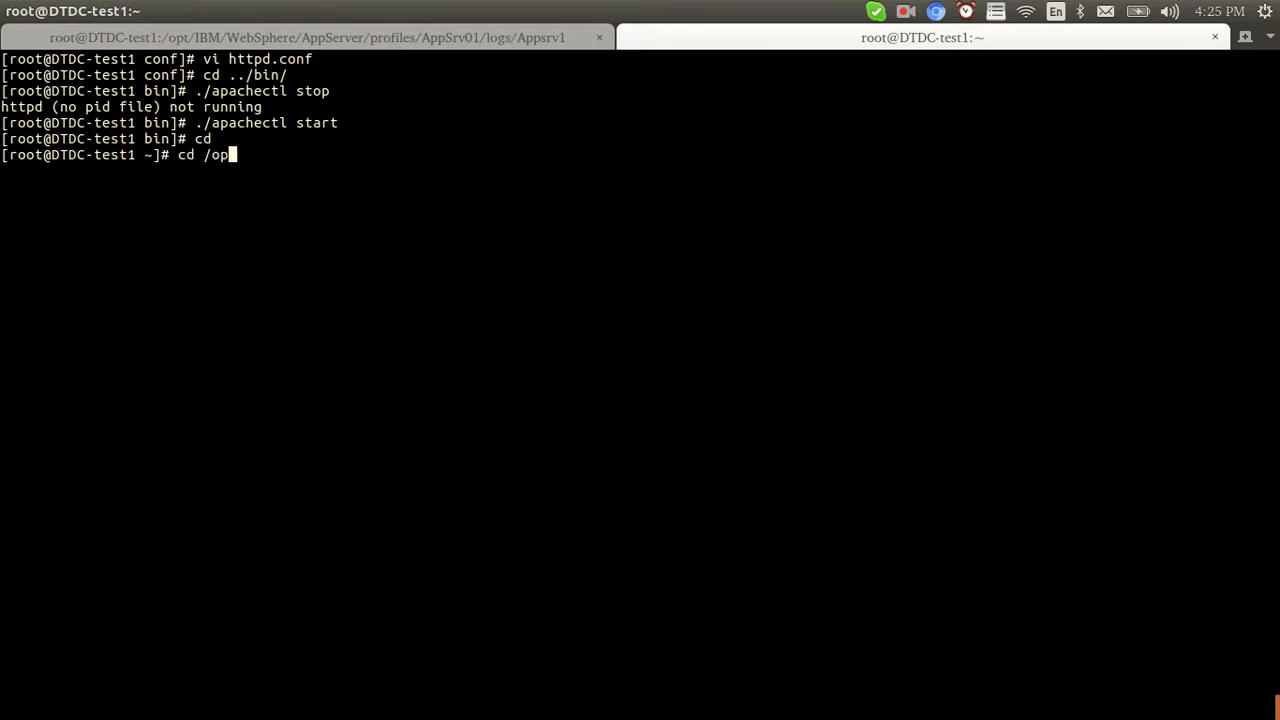
pyautogui.write('t/IBM/')
pyautogui.write('W')
pyautogui.press('Tab')
pyautogui.write('A')
pyautogui.press('Tab')
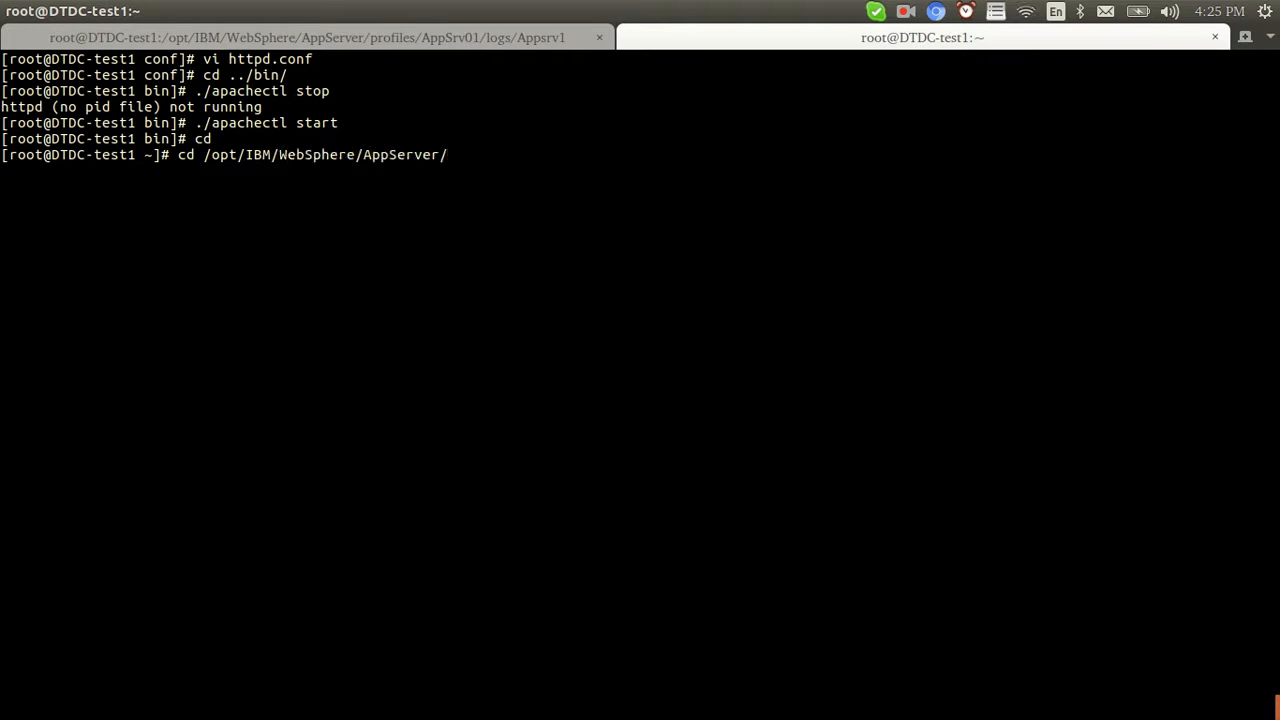
pyautogui.write('/pro')
pyautogui.press('BackSpace')
pyautogui.press('BackSpace')
pyautogui.press('BackSpace')
pyautogui.write('profiles/A')
pyautogui.press('Tab')
pyautogui.write('2')
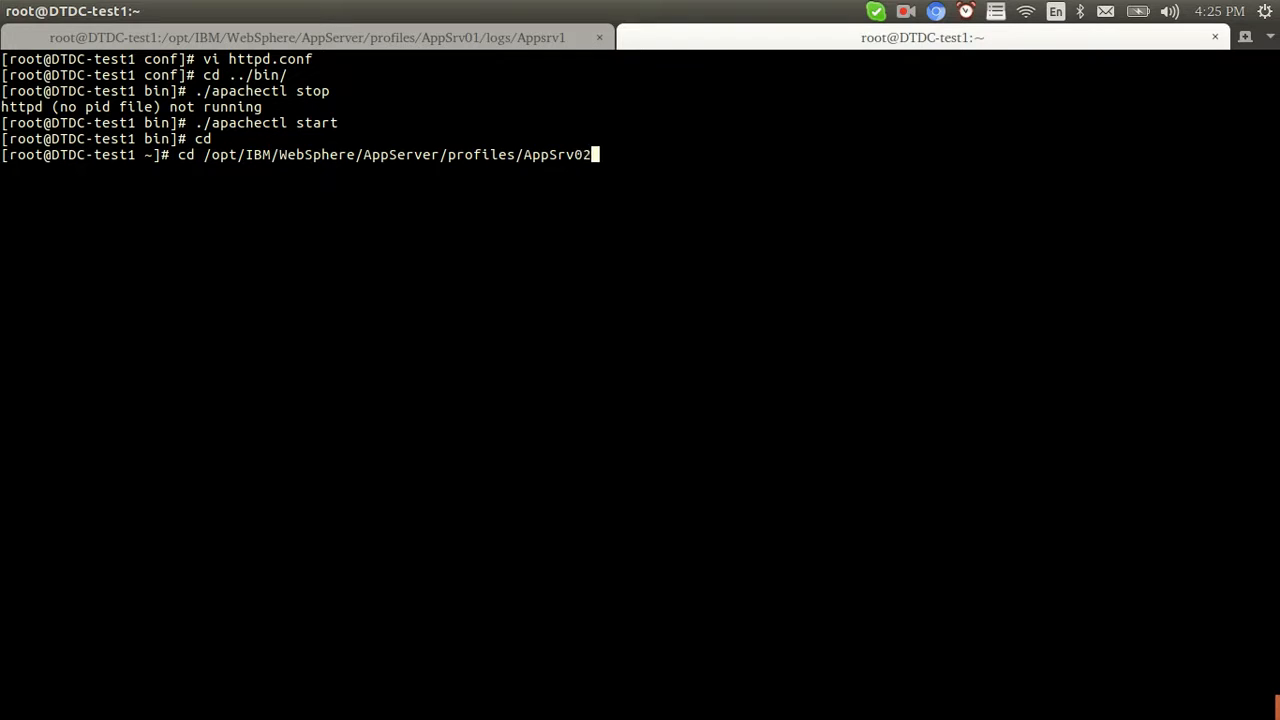
pyautogui.write('/l')
pyautogui.press('BackSpace')
pyautogui.write('/l')
pyautogui.press('Tab')
pyautogui.press('Return')
# Enter the Appsrv2 log folder and follow SystemOut.log with tail -f
pyautogui.write('ls')
pyautogui.press('Return')
pyautogui.write('cd A')
pyautogui.write('pp')
pyautogui.press('Tab')
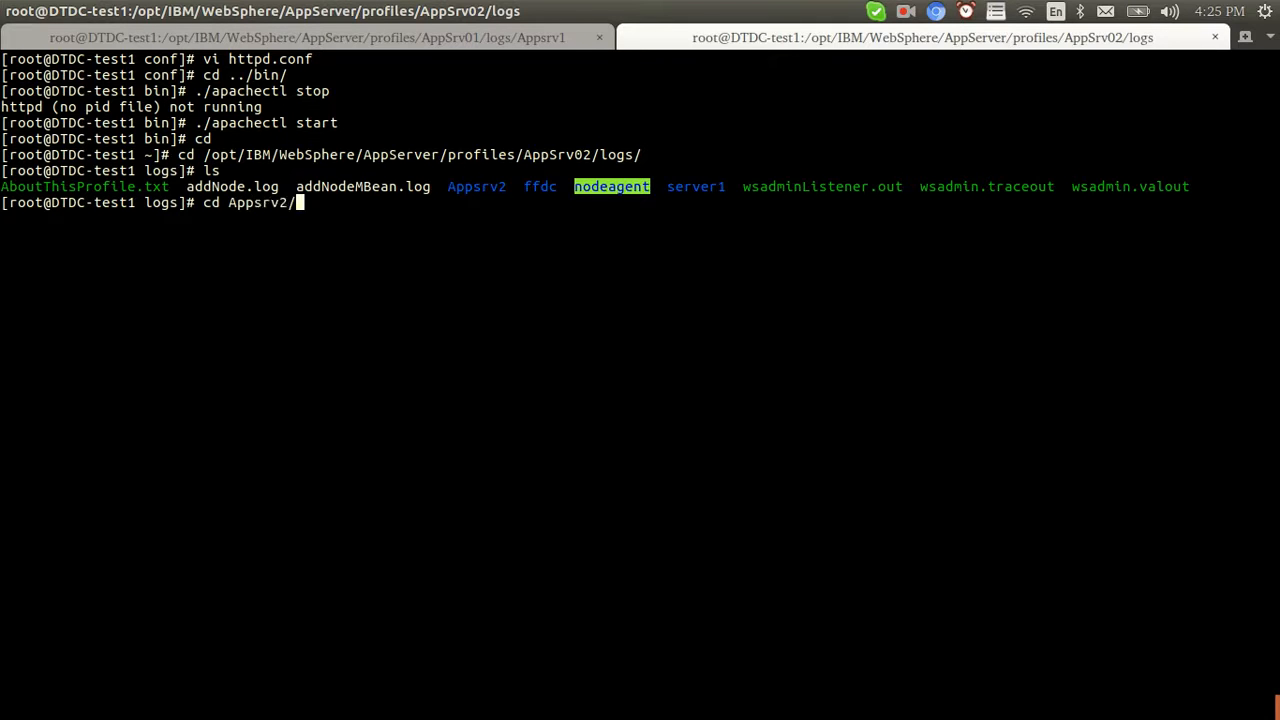
pyautogui.write('lo')
pyautogui.press('Return')
pyautogui.write('tail -f System')
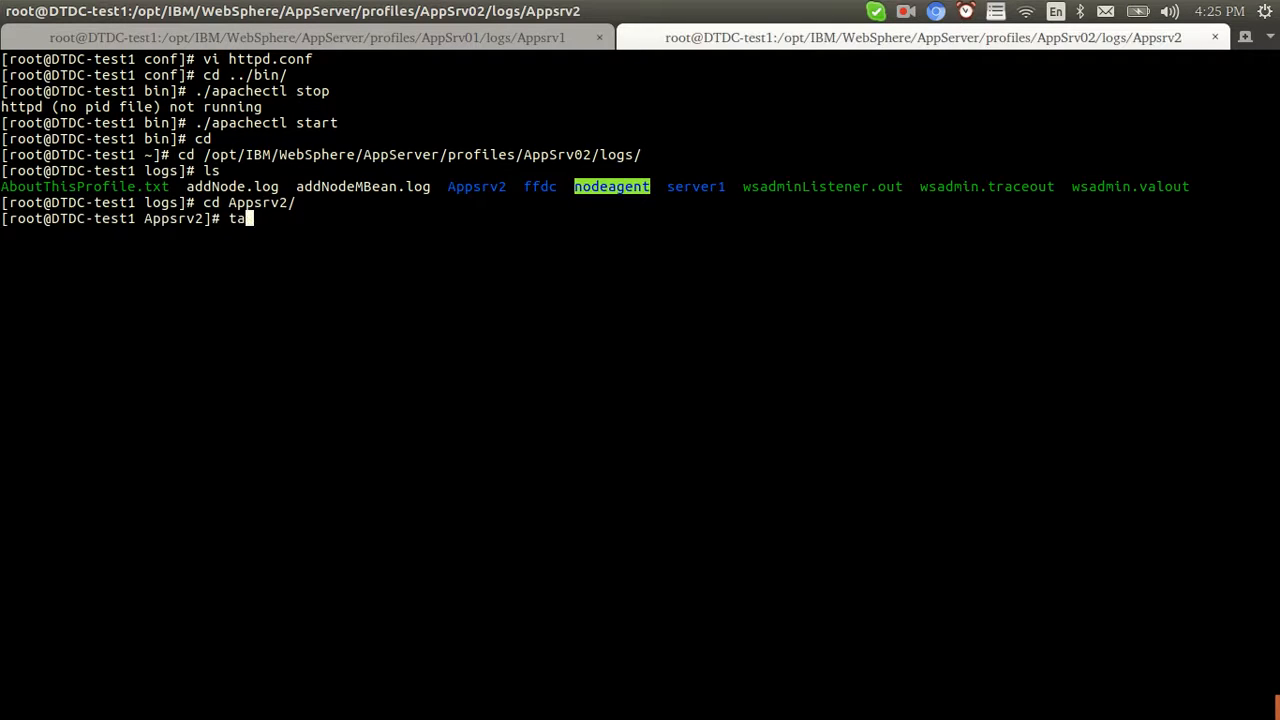
pyautogui.write('O')
pyautogui.press('Tab')
pyautogui.press('Return')
pyautogui.press('Return')
pyautogui.press('Return')
pyautogui.press('Return')
pyautogui.press('Return')
pyautogui.press('Return')
pyautogui.press('Return')
pyautogui.press('Return')
pyautogui.press('Return')
pyautogui.press('Return')
pyautogui.press('Return')
pyautogui.press('Return')
pyautogui.press('Return')
pyautogui.press('Return')
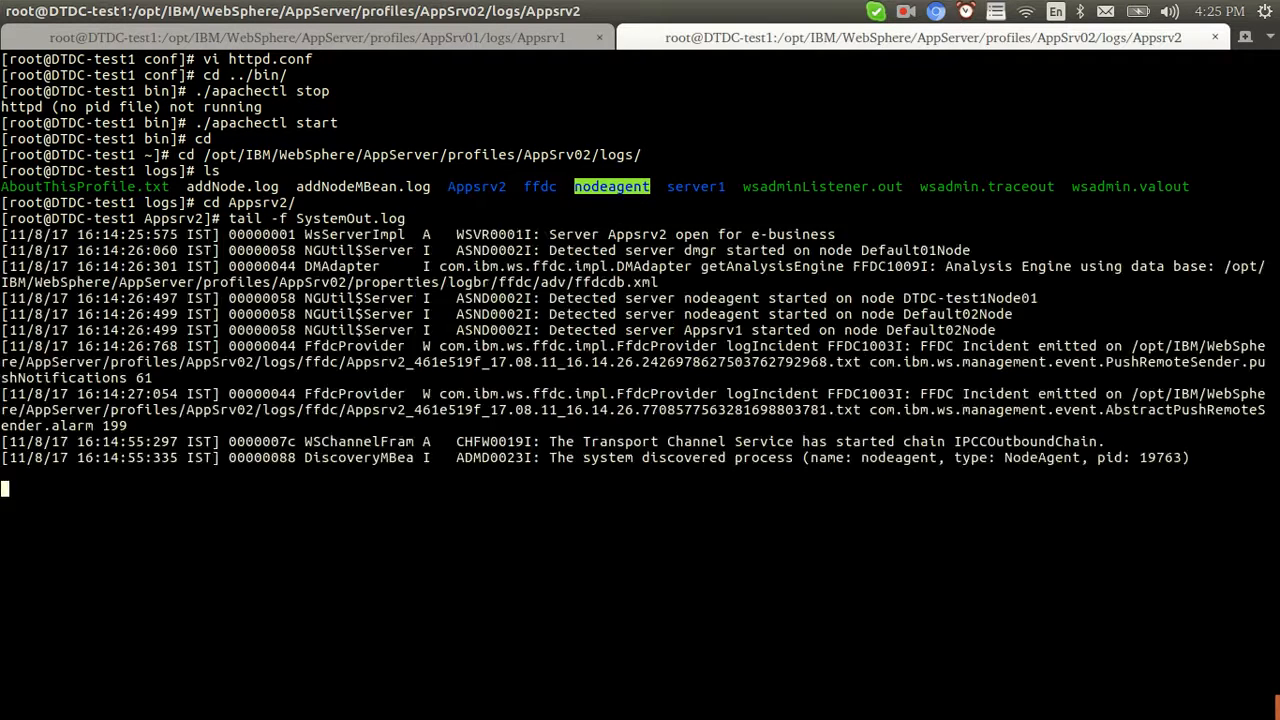
# In the console, go from Applications > All applications > Add to the upload page
pyautogui.hotkey('alt', 'Tab')
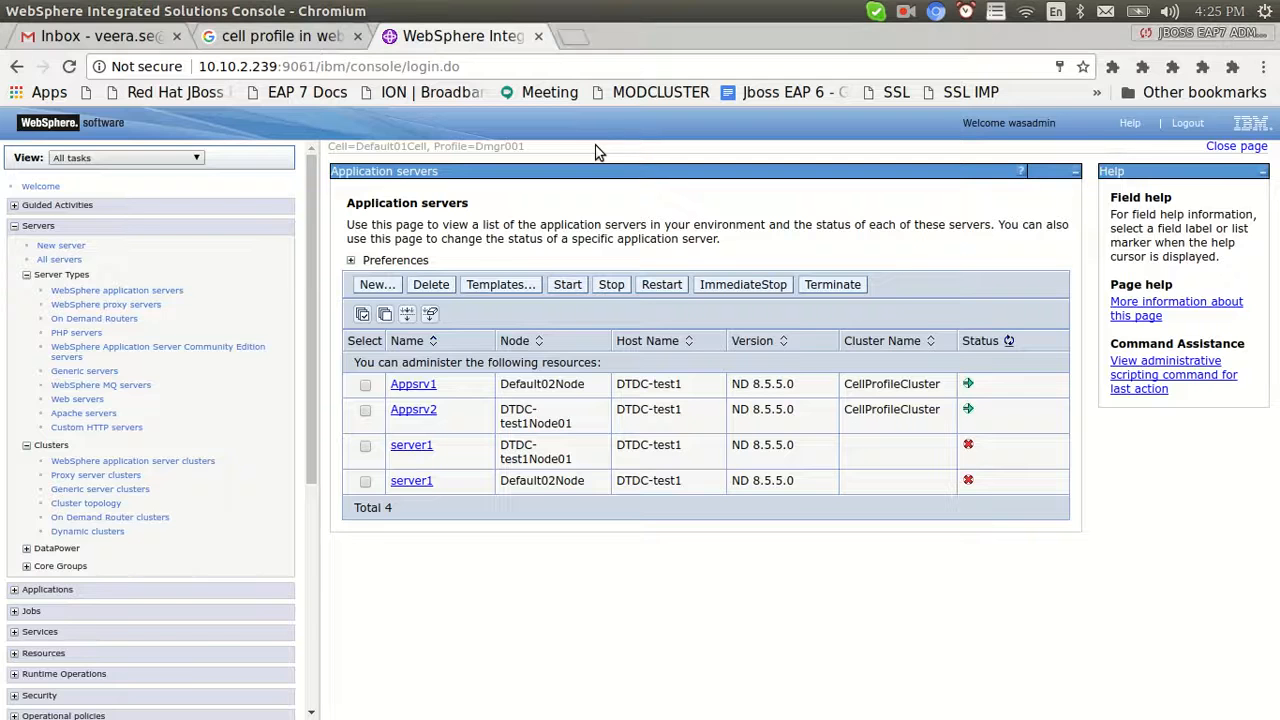
pyautogui.scroll(-3, 316, 495)
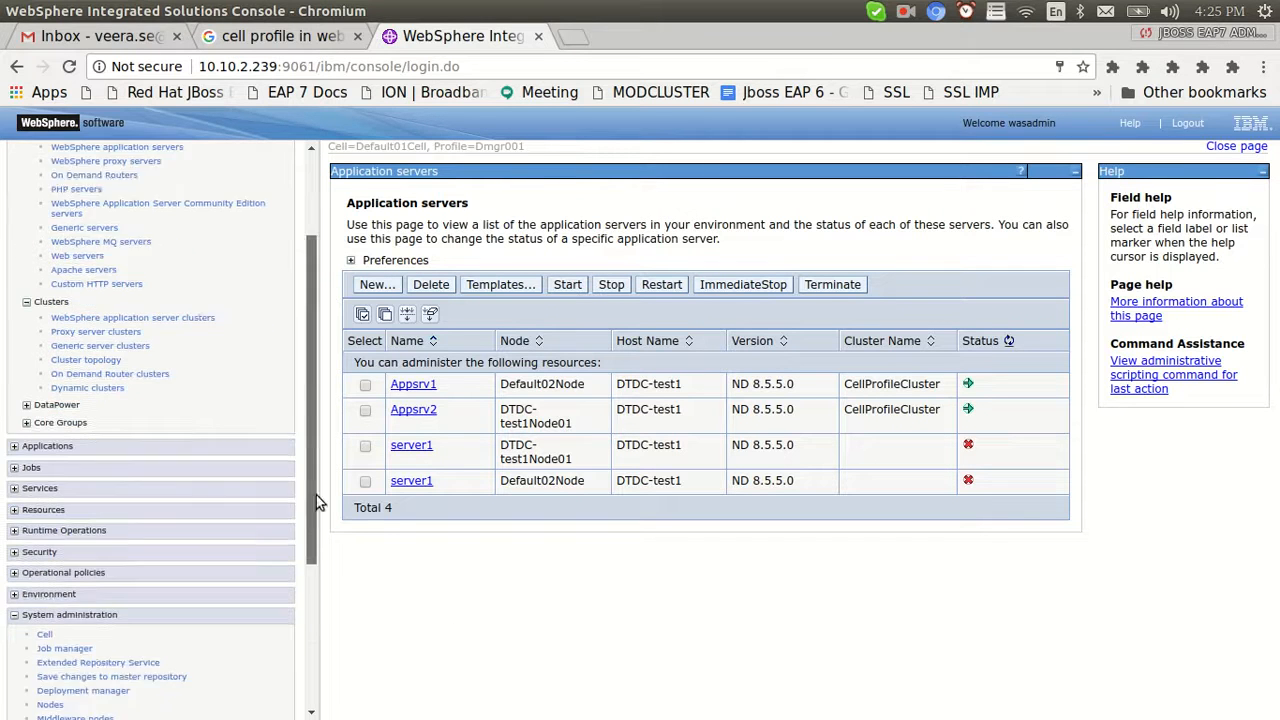
pyautogui.click(14, 316)
pyautogui.click(58, 336)
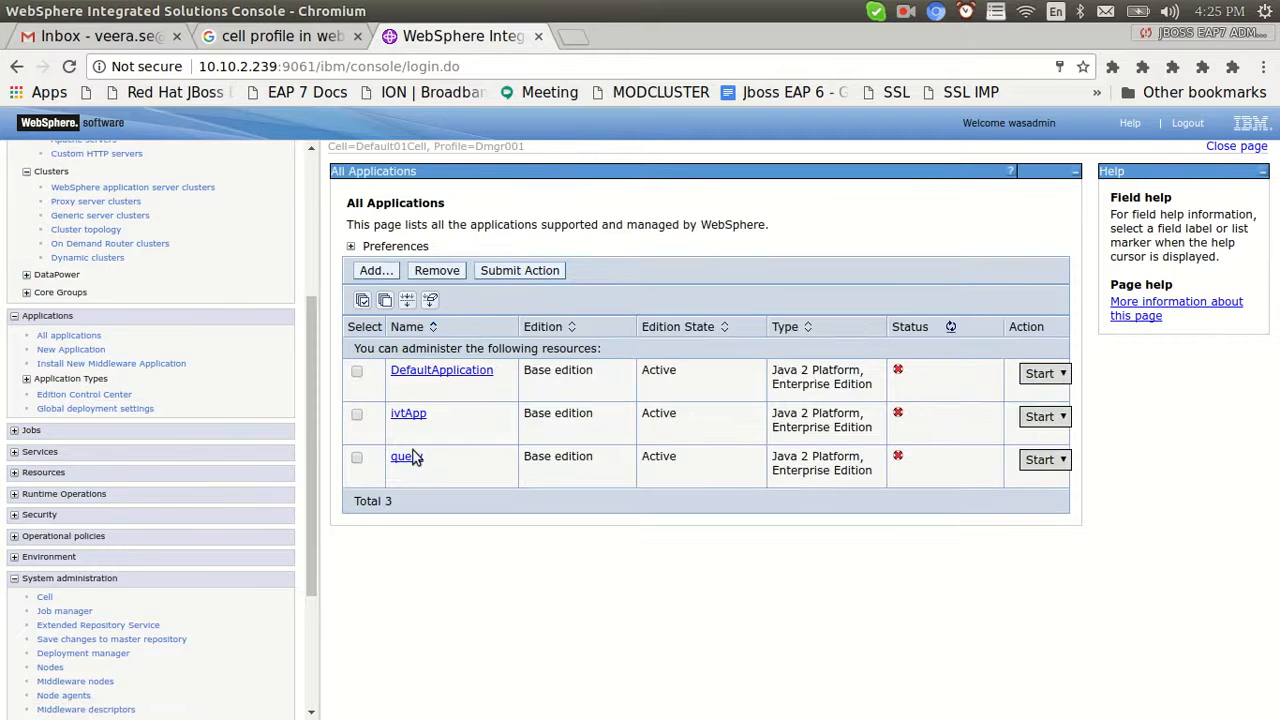
pyautogui.click(378, 271)
pyautogui.click(370, 284)
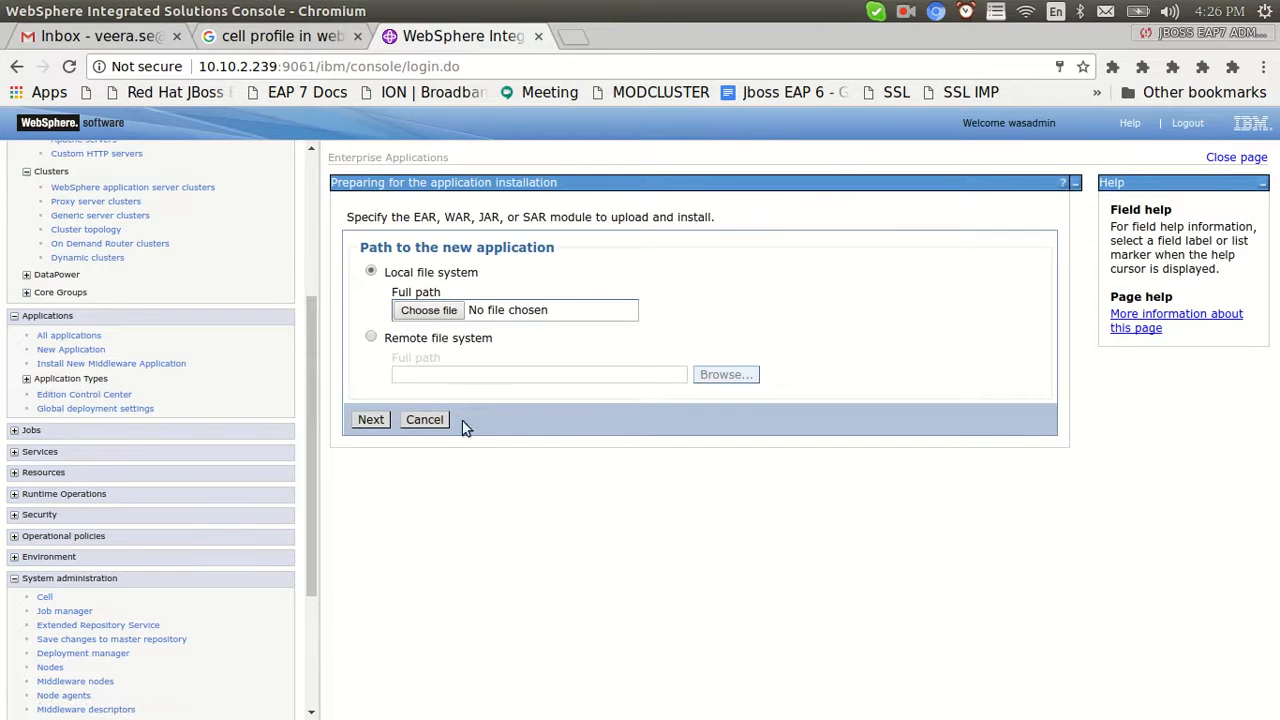
# Upload jboss-helloworld-mdb.war from Documents and take the fast path to installation options
pyautogui.click(428, 310)
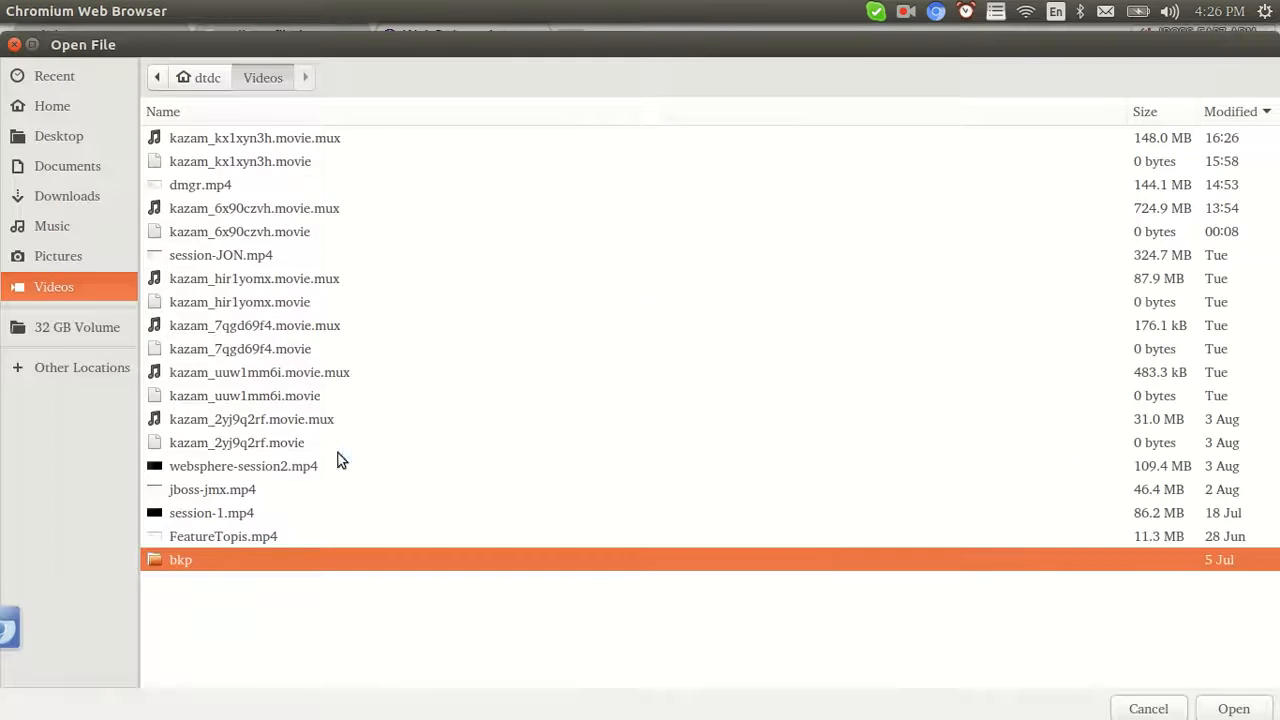
pyautogui.click(46, 197)
pyautogui.click(58, 162)
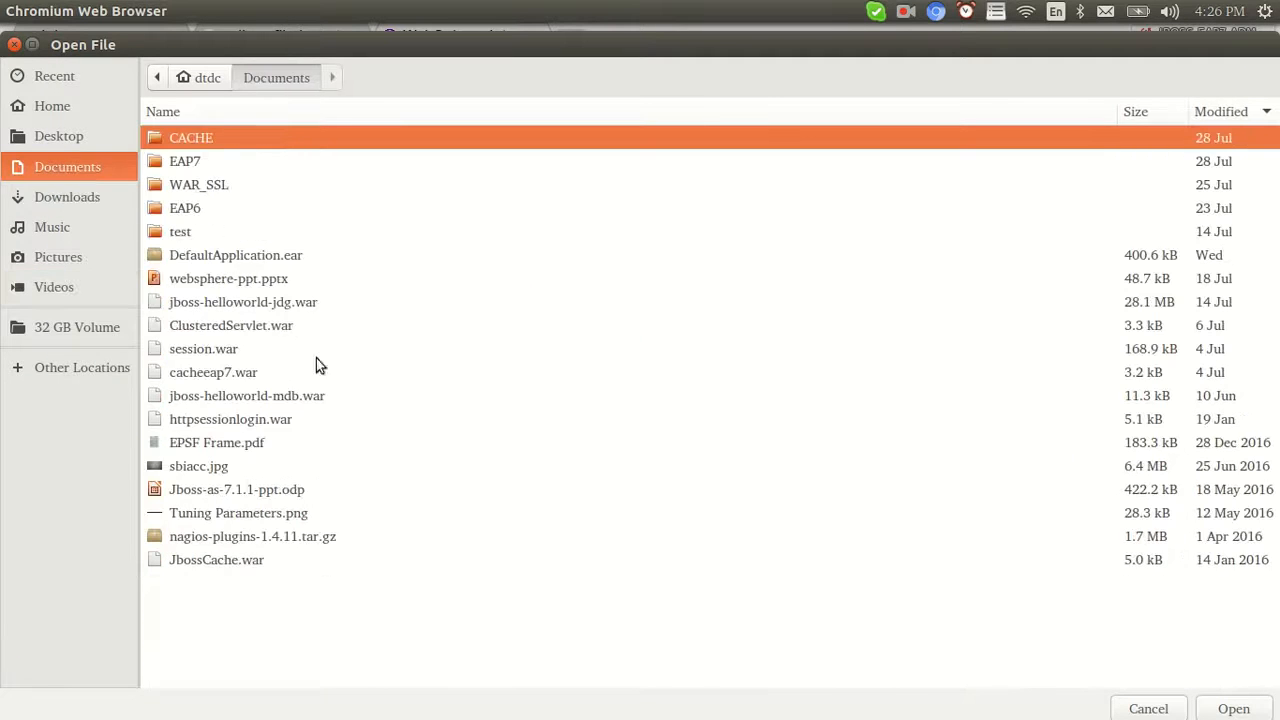
pyautogui.doubleClick(215, 396)
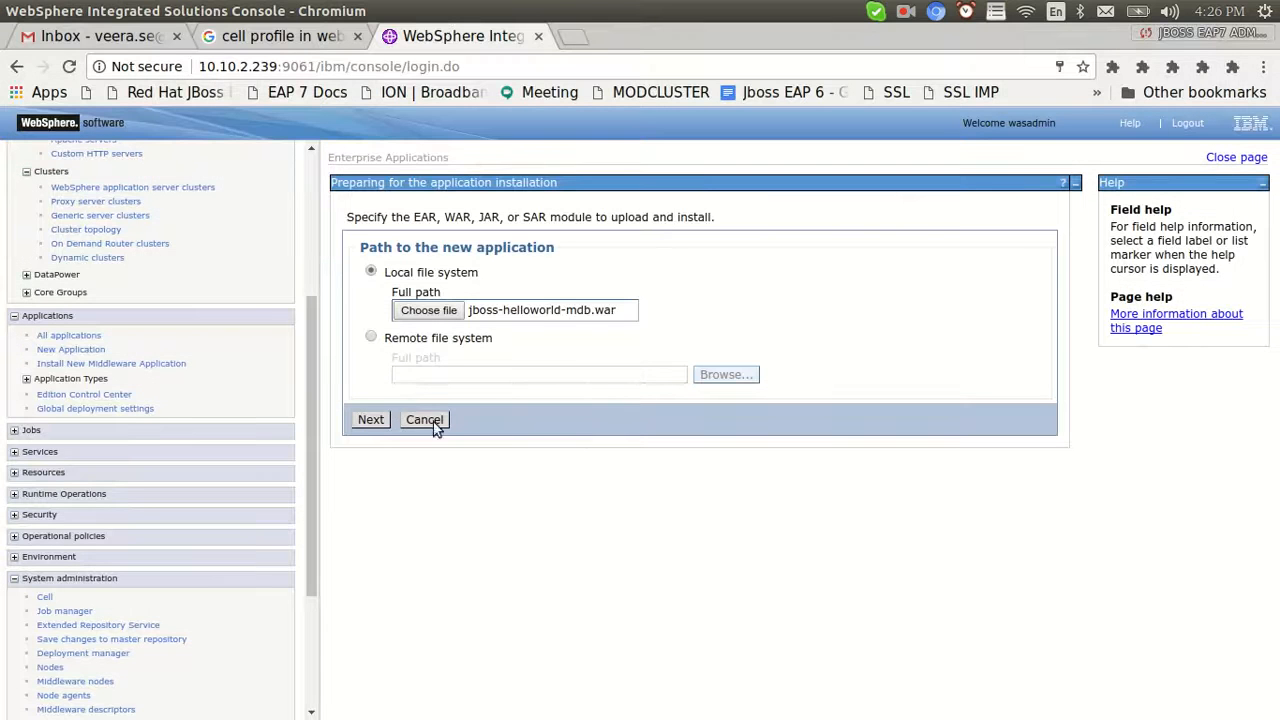
pyautogui.click(372, 420)
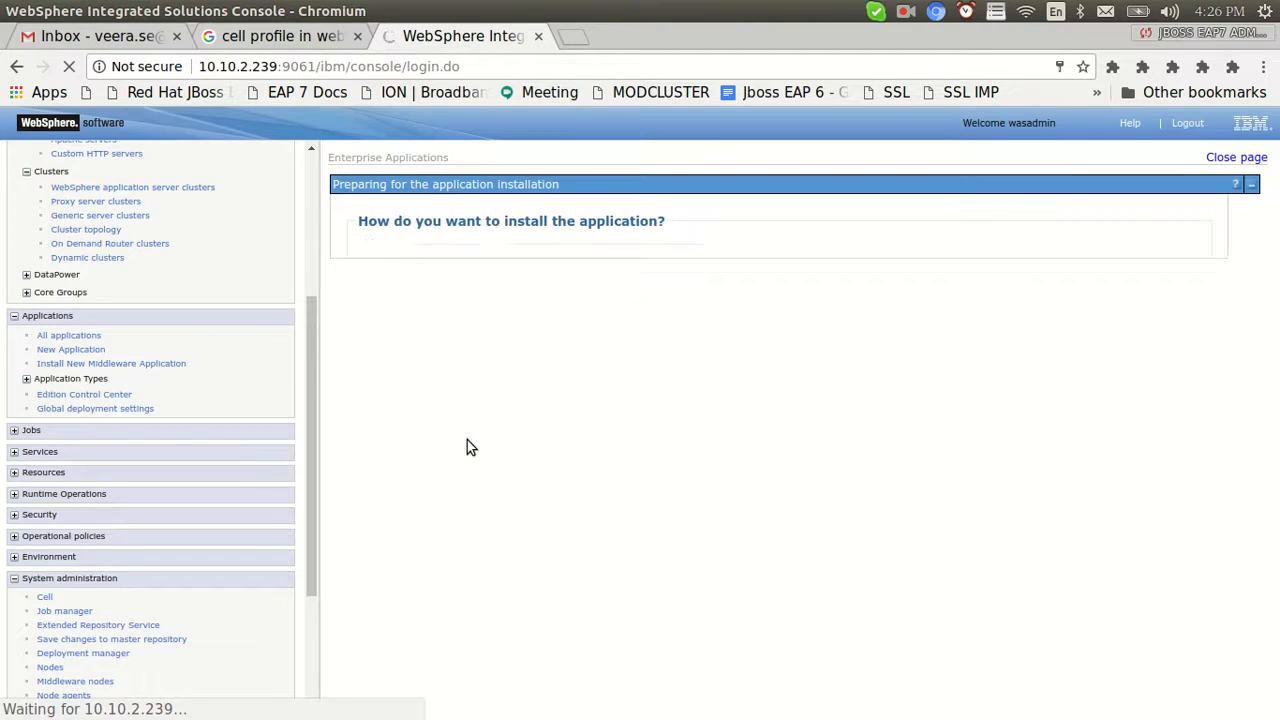
pyautogui.click(437, 354)
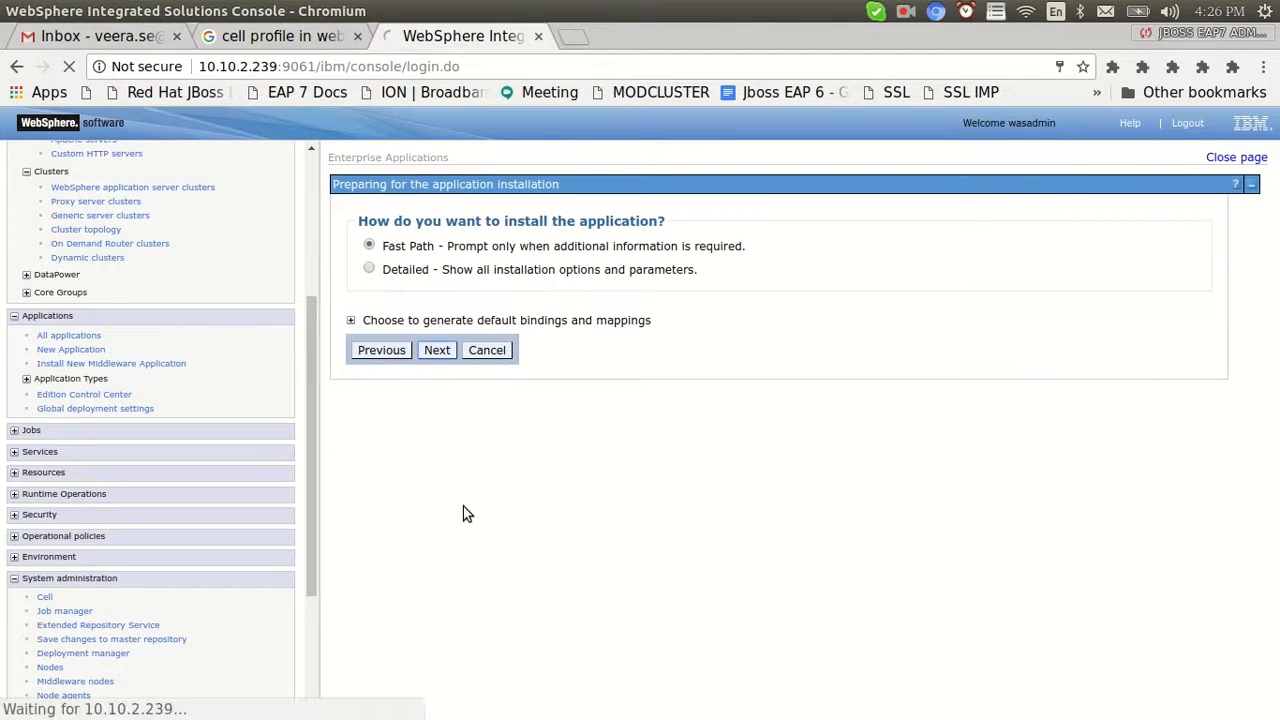
# Review the installation options and advance to mapping modules to servers
pyautogui.scroll(-3, 463, 506)
pyautogui.scroll(-3, 452, 603)
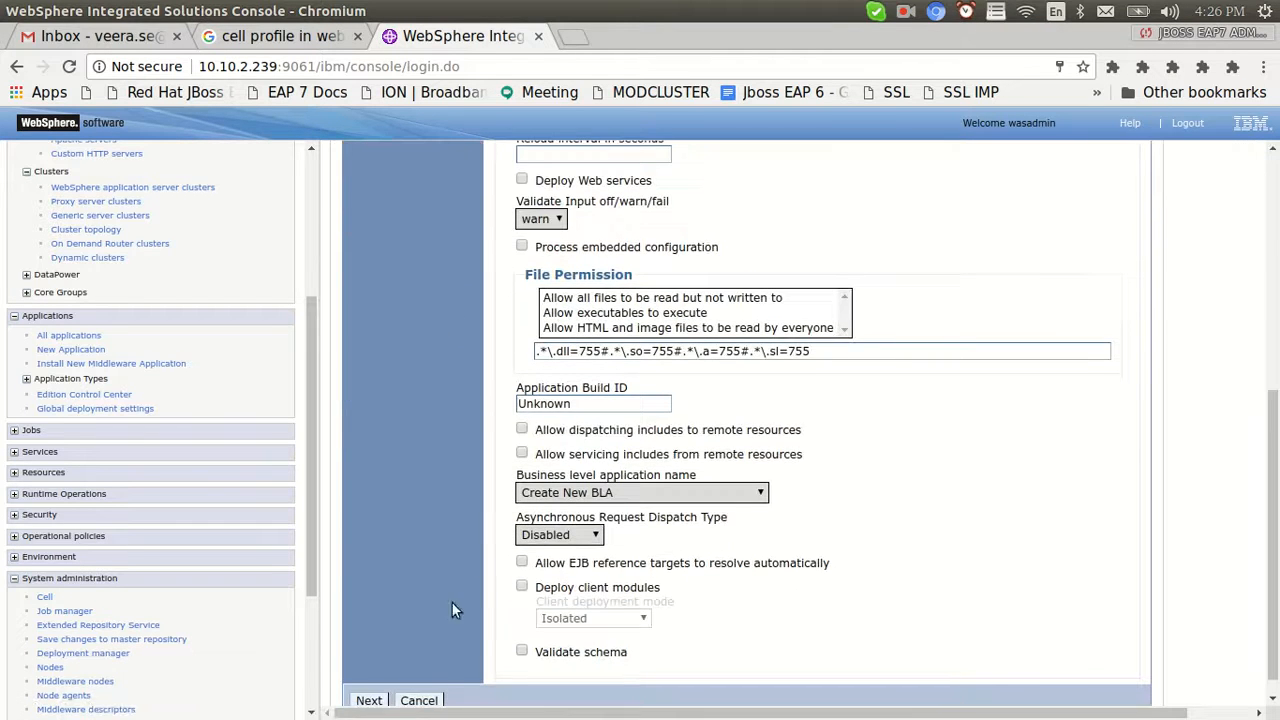
pyautogui.scroll(5, 745, 420)
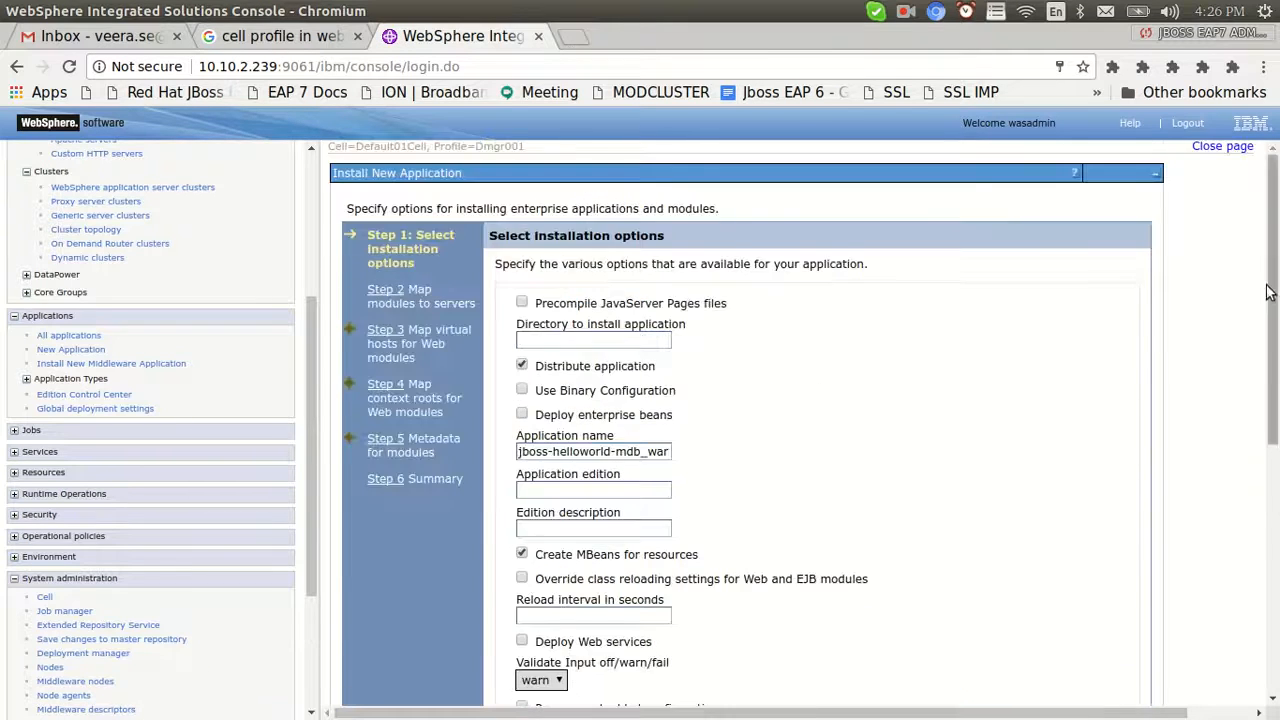
pyautogui.scroll(-5, 440, 640)
pyautogui.click(369, 678)
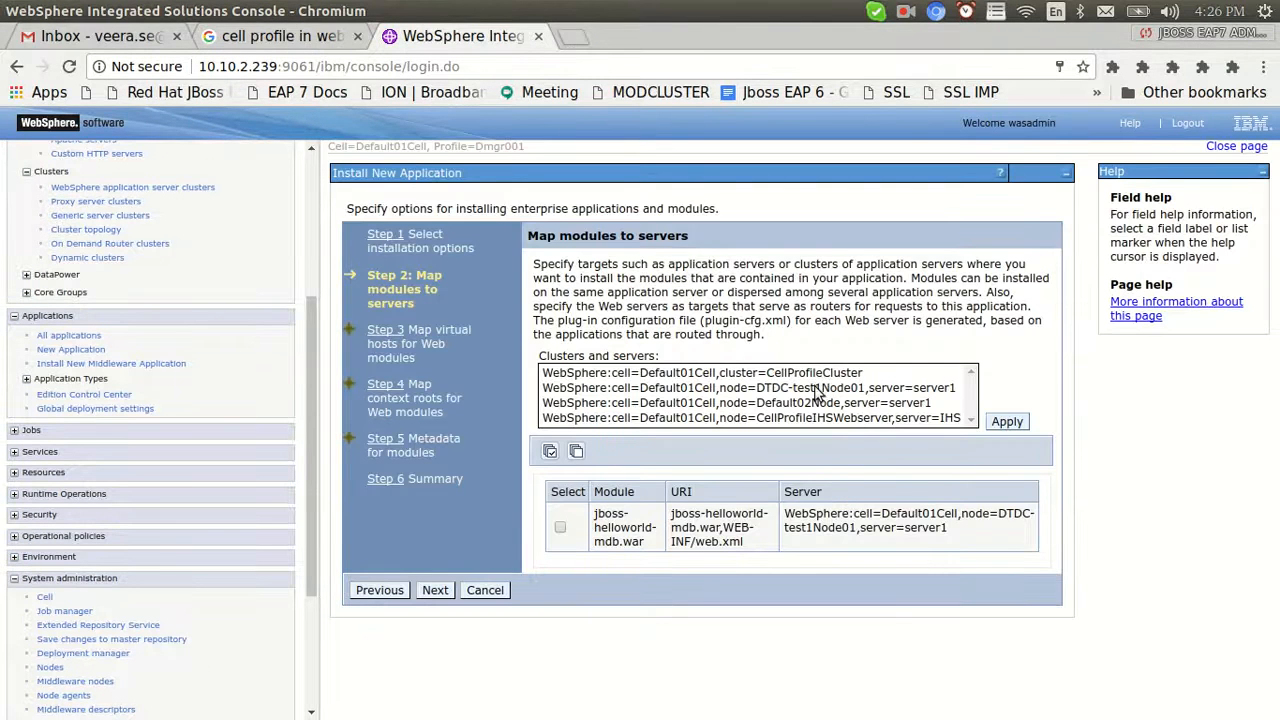
# Map the module to CellProfileCluster and the IHS web server, then select it for virtual hosts
pyautogui.click(897, 393)
pyautogui.hotkey('shift', 'Down')
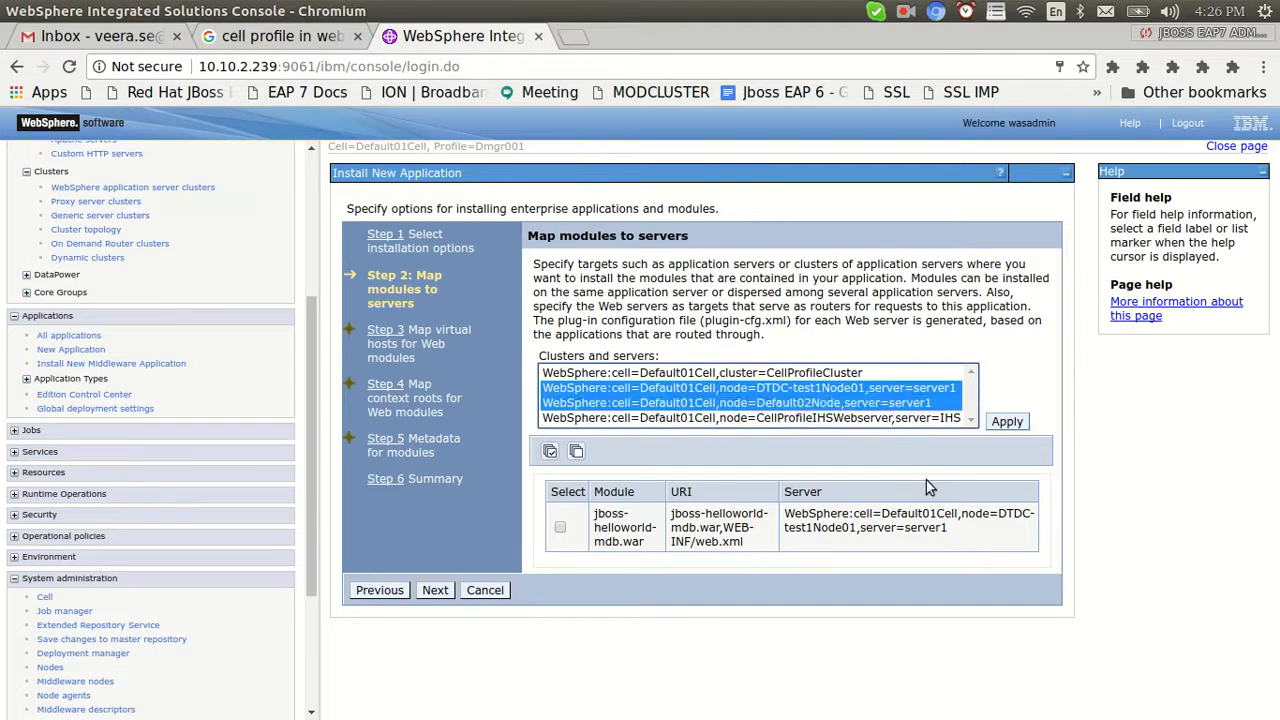
pyautogui.click(826, 372)
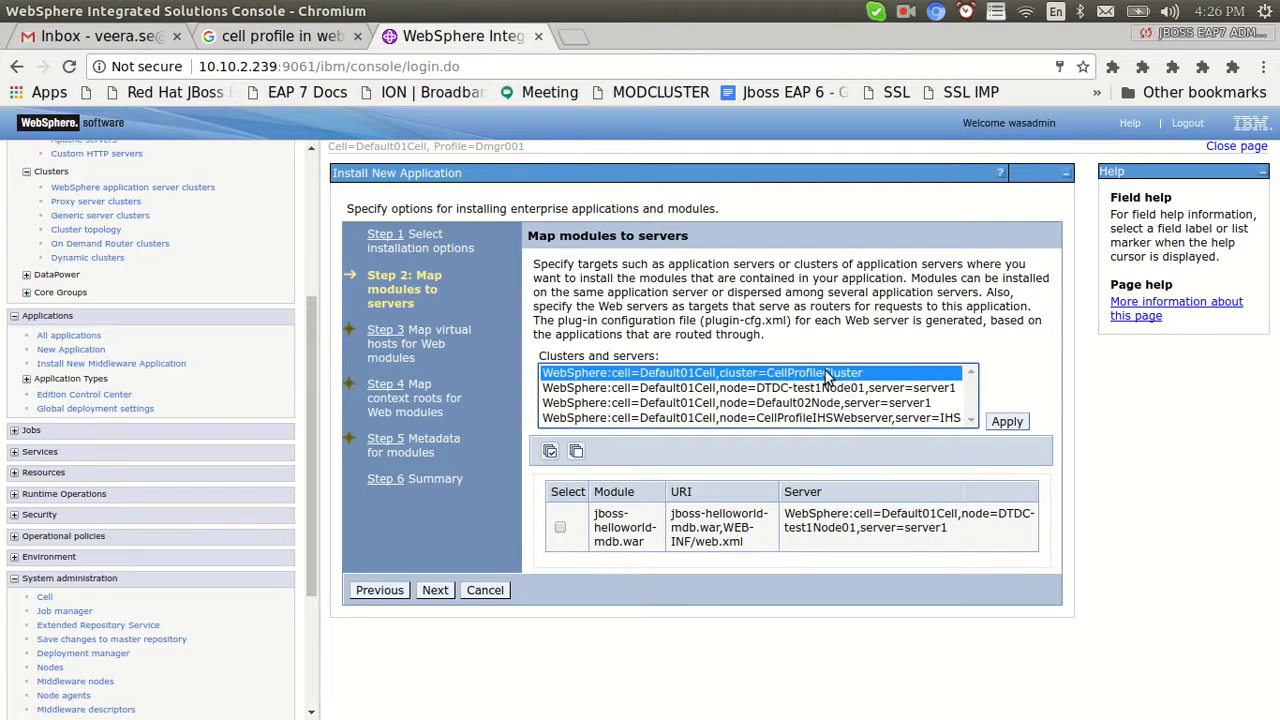
pyautogui.keyDown('ctrl'); pyautogui.click(898, 418); pyautogui.keyUp('ctrl')
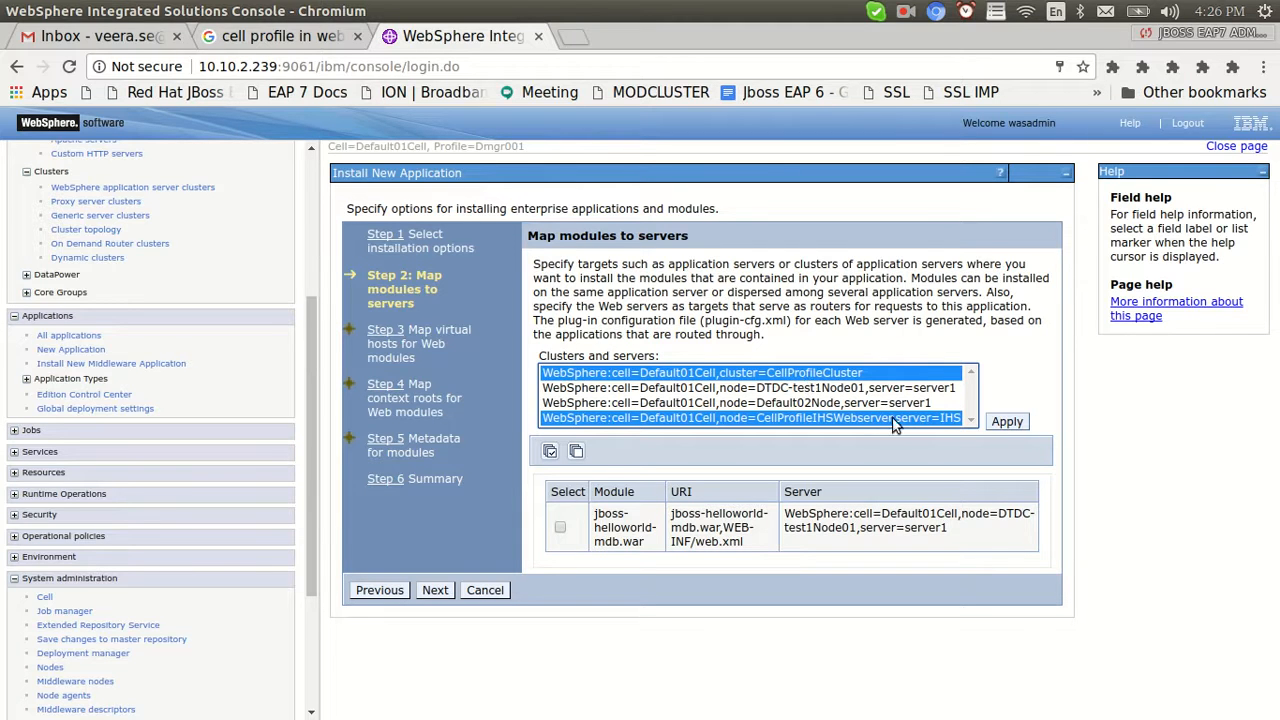
pyautogui.click(560, 527)
pyautogui.click(1005, 422)
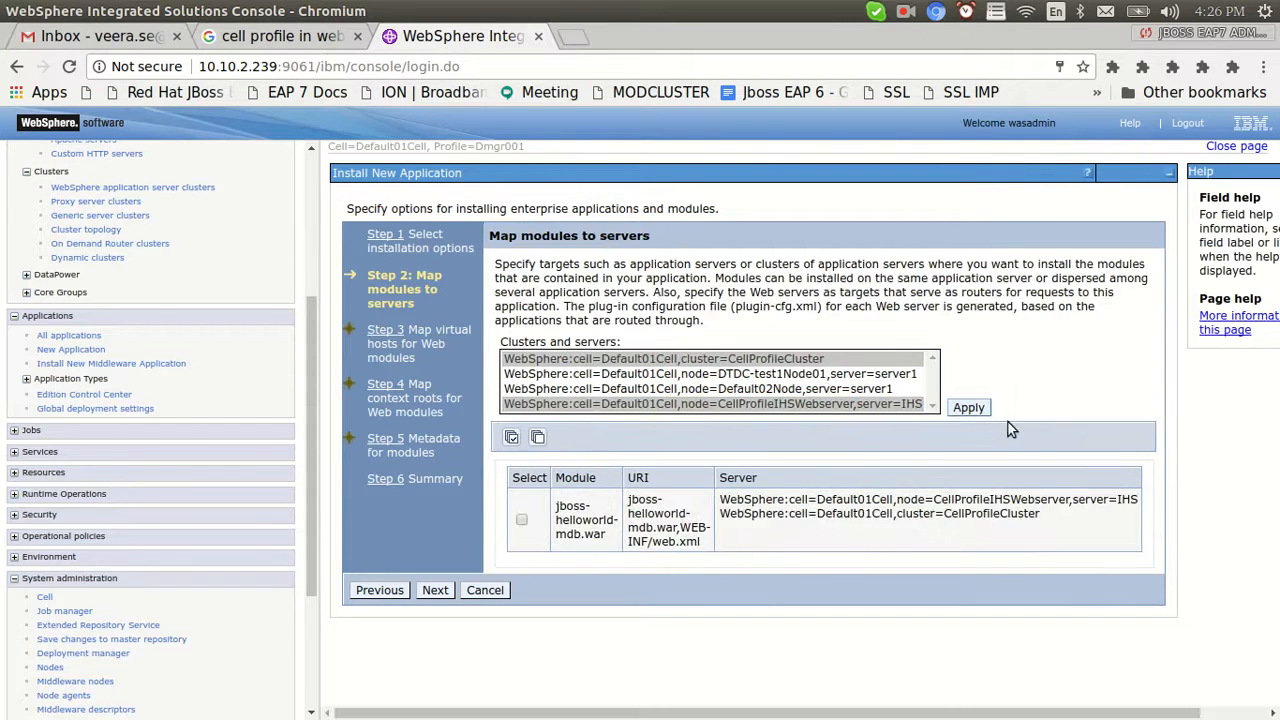
pyautogui.click(435, 590)
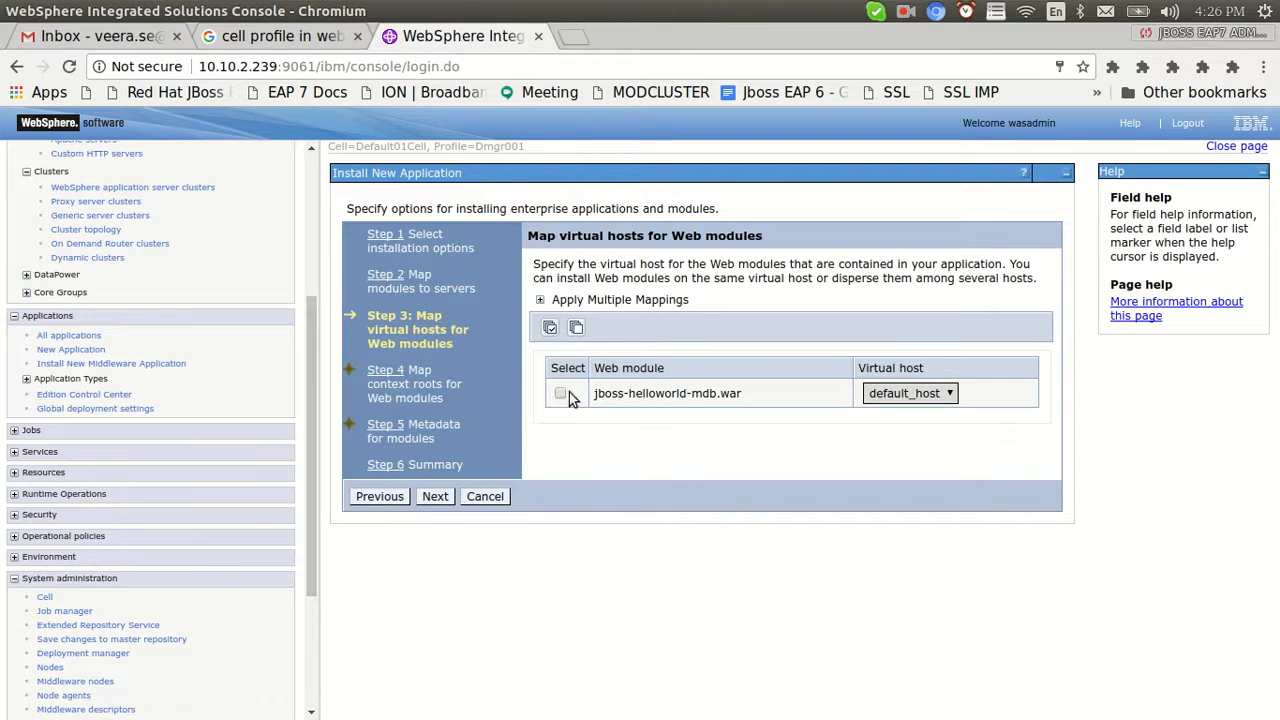
pyautogui.click(560, 394)
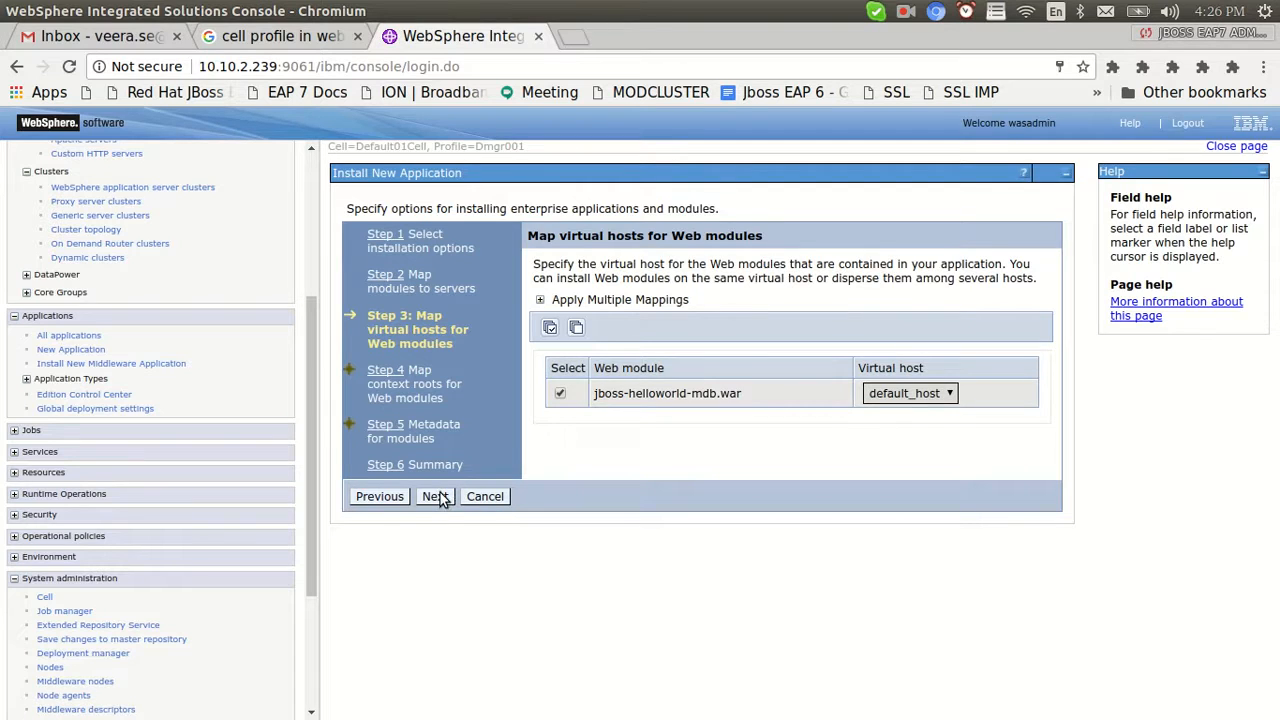
# Step back through the wizard to the installation options step
pyautogui.click(380, 497)
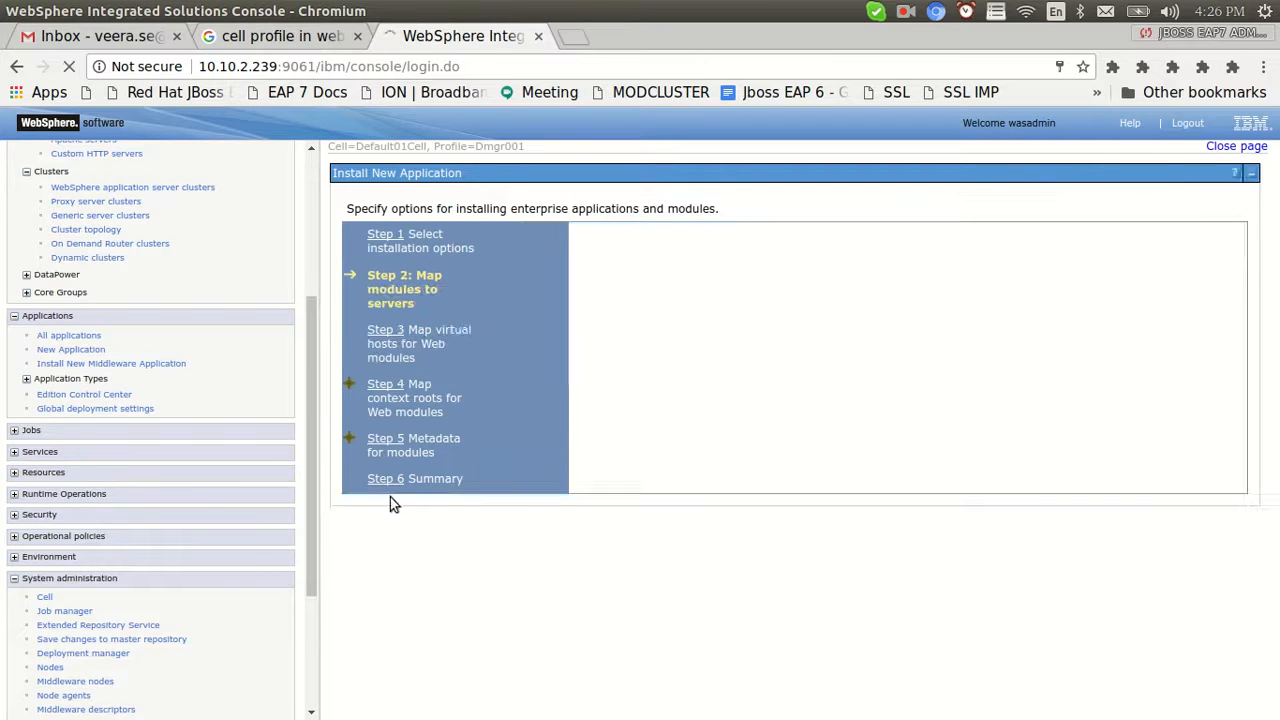
pyautogui.click(380, 590)
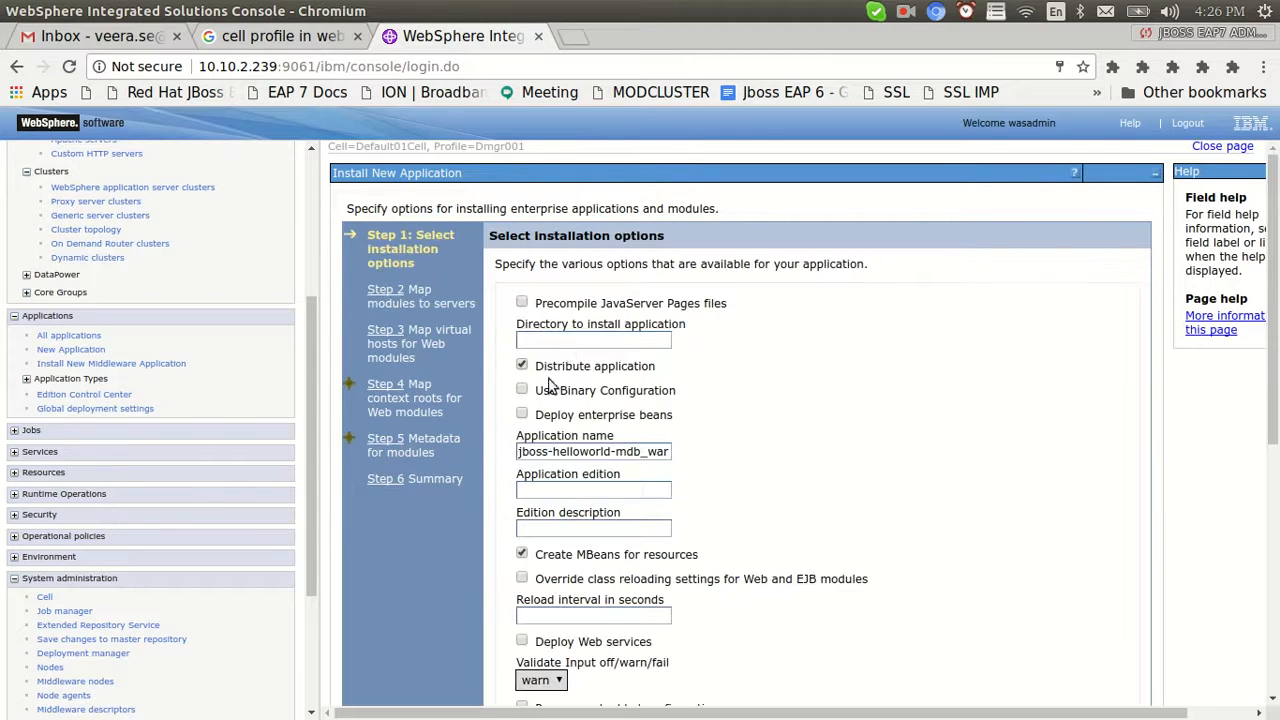
pyautogui.scroll(-3, 1004, 390)
pyautogui.scroll(-3, 563, 652)
pyautogui.click(378, 682)
pyautogui.click(380, 590)
pyautogui.scroll(-5, 930, 425)
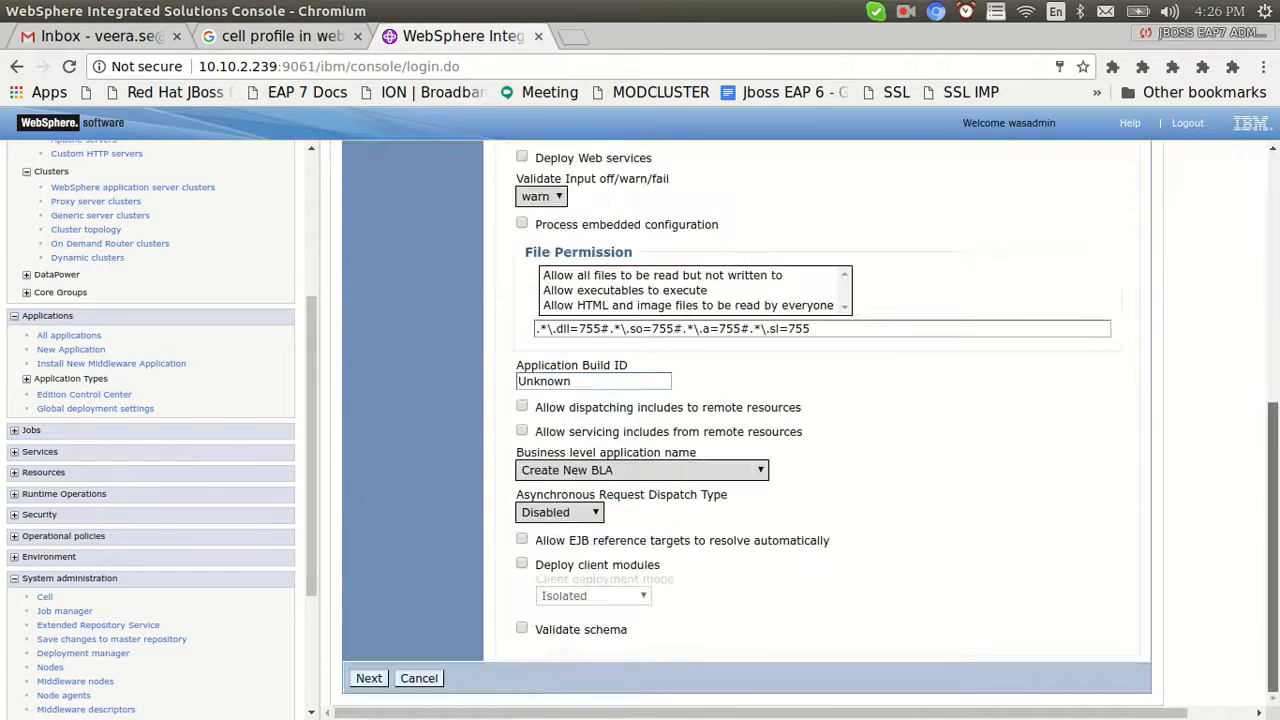
# Cancel that wizard and upload httpsessionlogin.war instead, reaching the installation options
pyautogui.click(424, 680)
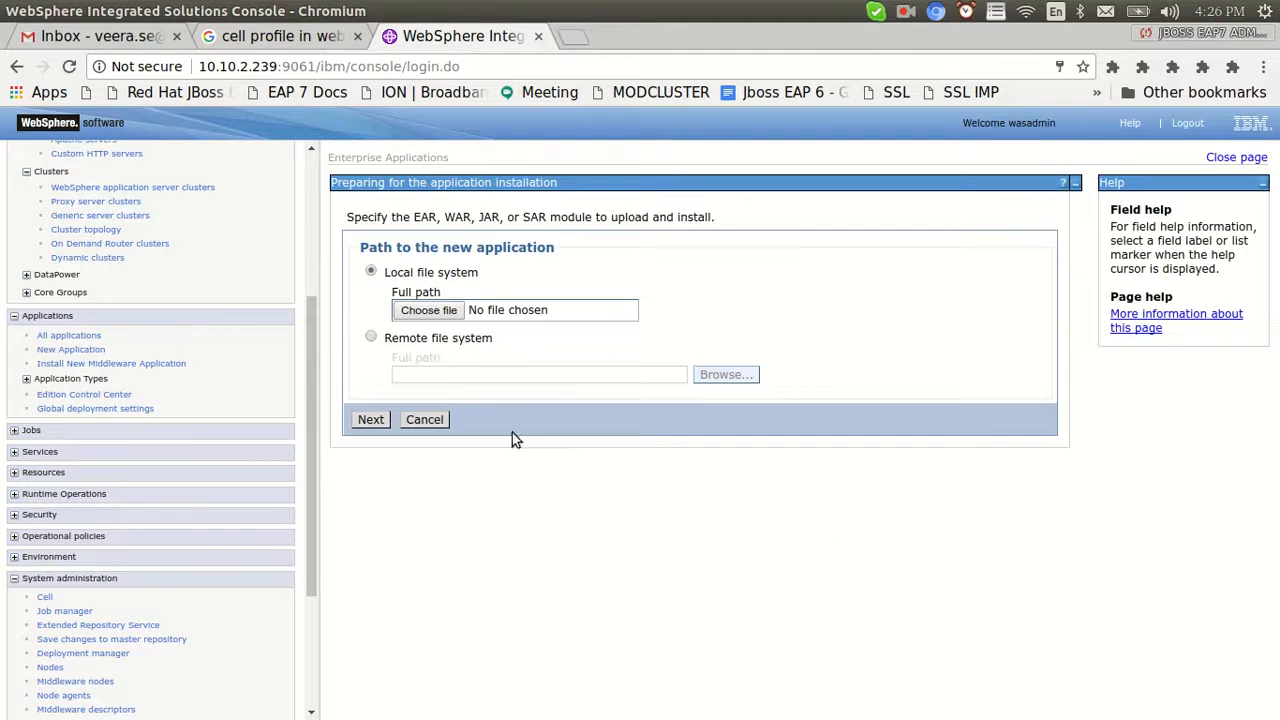
pyautogui.click(430, 312)
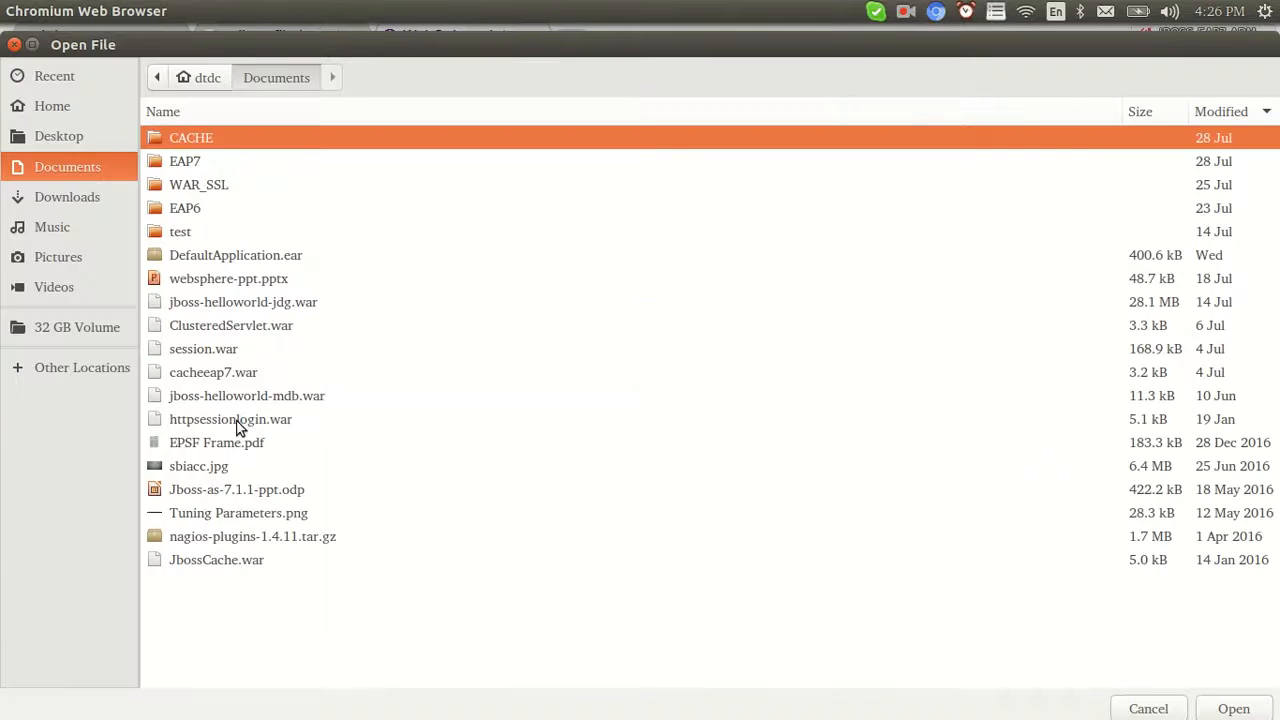
pyautogui.doubleClick(240, 420)
pyautogui.click(369, 420)
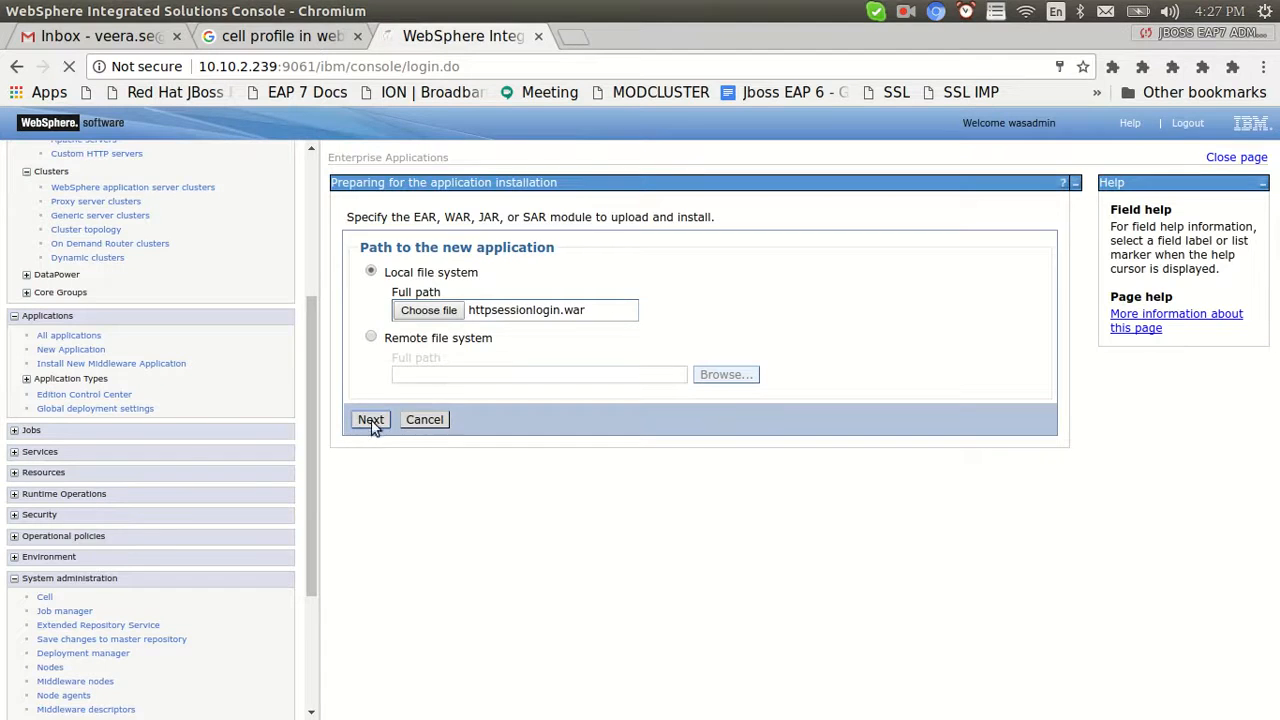
pyautogui.click(426, 351)
# Map the httpsessionlogin module to CellProfileCluster and the IHS web server
pyautogui.scroll(-5, 662, 596)
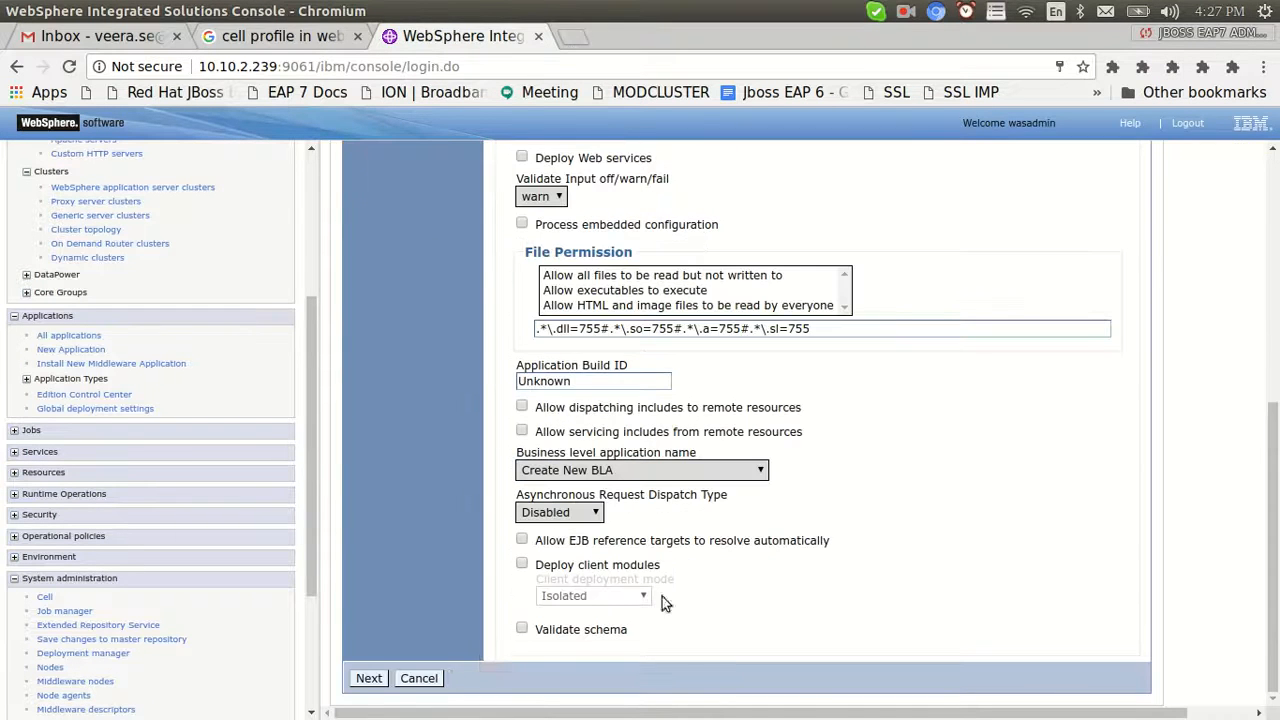
pyautogui.click(366, 680)
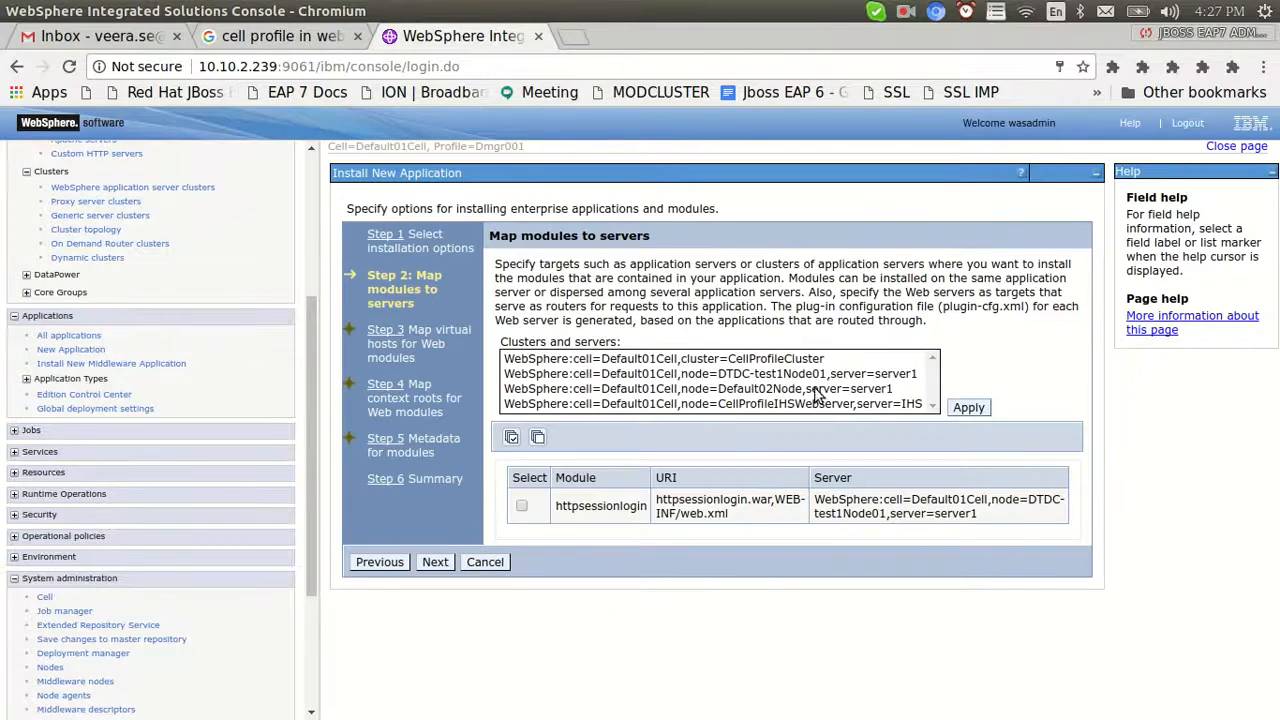
pyautogui.click(790, 362)
pyautogui.keyDown('ctrl'); pyautogui.click(835, 404); pyautogui.keyUp('ctrl')
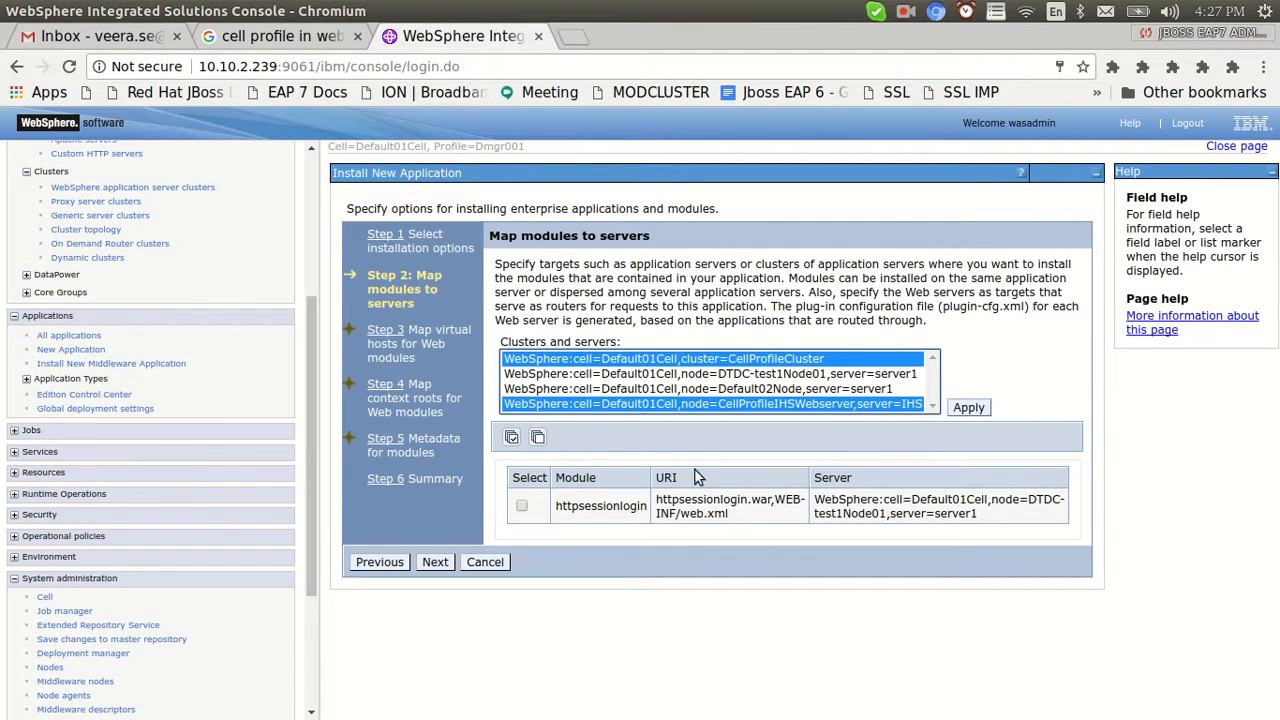
pyautogui.click(521, 505)
pyautogui.click(969, 408)
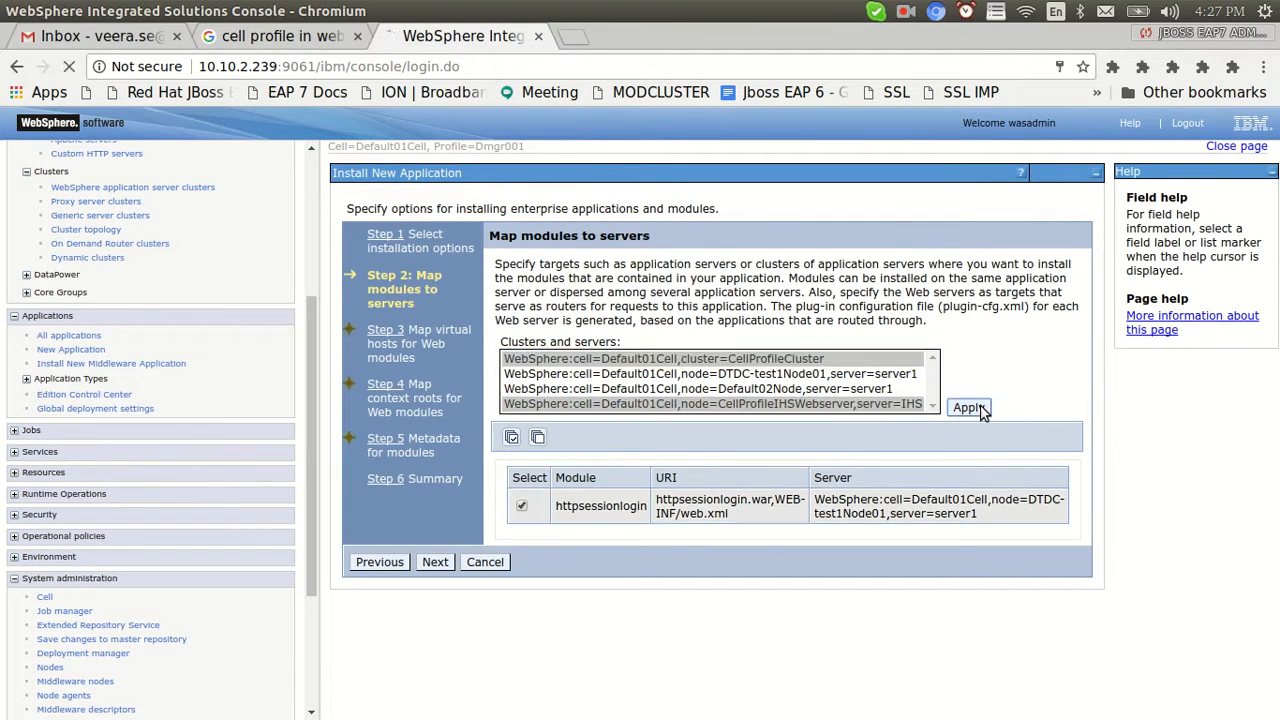
# Map virtual hosts and context root /httpsessionlogin, then finish the installation from the summary
pyautogui.click(521, 492)
pyautogui.click(438, 550)
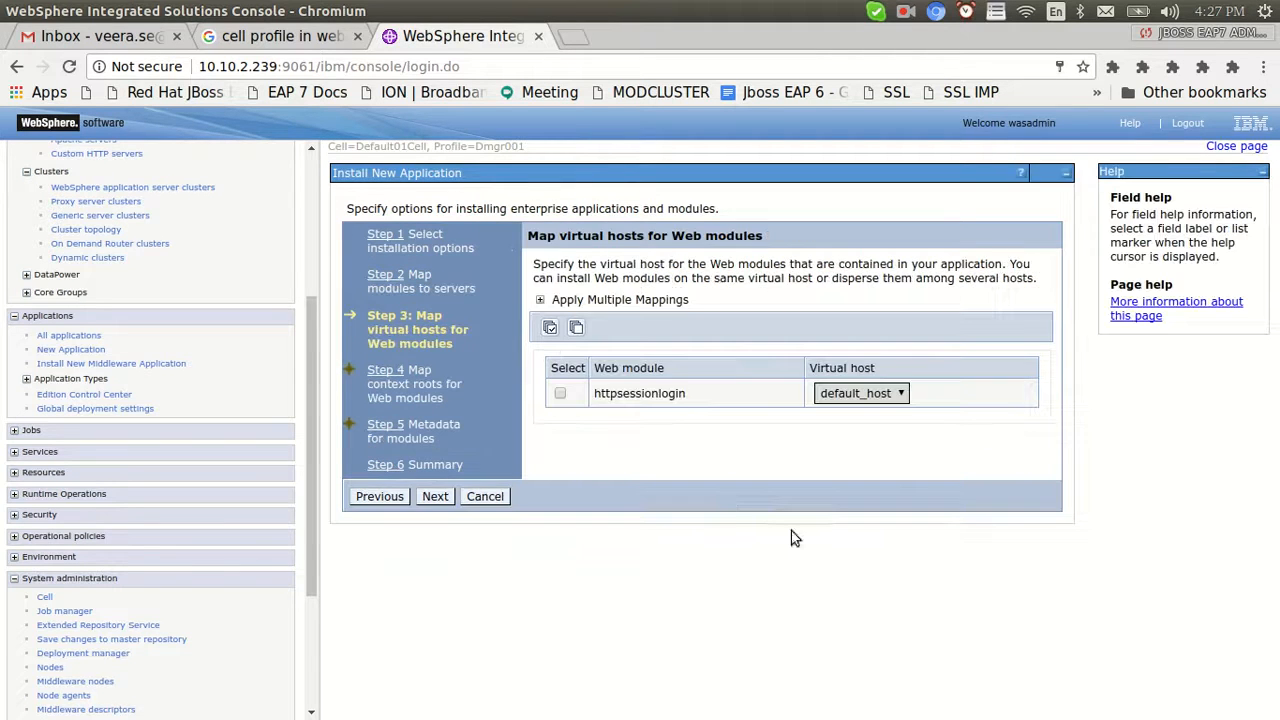
pyautogui.click(562, 397)
pyautogui.click(437, 500)
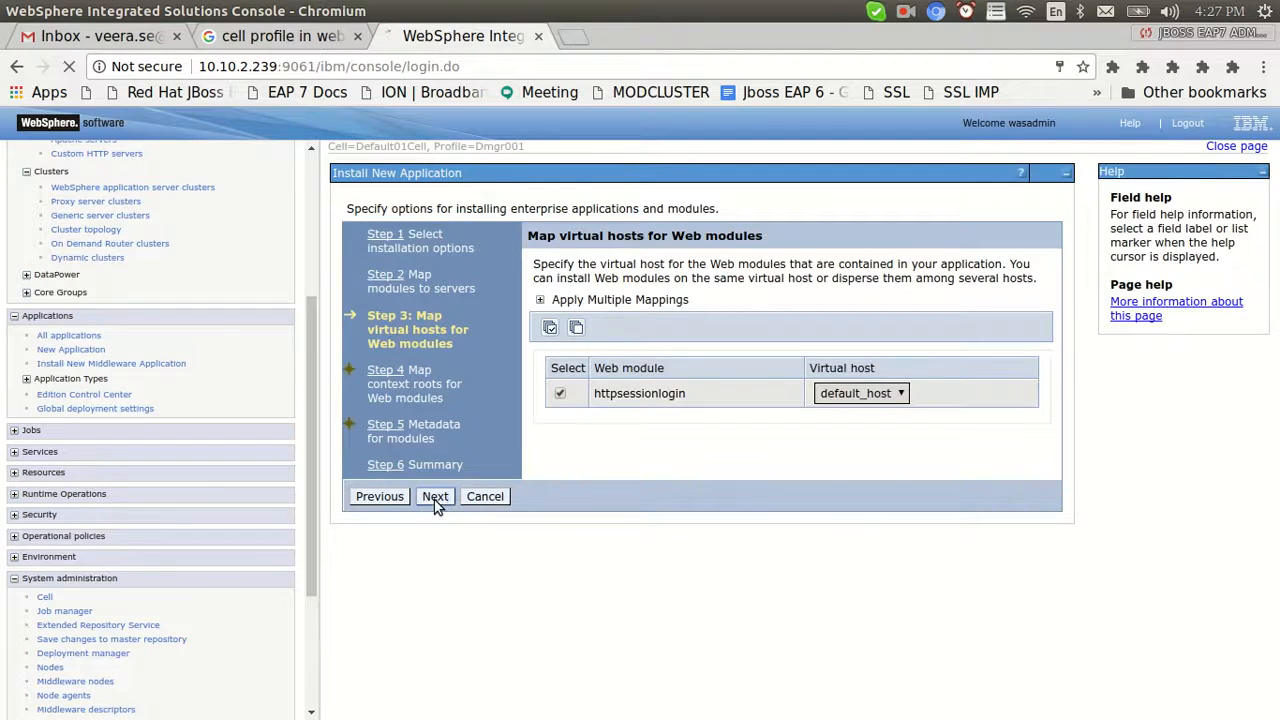
pyautogui.click(936, 306)
pyautogui.click(960, 340)
pyautogui.click(435, 497)
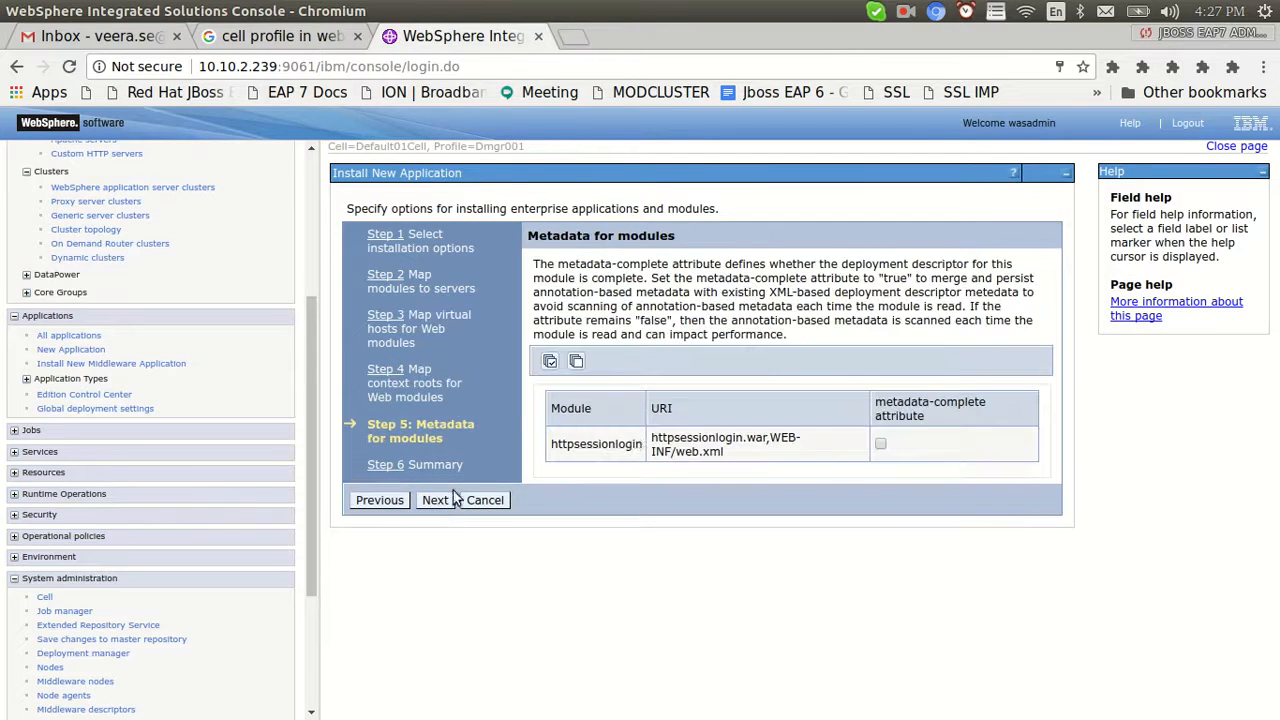
pyautogui.click(437, 500)
pyautogui.scroll(-2, 563, 625)
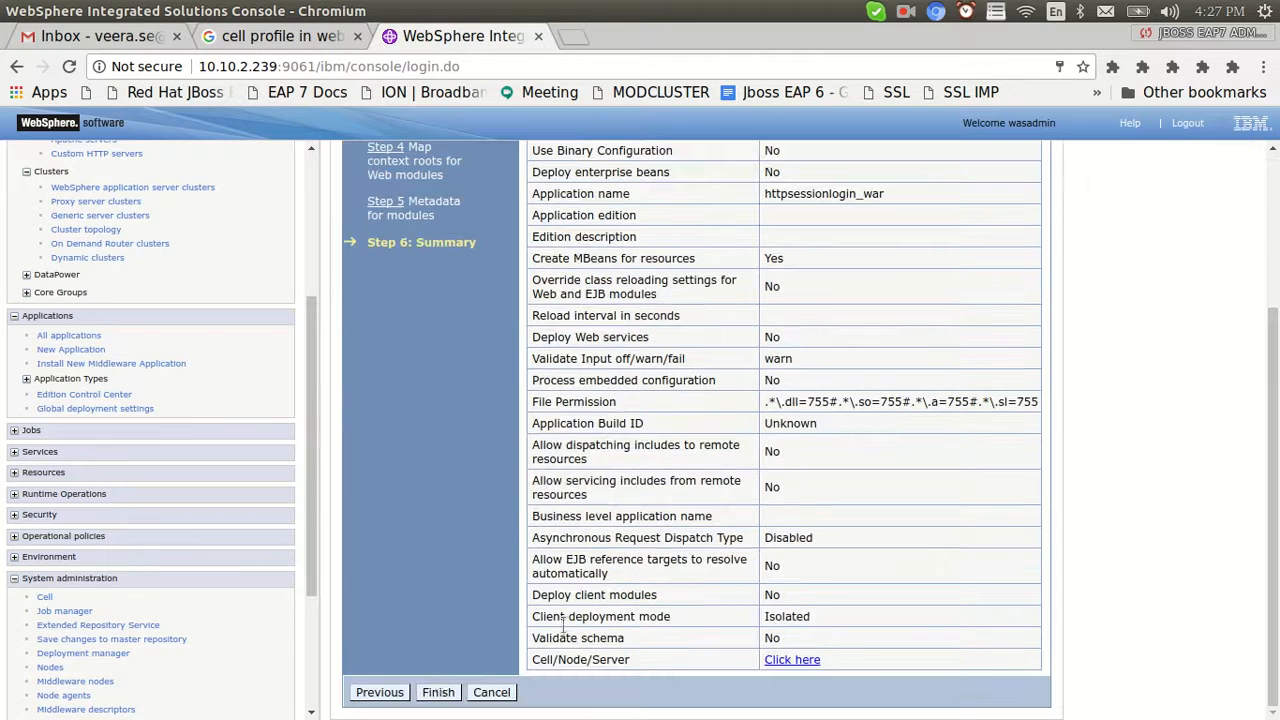
pyautogui.click(438, 692)
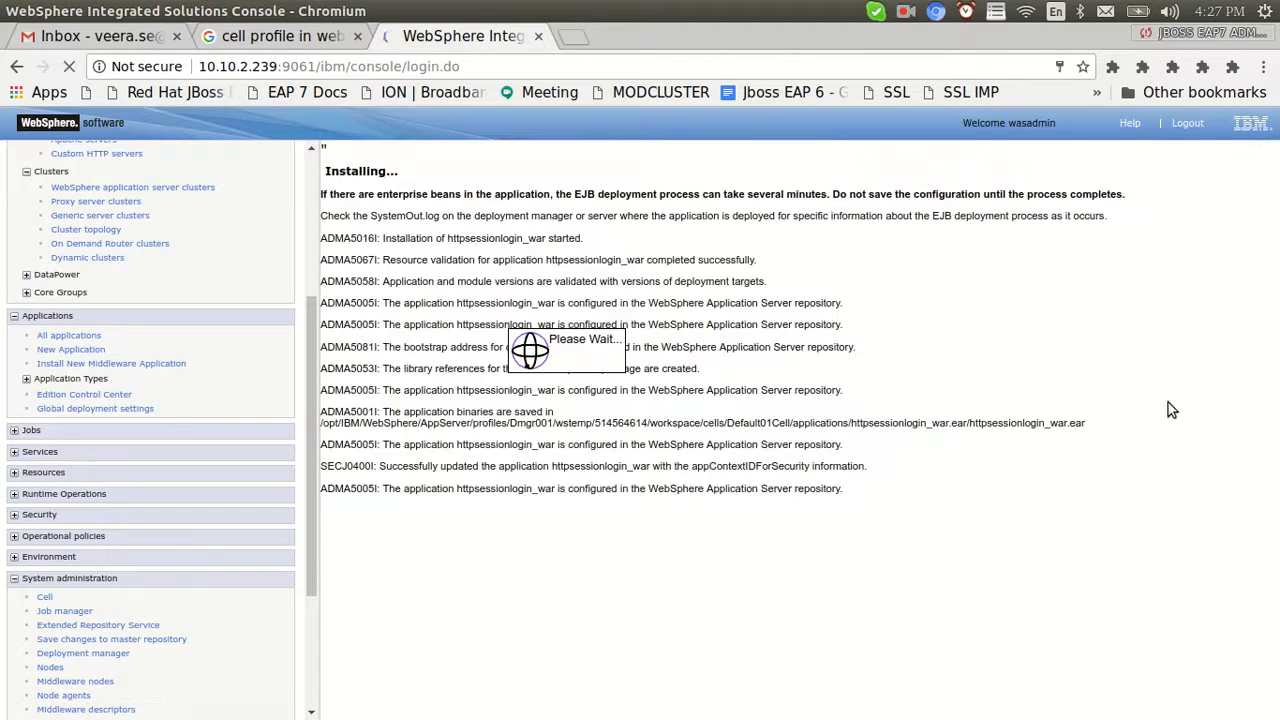
# Save the configuration with Synchronize changes with Nodes checked while watching Appsrv1's log
pyautogui.hotkey('alt', 'Tab')
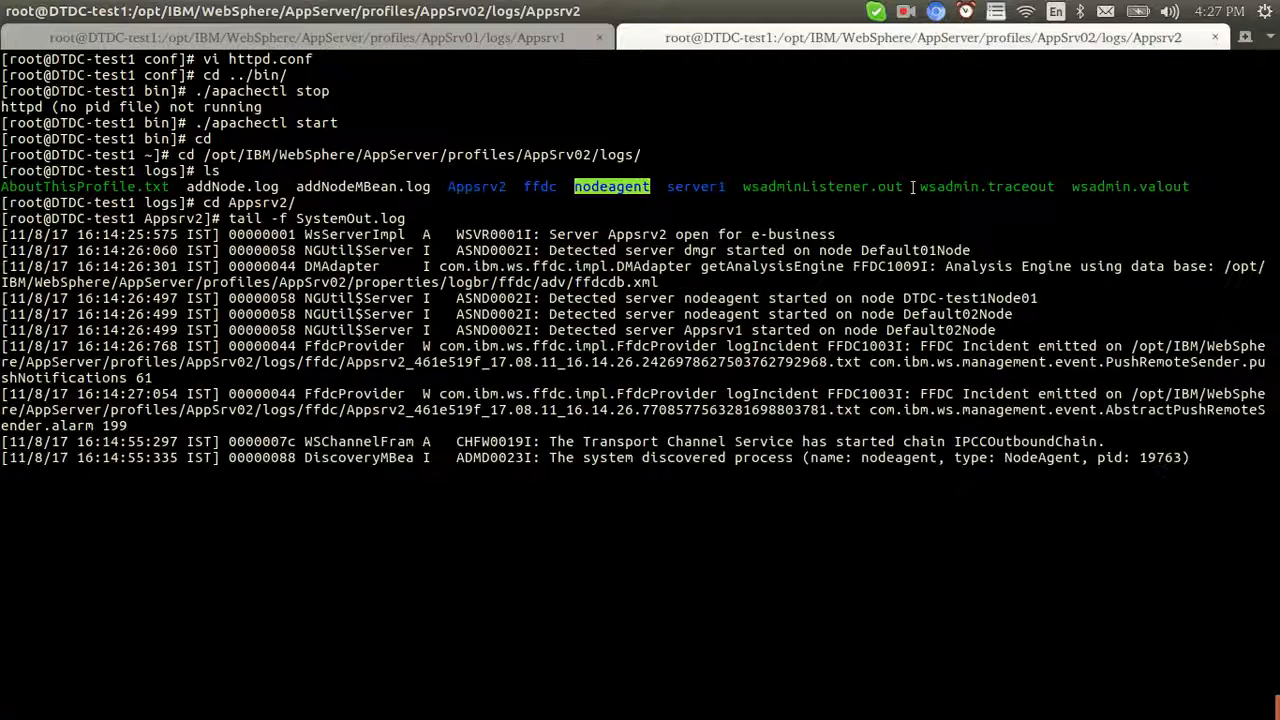
pyautogui.hotkey('ctrl', 'pageup')
pyautogui.hotkey('alt', 'Tab')
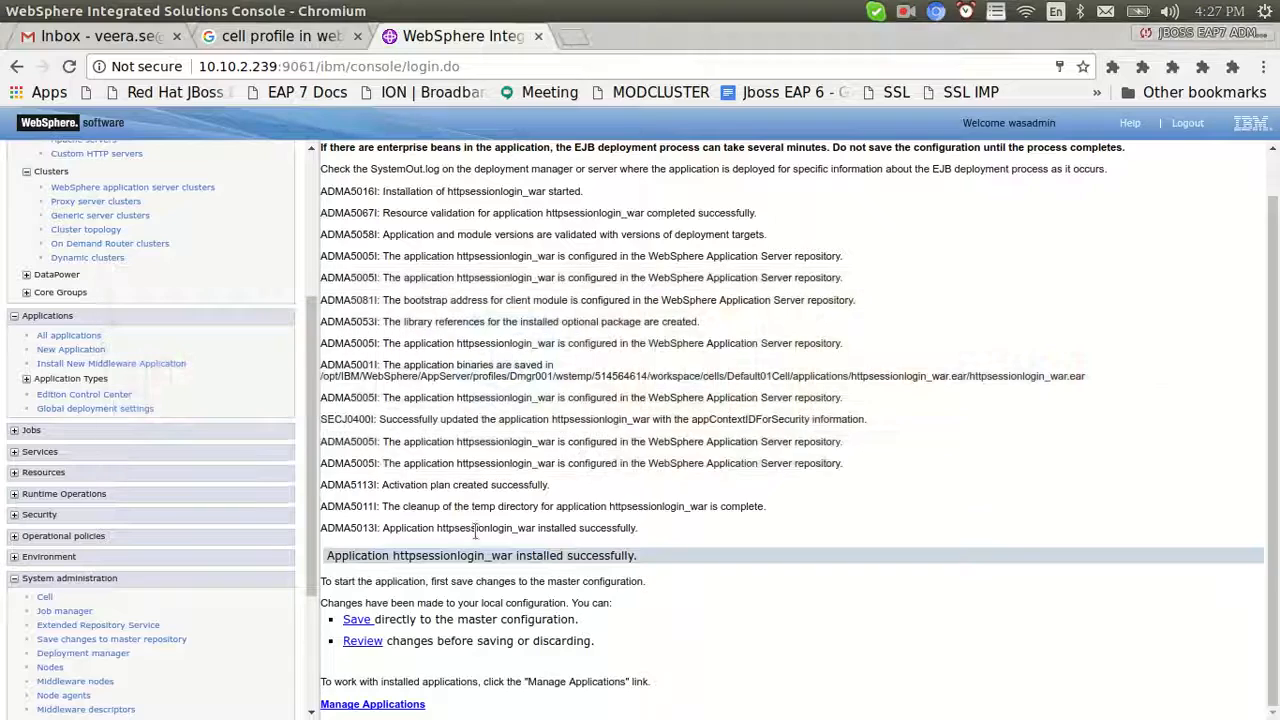
pyautogui.click(352, 628)
pyautogui.click(349, 325)
pyautogui.click(362, 357)
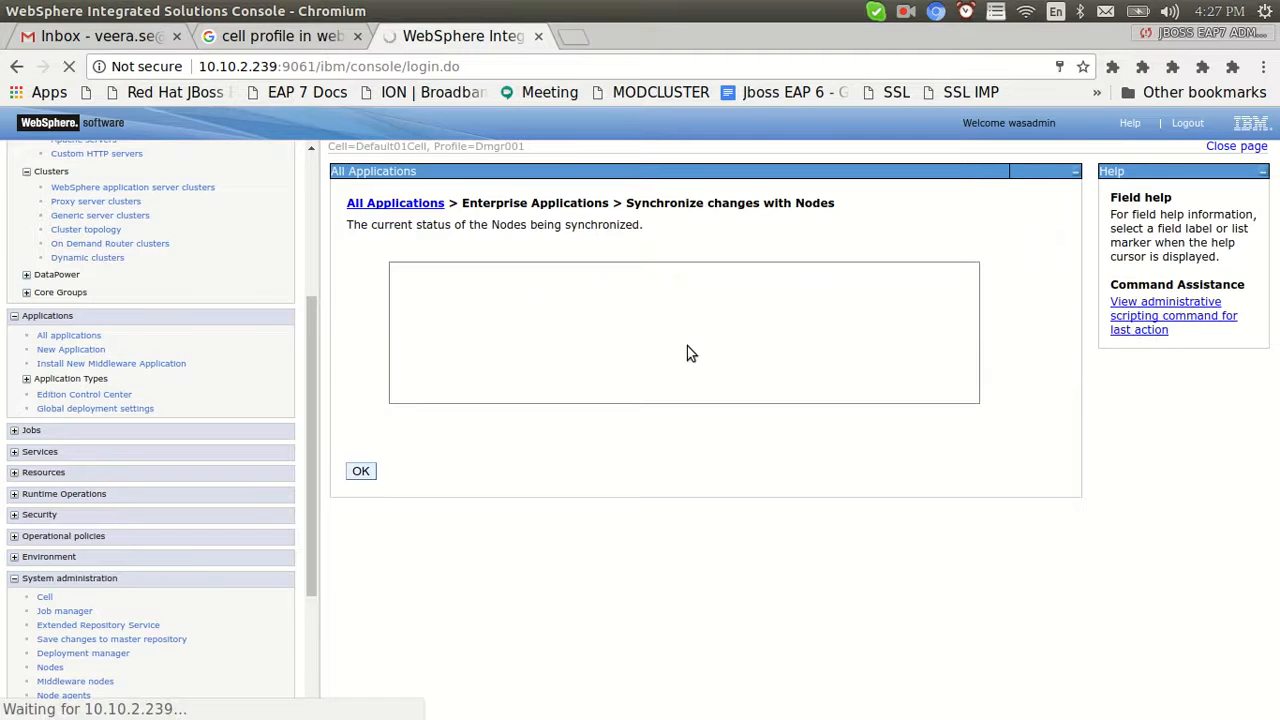
pyautogui.hotkey('alt', 'Tab')
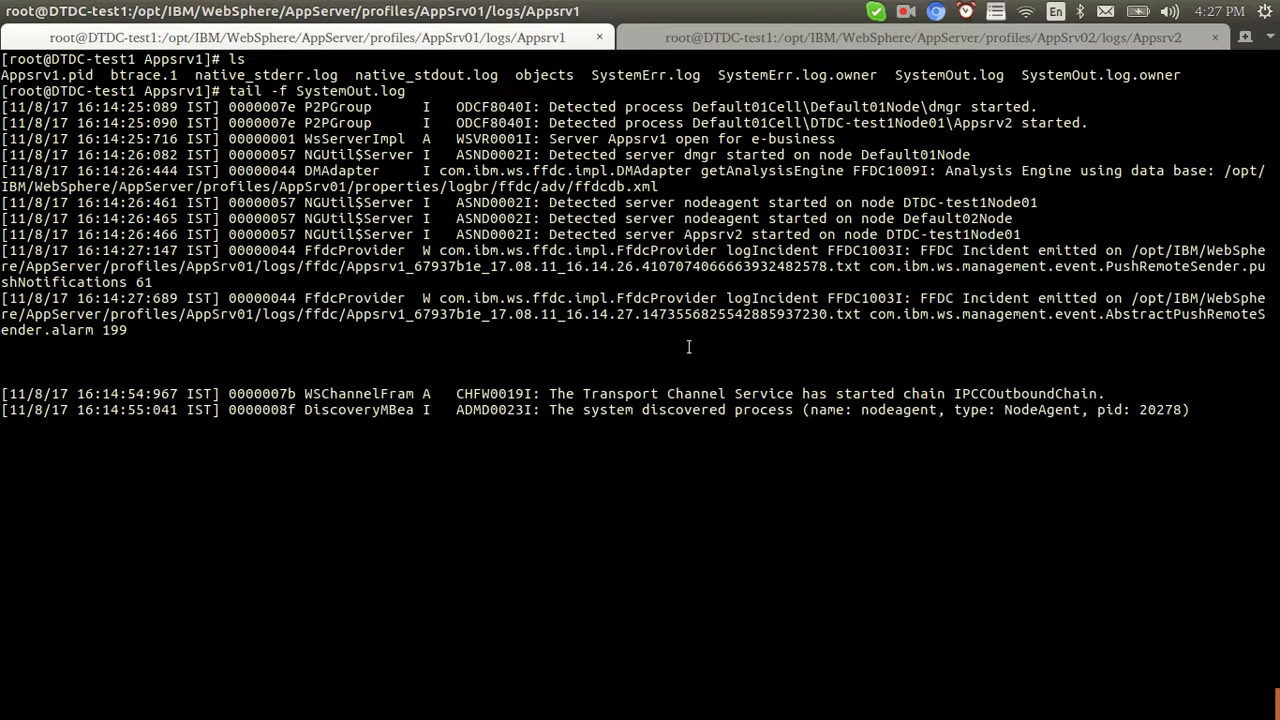
pyautogui.hotkey('alt', 'Tab')
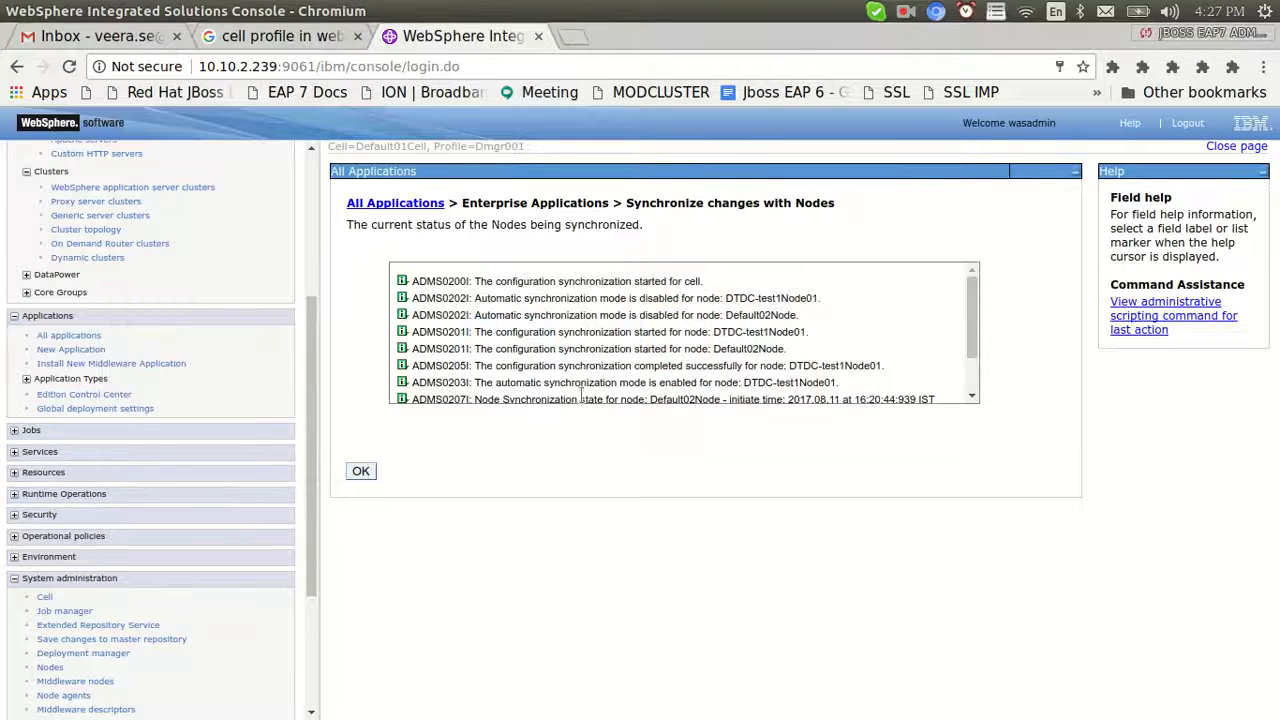
pyautogui.click(363, 470)
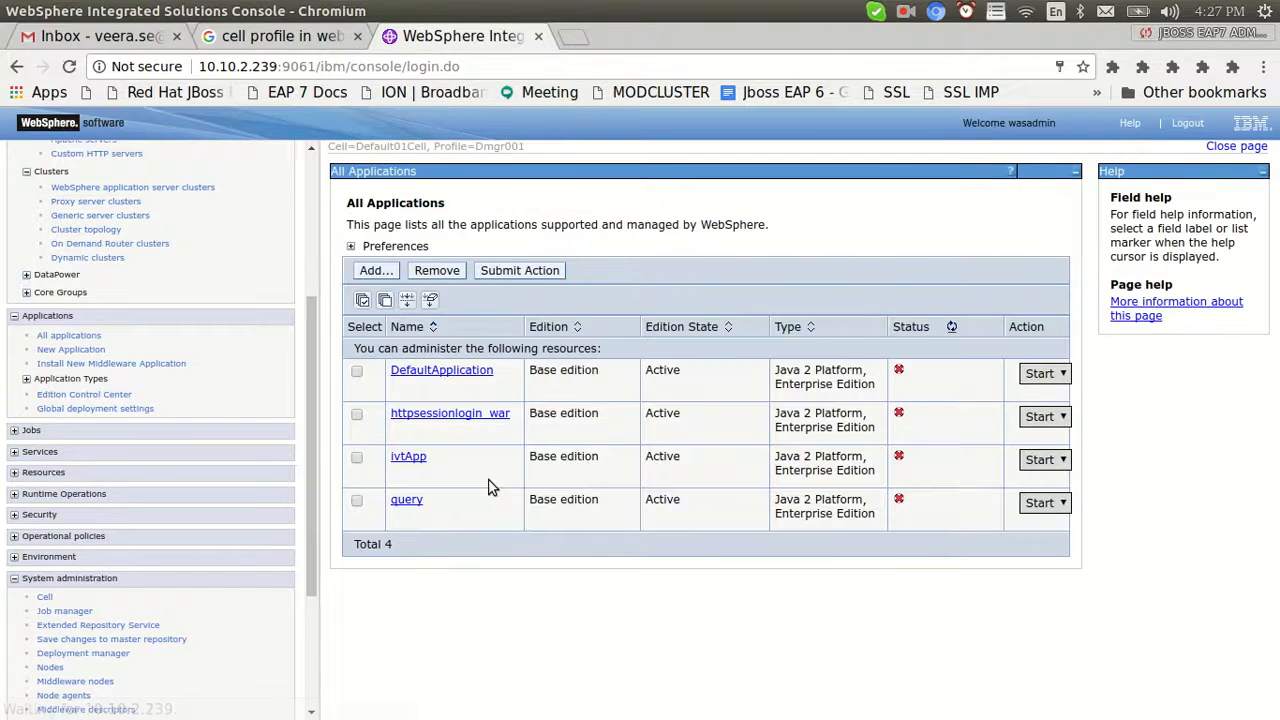
# Start httpsessionlogin_war and watch Appsrv2's log for the startup
pyautogui.click(357, 414)
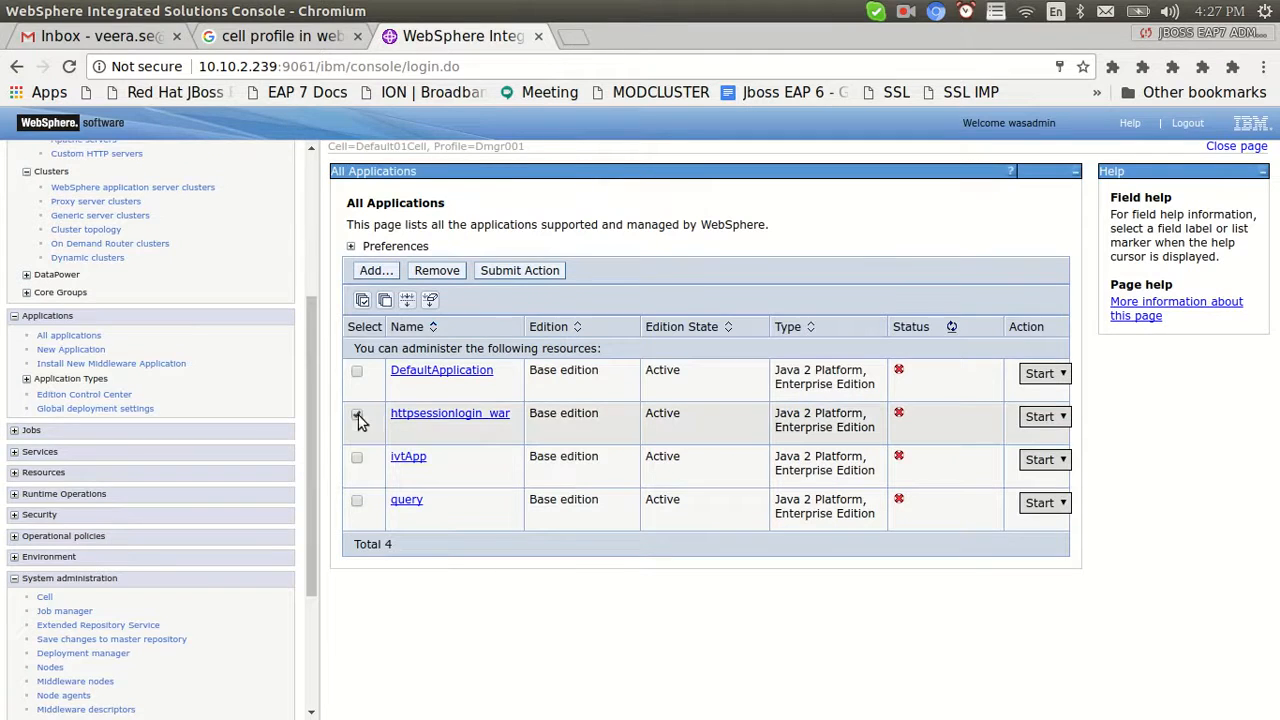
pyautogui.click(505, 277)
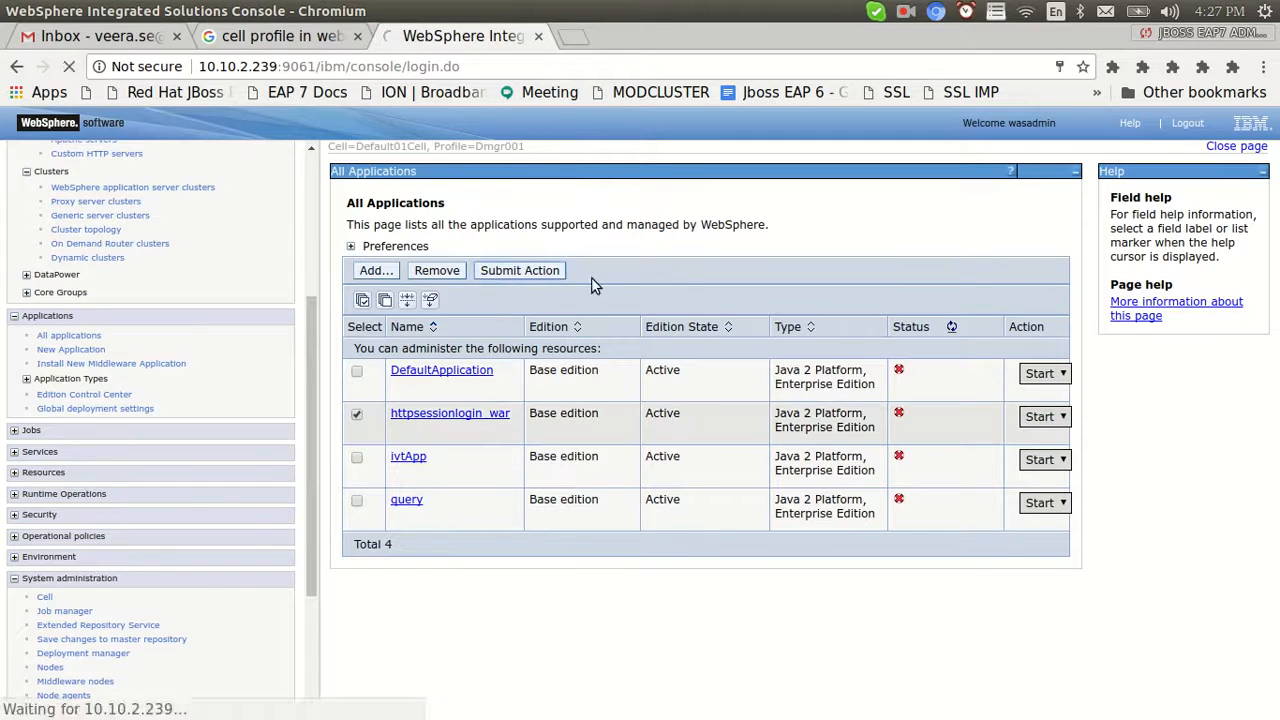
pyautogui.hotkey('alt', 'Tab')
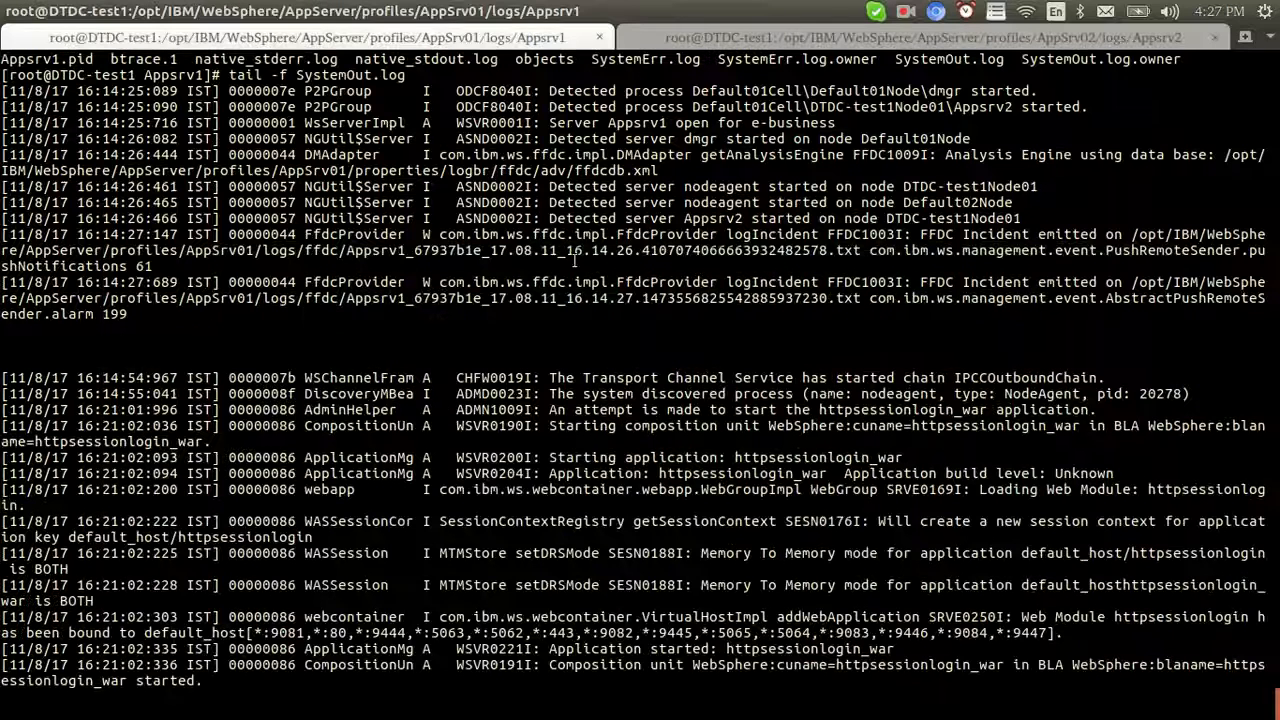
pyautogui.click(722, 36)
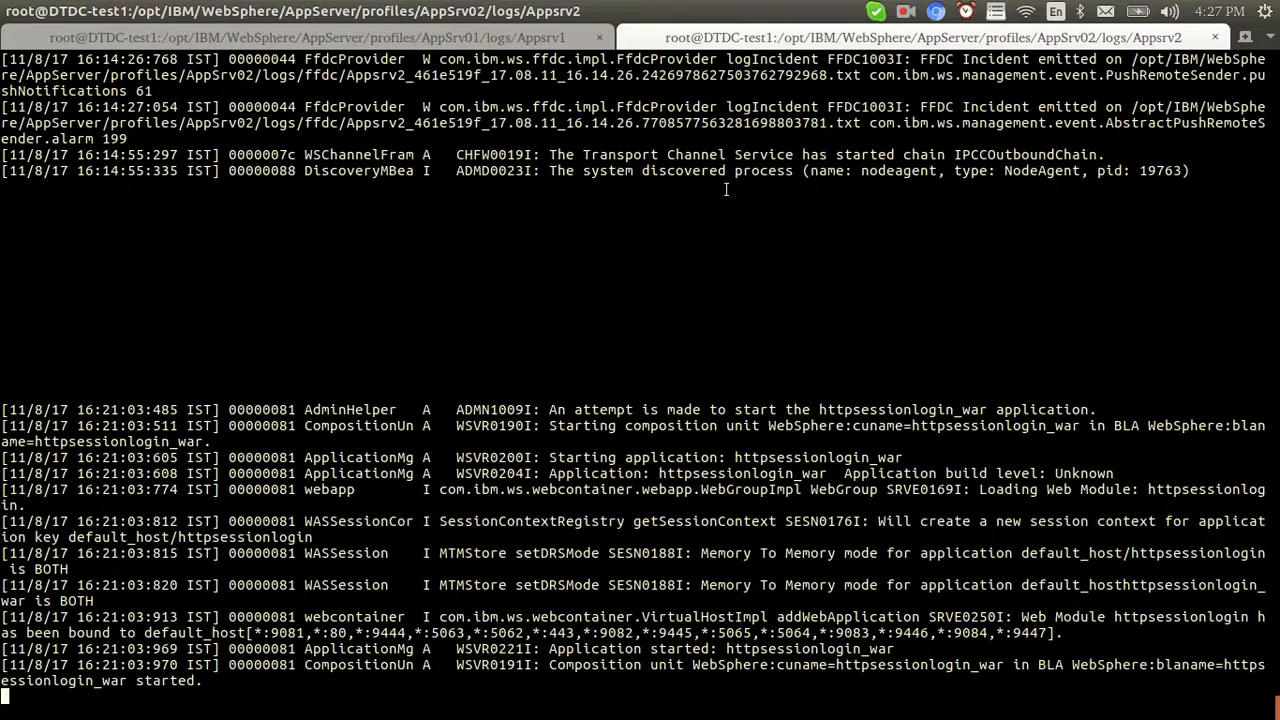
pyautogui.hotkey('alt', 'Tab')
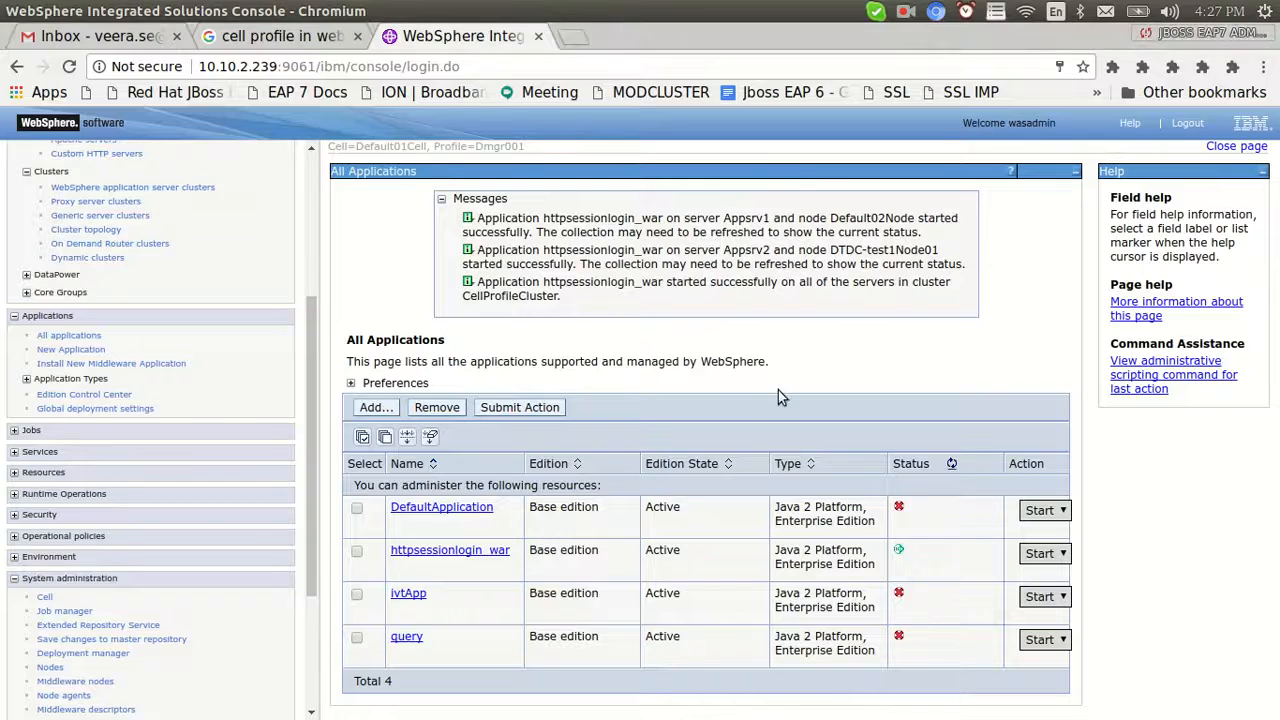
# Verify httpsessionlogin_war is listed under Installed applications for both Appsrv1 and Appsrv2
pyautogui.moveTo(314, 366); pyautogui.dragTo(266, 177)
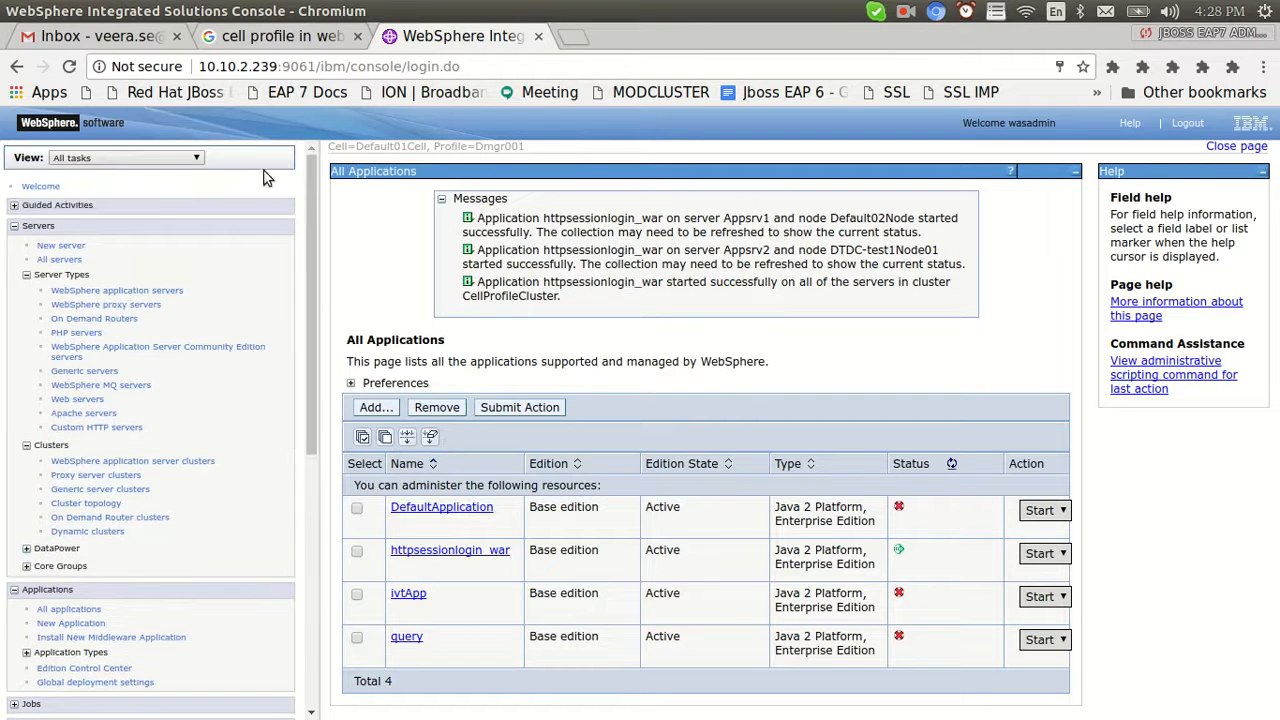
pyautogui.click(120, 290)
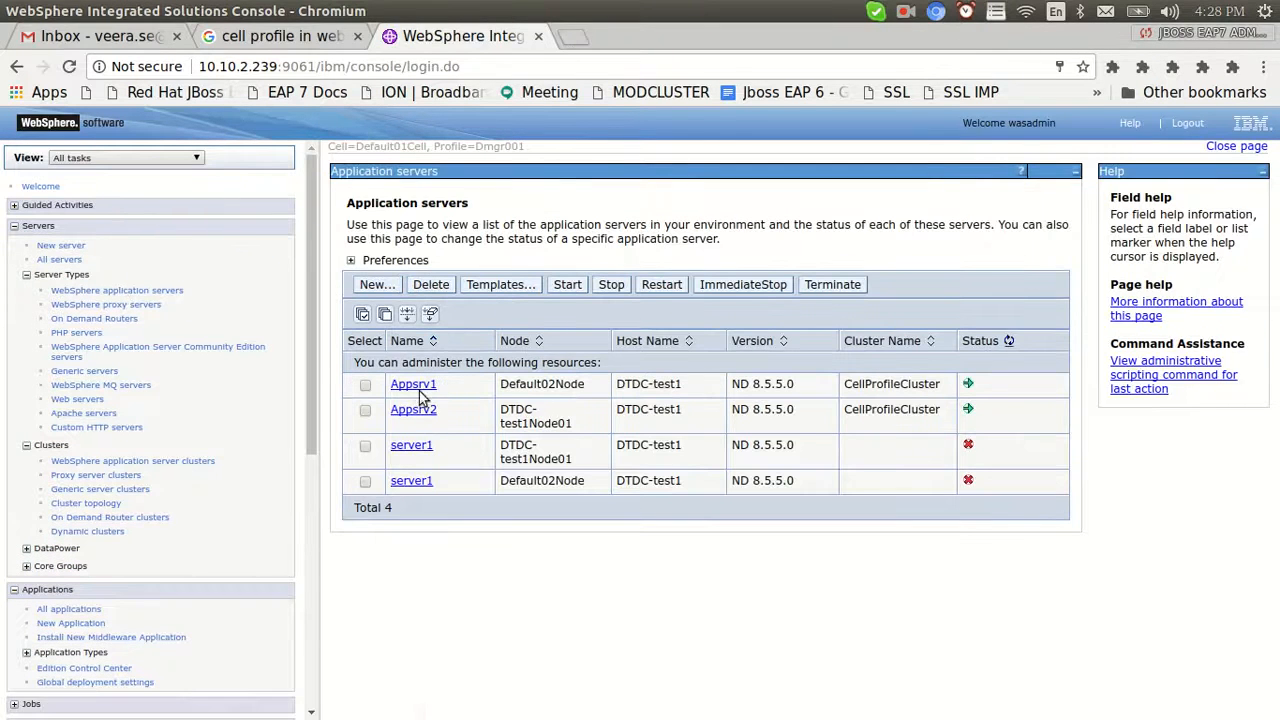
pyautogui.click(416, 387)
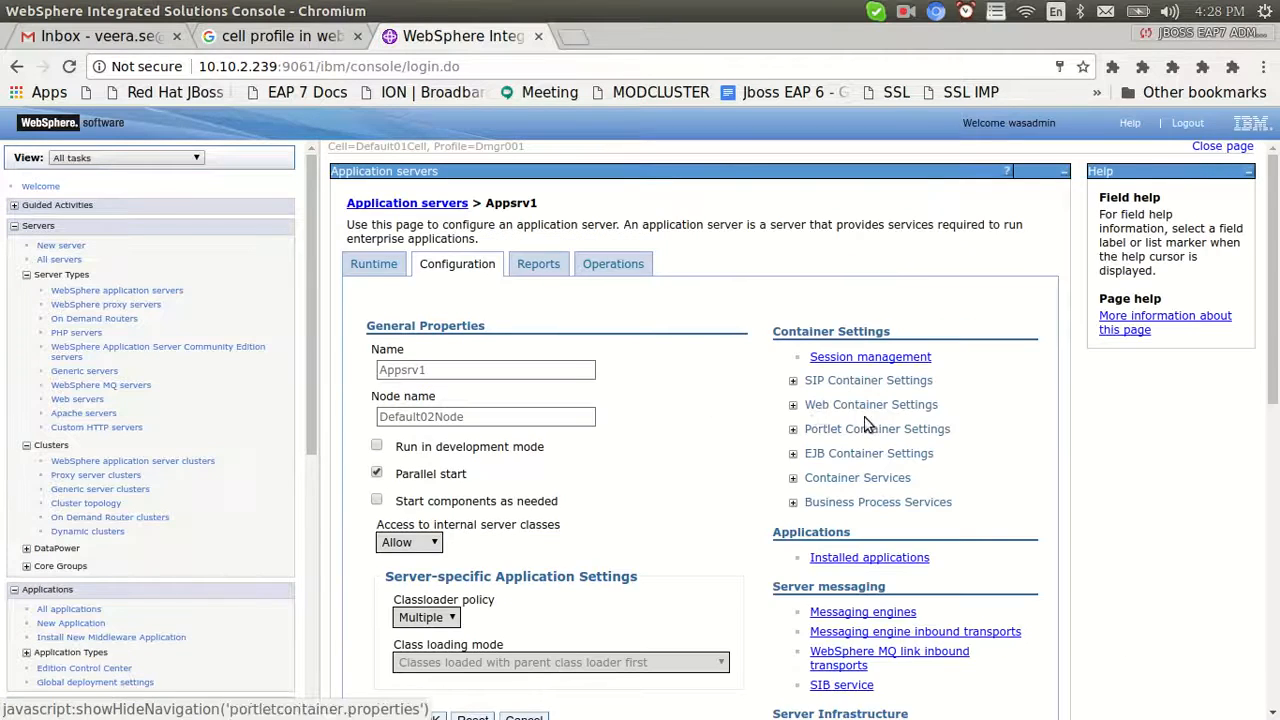
pyautogui.click(838, 562)
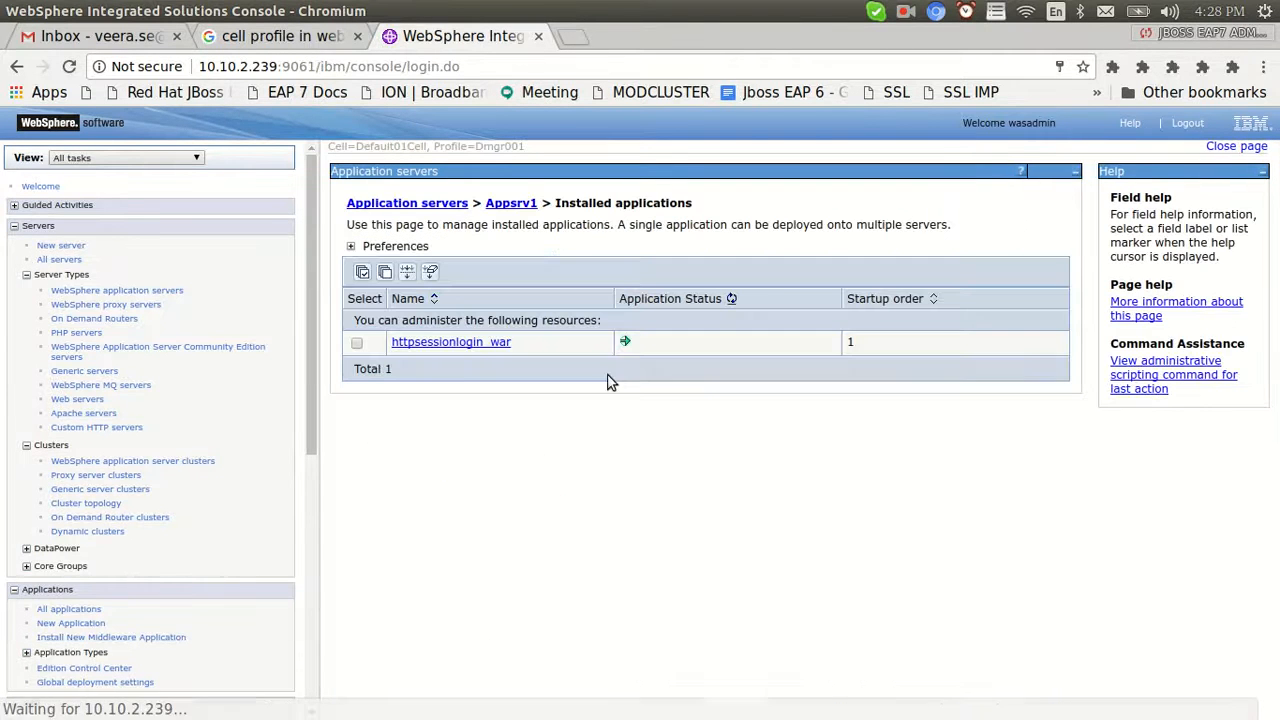
pyautogui.click(420, 205)
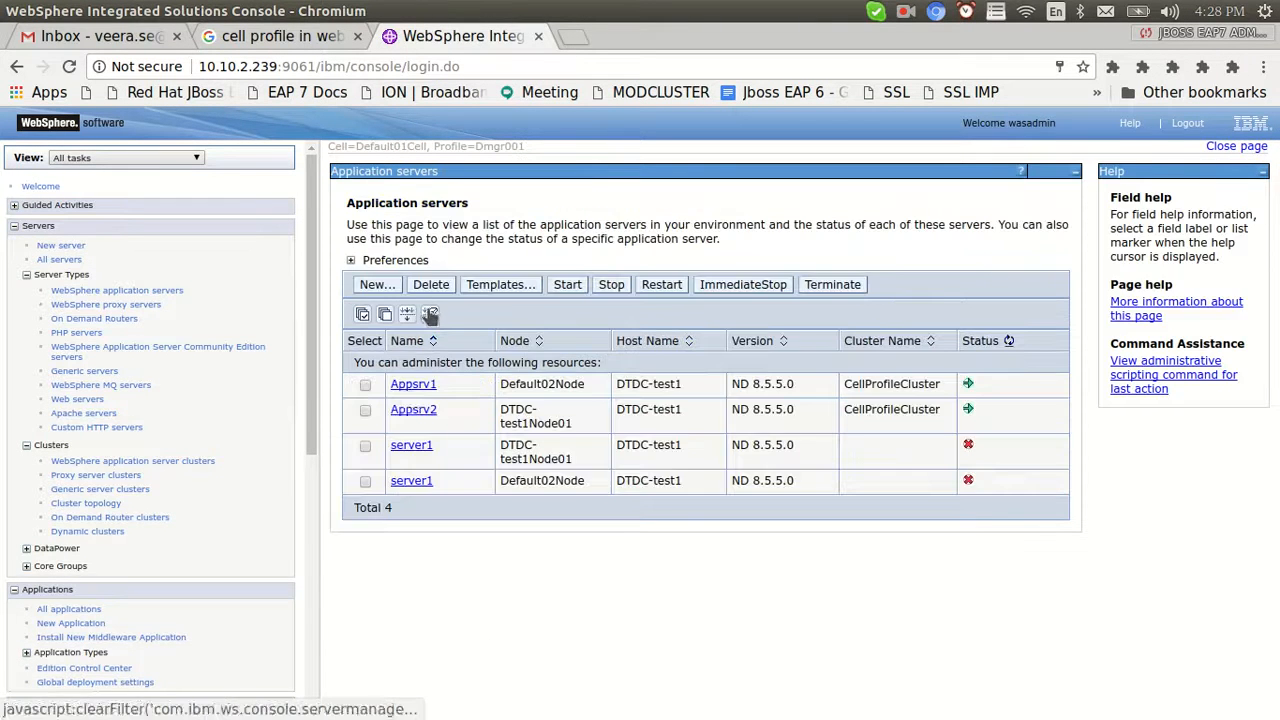
pyautogui.click(413, 412)
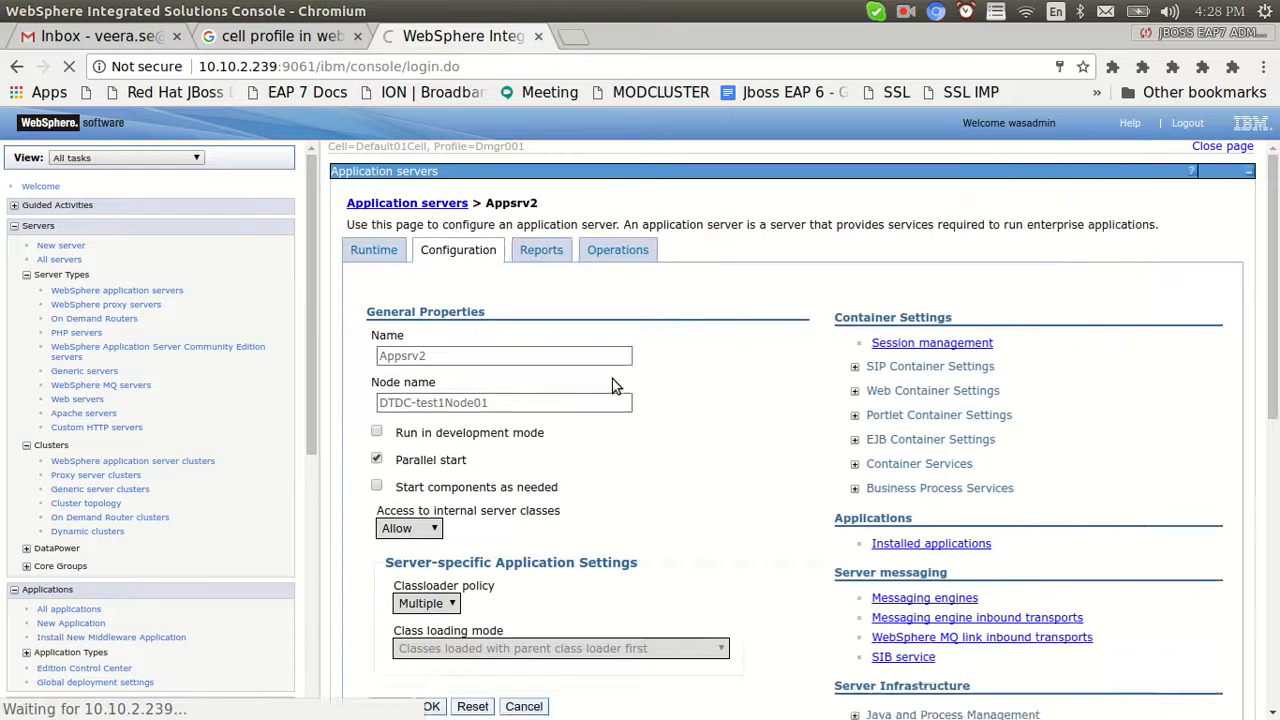
pyautogui.click(846, 564)
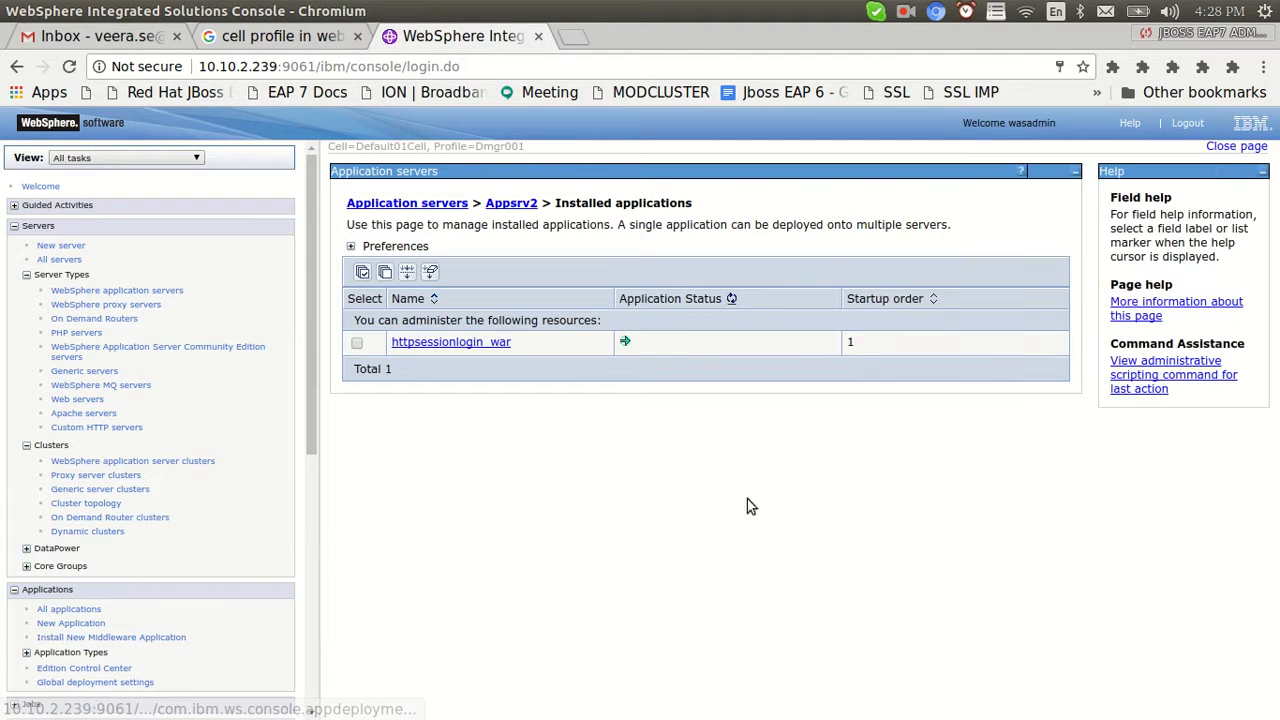
pyautogui.click(358, 210)
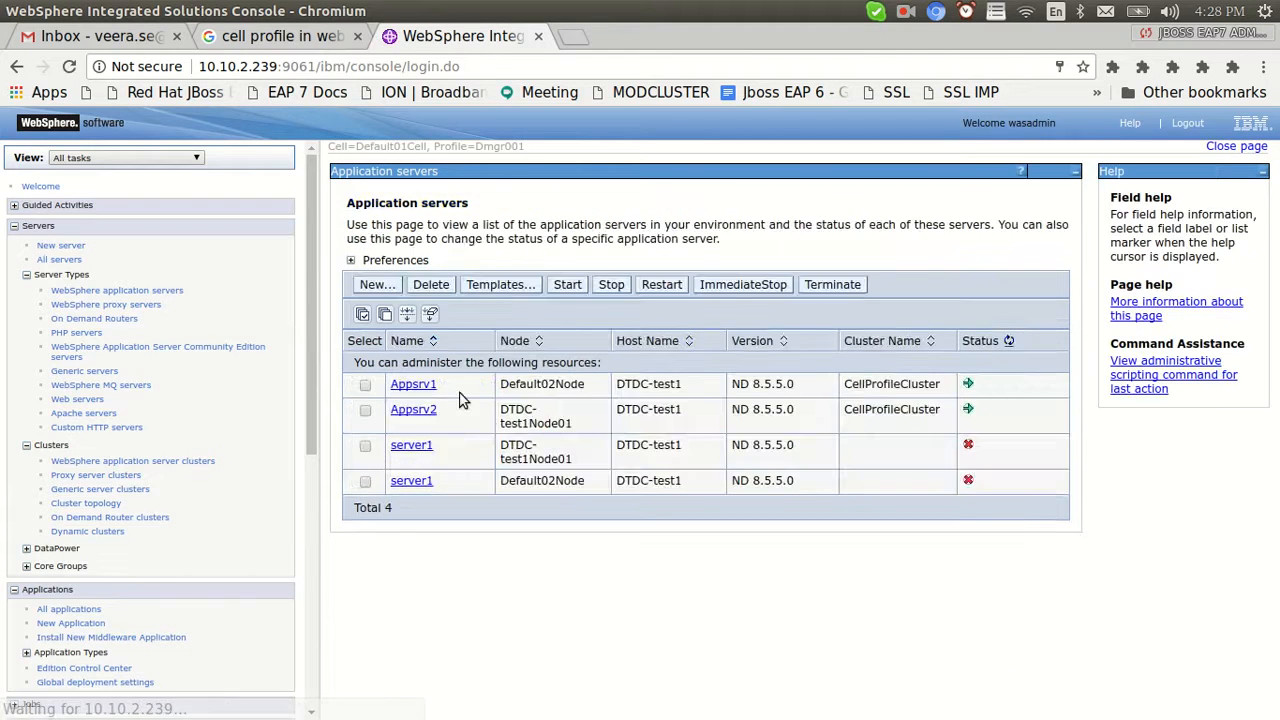
pyautogui.hotkey('alt', 'Tab')
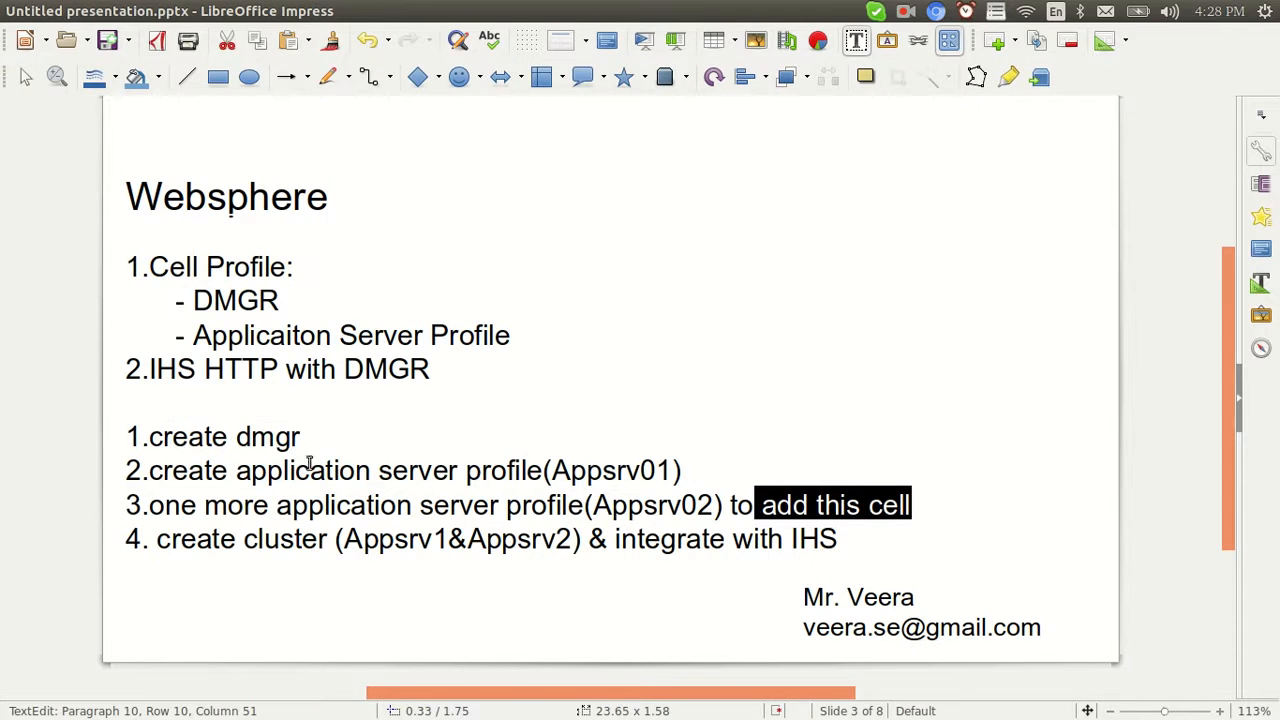
# Highlight the slide's steps: create dmgr, add this cell, Appsrv1&Appsrv2 cluster members, integrate
pyautogui.click(300, 437)
pyautogui.moveTo(300, 437); pyautogui.dragTo(148, 437)
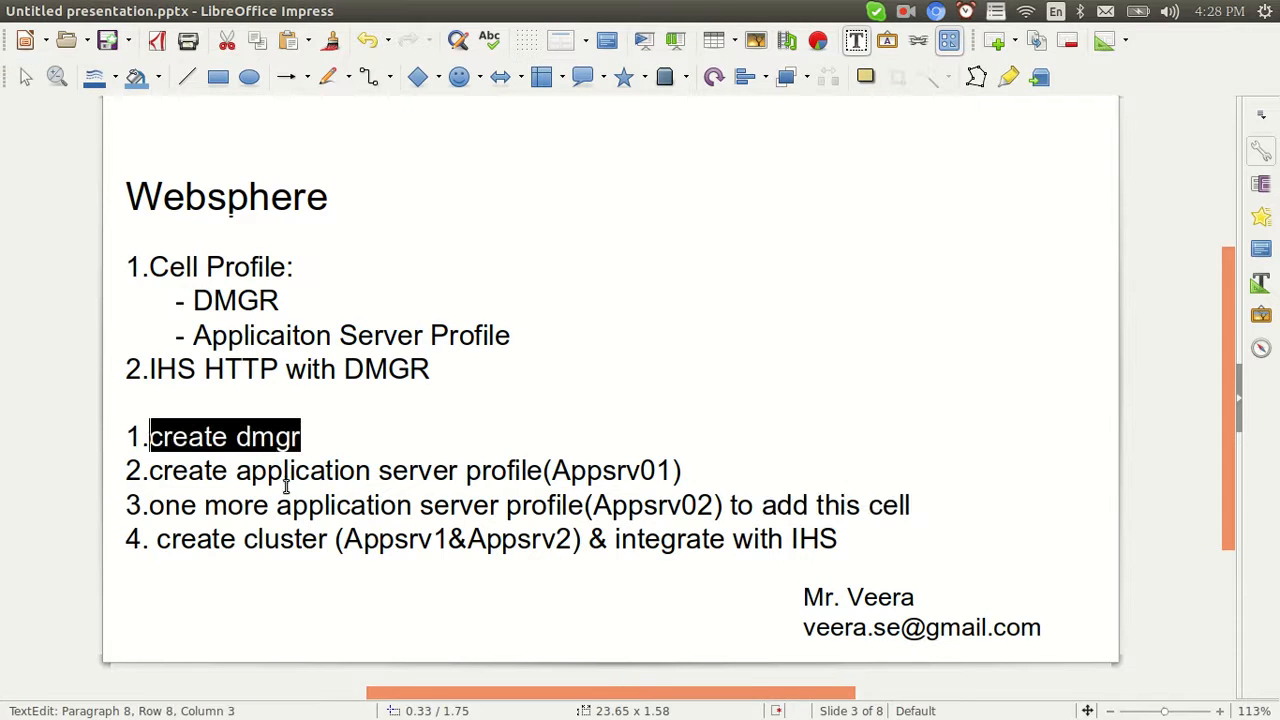
pyautogui.moveTo(205, 471); pyautogui.dragTo(189, 437)
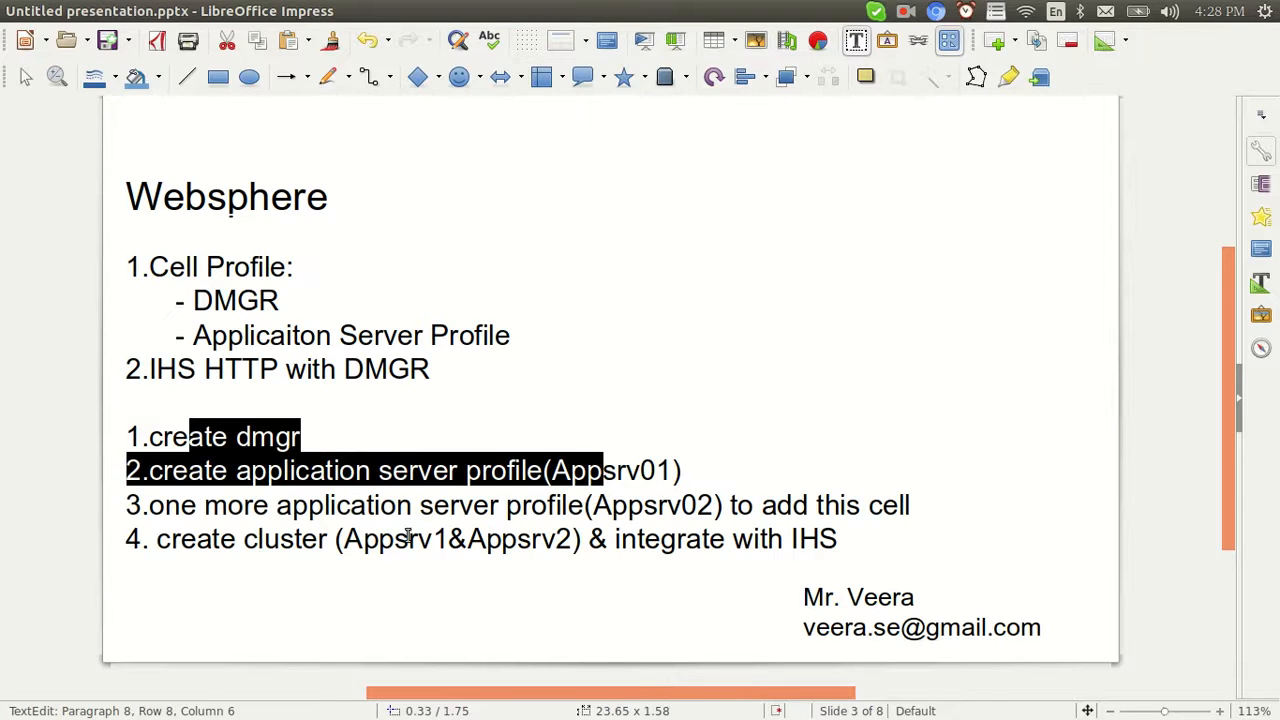
pyautogui.moveTo(258, 508); pyautogui.dragTo(645, 512)
pyautogui.moveTo(908, 510); pyautogui.dragTo(752, 508)
pyautogui.moveTo(257, 538); pyautogui.dragTo(281, 540)
pyautogui.moveTo(380, 538); pyautogui.dragTo(502, 540)
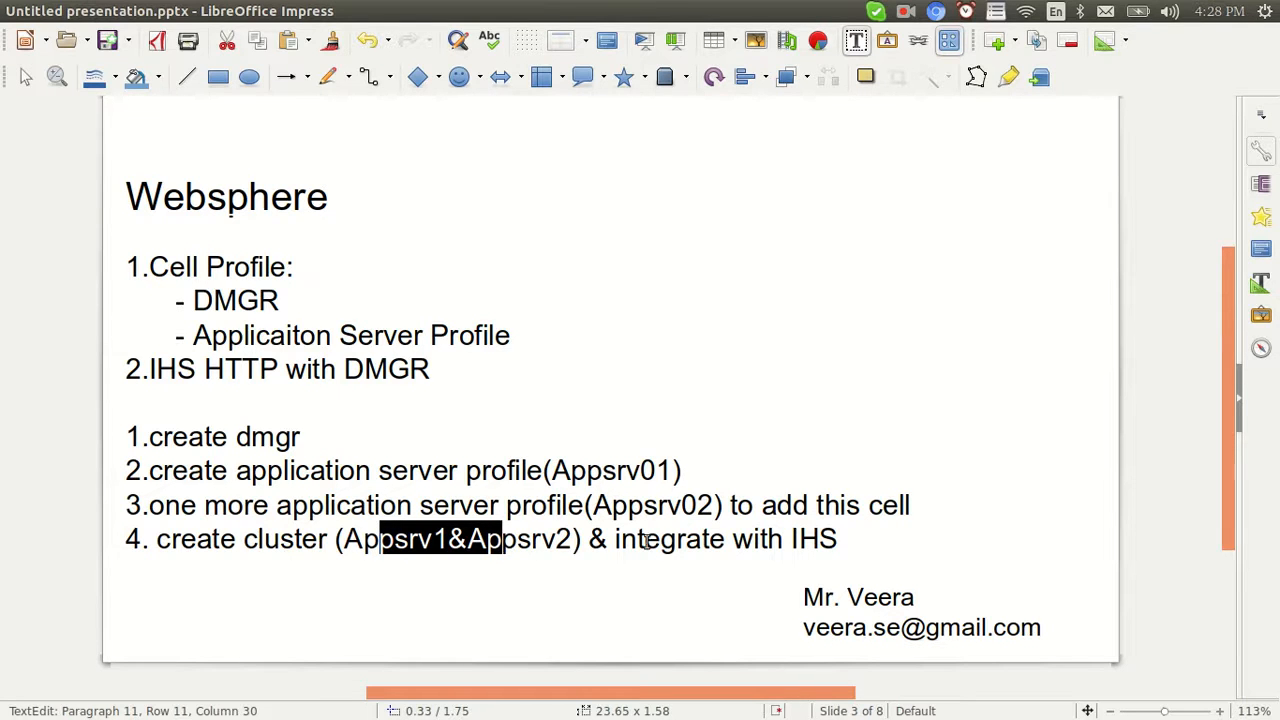
pyautogui.moveTo(626, 538); pyautogui.dragTo(690, 540)
pyautogui.hotkey('alt', 'Tab')
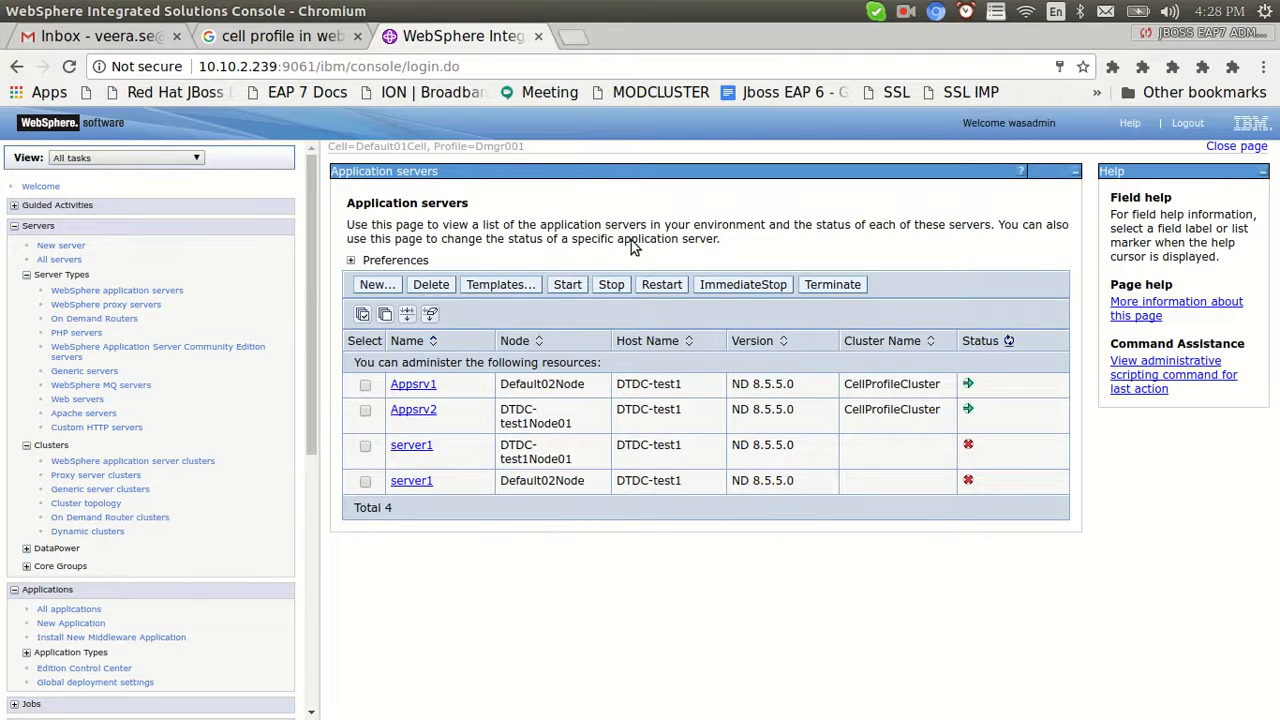
# Open 10.10.2.239/httpsessionlogin in a new tab, log in as admin, and open Profile
pyautogui.click(572, 37)
pyautogui.write('10.10')
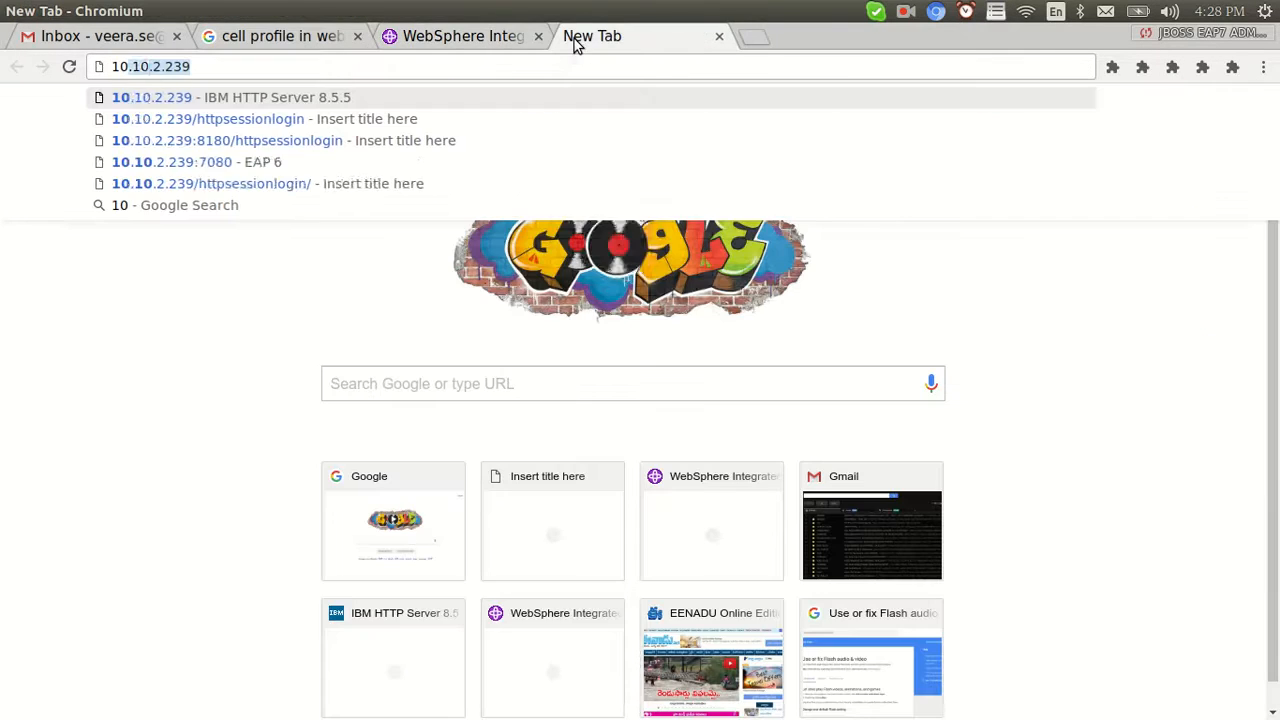
pyautogui.write('.2.239/htt')
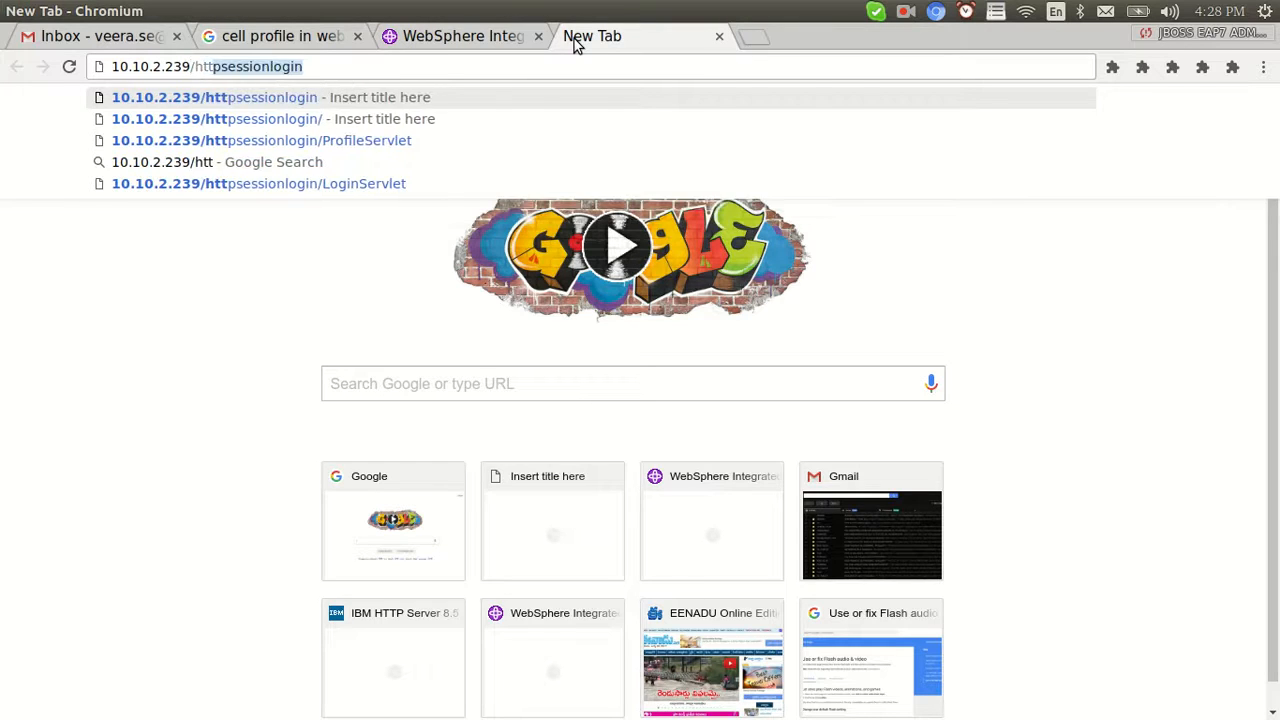
pyautogui.press('Return')
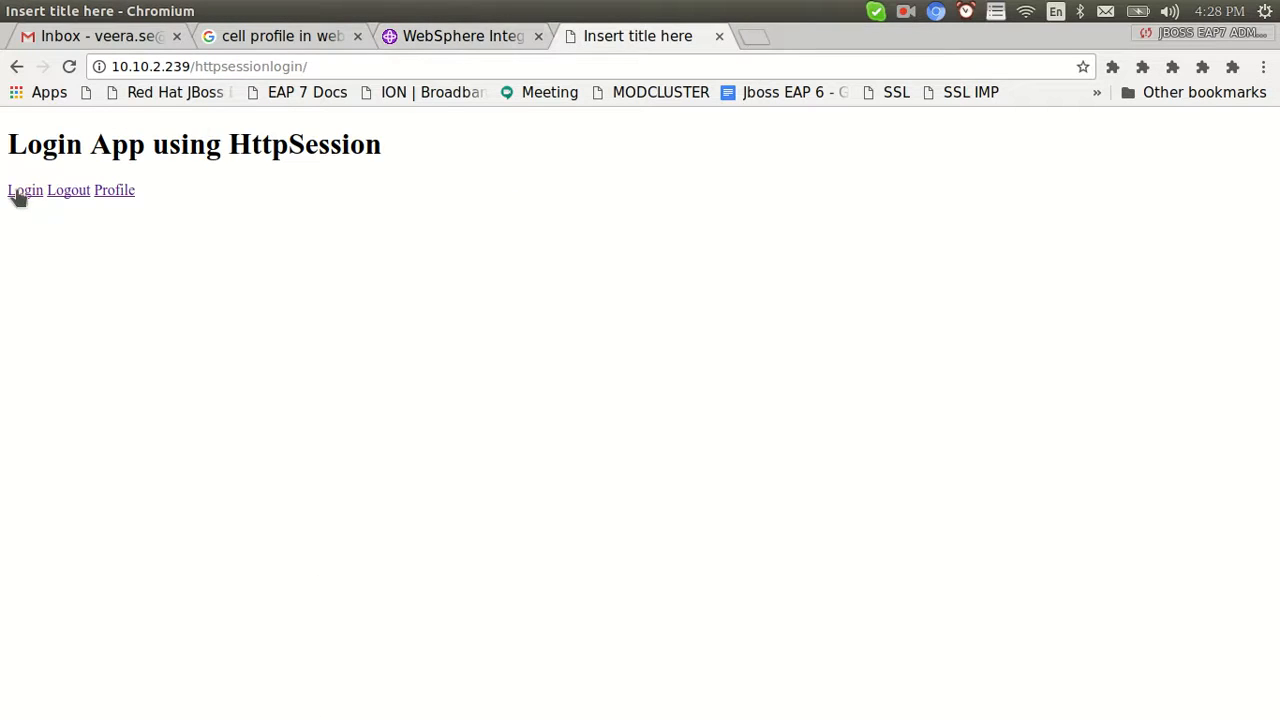
pyautogui.click(18, 190)
pyautogui.click(110, 124)
pyautogui.write('admin')
pyautogui.press('Tab')
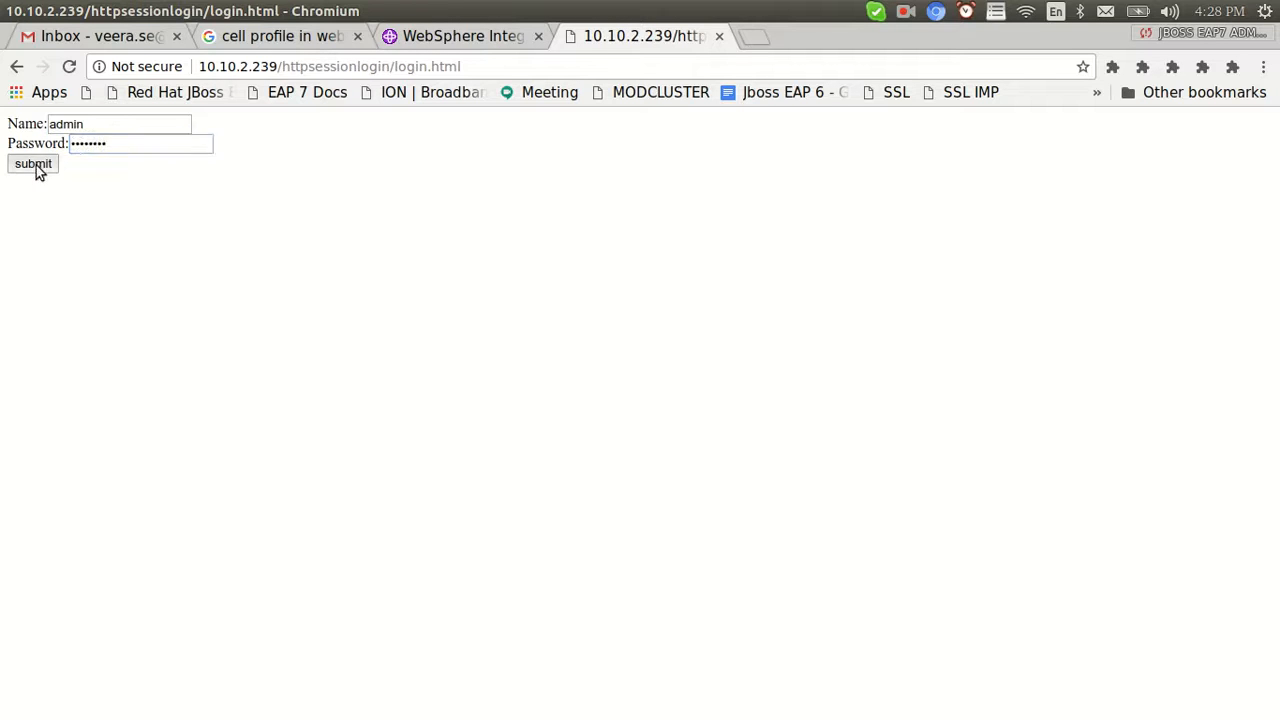
pyautogui.click(33, 164)
pyautogui.click(114, 123)
# Mark the server log with blank lines, then log out, log back in and reopen Profile
pyautogui.hotkey('alt', 'Tab')
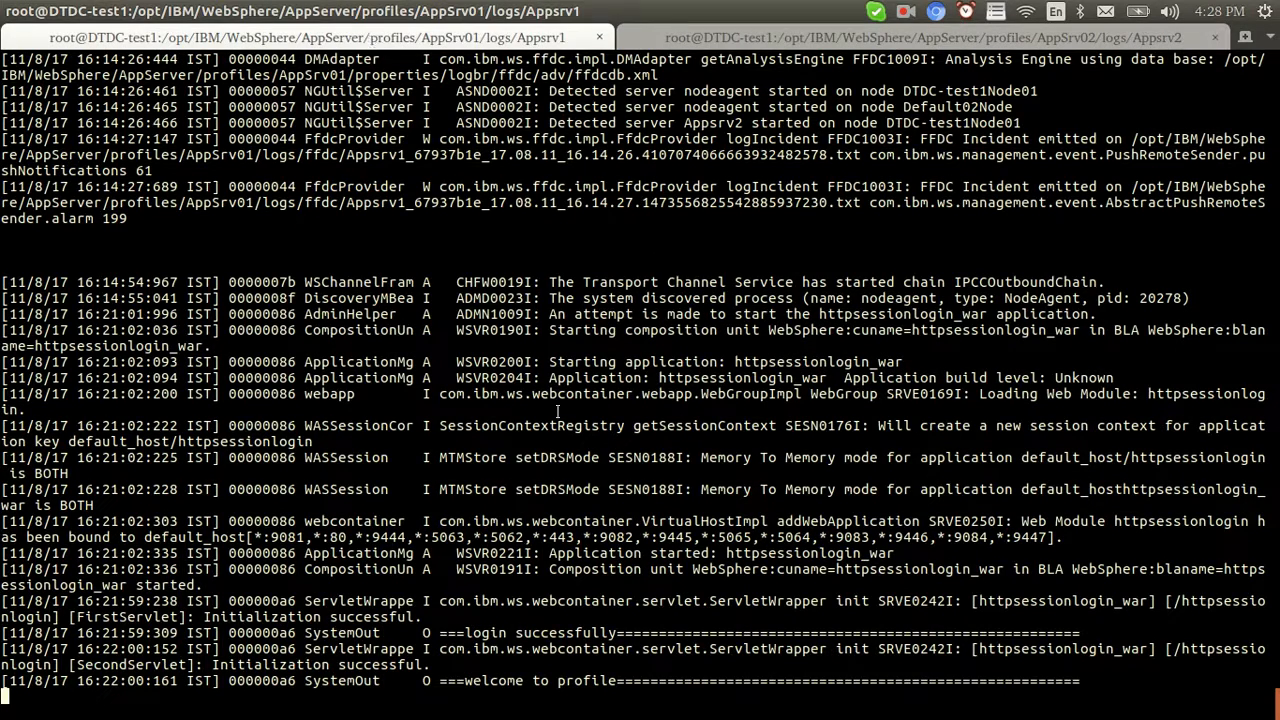
pyautogui.press('Return')
pyautogui.press('Return')
pyautogui.press('Return')
pyautogui.press('Return')
pyautogui.hotkey('alt', 'Tab')
pyautogui.click(68, 122)
pyautogui.click(25, 122)
pyautogui.click(98, 125)
pyautogui.write('admin')
pyautogui.press('Tab')
pyautogui.write('ad')
pyautogui.click(33, 165)
pyautogui.click(128, 121)
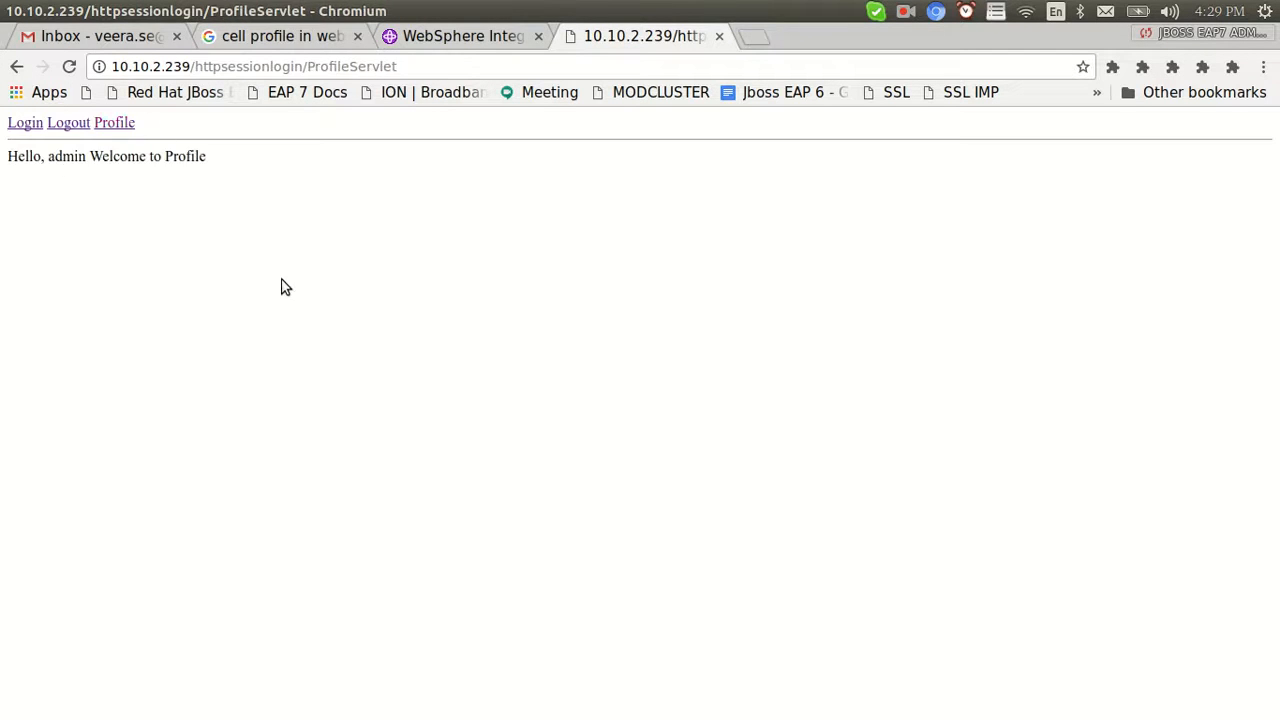
# Check the Appsrv1 and Appsrv2 logs for the login and profile requests
pyautogui.hotkey('alt', 'Tab')
pyautogui.hotkey('alt', 'Tab')
pyautogui.moveTo(307, 64); pyautogui.dragTo(100, 52)
pyautogui.hotkey('ctrl', 'c')
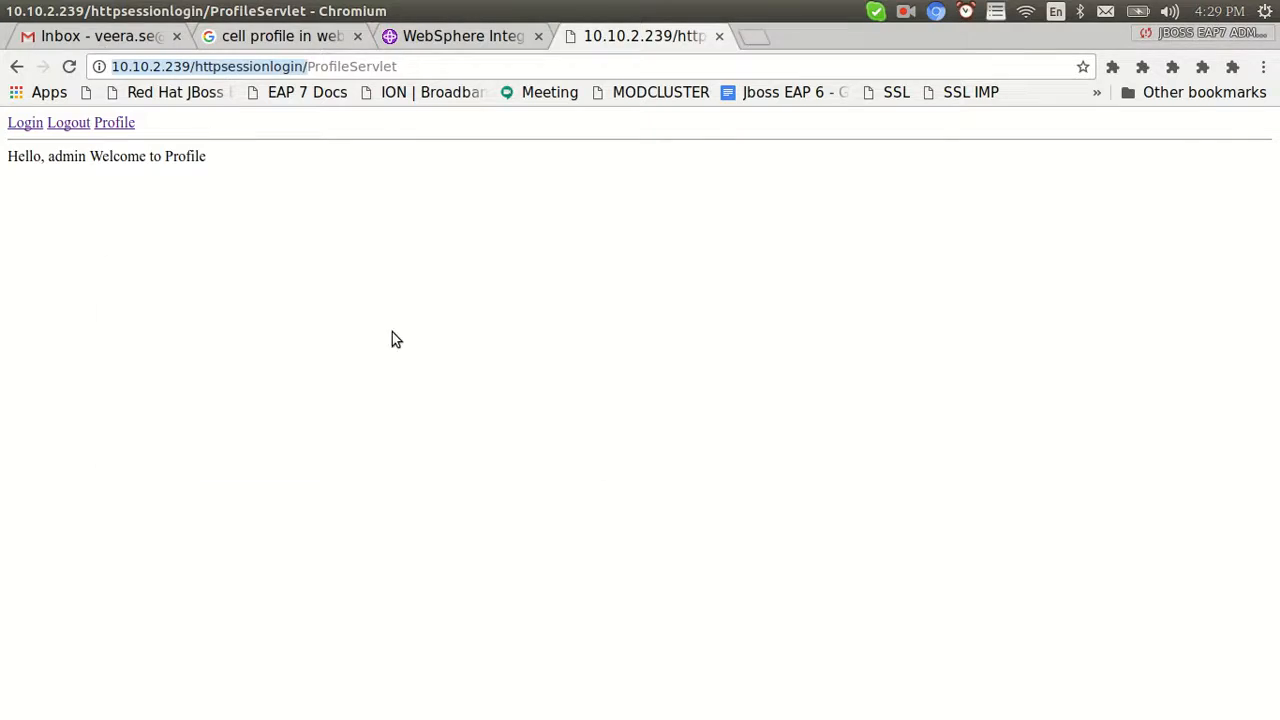
pyautogui.hotkey('alt', 'Tab')
pyautogui.click(710, 36)
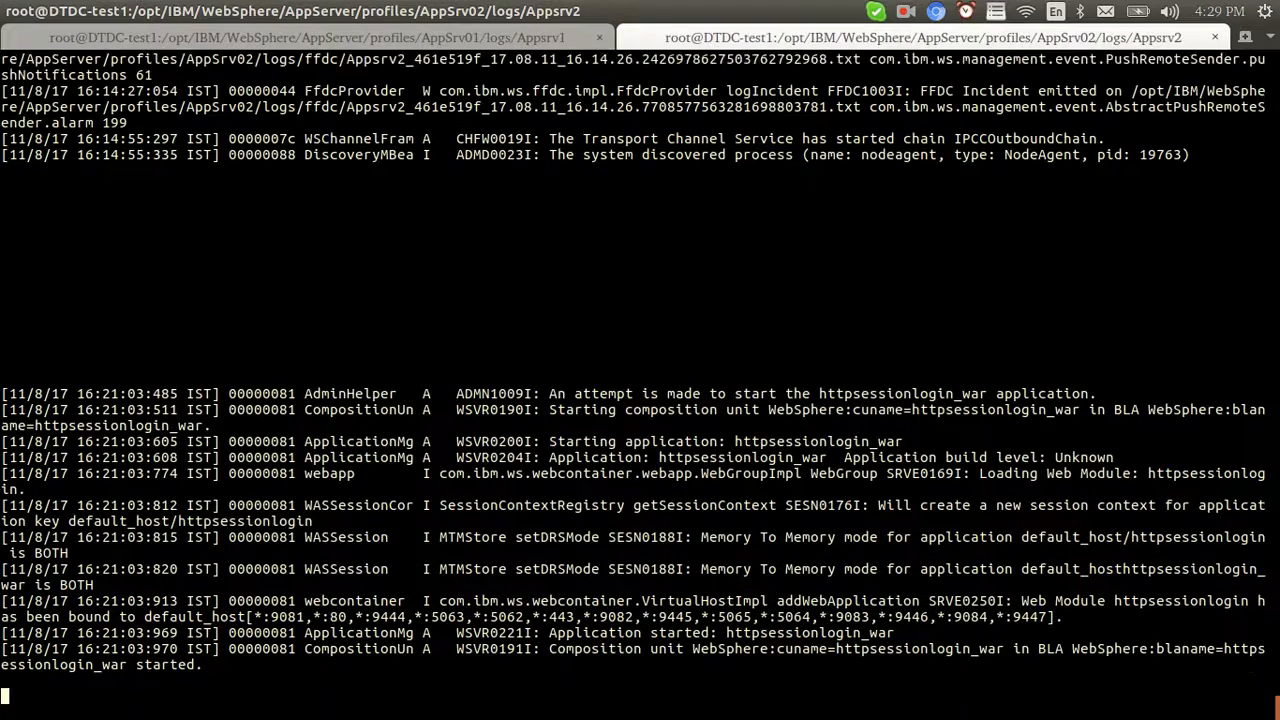
pyautogui.hotkey('alt', 'Tab')
pyautogui.hotkey('alt', 'Tab')
pyautogui.hotkey('alt', 'Tab')
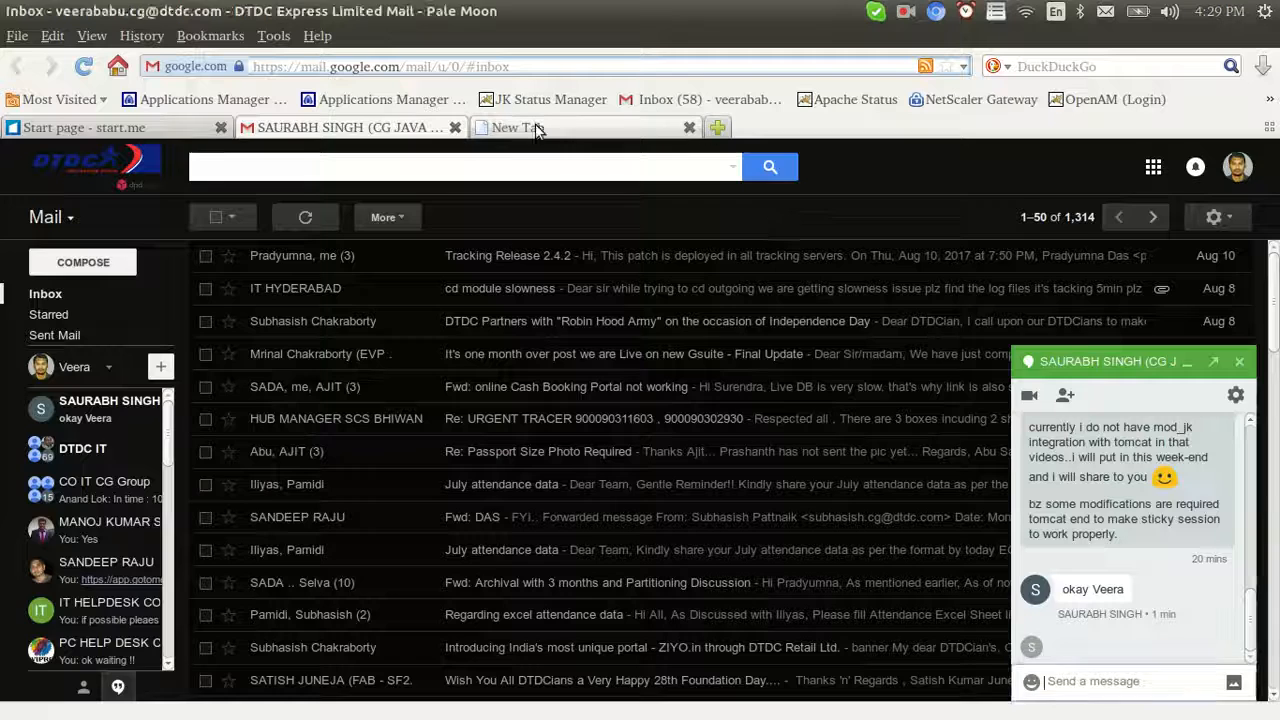
pyautogui.click(518, 127)
pyautogui.hotkey('ctrl', 'v')
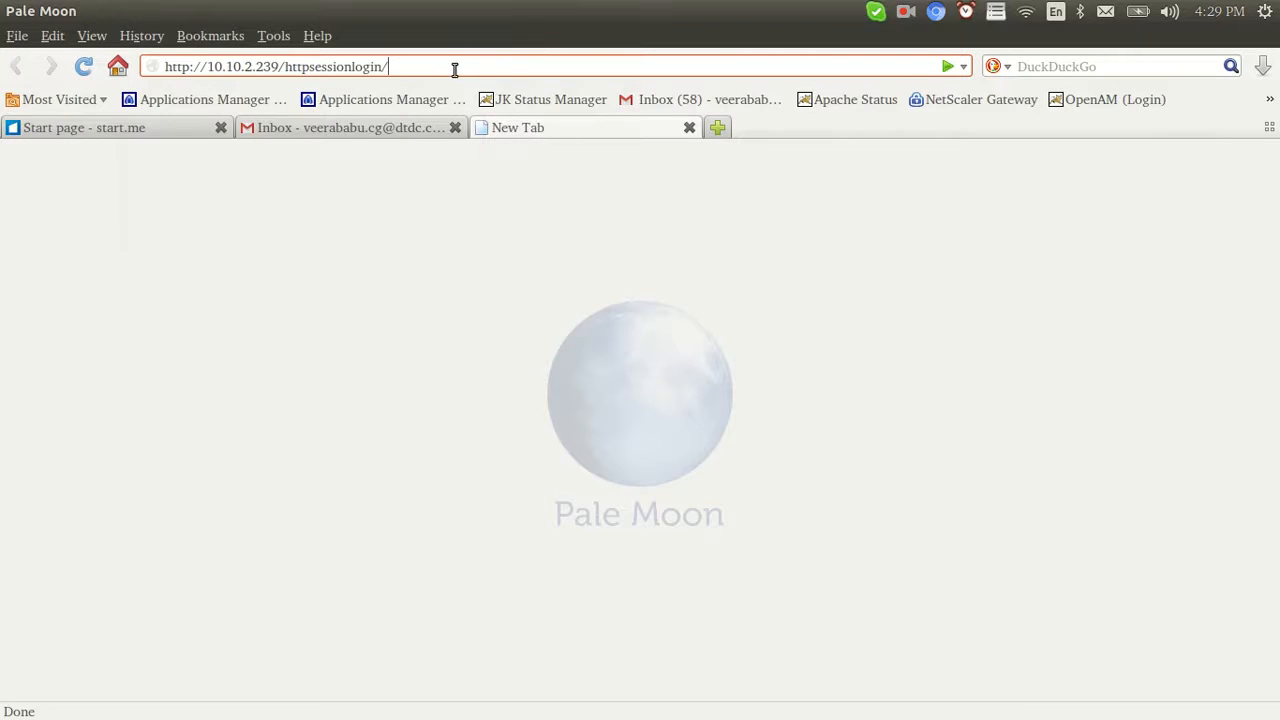
pyautogui.press('Return')
pyautogui.click(26, 224)
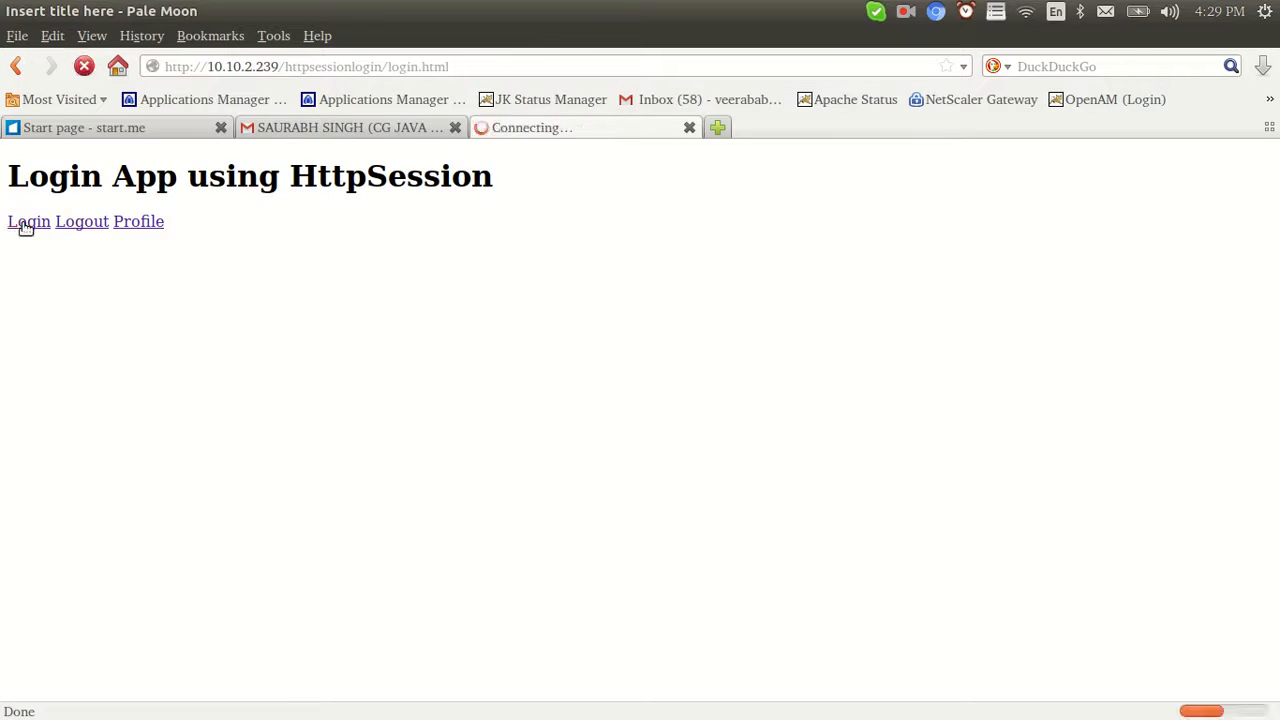
pyautogui.click(94, 157)
pyautogui.write('admin')
pyautogui.press('Tab')
pyautogui.write('1234567')
pyautogui.click(36, 211)
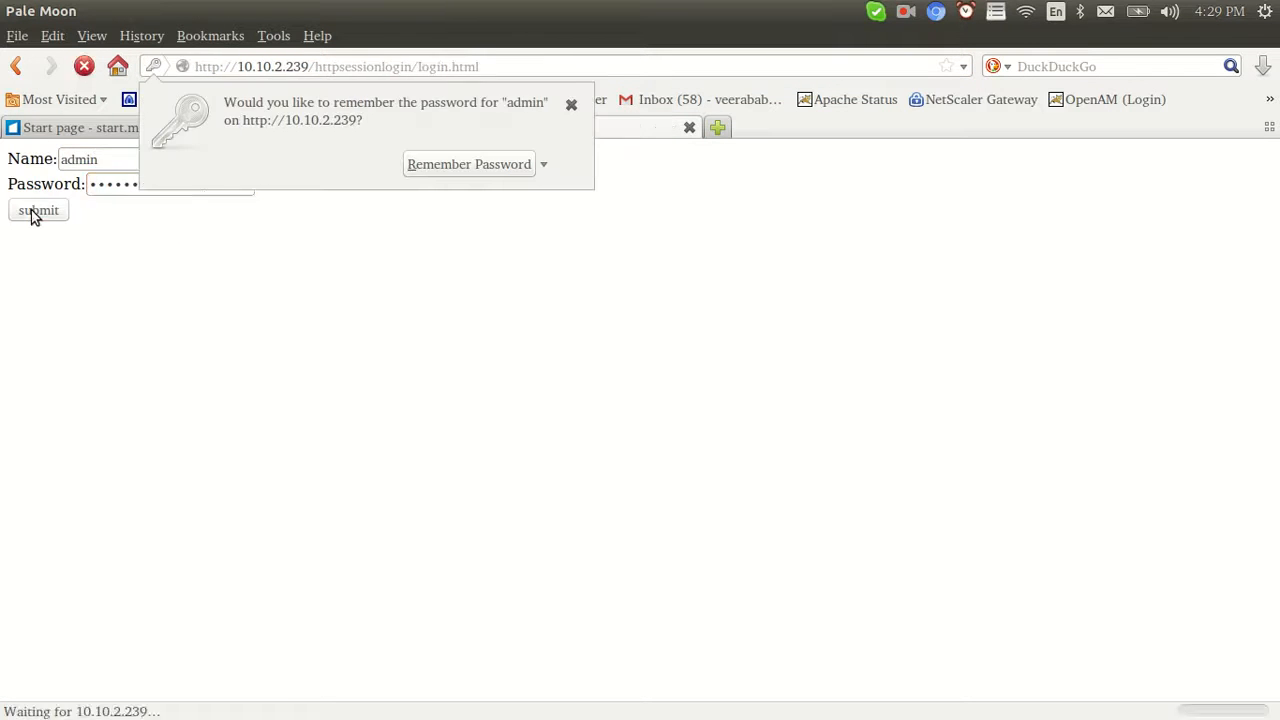
pyautogui.click(329, 256)
# Open the app's profile page, then check the Appsrv2 log in the terminal
pyautogui.click(141, 156)
pyautogui.hotkey('alt', 'Tab')
pyautogui.hotkey('alt', 'Tab')
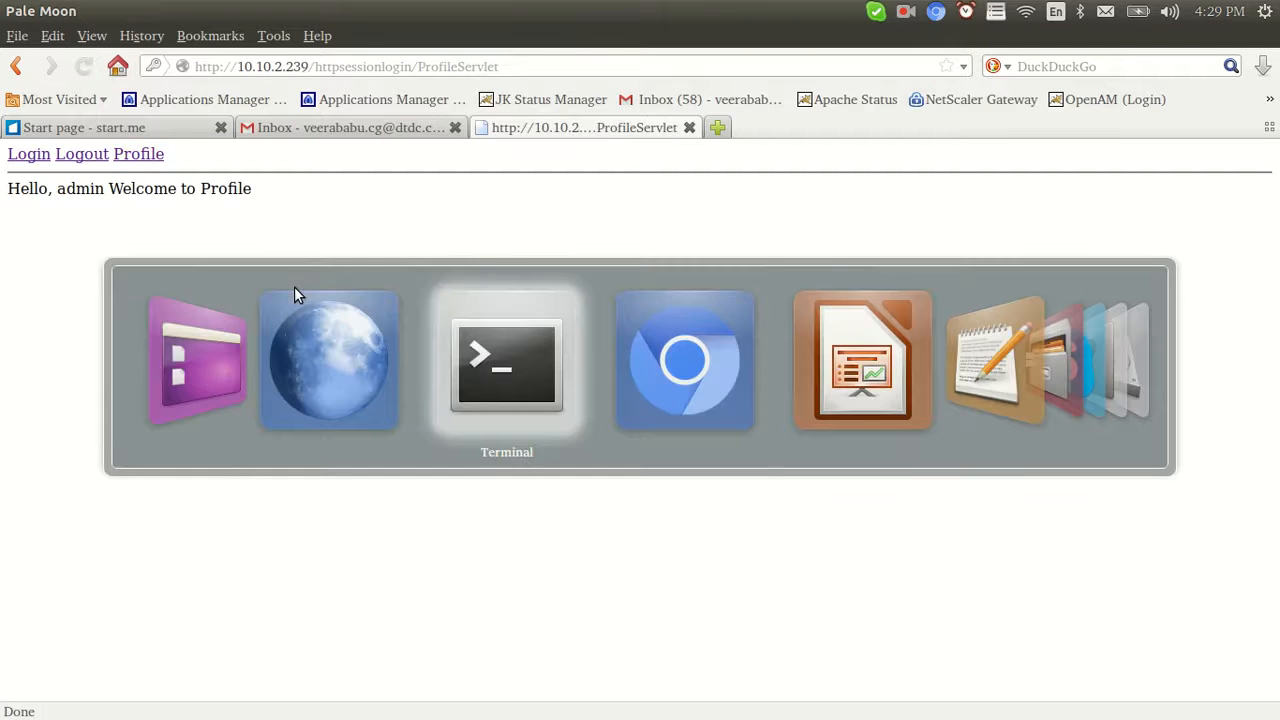
pyautogui.hotkey('alt', 'Tab')
pyautogui.hotkey('alt', 'Tab')
pyautogui.hotkey('alt', 'Tab')
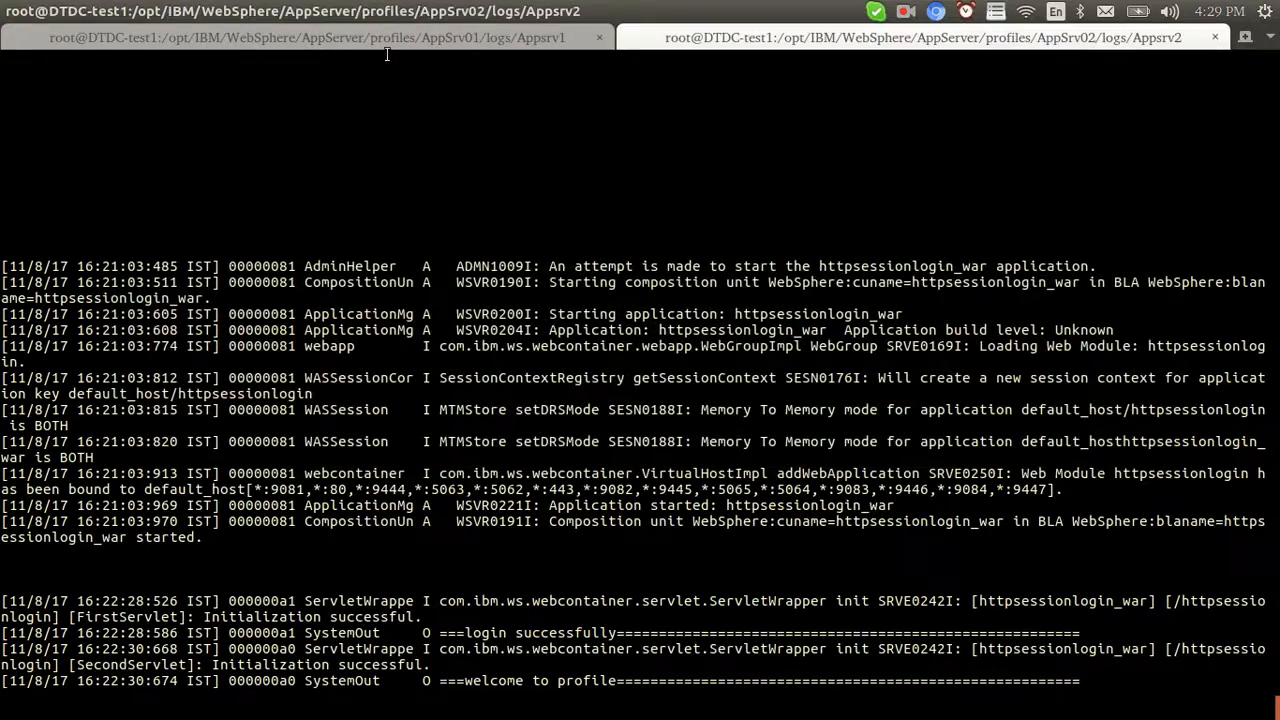
pyautogui.hotkey('ctrl', 'pageup')
pyautogui.click(750, 30)
# Request the profile page again and highlight the new login and profile lines in the Appsrv1 log
pyautogui.hotkey('alt', 'Tab')
pyautogui.hotkey('alt', 'Tab')
pyautogui.hotkey('alt', 'Tab')
pyautogui.hotkey('alt', 'Tab')
pyautogui.click(131, 154)
pyautogui.hotkey('alt', 'Tab')
pyautogui.moveTo(432, 540); pyautogui.dragTo(836, 681)
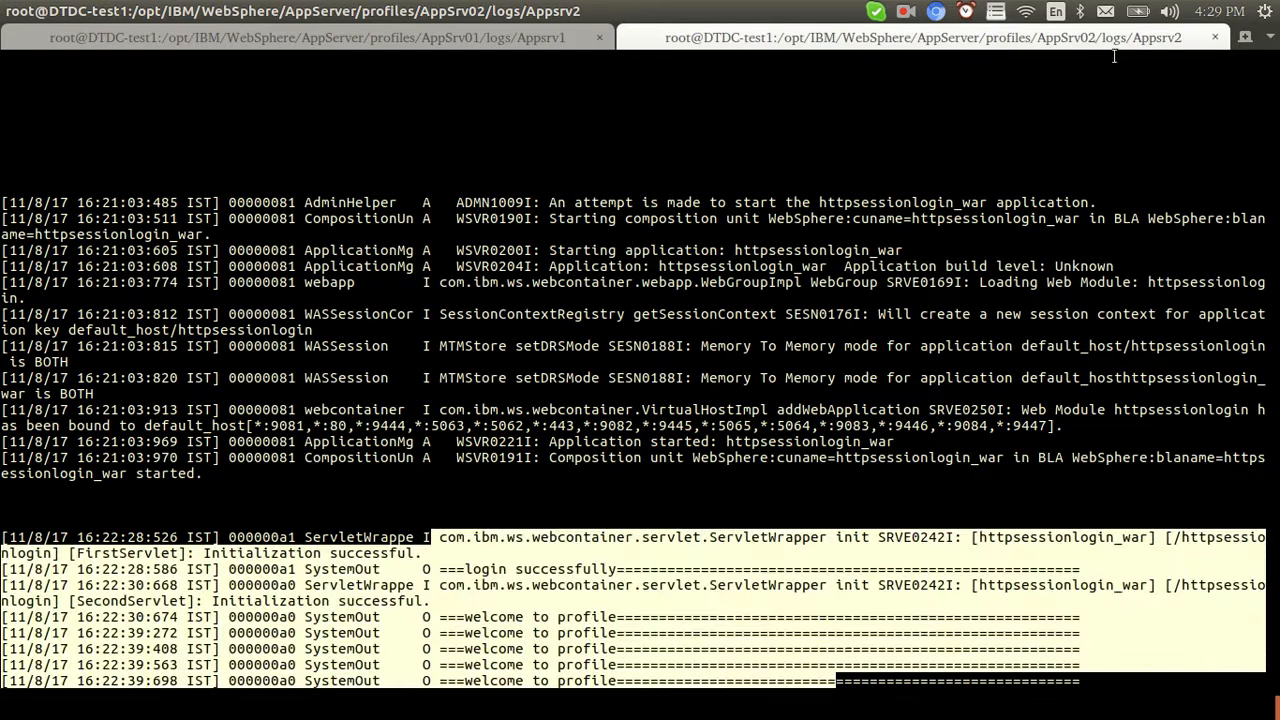
pyautogui.click(425, 44)
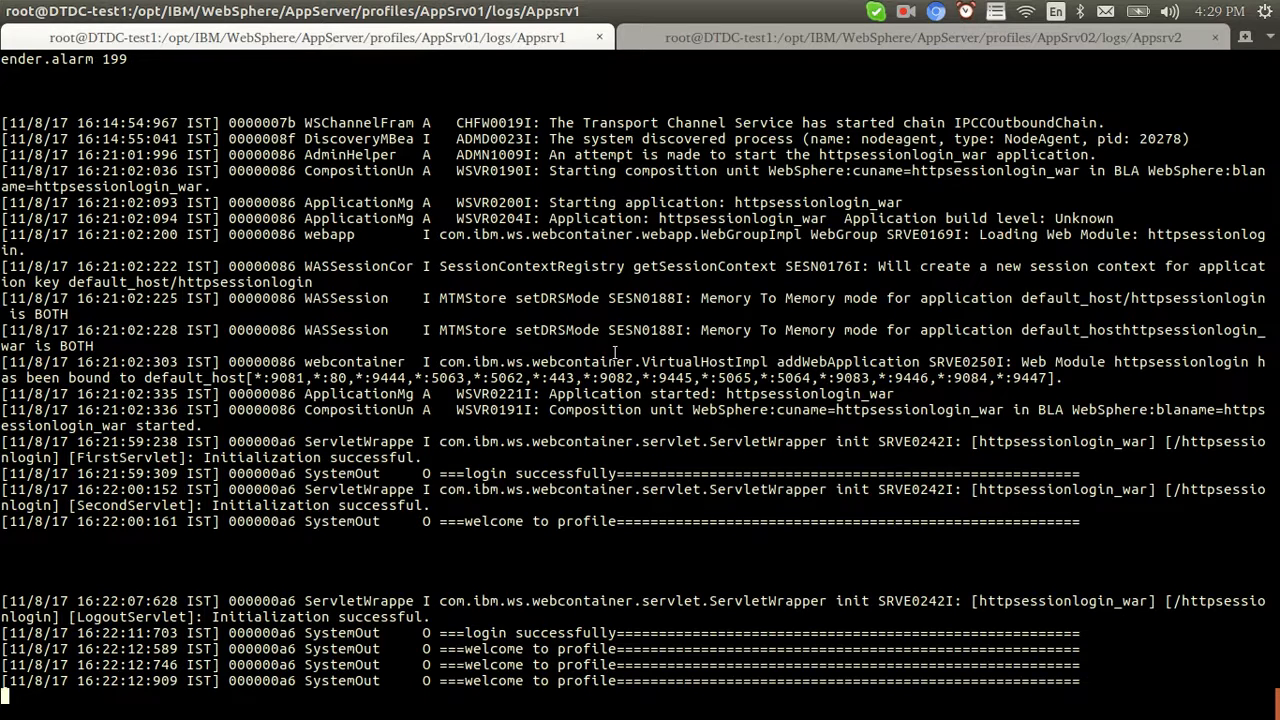
pyautogui.hotkey('alt', 'Tab')
pyautogui.hotkey('alt', 'Tab')
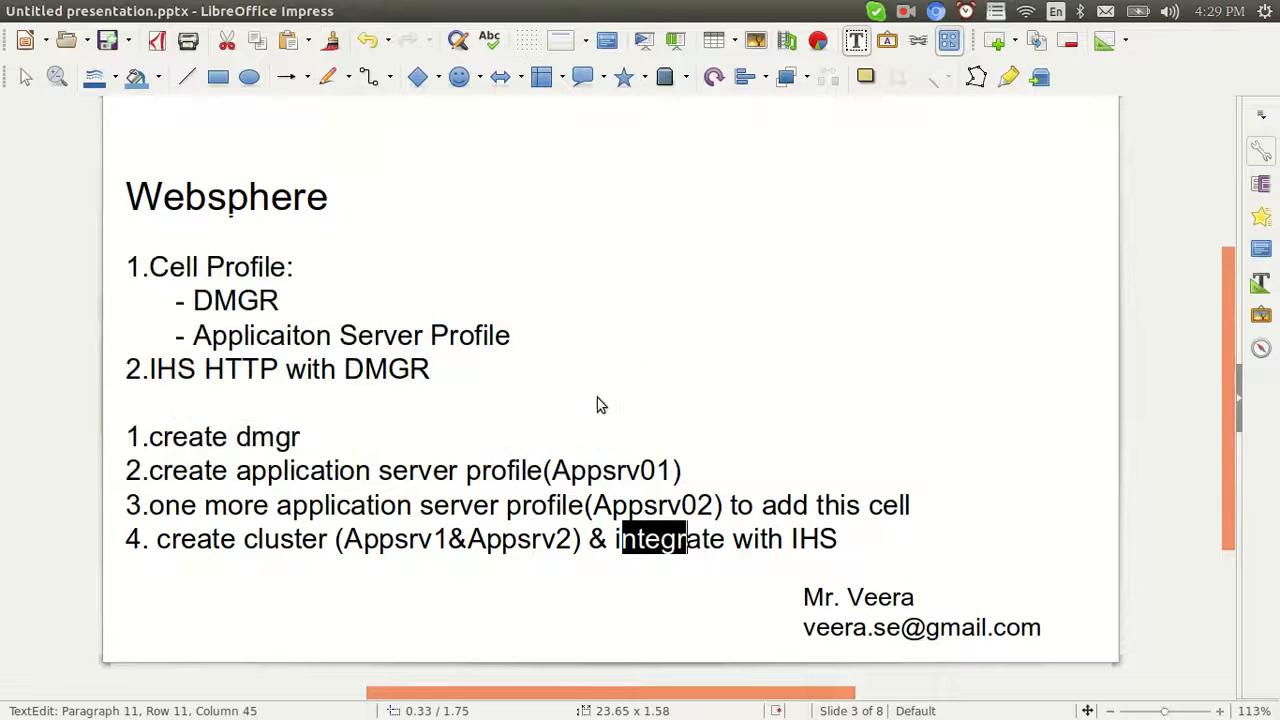
# Type 'server1' after '(Appsrv01)' at the end of the slide's second step
pyautogui.click(573, 538)
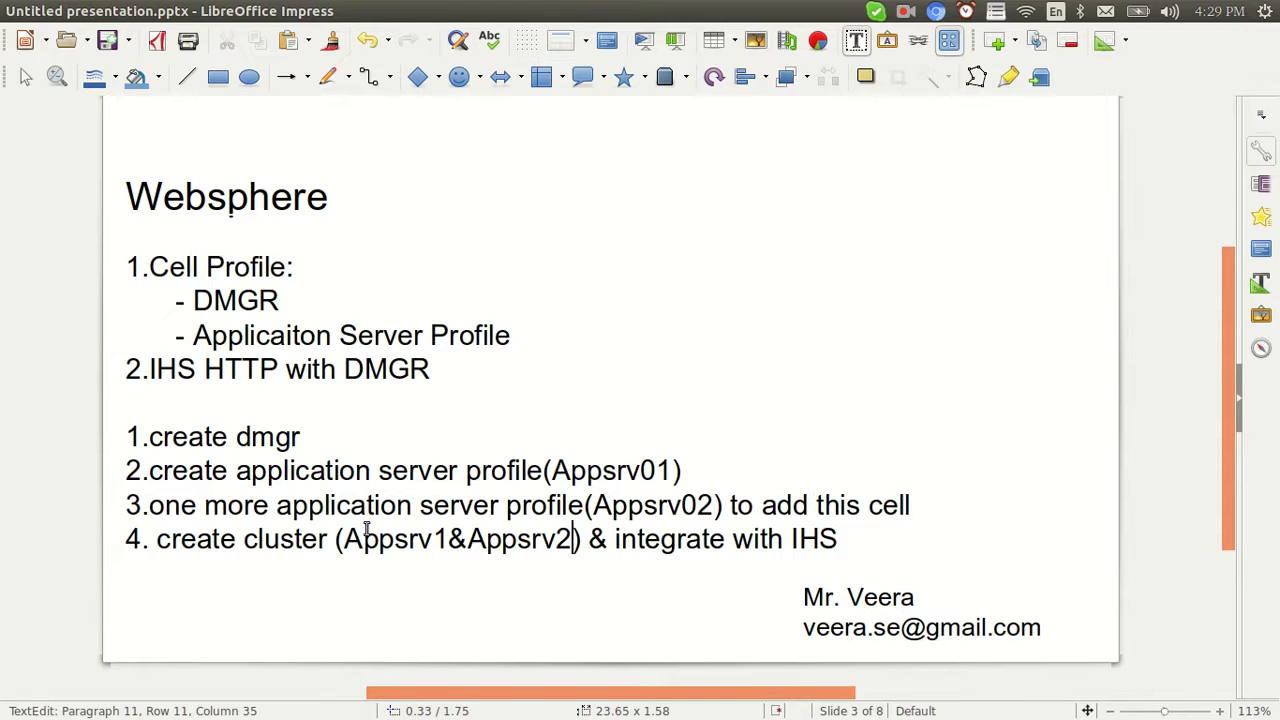
pyautogui.moveTo(338, 537); pyautogui.dragTo(452, 538)
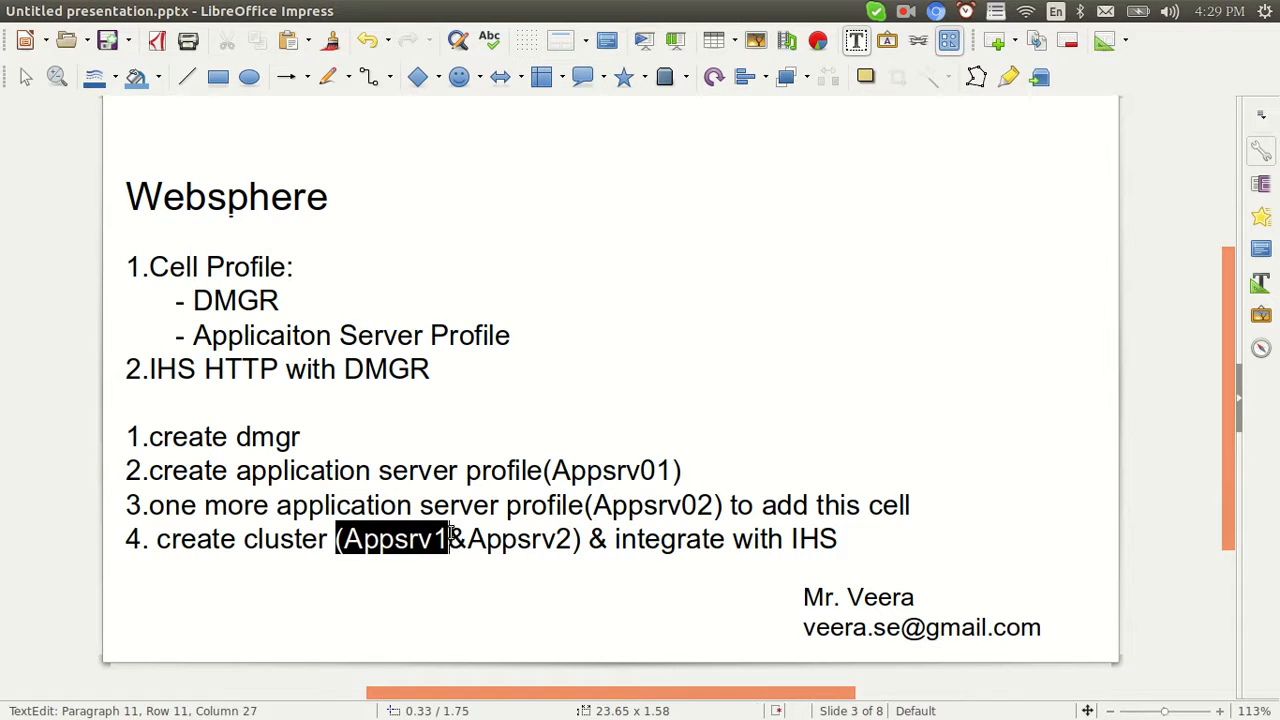
pyautogui.click(452, 538)
pyautogui.moveTo(363, 538); pyautogui.dragTo(434, 539)
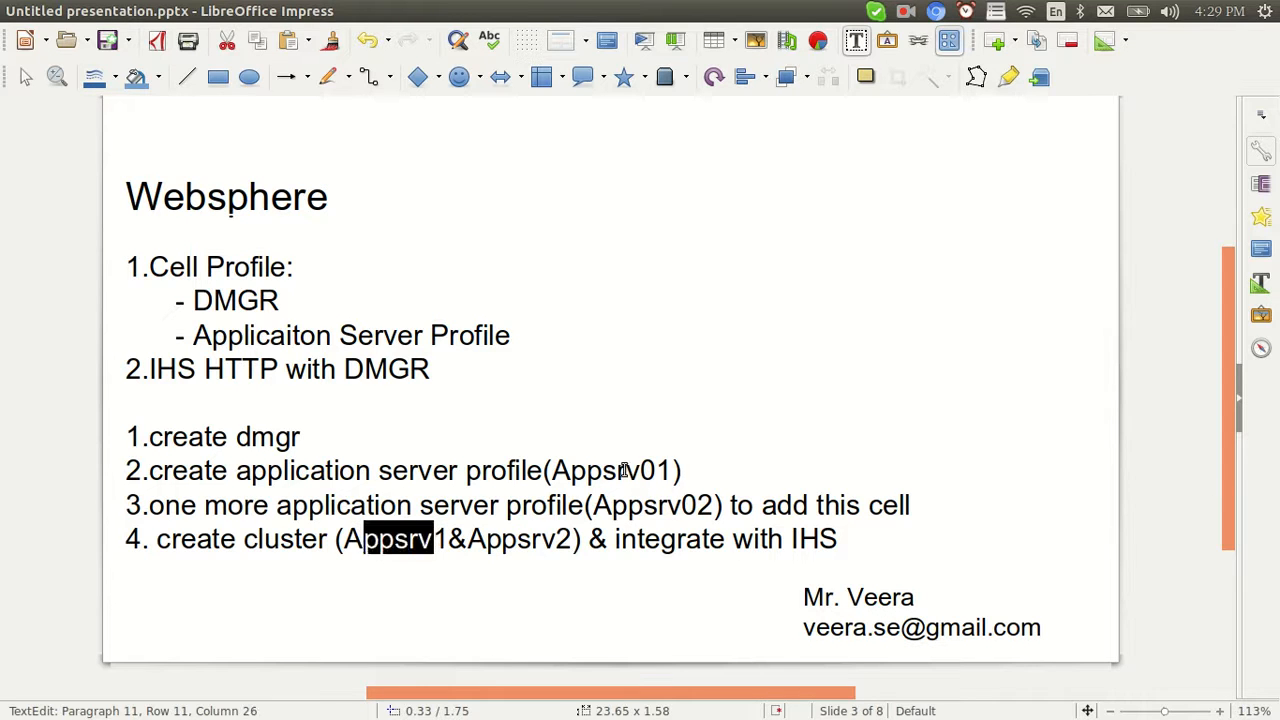
pyautogui.click(688, 476)
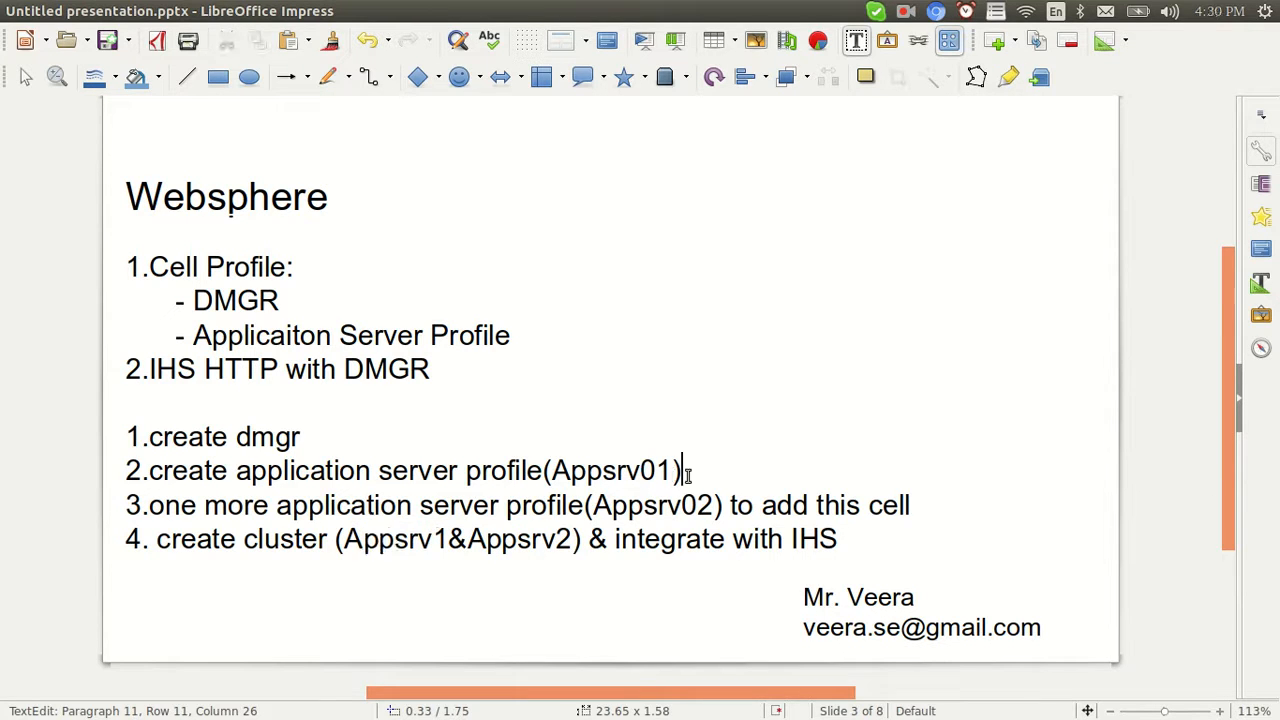
pyautogui.write('server1')
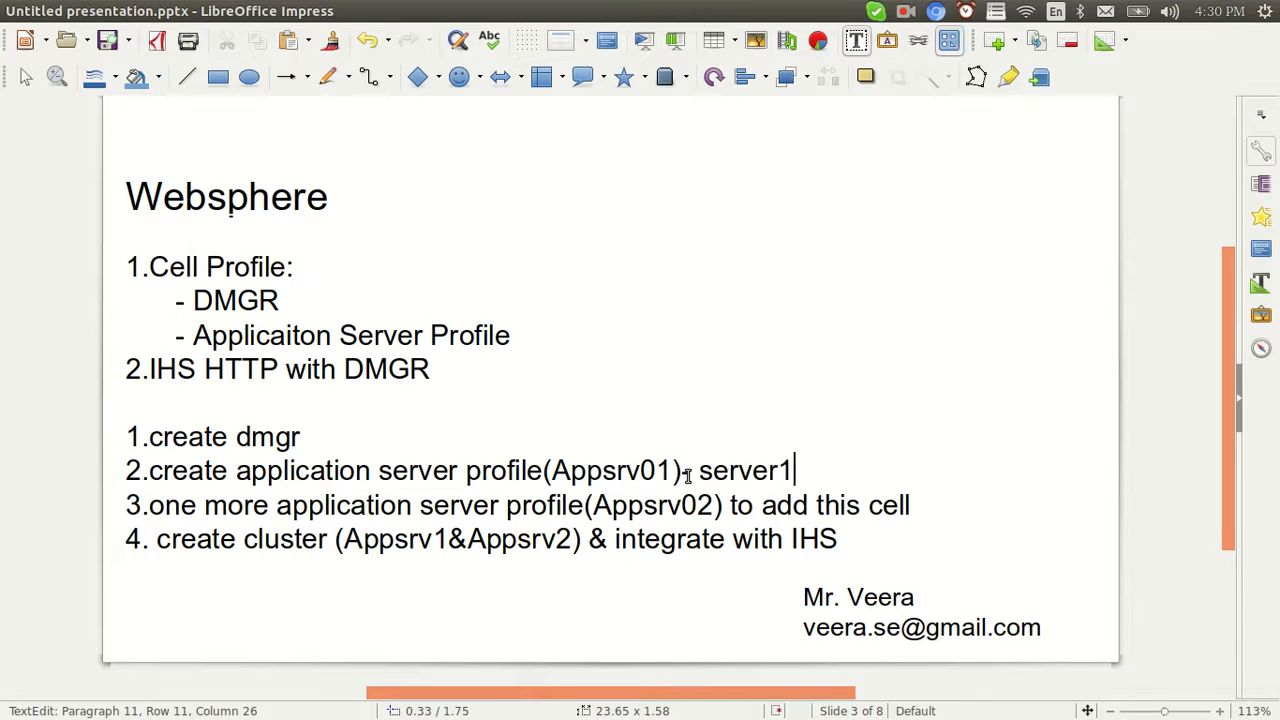